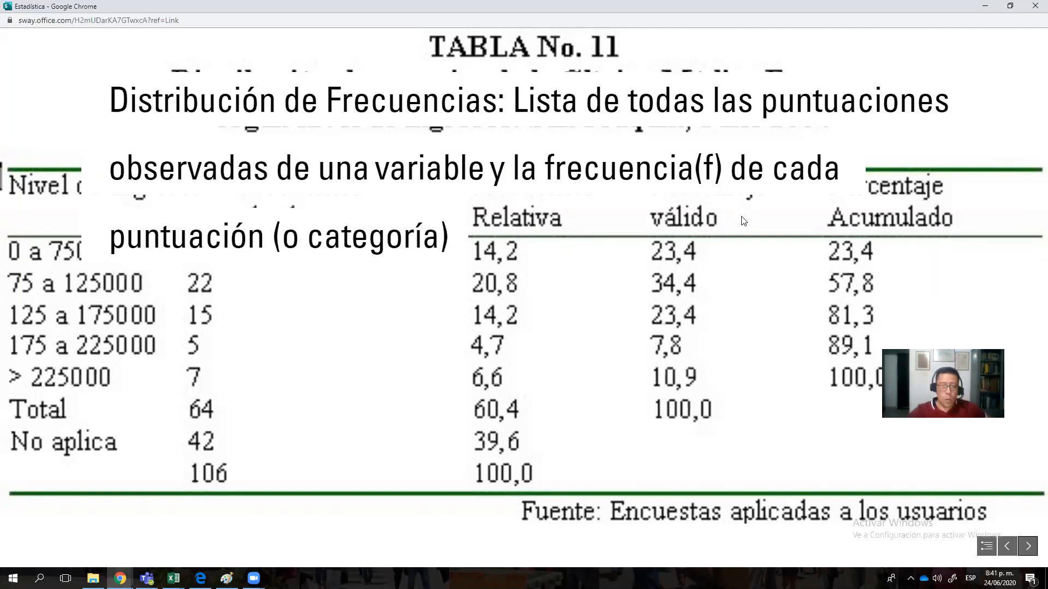
Step: Advance the Sway presentation to its end, put it away and switch to the ENCUESTA ESTUDIANTES FCE Final workbook in Excel
click(1027, 546)
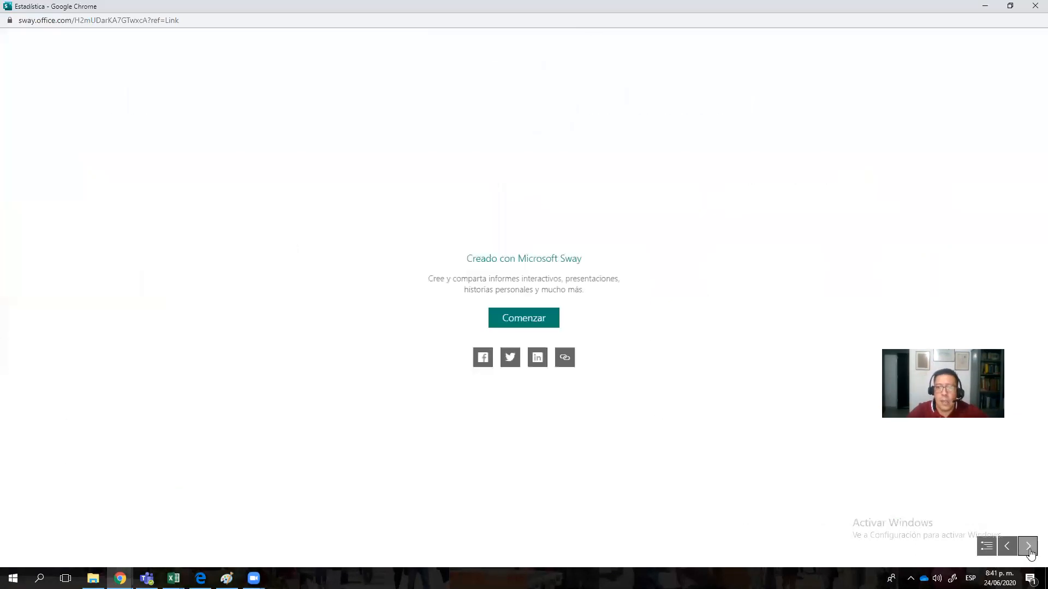
click(984, 7)
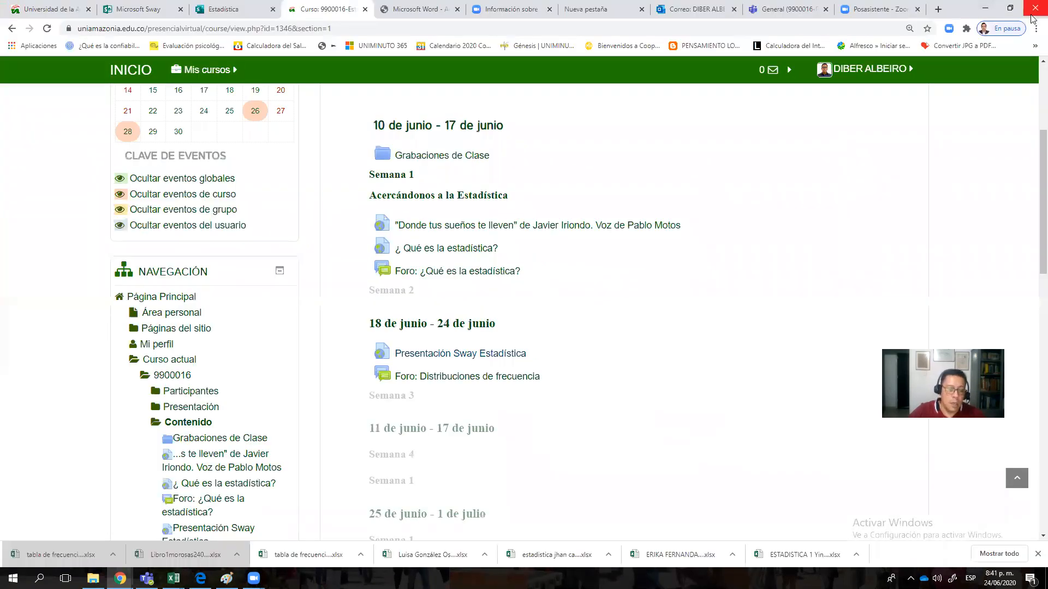
mouse_move(173, 579)
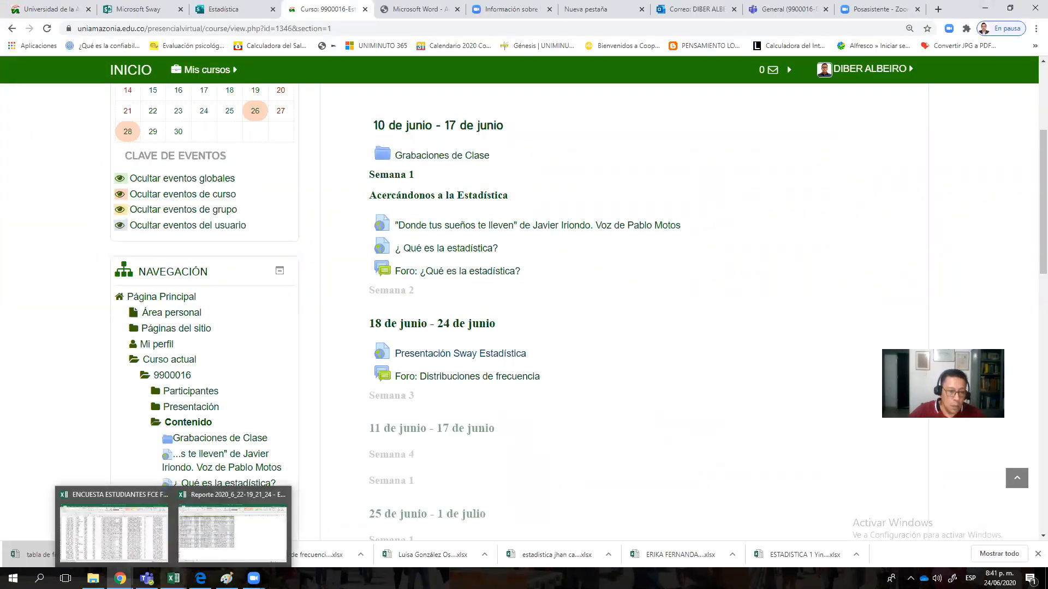
click(143, 551)
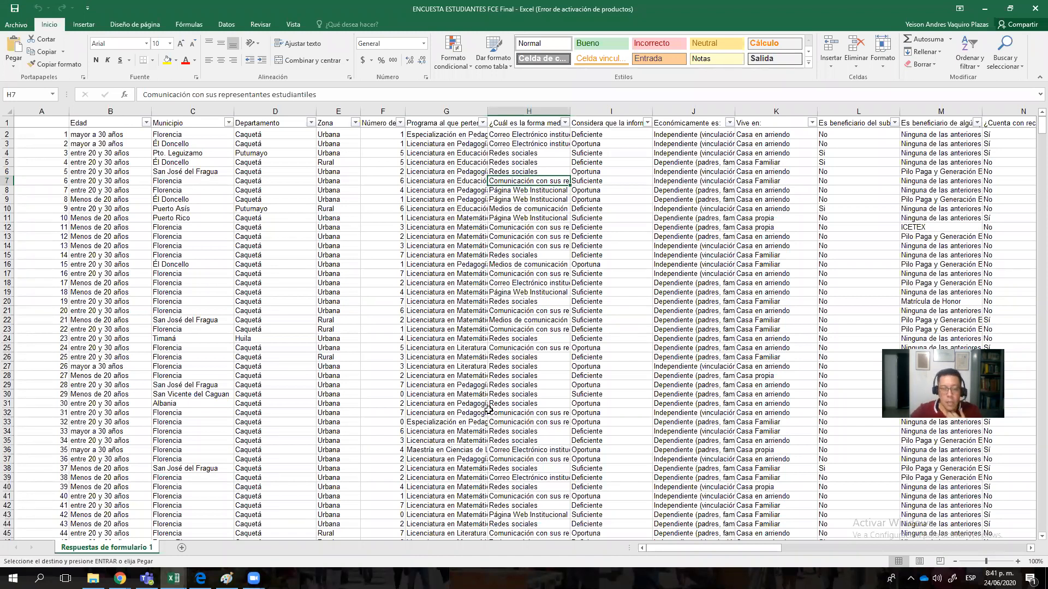
Step: Switch to Microsoft Teams in Chrome and show the files of the General channel in the 9900016-Estadística team
click(120, 579)
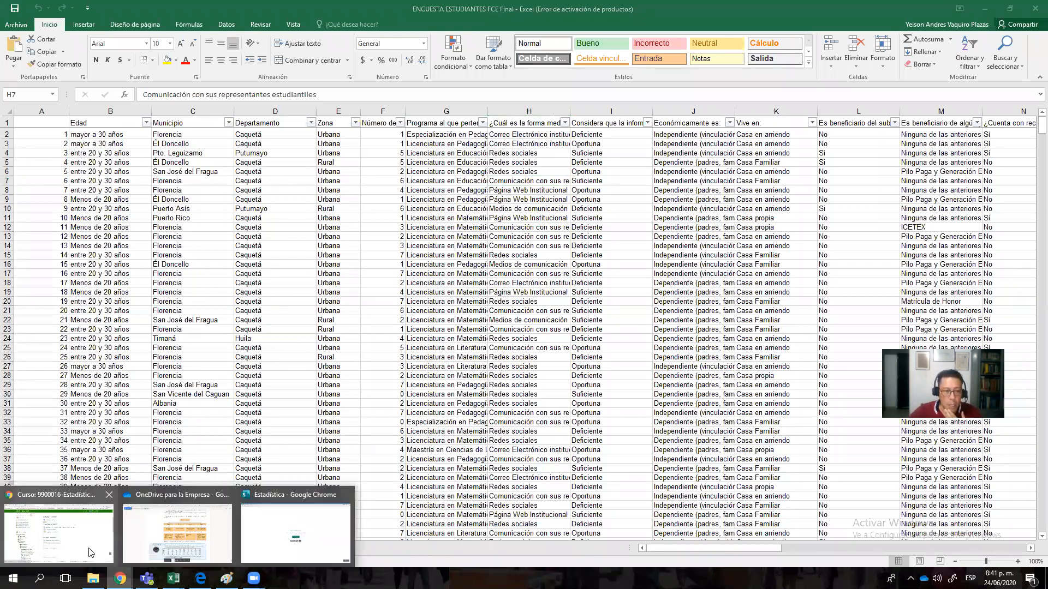
click(91, 552)
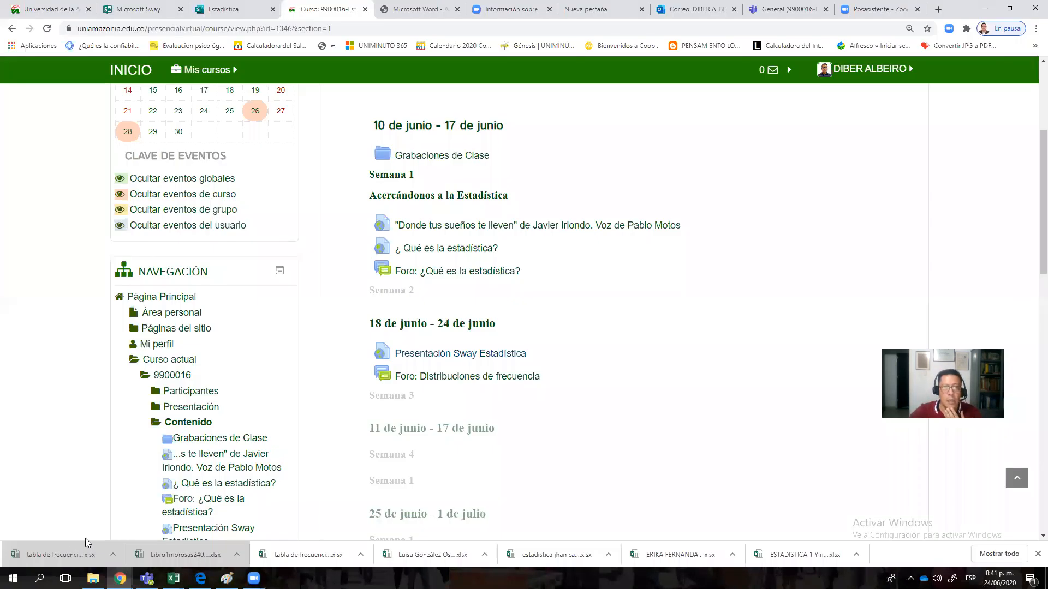
click(790, 10)
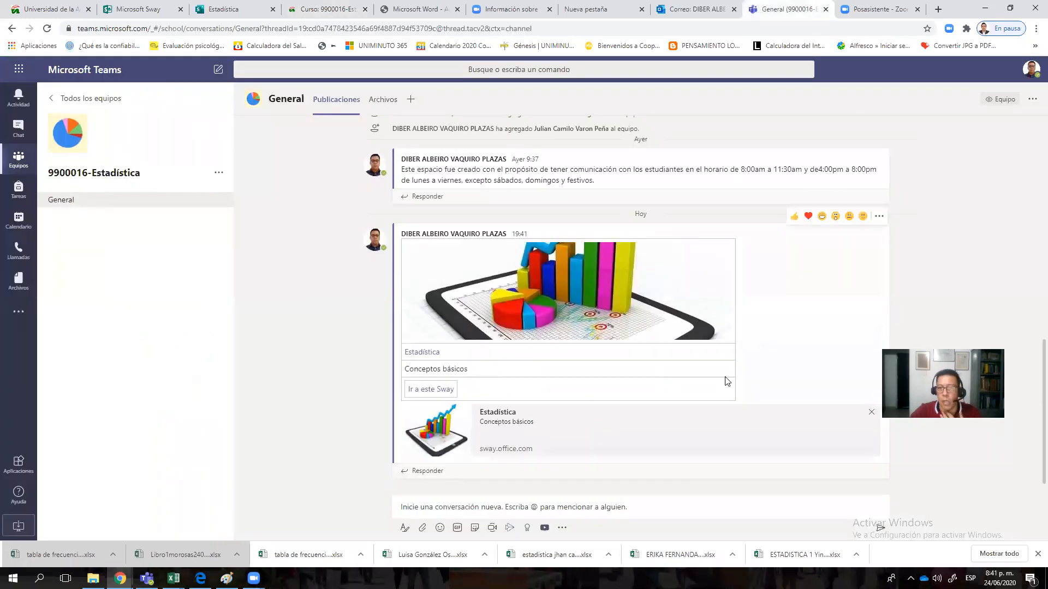
click(385, 100)
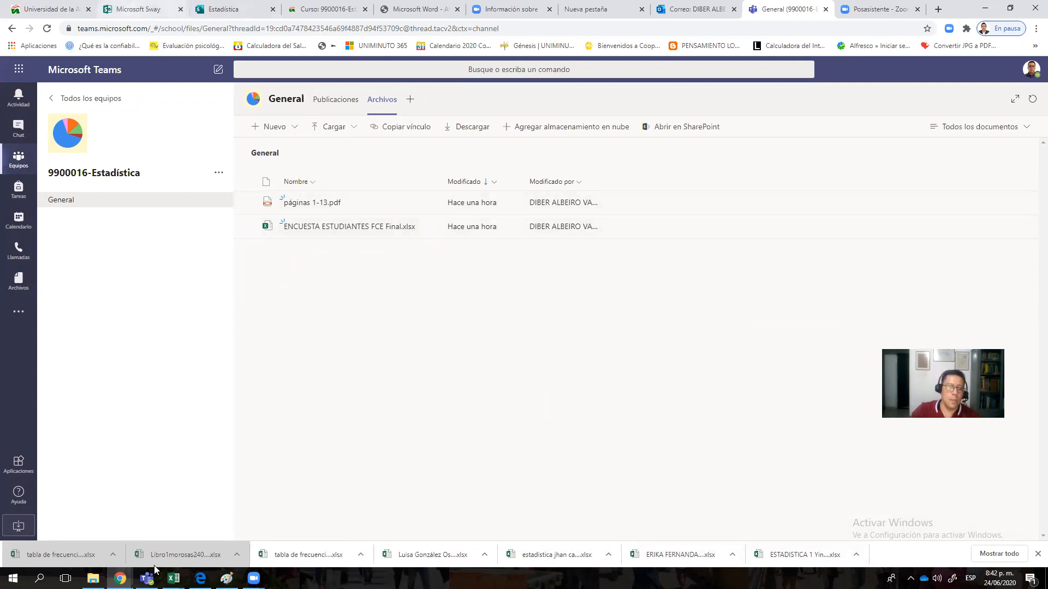
Step: Return to the ENCUESTA ESTUDIANTES FCE Final workbook in Excel and trace the respondent numbers in column A down to the last record
click(83, 549)
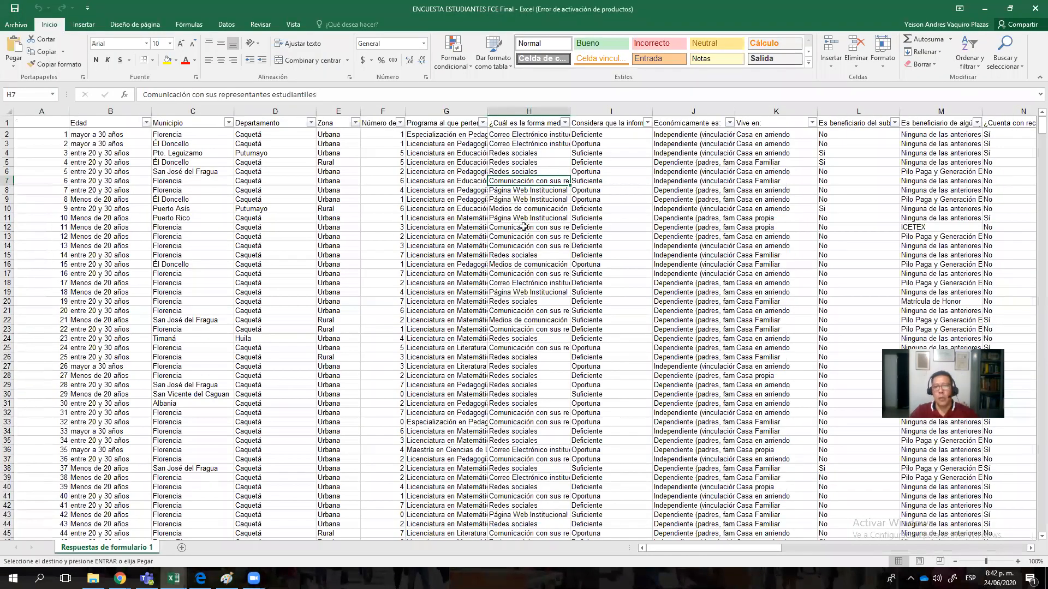
click(48, 122)
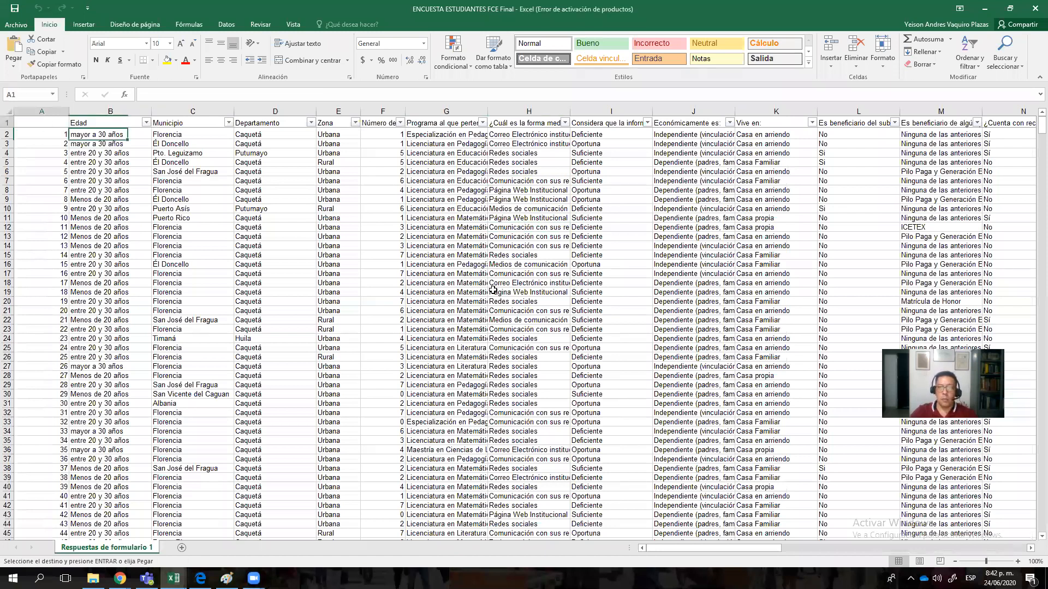
key(ctrl+v)
click(115, 244)
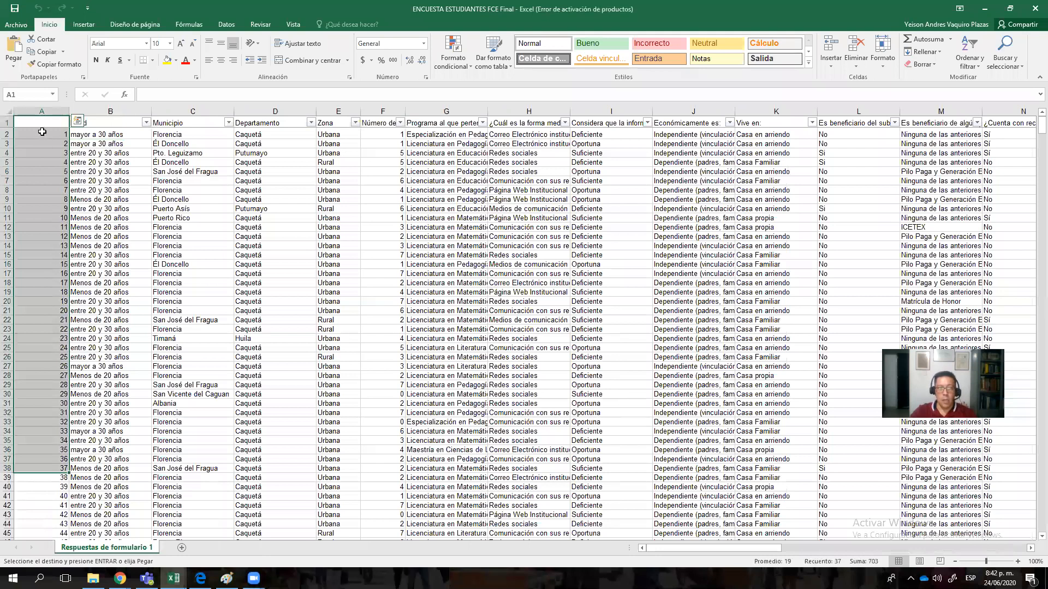
drag(42, 124, 37, 316)
click(39, 192)
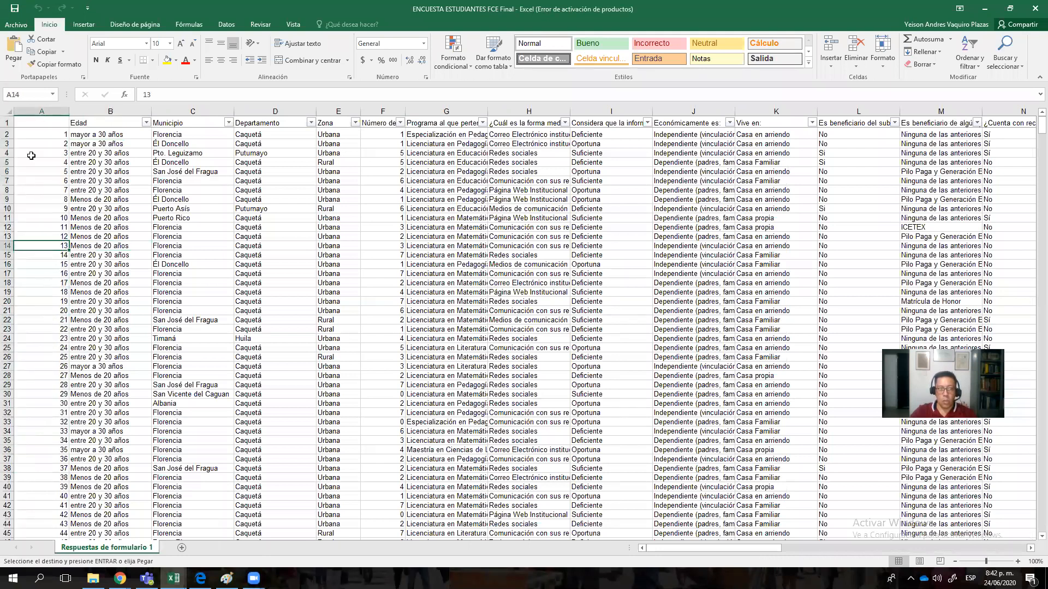
drag(31, 136, 60, 523)
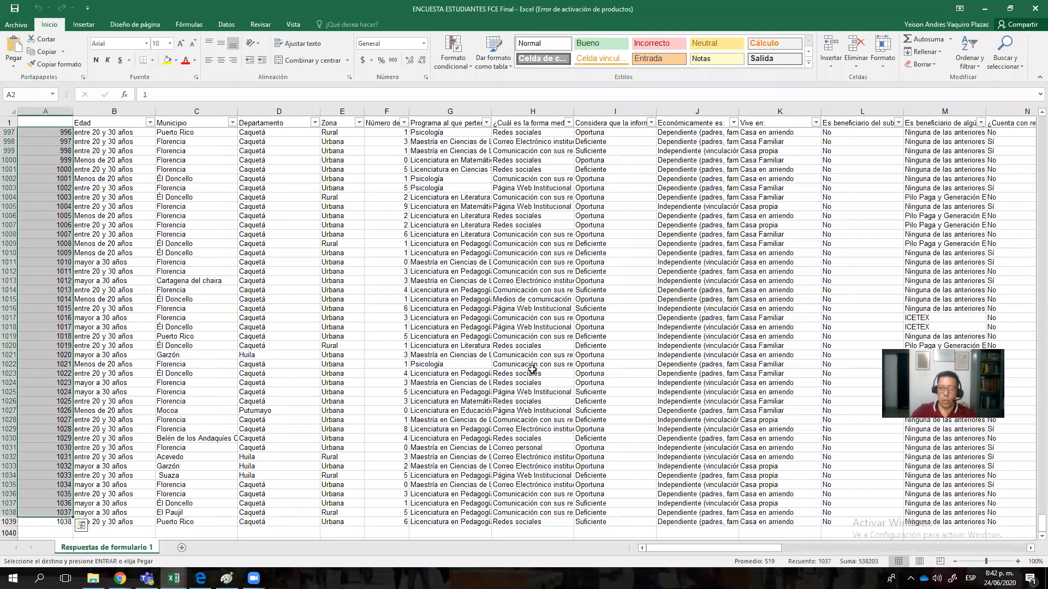
key(ctrl+Down)
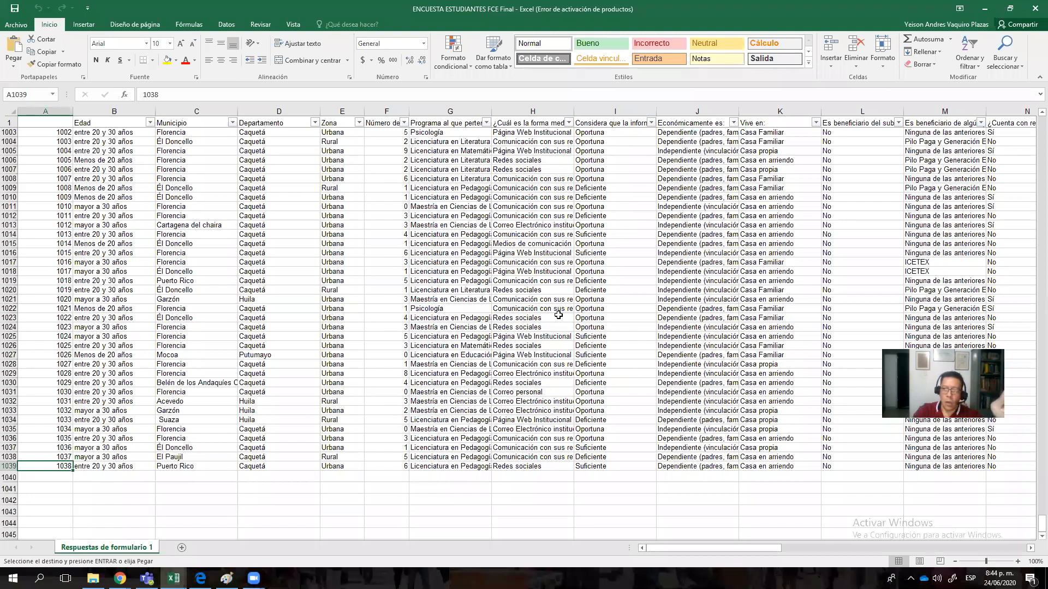
Step: Return to the first survey record in cell A2 and enlarge the sheet display to 130%
scroll(558, 315, up, 15)
scroll(969, 501, up, 15)
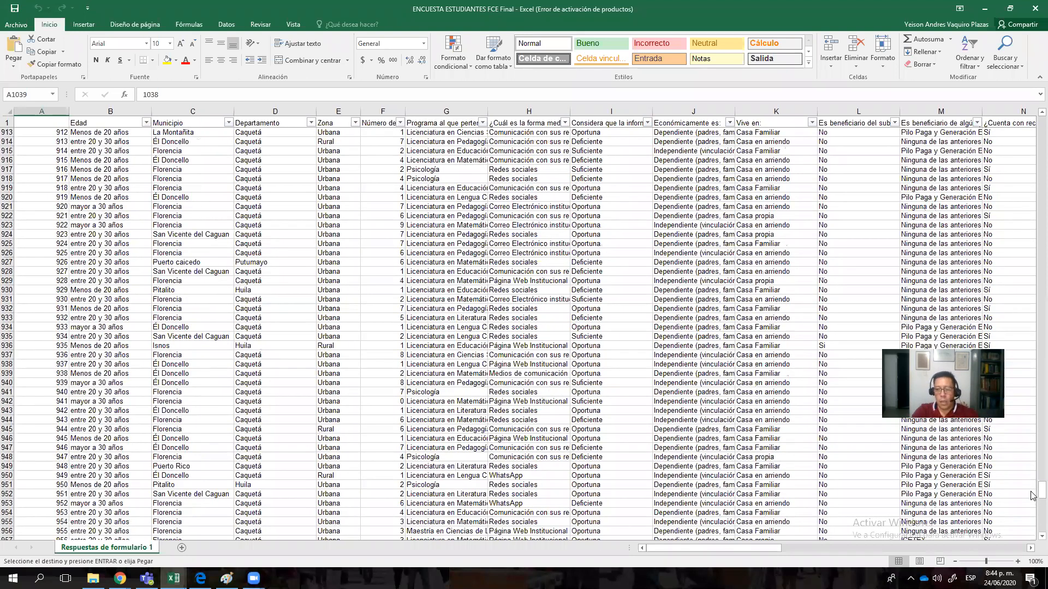
drag(1031, 412, 1030, 118)
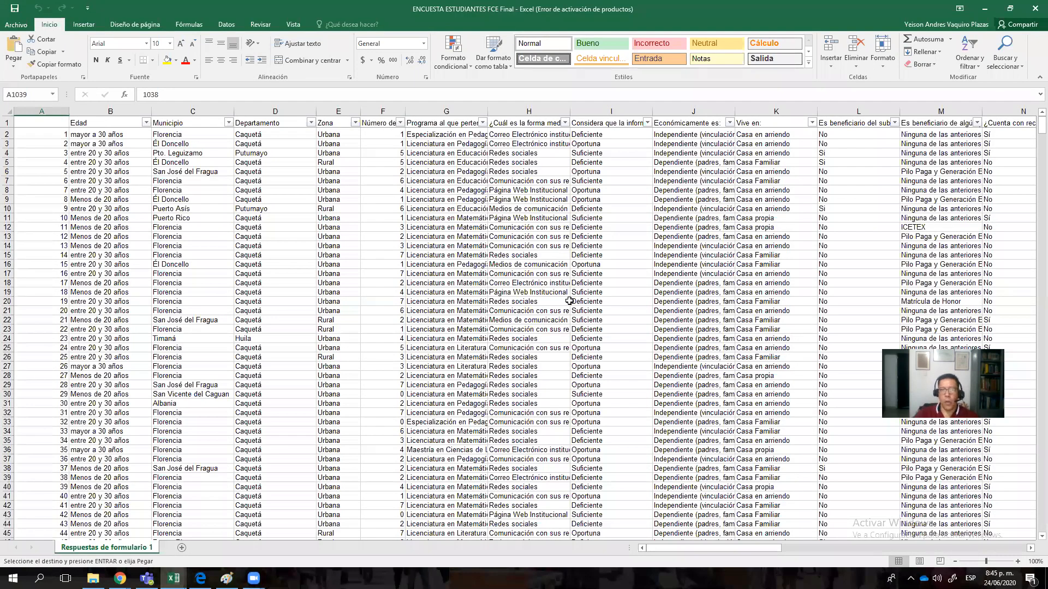
click(47, 137)
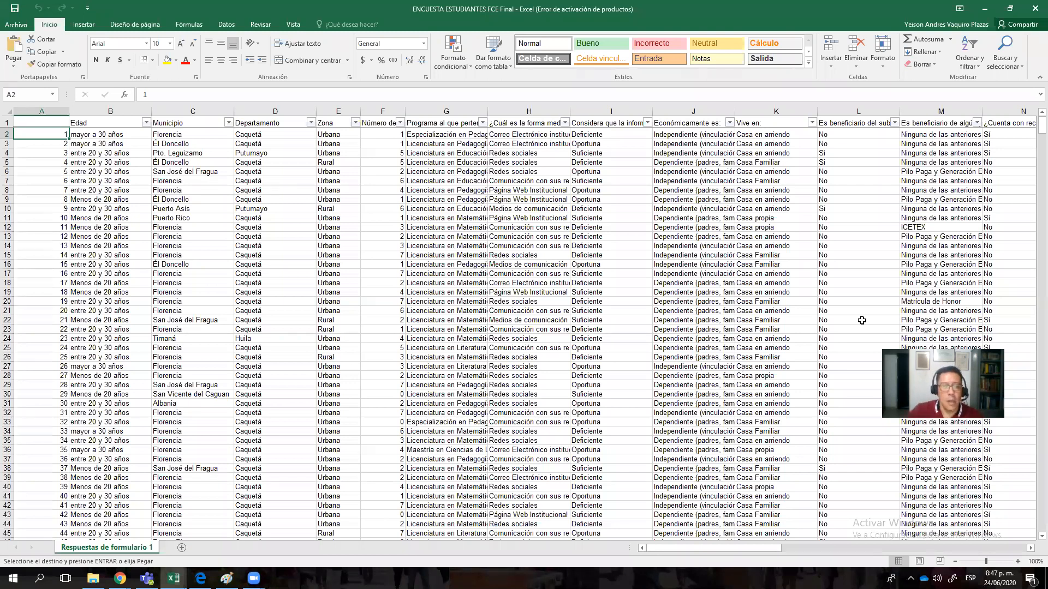
click(1018, 562)
click(1018, 562)
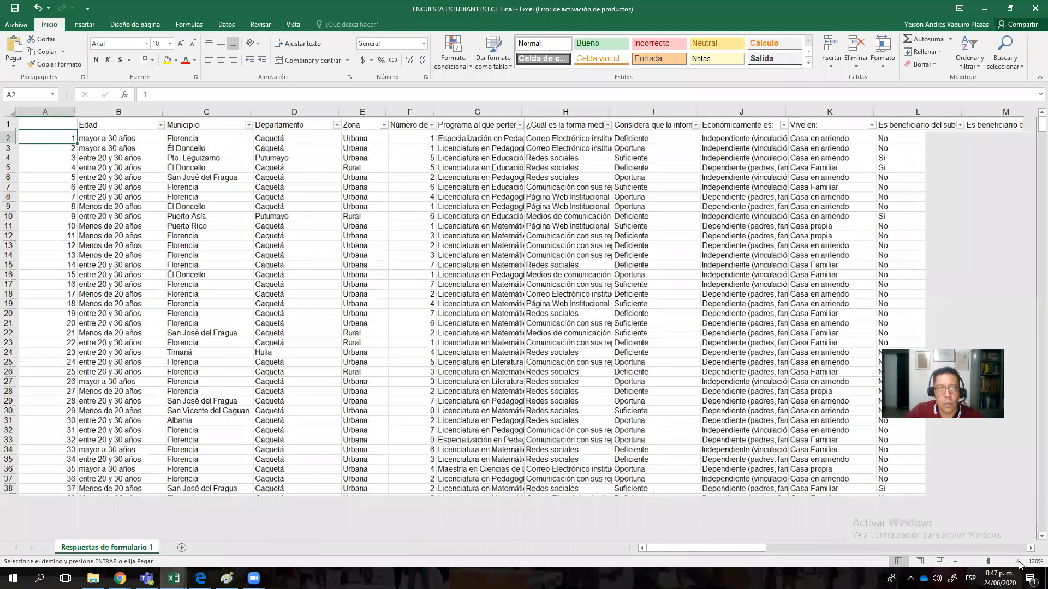
Step: Examine the survey's column headings in row 1, starting with Edad, Municipio, Departamento and Zona
click(159, 127)
scroll(158, 125, up, 1)
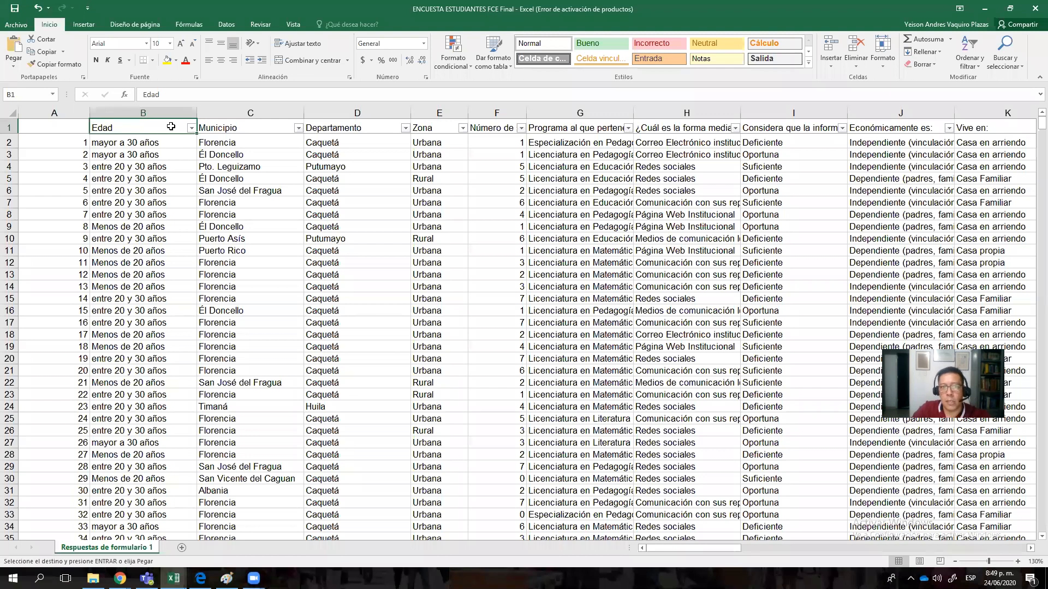
click(232, 125)
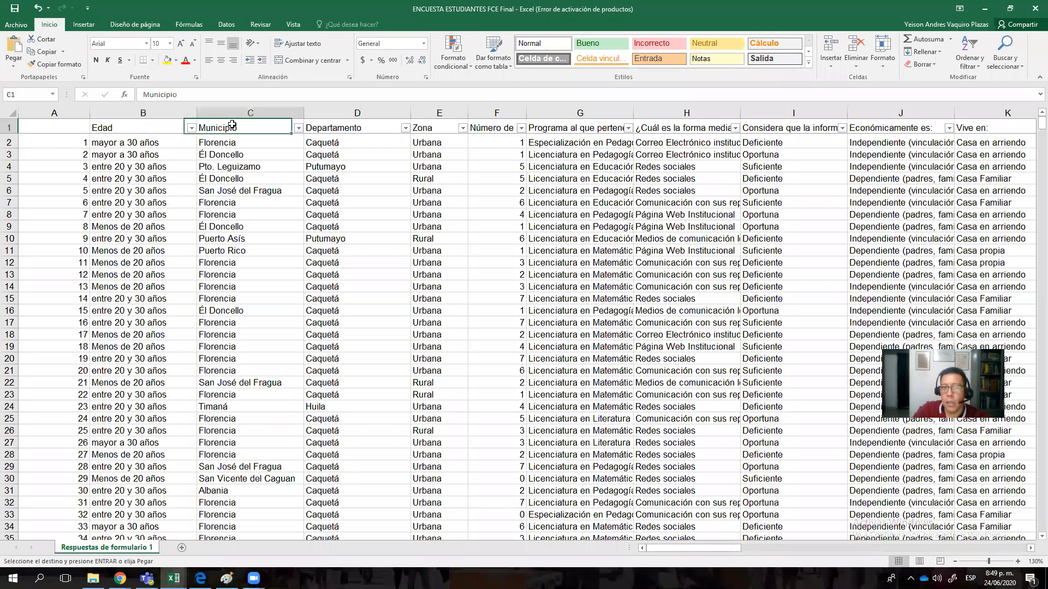
click(362, 126)
click(439, 127)
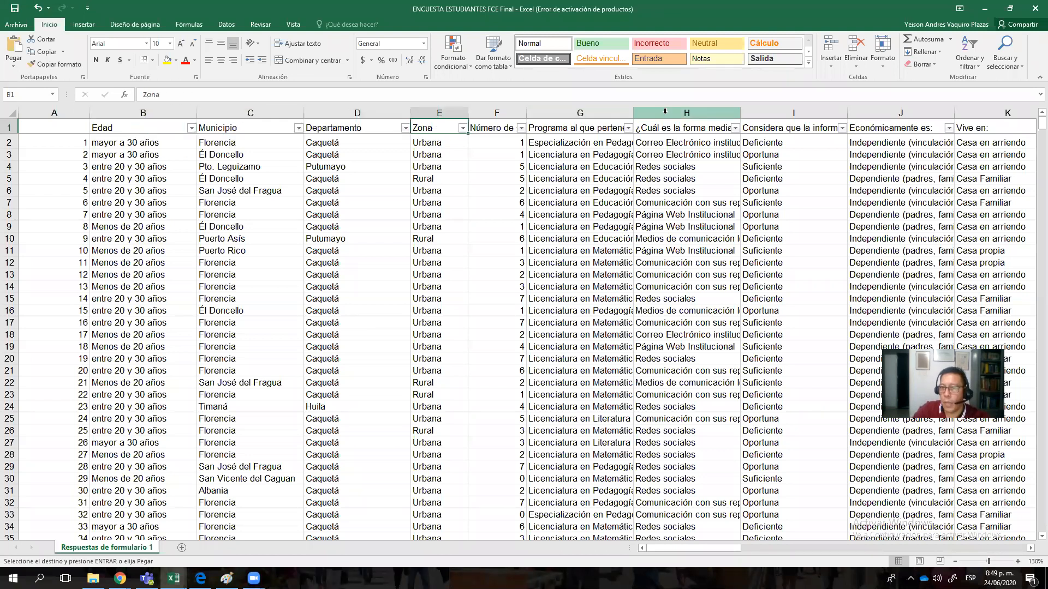
click(665, 111)
click(241, 123)
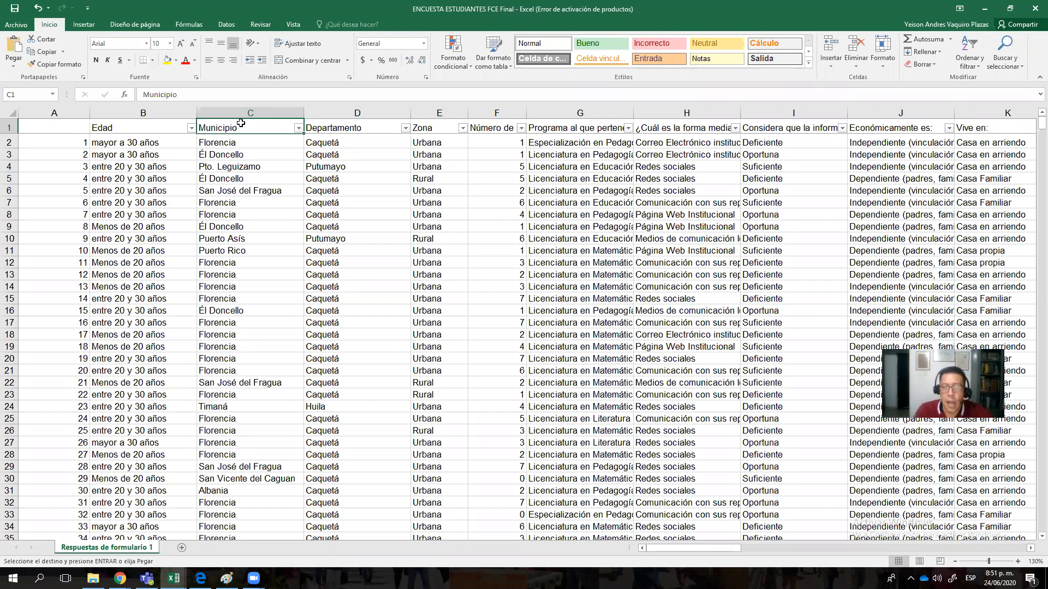
click(70, 125)
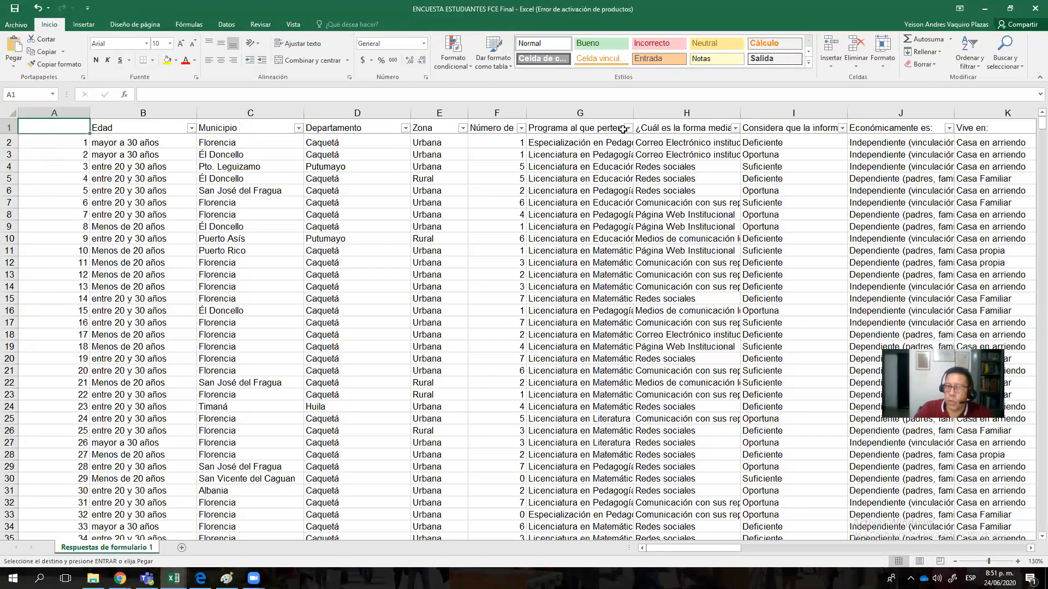
Step: Review the variable headings one by one from Edad through Número de semestre académico aprobado
click(168, 128)
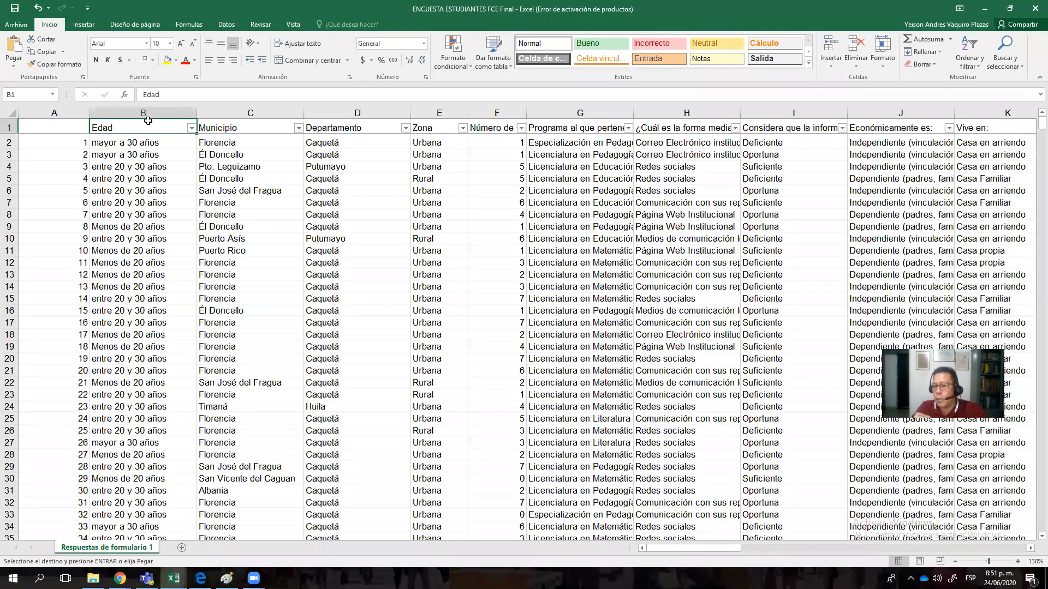
click(233, 124)
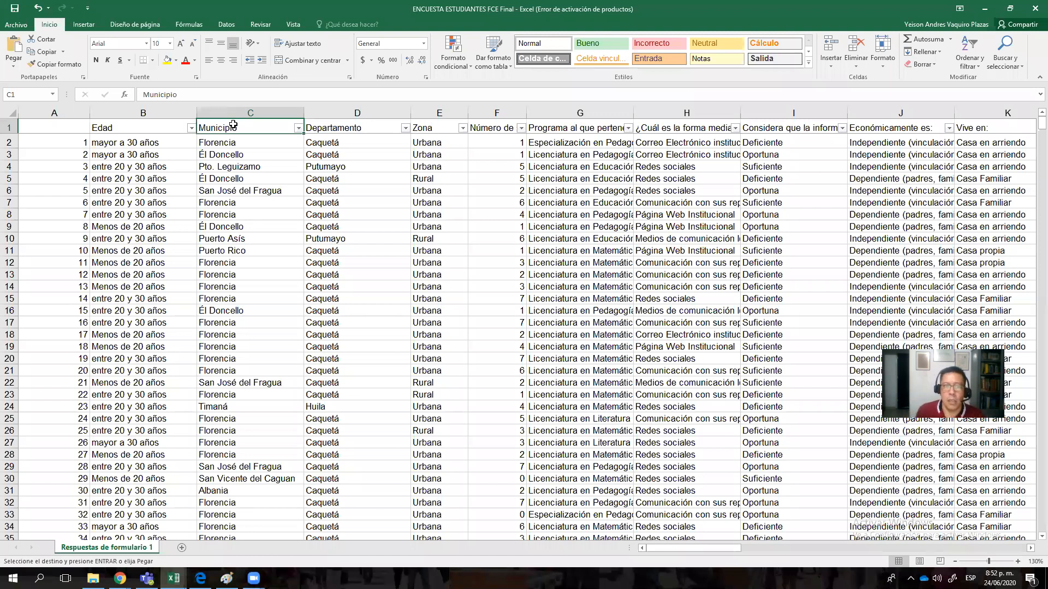
click(351, 128)
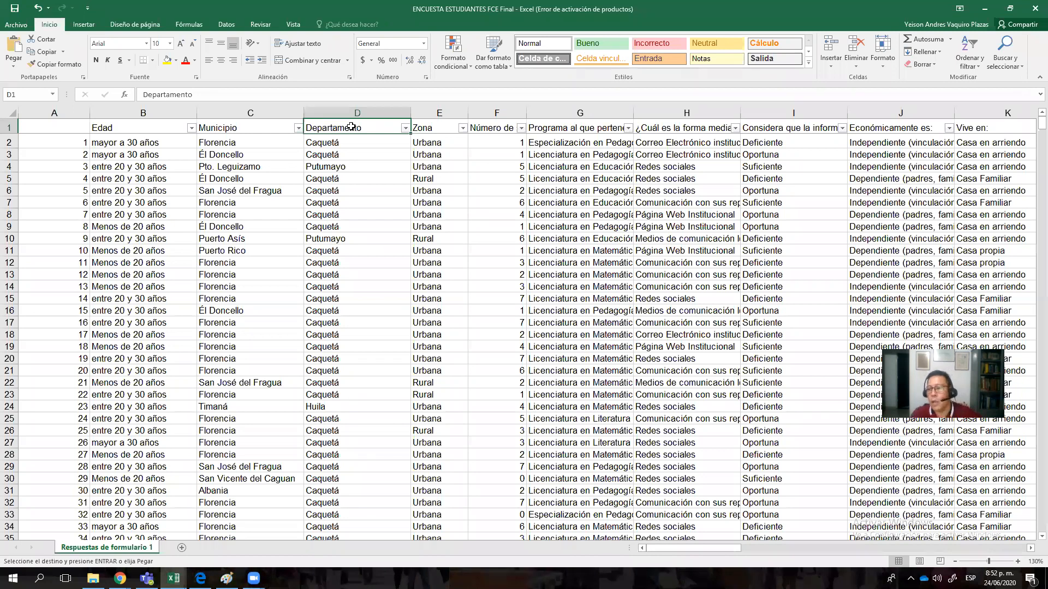
key(Right)
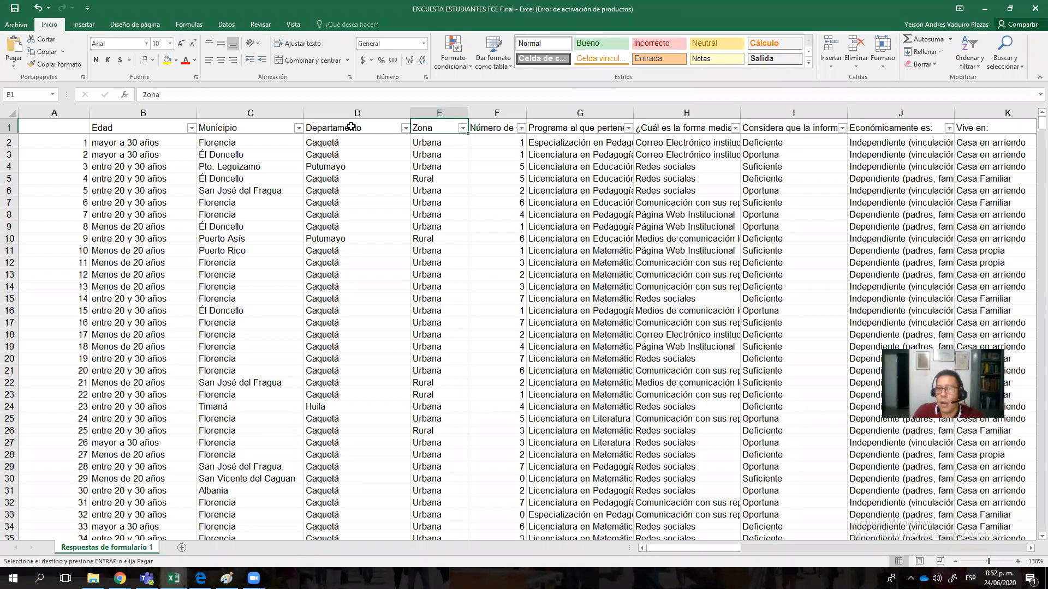
key(Right)
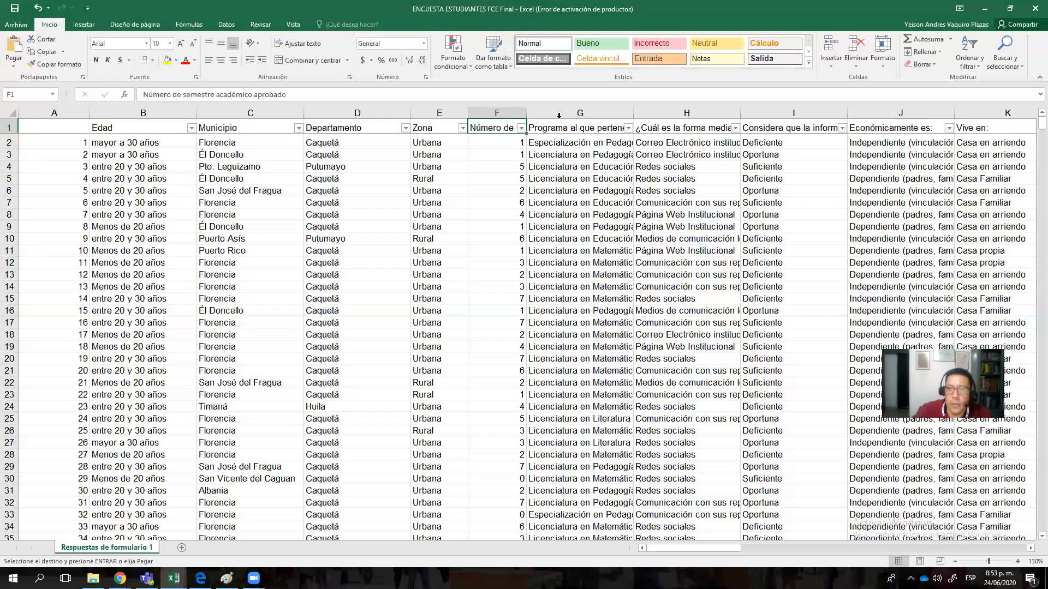
key(alt+Tab)
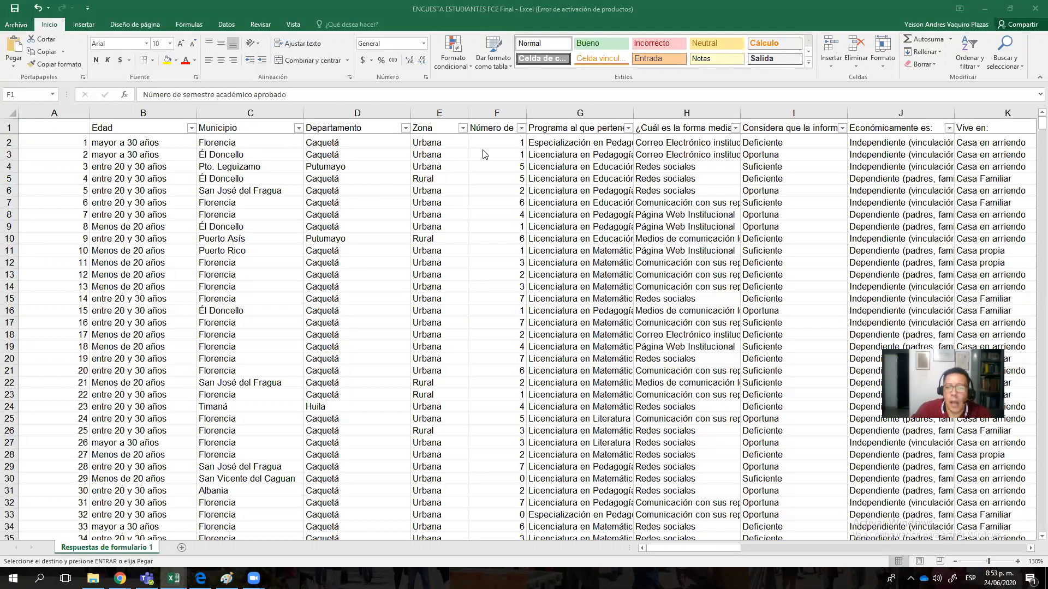
key(alt+Tab)
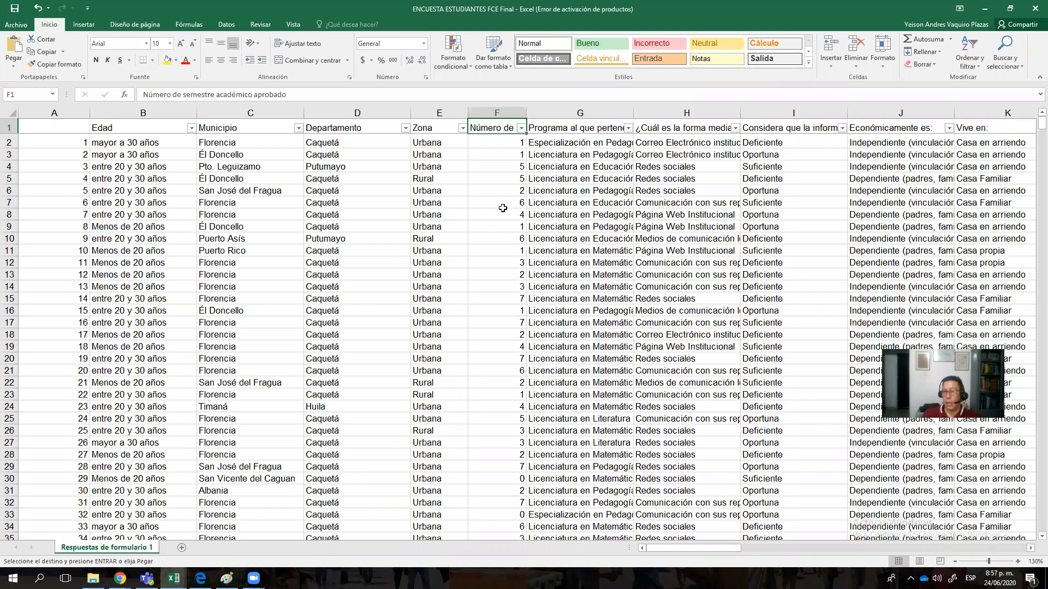
Step: Review the headings from Programa al que pertenece through Vive en, including a sample programme answer in G5
click(583, 129)
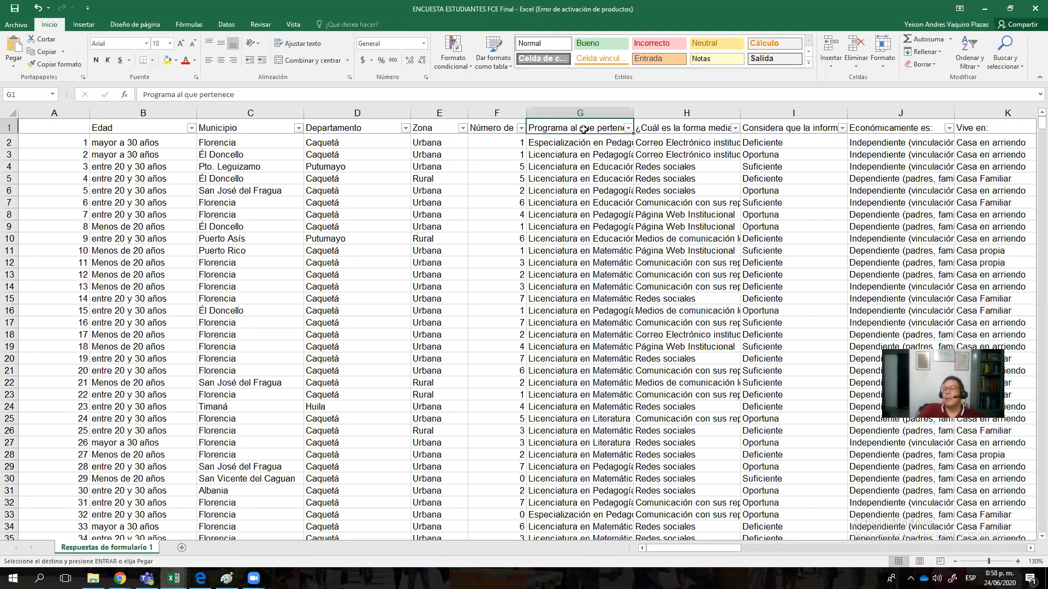
click(590, 174)
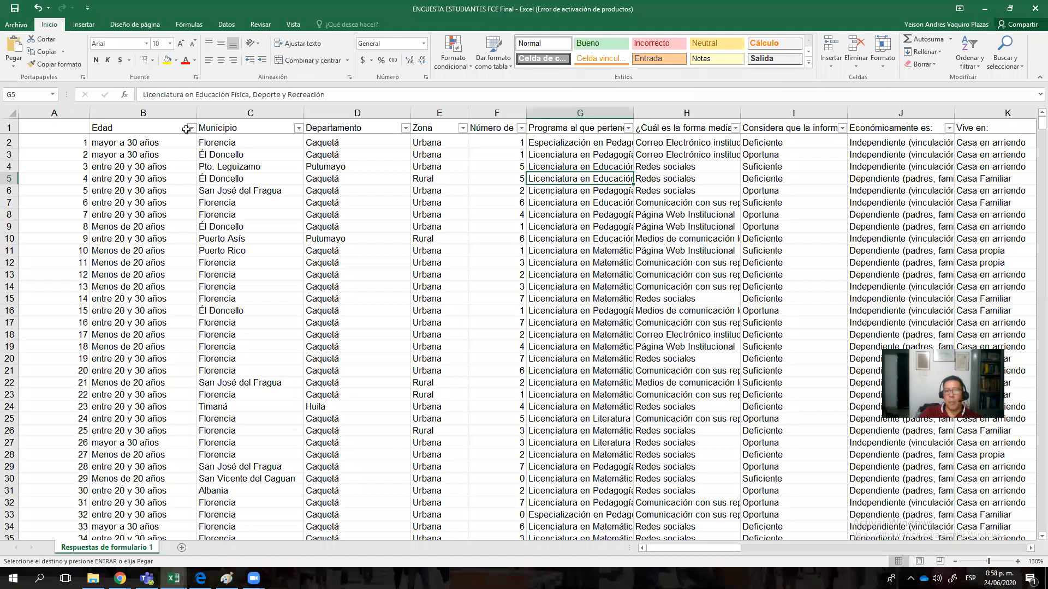
click(606, 126)
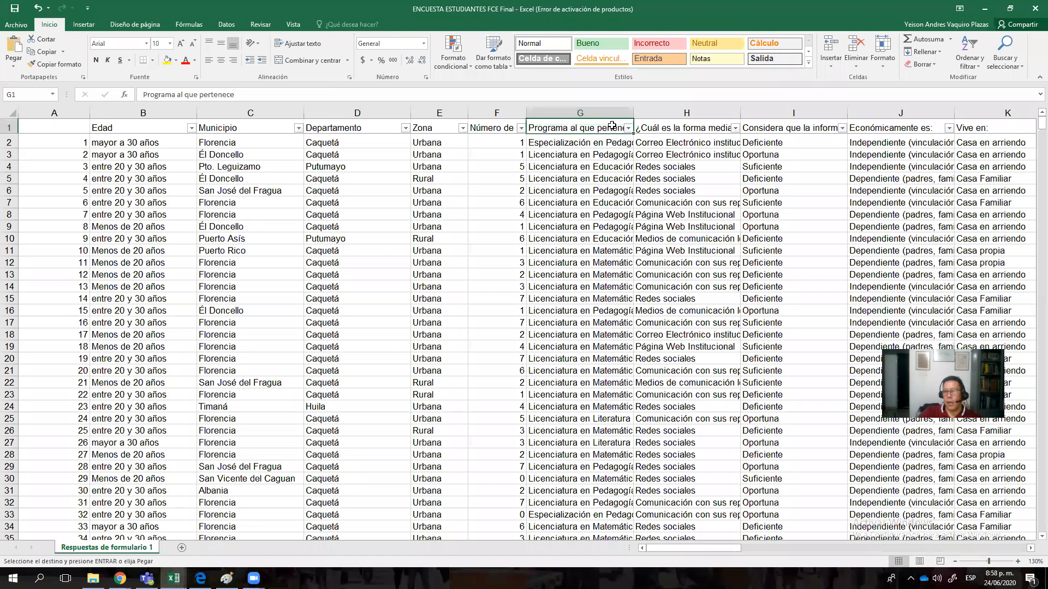
click(695, 127)
click(764, 127)
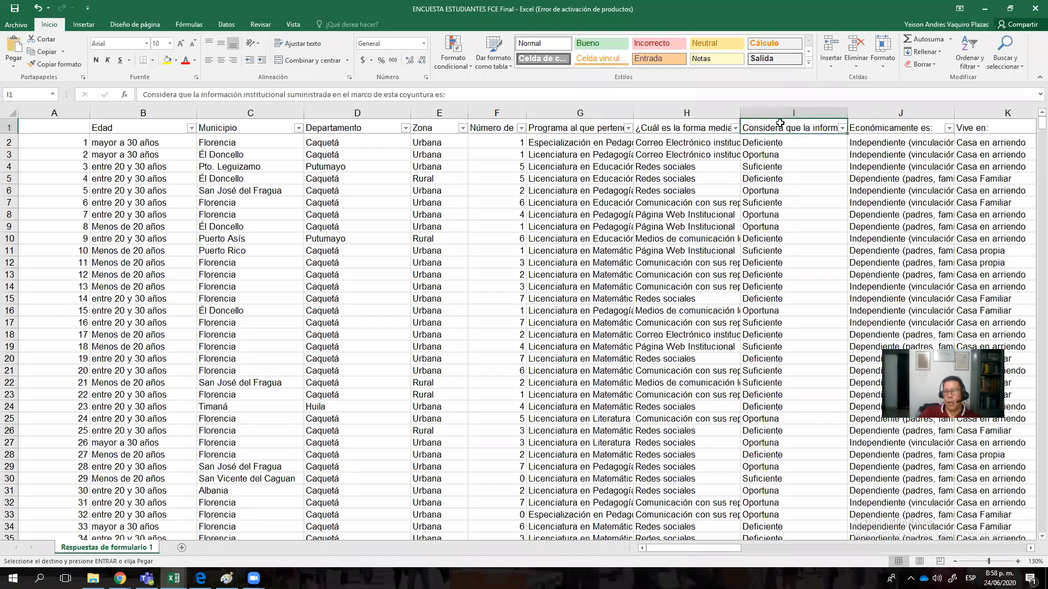
click(927, 127)
click(994, 128)
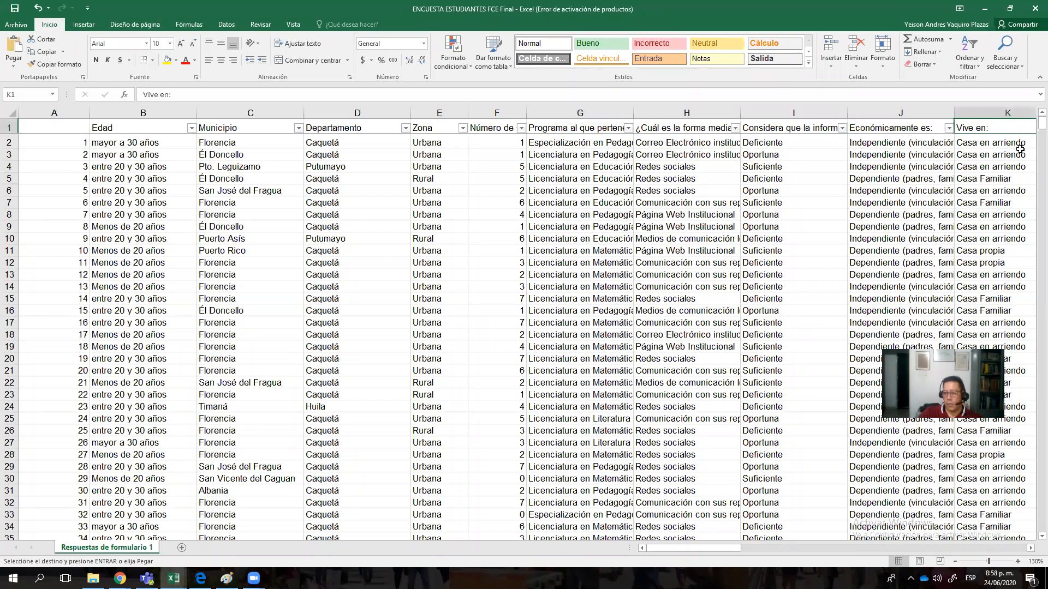
Step: Review the row 1 headings from the technological resources questions through "¿Qué tipo de plataformas conoce o ha utilizado?"
drag(693, 547, 917, 537)
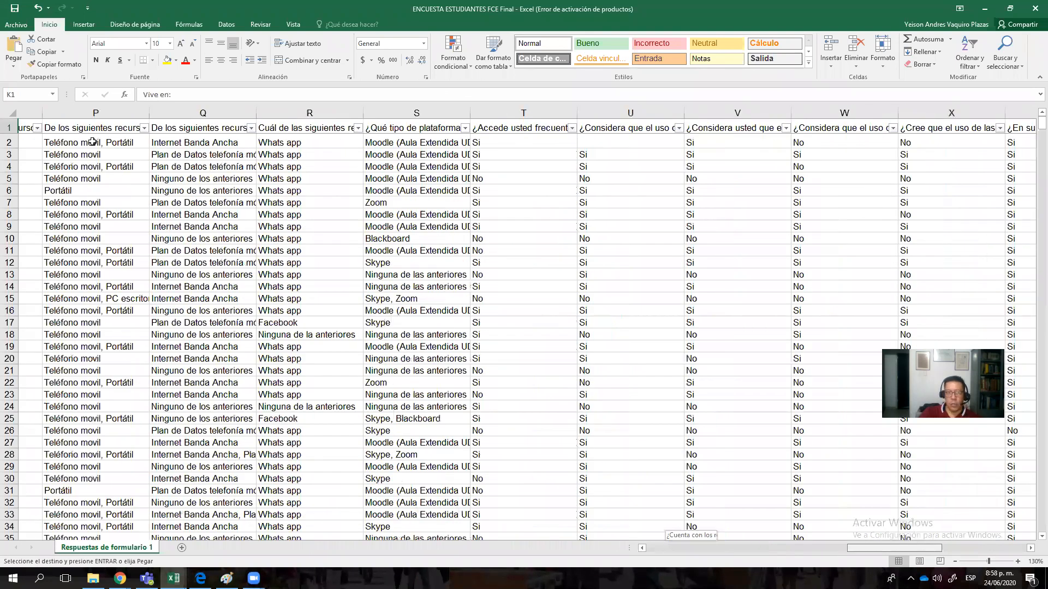
click(82, 123)
click(188, 126)
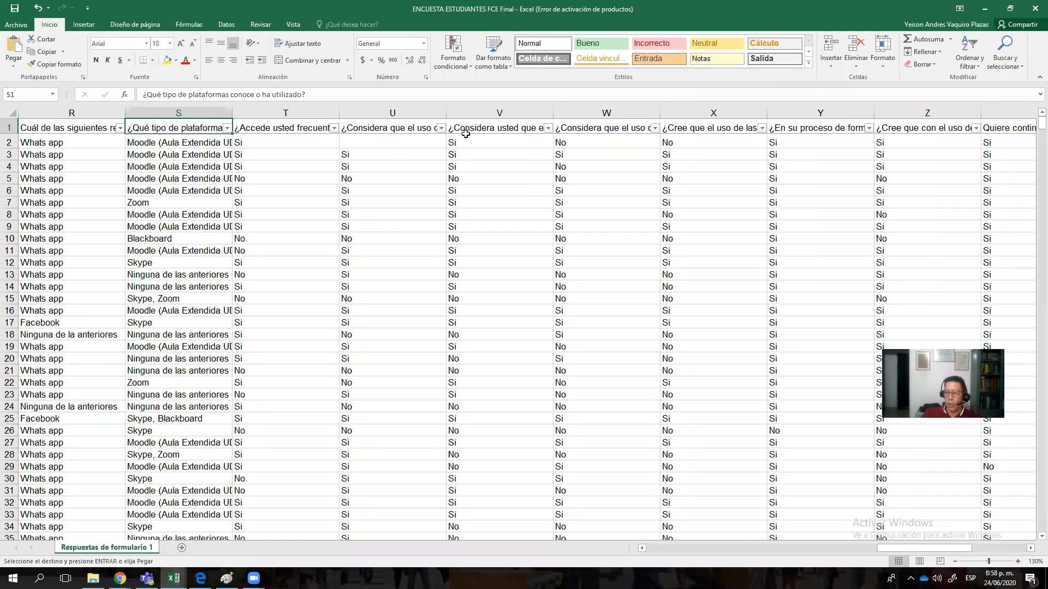
Step: Return to the first survey columns and review the Edad, Zona and Municipio headings
drag(899, 547, 715, 551)
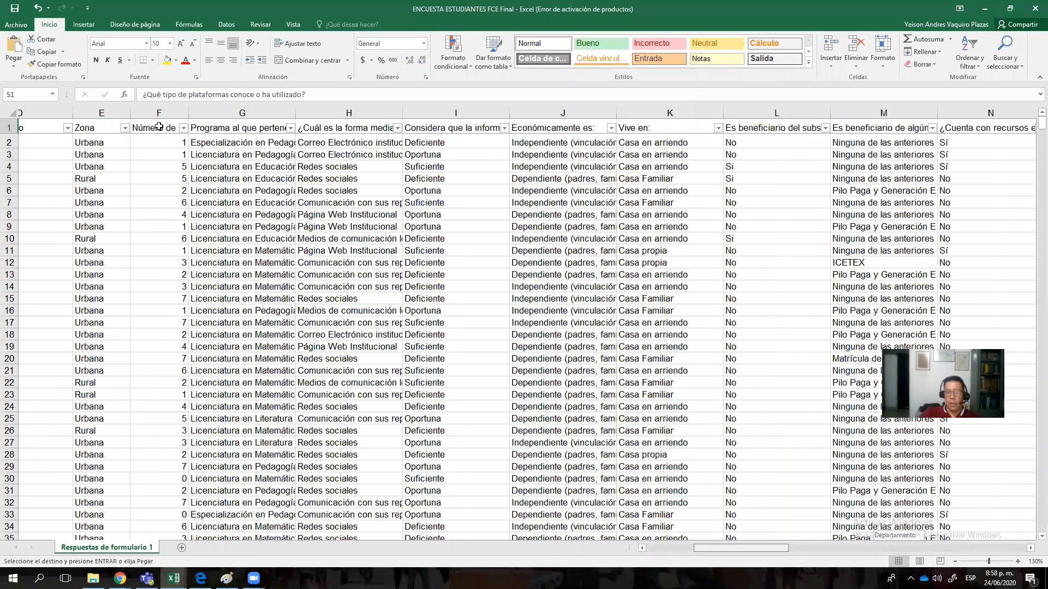
scroll(158, 126, left, 3)
click(156, 126)
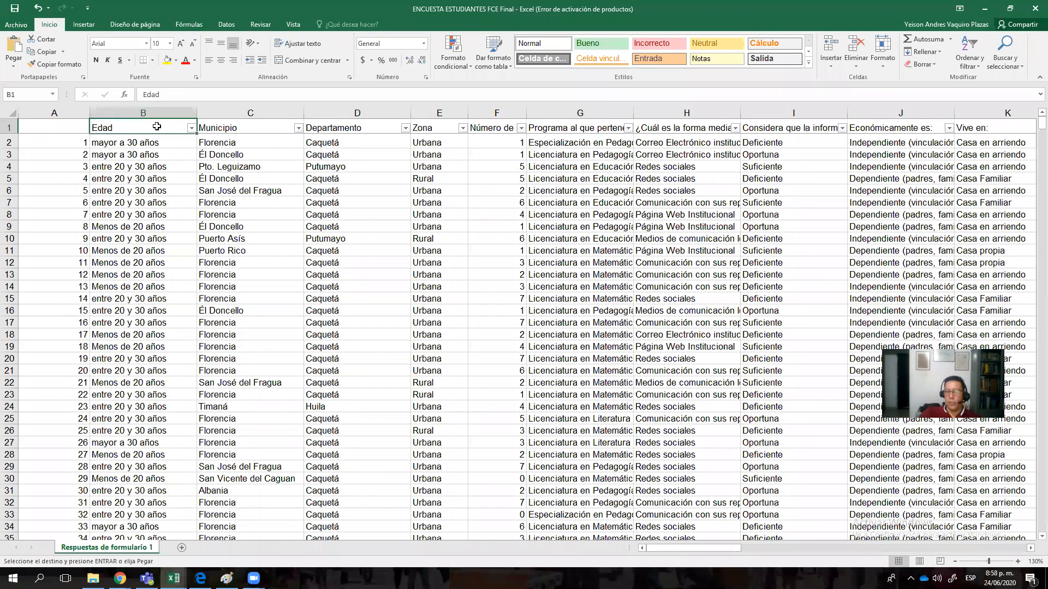
click(444, 125)
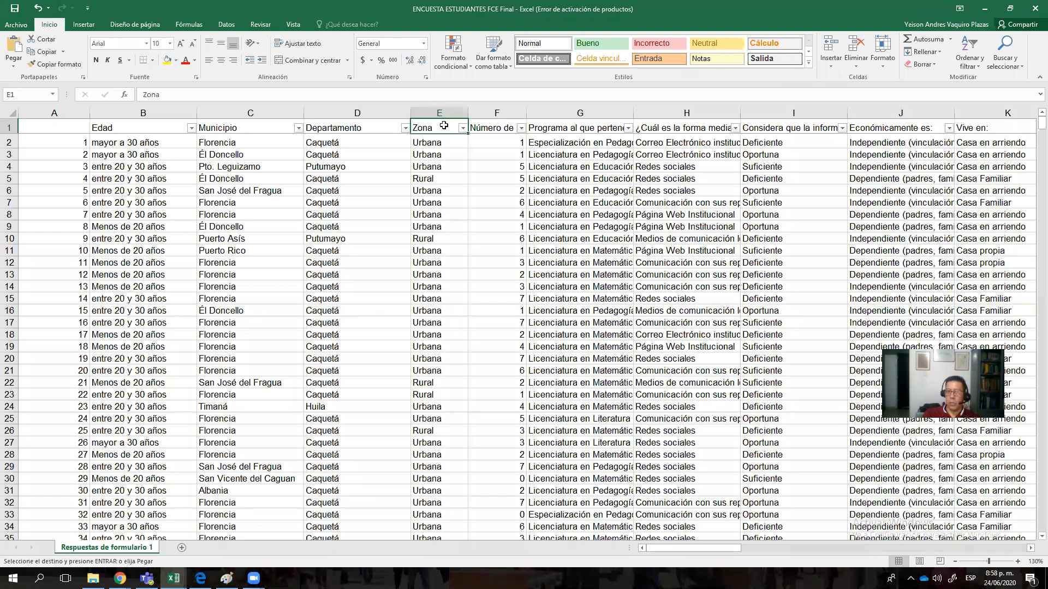
click(257, 126)
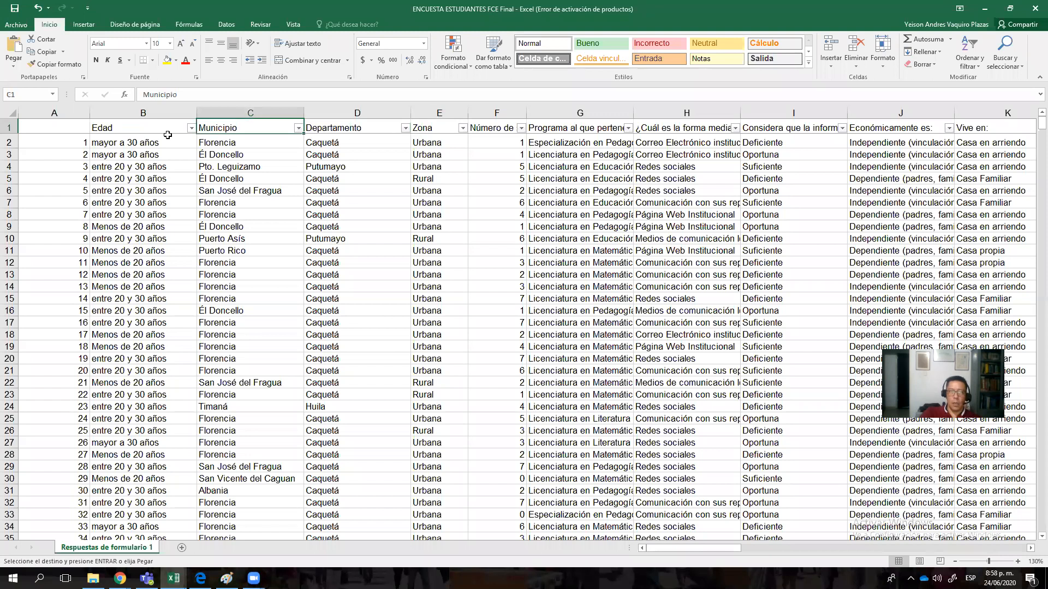
Step: Extend the Edad heading in B1 to read "Edad Tipo de variable Cuantitativa, Nivel de medición Razón"
click(160, 130)
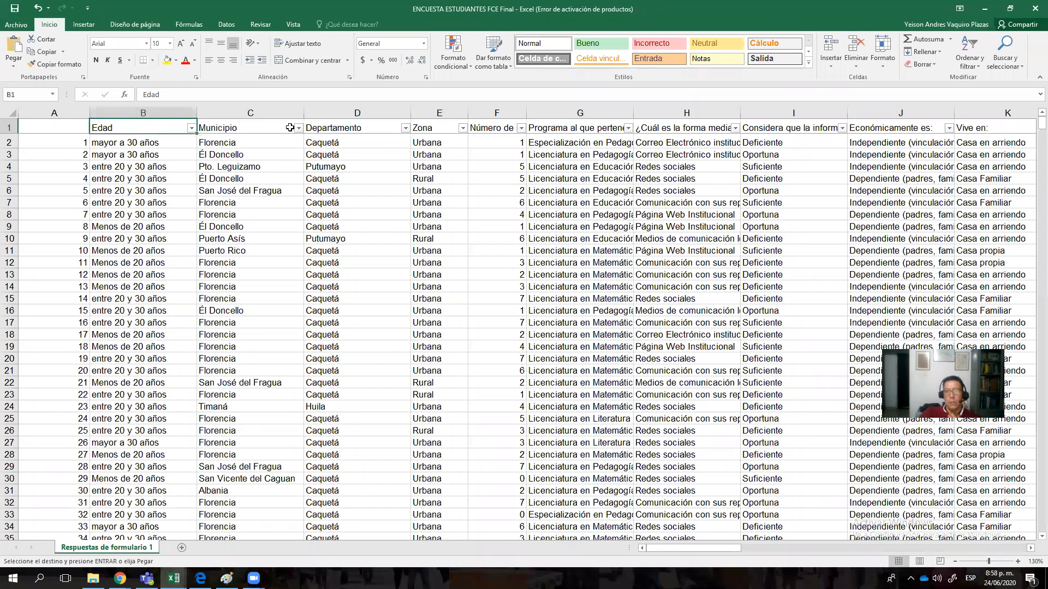
click(266, 93)
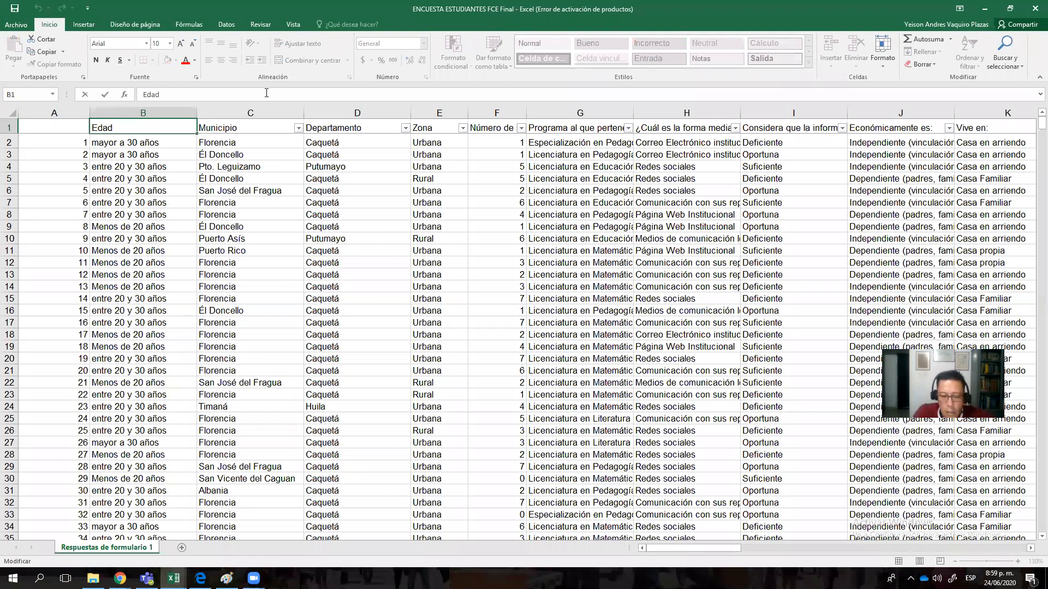
text(.Ti)
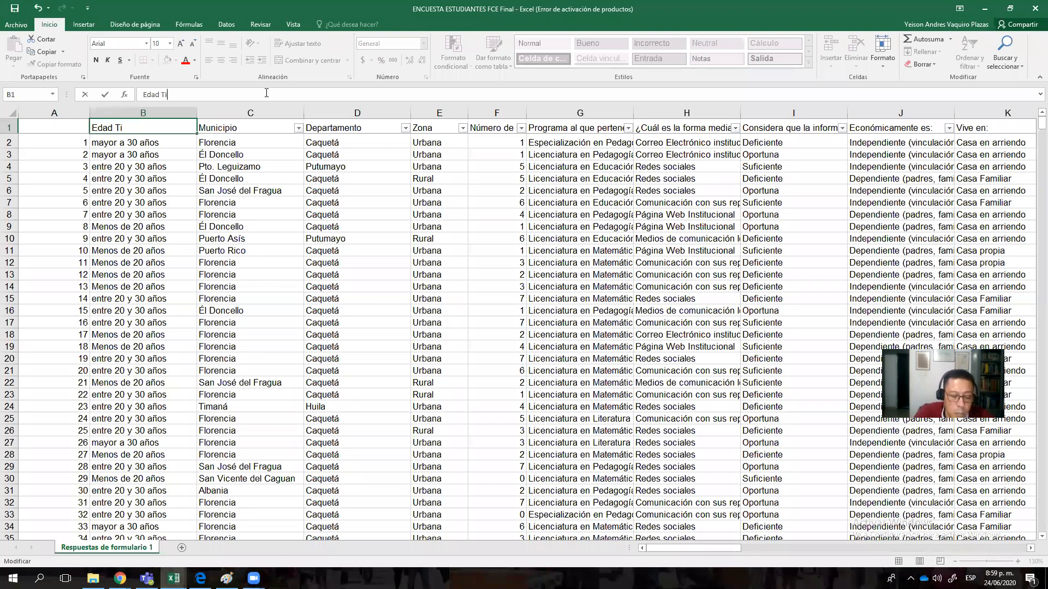
text(po de va)
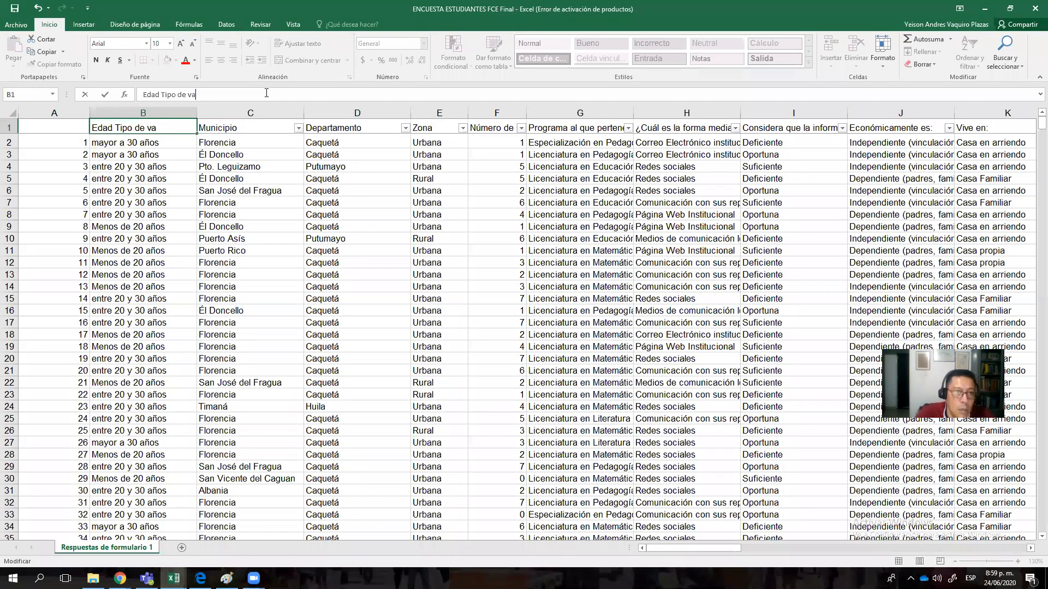
text(riable)
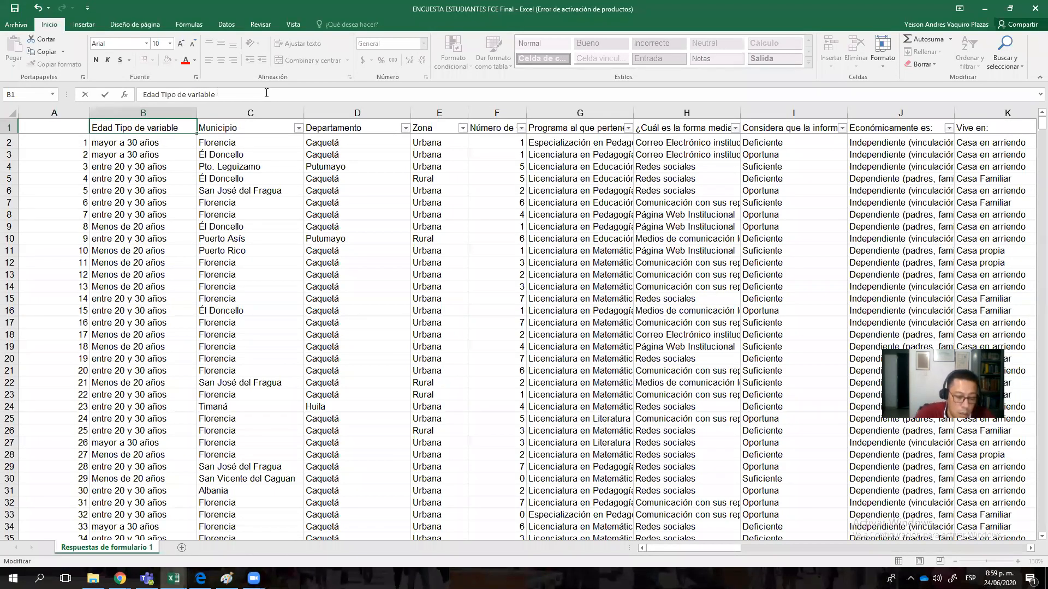
text( Cuan)
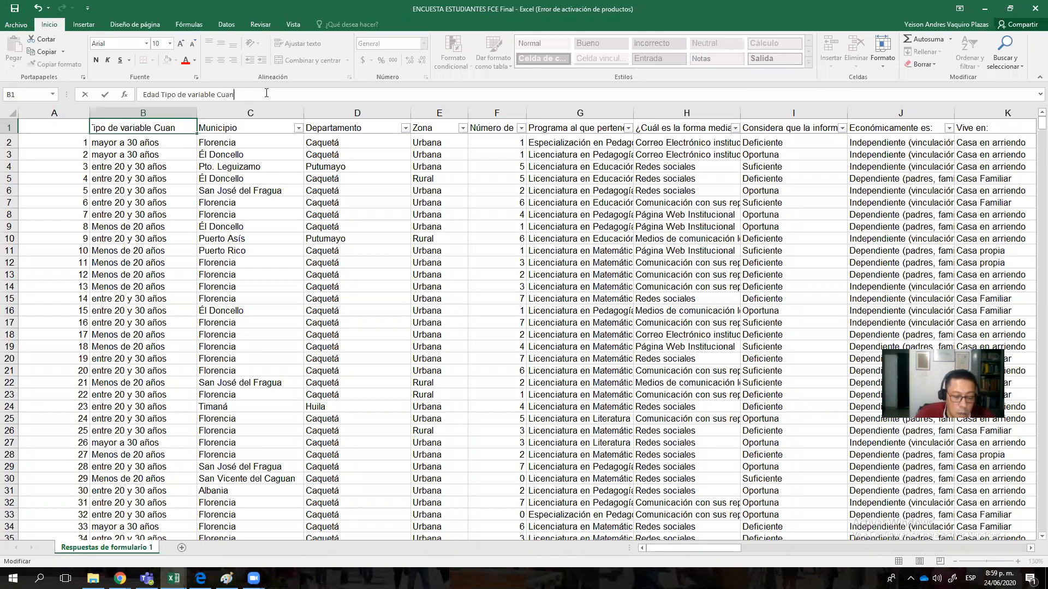
text(titativa,)
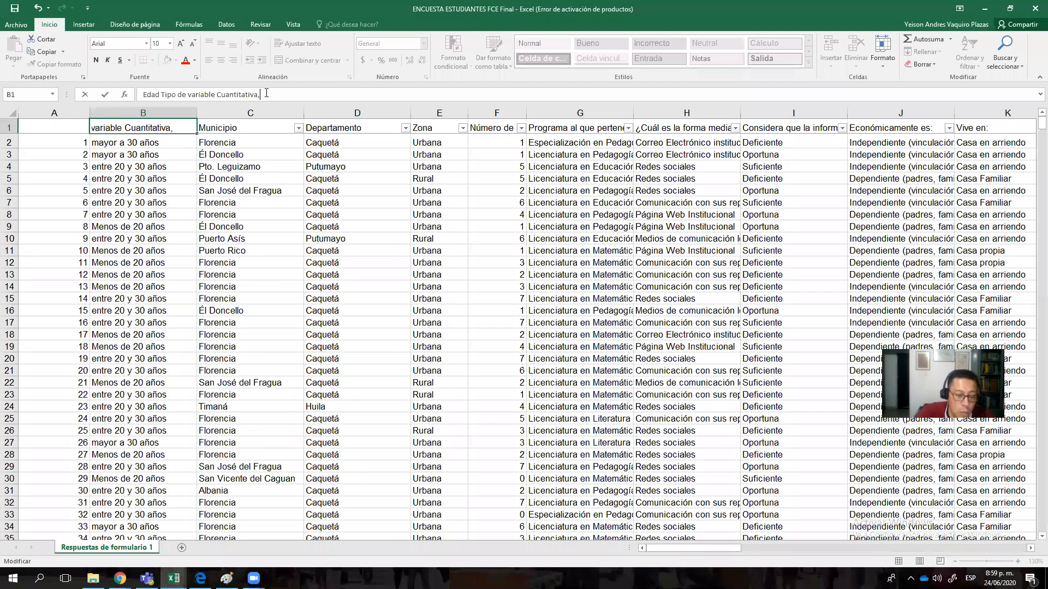
text( Nivel)
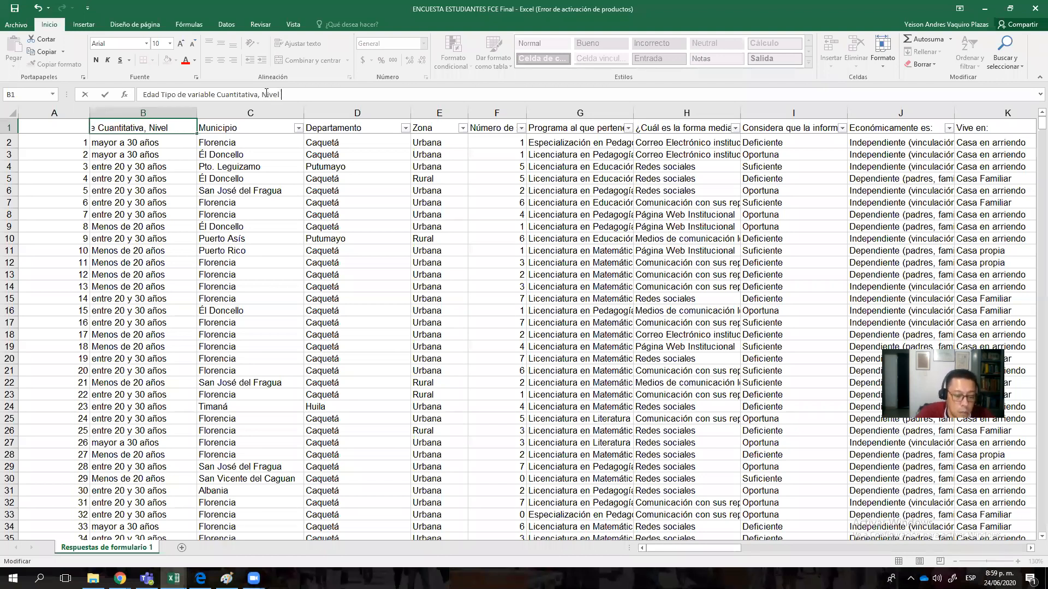
text( de medición)
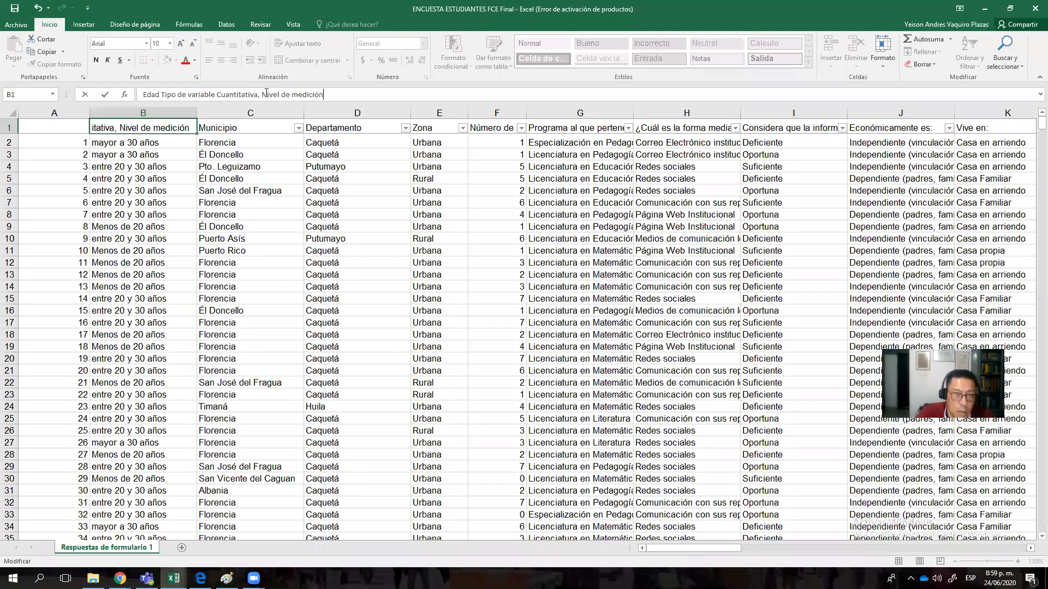
text( Razón)
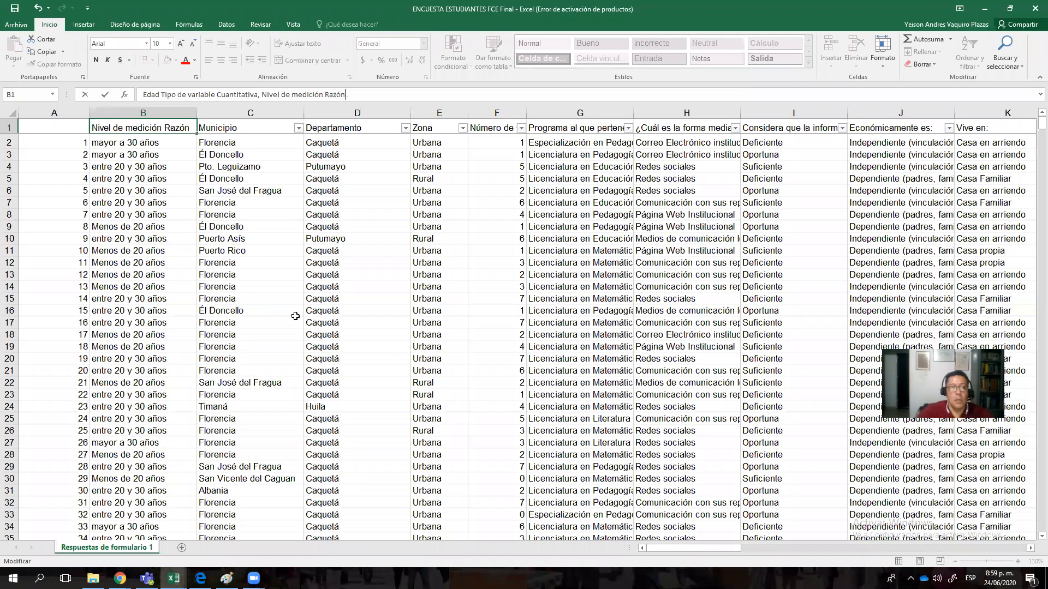
click(315, 297)
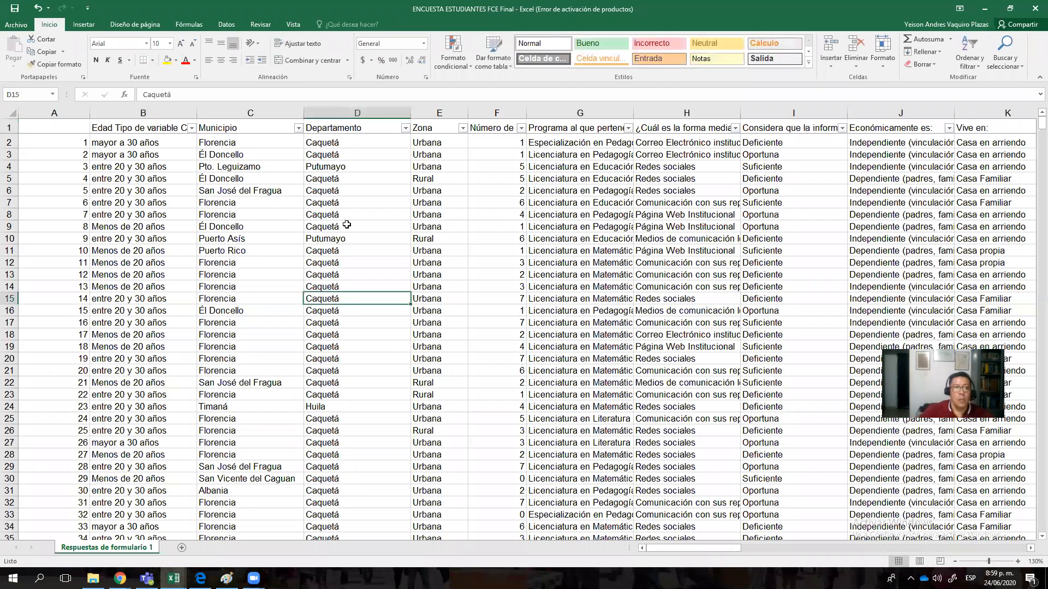
Step: Insert a colon after "Edad" in the B1 heading
click(167, 127)
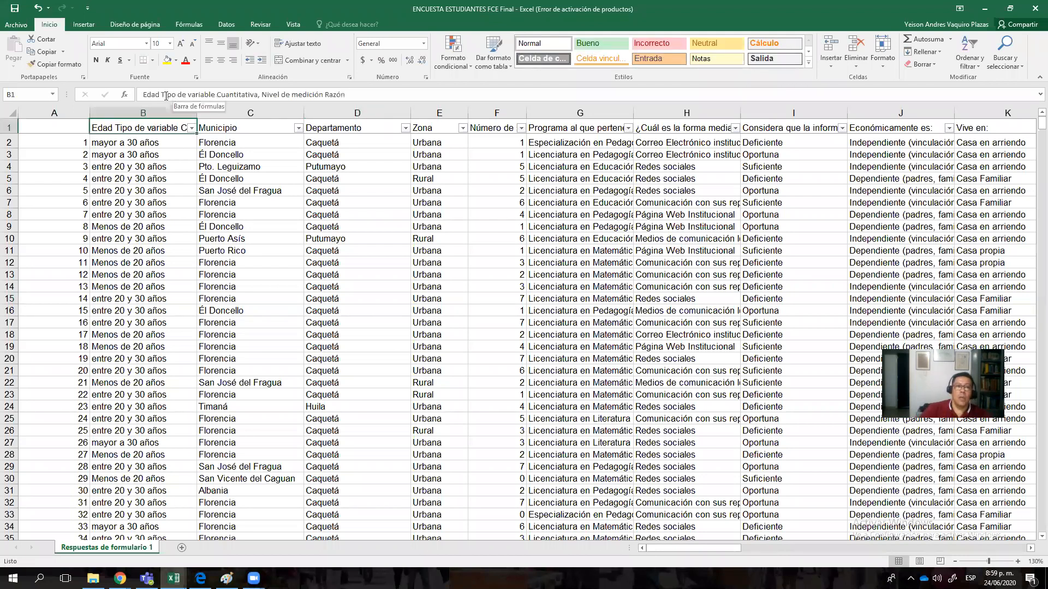
click(160, 94)
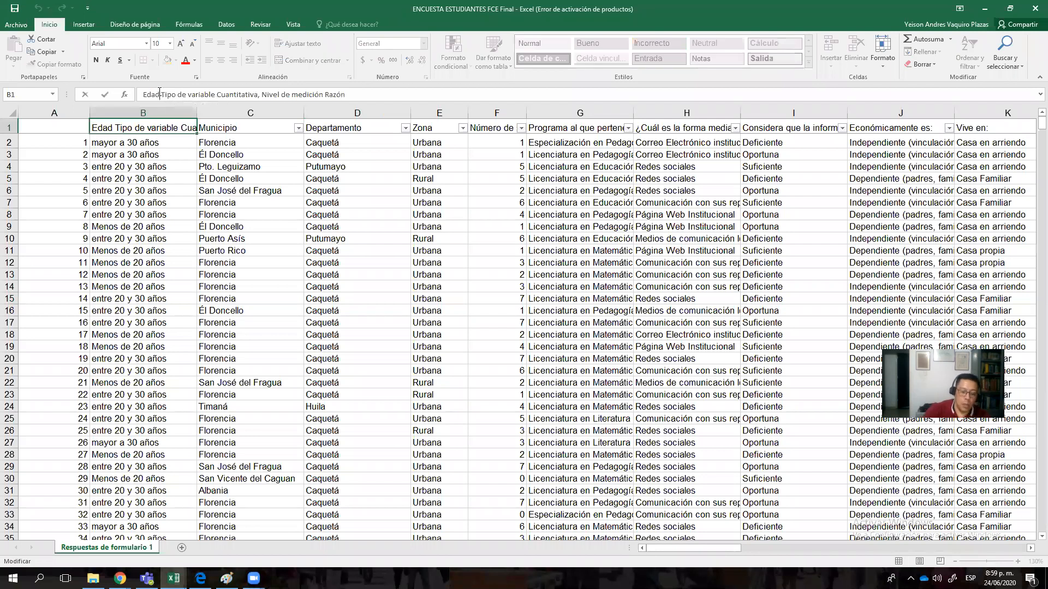
text(:)
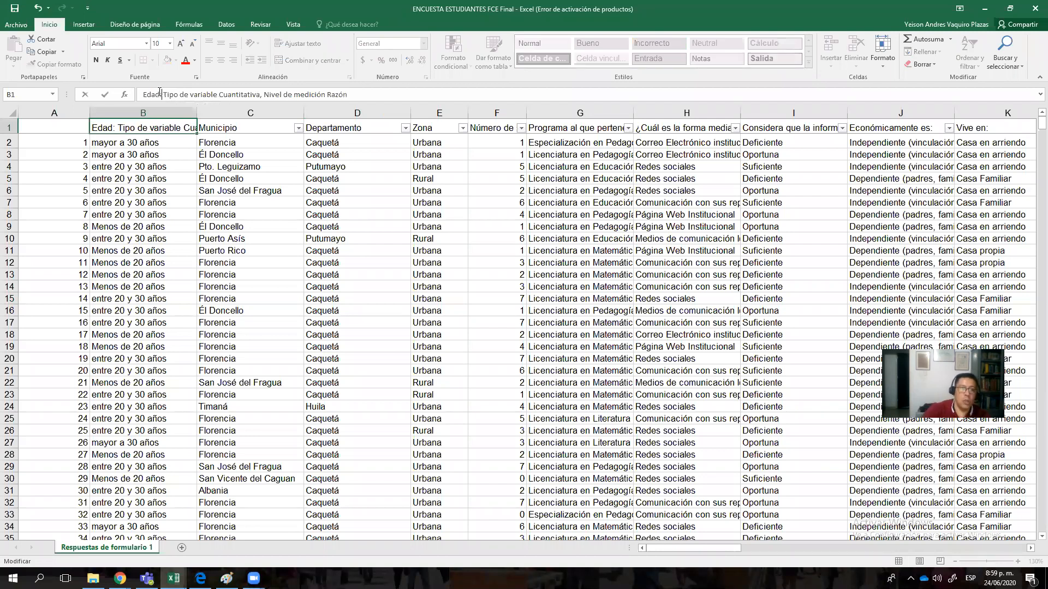
click(263, 162)
Step: Review the row 1 headings one by one from Edad in B1 through the institutional information question in I1
click(171, 127)
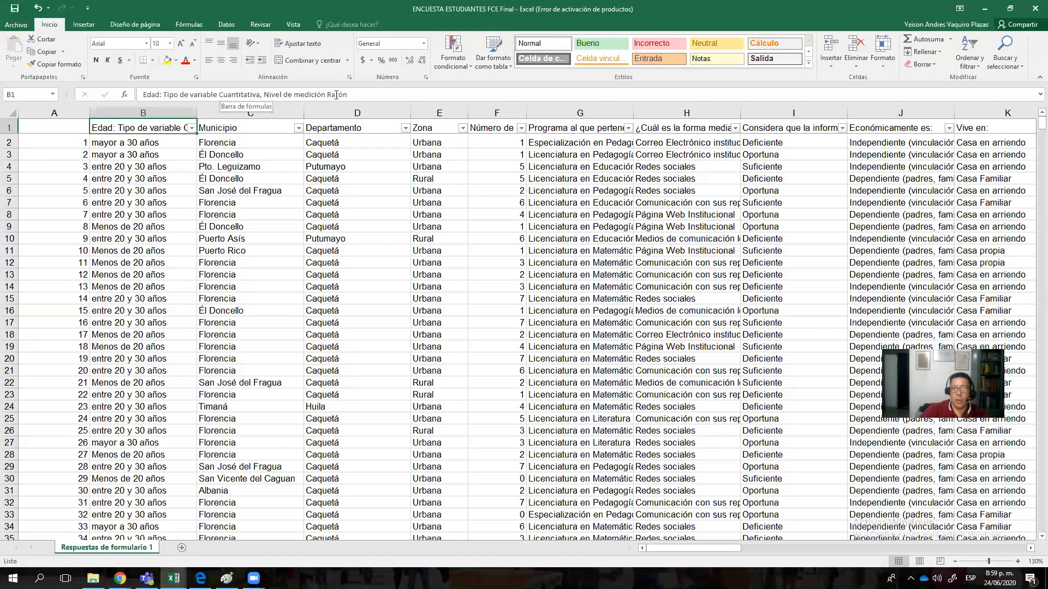
click(265, 127)
click(335, 127)
click(420, 127)
click(505, 127)
click(544, 123)
click(726, 128)
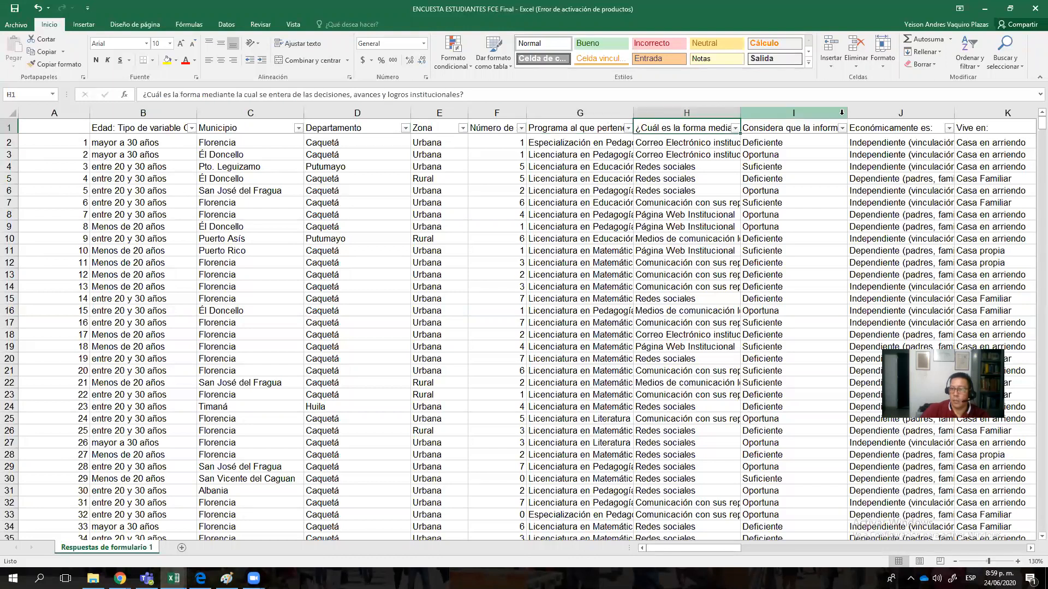
click(825, 129)
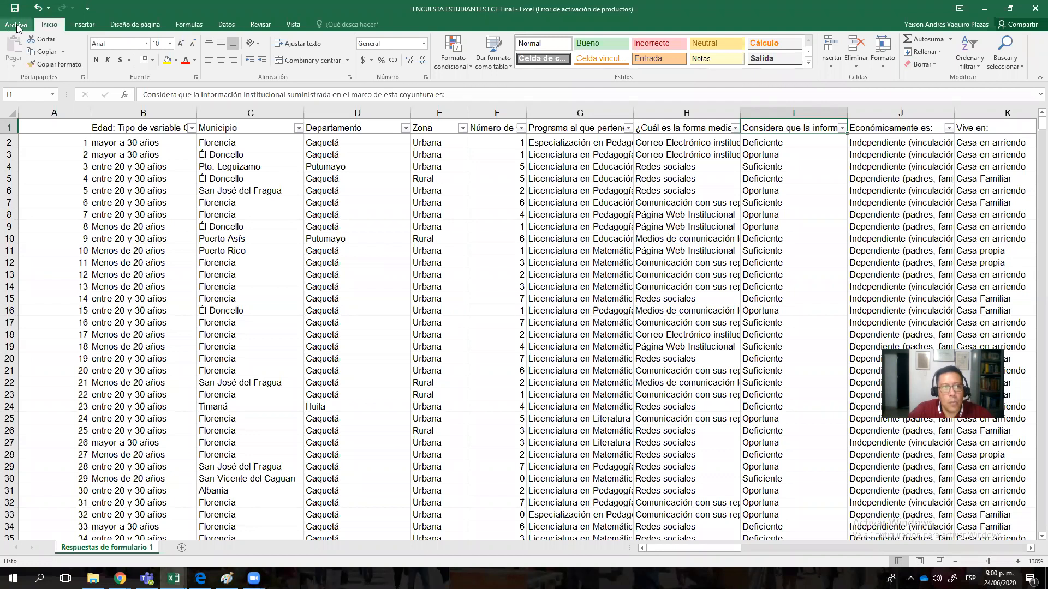
Step: Create a pivot table from the full survey response range and place it on a new worksheet
click(82, 25)
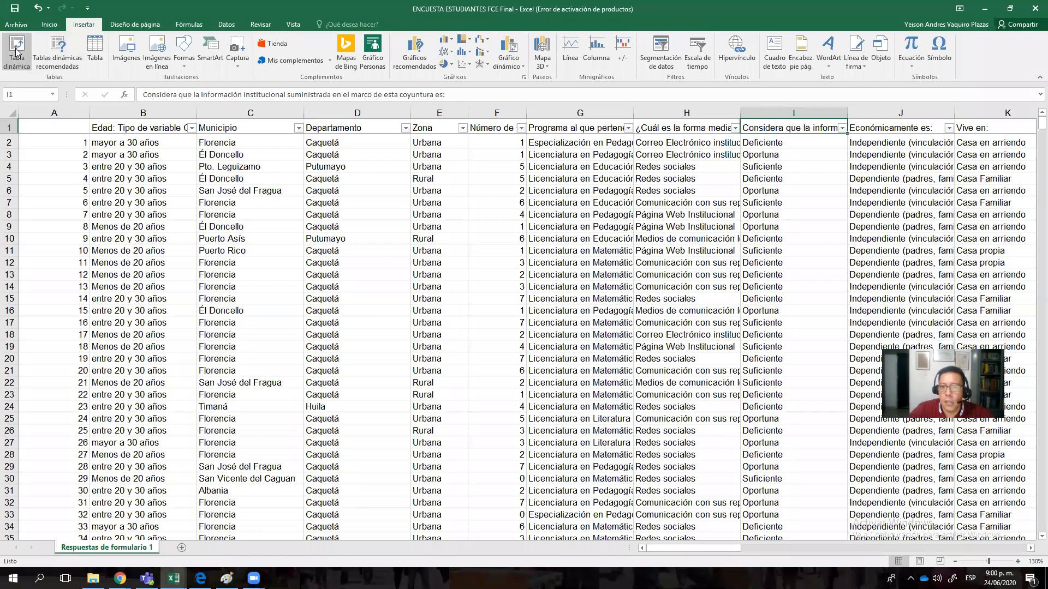
click(482, 213)
click(580, 231)
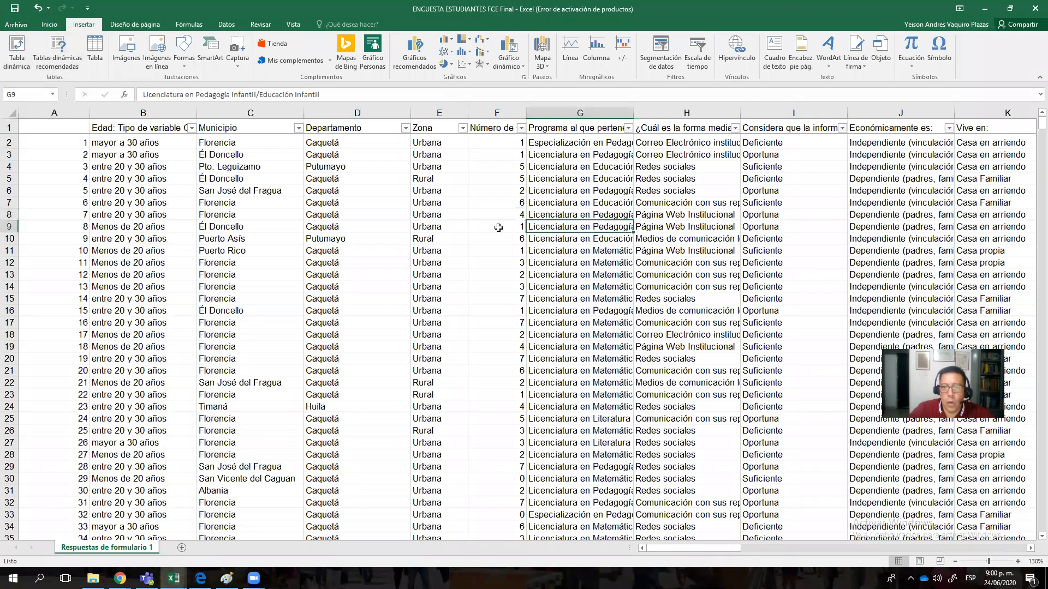
click(451, 214)
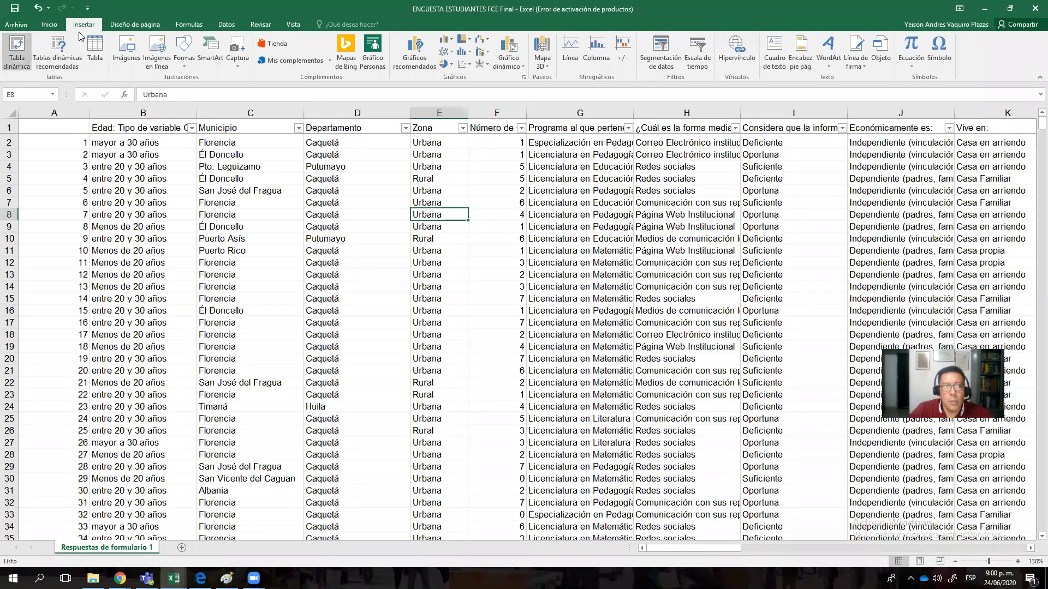
click(19, 48)
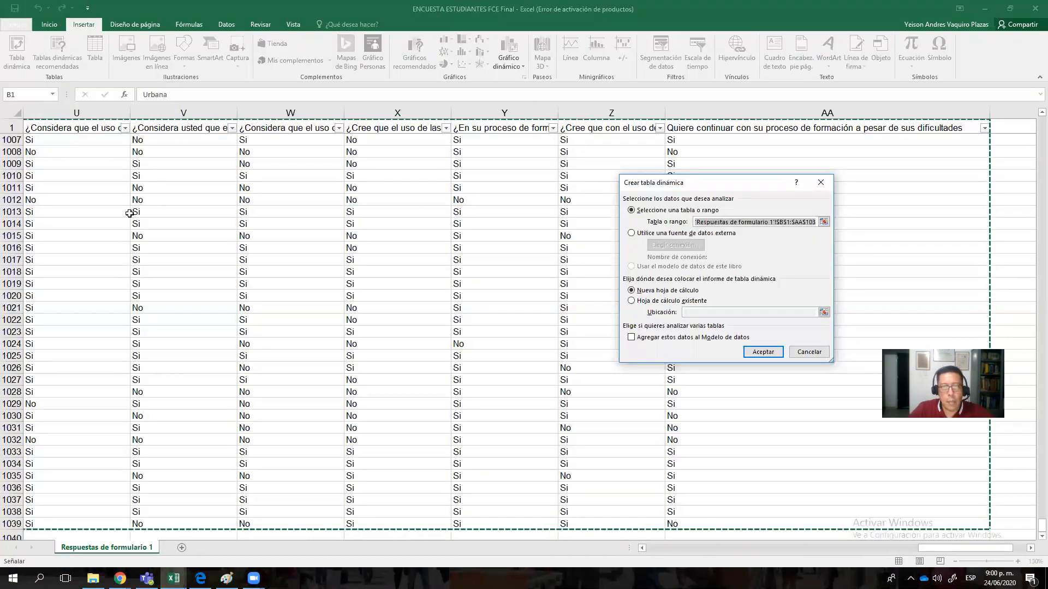
scroll(205, 292, down, 3)
scroll(213, 292, up, 20)
scroll(213, 292, up, 10)
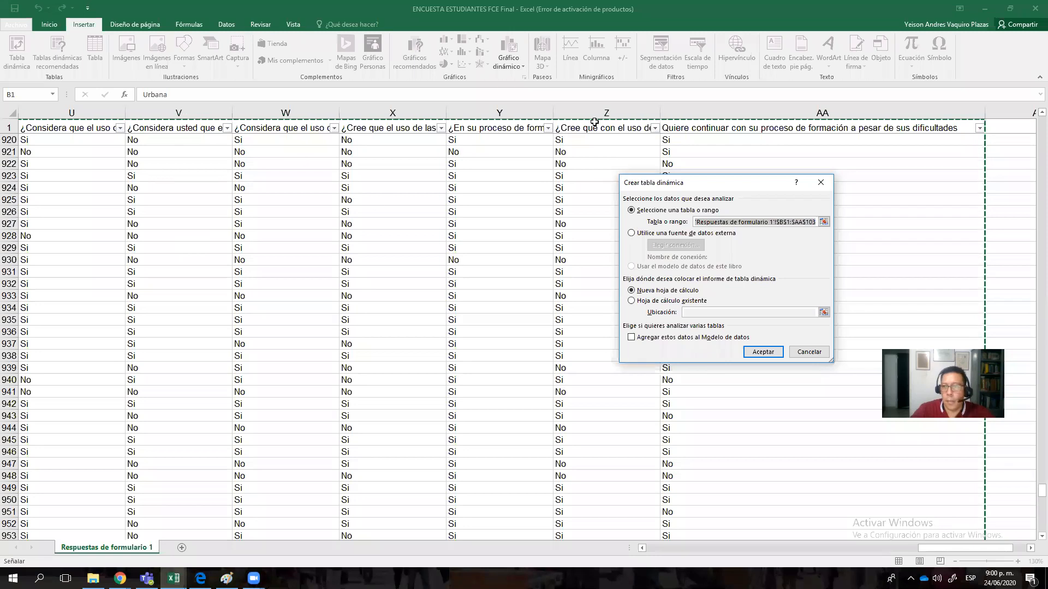
scroll(565, 164, down, 8)
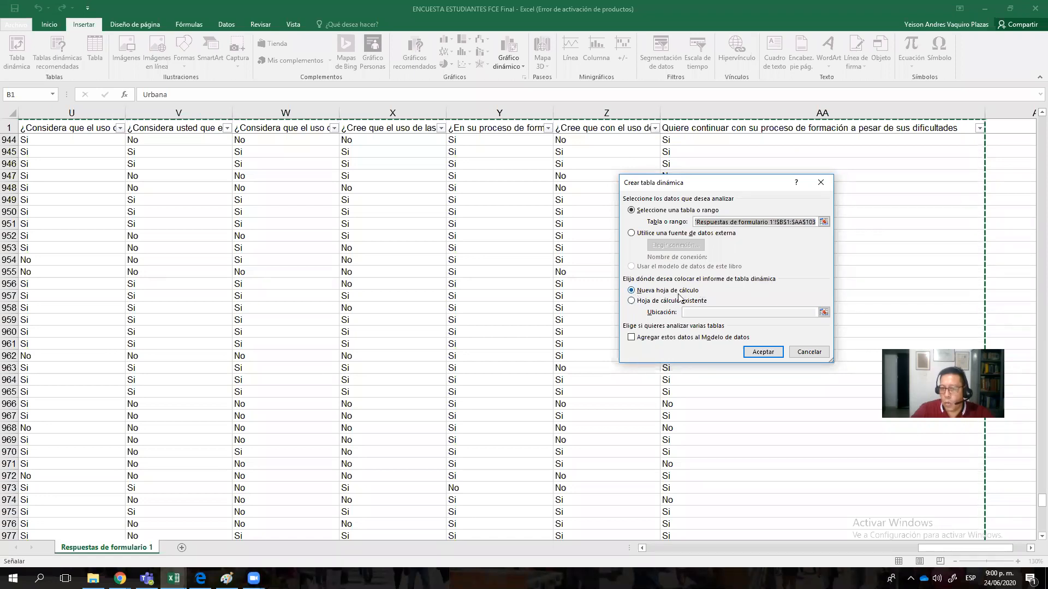
click(758, 352)
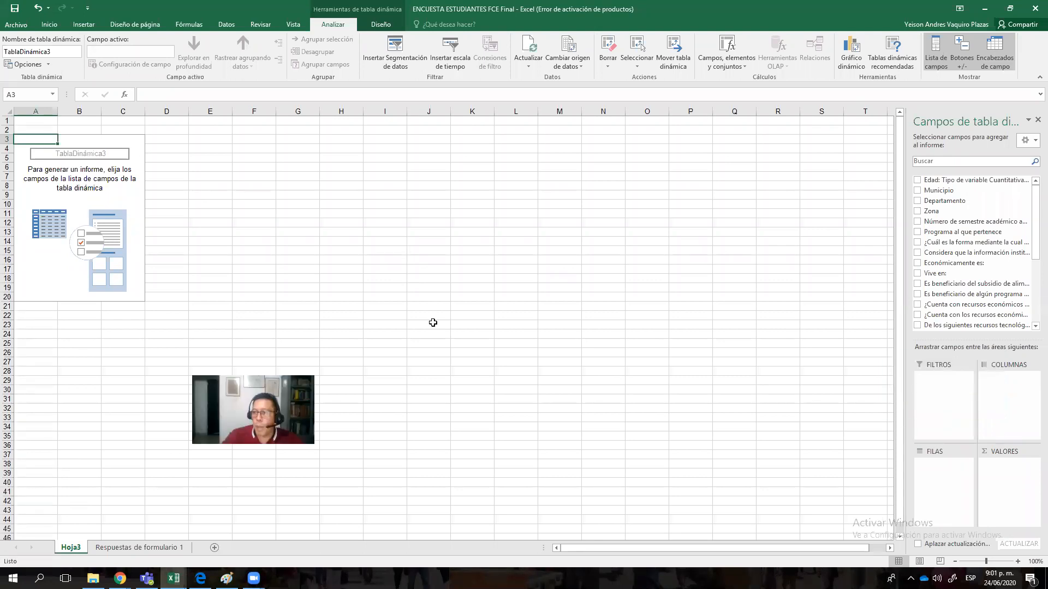
Step: Add the Edad field to the rows of the empty pivot table on Hoja3
mouse_move(1031, 196)
mouse_down()
mouse_move(1030, 273)
mouse_move(1029, 197)
mouse_up()
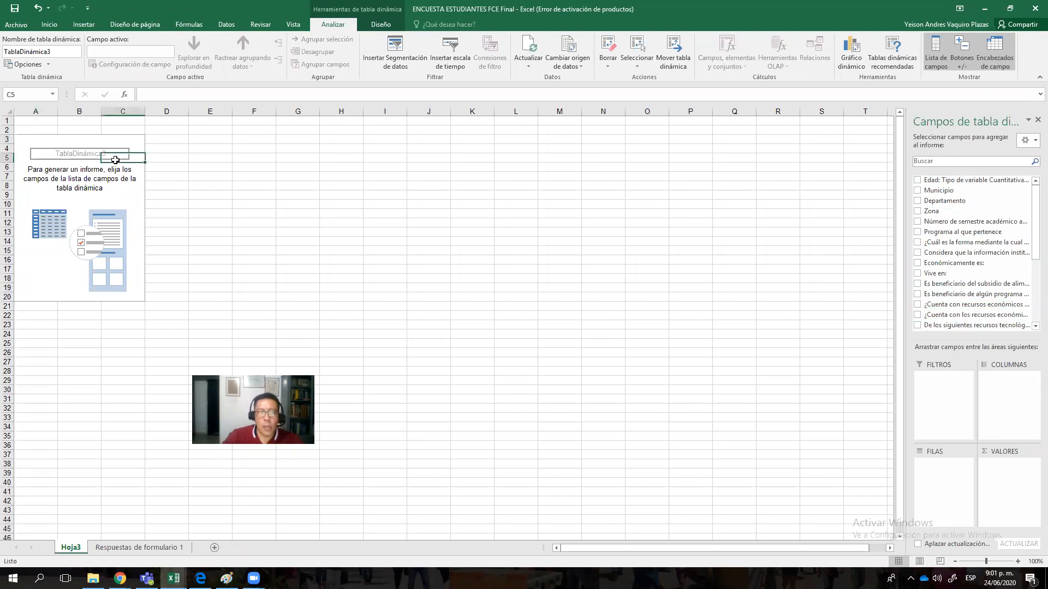
click(456, 244)
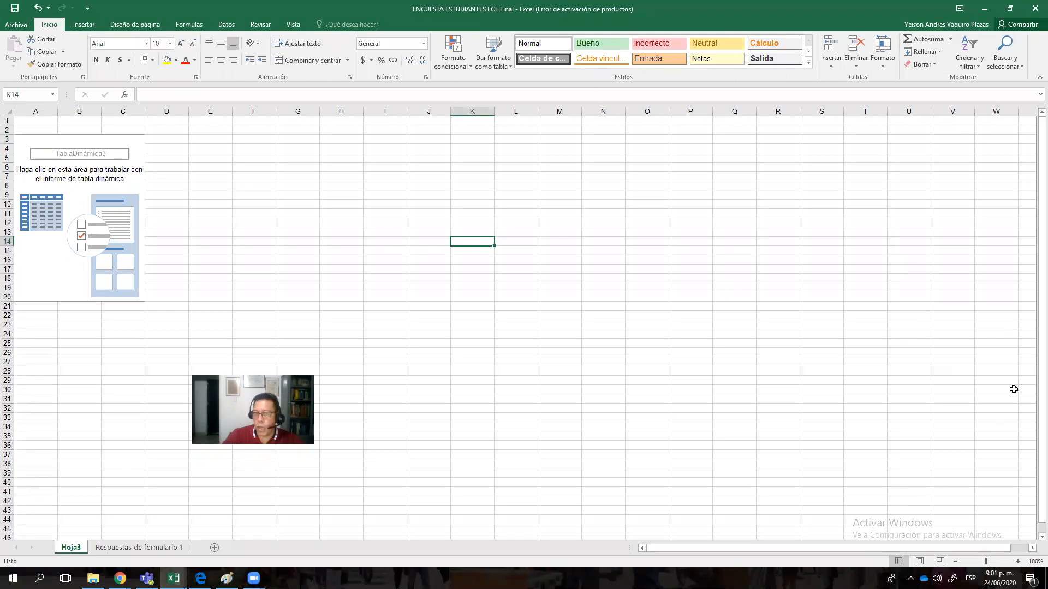
click(102, 194)
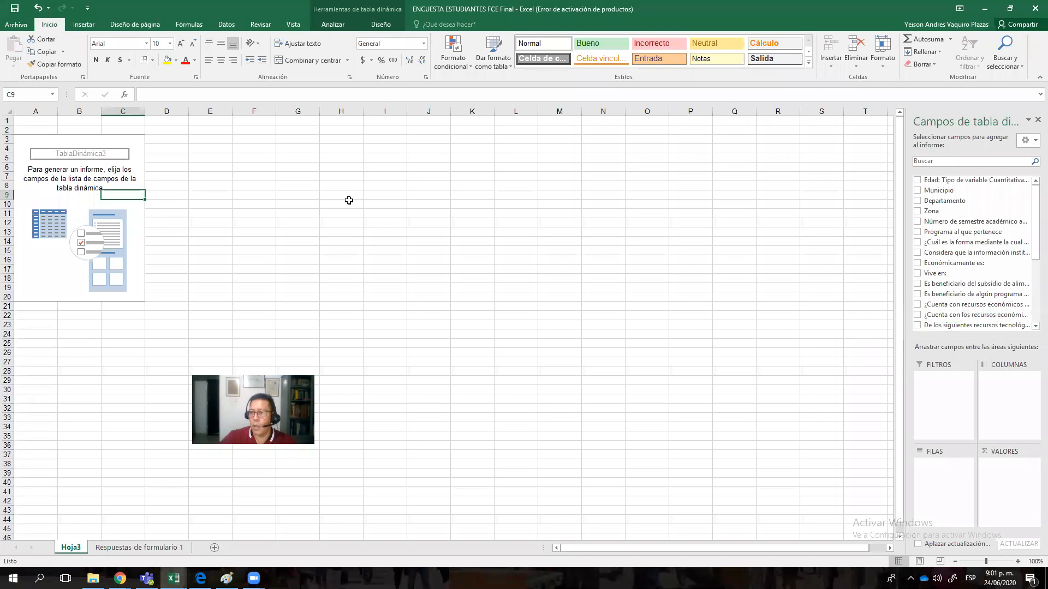
click(916, 184)
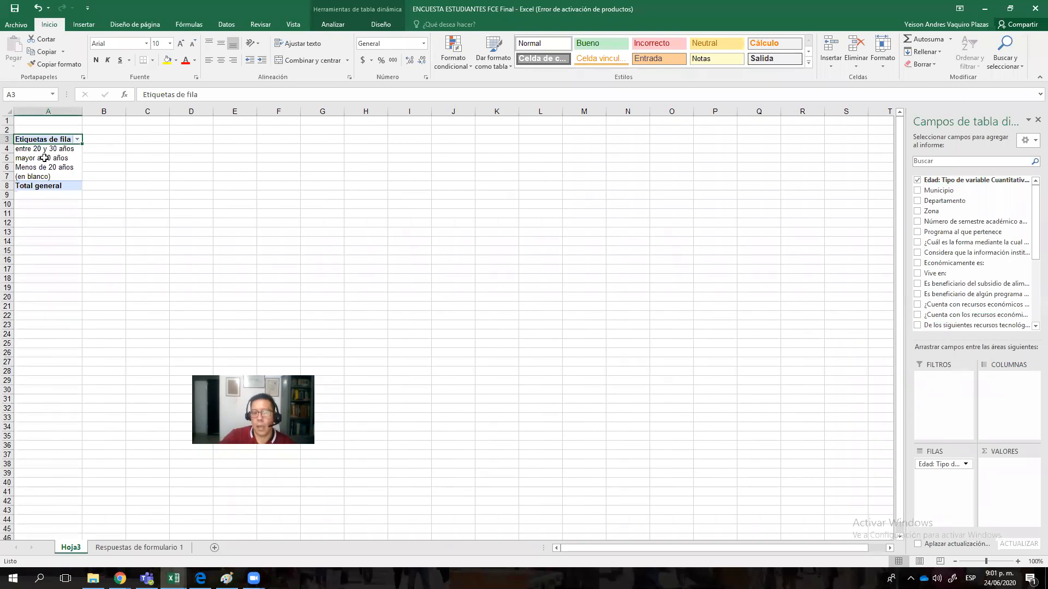
Step: Check the Edad answers in column B of Respuestas de formulario 1, then return to the pivot table on Hoja3
click(162, 550)
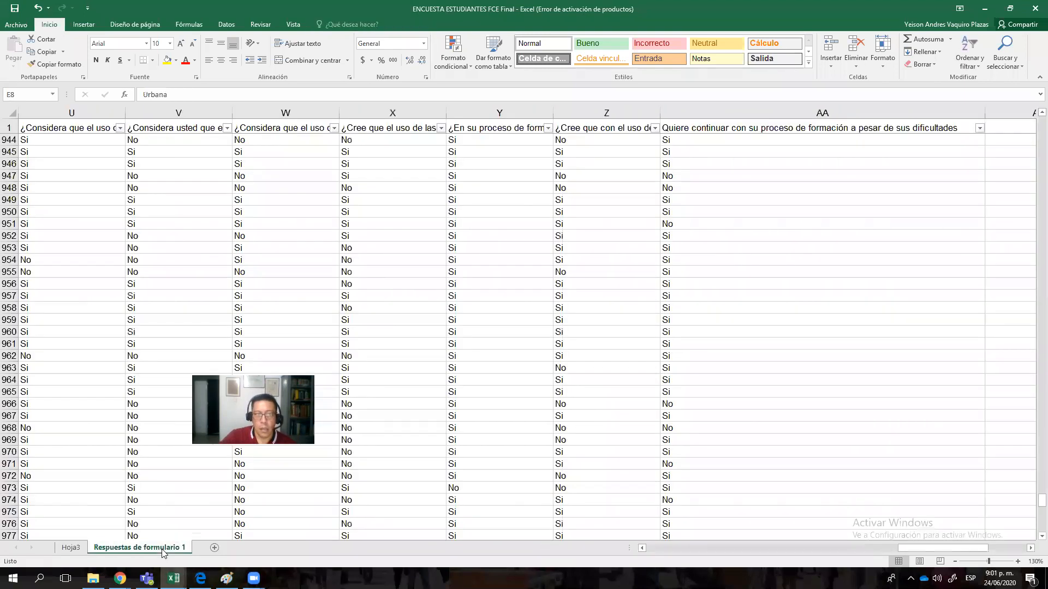
scroll(147, 170, left, 10)
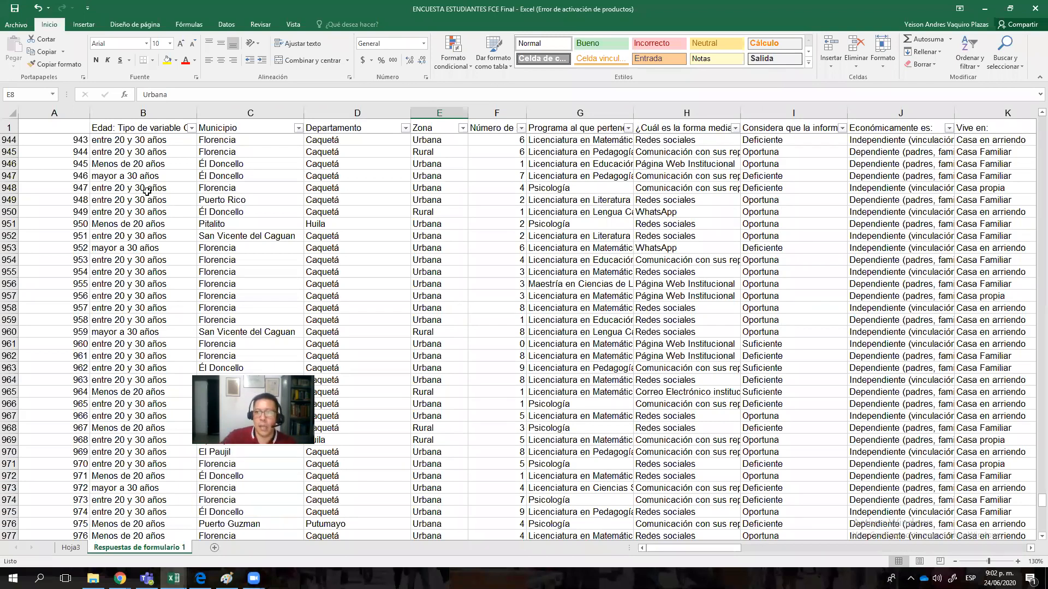
click(73, 548)
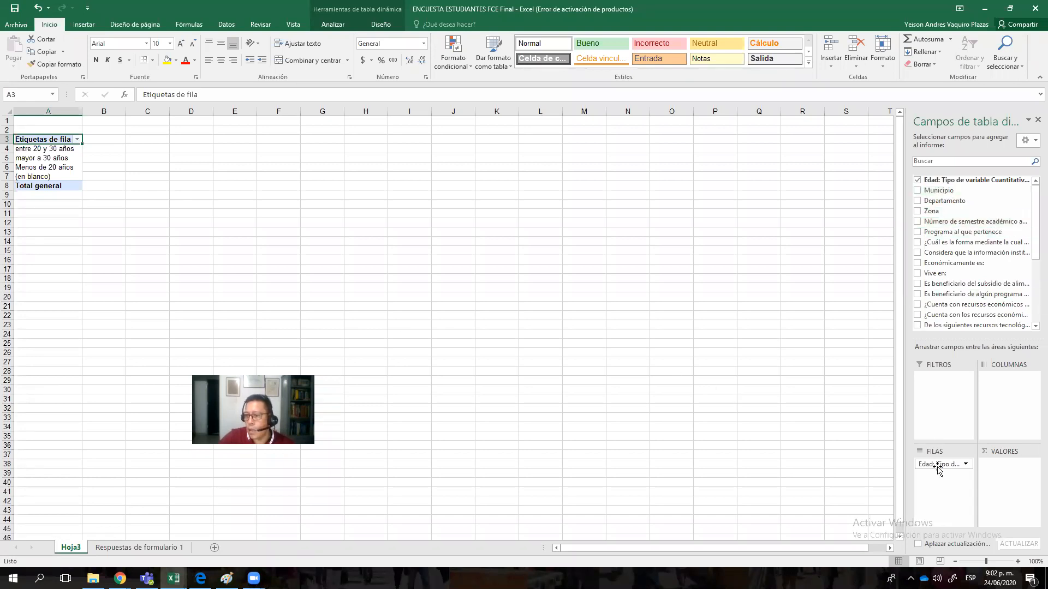
Step: Add the Edad field to the pivot table's values as a count
mouse_move(935, 465)
mouse_down()
mouse_move(1007, 470)
mouse_move(946, 474)
mouse_up()
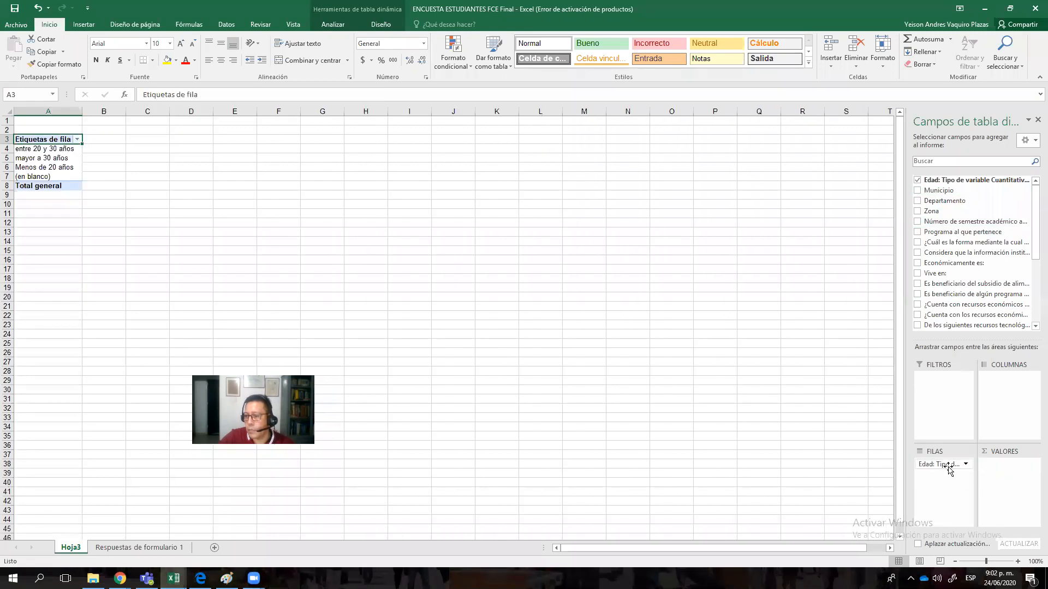
click(918, 180)
click(918, 181)
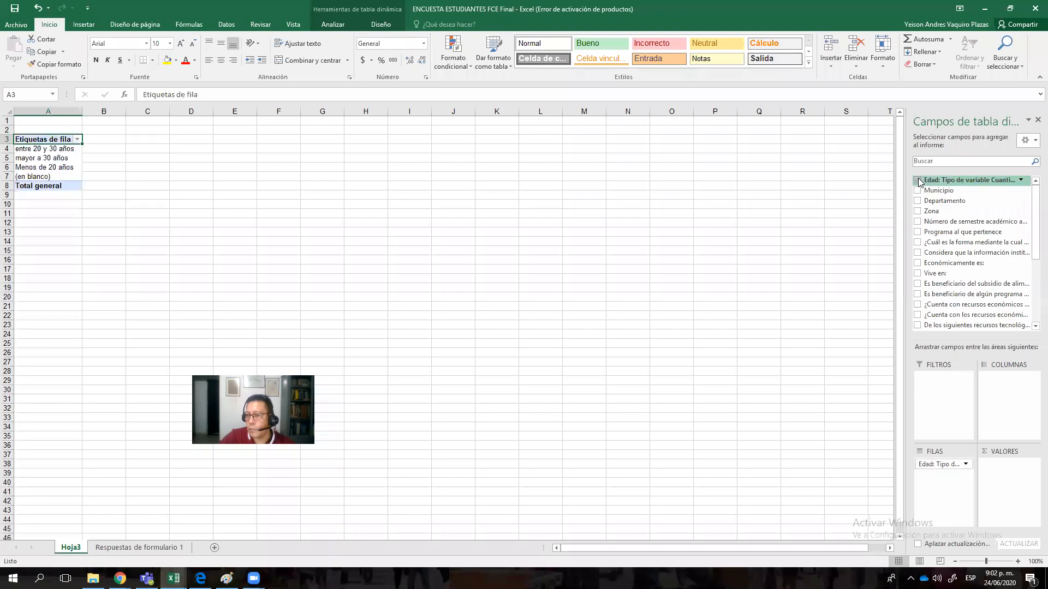
drag(928, 178, 1029, 468)
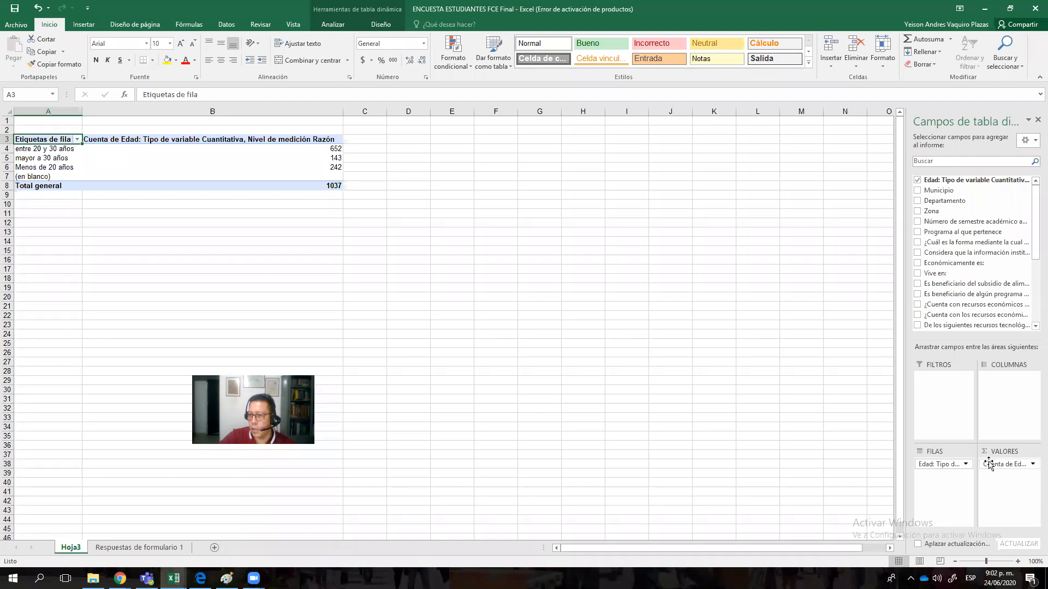
Step: Remove Edad from the pivot table and add it again to both the rows and the values as a count
click(918, 181)
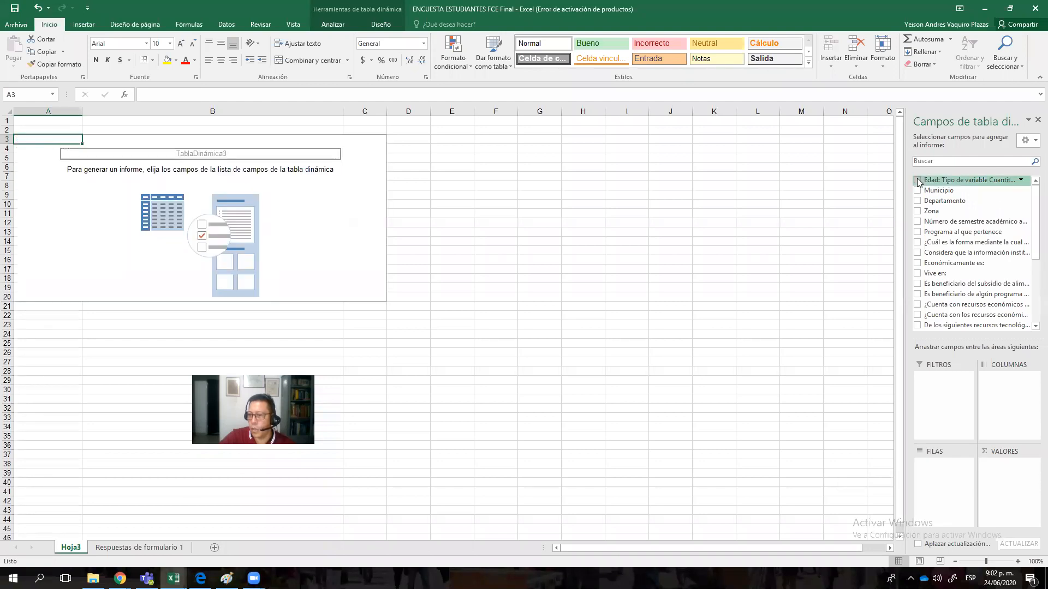
click(98, 185)
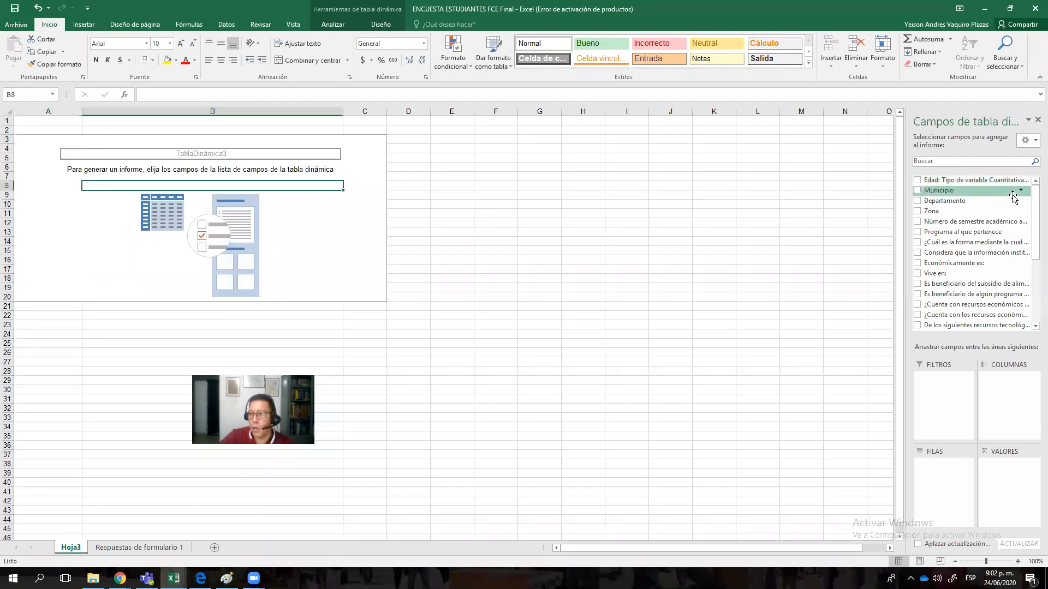
click(918, 182)
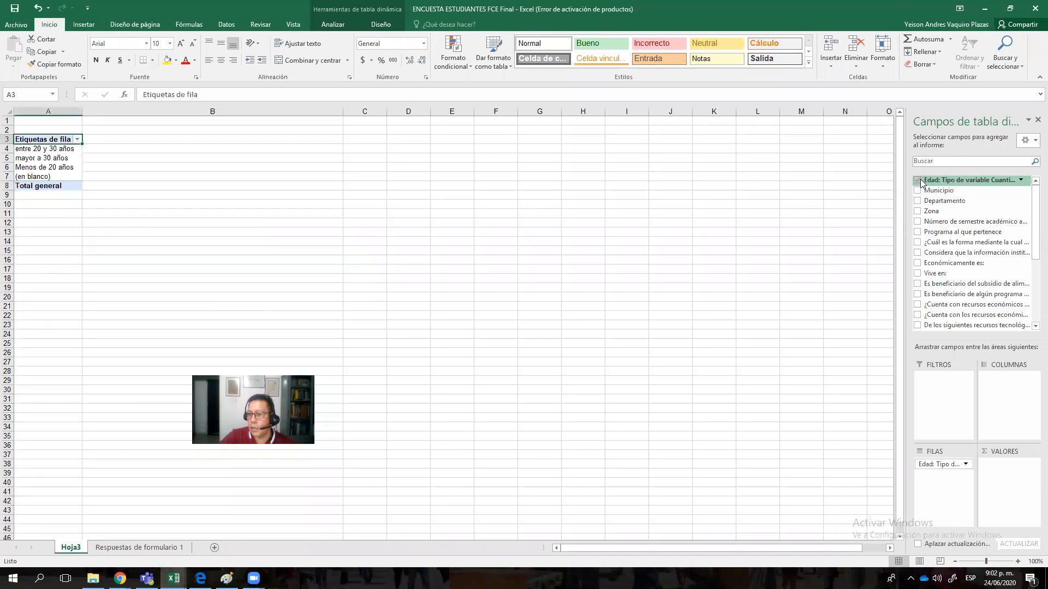
drag(921, 182, 995, 472)
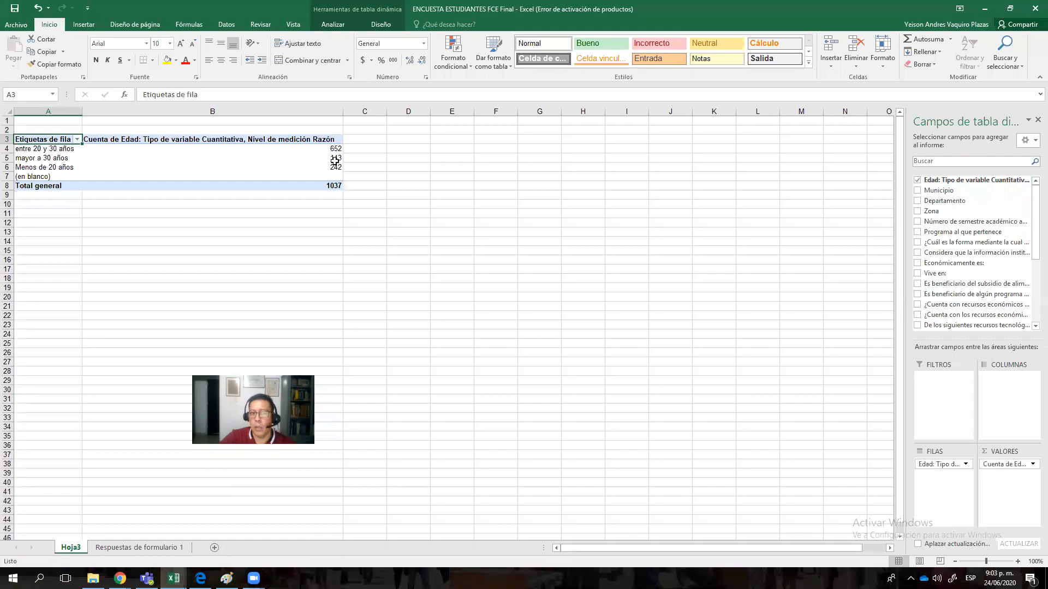
Step: Filter the Edad column on Respuestas de formulario 1 to show only "entre 20 y 30 años"
click(59, 149)
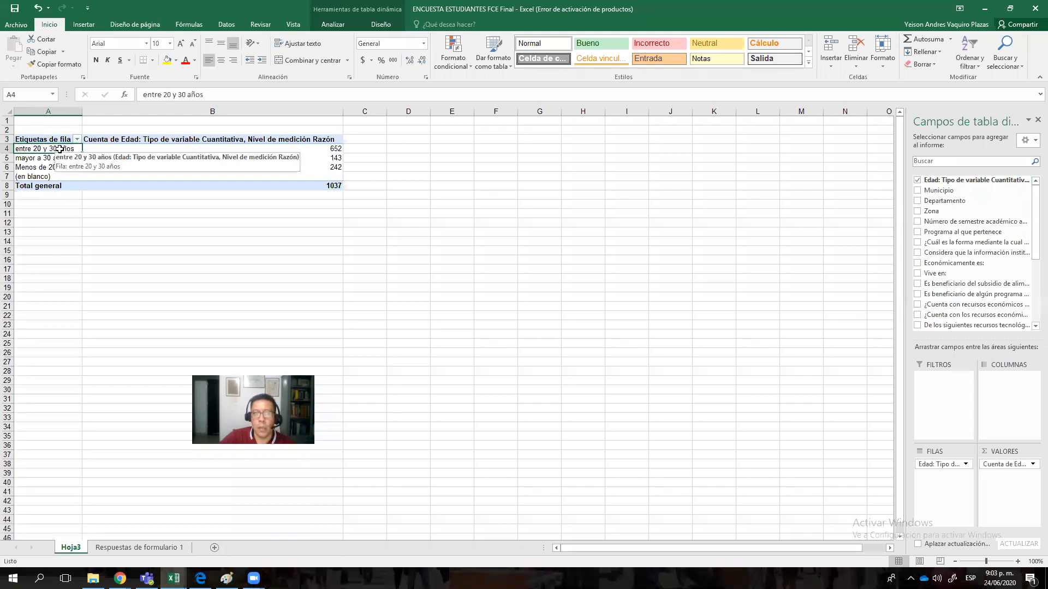
mouse_move(310, 162)
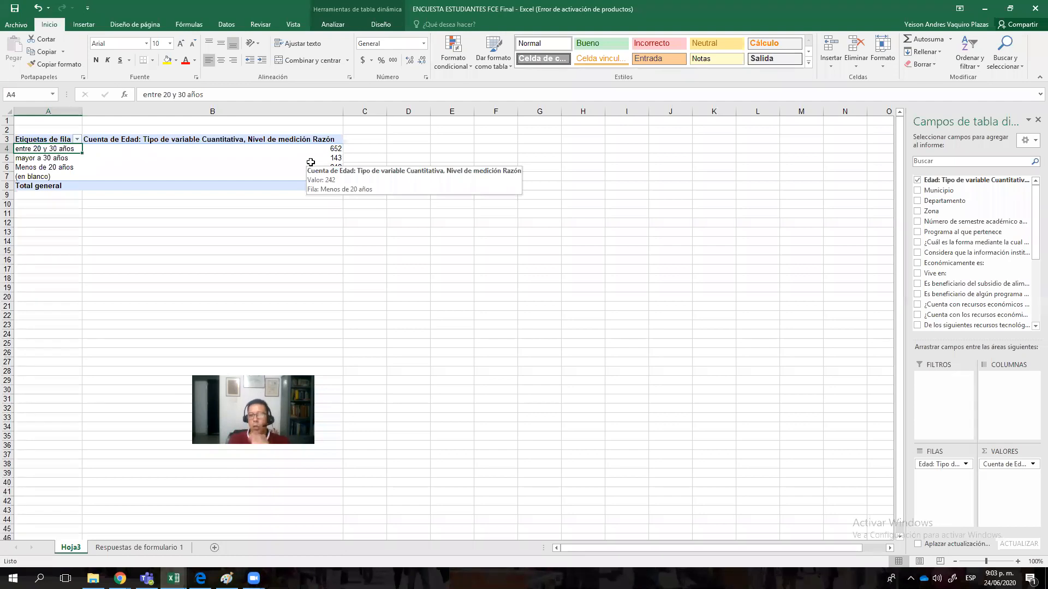
click(137, 548)
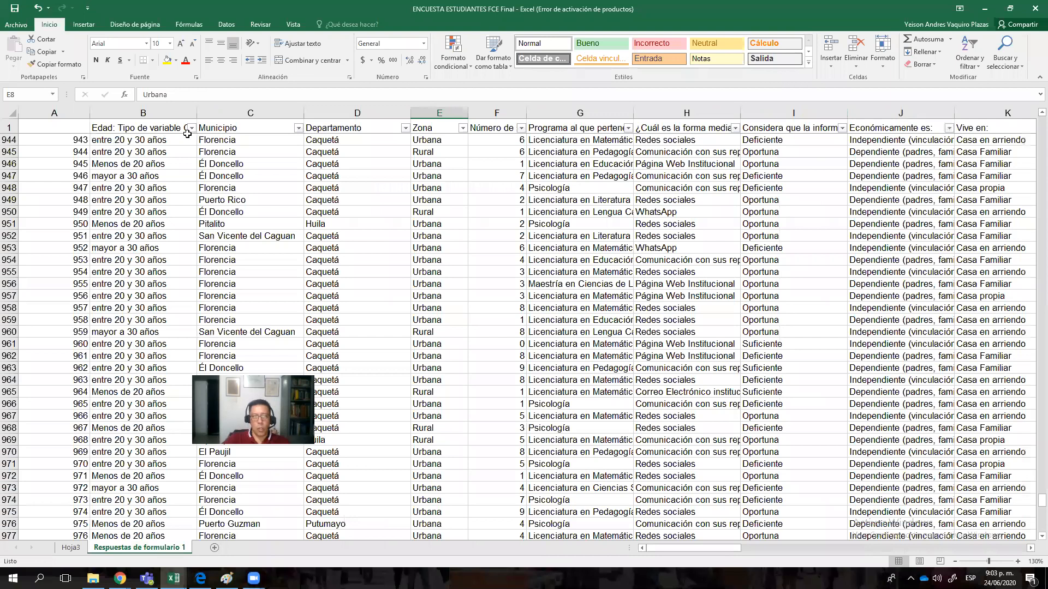
click(82, 234)
click(83, 243)
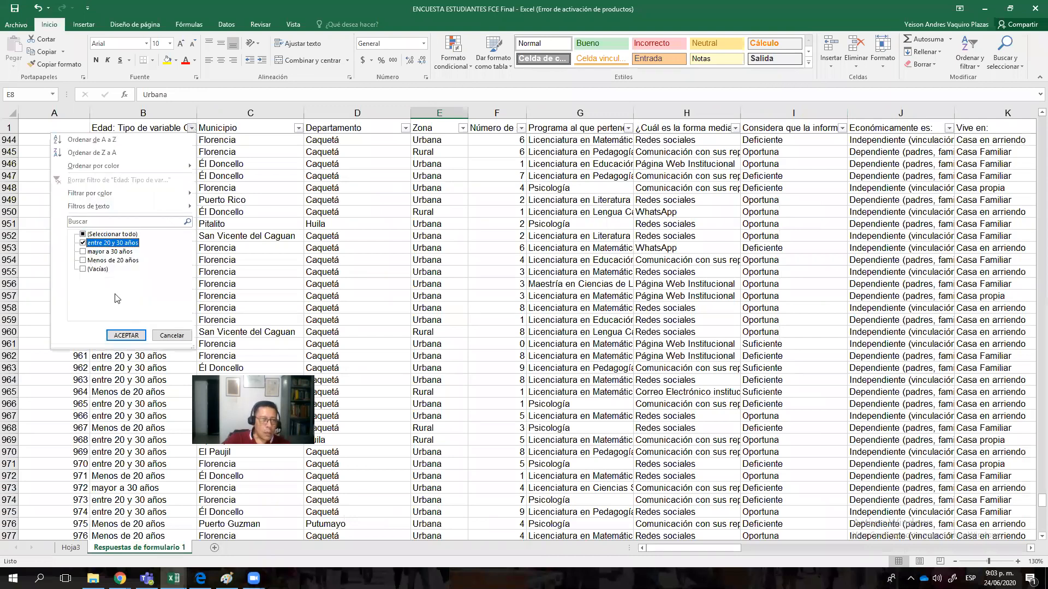
click(123, 332)
Step: Select runs of the filtered Edad cells and look through the rows to check the number of "entre 20 y 30 años" responses
drag(163, 140, 164, 530)
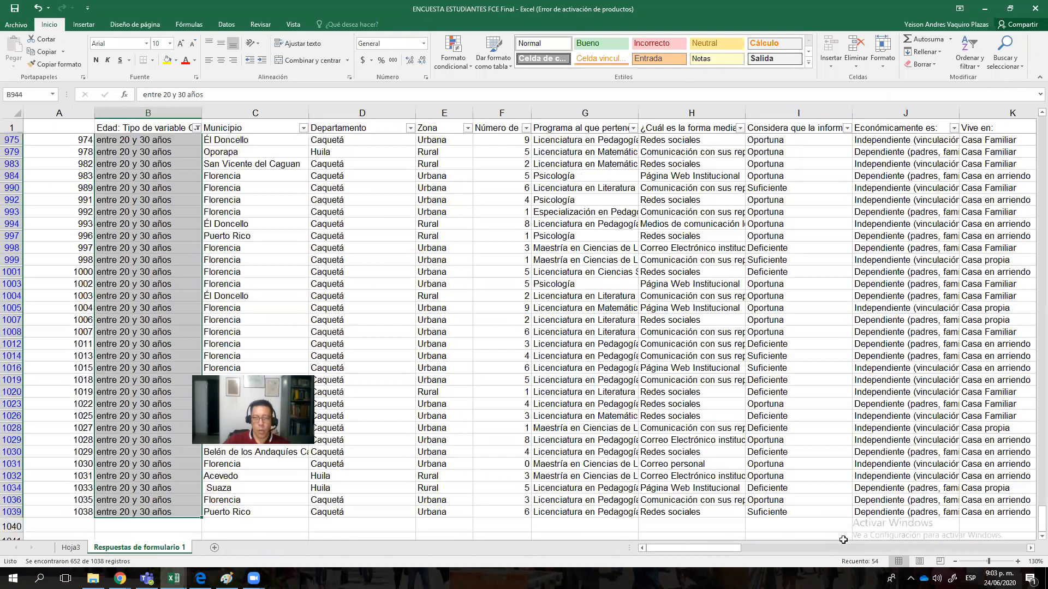
scroll(75, 256, up, 12)
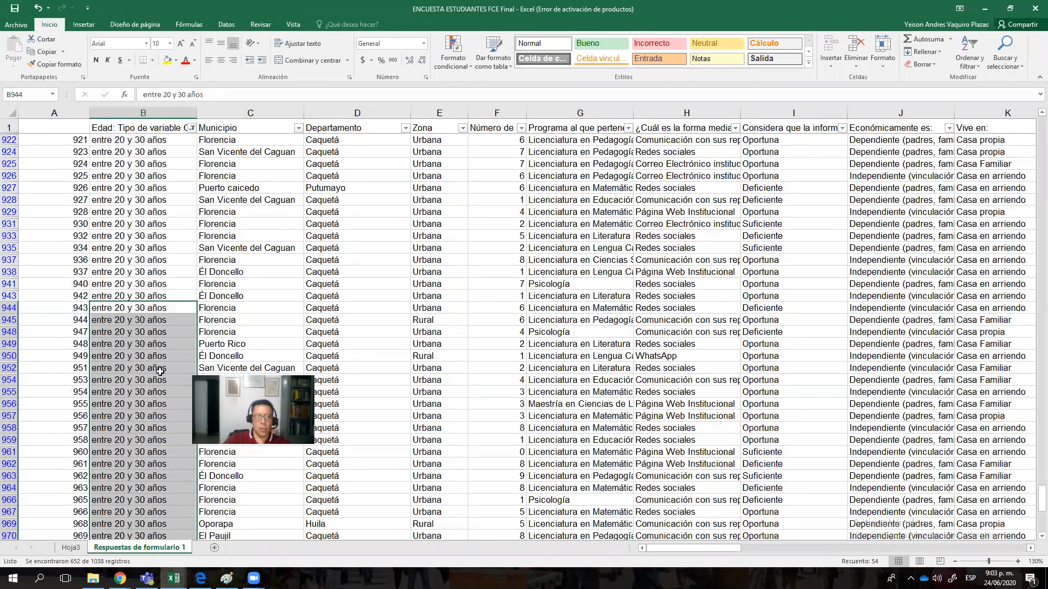
drag(165, 141, 178, 513)
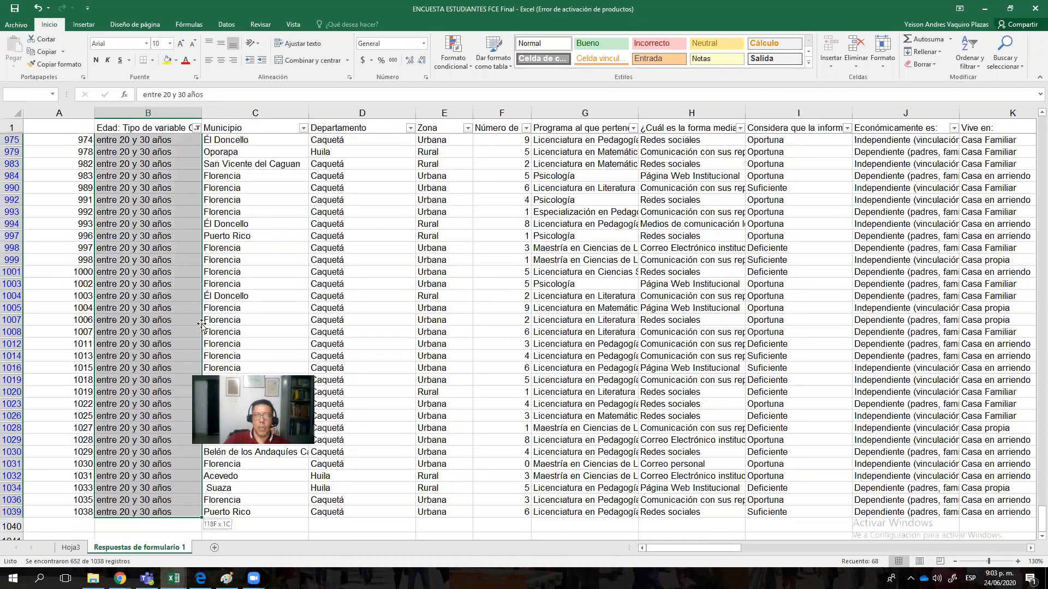
scroll(200, 324, up, 10)
scroll(226, 314, up, 15)
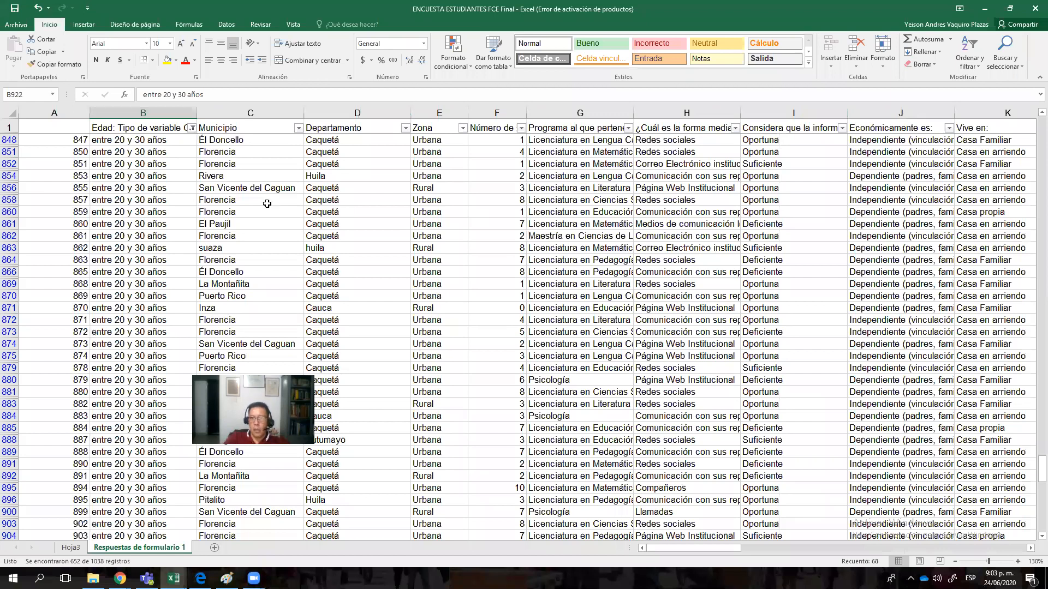
click(607, 281)
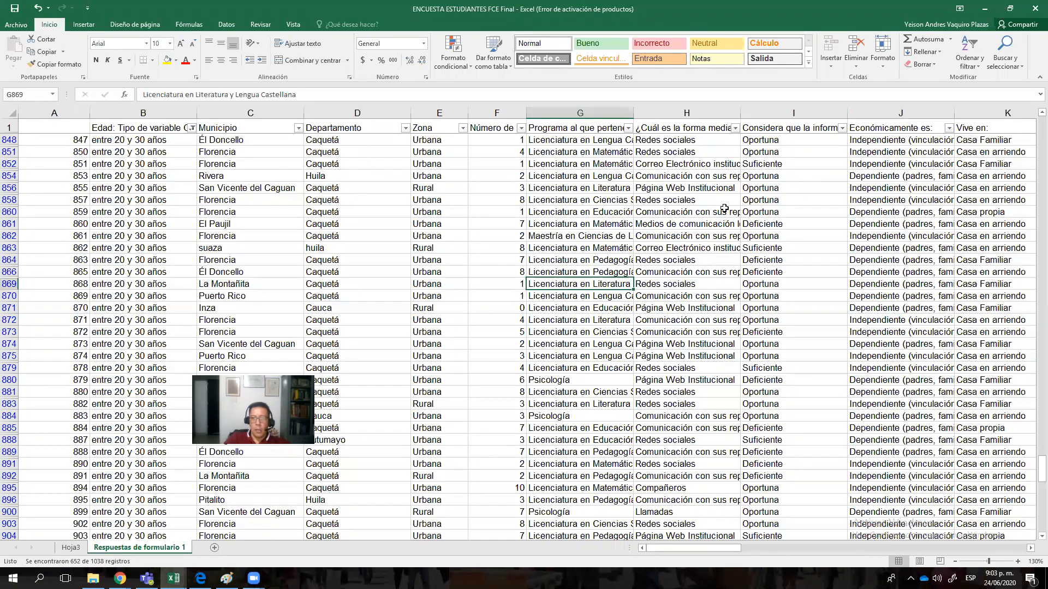
Step: Review the Edad pivot table on Hoja3 row by row, comparing each age group and the blank category with its count
click(70, 547)
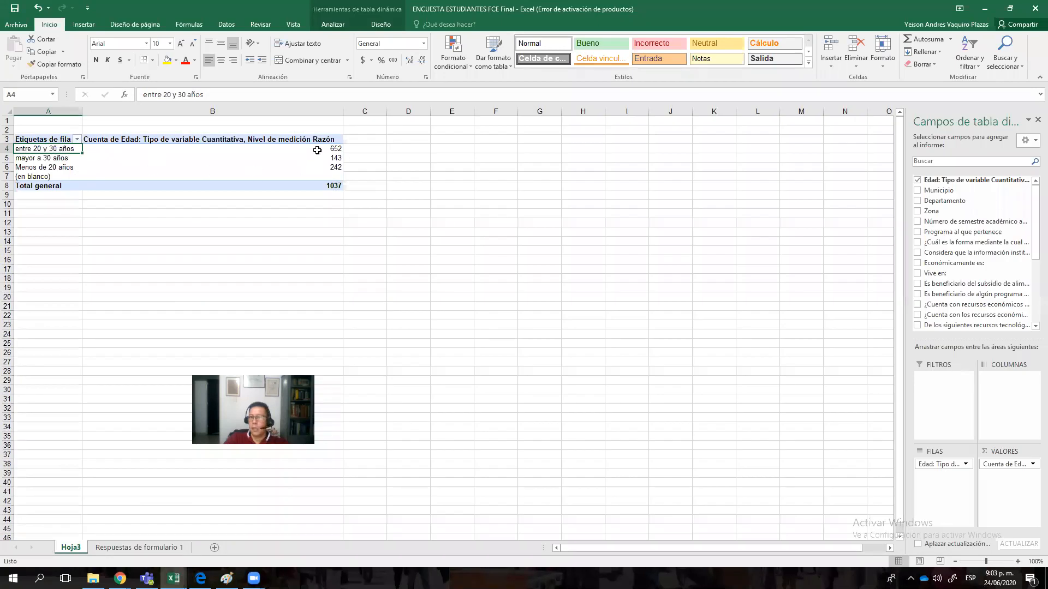
click(330, 151)
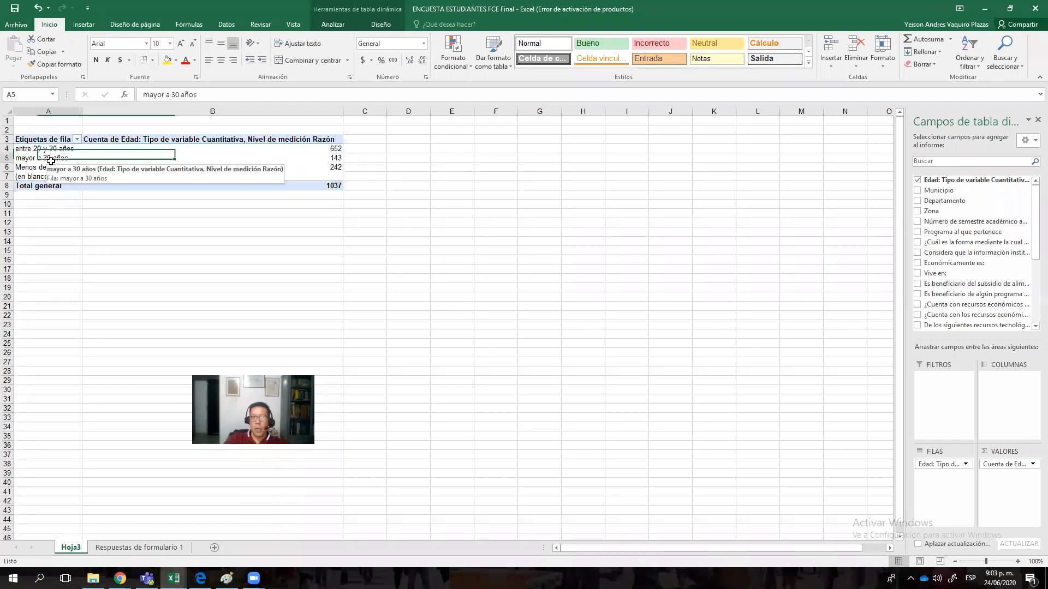
click(330, 157)
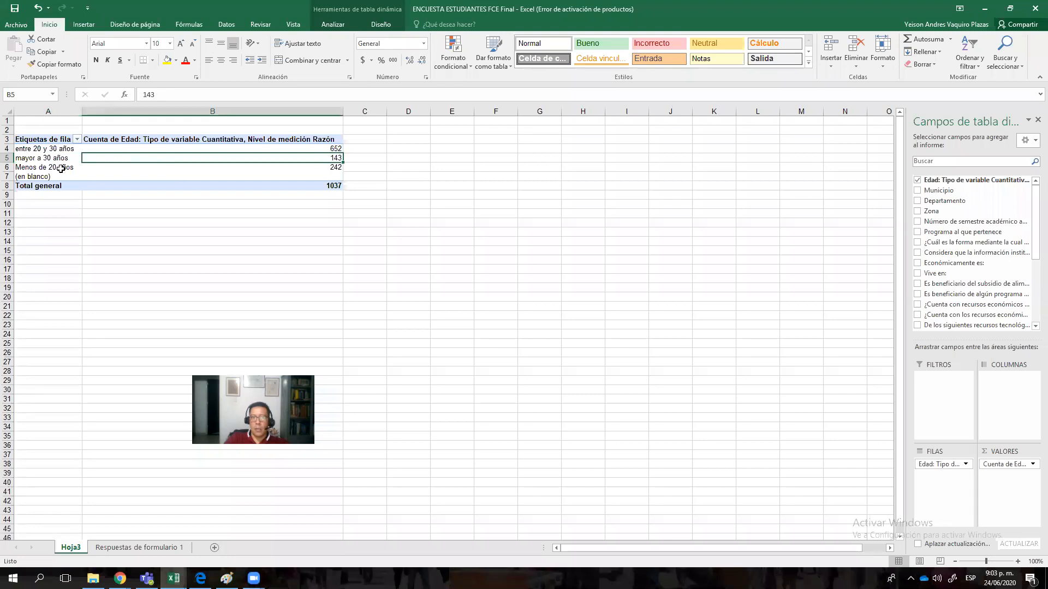
click(60, 167)
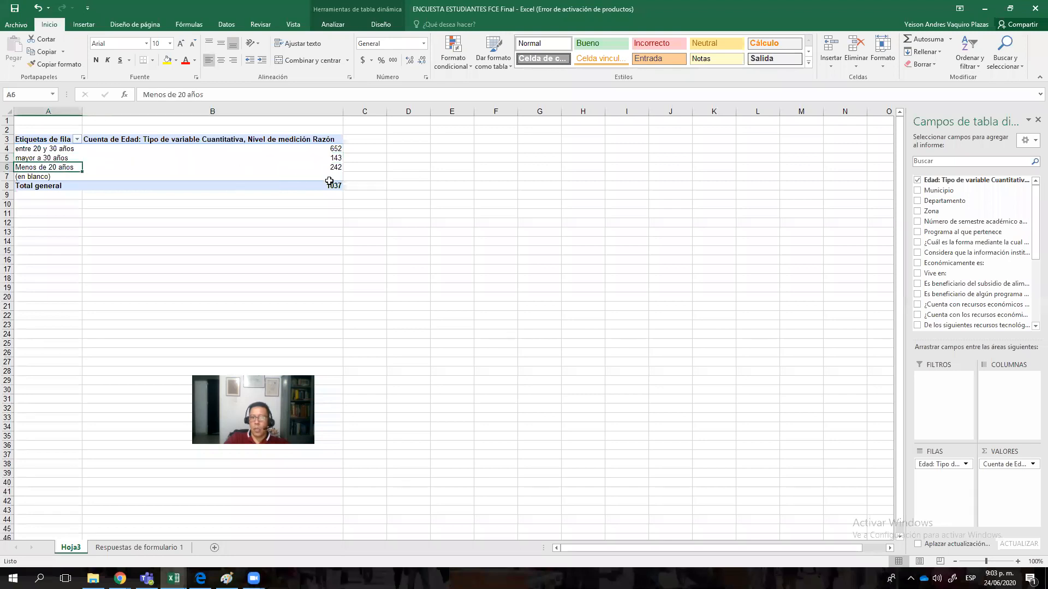
click(324, 165)
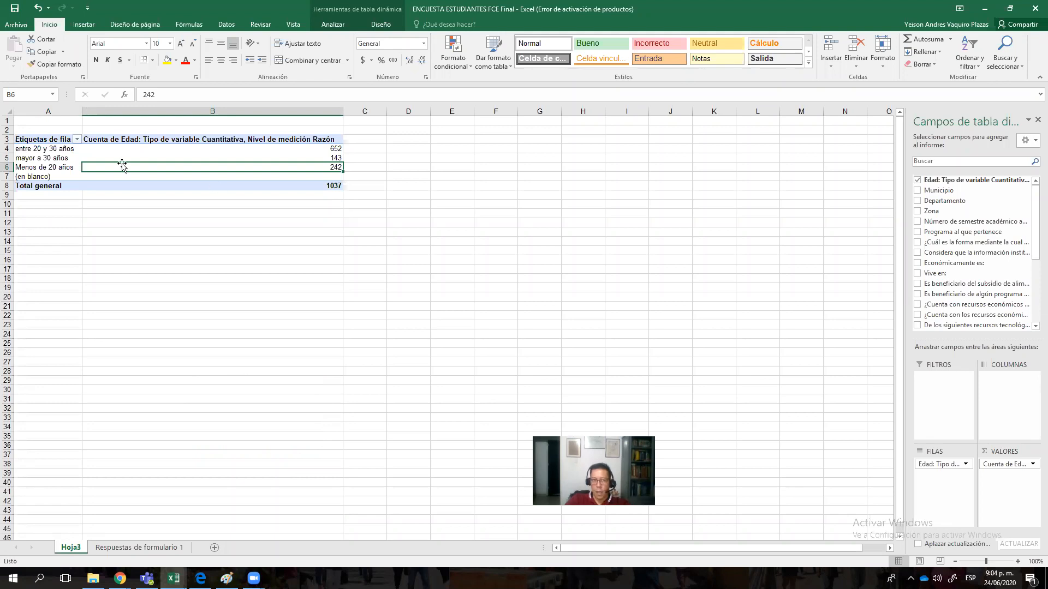
click(34, 177)
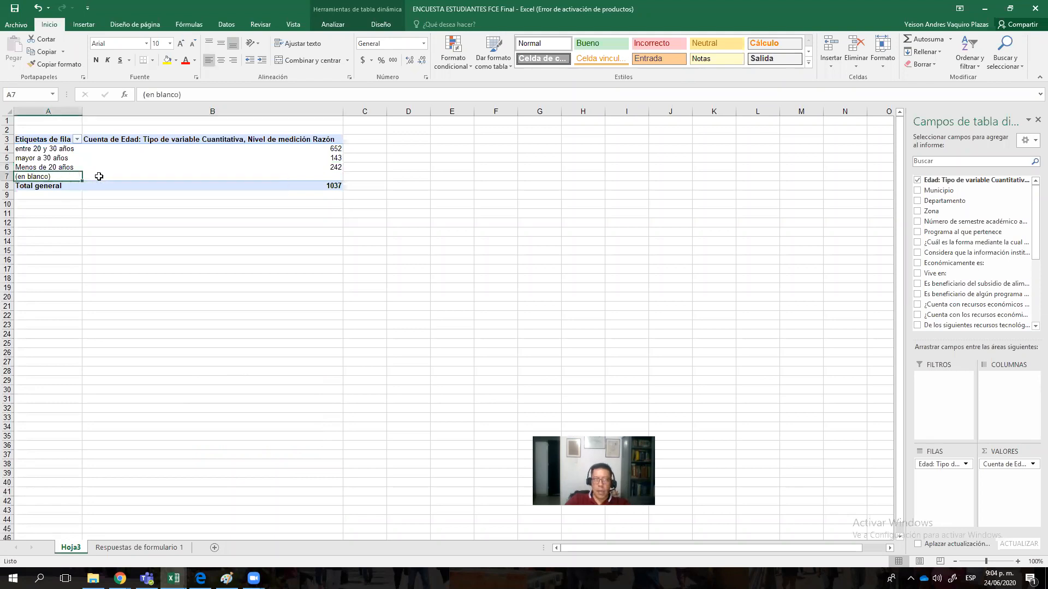
click(334, 175)
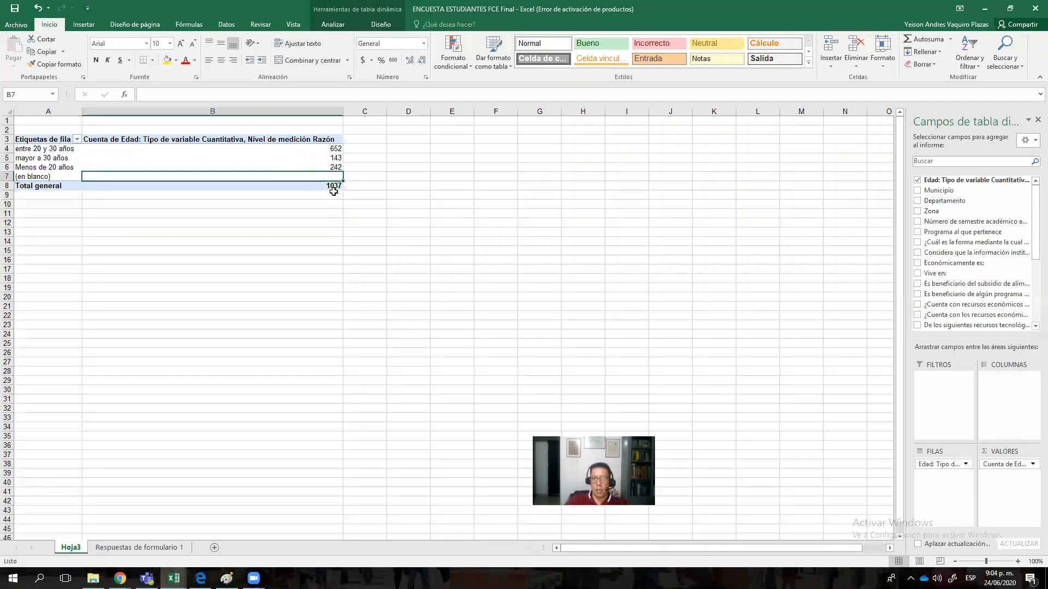
click(39, 176)
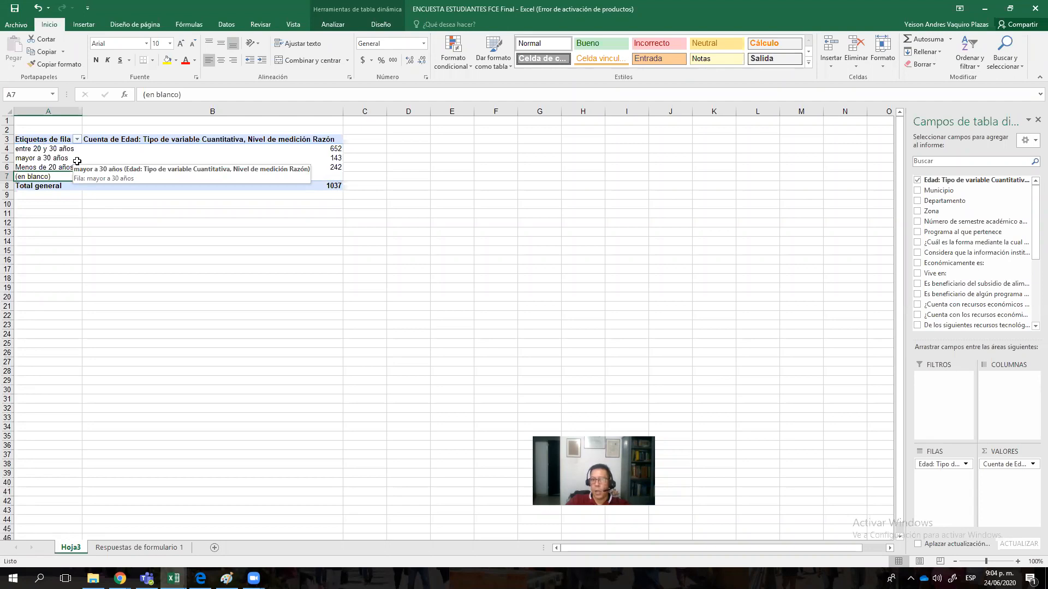
click(364, 222)
click(104, 166)
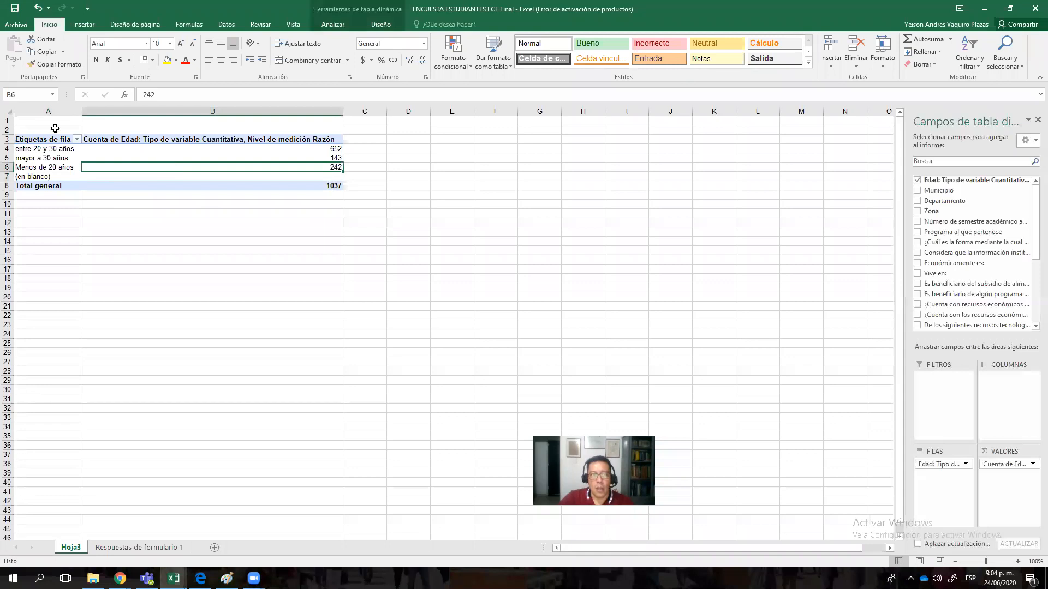
Step: Copy the whole Edad pivot table, A3:B8, and paste it as values only starting at A13
click(48, 138)
drag(48, 137, 302, 188)
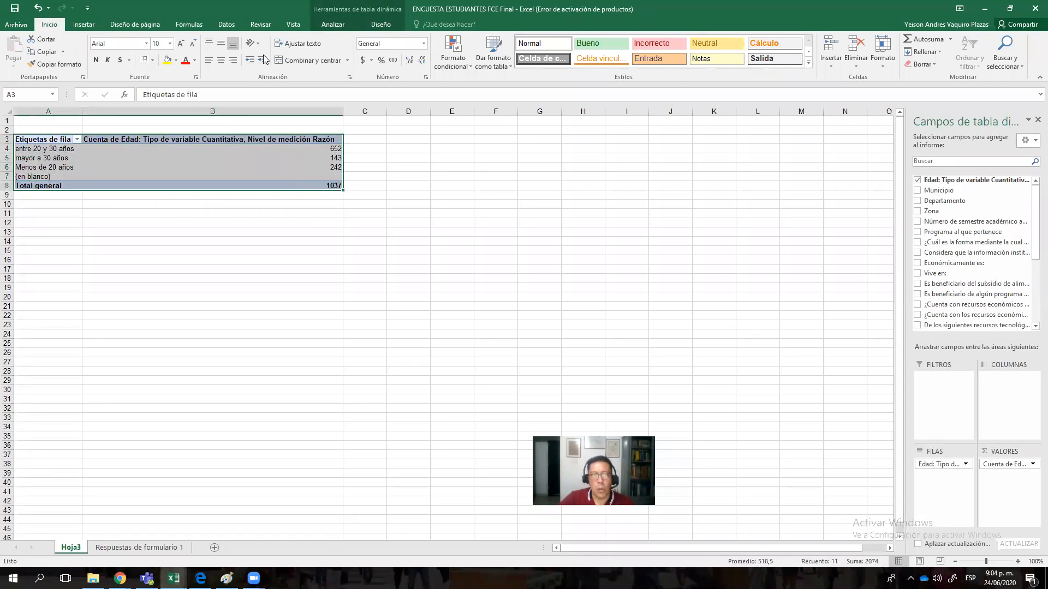
click(48, 52)
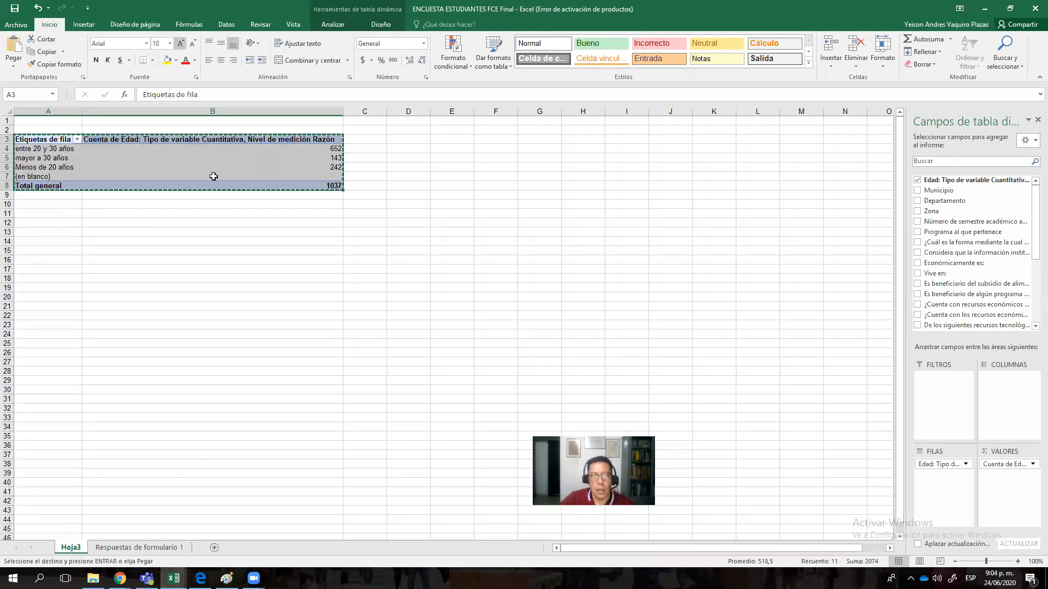
click(72, 230)
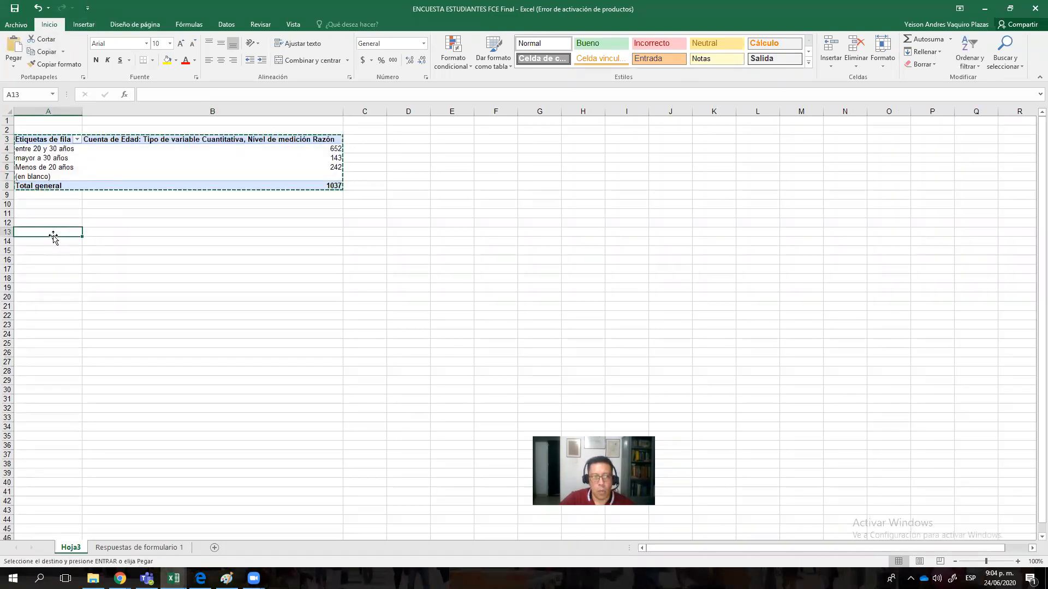
click(14, 66)
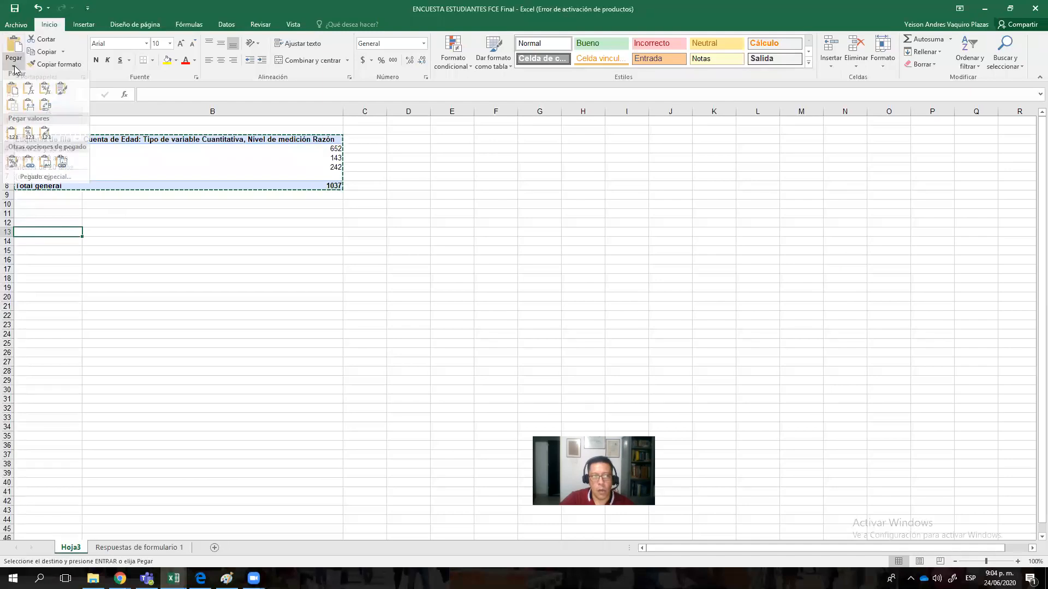
click(15, 66)
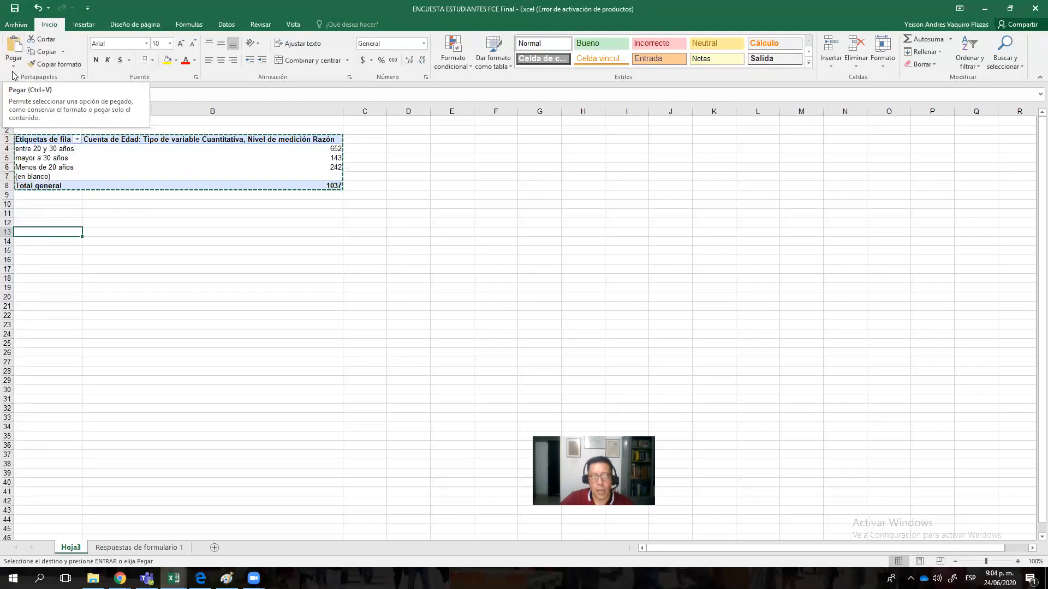
click(13, 66)
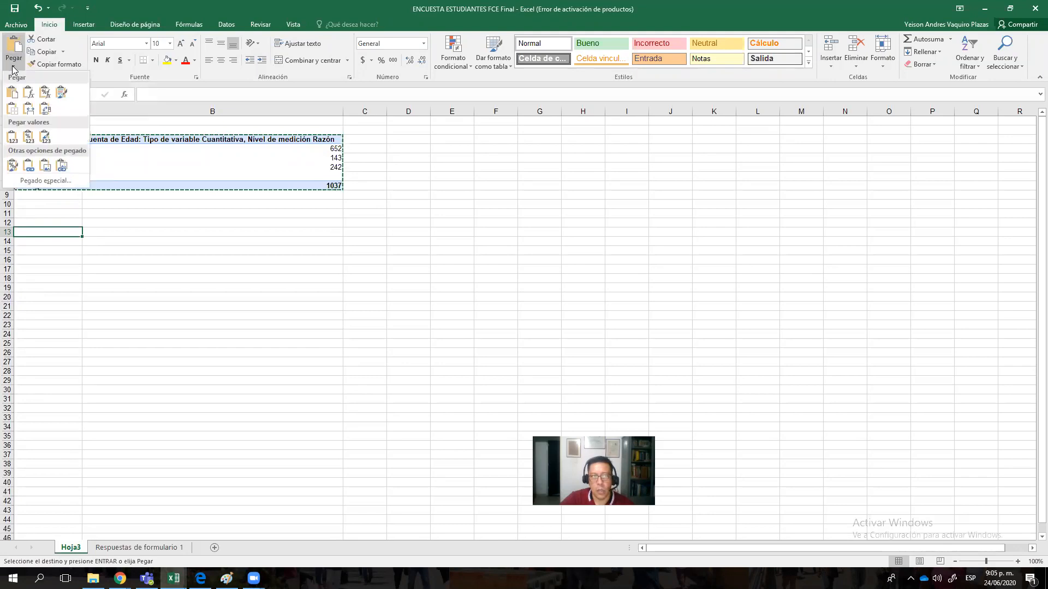
click(13, 140)
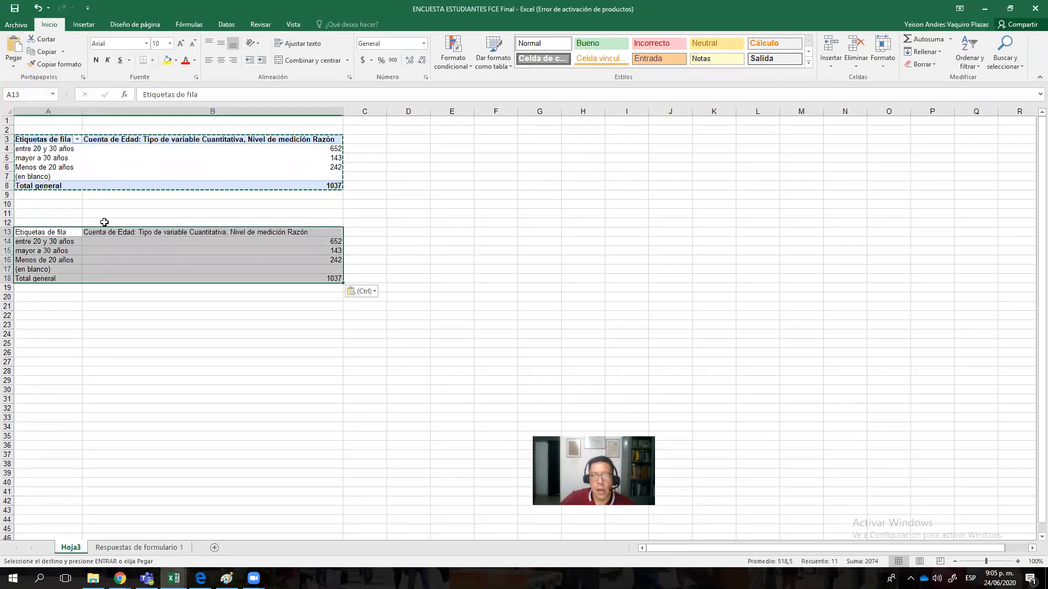
Step: Compare the plain-value copy starting at A13 with the original Edad pivot table in A3:B8
key(Escape)
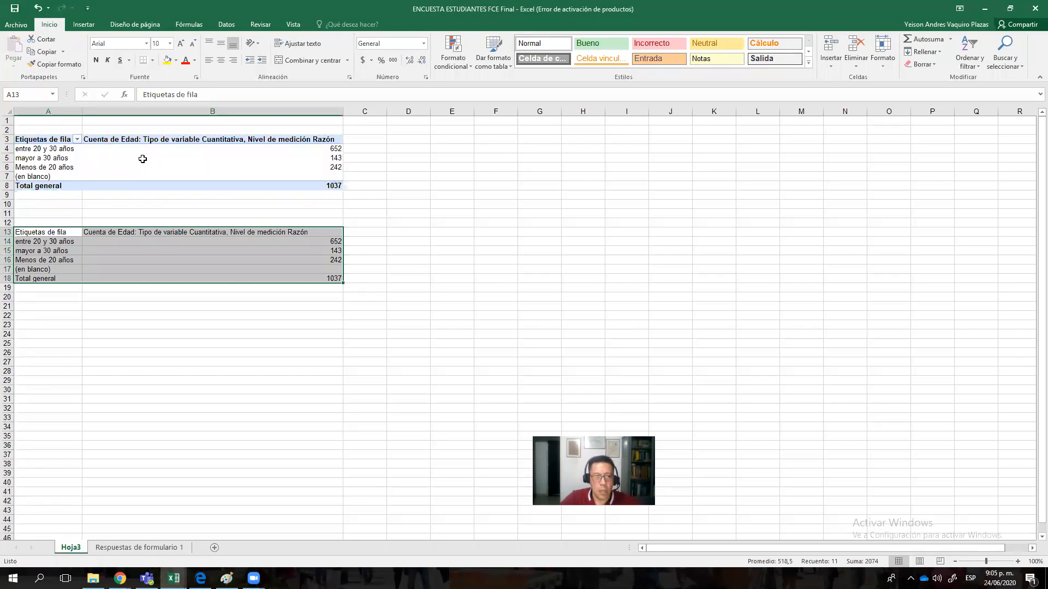
click(244, 256)
click(190, 231)
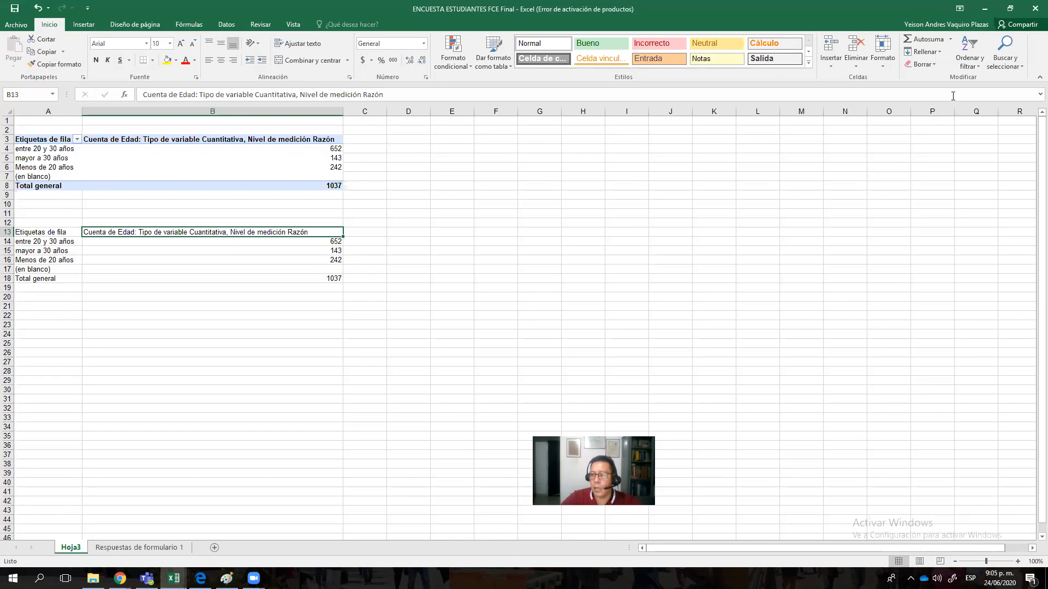
click(175, 156)
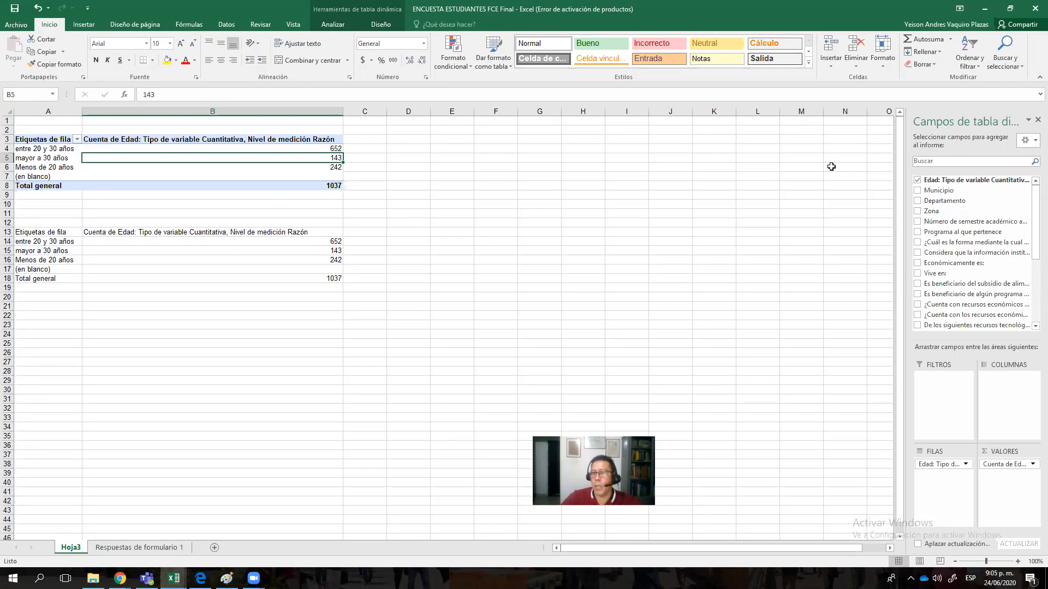
click(656, 307)
drag(52, 138, 324, 188)
click(139, 240)
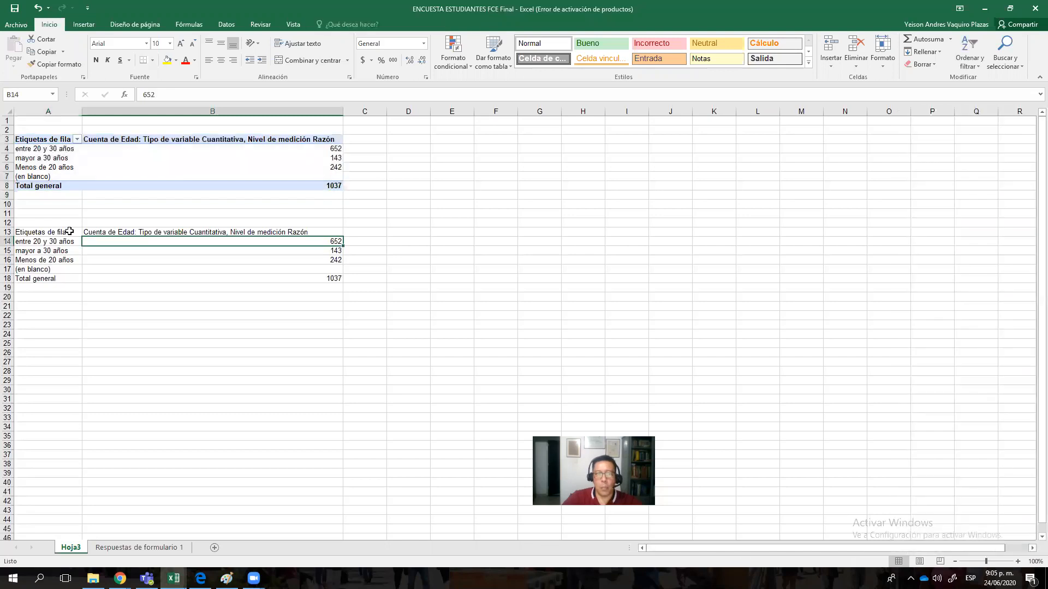
Step: Replace the row-label heading in A13 of the copied table with "Variable Edad"
click(64, 231)
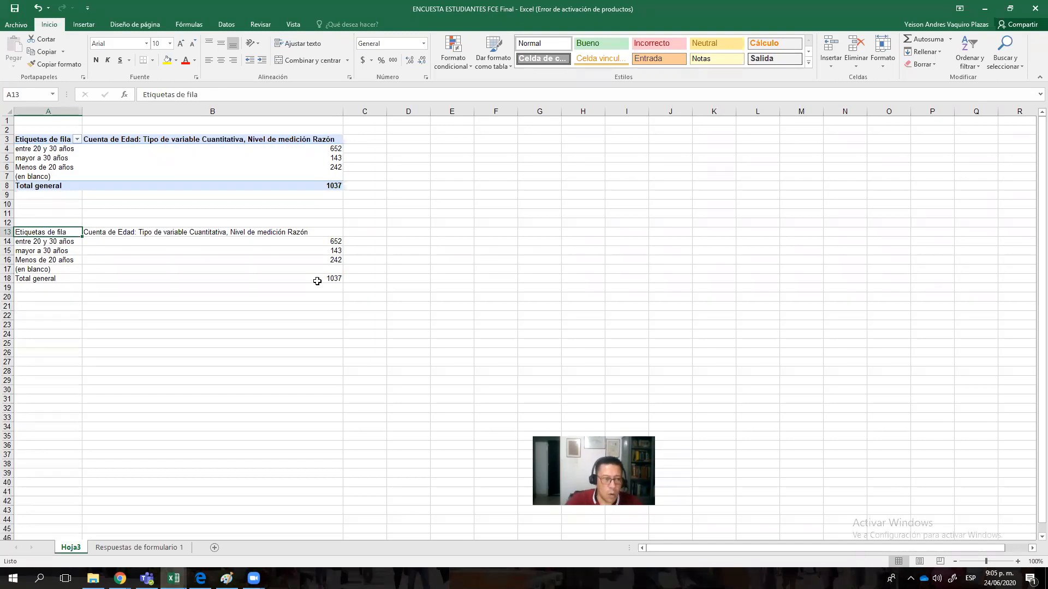
text(Ed)
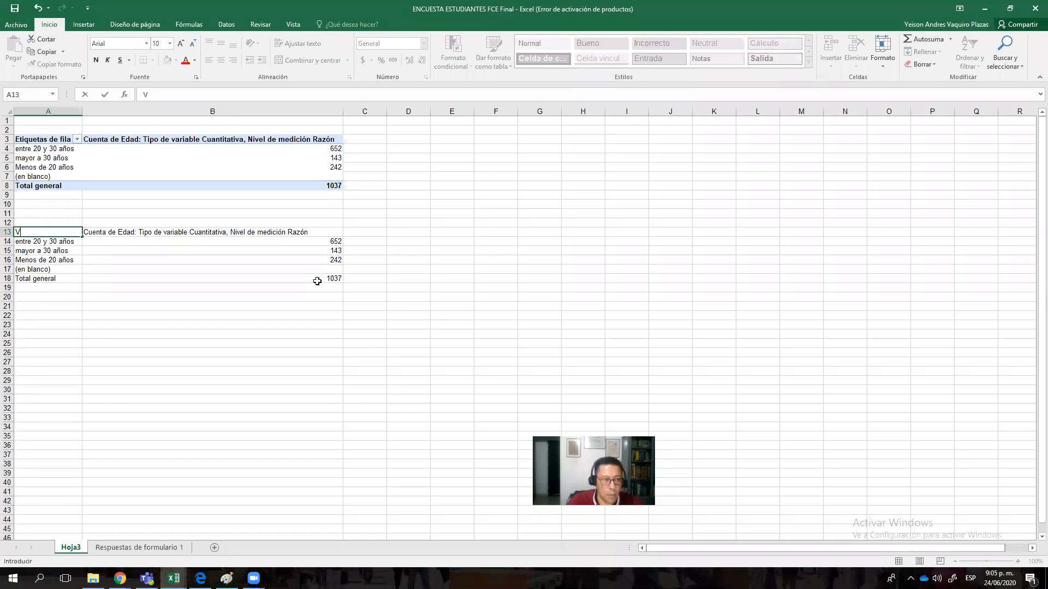
text(iable )
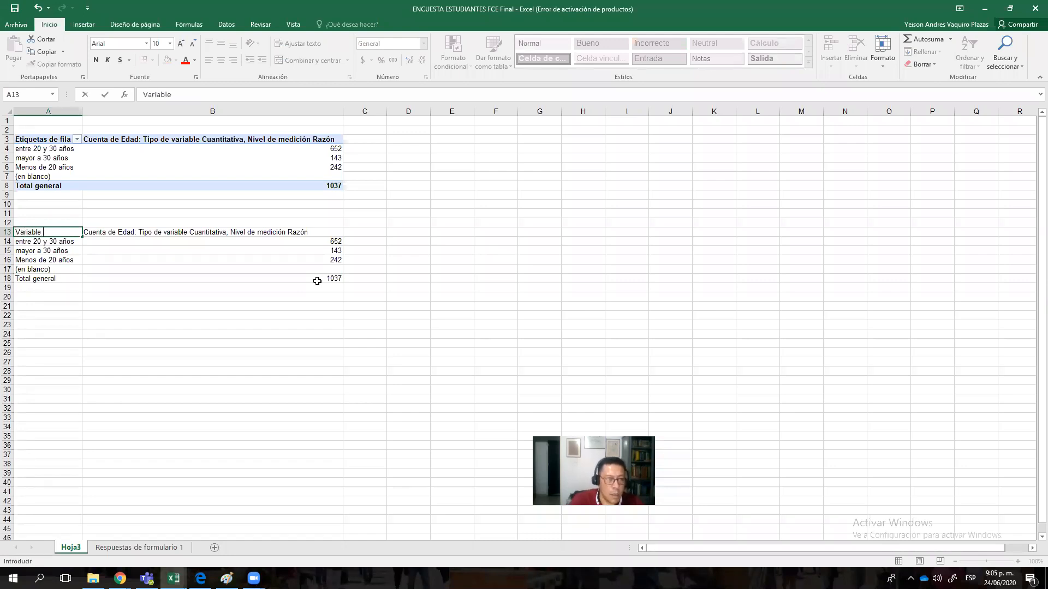
text(Edad)
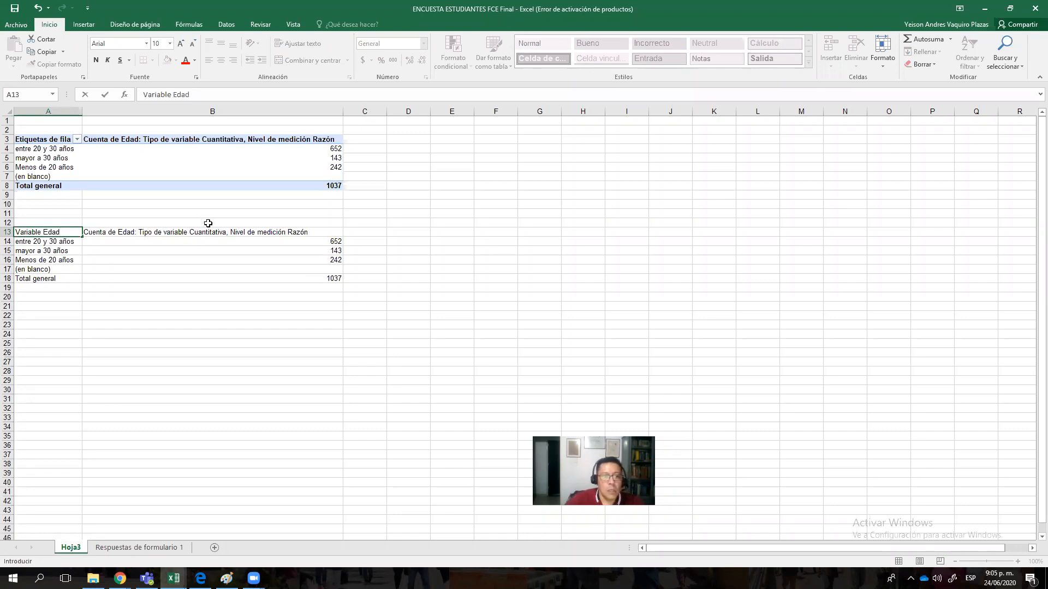
click(210, 232)
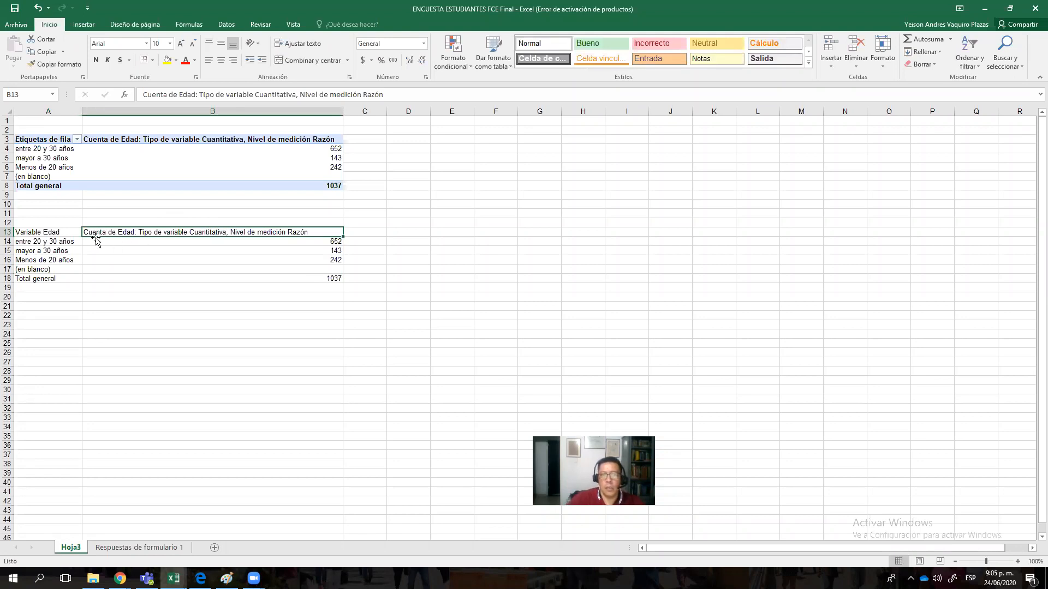
Step: Change the heading in A13 to "Rango Edad"
double_click(54, 234)
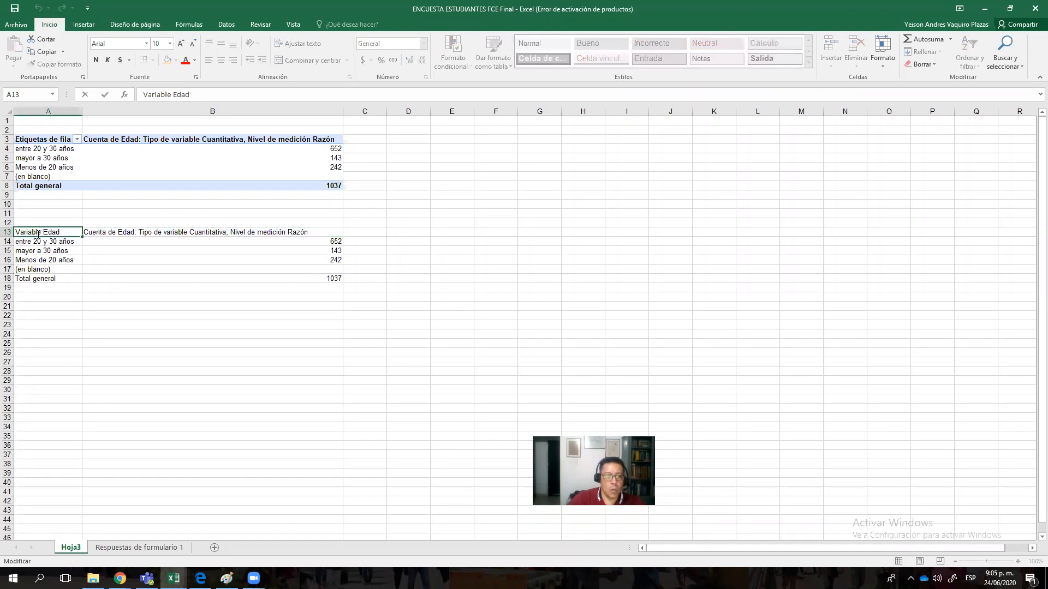
key(BackSpace)
key(BackSpace)
key(BackSpace)
key(BackSpace)
key(BackSpace)
key(BackSpace)
key(BackSpace)
key(BackSpace)
key(BackSpace)
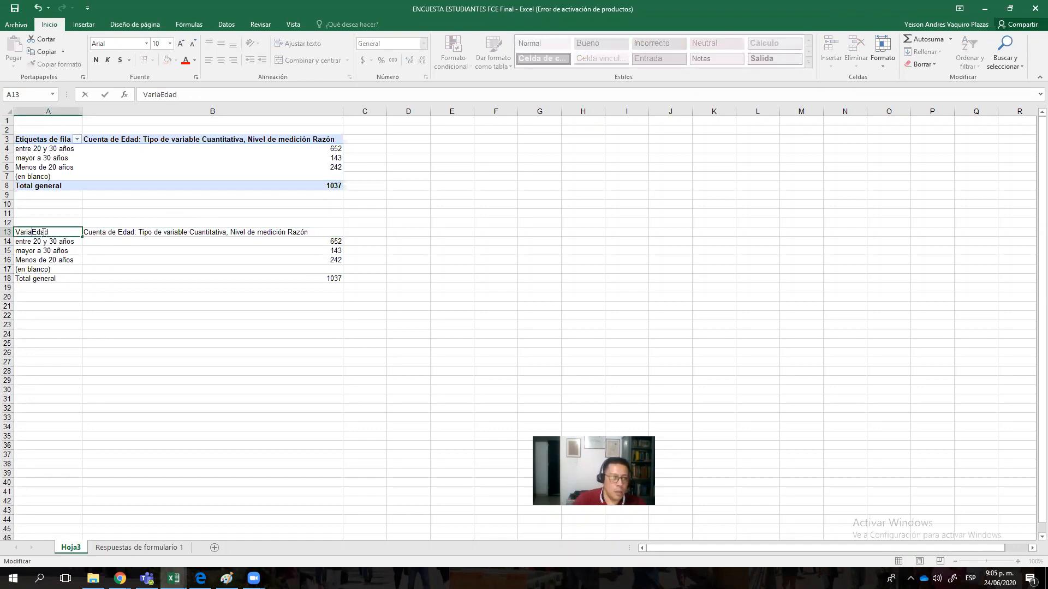
text(Rnag)
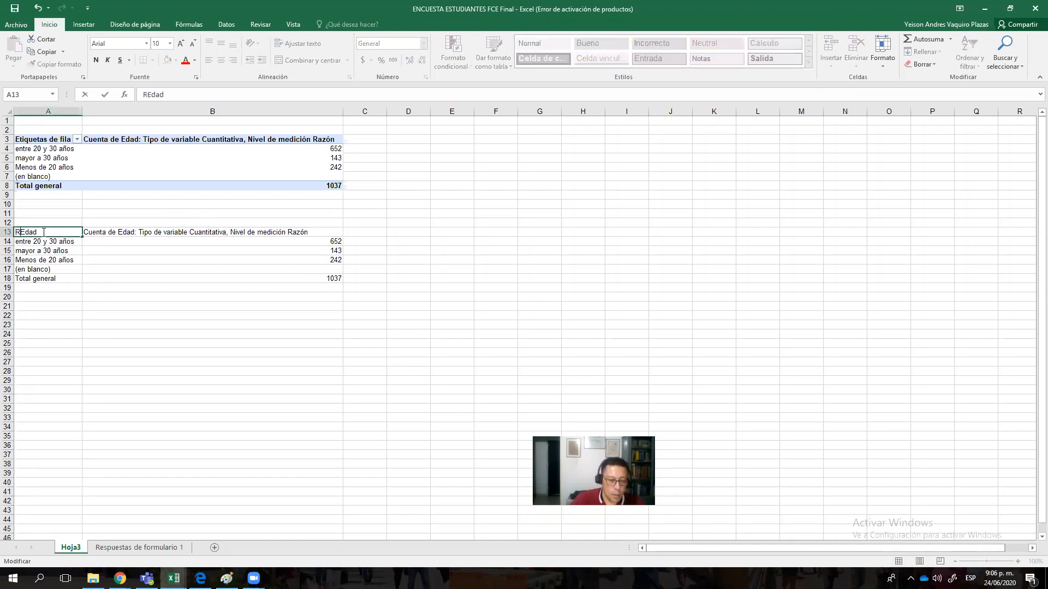
key(BackSpace)
key(BackSpace)
key(BackSpace)
text(ango)
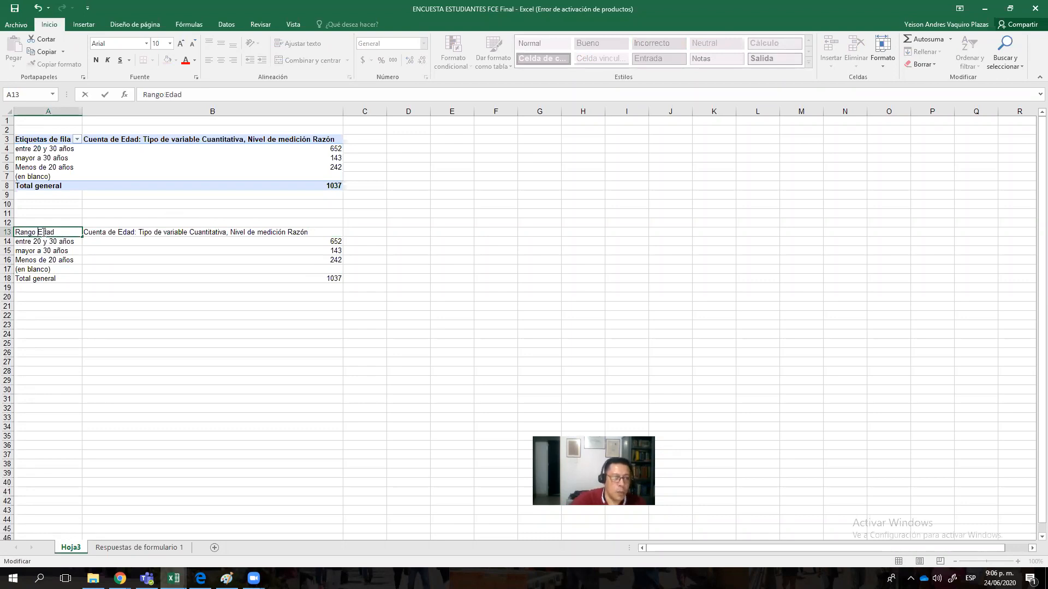
click(145, 229)
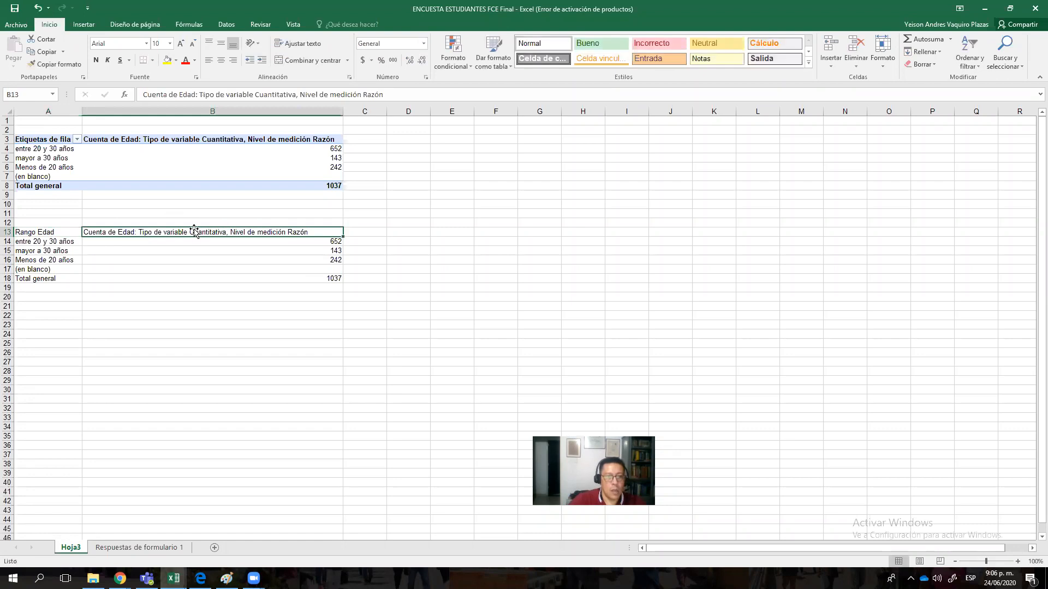
Step: Delete row 17, the "(en blanco)" row of the copied table
double_click(316, 229)
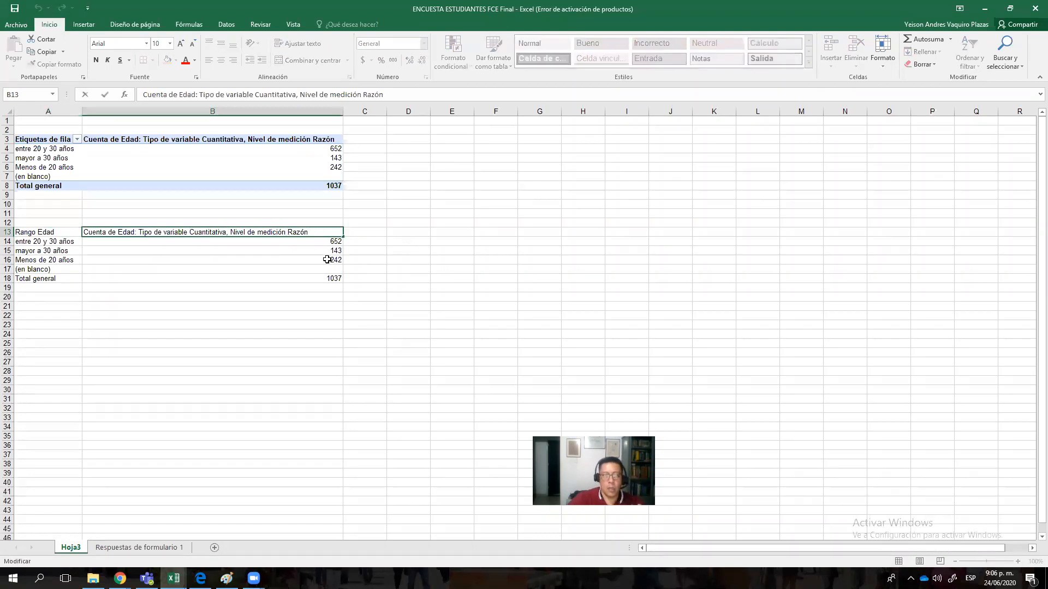
click(8, 268)
right_click(8, 268)
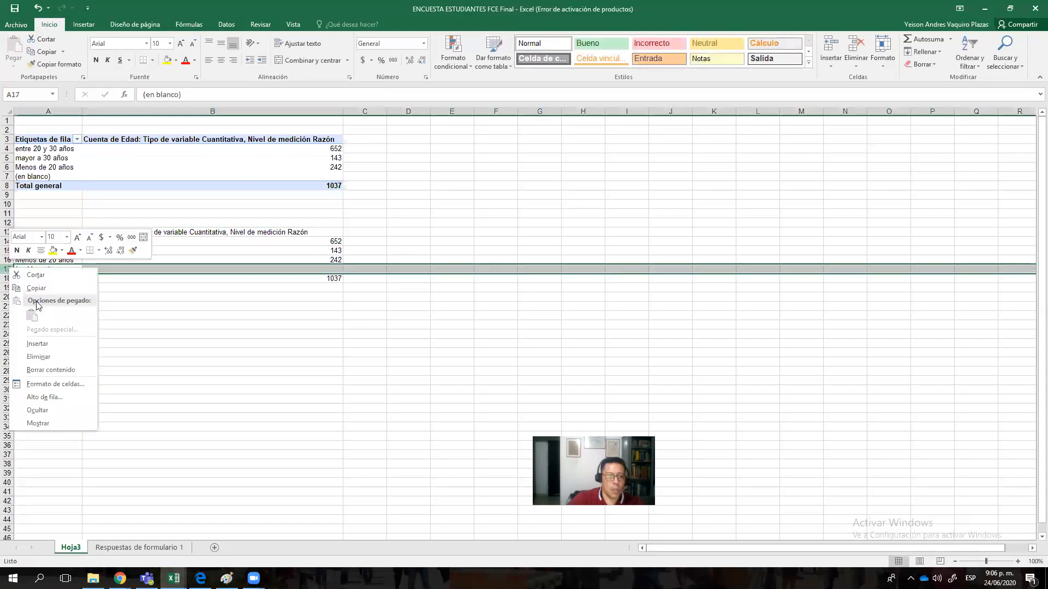
click(49, 354)
click(146, 353)
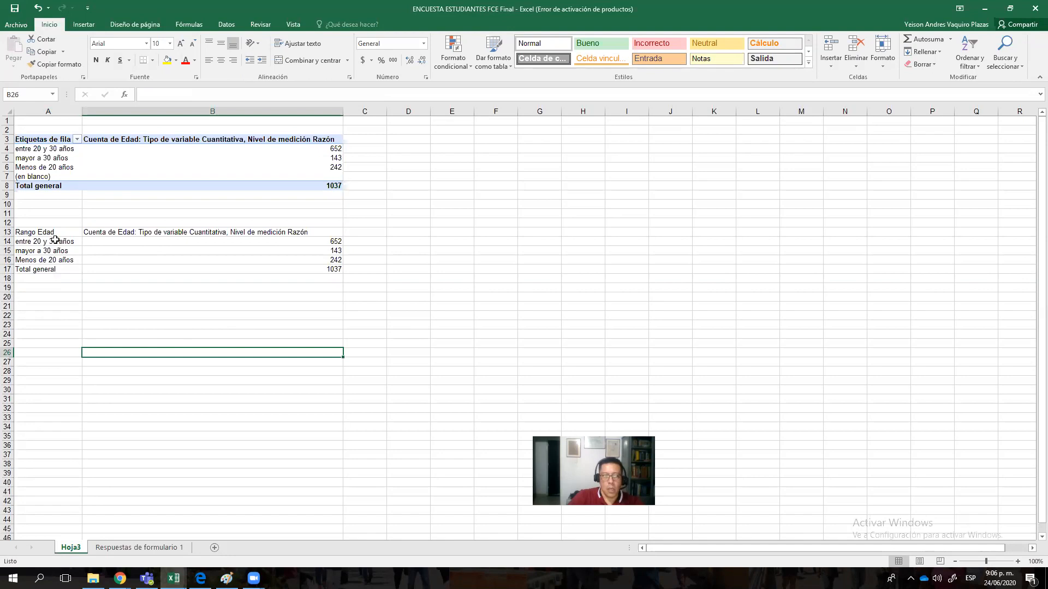
Step: Apply all borders to the copied Edad table, A13:B17
drag(55, 234, 251, 269)
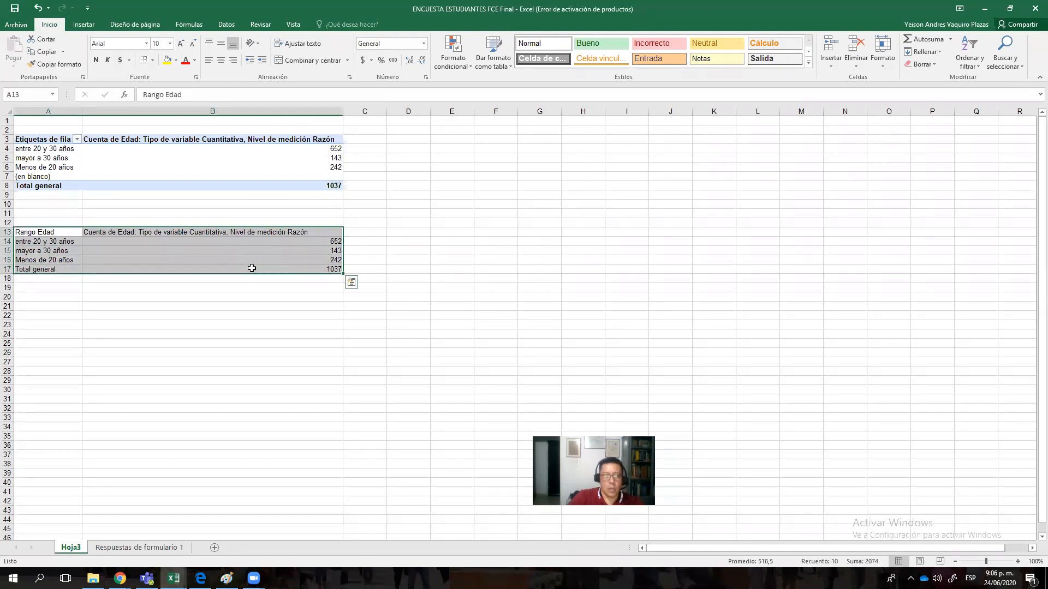
click(154, 61)
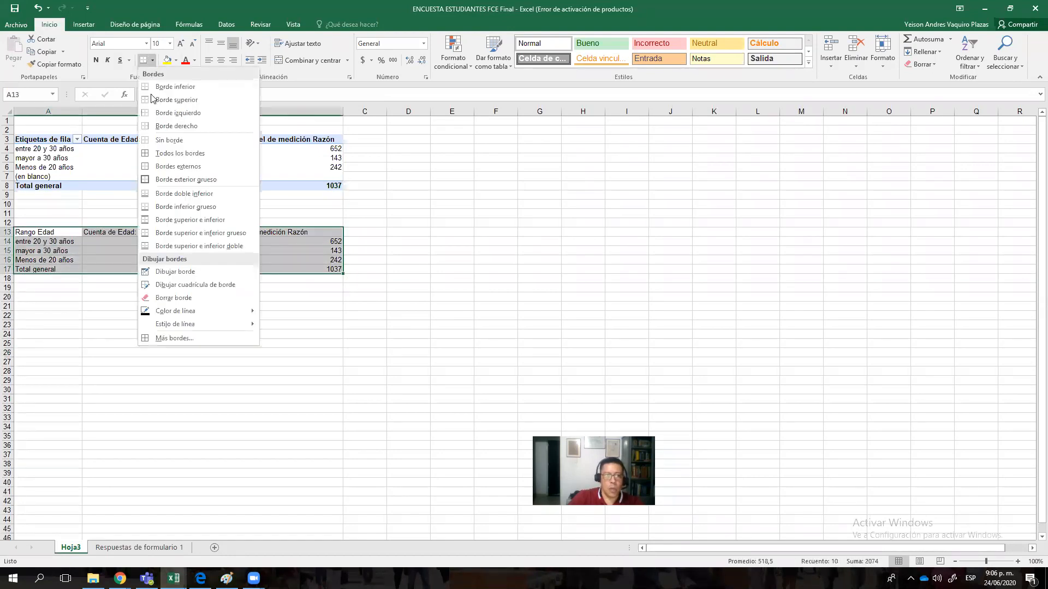
click(163, 154)
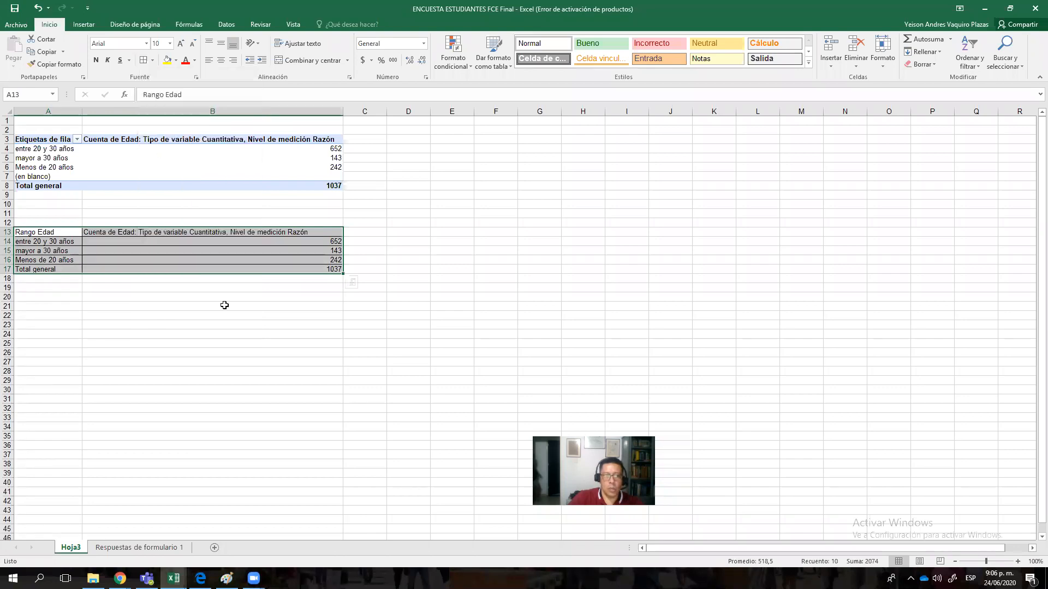
click(222, 298)
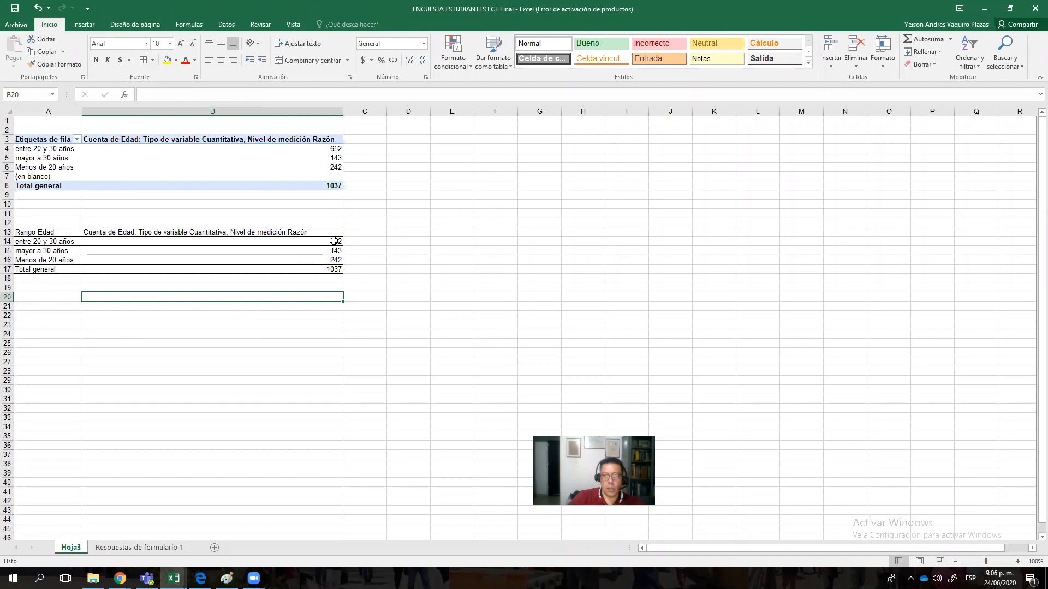
Step: Replace the count column's heading in B13 with "Frecuencia Absoluta"
double_click(333, 231)
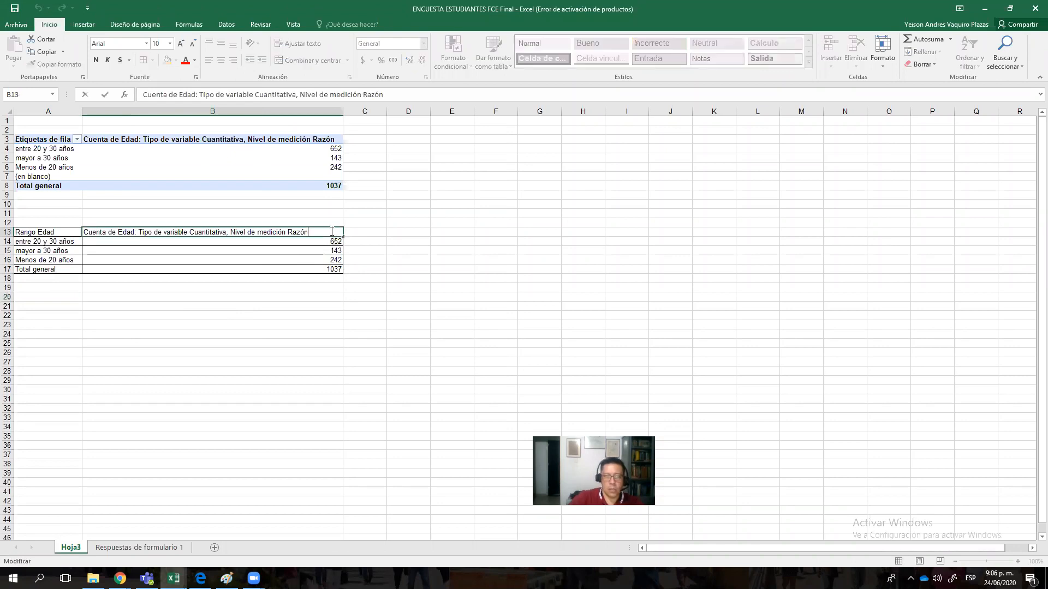
key(BackSpace)
key(BackSpace)
key(BackSpace)
key(BackSpace)
key(BackSpace)
key(BackSpace)
key(BackSpace)
key(BackSpace)
key(BackSpace)
key(BackSpace)
key(BackSpace)
key(BackSpace)
key(BackSpace)
key(BackSpace)
key(BackSpace)
key(BackSpace)
key(BackSpace)
key(BackSpace)
key(BackSpace)
key(BackSpace)
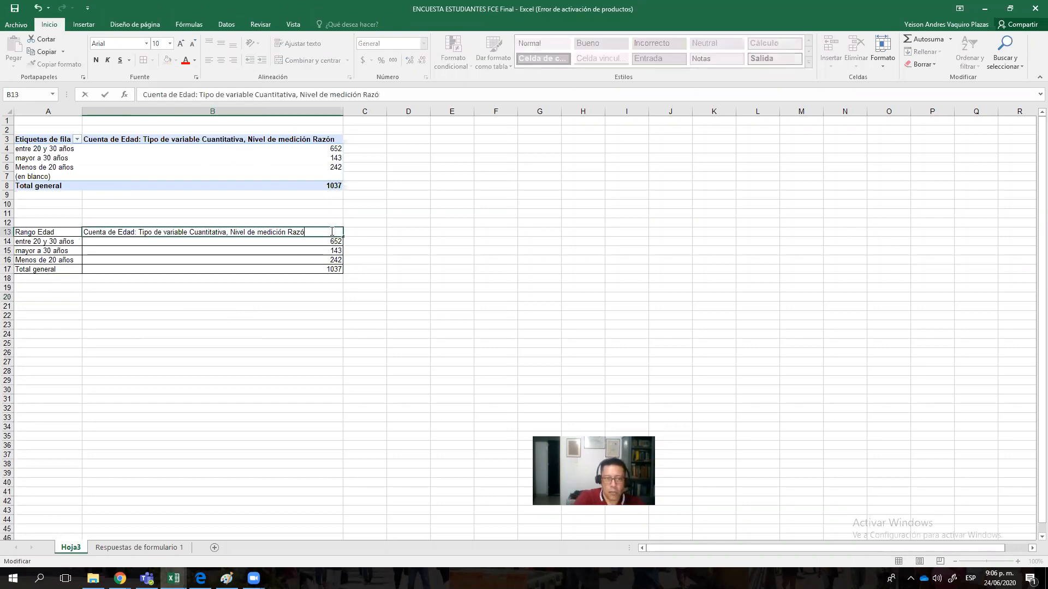
key(BackSpace)
key(BackSpace)
key(BackSpace)
key(BackSpace)
key(BackSpace)
key(BackSpace)
key(BackSpace)
key(BackSpace)
key(BackSpace)
key(BackSpace)
key(BackSpace)
key(BackSpace)
key(BackSpace)
key(BackSpace)
key(BackSpace)
key(BackSpace)
key(BackSpace)
key(BackSpace)
key(BackSpace)
key(BackSpace)
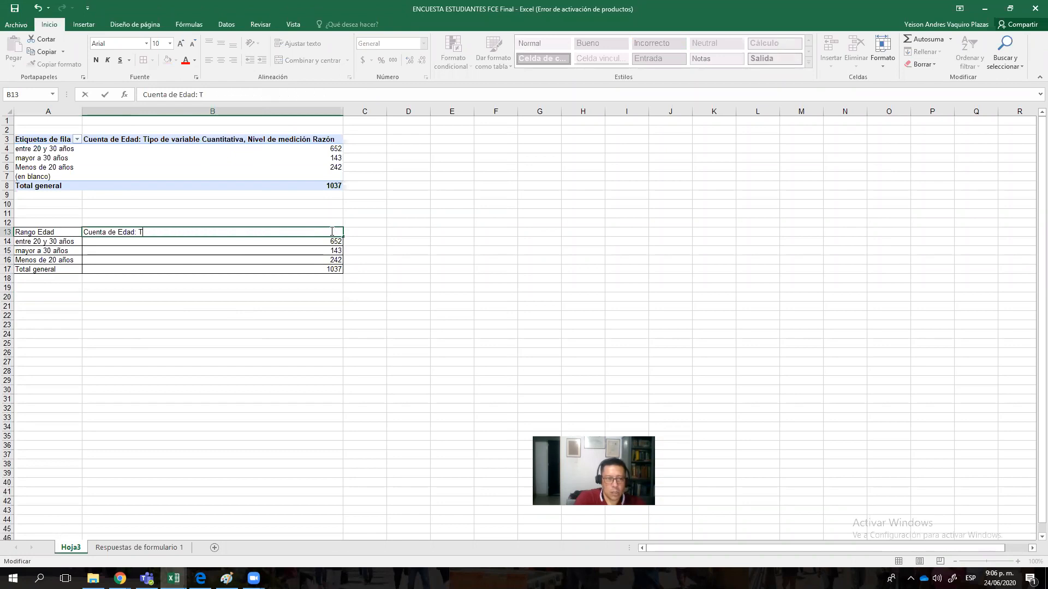
text(Frecuen)
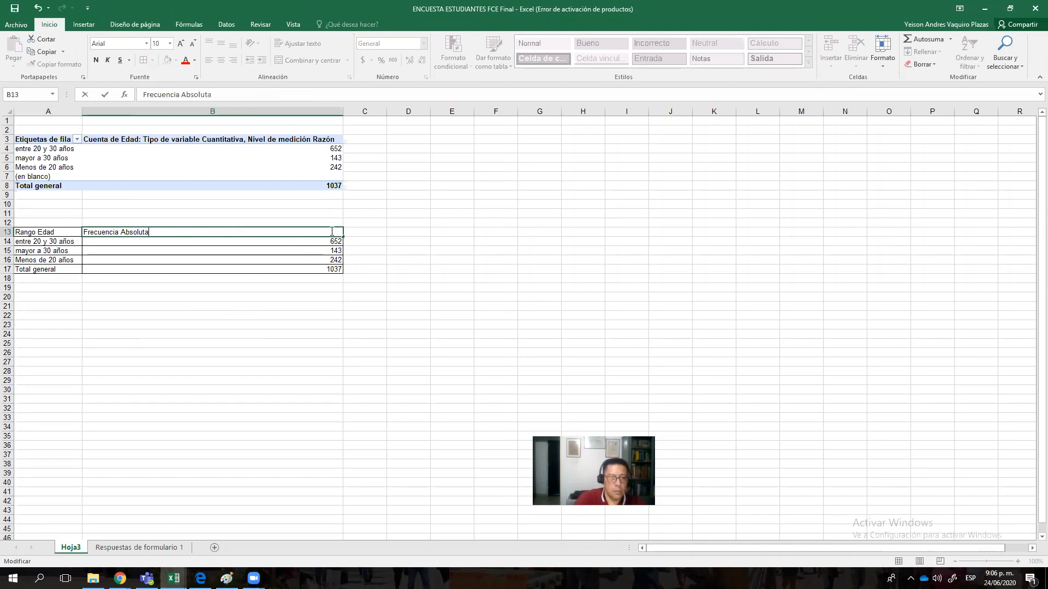
text(cia Absoluta)
click(381, 259)
Step: Add the column heading "Facumulada" in C13, beside Frecuencia Absoluta
click(349, 232)
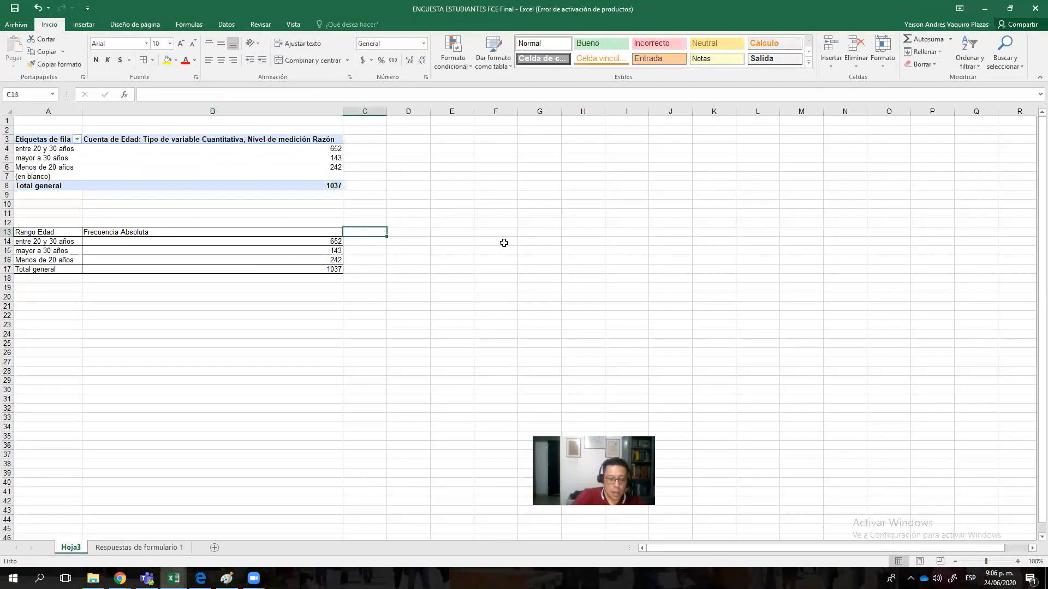
text(Frecunac)
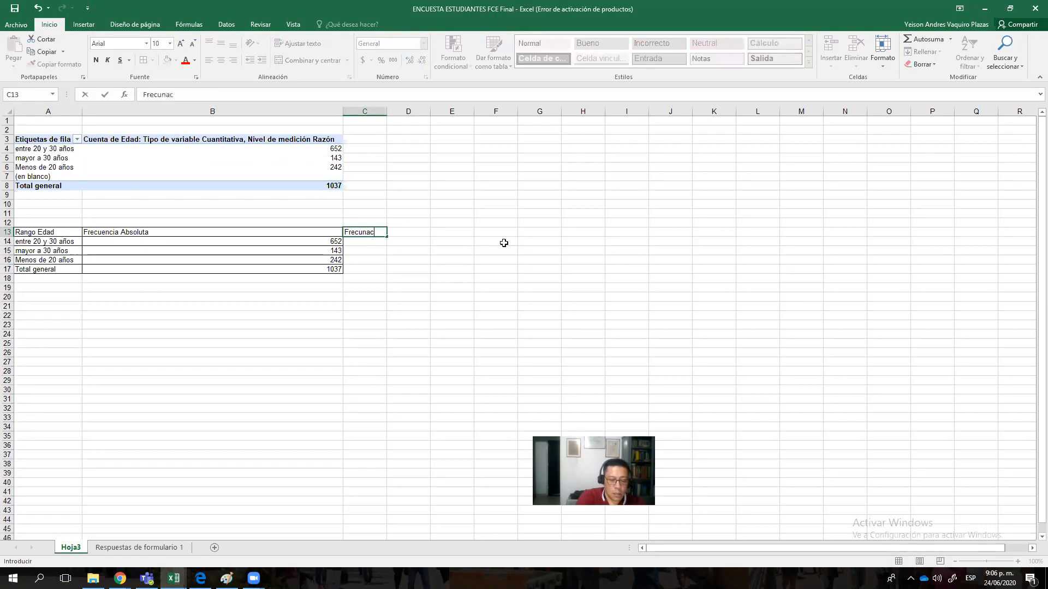
key(BackSpace)
key(BackSpace)
key(BackSpace)
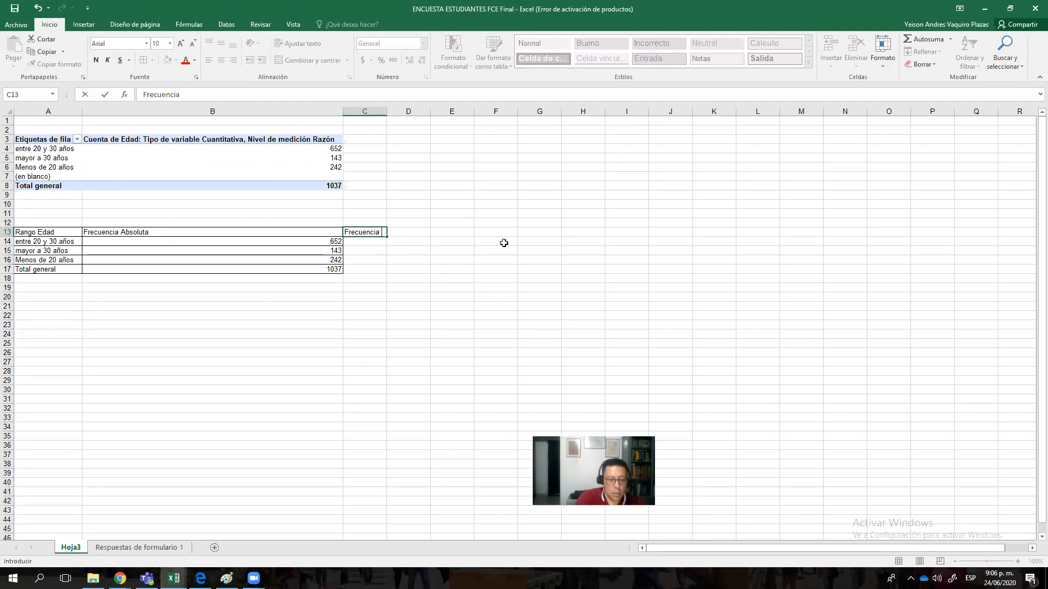
key(BackSpace)
key(BackSpace)
key(BackSpace)
key(BackSpace)
key(BackSpace)
key(BackSpace)
key(BackSpace)
key(BackSpace)
key(BackSpace)
key(BackSpace)
text(Facumulada)
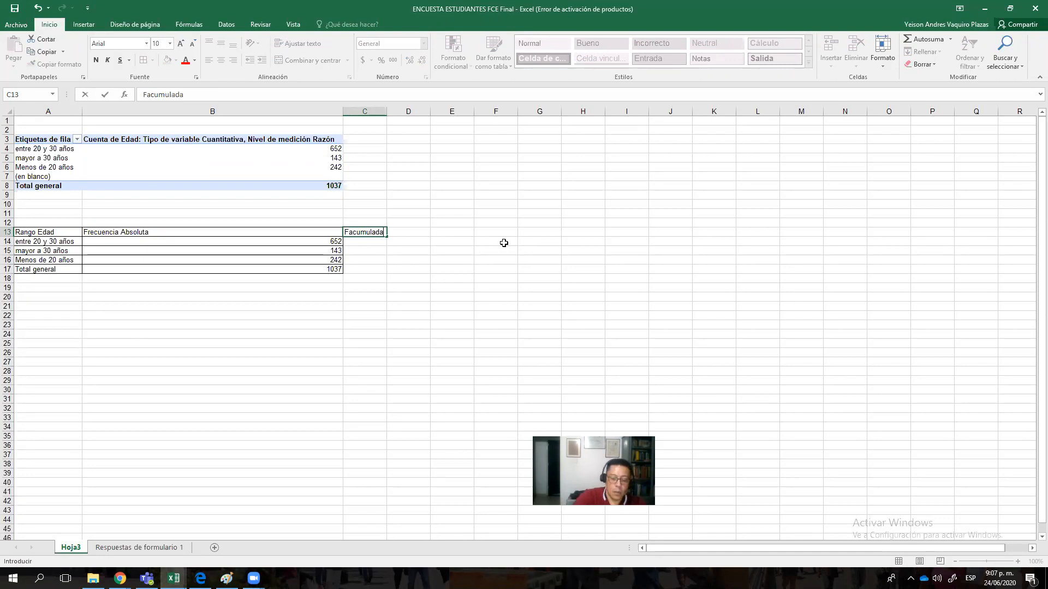
key(Left)
key(Left)
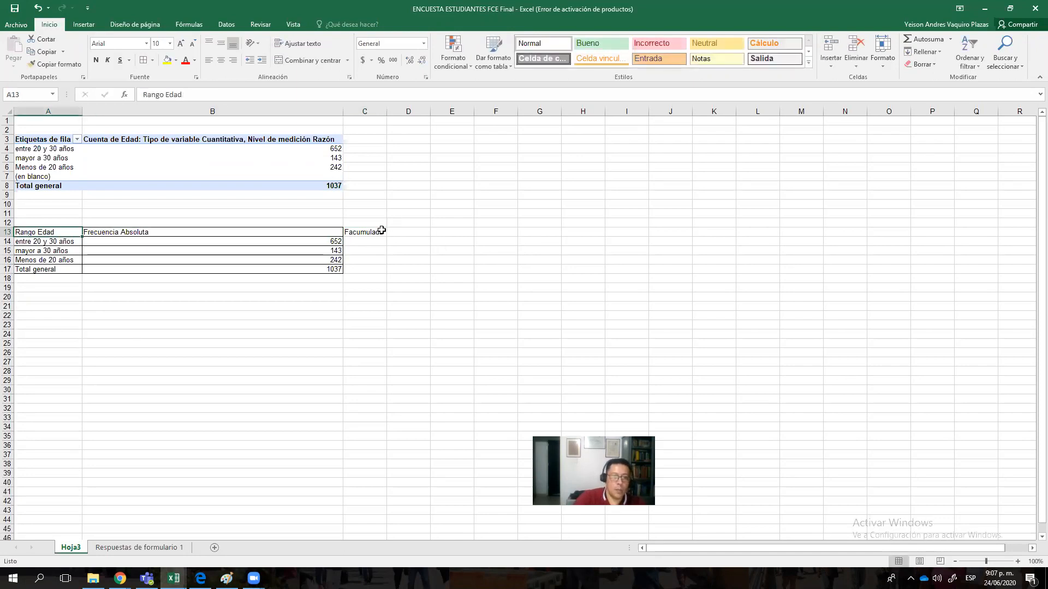
Step: Add the column headings "F.Relativa" in D13 and "FRAcumulada" in E13
key(Right)
key(Right)
key(Right)
text(F)
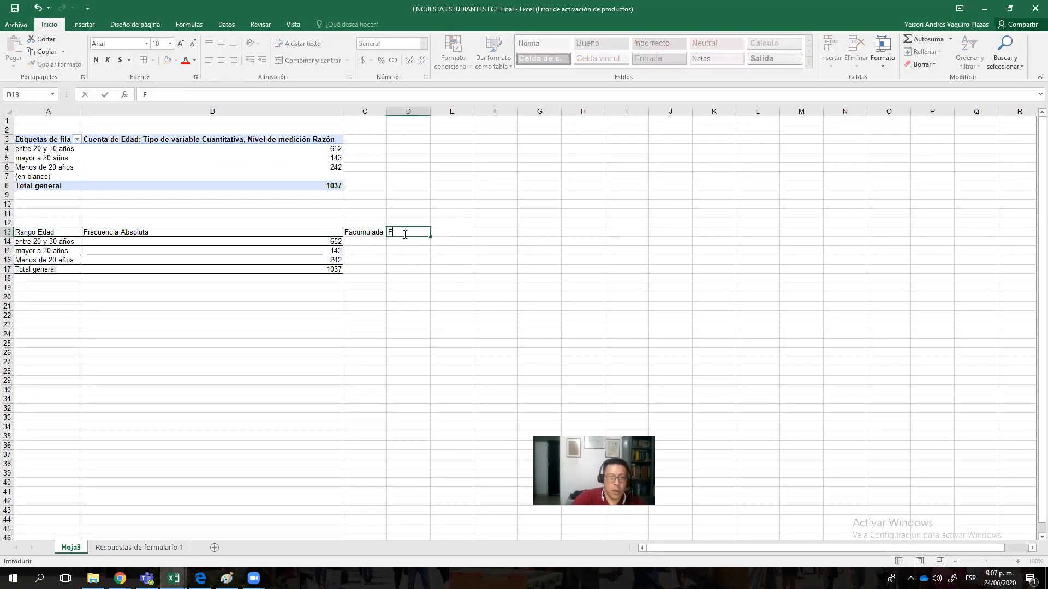
text(.Relativa)
key(Right)
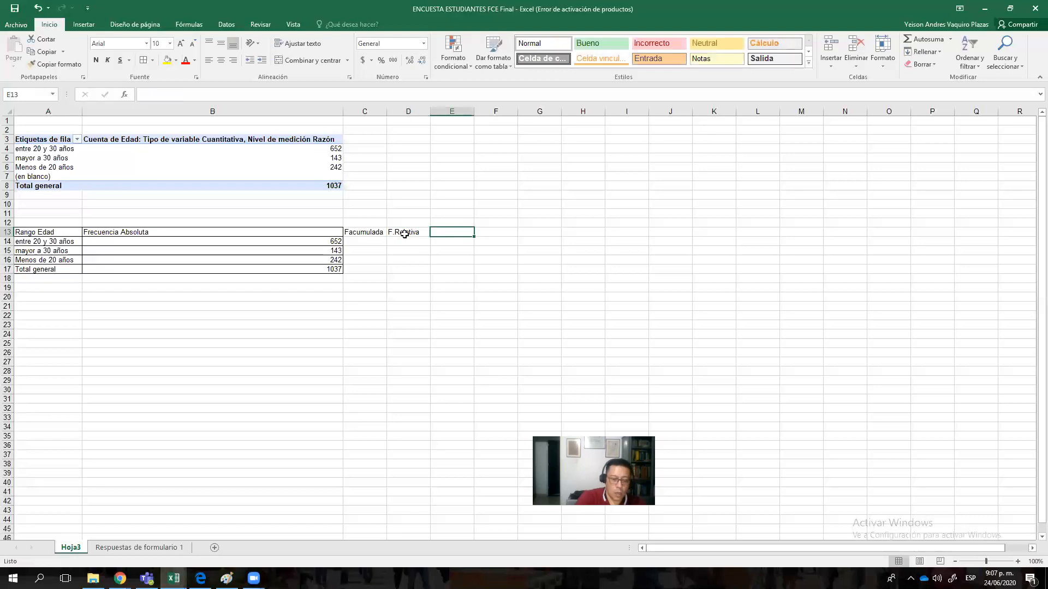
text(FR)
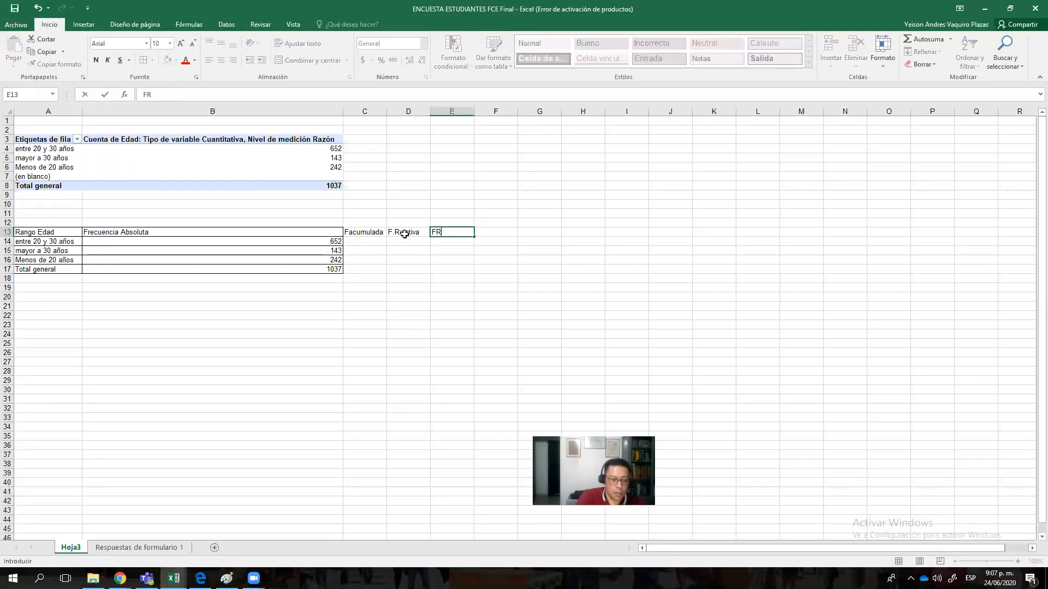
text(Acumu)
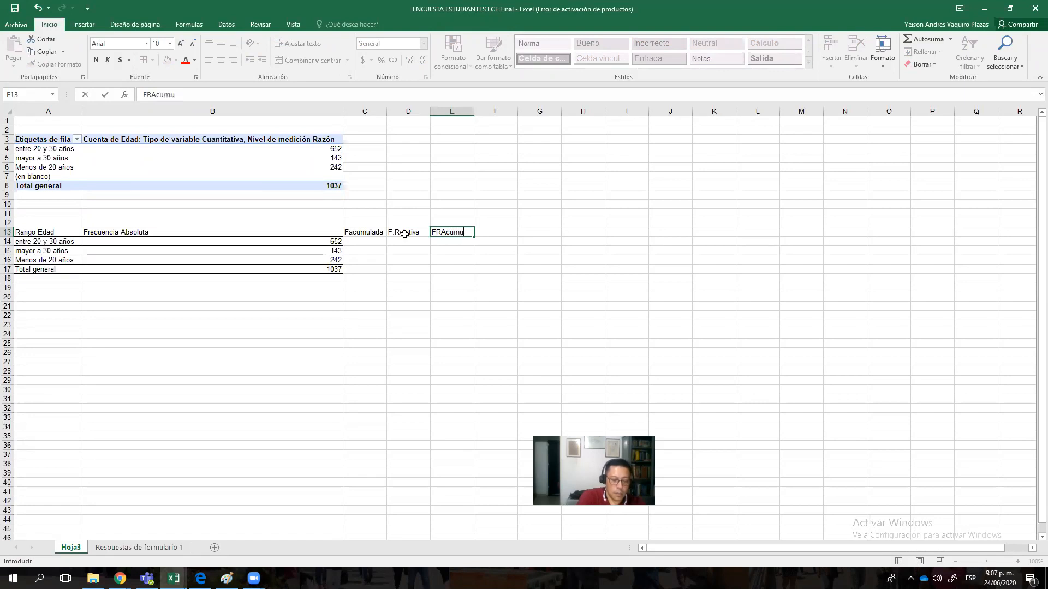
text(lada)
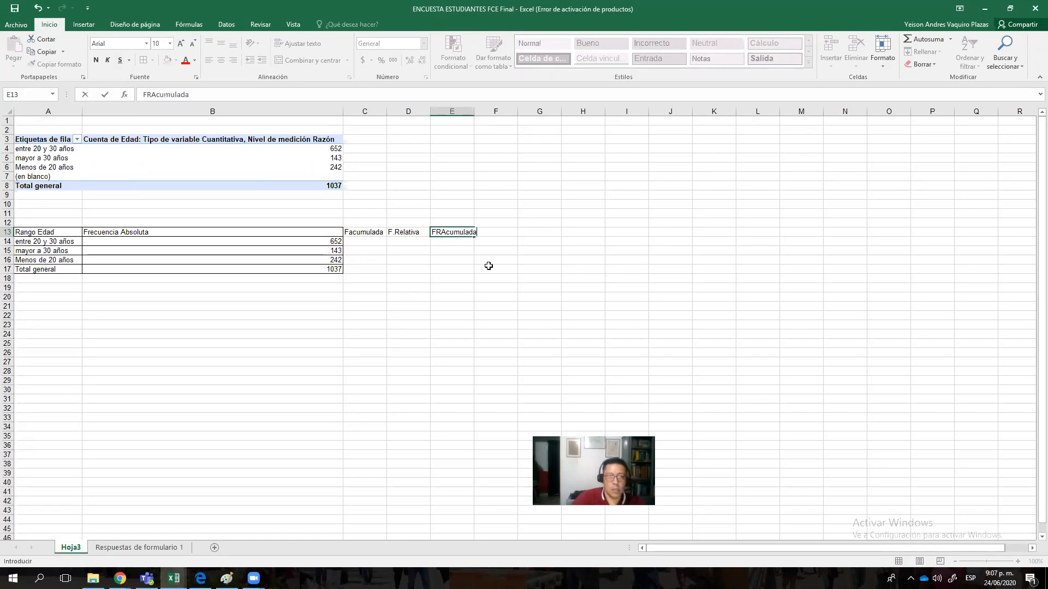
Step: Apply all borders to the Facumulada, F.Relativa and FRAcumulada columns, C13:E17
click(487, 268)
drag(349, 232, 469, 267)
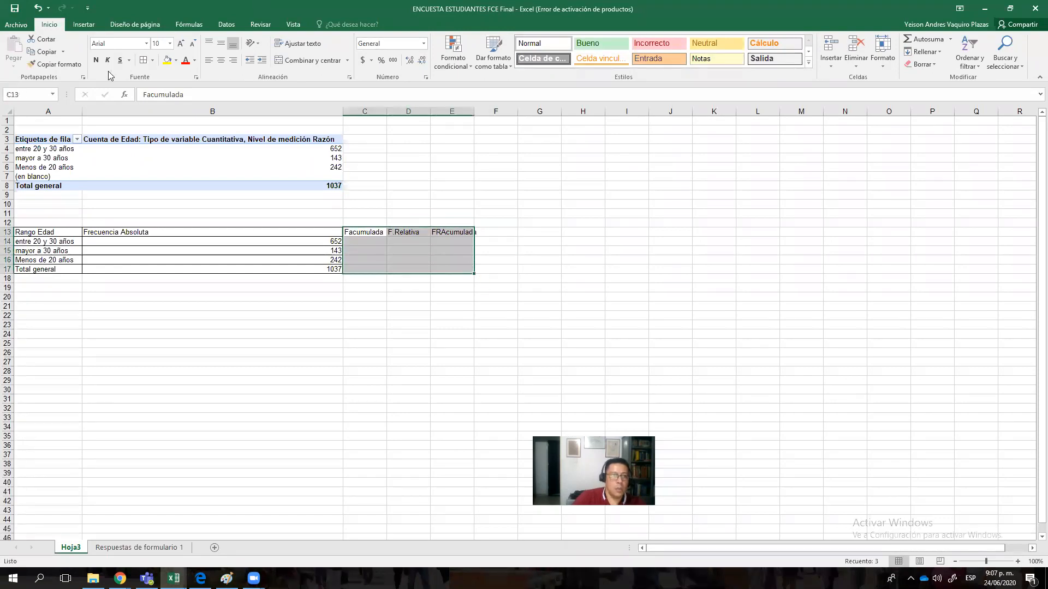
click(144, 62)
click(583, 251)
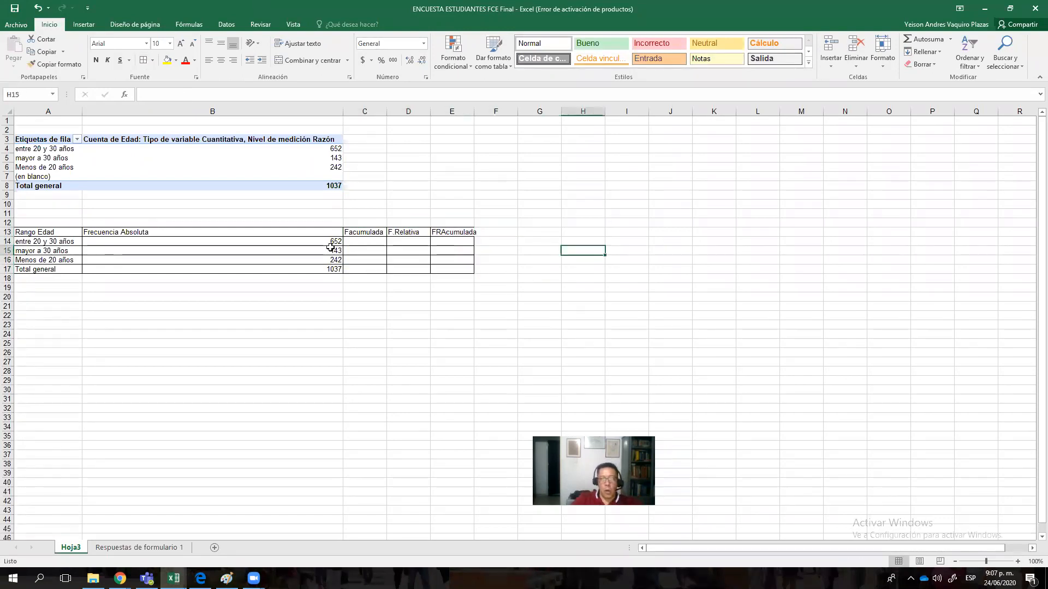
Step: Enter 652 in C14 as the cumulative frequency of the first age range
click(365, 244)
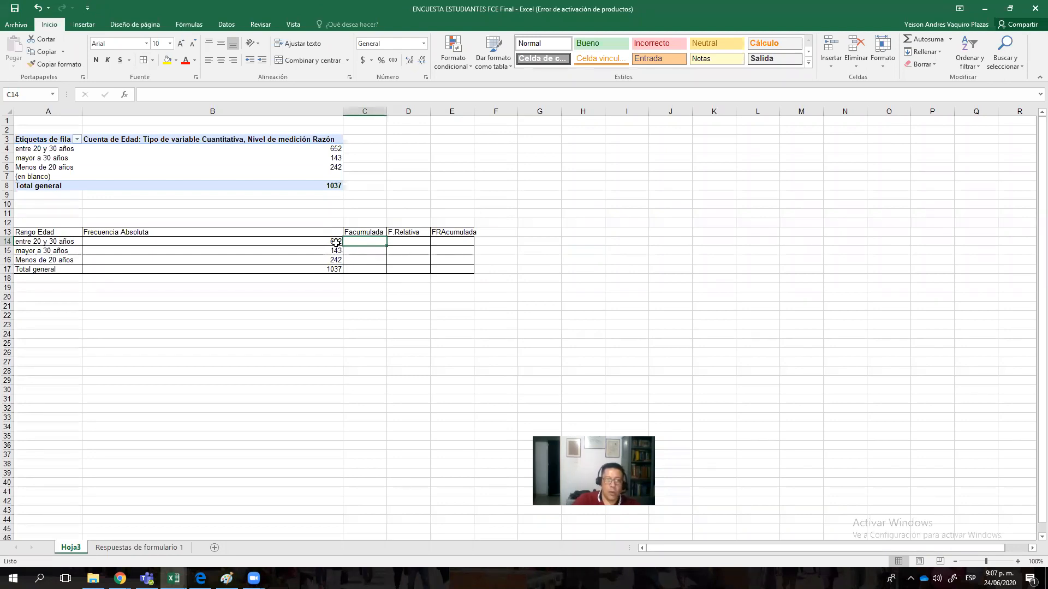
click(339, 243)
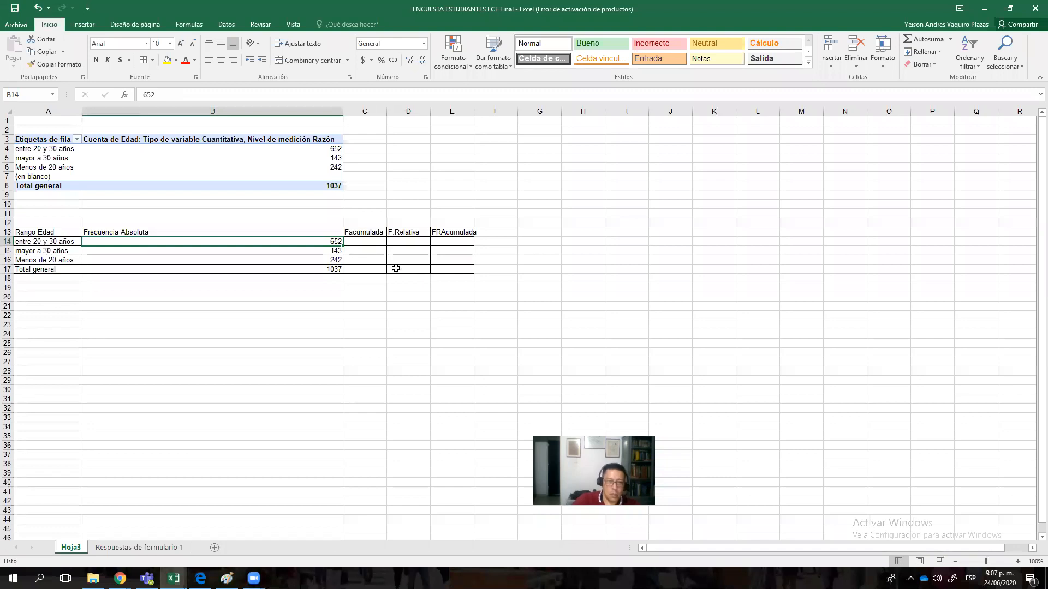
click(381, 243)
text(652)
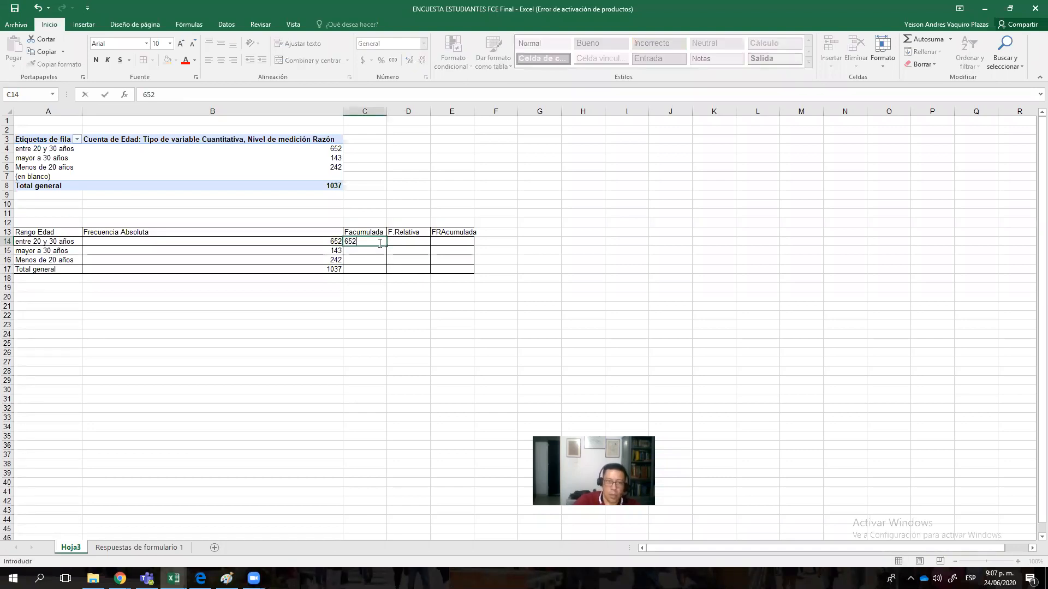
key(Return)
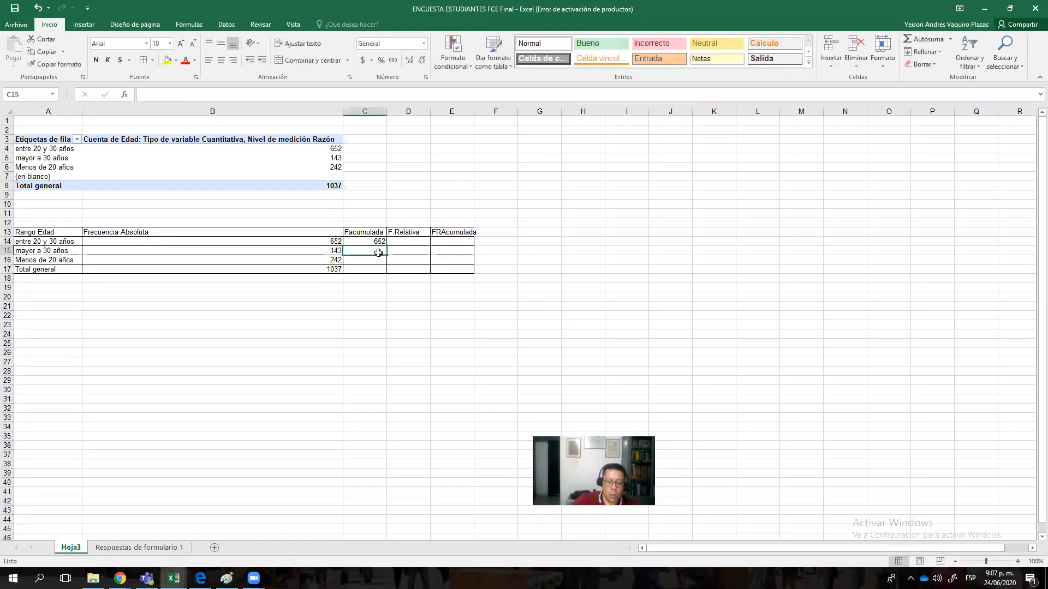
Step: Calculate the cumulative frequency in C15 with =C14+B15 and fill the formula down to C17
text(=)
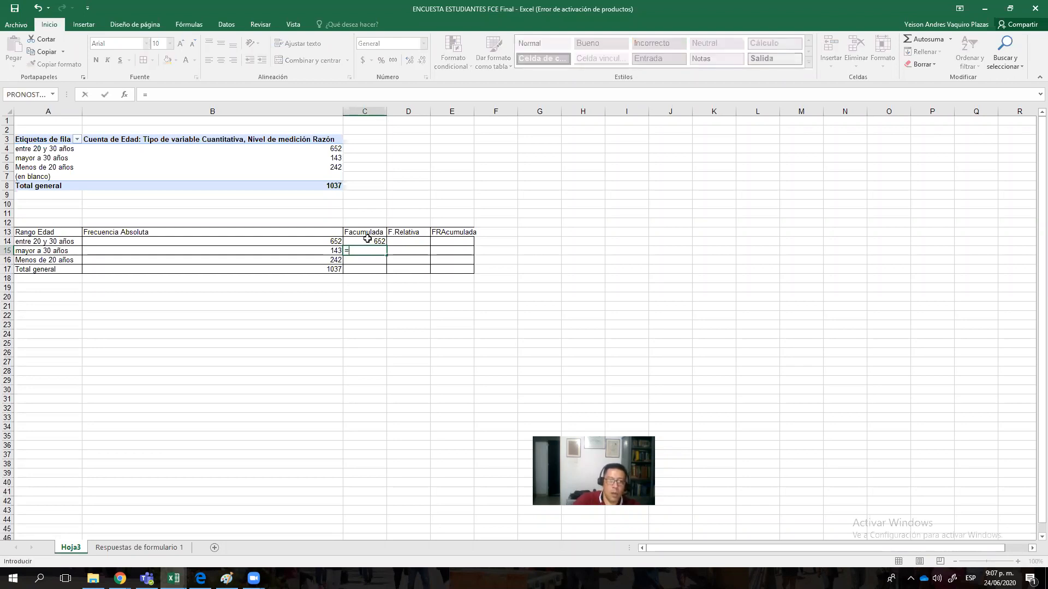
click(363, 243)
text(+)
click(335, 249)
key(Return)
click(380, 251)
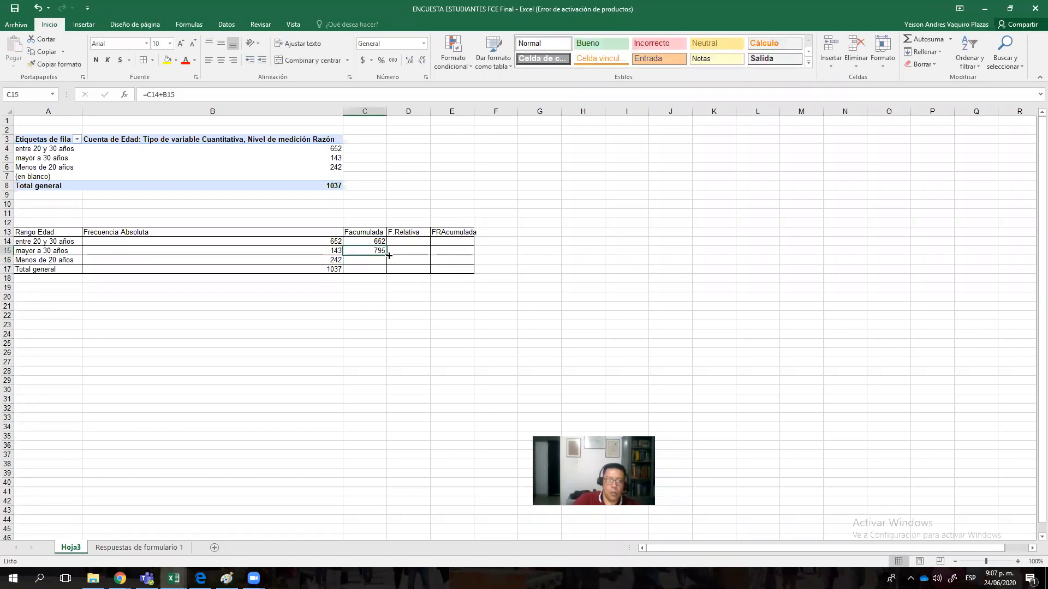
drag(387, 254, 386, 269)
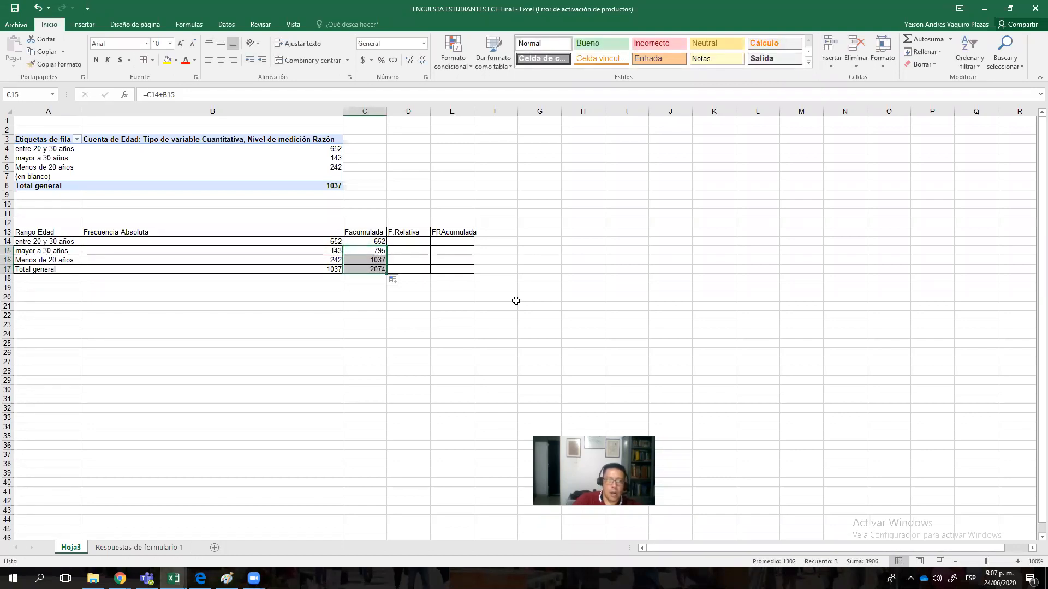
Step: Clear the Facumulada cell of the Total general row, C17
click(379, 260)
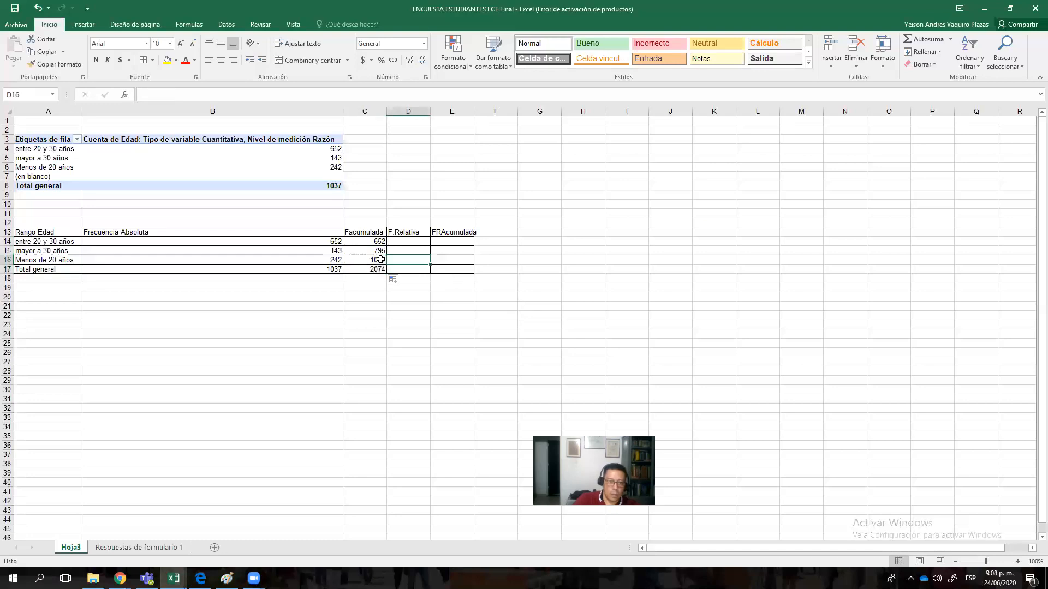
key(Down)
key(Delete)
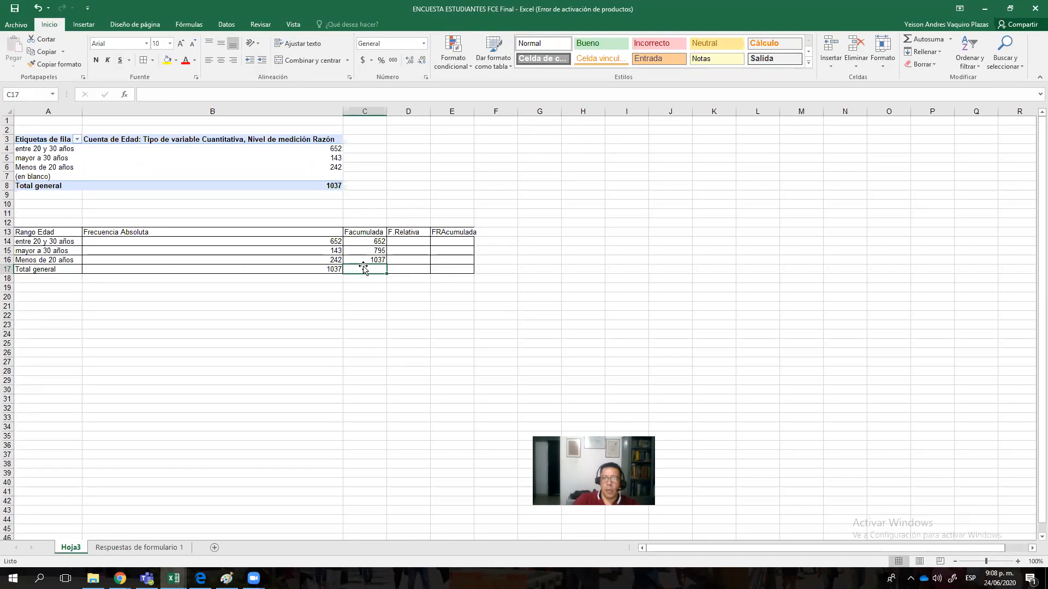
click(364, 259)
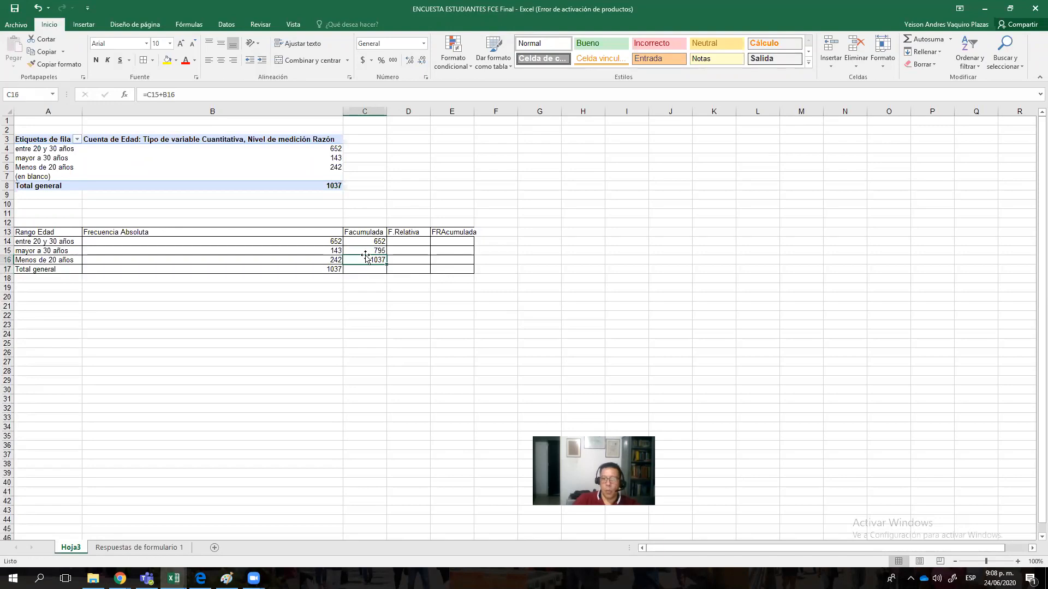
click(374, 243)
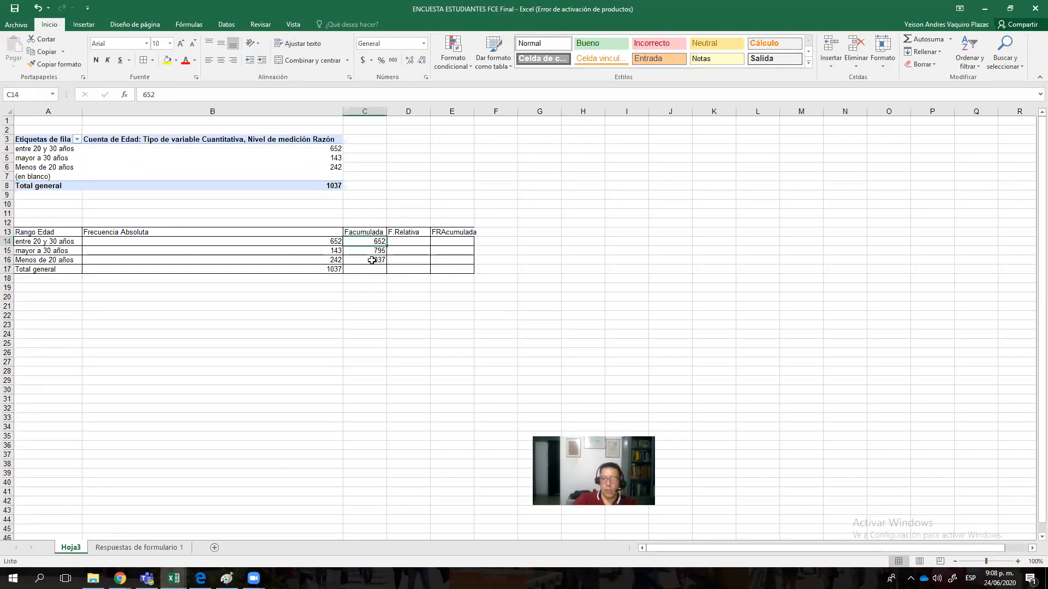
click(423, 241)
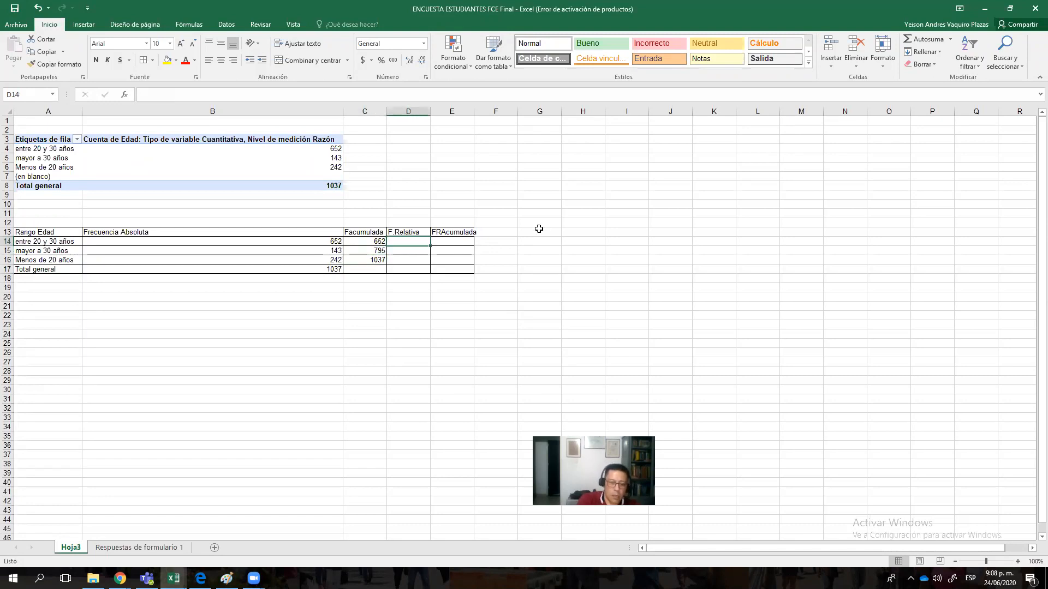
text(=)
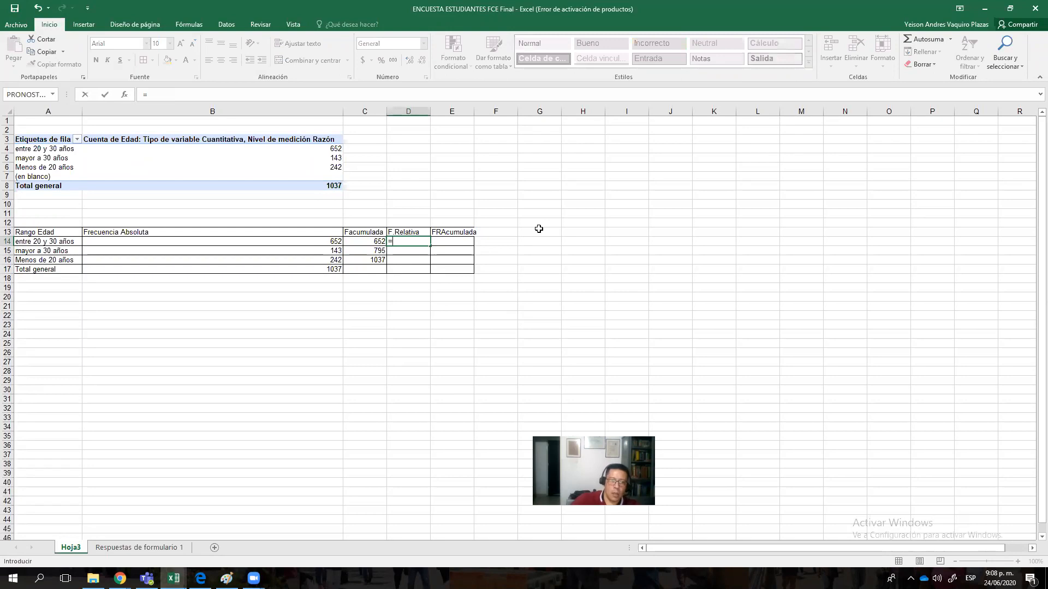
click(335, 241)
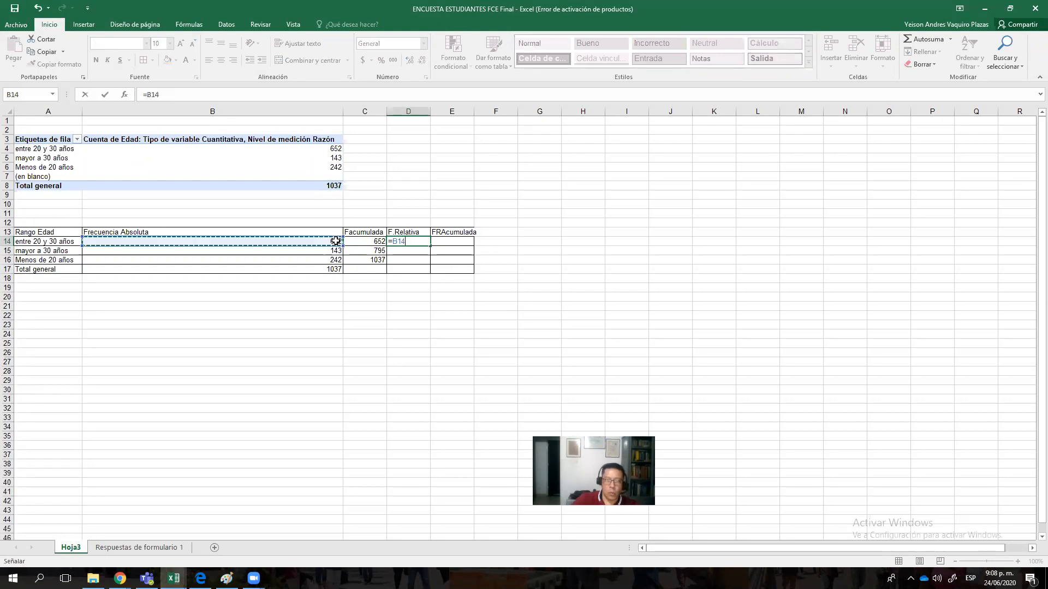
text(/)
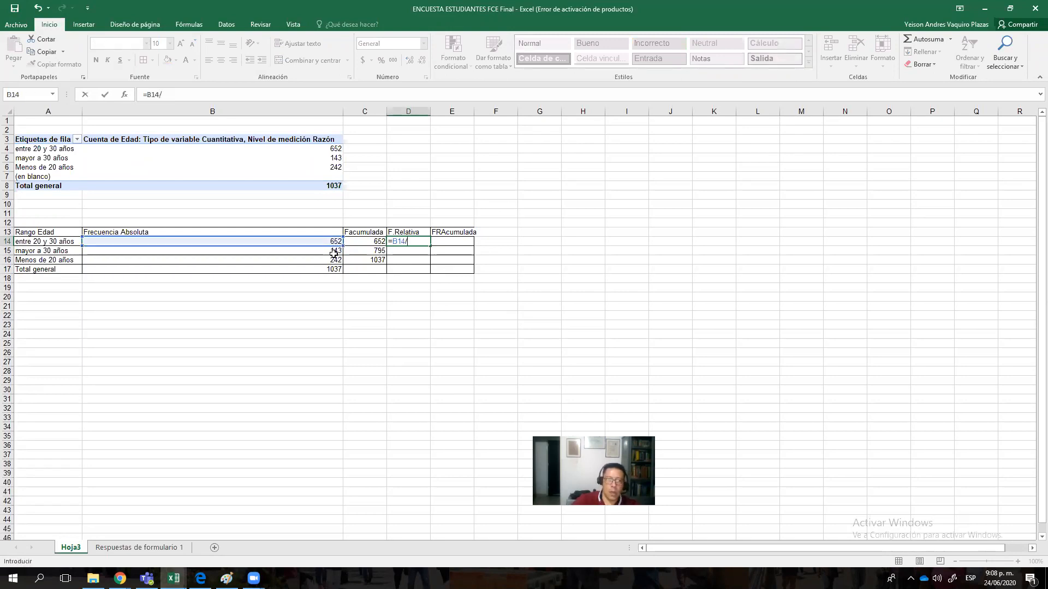
click(337, 269)
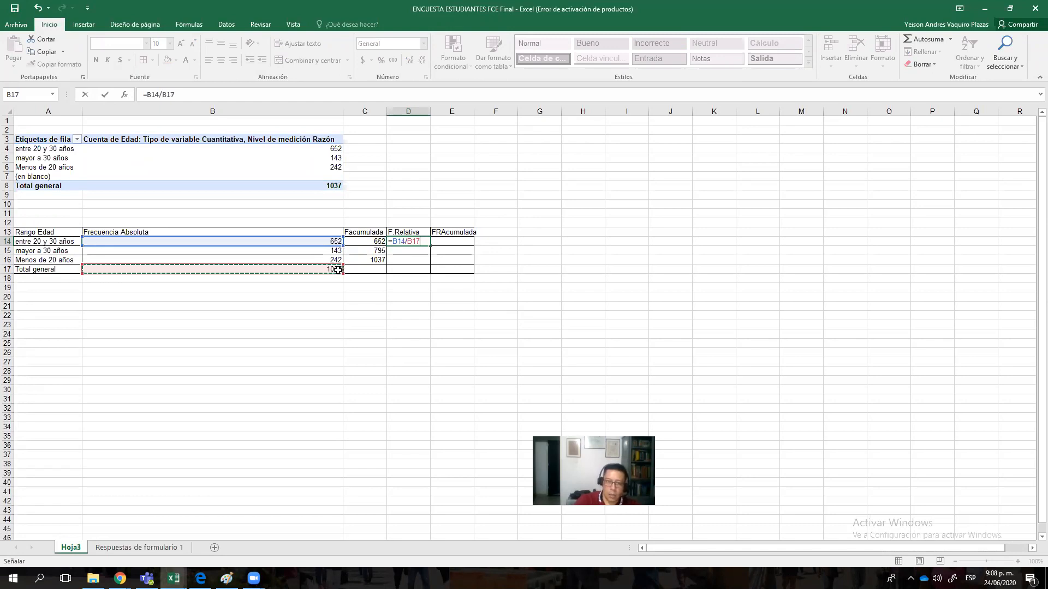
key(Return)
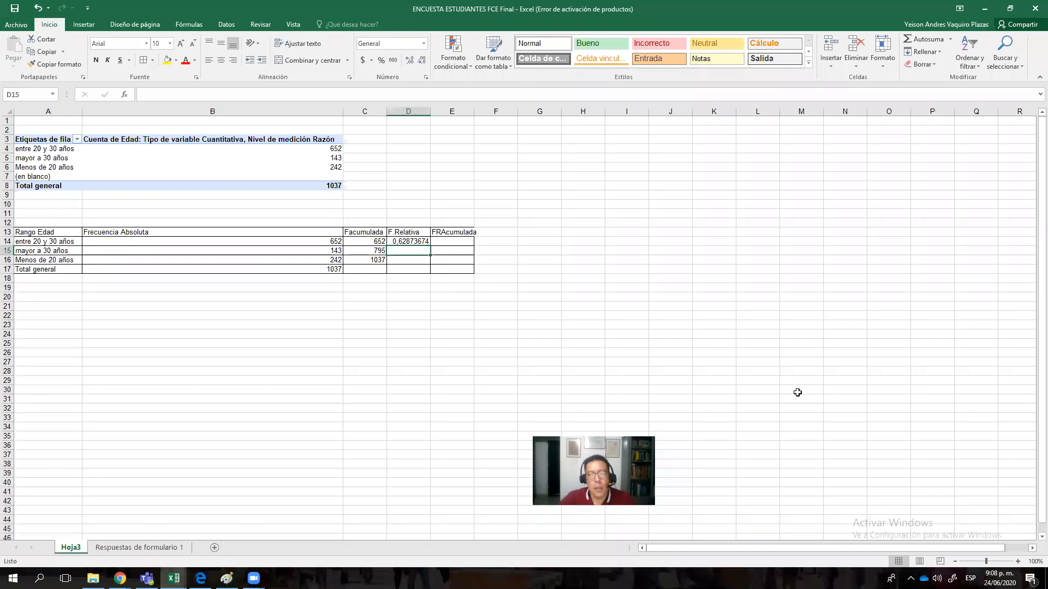
click(396, 241)
key(Delete)
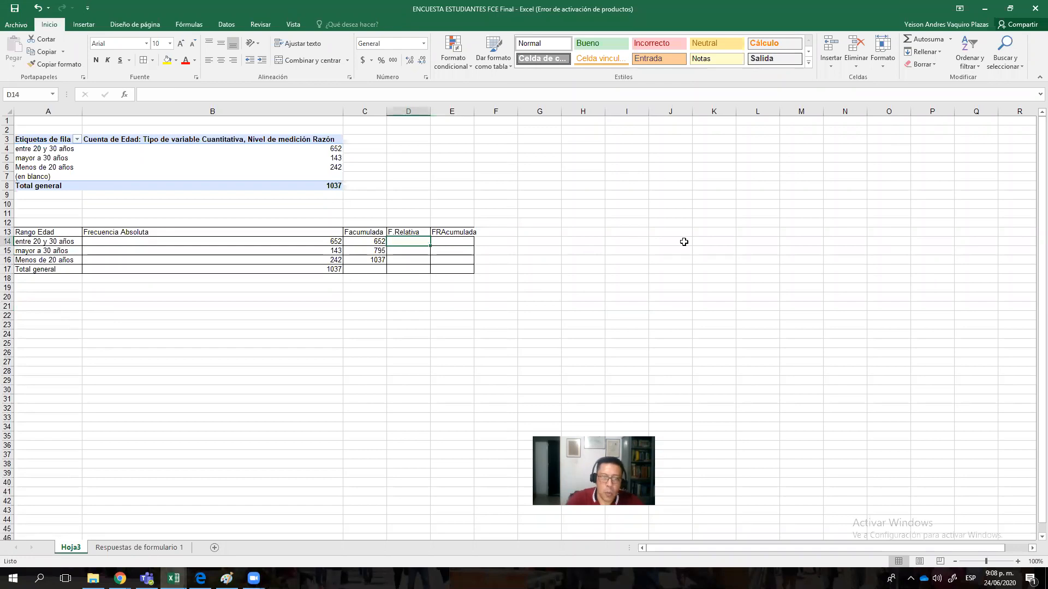
Step: Calculate the first age range's relative frequency in D14 with =B14/B17
text(=)
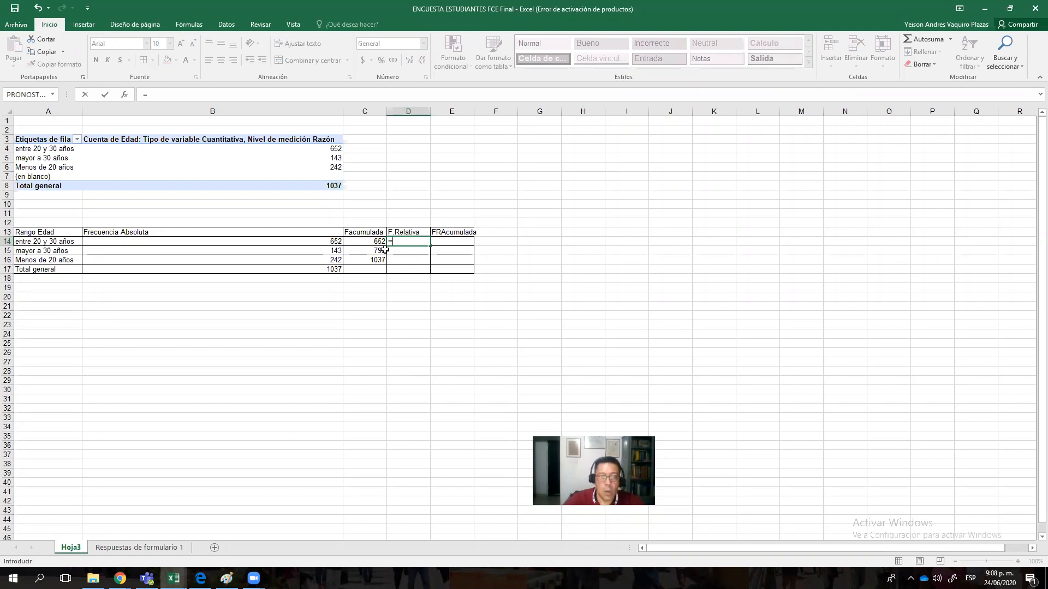
click(332, 242)
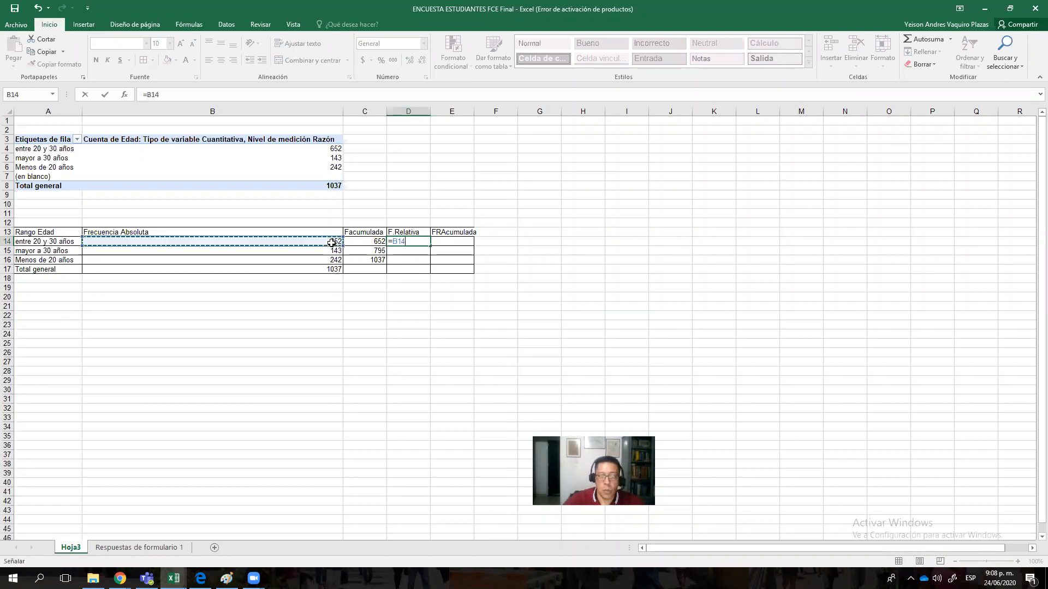
text(/)
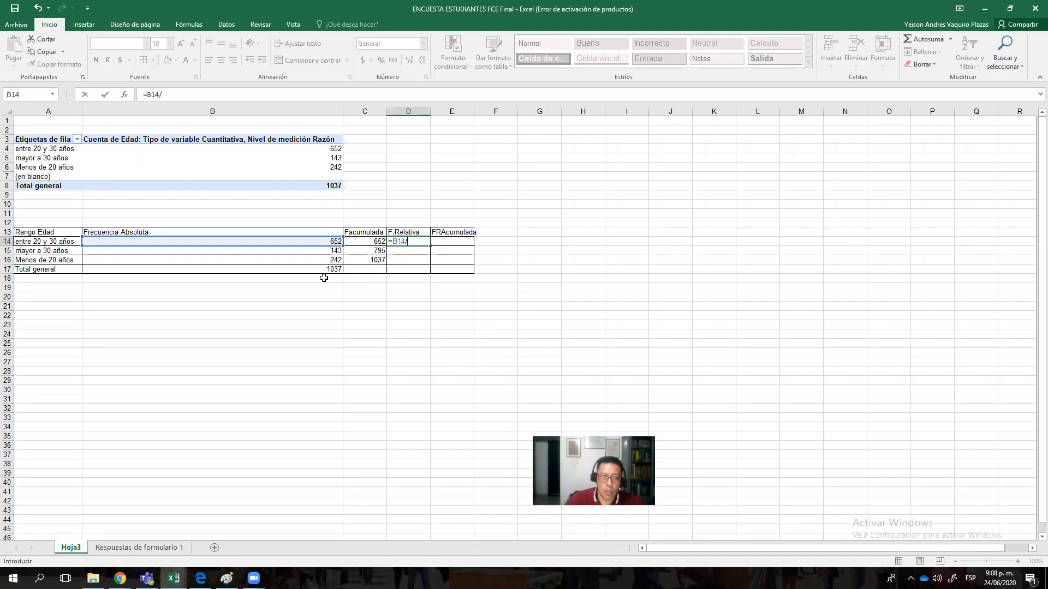
click(323, 268)
key(Return)
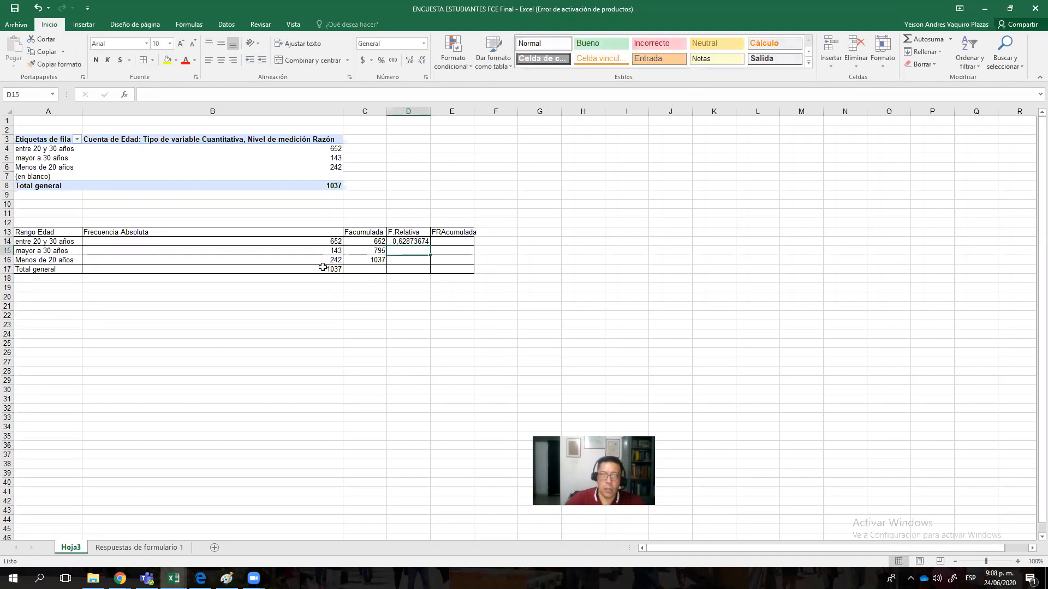
Step: Make the total's reference absolute in D14, giving =B14/$B$17, and fill the formula down to D16
click(418, 242)
double_click(418, 241)
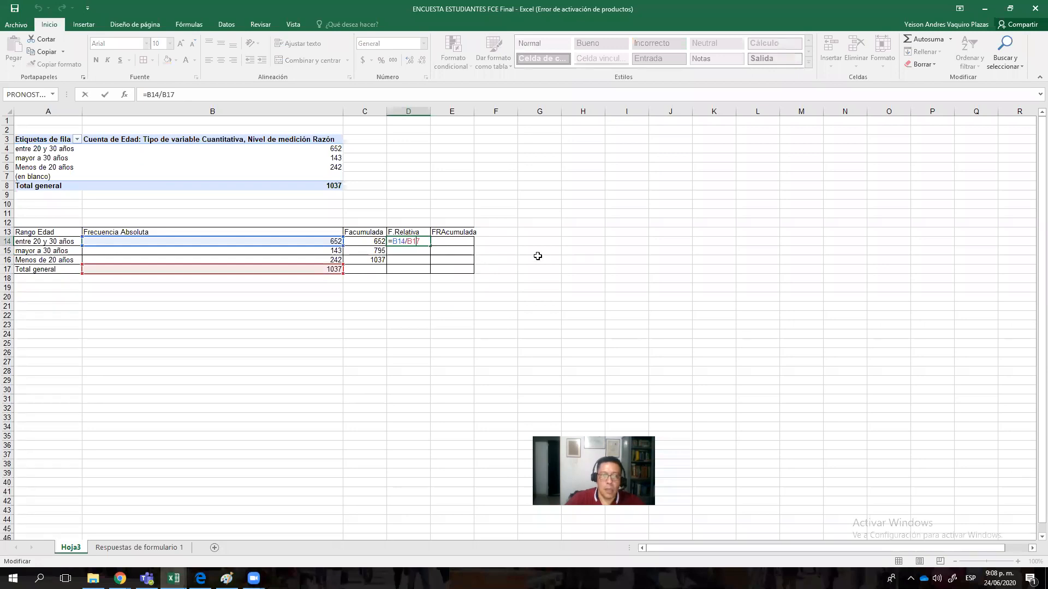
click(538, 257)
click(418, 242)
double_click(418, 242)
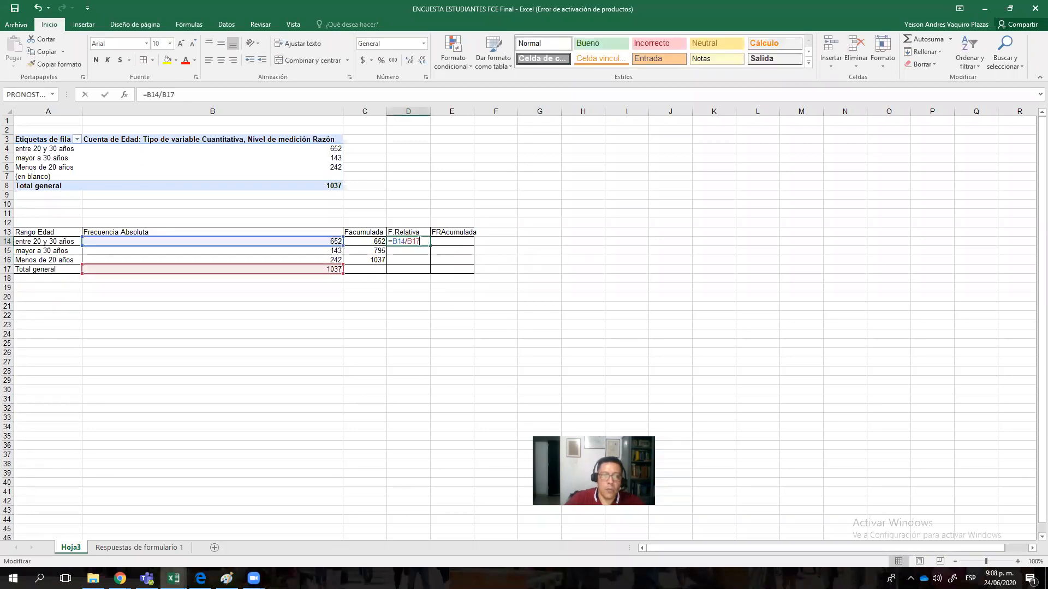
click(408, 242)
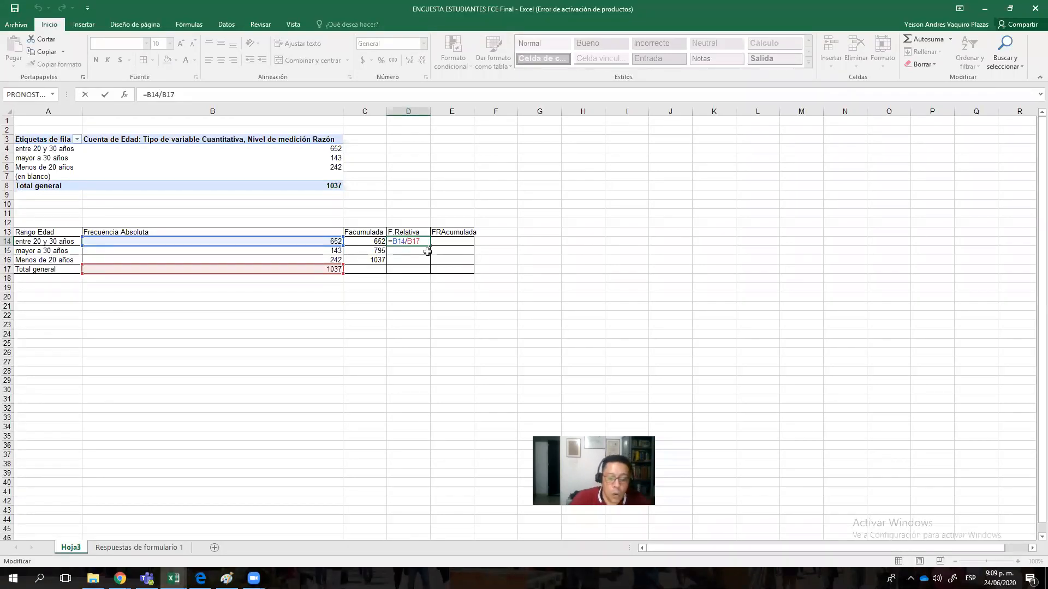
text($B)
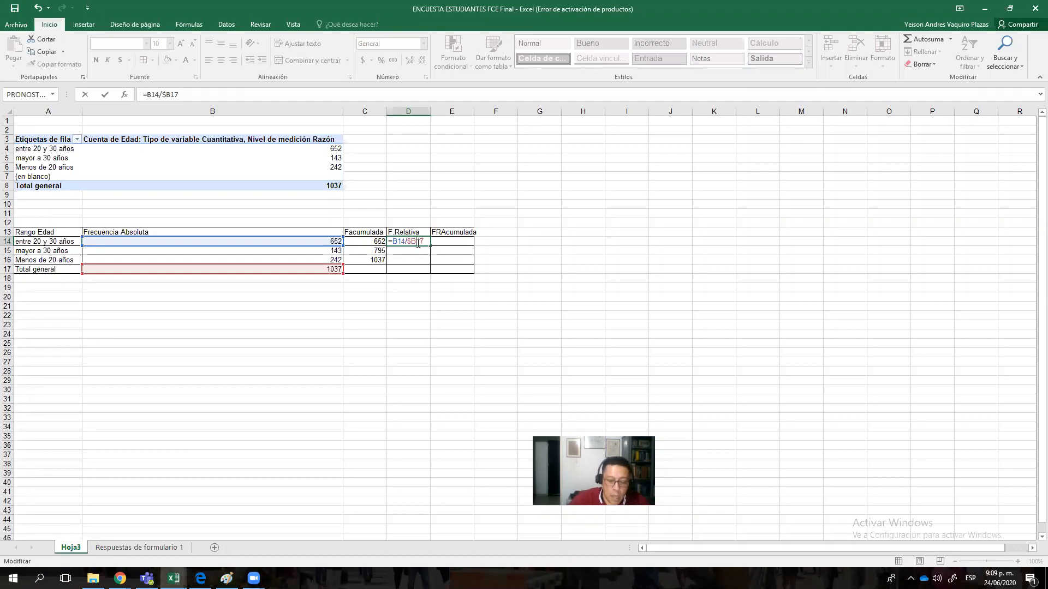
text($)
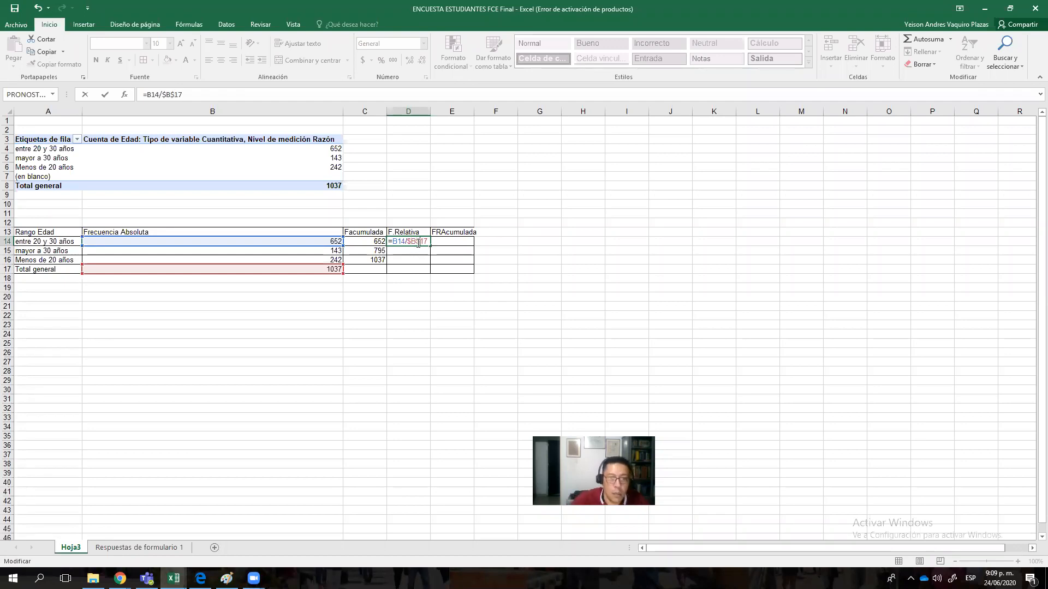
key(Return)
click(416, 242)
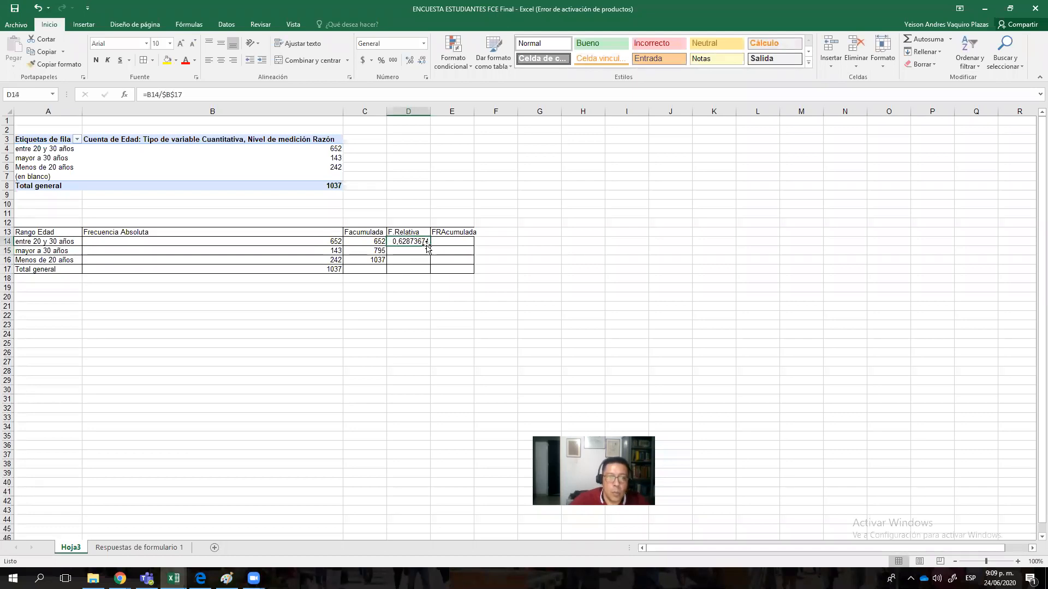
drag(429, 245, 428, 262)
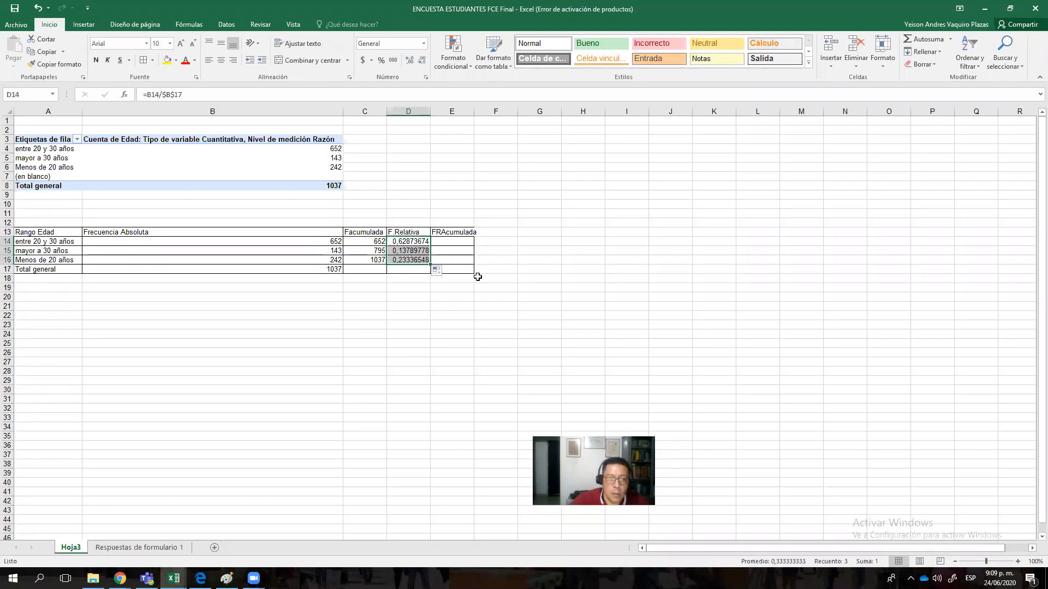
click(545, 277)
Step: Sum the relative frequencies in D17 with =SUMA(D14:D16)
click(420, 269)
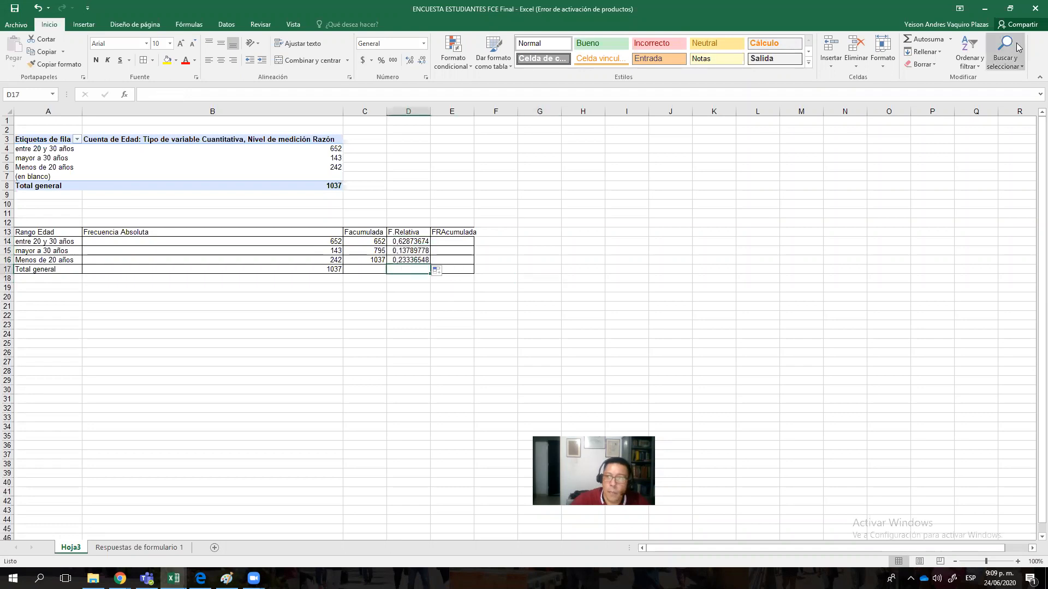
click(926, 42)
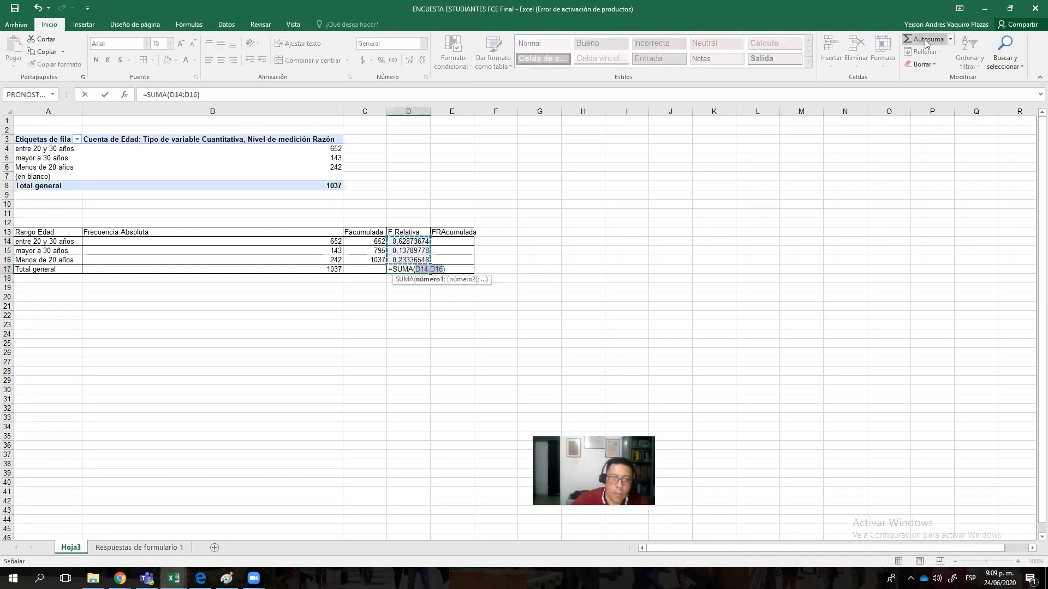
key(Return)
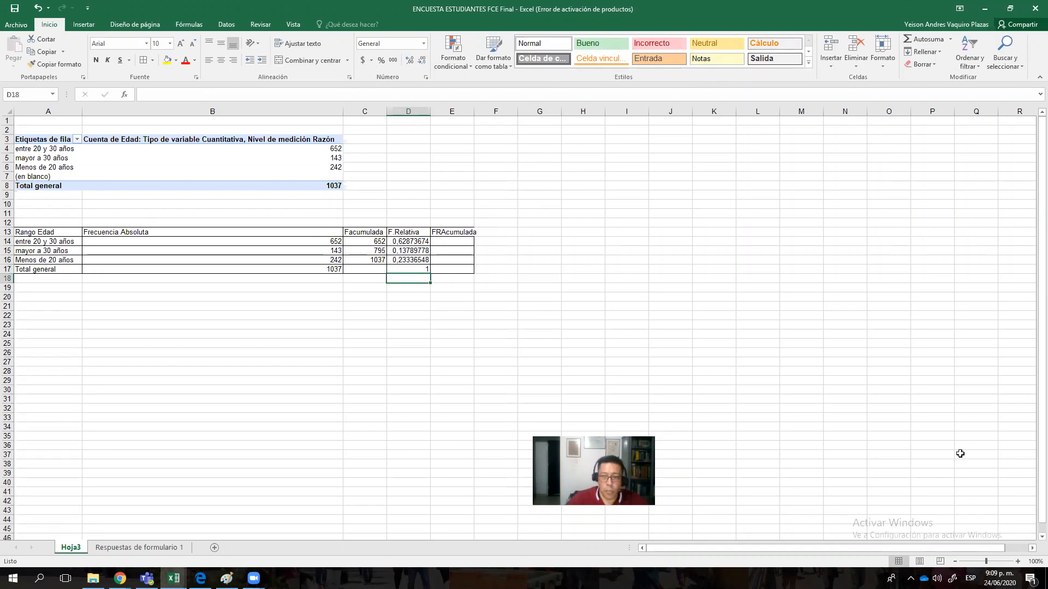
Step: Enlarge the worksheet view to 140% so the frequency table is easier to read
click(1018, 561)
click(1018, 562)
click(1018, 562)
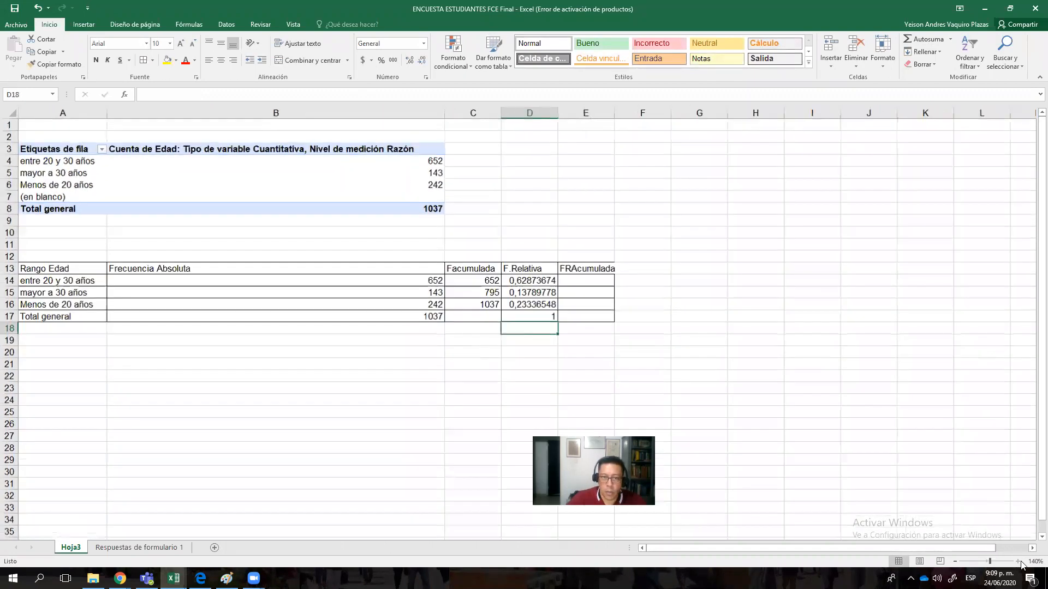
Step: Enlarge the worksheet view to 180% with the Edad frequency table in sight
click(1020, 562)
click(1019, 562)
click(1019, 561)
scroll(1033, 339, down, 2)
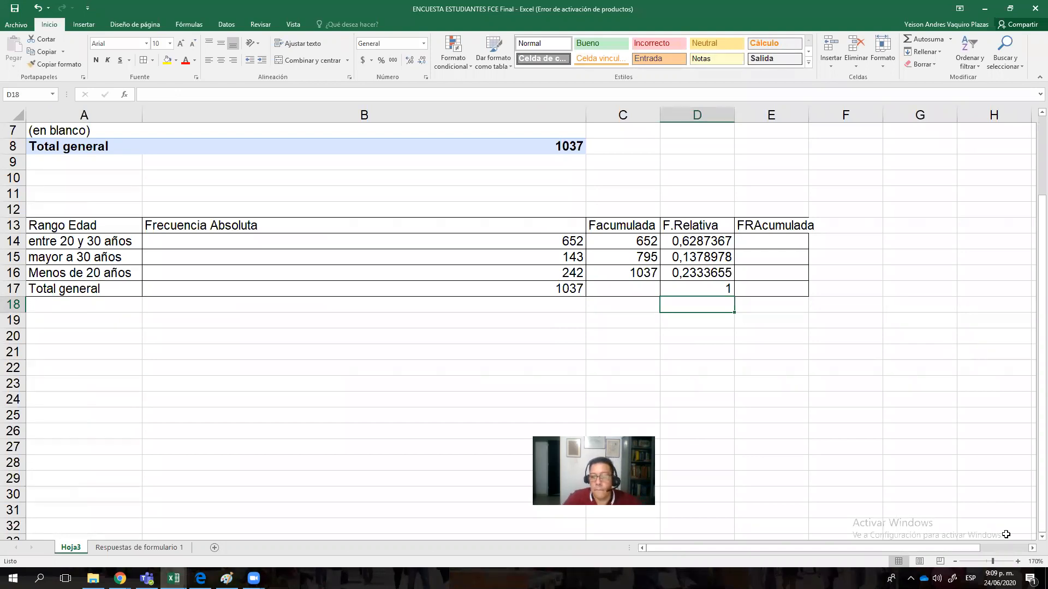
click(1017, 561)
scroll(1026, 443, down, 2)
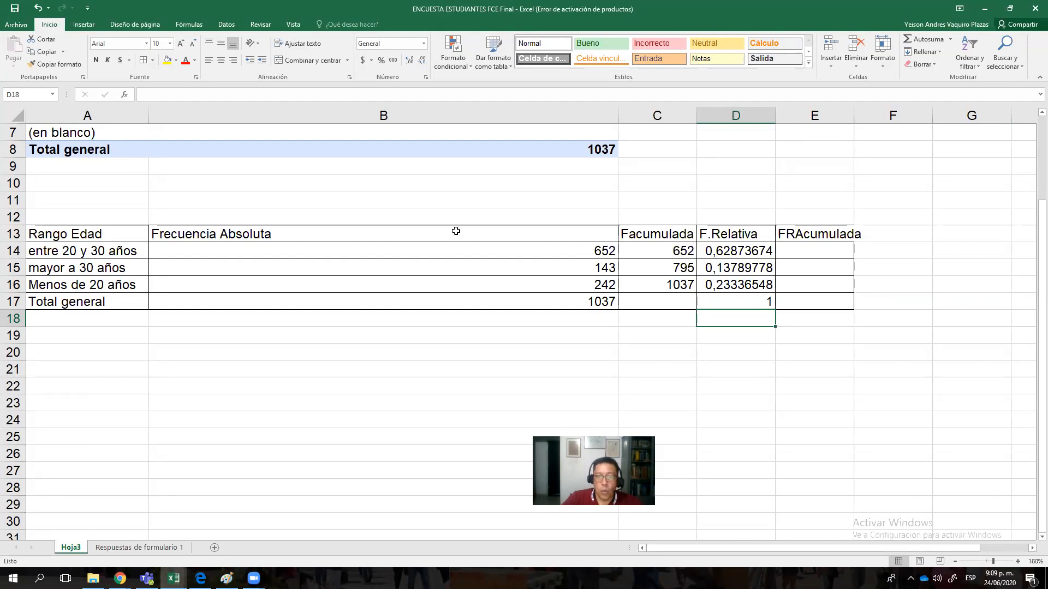
Step: Clear the cumulative frequencies in C14:C16 and the relative frequencies in D14:D16
click(450, 252)
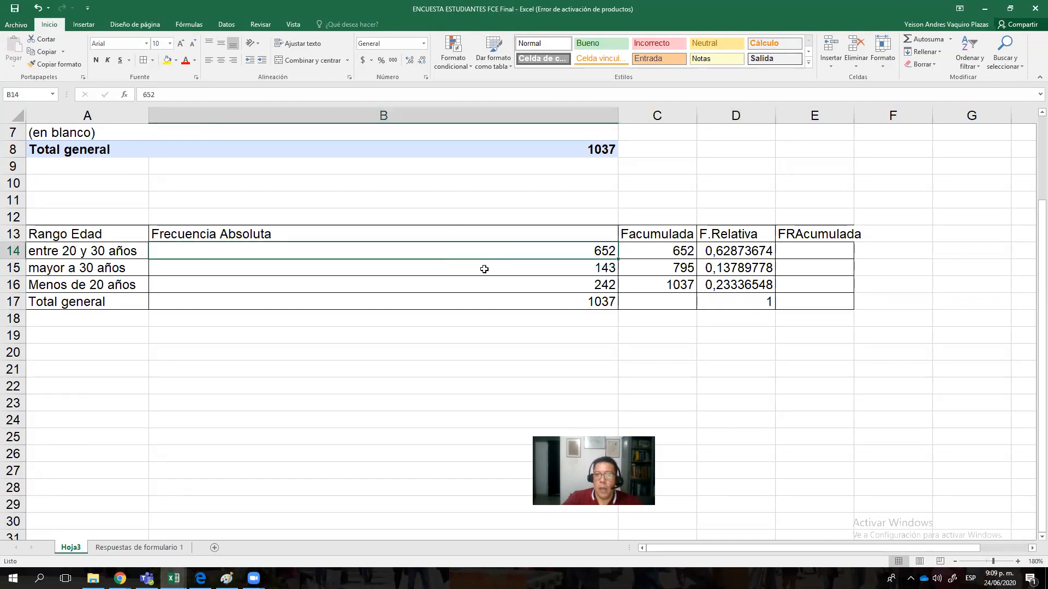
click(655, 255)
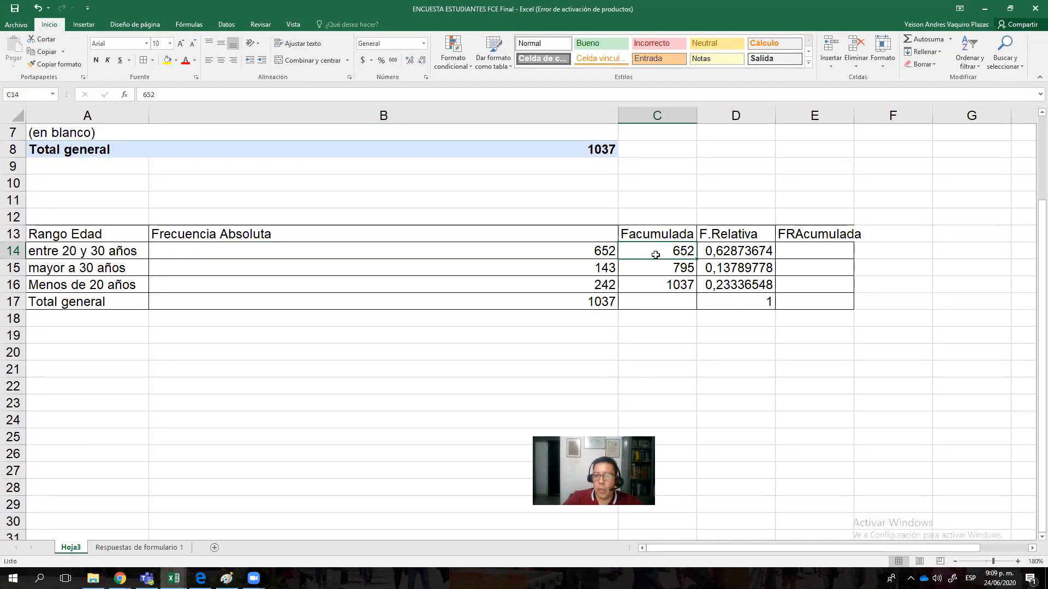
click(689, 314)
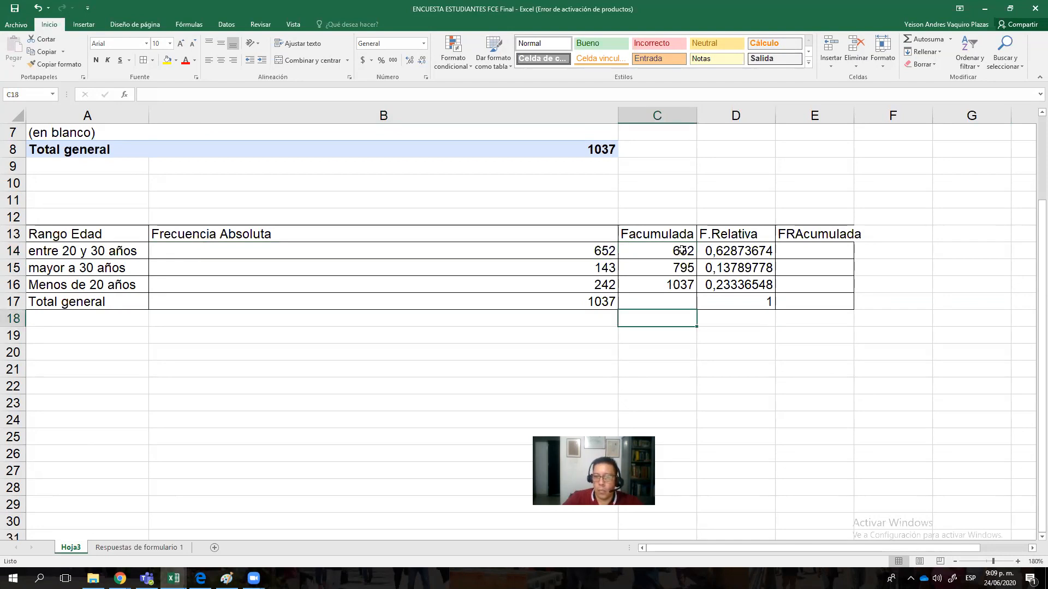
drag(682, 249, 672, 286)
key(Delete)
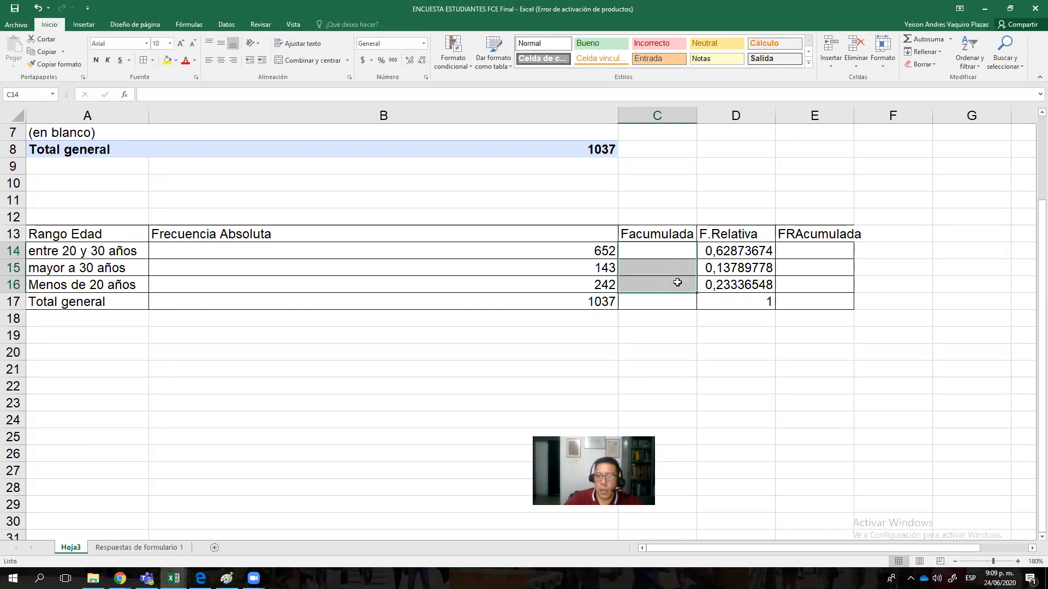
drag(740, 246, 739, 281)
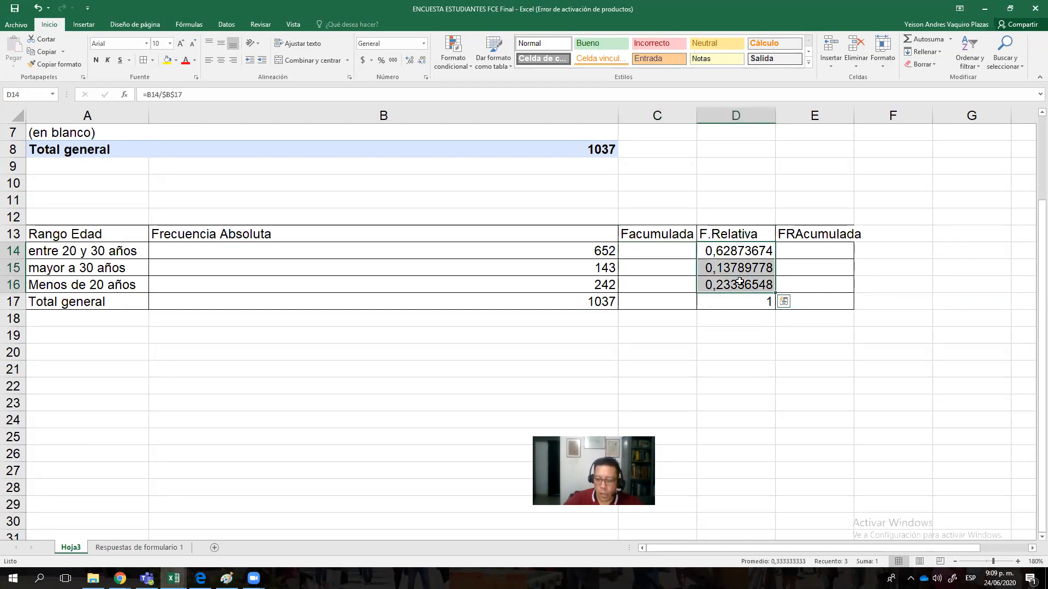
key(Delete)
Step: Start the cumulative frequency column by entering =B14 in C14
click(680, 246)
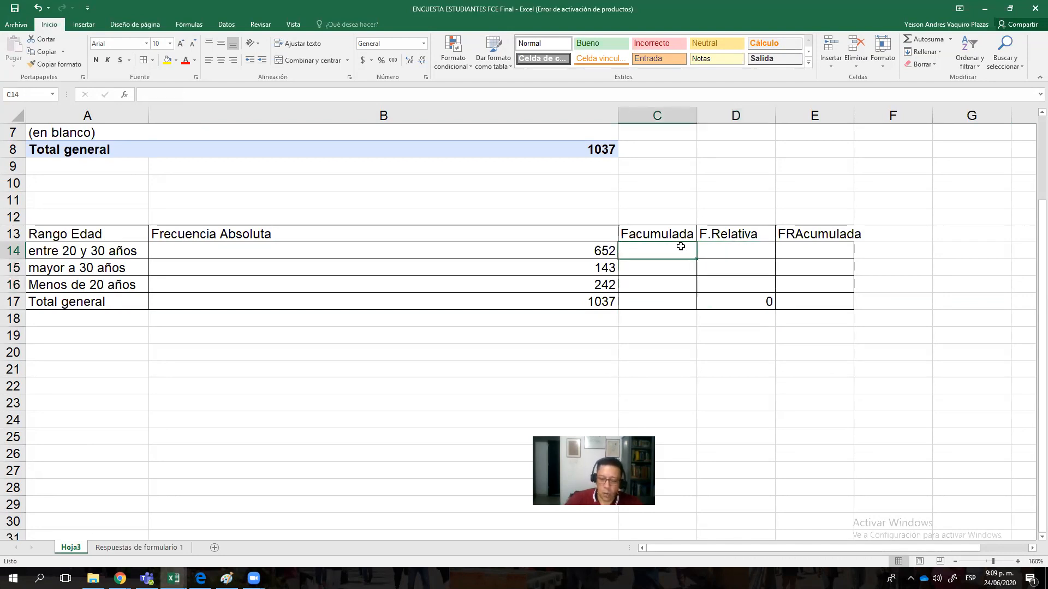
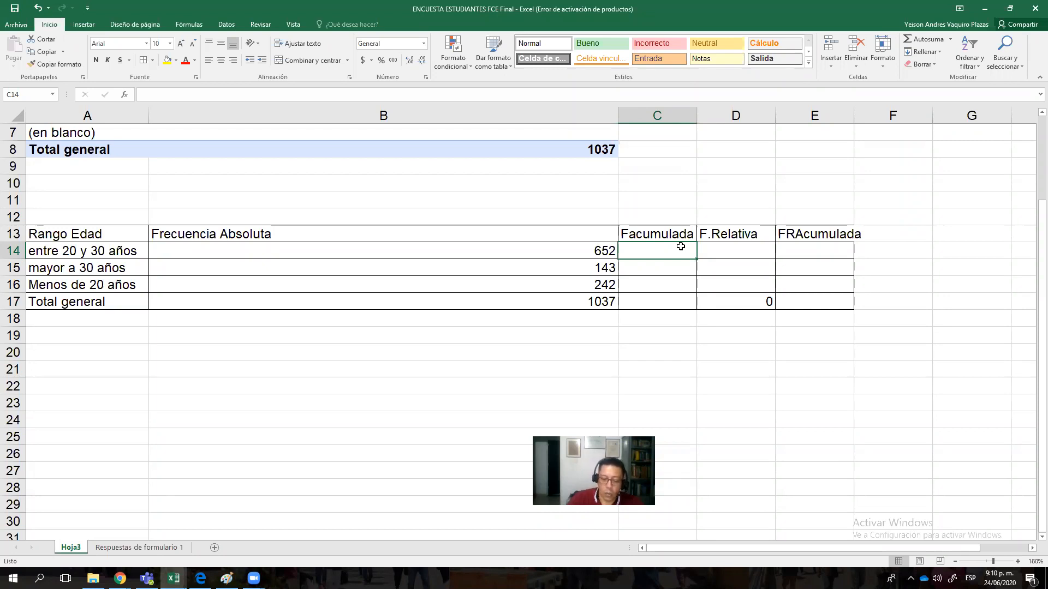
text(=)
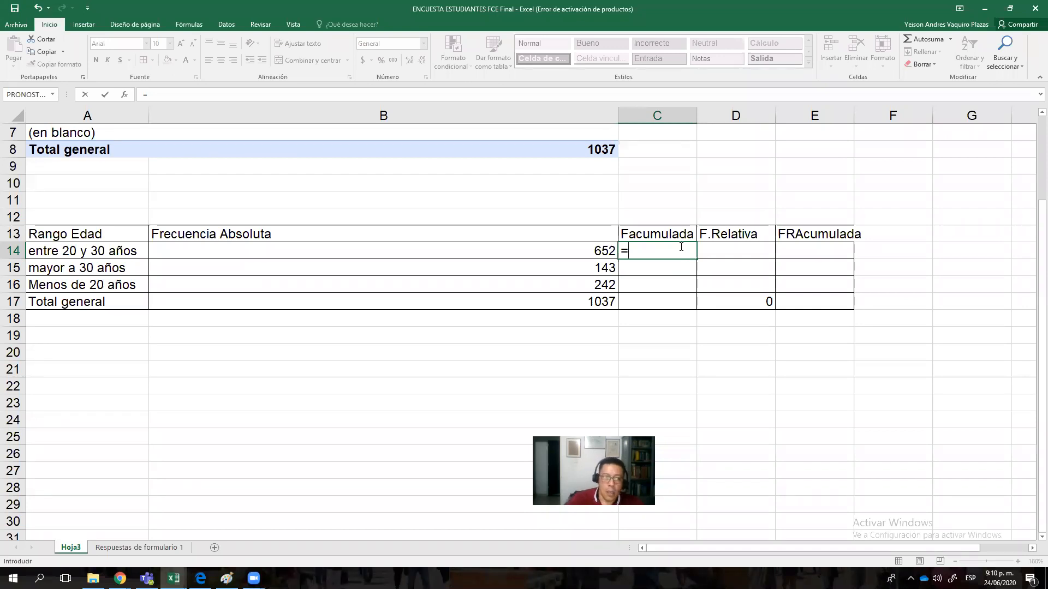
click(586, 248)
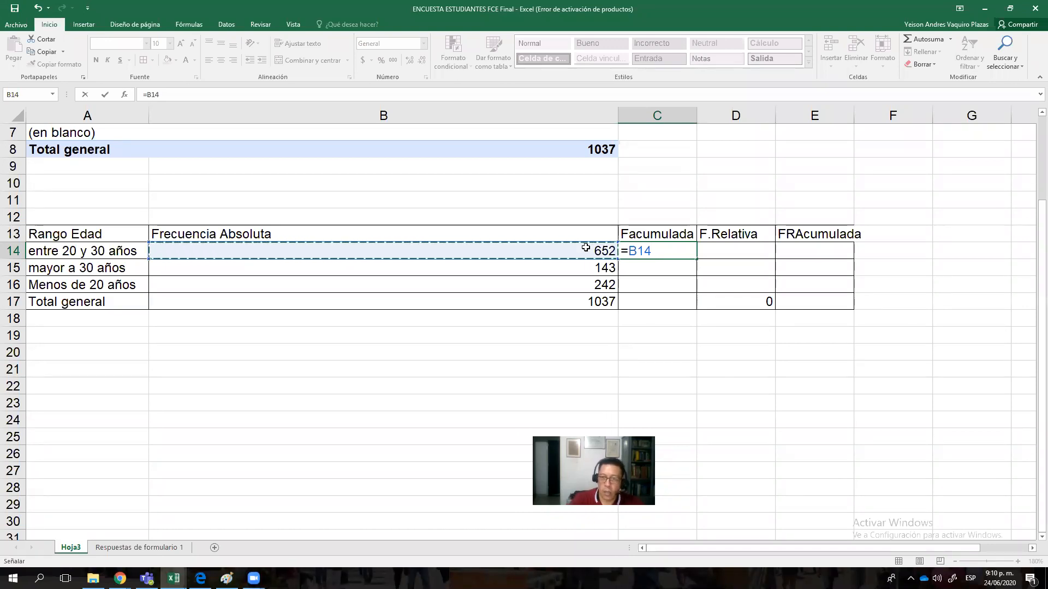
key(Return)
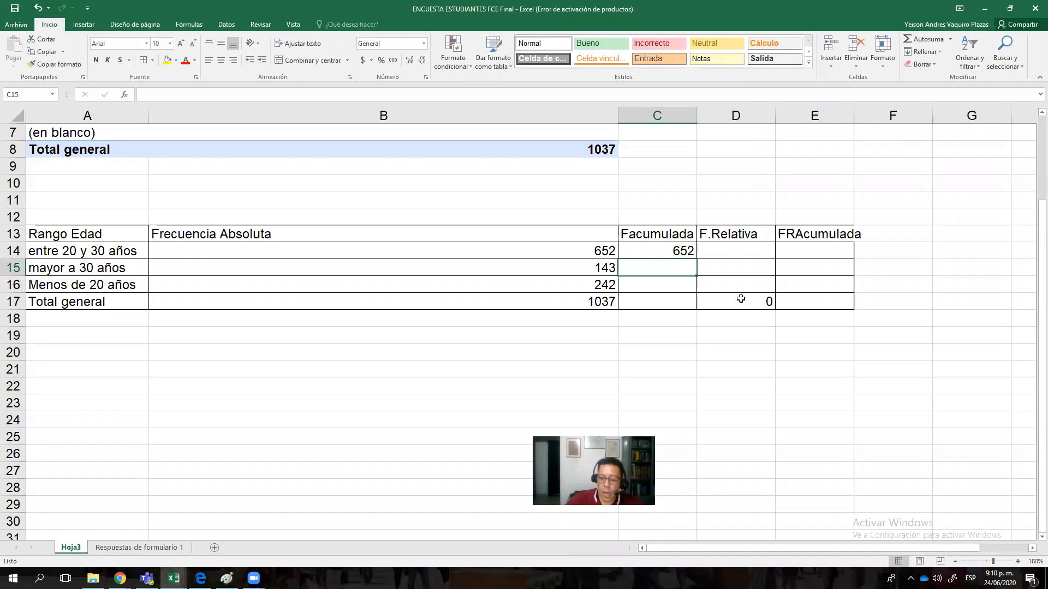
Step: Calculate the second cumulative frequency in C15 with =C14+B15 and fill the formula down to C16
text(=)
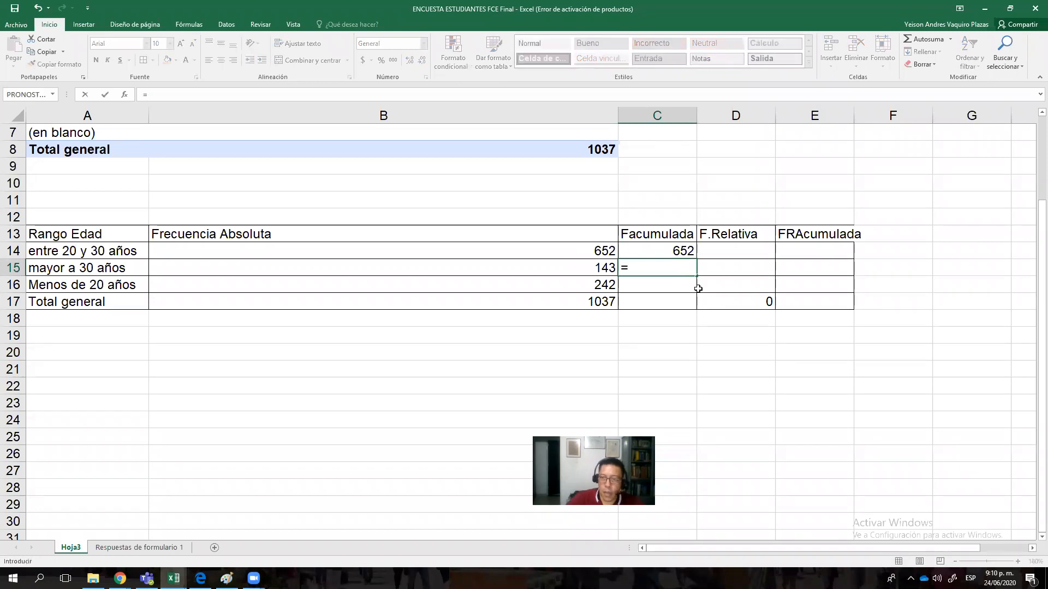
click(662, 250)
text(+)
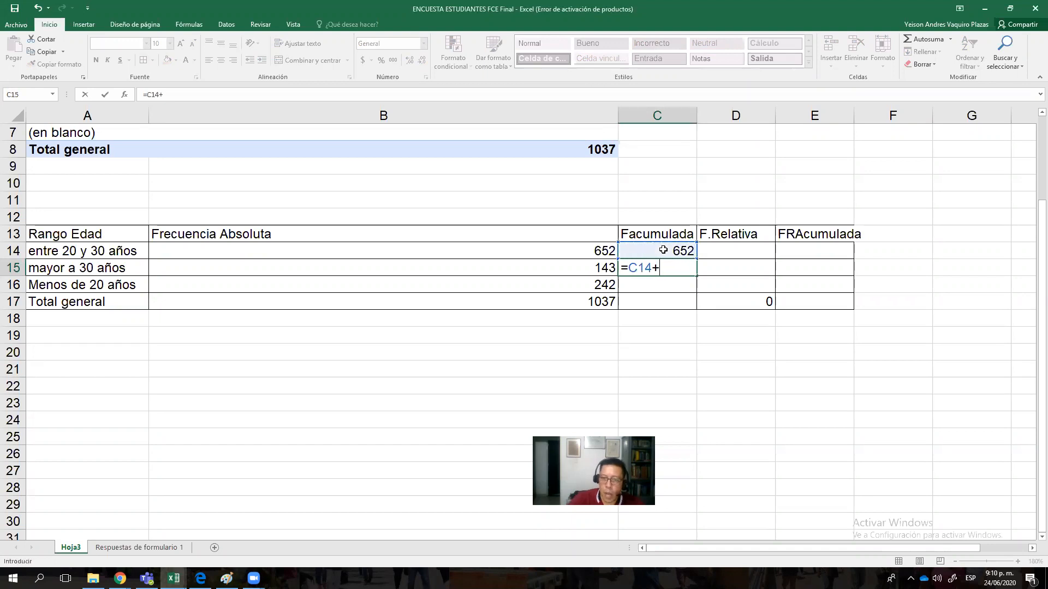
click(611, 266)
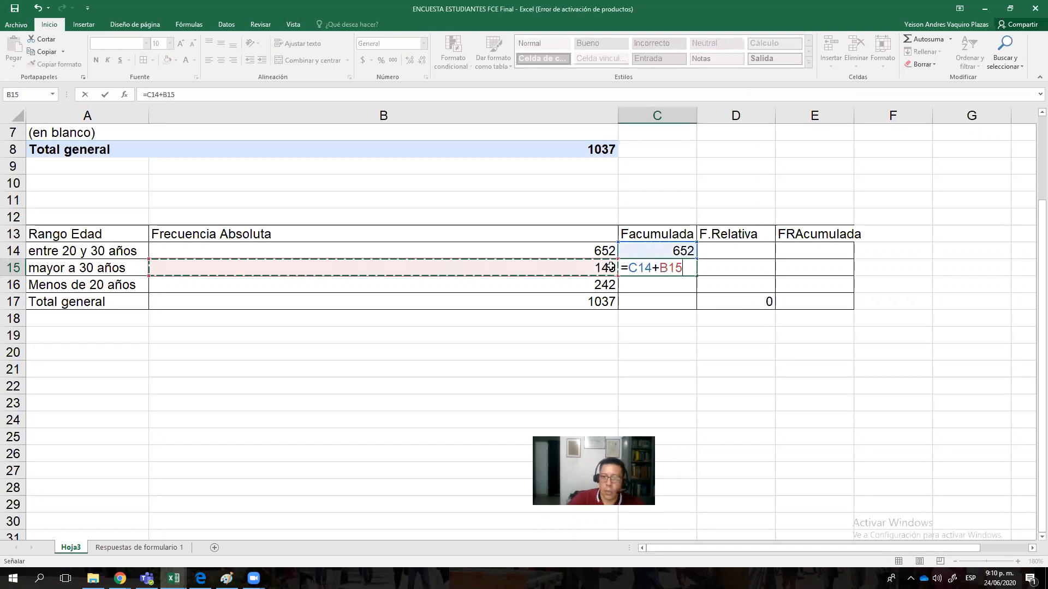
key(Return)
click(654, 272)
drag(696, 276, 694, 293)
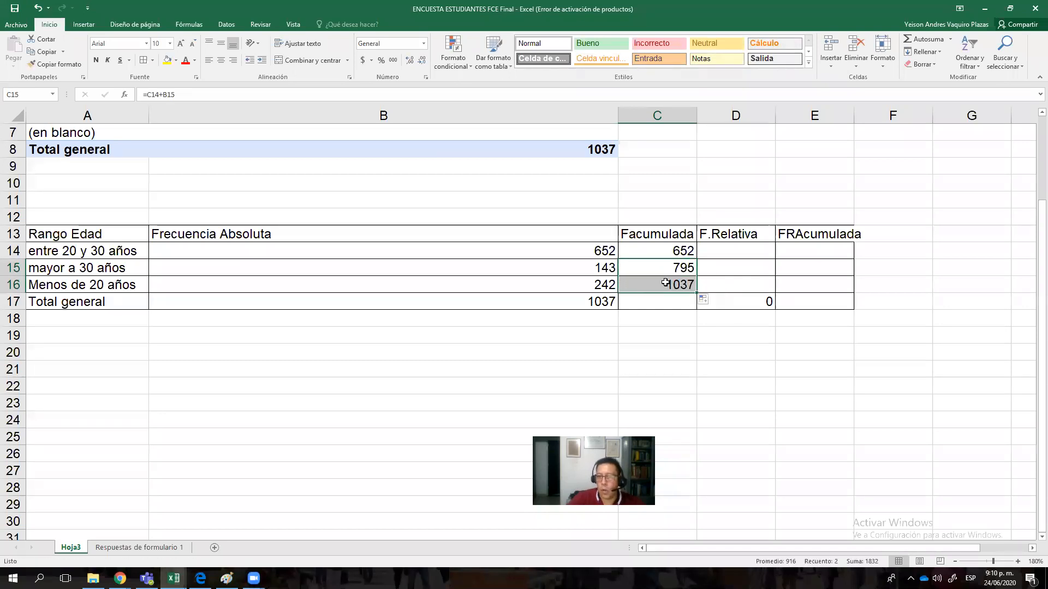
click(682, 278)
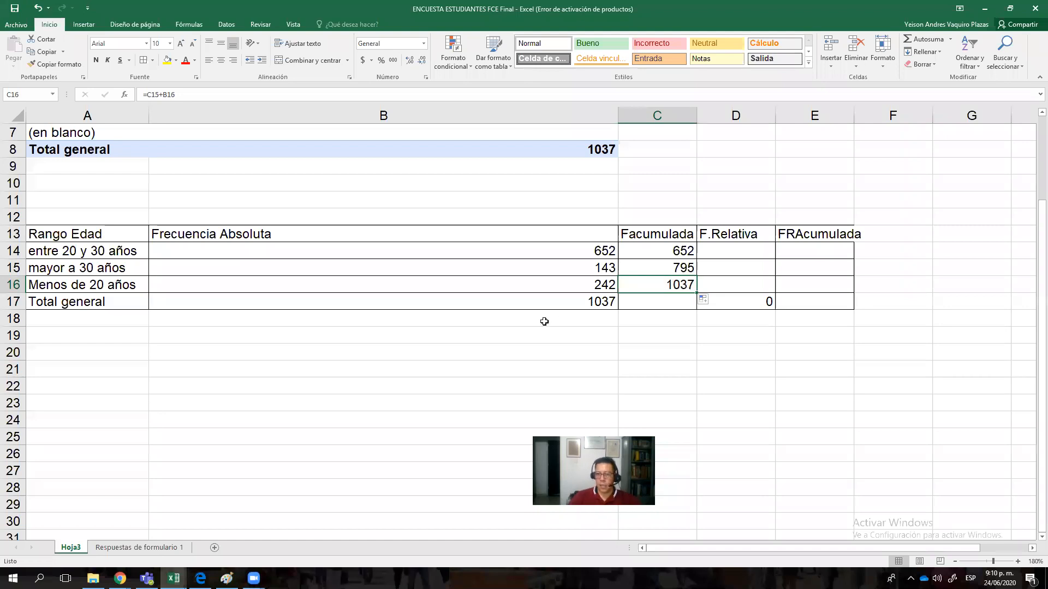
click(575, 303)
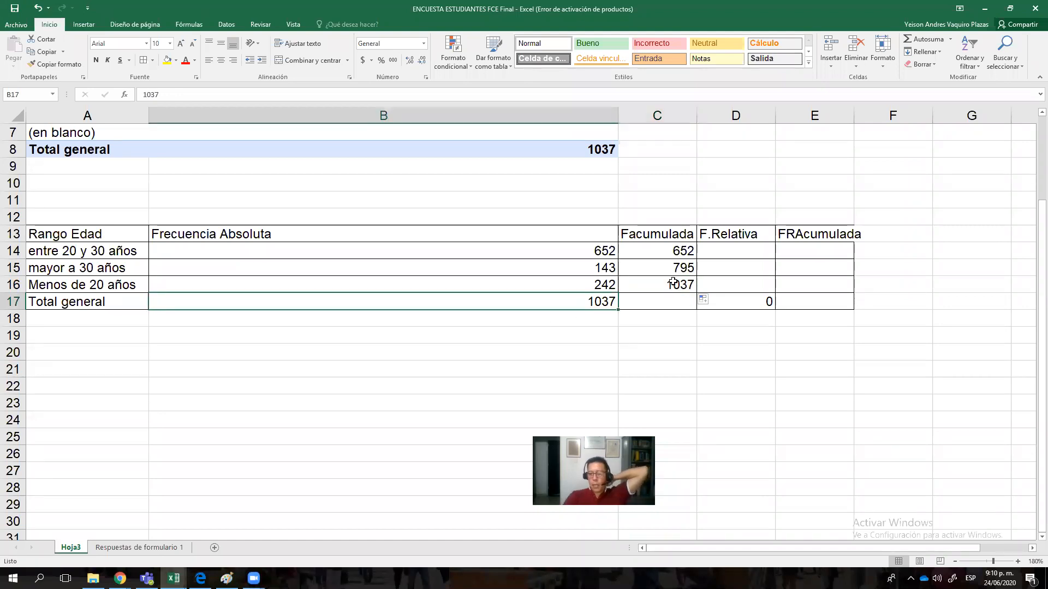
click(673, 282)
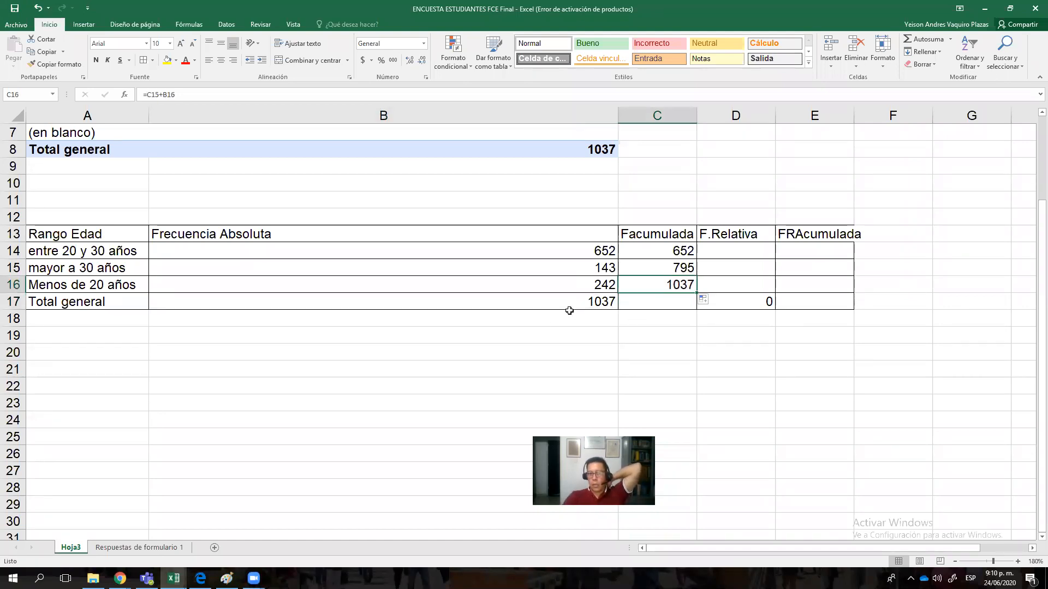
Step: Try to calculate the relative frequencies with =B14/B17 in D14, filling the formula down to D16 with the total's reference left relative
click(733, 252)
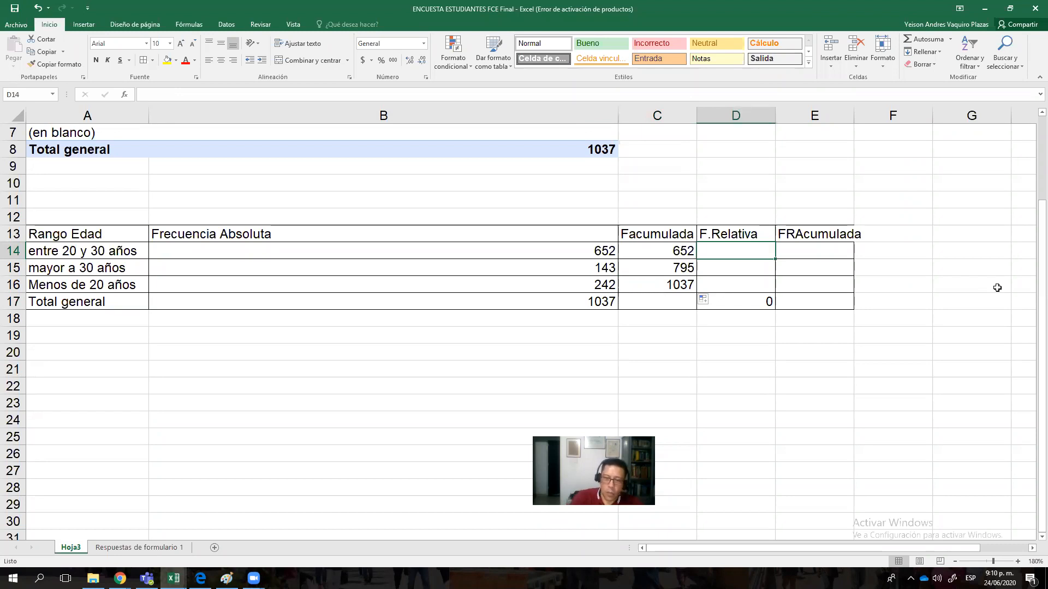
text(=)
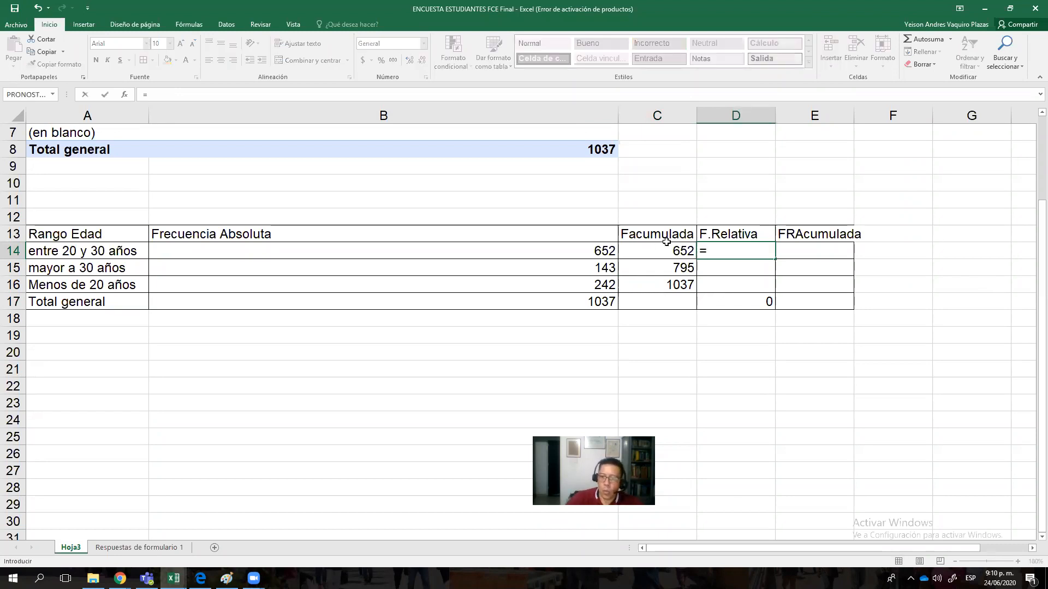
click(599, 251)
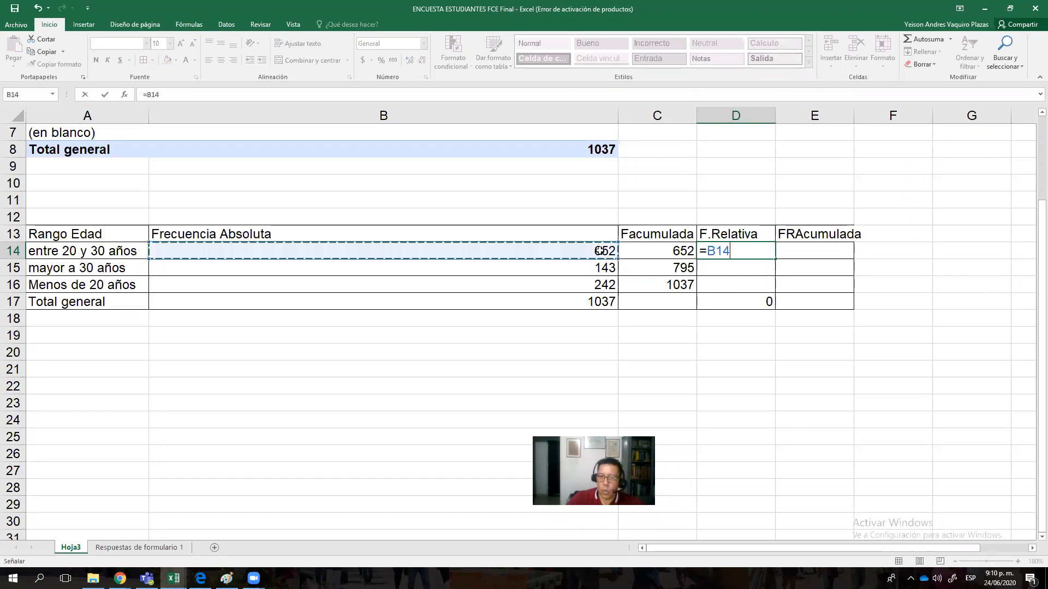
text(/)
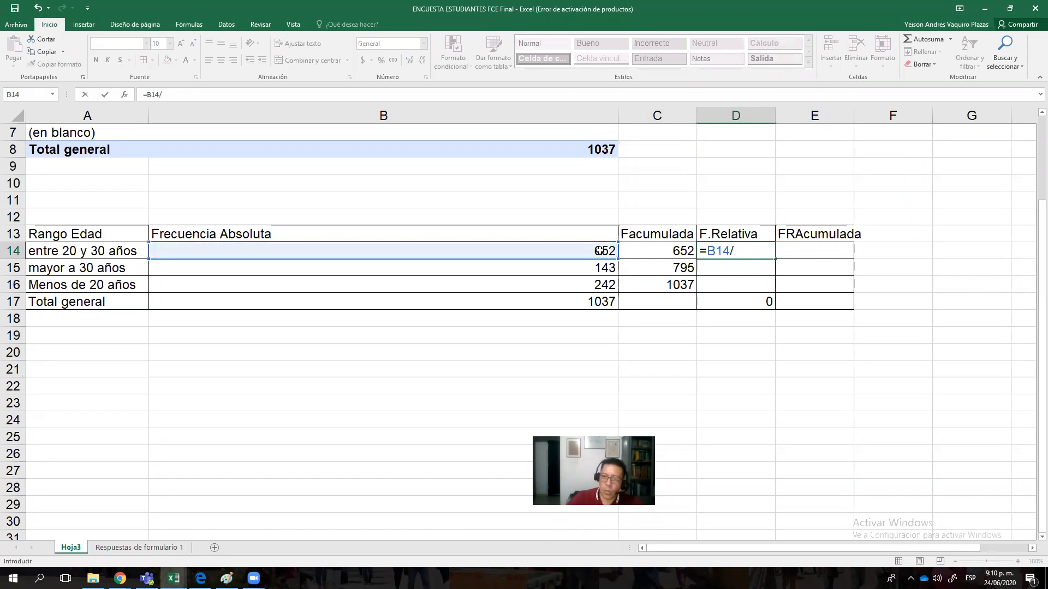
click(603, 302)
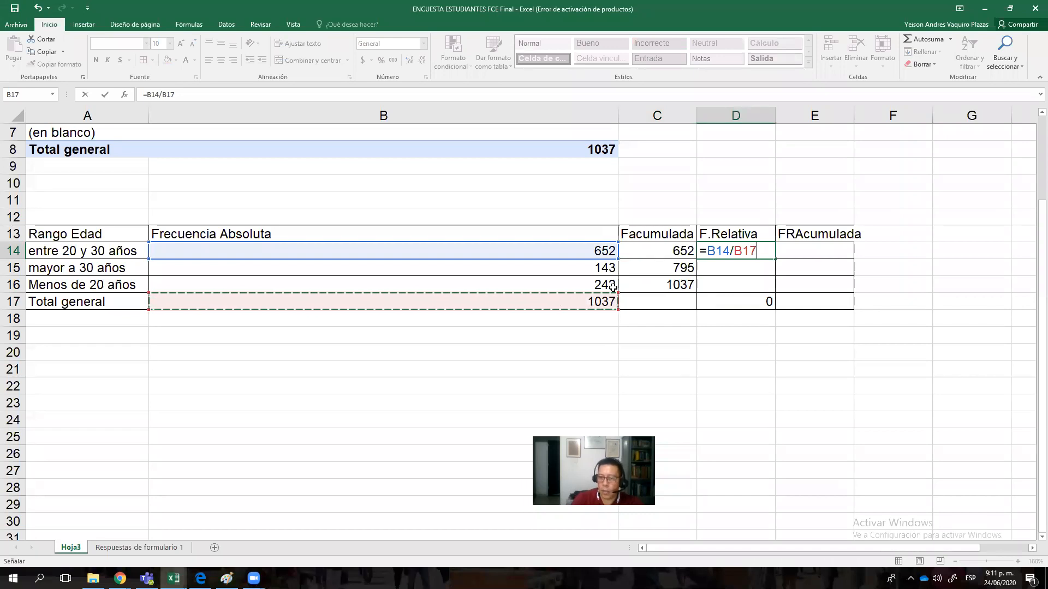
key(Return)
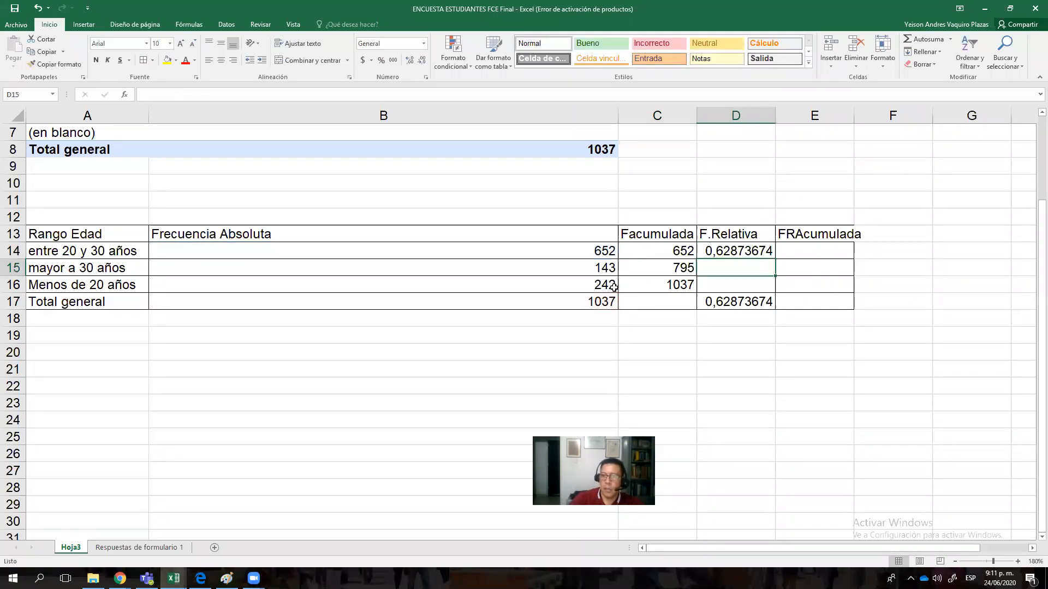
click(763, 253)
drag(775, 258, 766, 287)
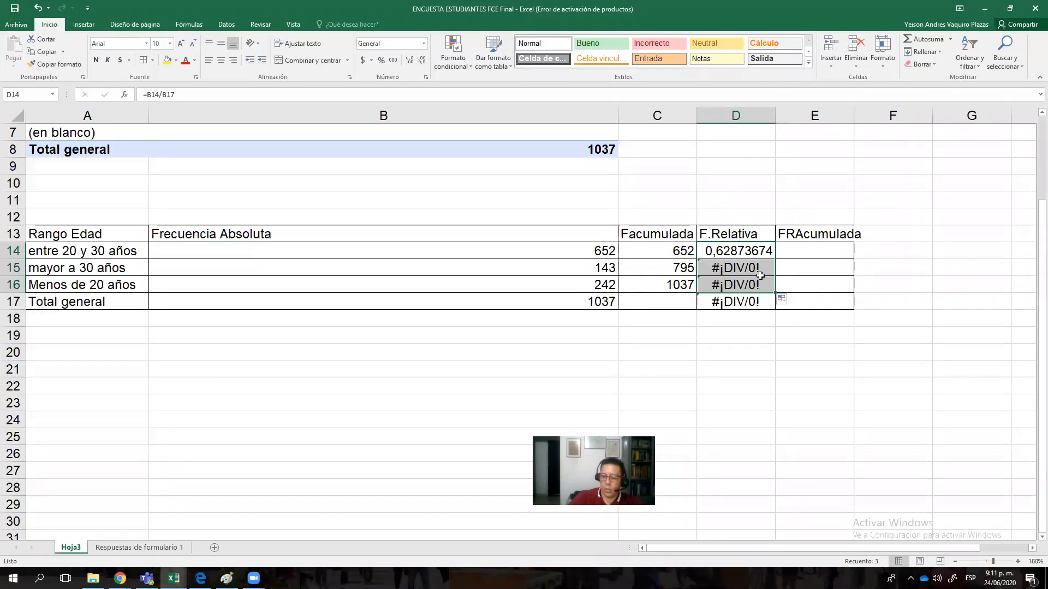
Step: Clear the relative frequencies in D14:D16 and their total in D17
key(Delete)
click(752, 300)
key(Delete)
Step: Calculate the first age range's relative frequency in D14 with an absolute reference to the total, =B14/$B$17
click(742, 254)
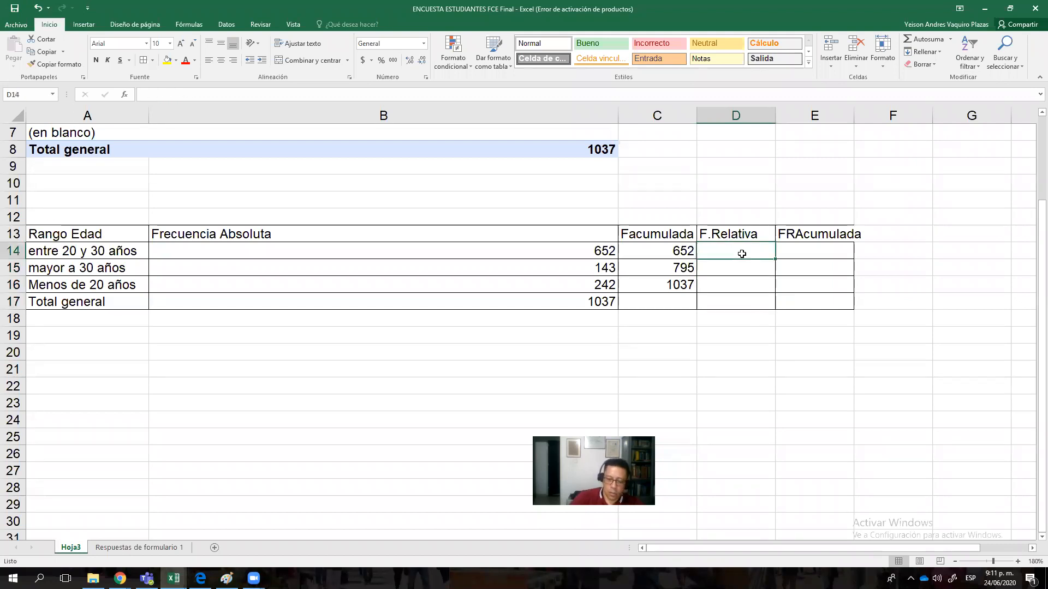
text(=)
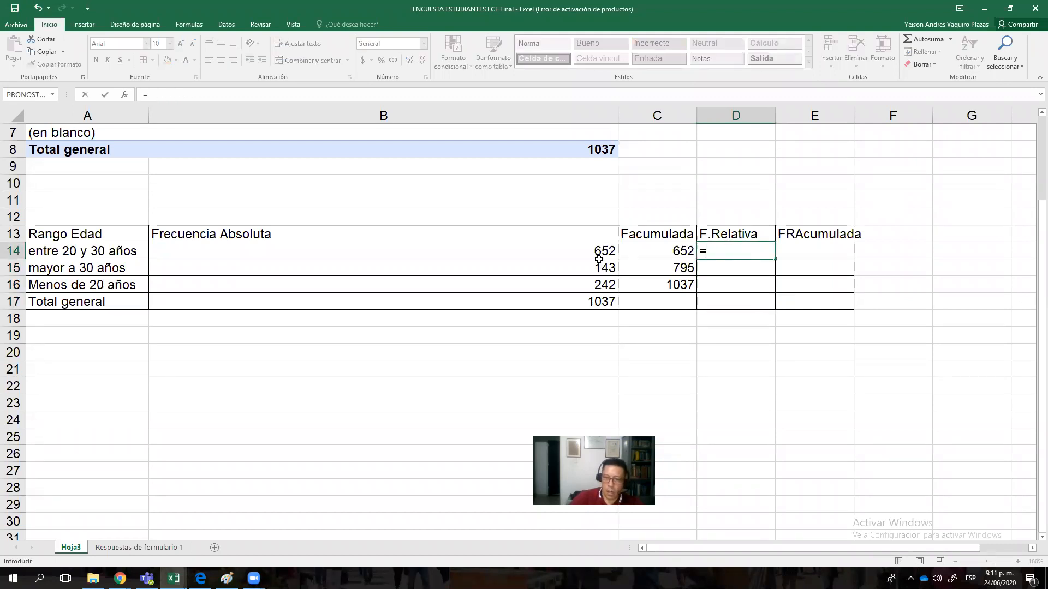
click(599, 251)
text(/)
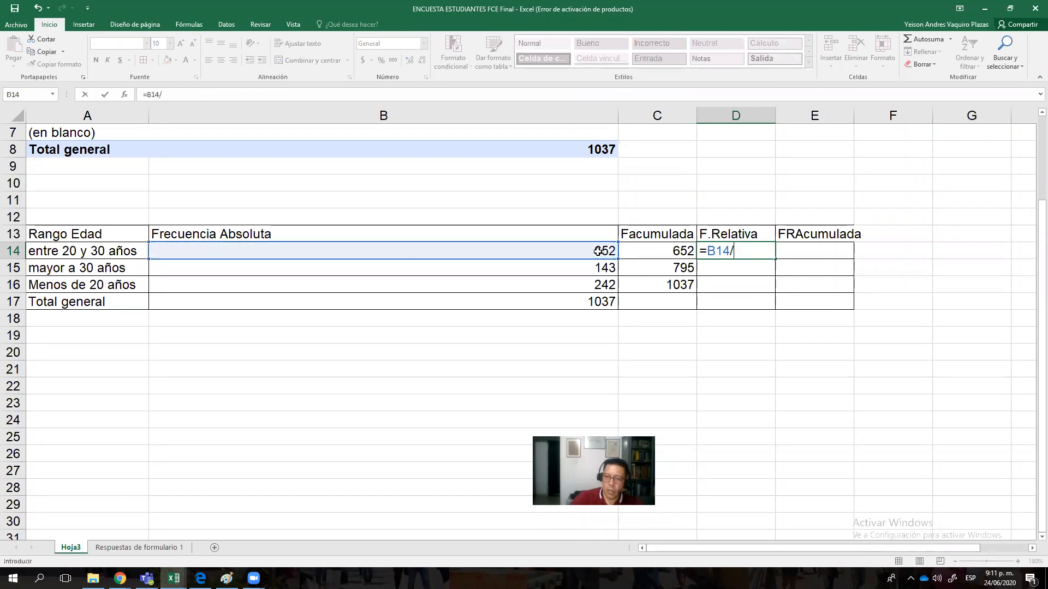
click(587, 303)
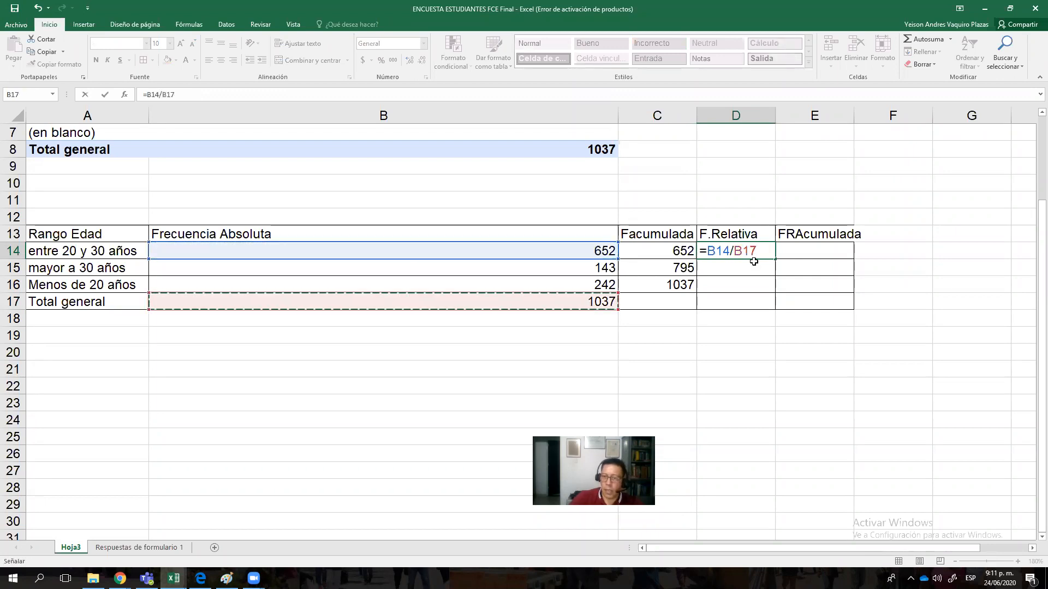
click(743, 251)
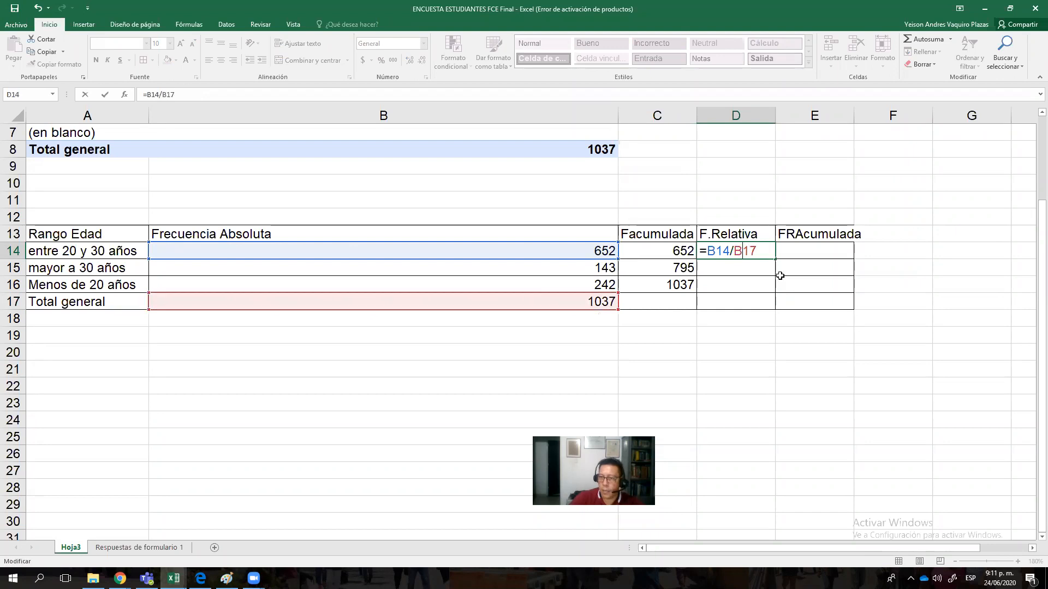
text($)
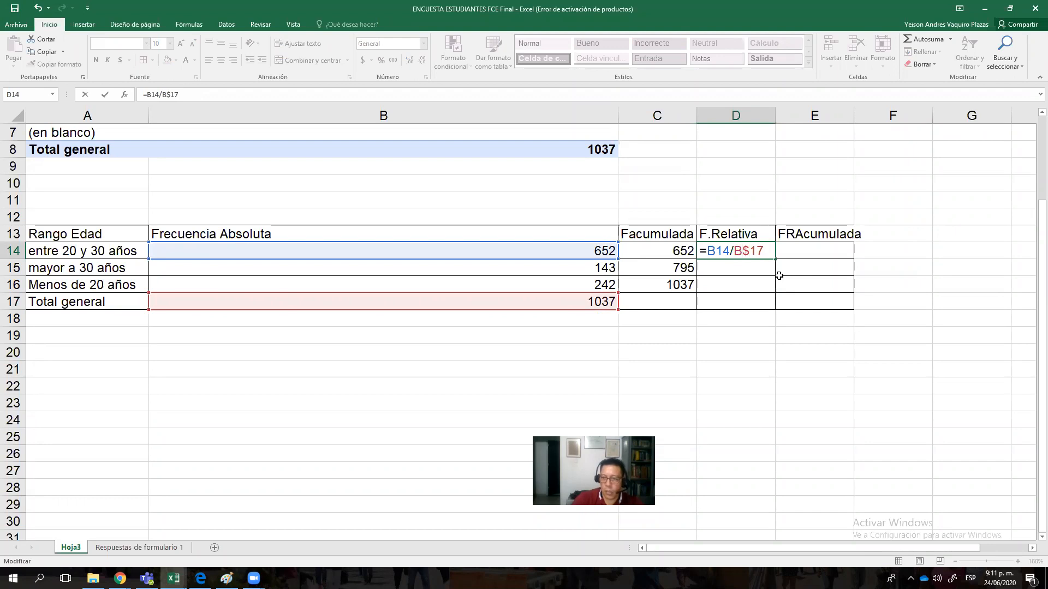
text($)
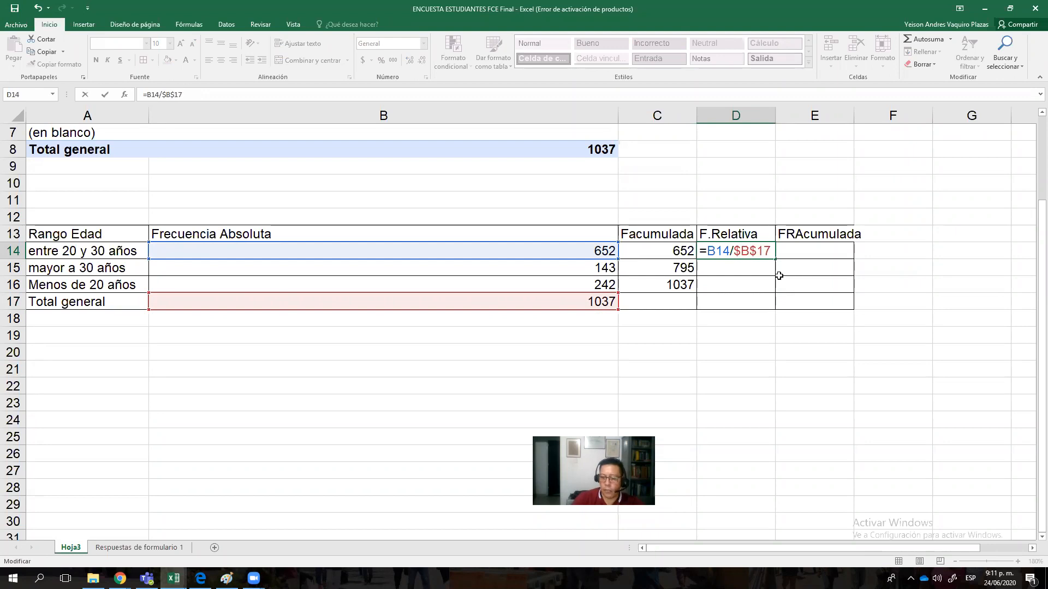
key(Return)
click(772, 253)
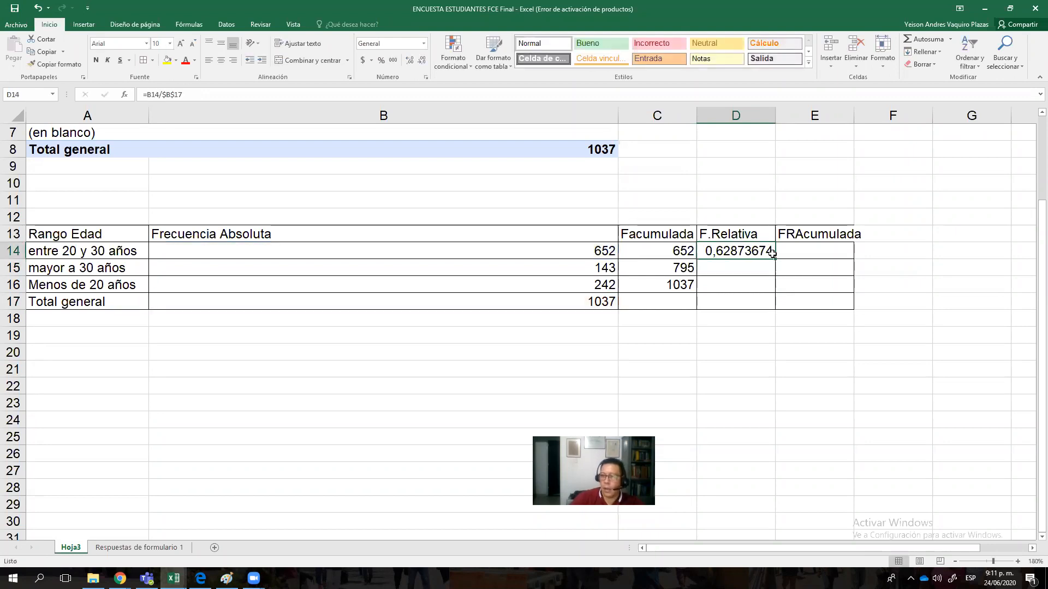
click(599, 302)
click(761, 253)
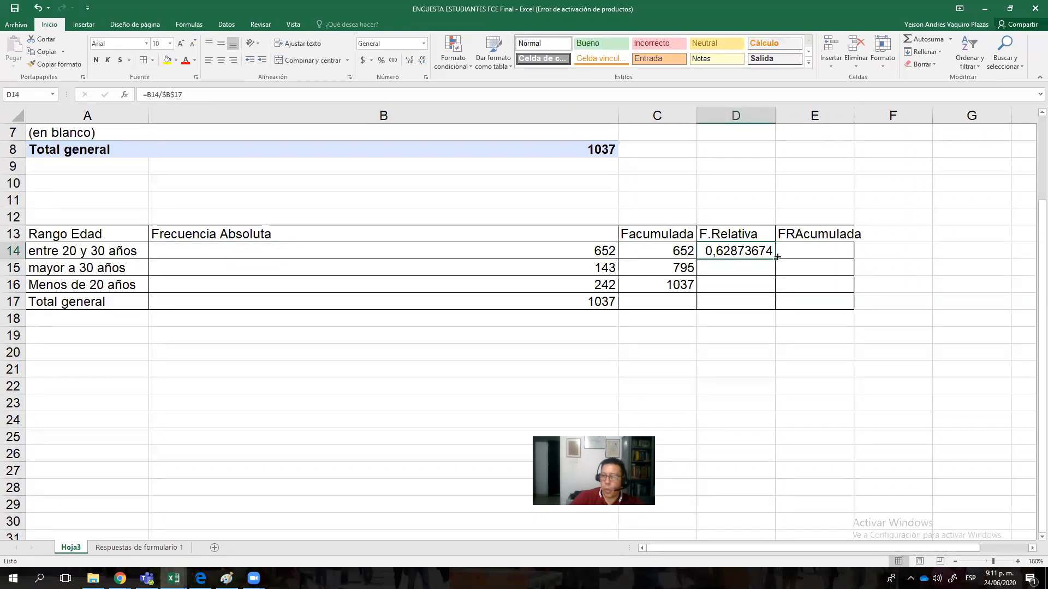
Step: Fill the relative frequency formula down from D14 to D16 and total the column in D17 with =SUMA(D14:D16)
drag(775, 261, 769, 295)
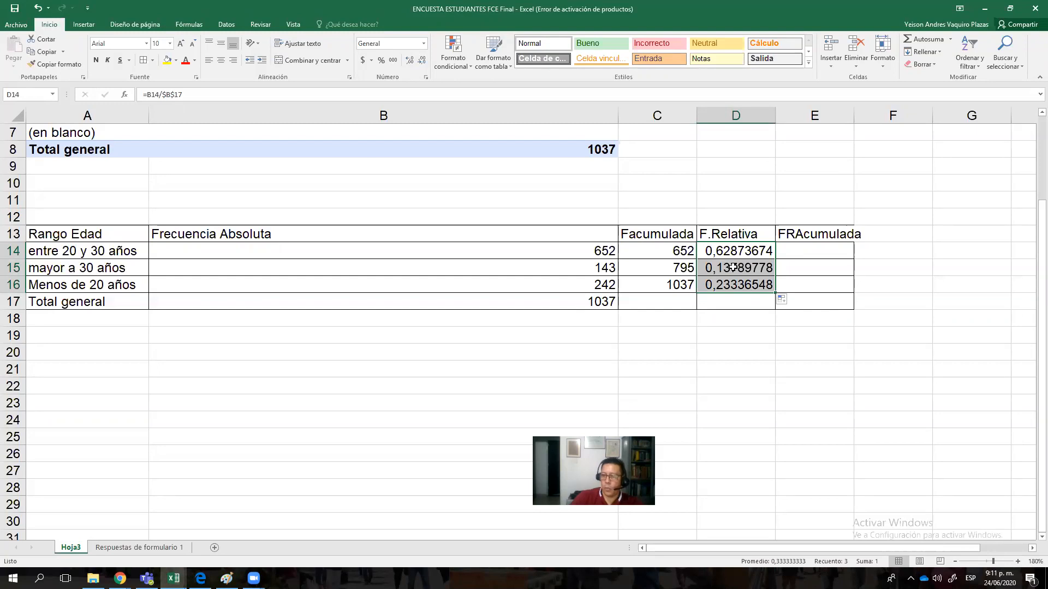
click(743, 305)
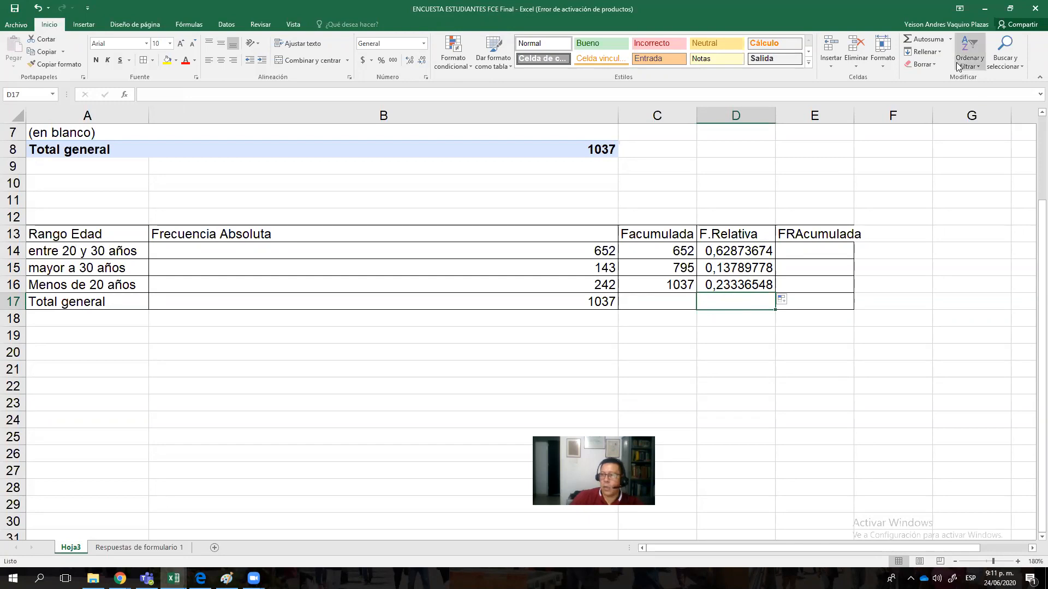
click(925, 40)
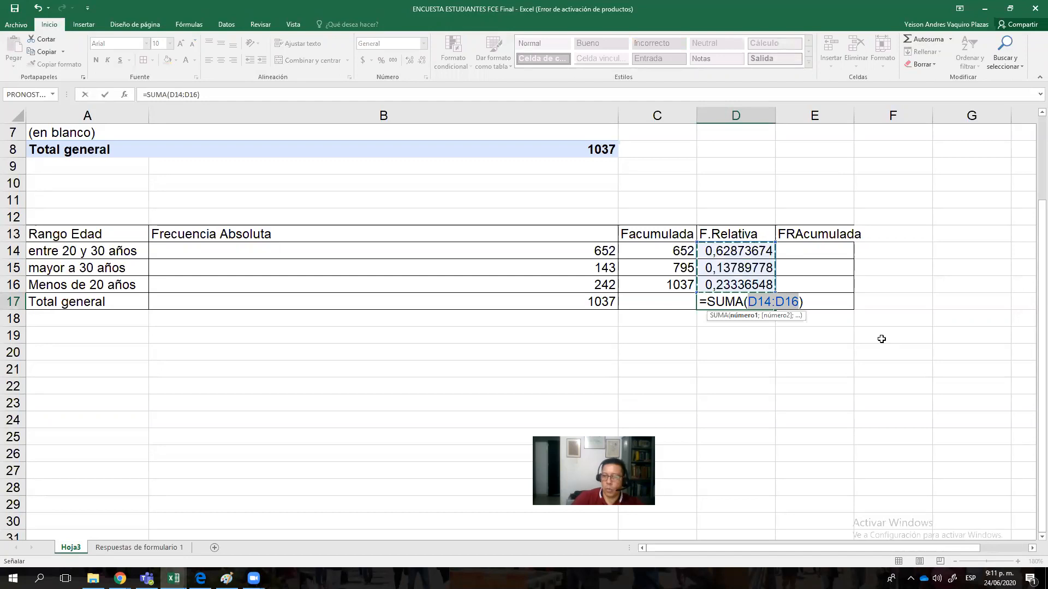
key(Return)
click(748, 298)
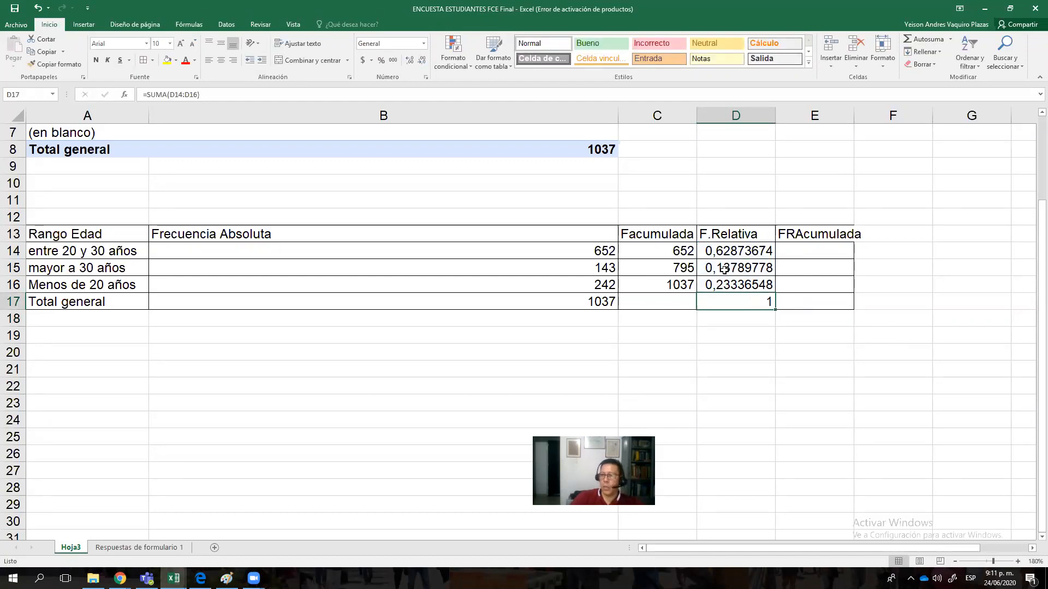
Step: Set the first cumulative relative frequency in E14 equal to the first relative frequency with =D14
click(831, 255)
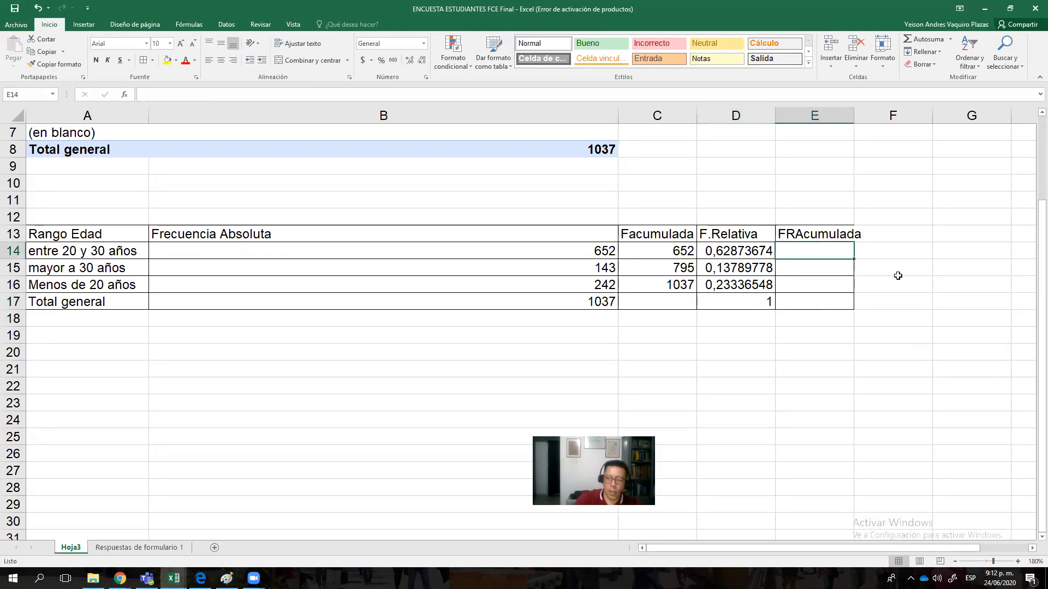
text(=)
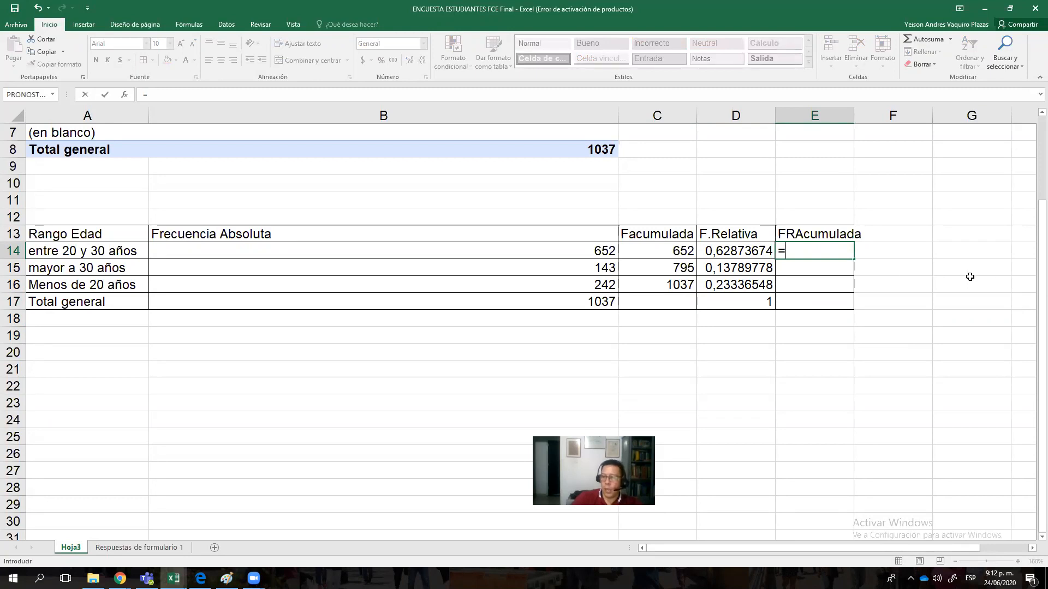
click(743, 251)
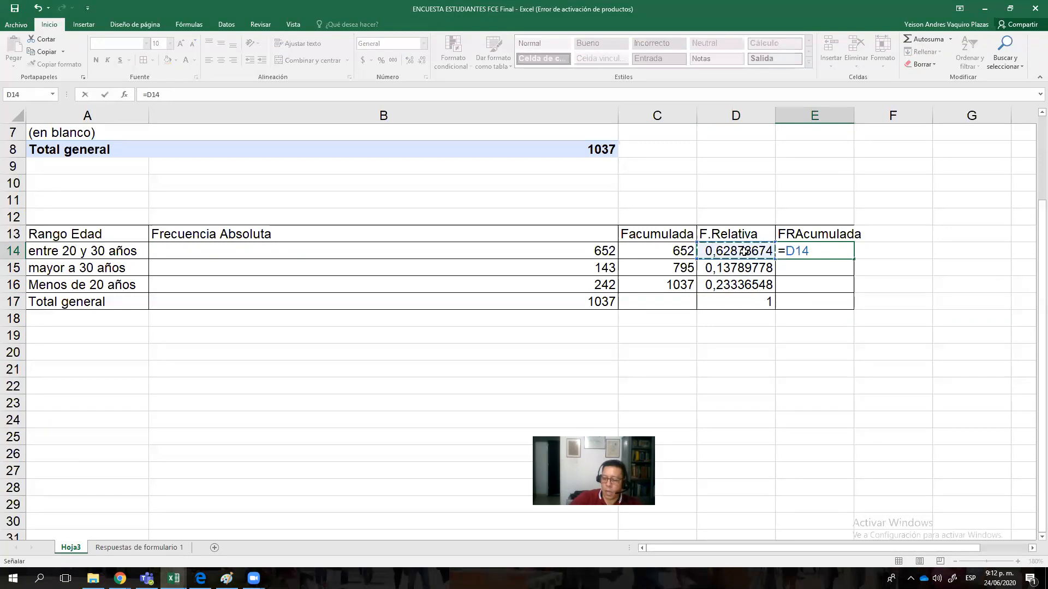
key(Return)
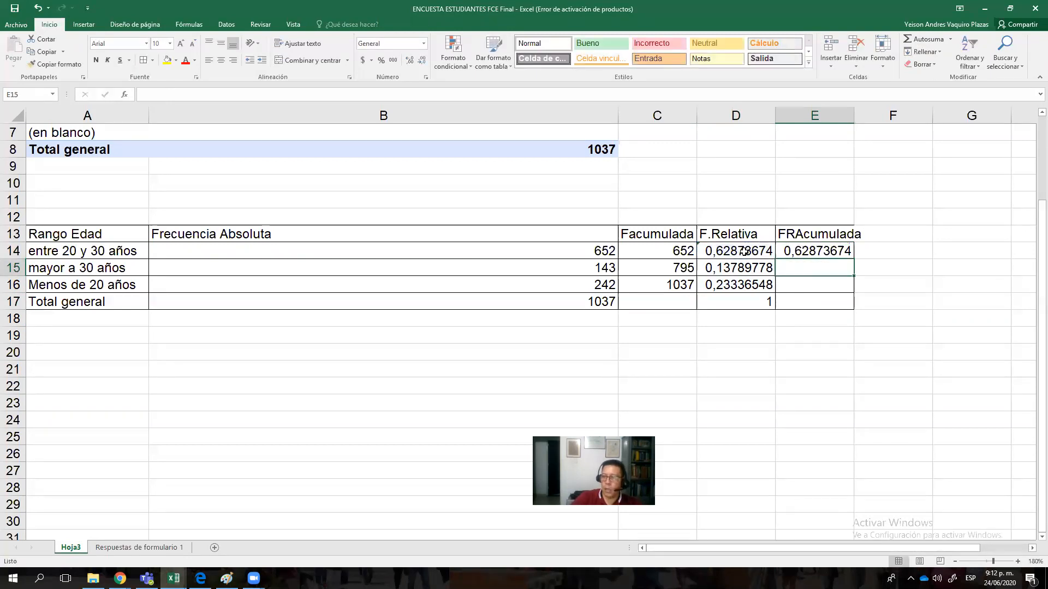
Step: Calculate the second cumulative relative frequency in E15 with =E14+D15 and fill the formula down to E16
text(=)
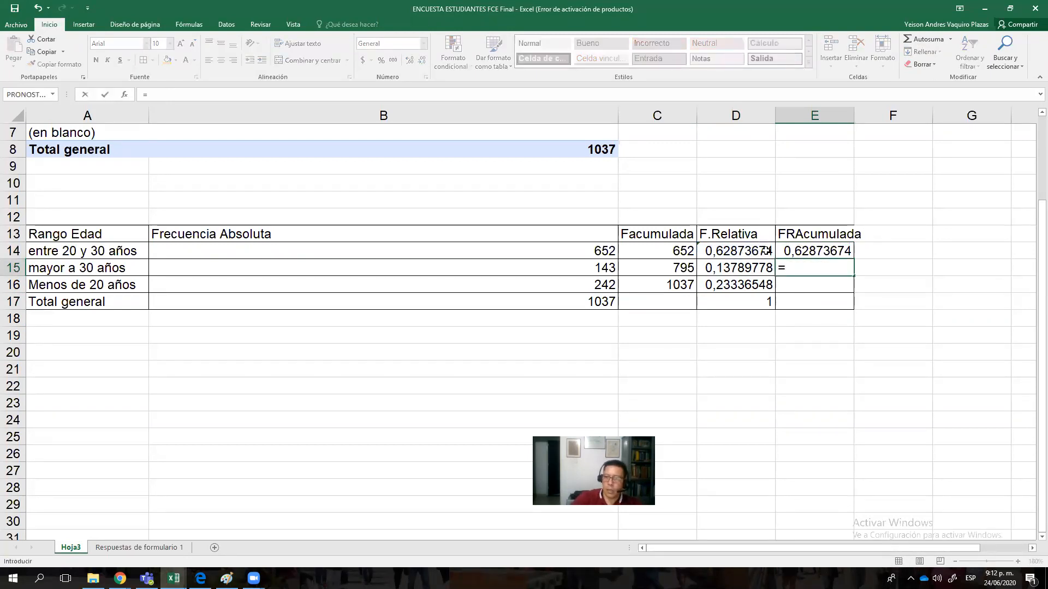
click(802, 251)
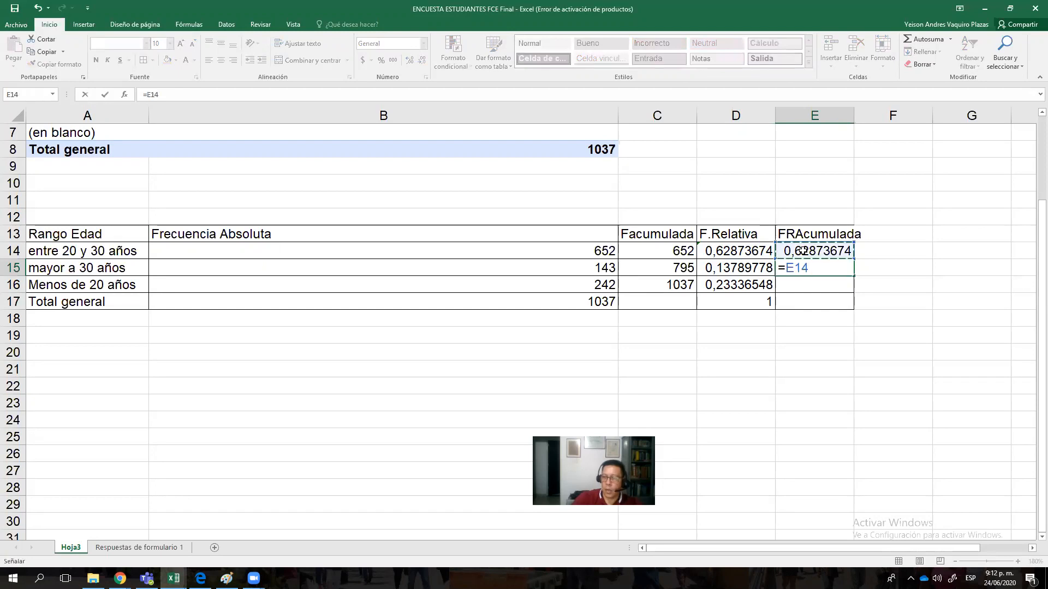
text(+)
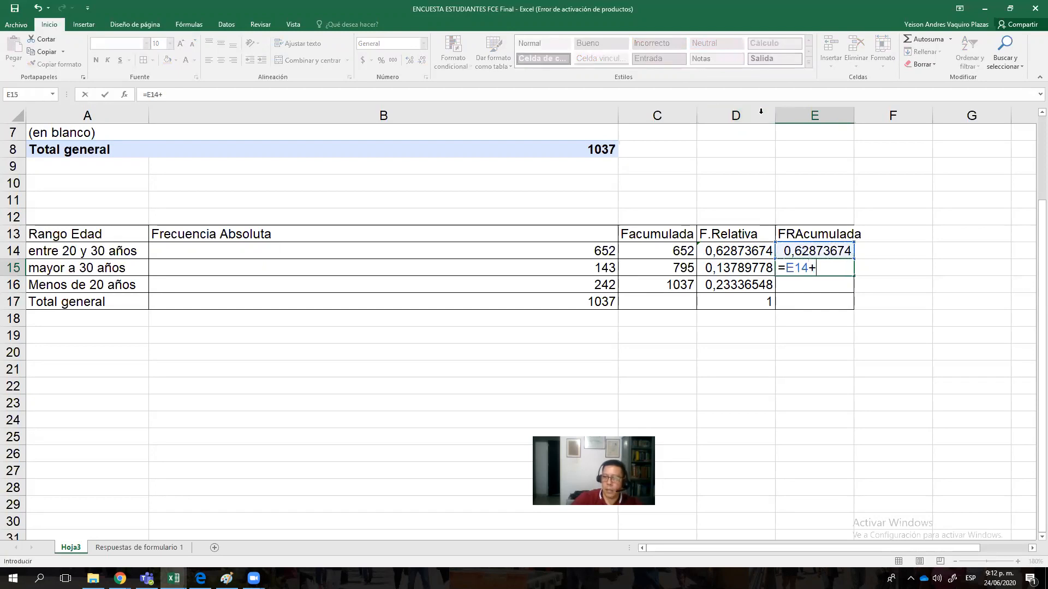
click(731, 270)
key(Return)
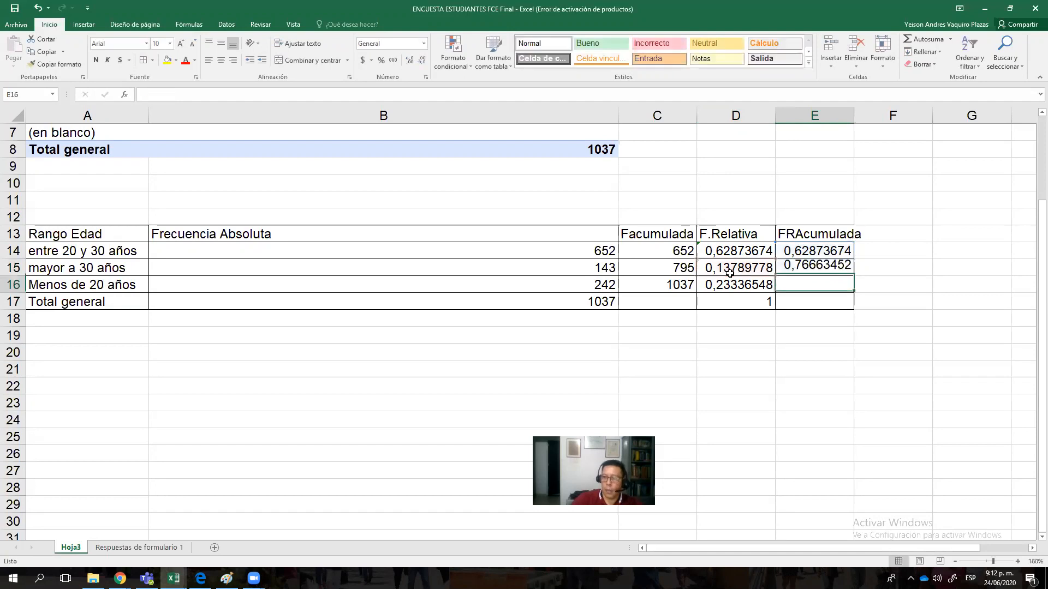
click(814, 269)
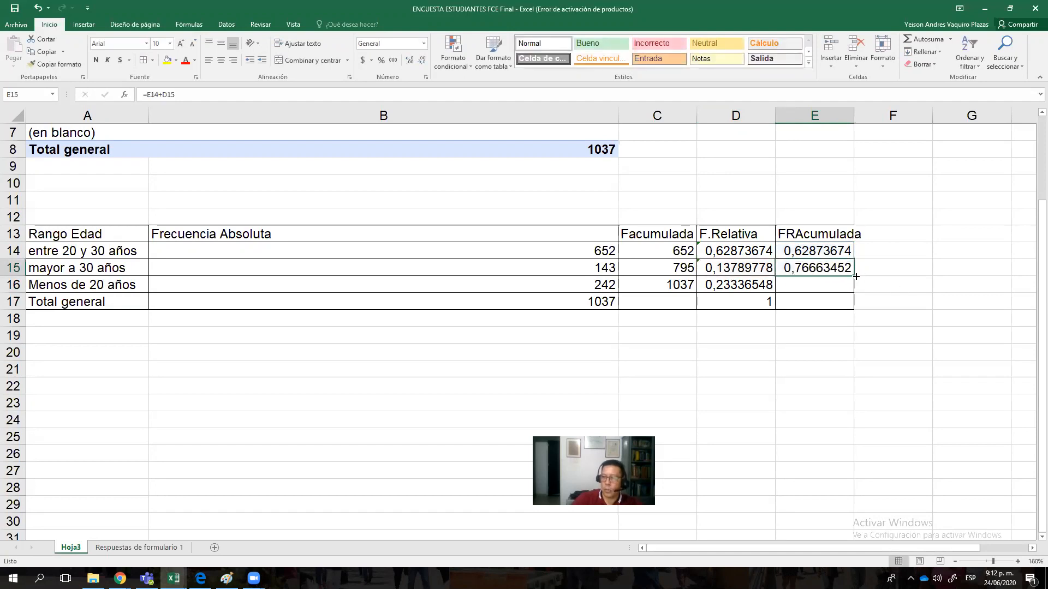
drag(852, 274, 852, 295)
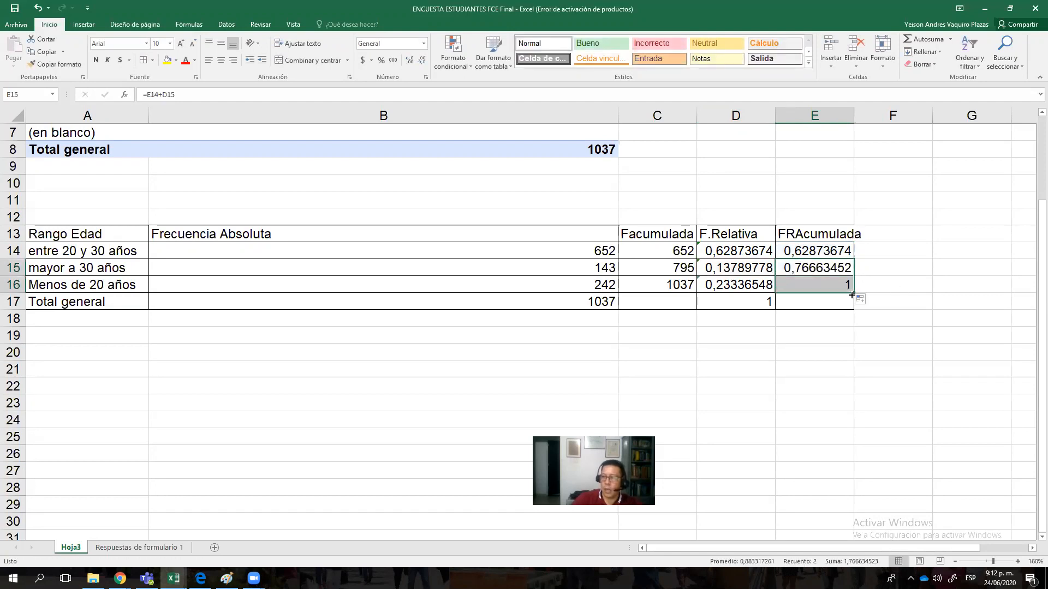
click(847, 285)
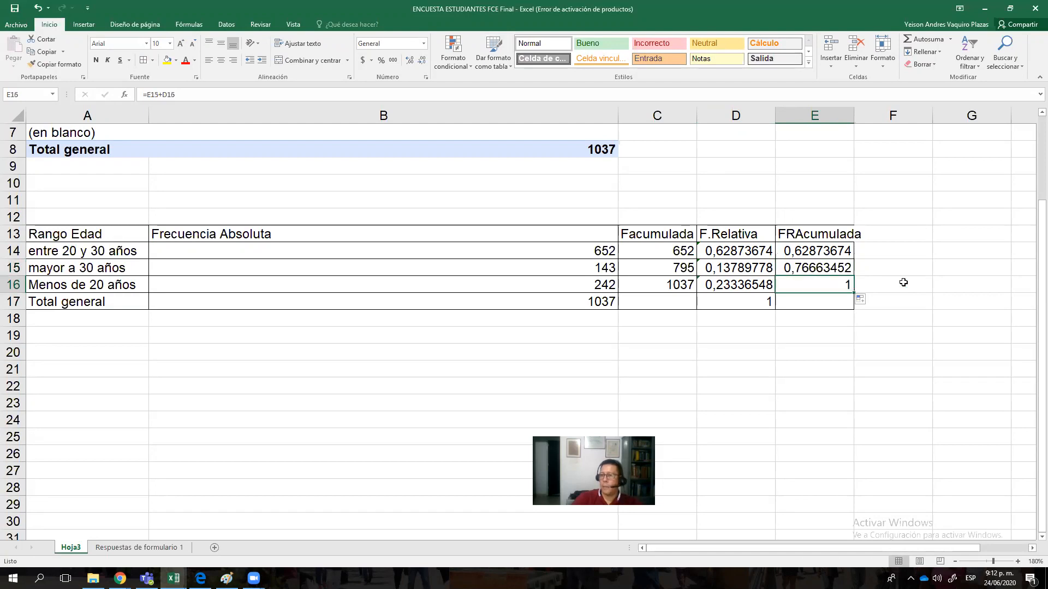
Step: Widen column E slightly so that the FRAcumulada heading fits inside the table
drag(111, 236, 830, 297)
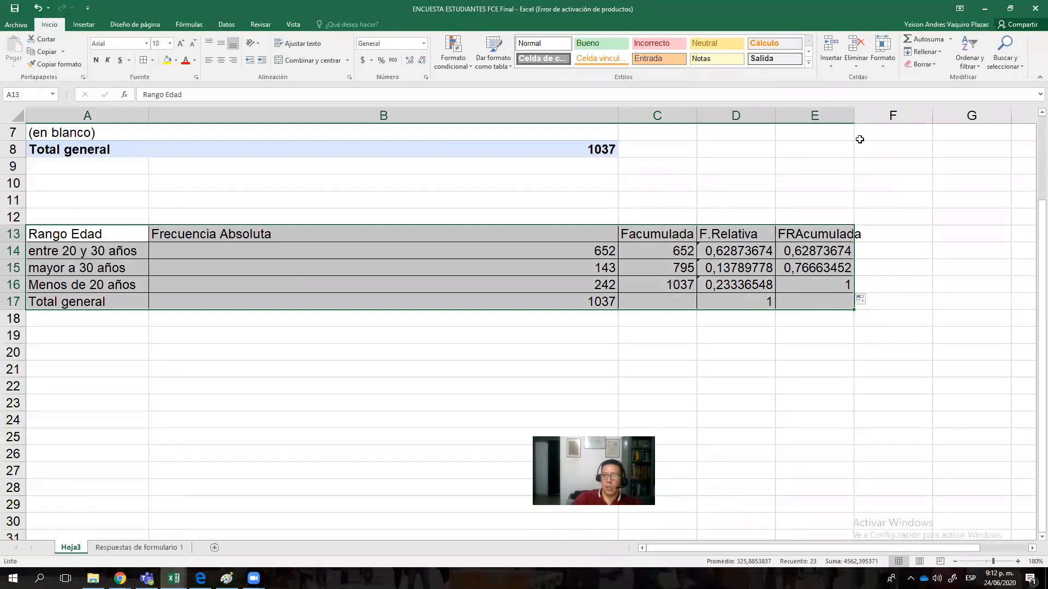
drag(854, 116, 864, 116)
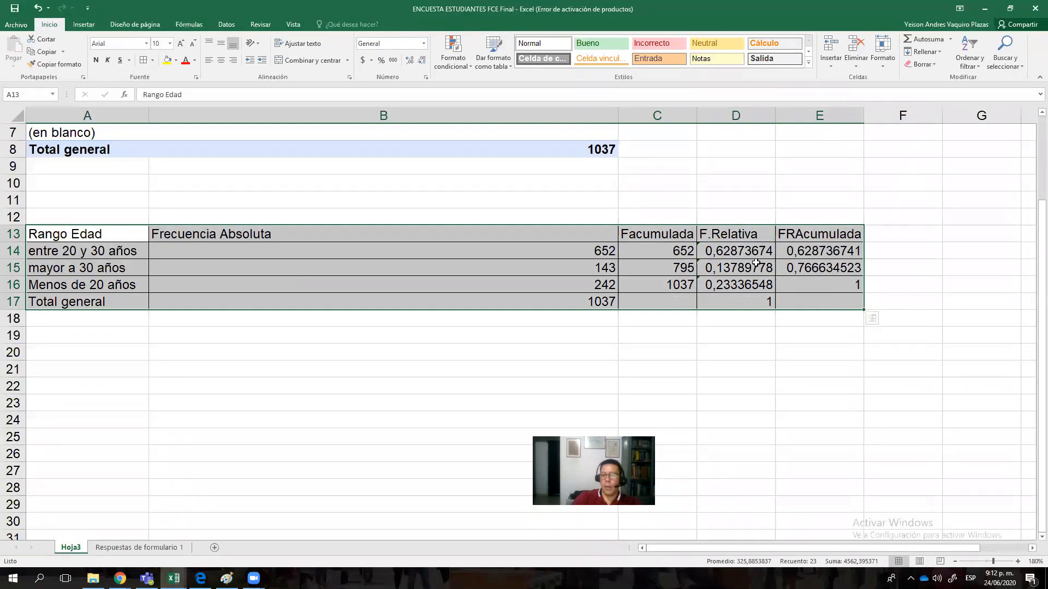
click(803, 341)
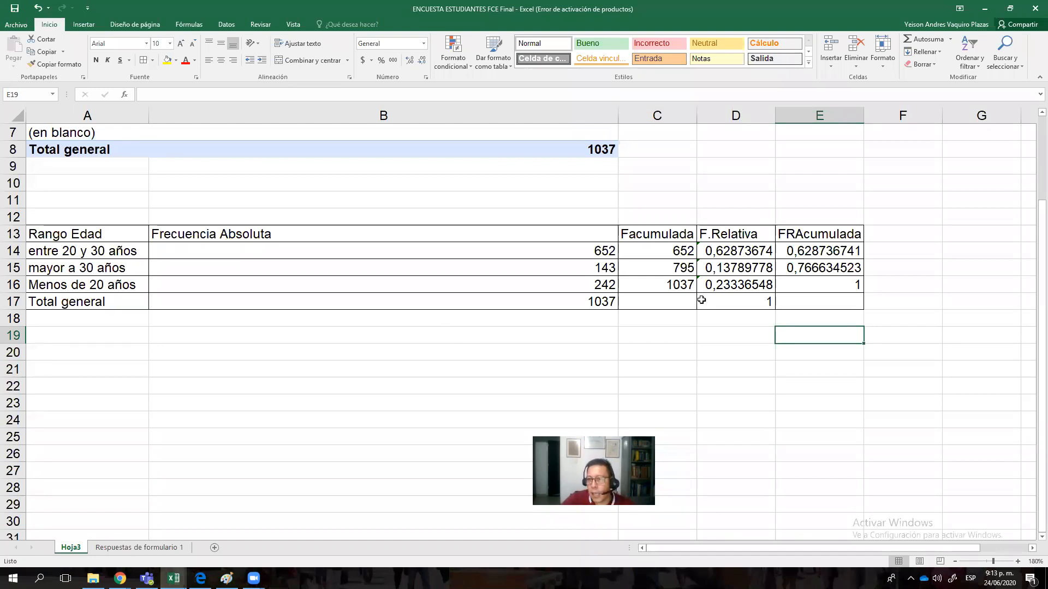
Step: Format the relative frequencies in D14:D16 with the Número category and two decimal places
drag(742, 250, 746, 281)
right_click(754, 256)
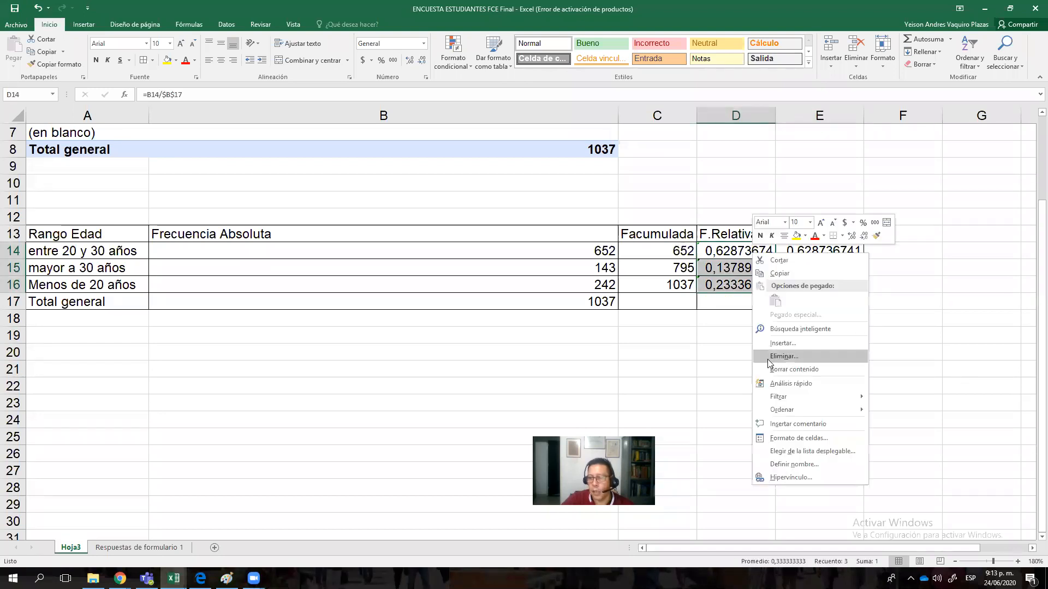
click(790, 437)
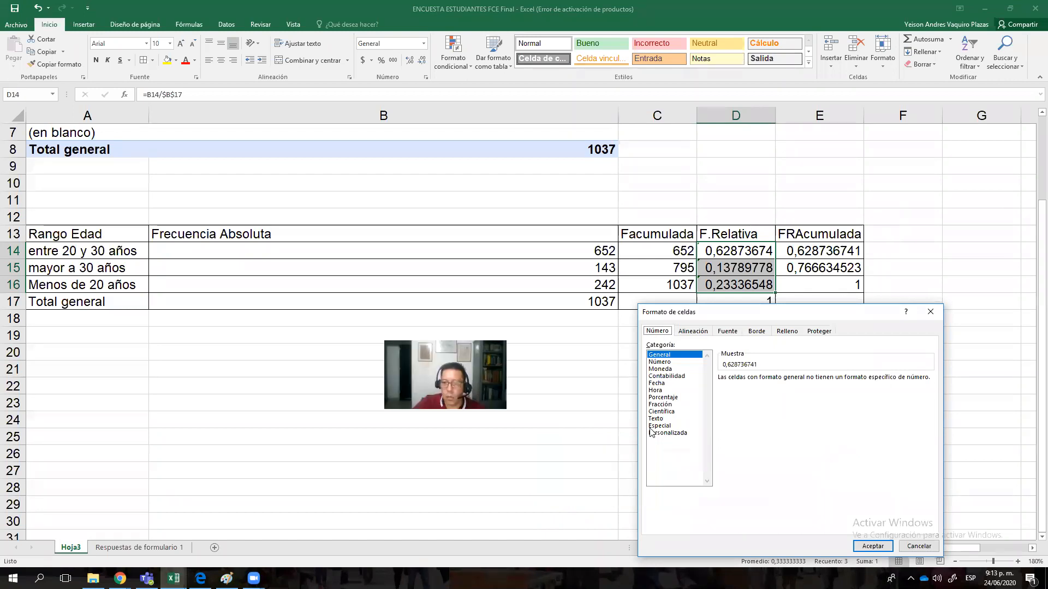
click(659, 362)
click(809, 381)
click(809, 381)
click(809, 376)
click(809, 376)
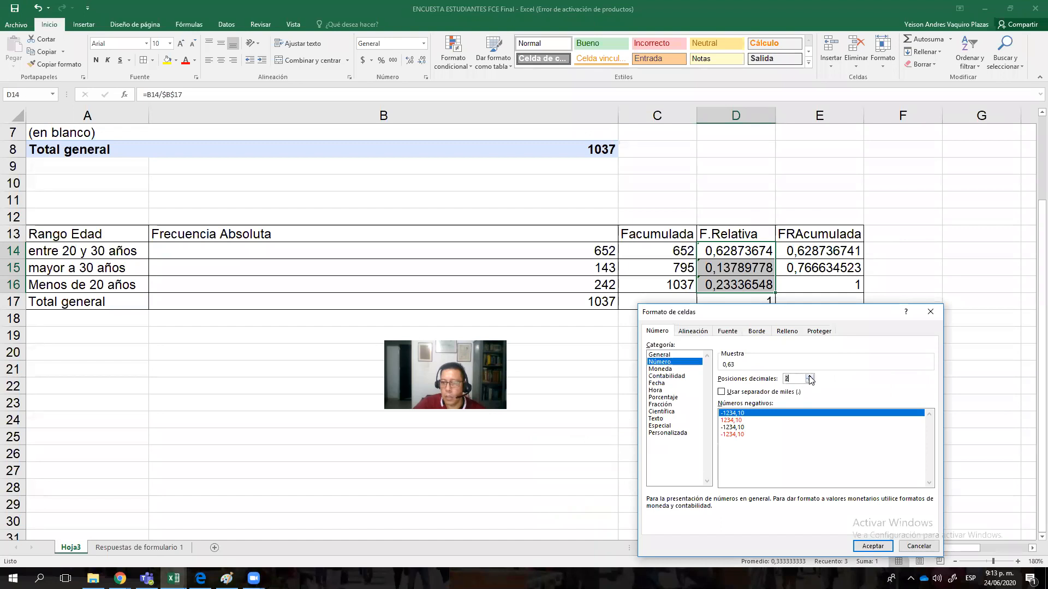
click(872, 546)
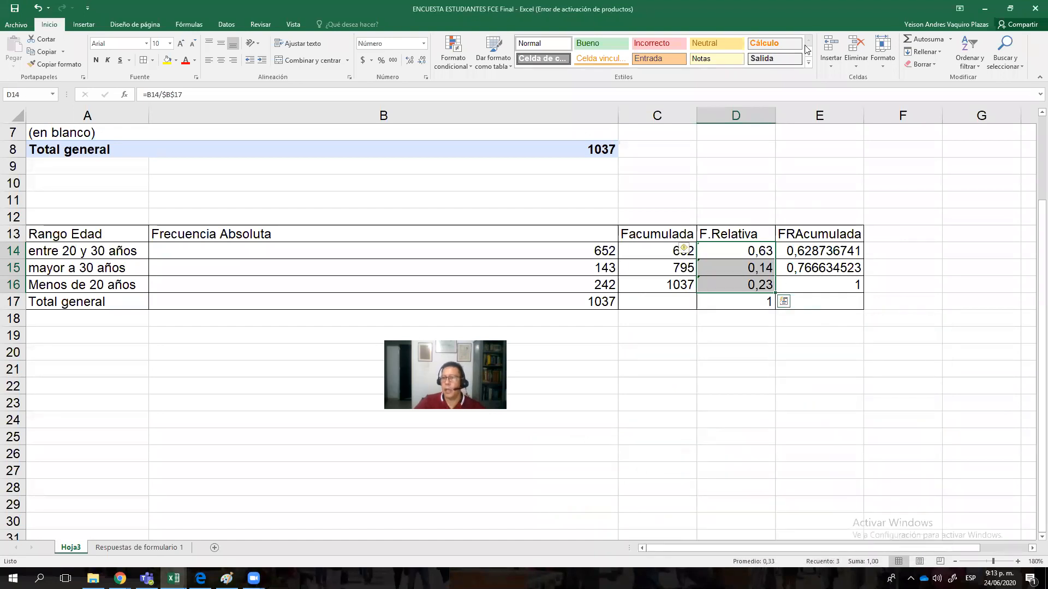
Step: Narrow column D slightly to suit the shortened relative frequencies
mouse_move(775, 115)
mouse_down()
mouse_move(710, 120)
mouse_move(766, 111)
mouse_up()
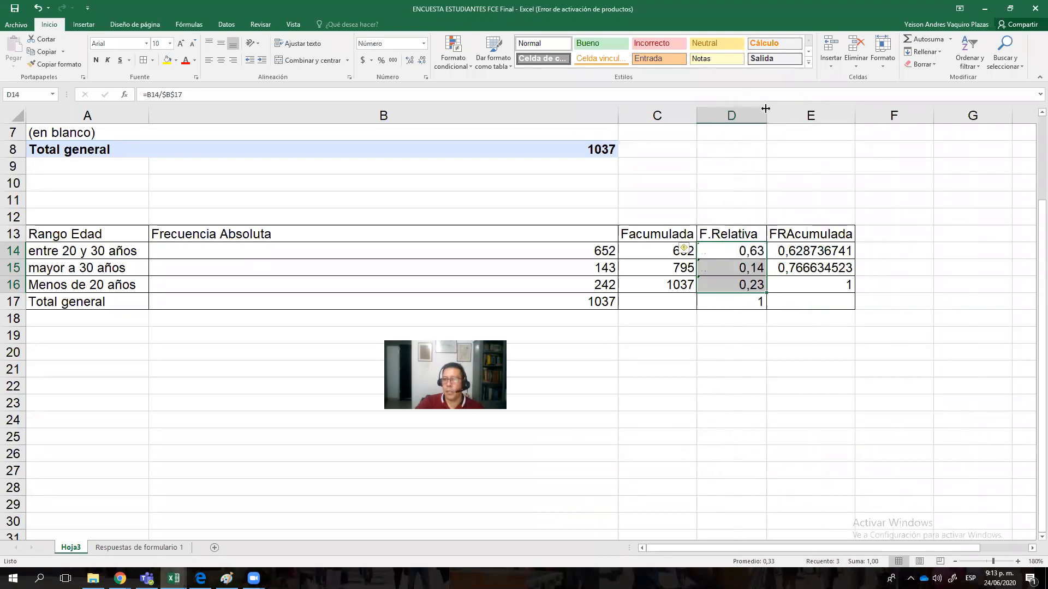
click(747, 252)
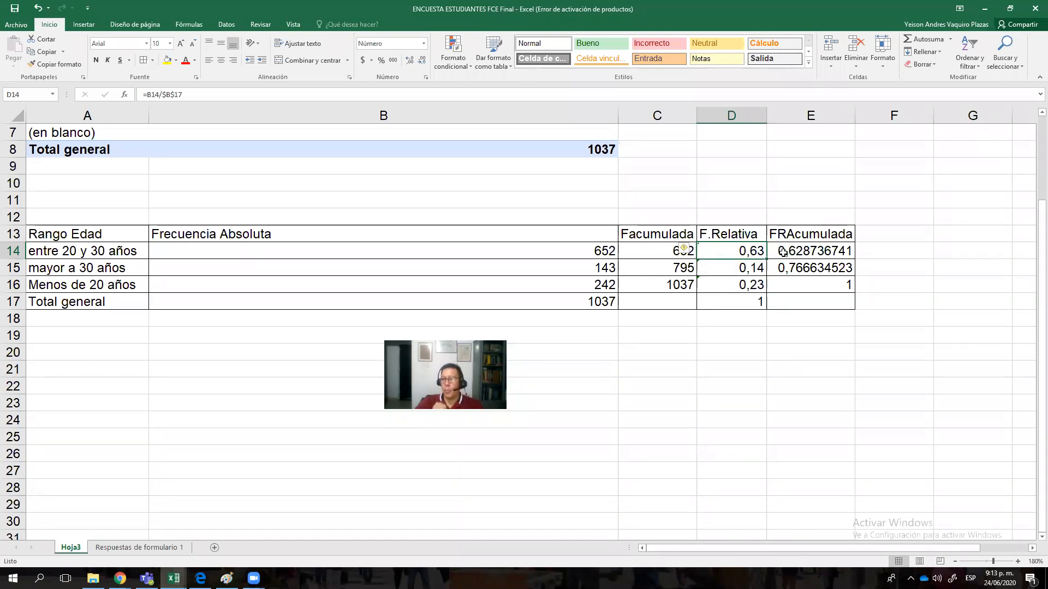
click(759, 369)
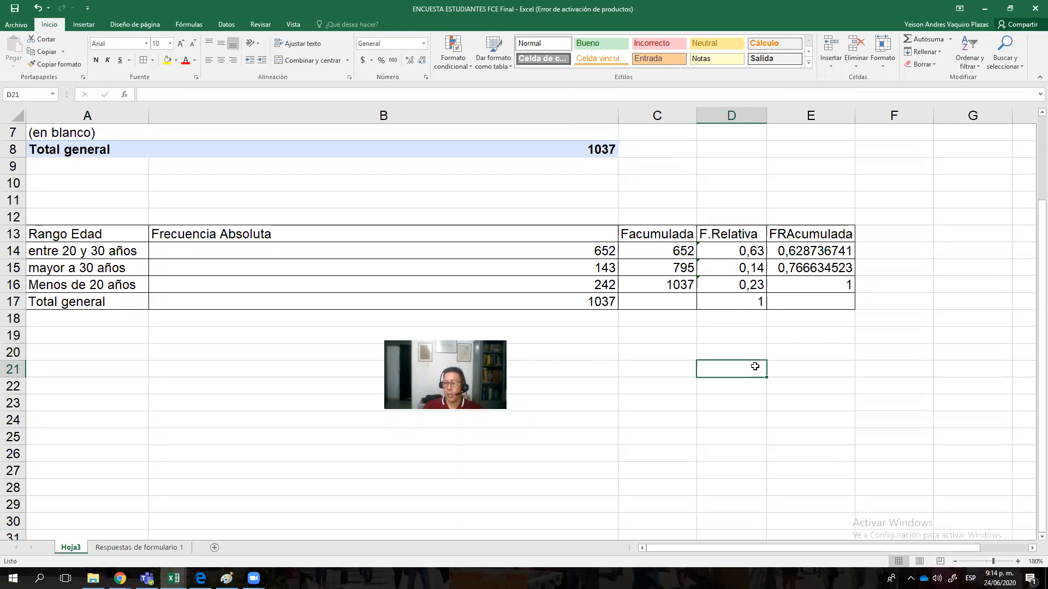
Step: Add a note row below the table with proporción in C21, 0 in D21 and 1 in E21
click(671, 373)
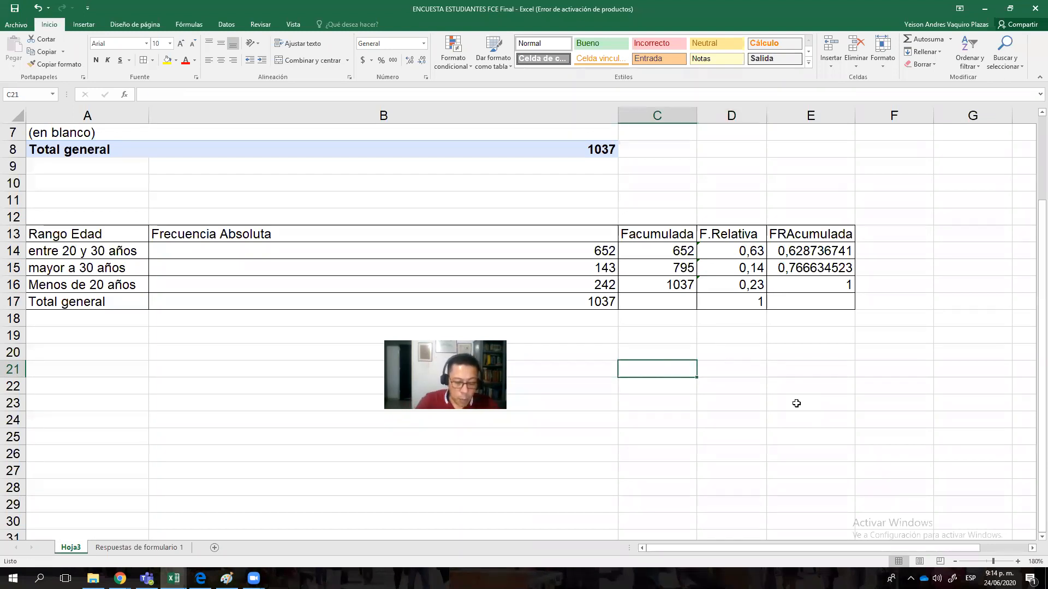
text(Pro)
key(BackSpace)
text(ob)
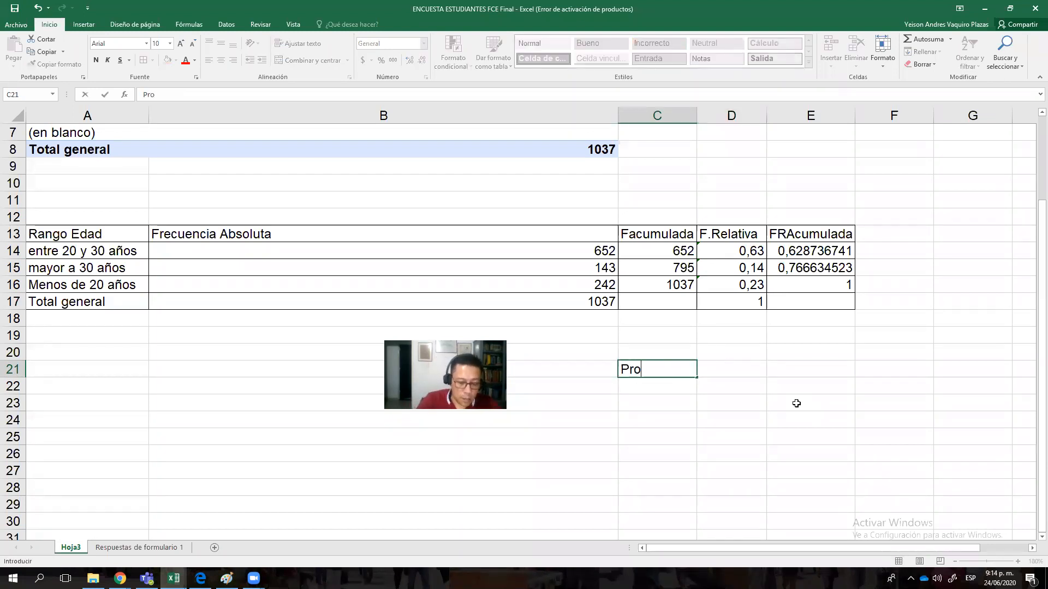
key(BackSpace)
key(BackSpace)
key(BackSpace)
text(ro)
key(BackSpace)
key(BackSpace)
key(BackSpace)
text(proporción)
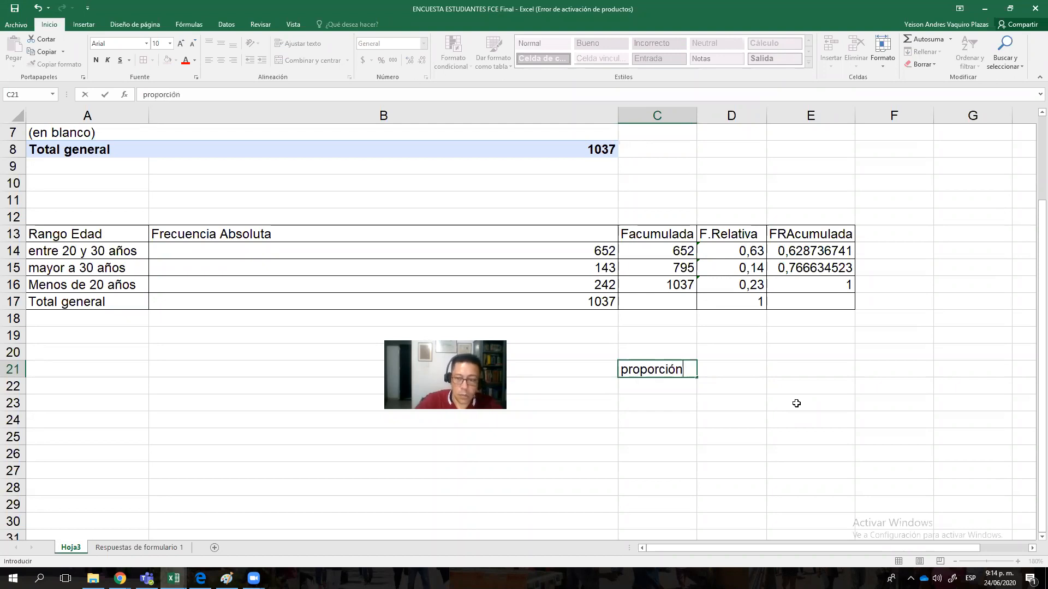
key(Tab)
text(0)
key(Tab)
text(1)
key(Tab)
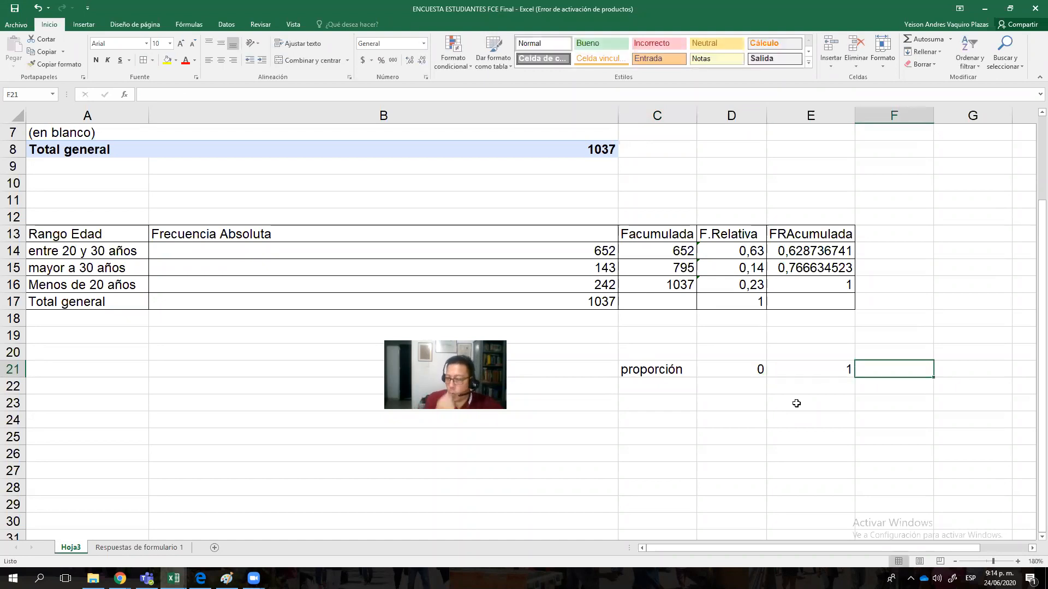
Step: Examine the age table's relative total, last cumulative relative frequency, cumulative frequencies in column C and first age range
click(724, 303)
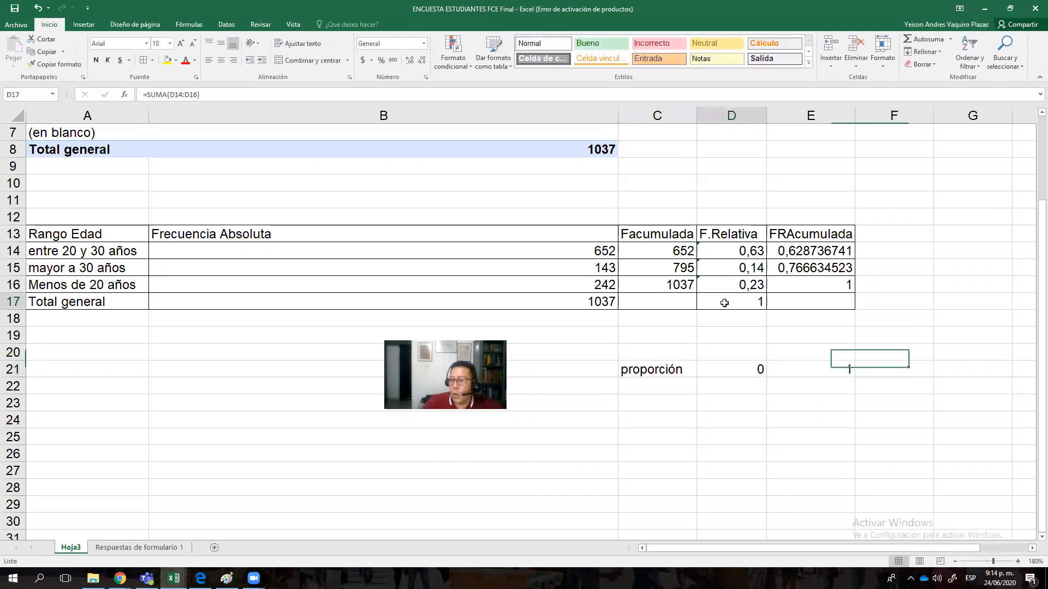
click(816, 284)
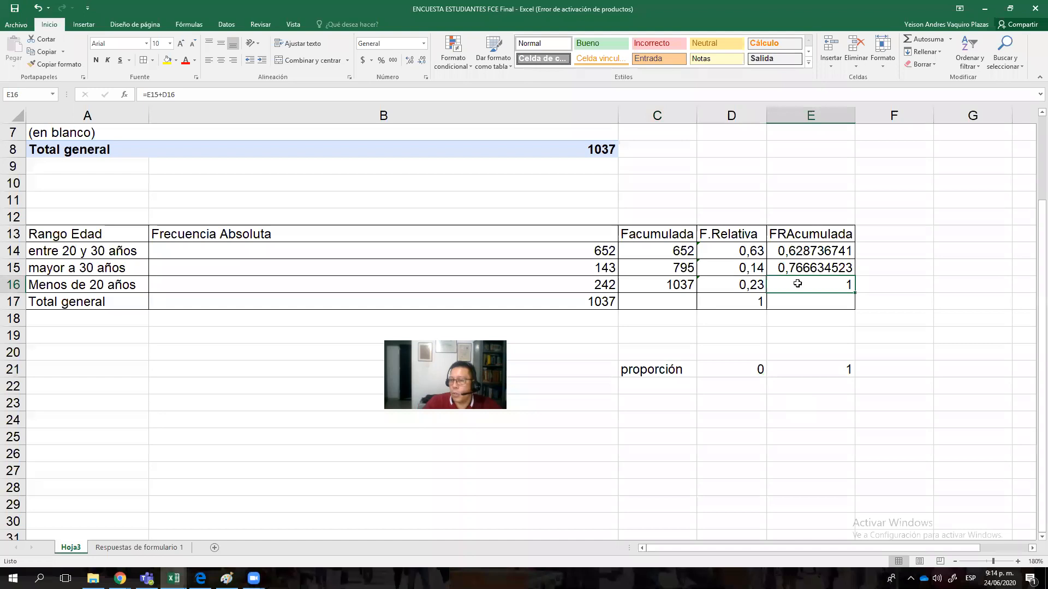
click(751, 303)
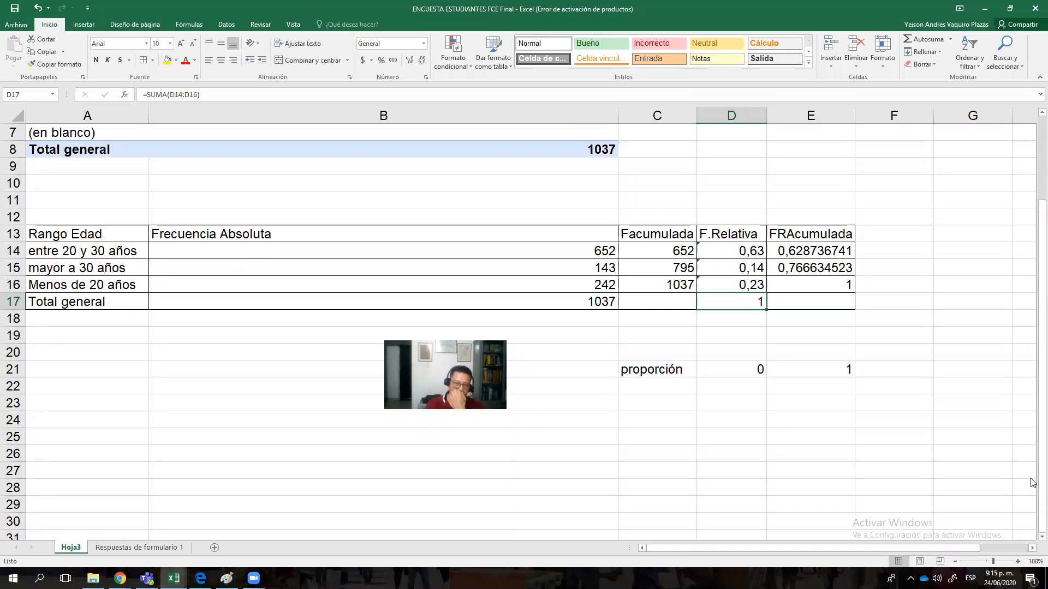
scroll(563, 479, down, 1)
drag(590, 203, 614, 234)
click(670, 232)
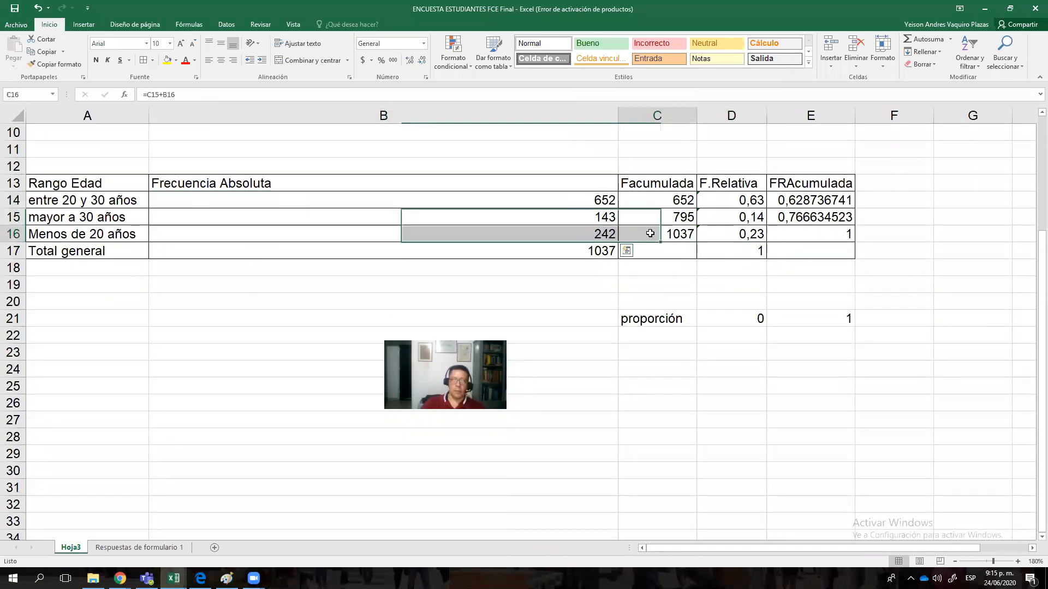
click(655, 218)
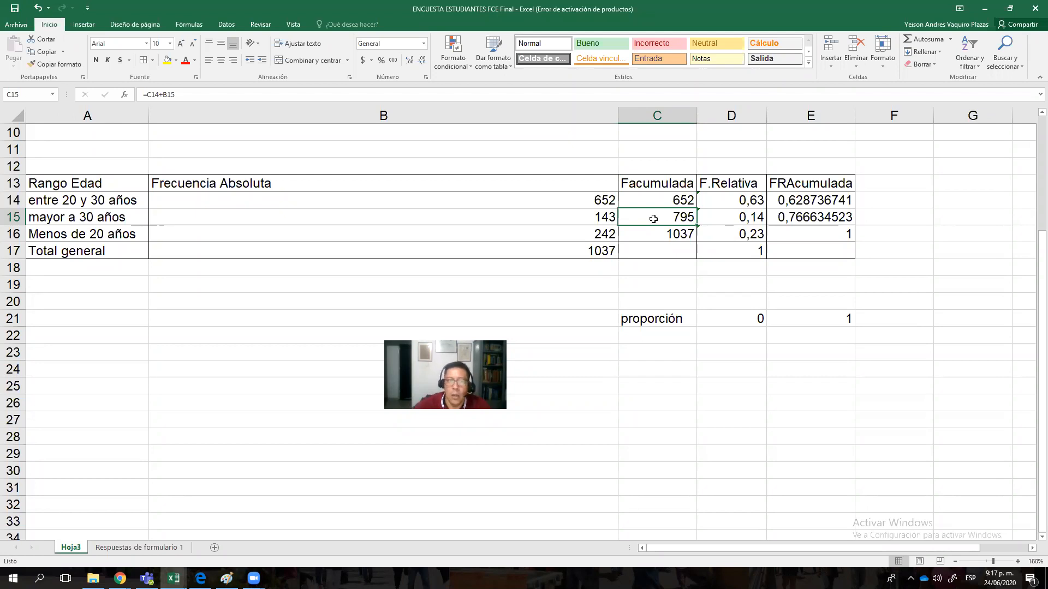
click(126, 197)
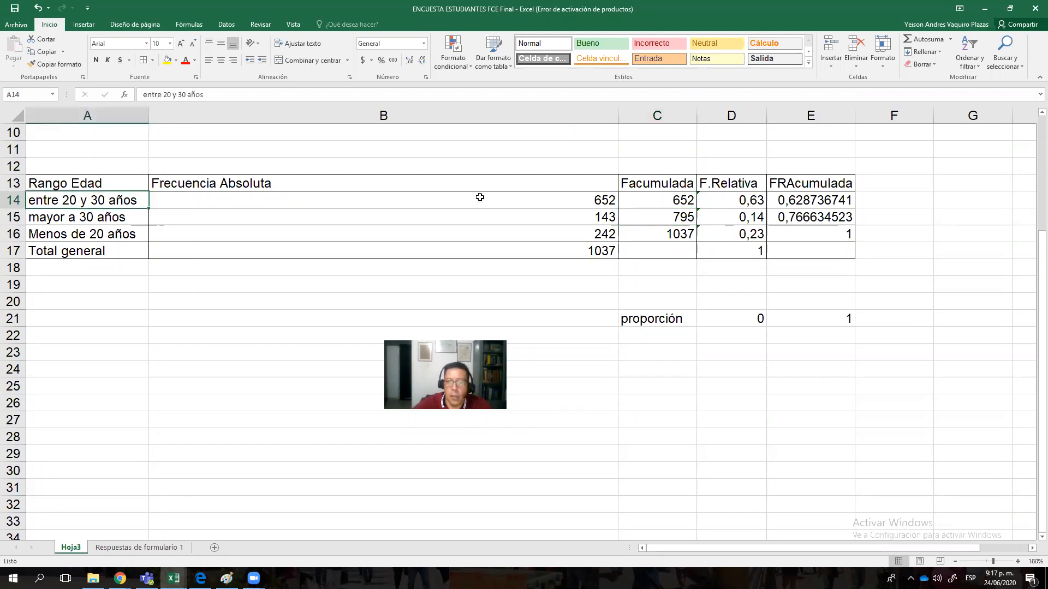
Step: Examine the absolute and relative frequencies in rows 14 to 16 of the age table, range by range
click(513, 200)
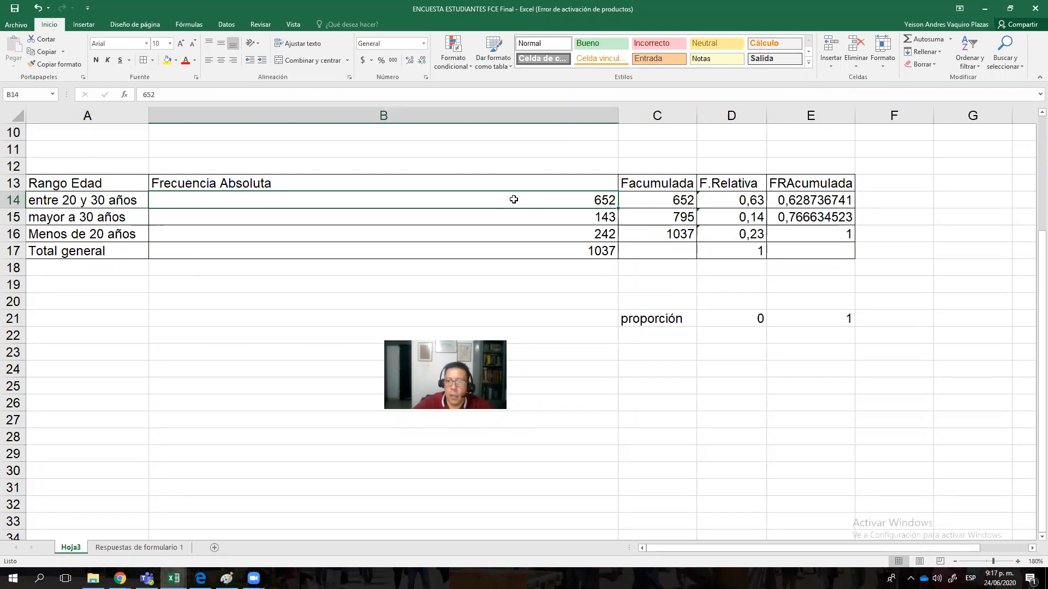
click(756, 202)
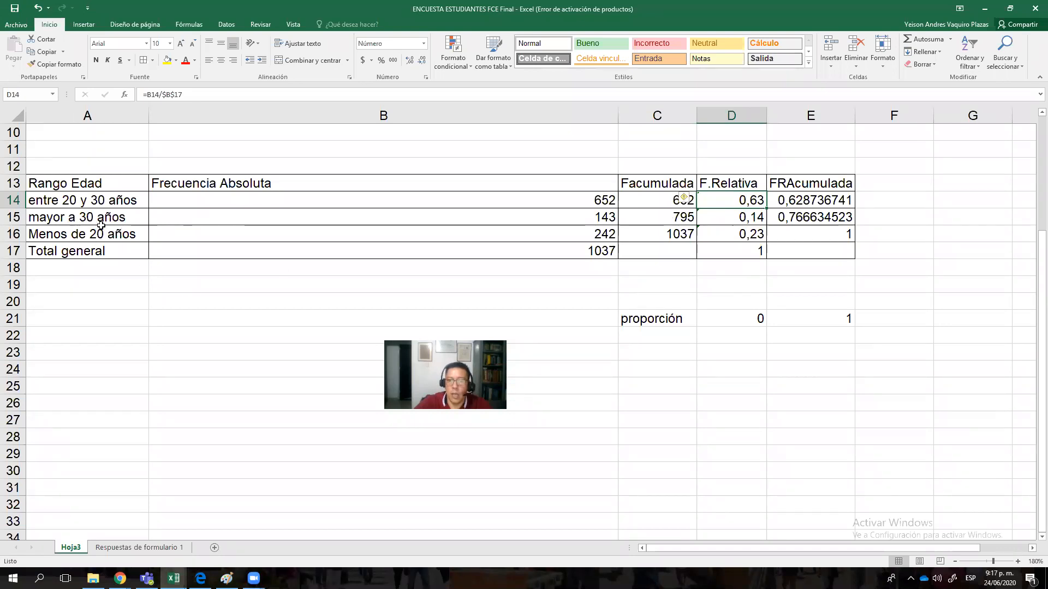
click(68, 200)
click(98, 239)
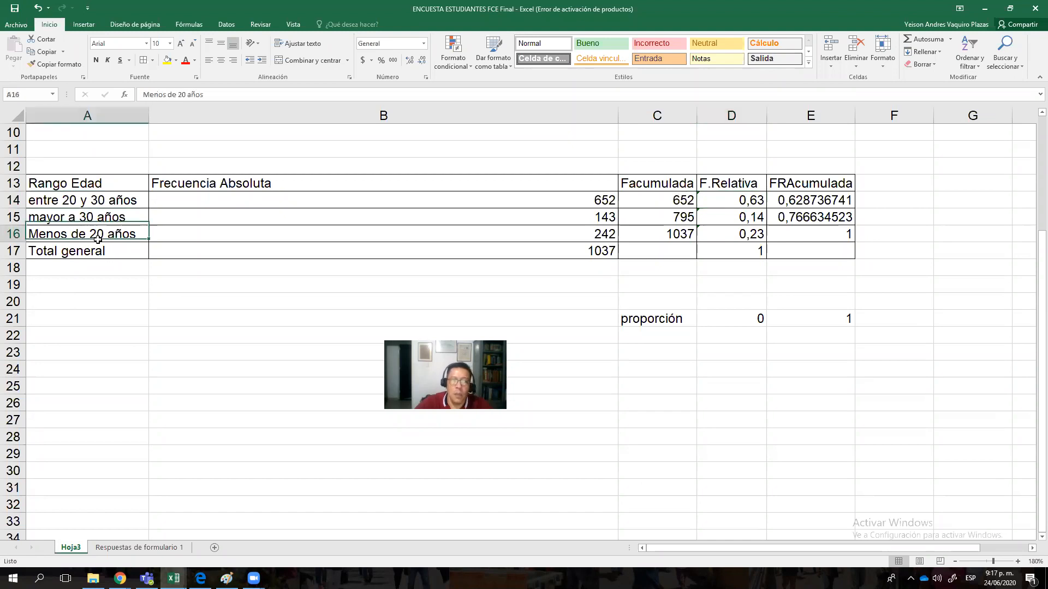
click(582, 237)
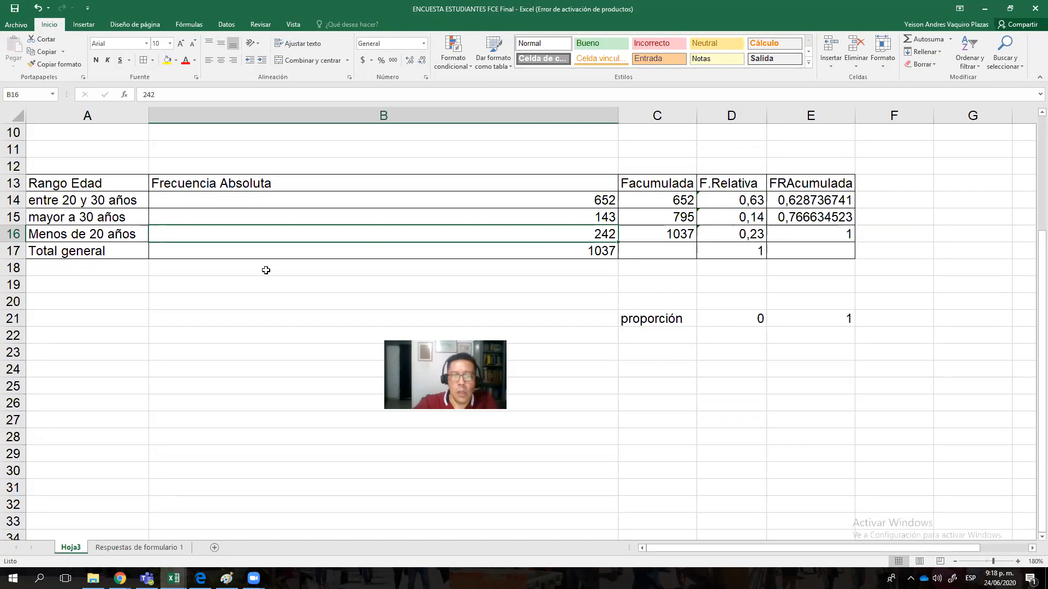
click(131, 217)
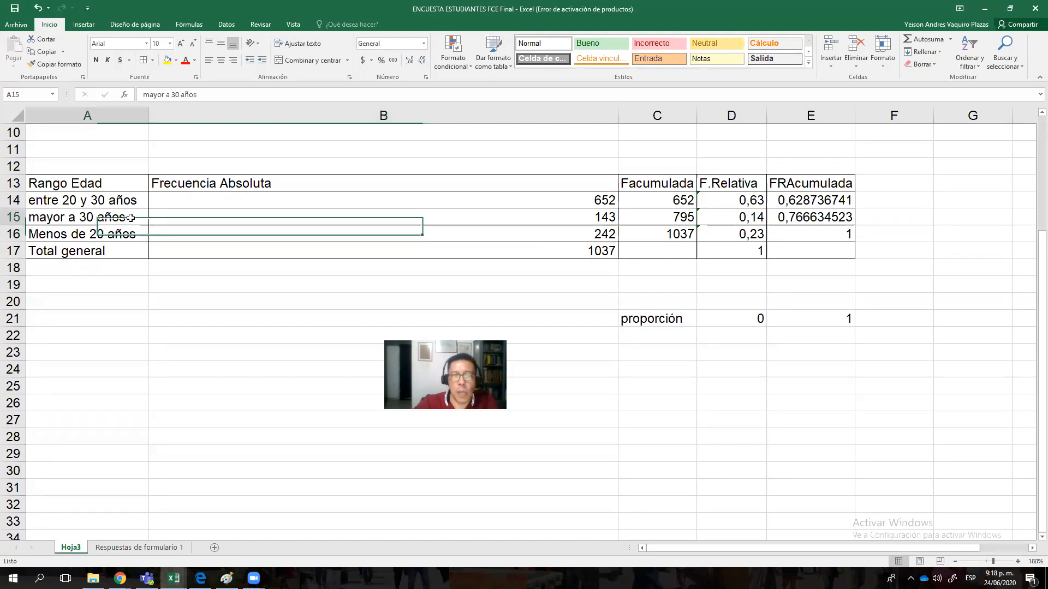
click(600, 218)
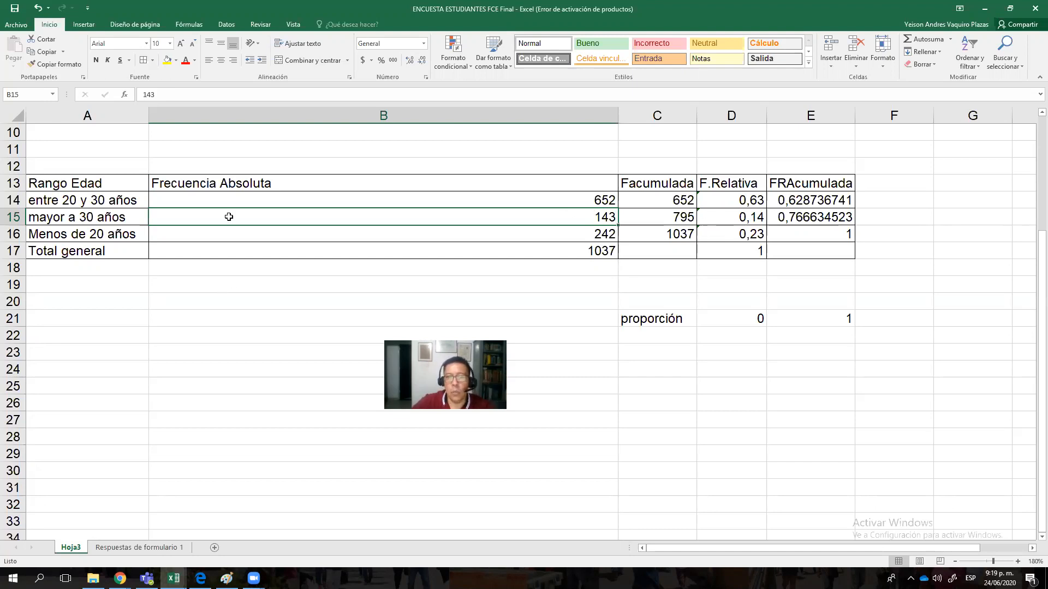
Step: Review the complete age frequency table in A13:E17 together with the Edad pivot table above it
drag(136, 180, 824, 246)
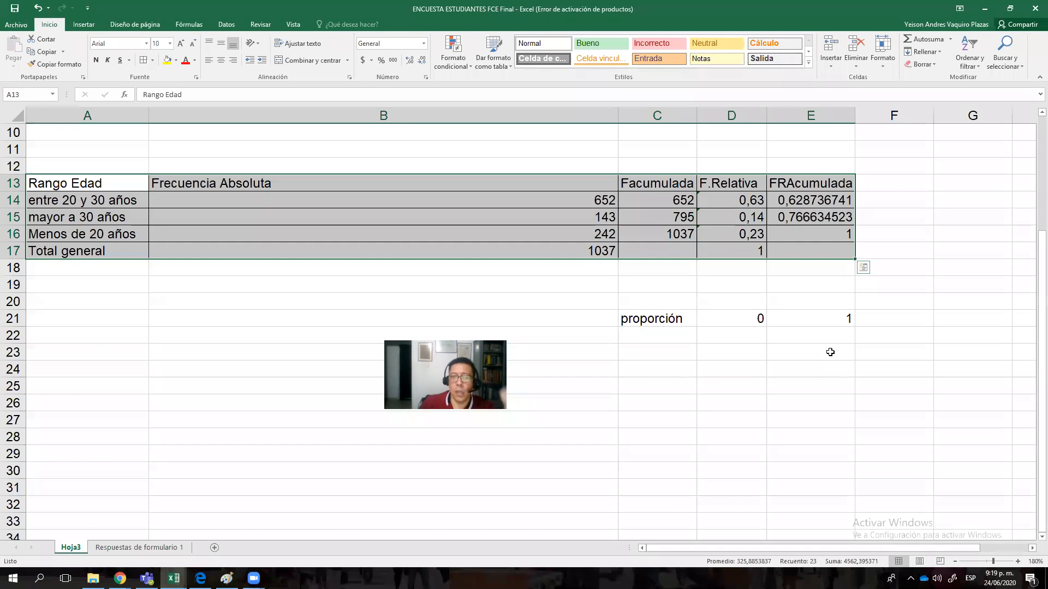
scroll(818, 360, up, 3)
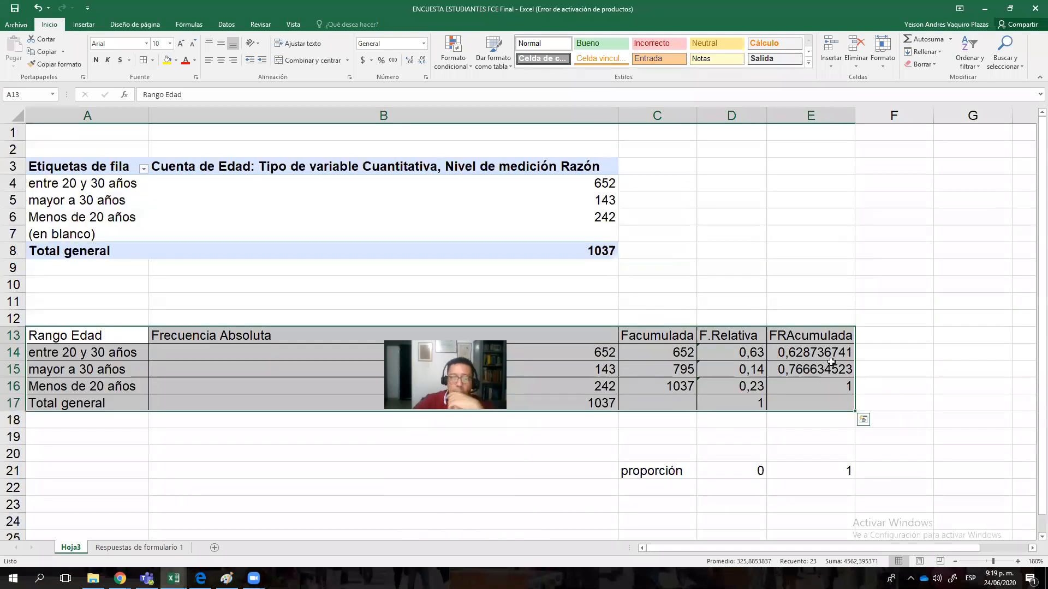
scroll(830, 362, down, 4)
scroll(863, 355, up, 2)
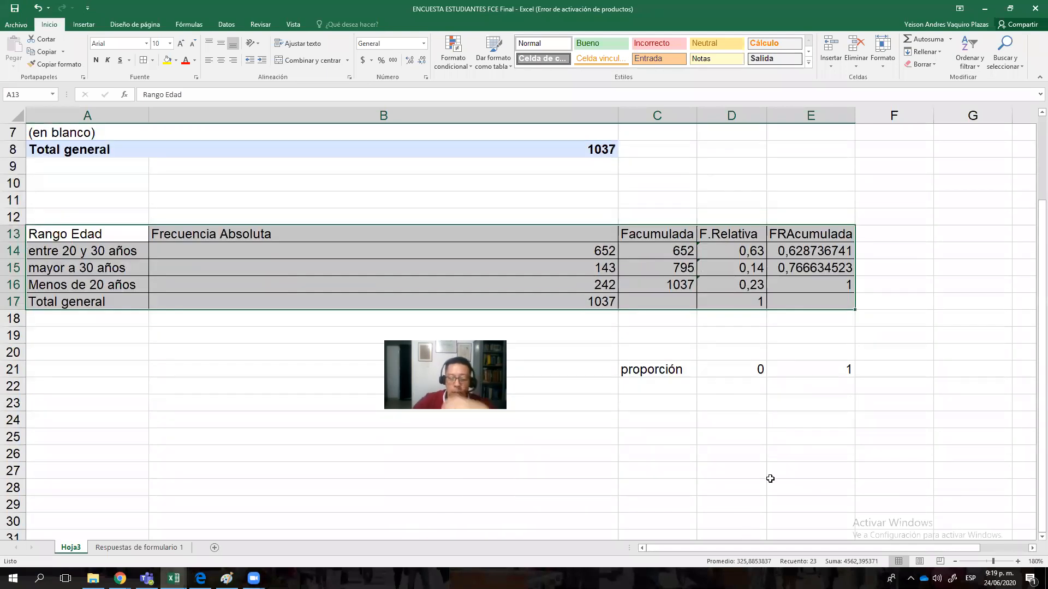
scroll(770, 478, down, 5)
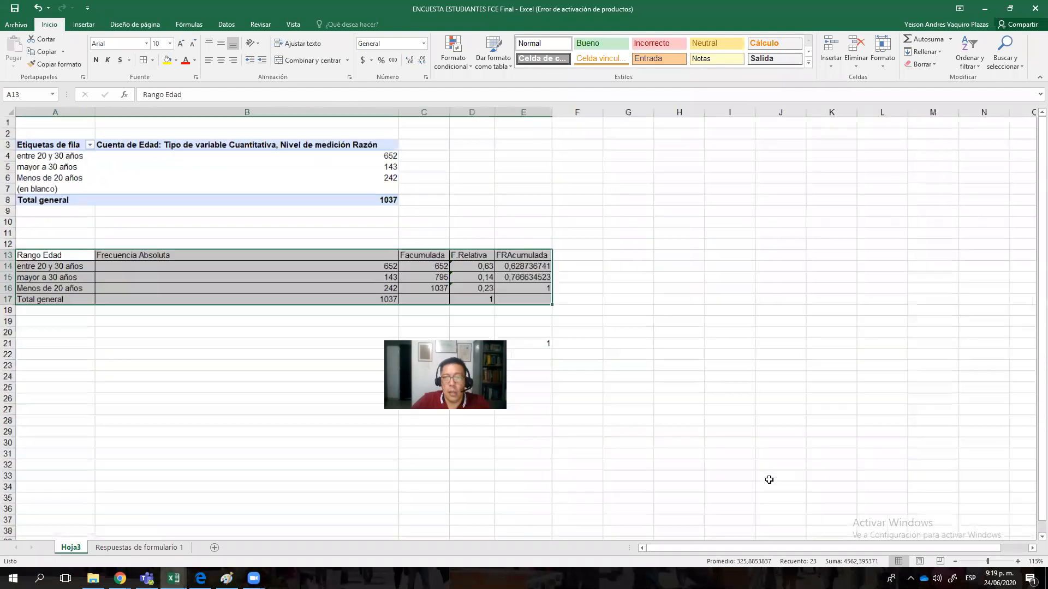
scroll(768, 480, up, 3)
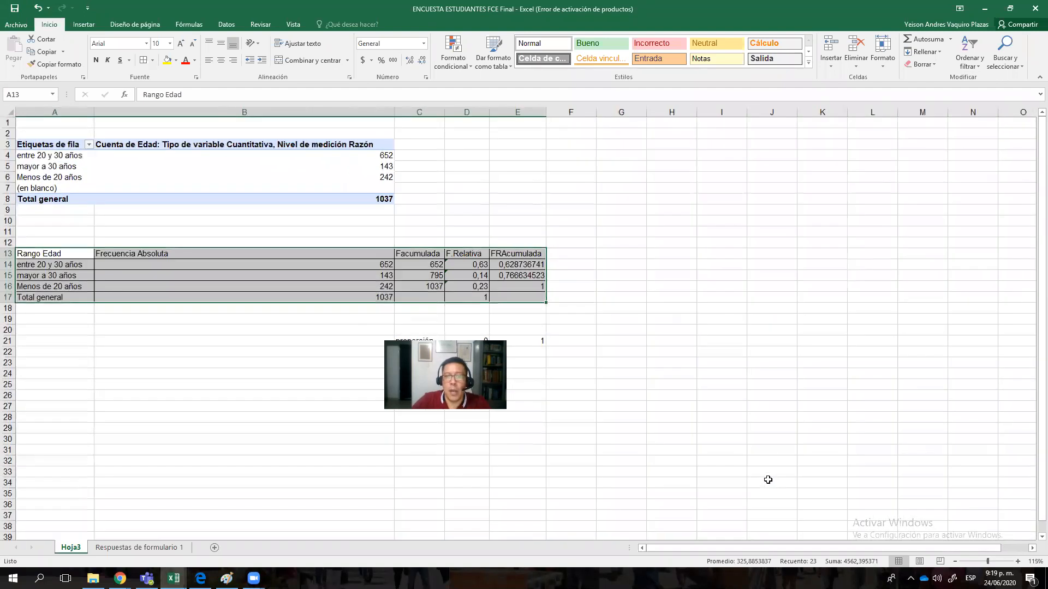
drag(759, 549, 938, 532)
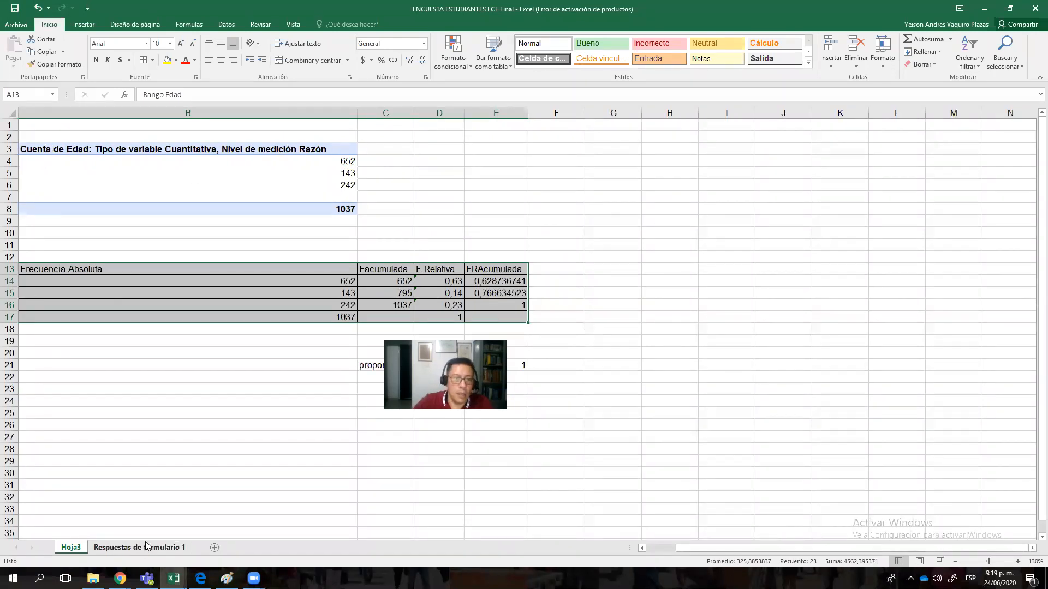
click(191, 177)
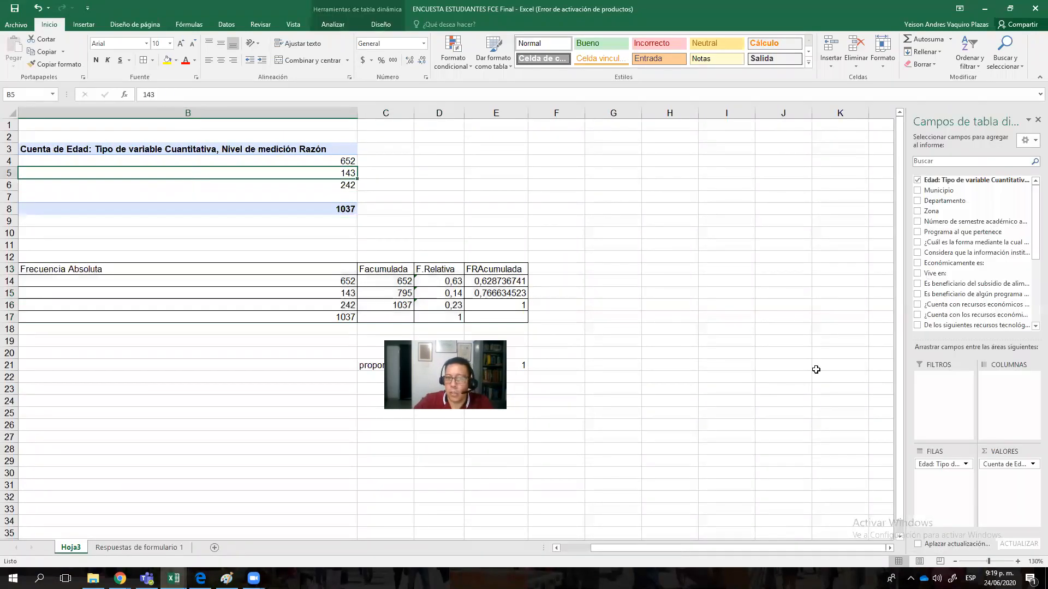
click(918, 180)
click(665, 275)
click(282, 182)
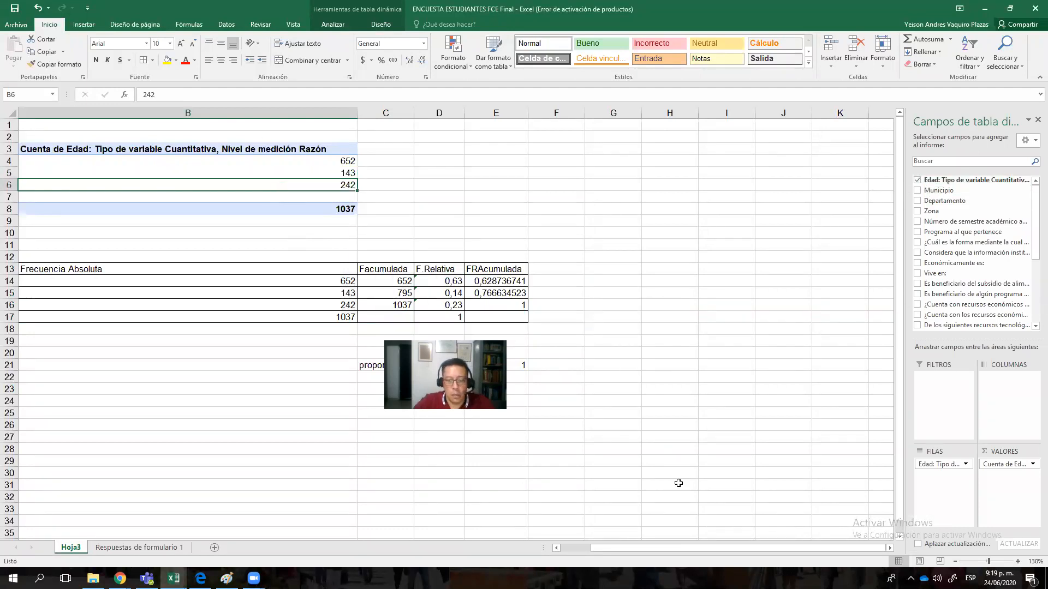
Step: Remove the Edad field from the pivot table's rows and values, allowing the existing data on Hoja3 to be replaced
drag(703, 550, 595, 514)
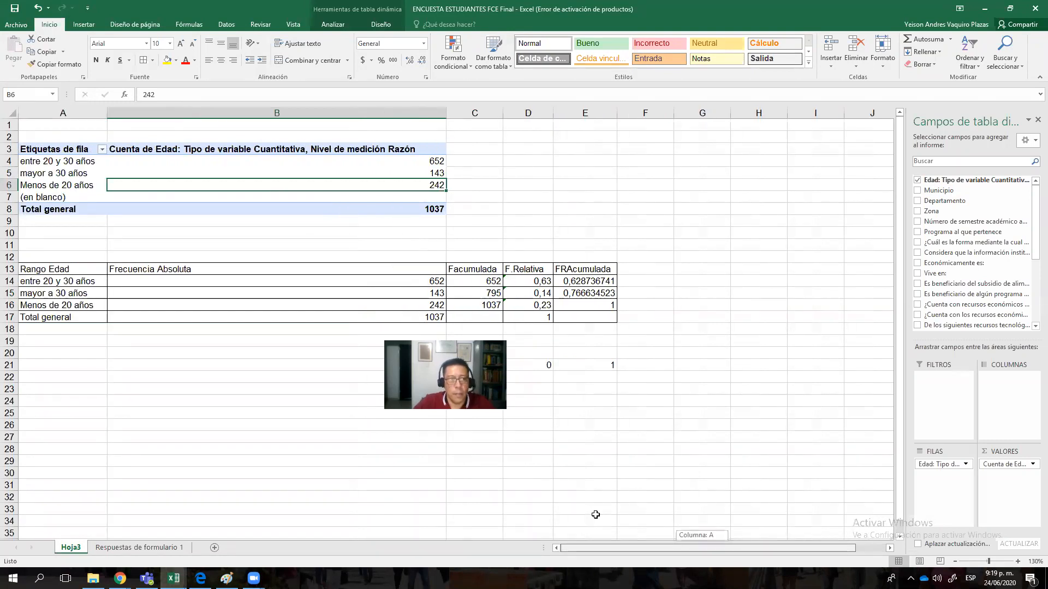
click(248, 151)
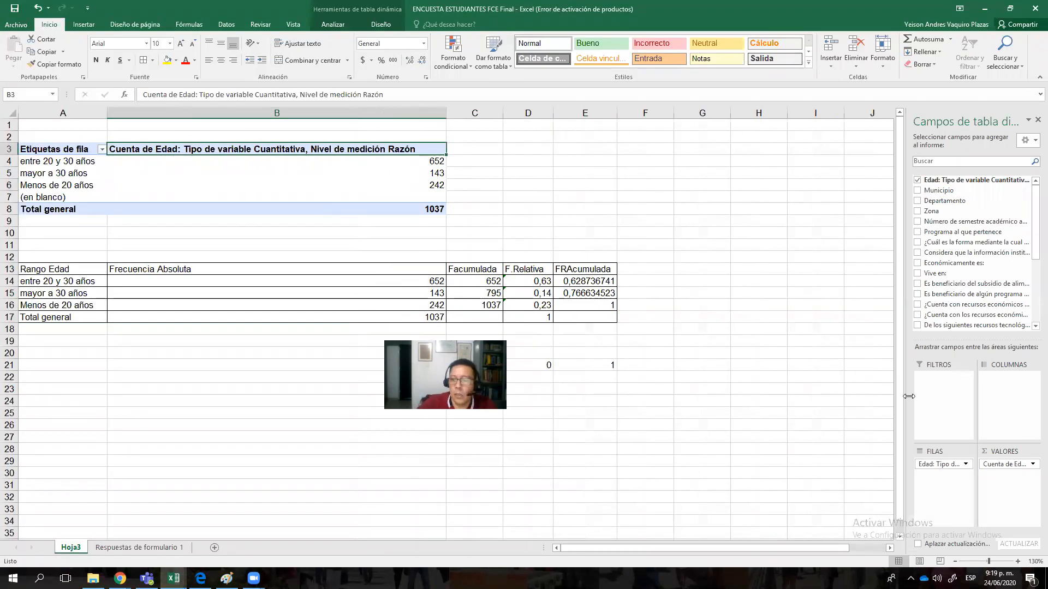
click(923, 462)
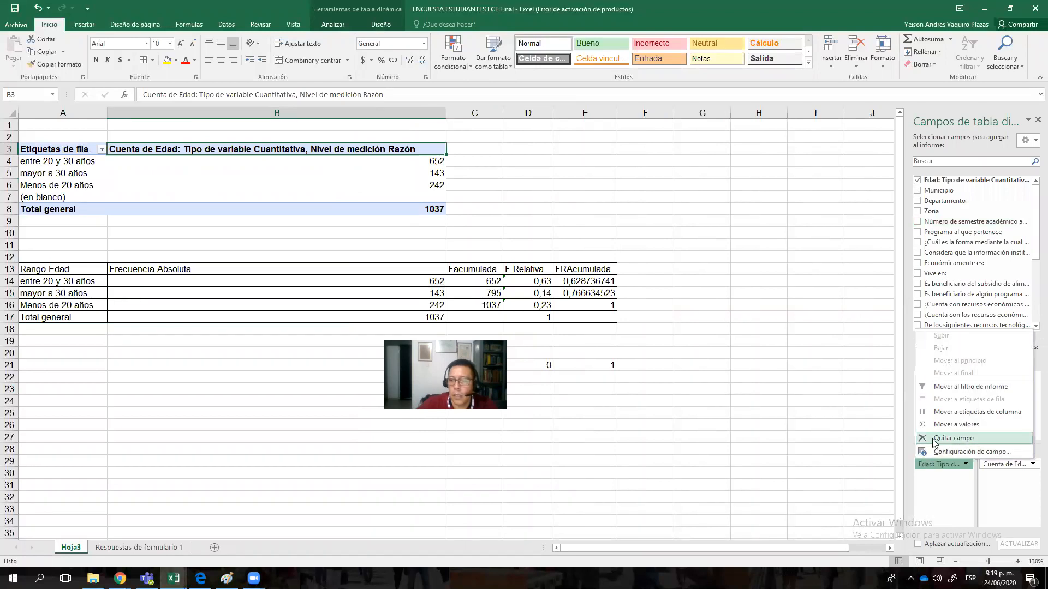
click(935, 443)
click(987, 463)
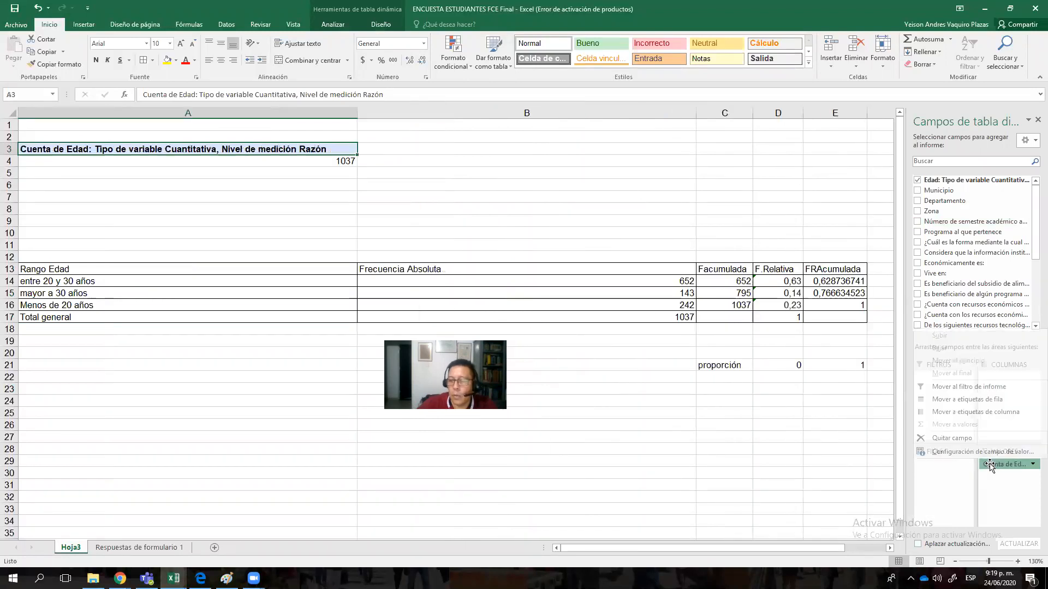
click(978, 436)
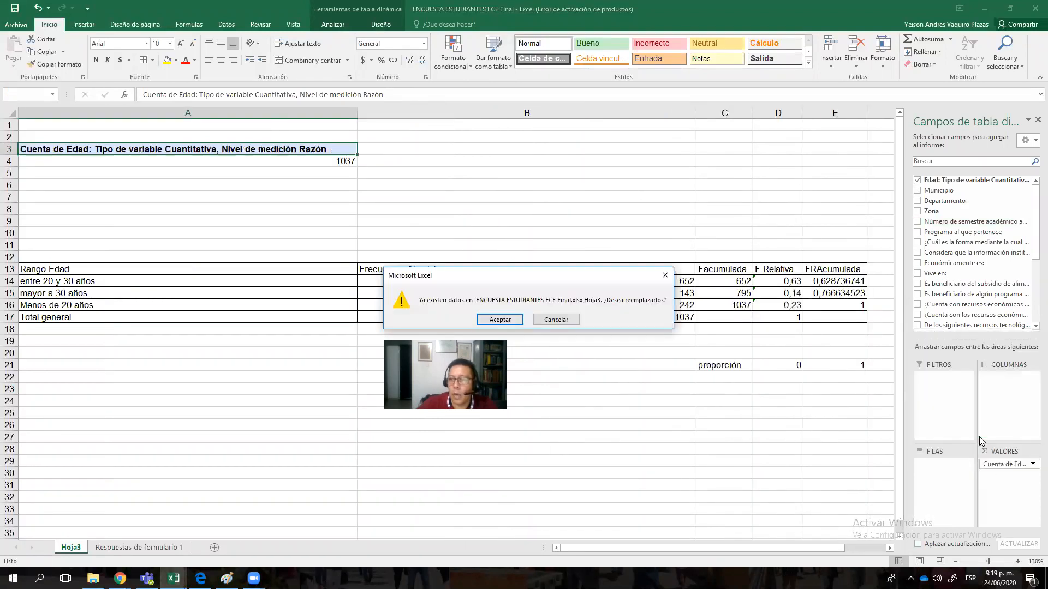
click(494, 321)
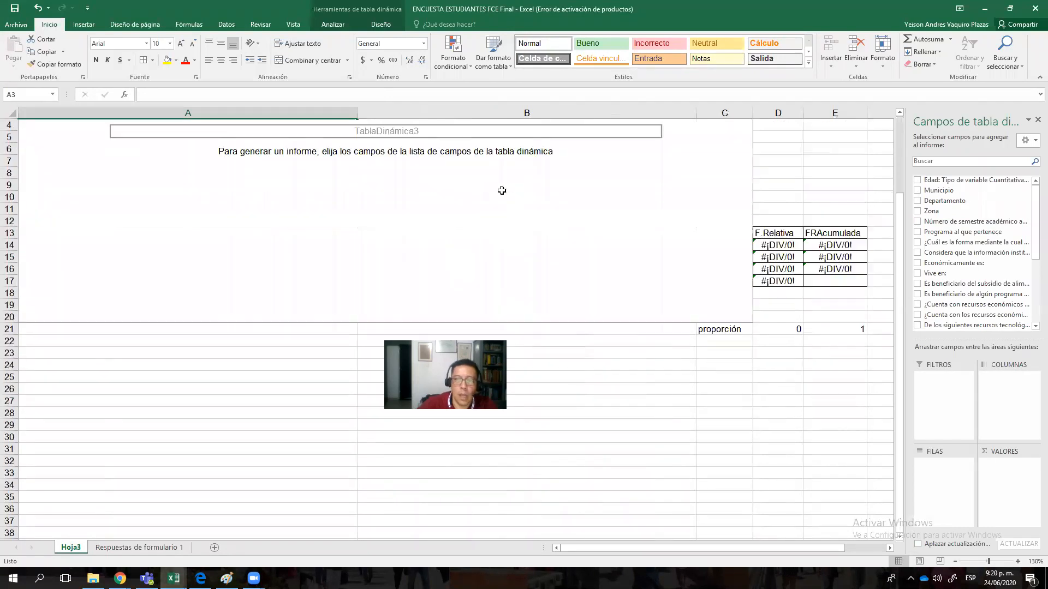
Step: Add the Edad field to the emptied pivot table as row labels and as a count in the values
scroll(674, 279, down, 3)
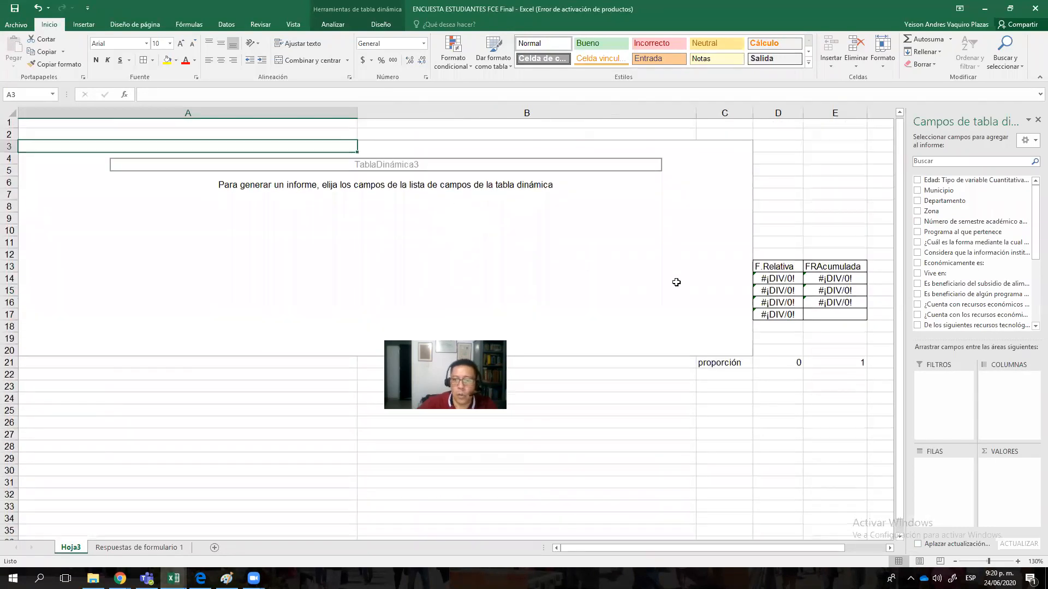
scroll(672, 273, up, 3)
click(281, 245)
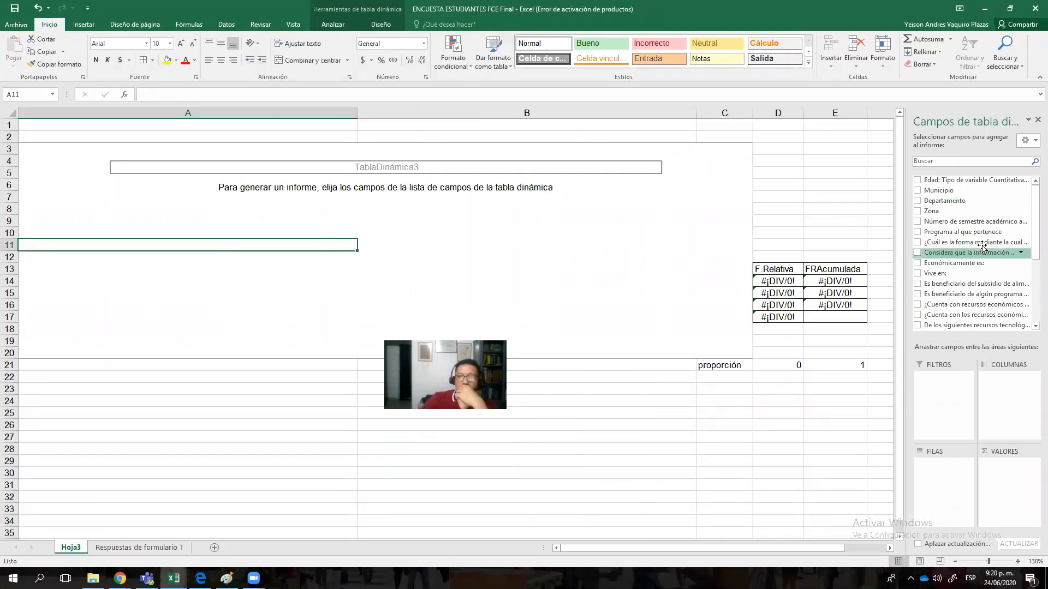
click(917, 181)
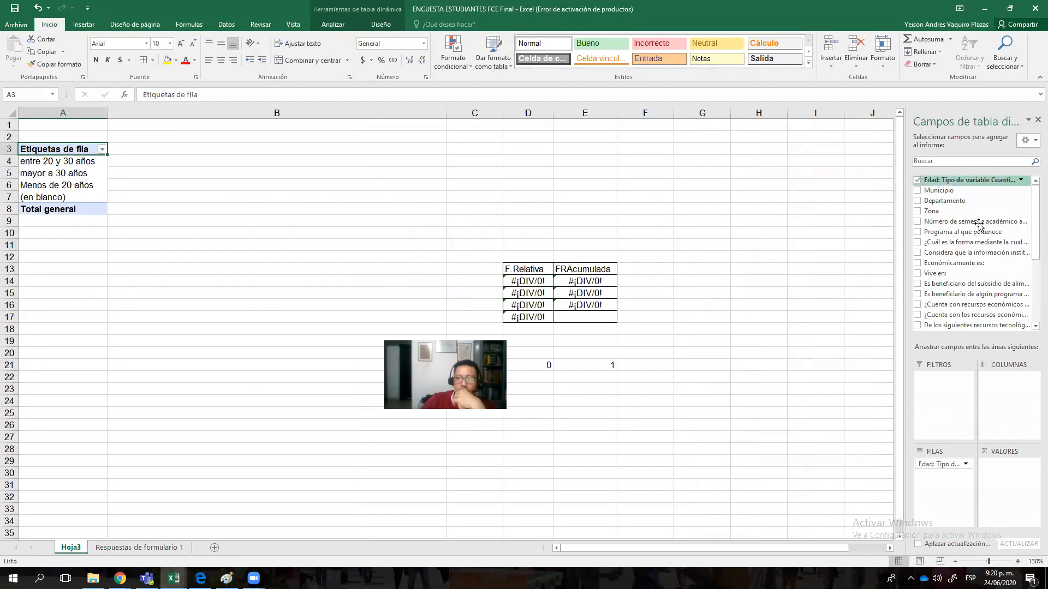
drag(942, 180, 1014, 507)
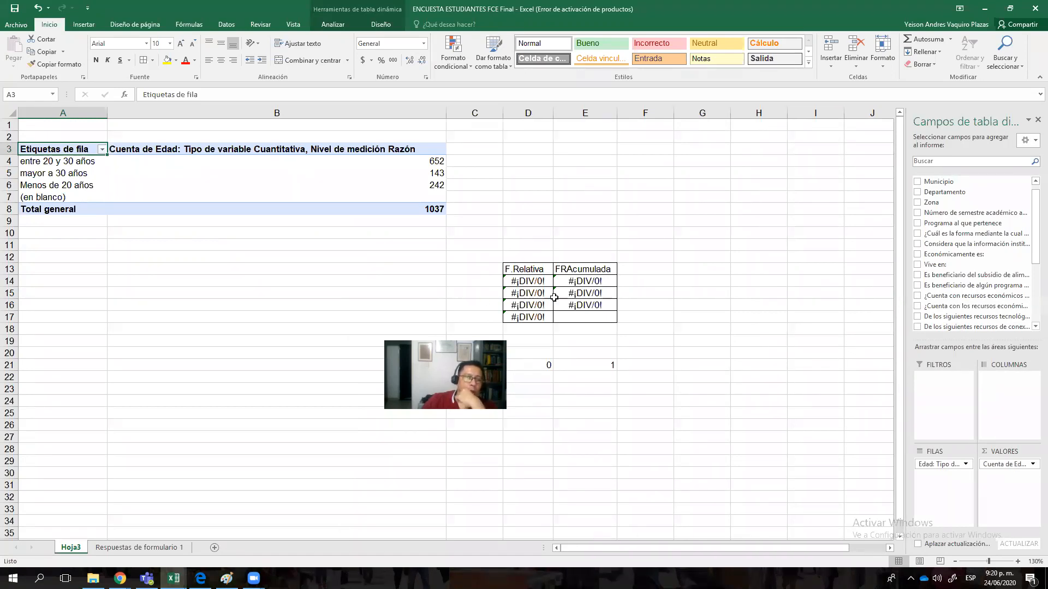
click(430, 208)
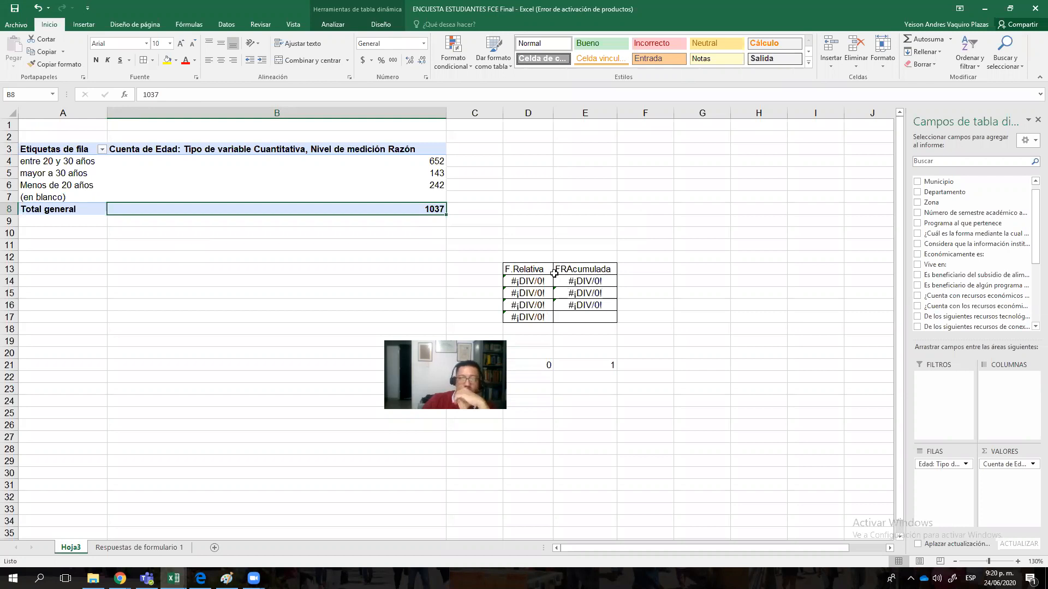
drag(546, 269, 610, 310)
click(723, 270)
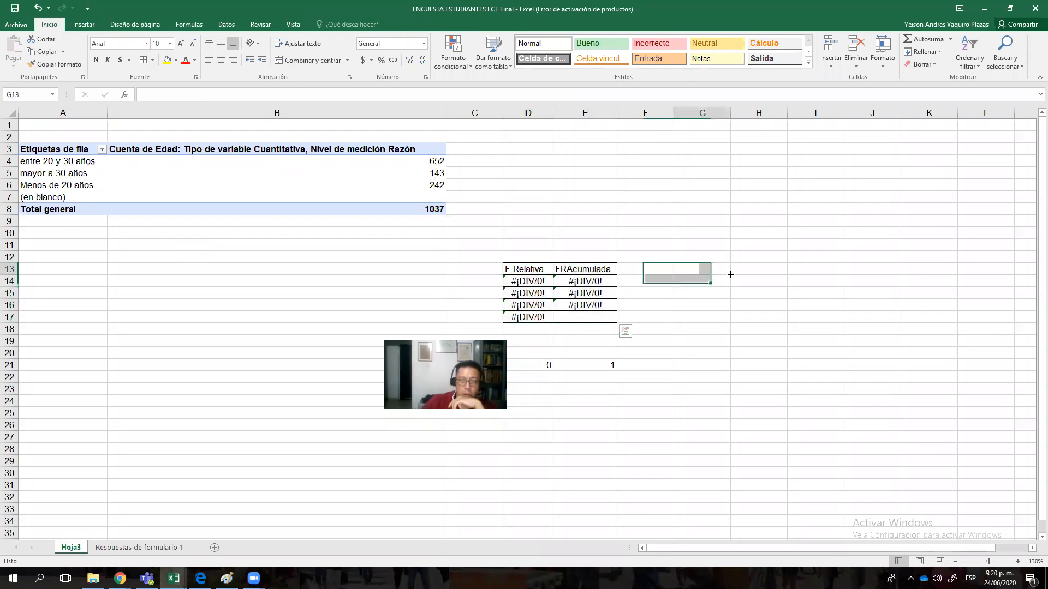
click(305, 168)
click(79, 150)
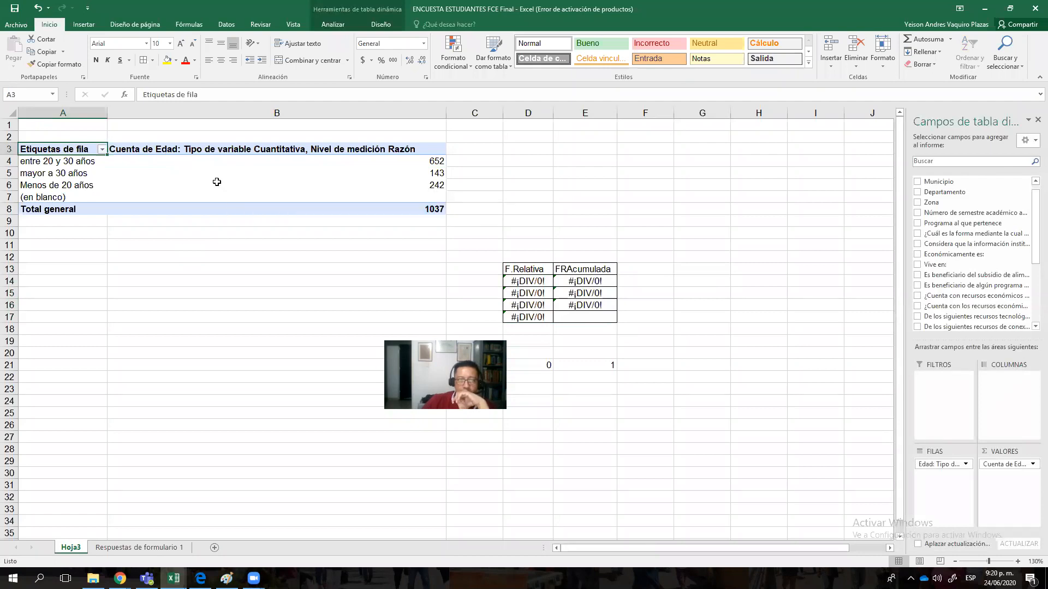
click(169, 174)
Step: Copy the Edad pivot table in A3:B8 and paste it as plain values at A2 of a new blank workbook
drag(79, 146, 334, 208)
click(46, 52)
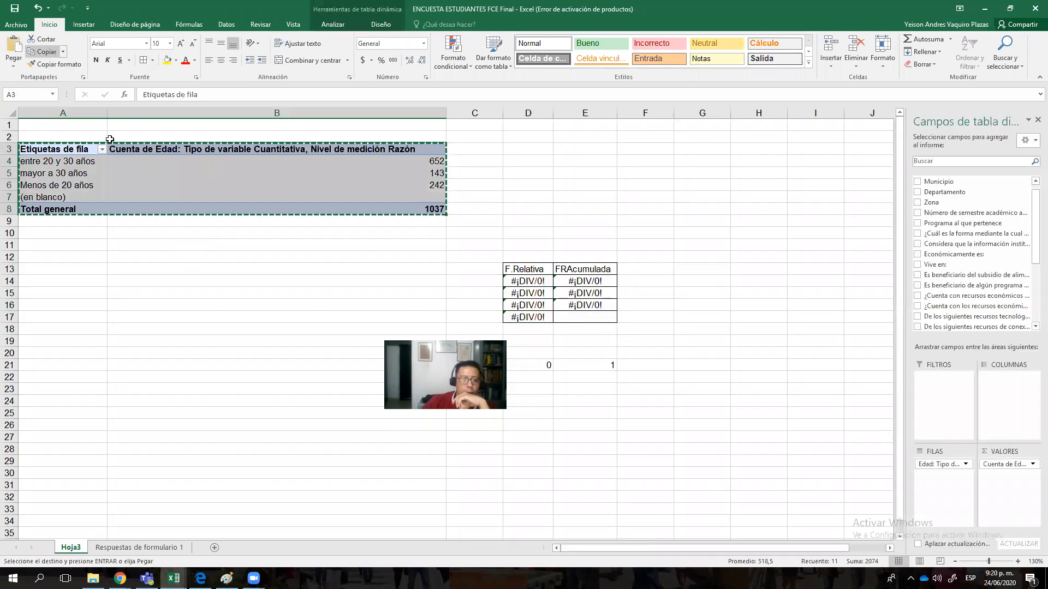
click(14, 26)
click(26, 72)
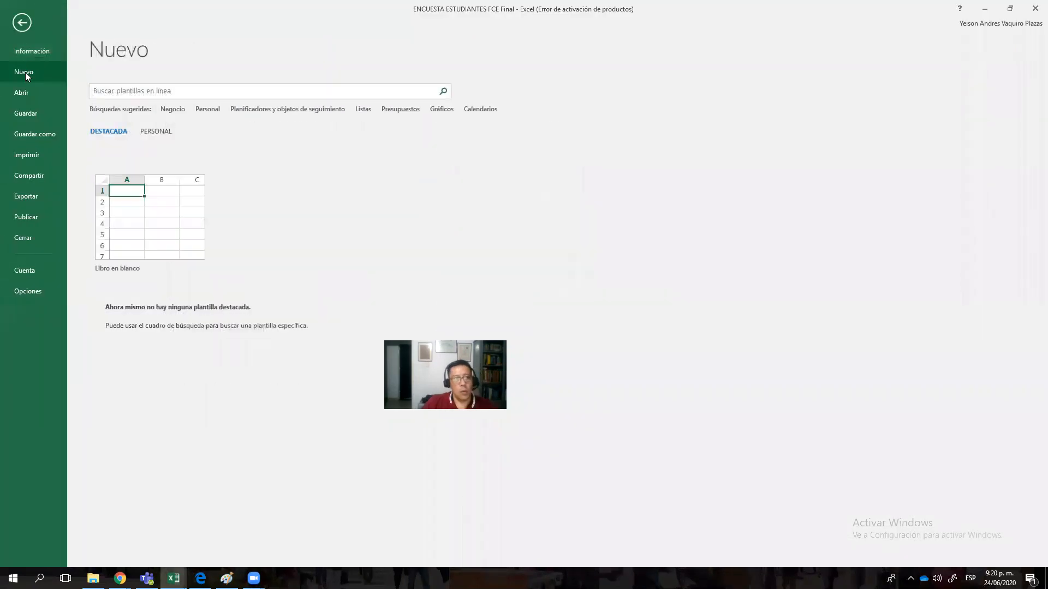
click(142, 243)
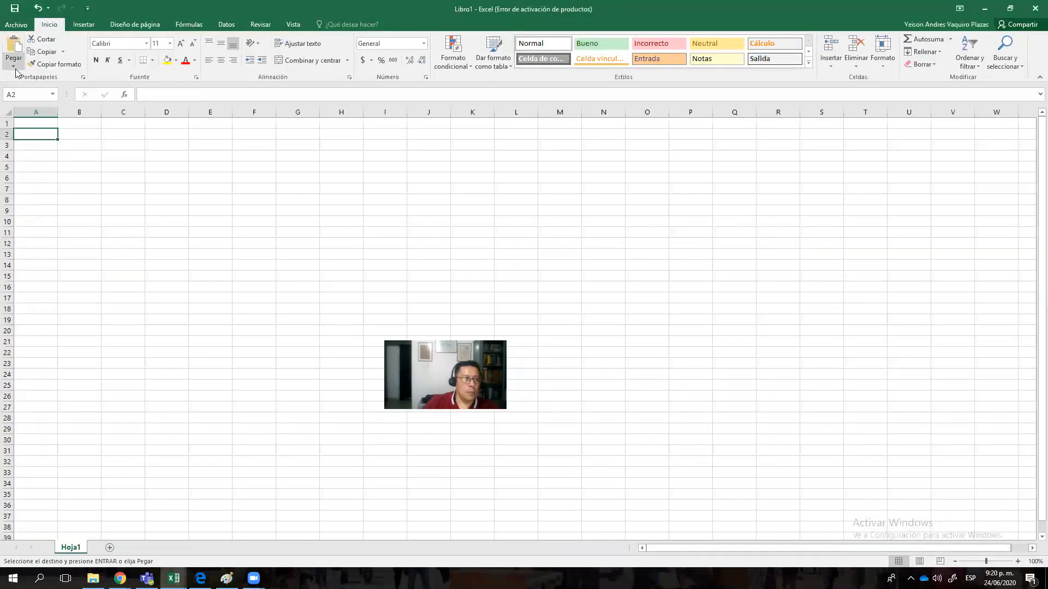
click(14, 66)
click(13, 136)
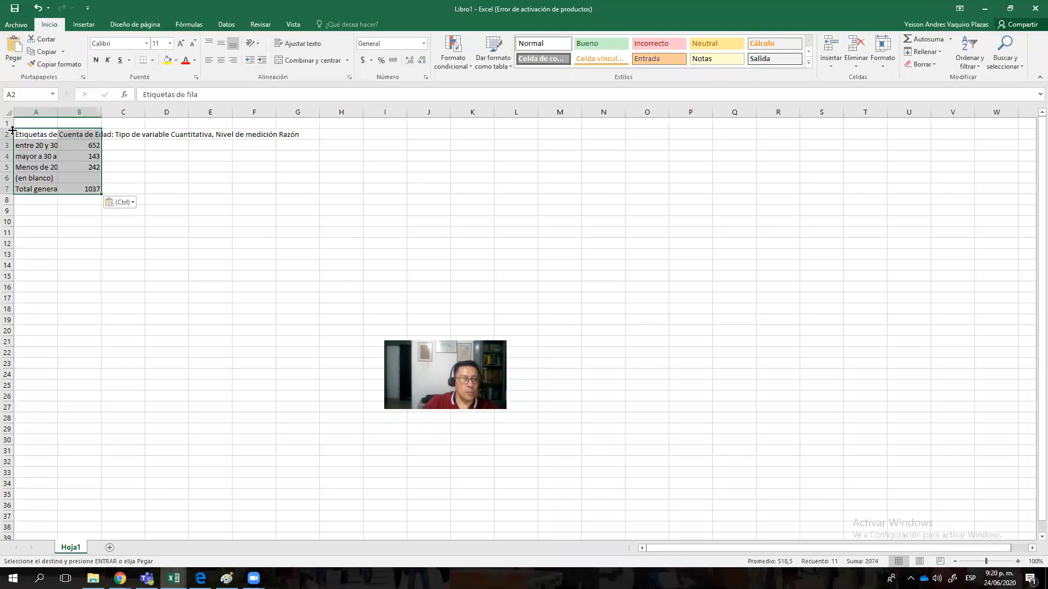
Step: Fit column B of the new workbook to its contents and select the pasted table A2:B7
double_click(102, 111)
click(192, 156)
drag(29, 136, 229, 185)
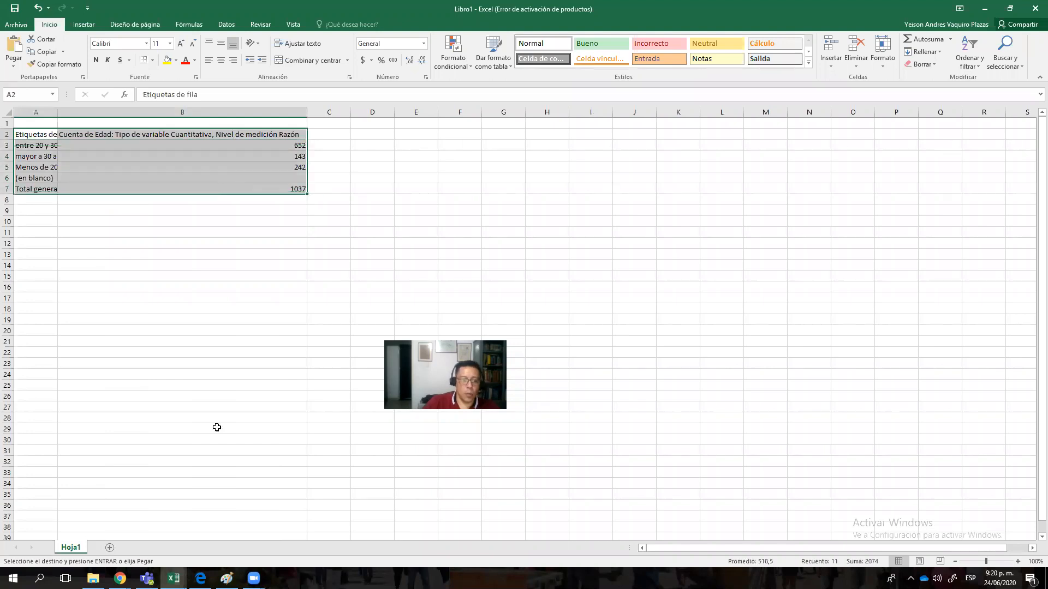
Step: Switch back to the ENCUESTA ESTUDIANTES FCE Final workbook and open its Respuestas de formulario 1 sheet
click(173, 578)
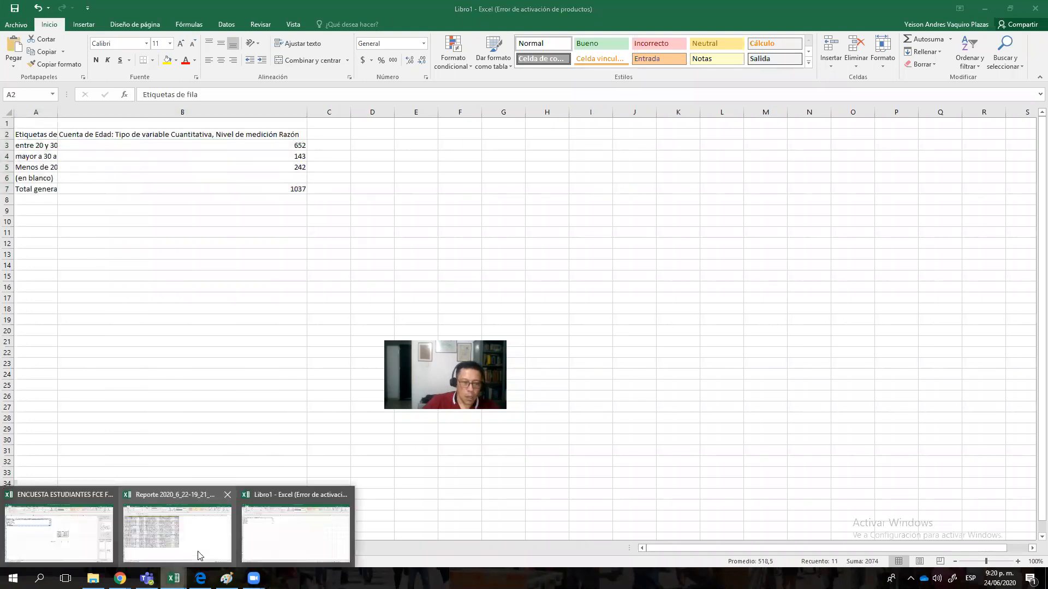
click(89, 527)
right_click(173, 578)
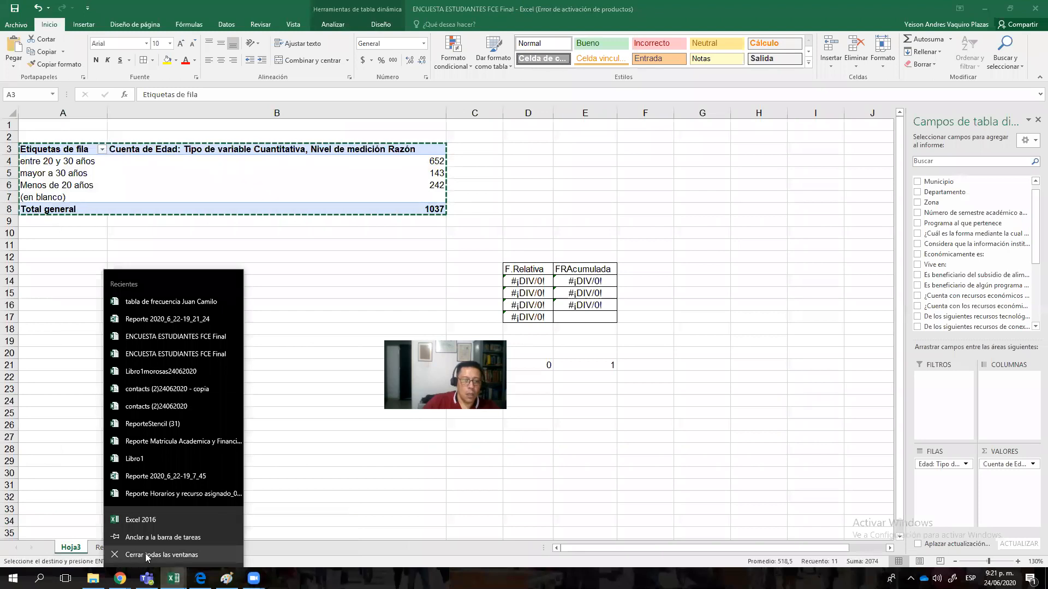
click(328, 547)
click(165, 548)
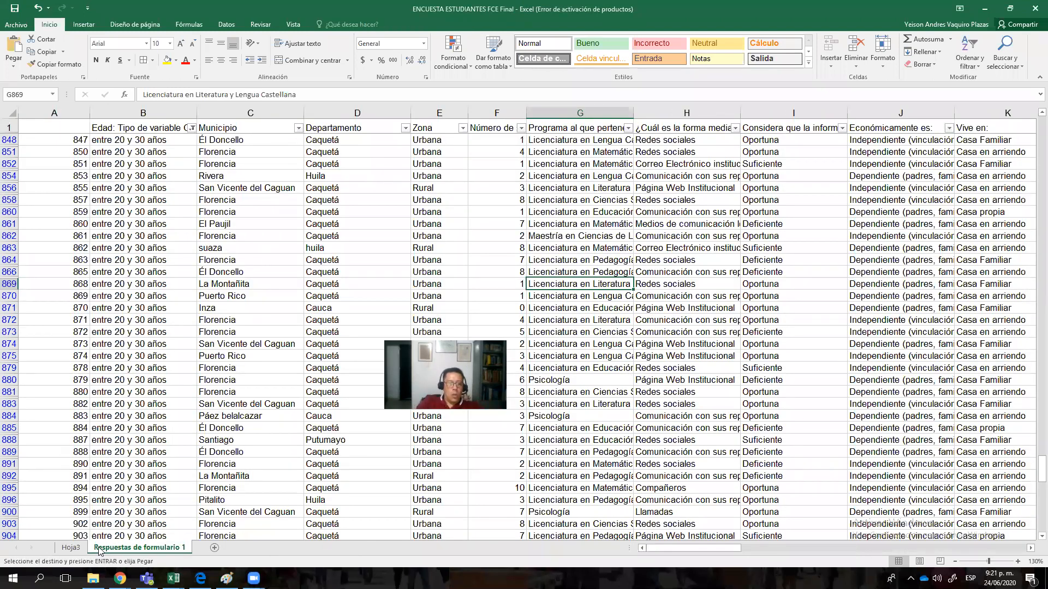
Step: On Hoja3, replace the Edad fields of the pivot table with Municipio as row labels and as a count in the values
click(76, 549)
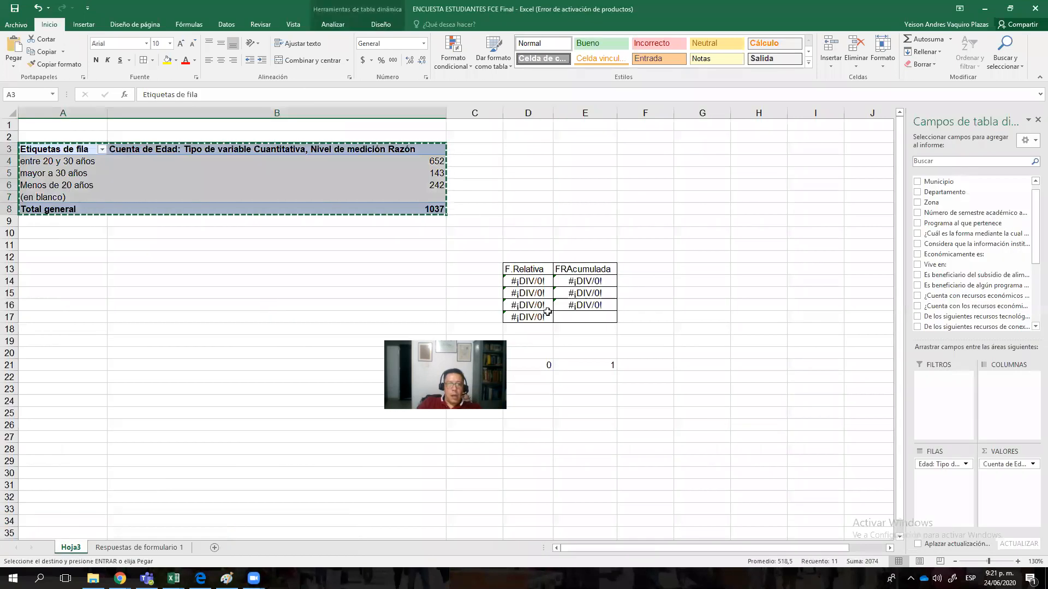
click(520, 234)
click(287, 162)
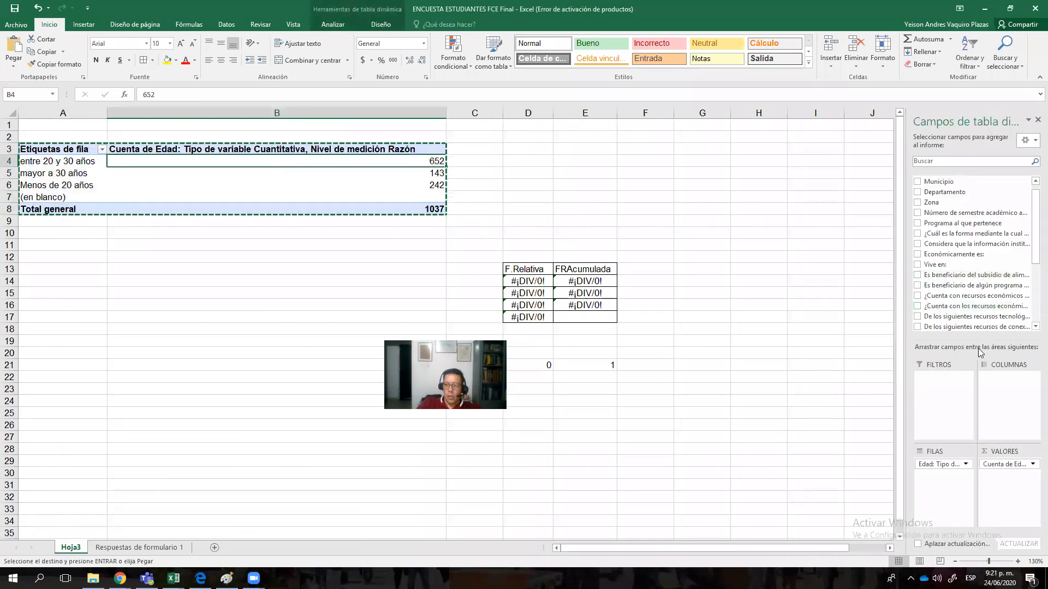
click(939, 465)
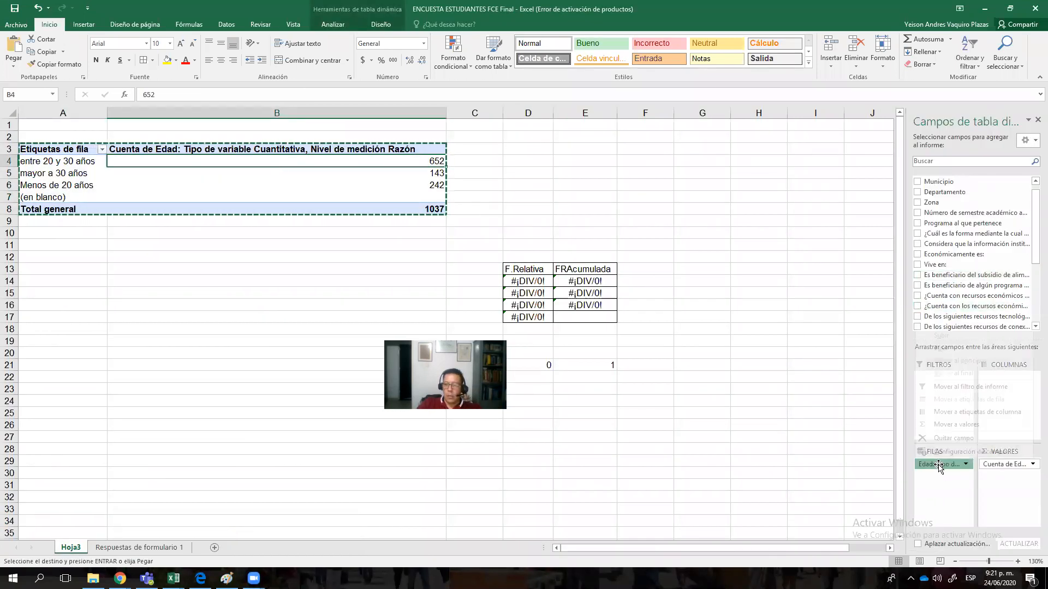
click(941, 438)
click(1009, 464)
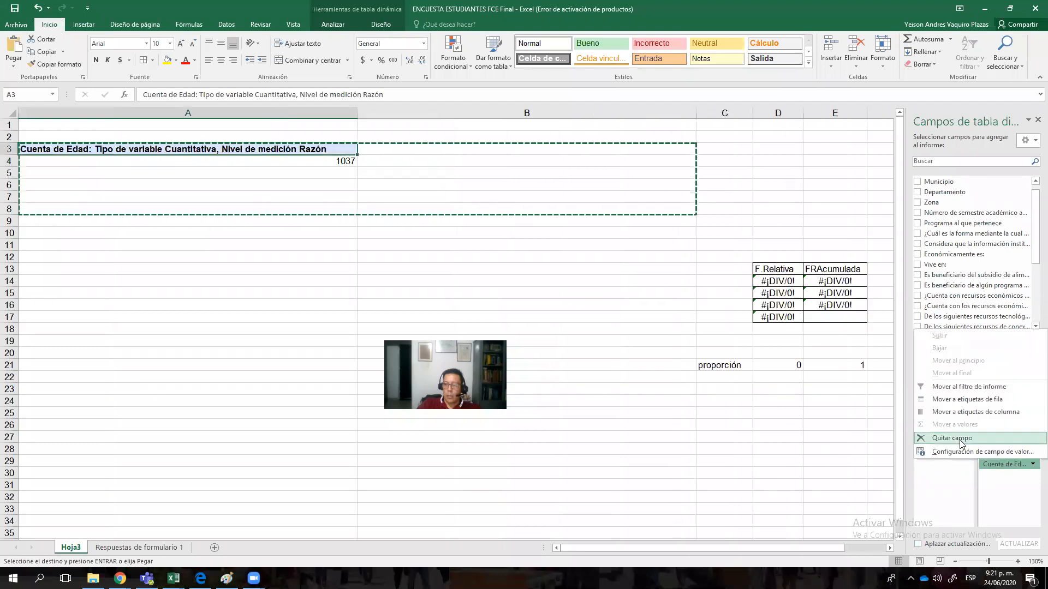
click(959, 439)
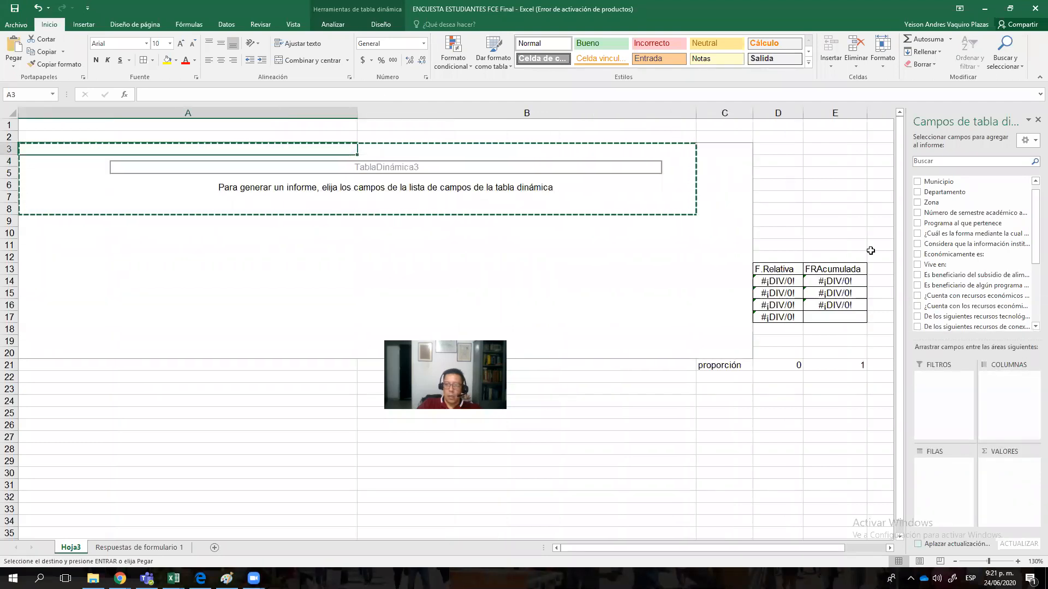
click(917, 183)
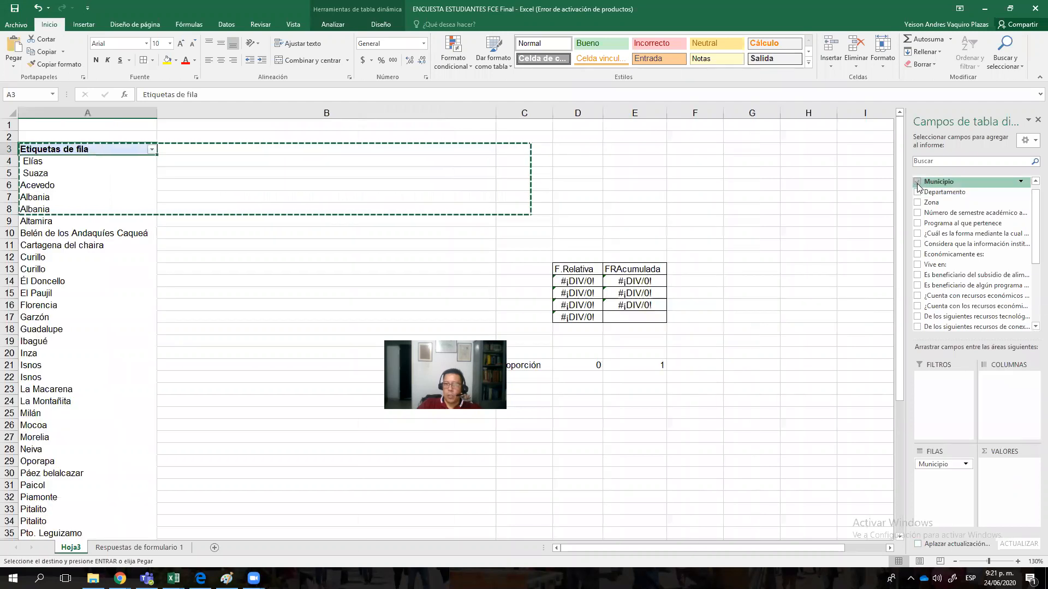
drag(920, 187, 1012, 479)
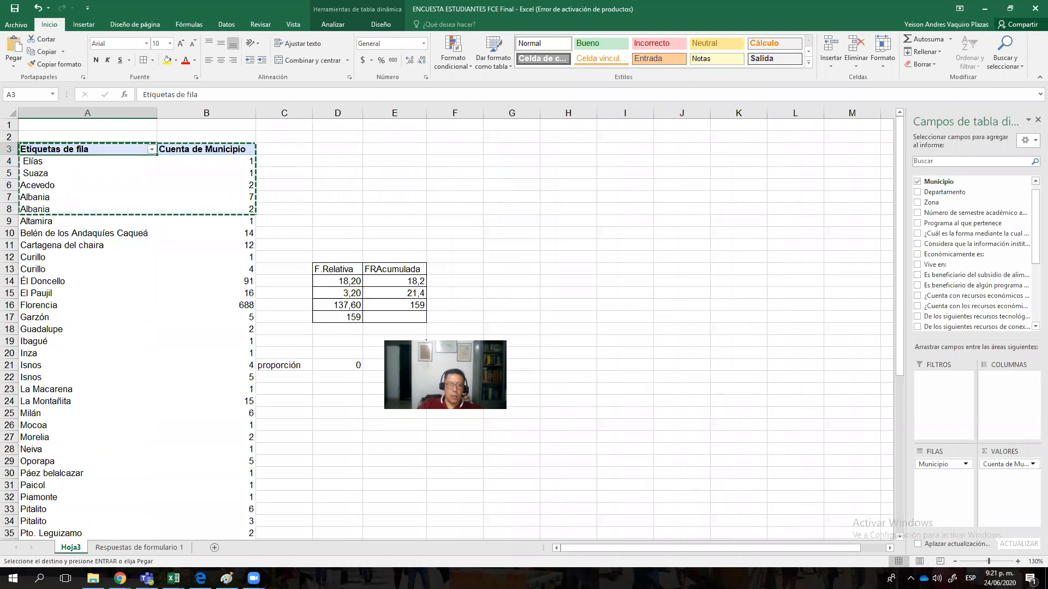
Step: Clear the contents of the F.Relativa and FRAcumulada table in D13:E17 and of the proporción row in C21:E21
drag(335, 269, 412, 317)
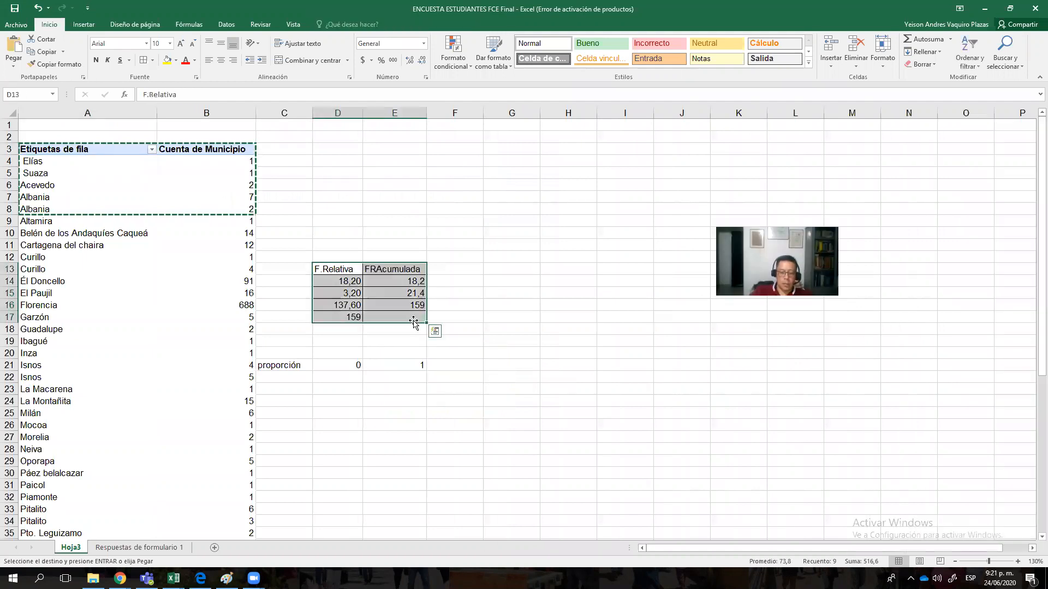
key(Delete)
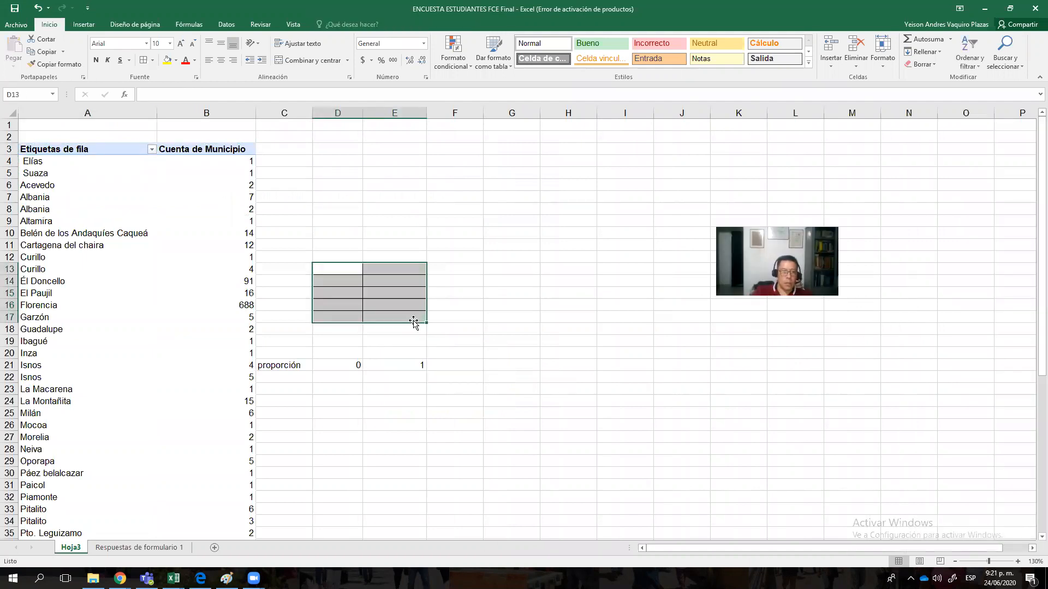
click(303, 364)
key(Delete)
key(Right)
key(Right)
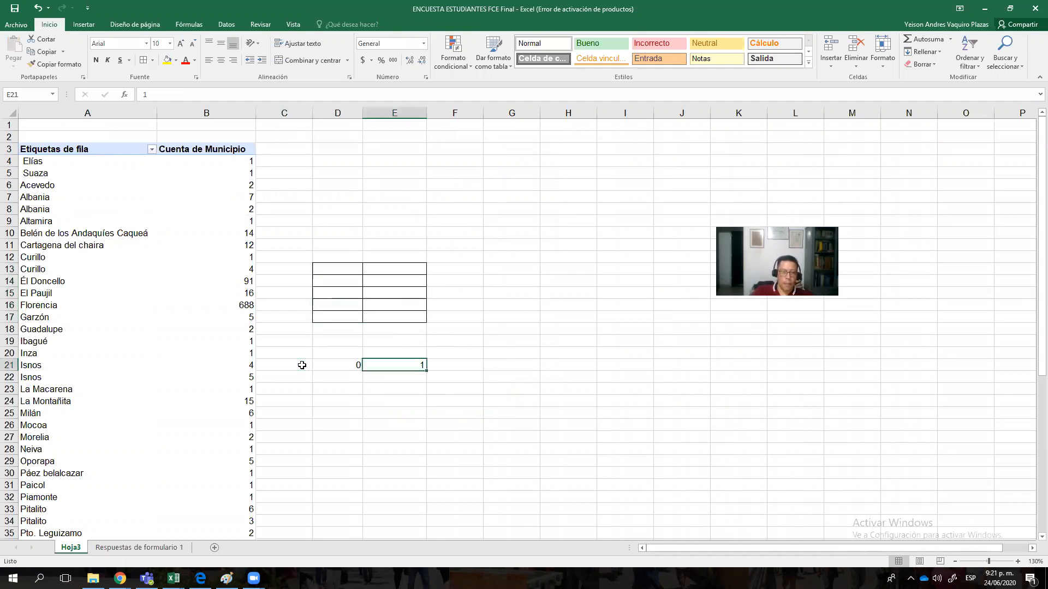
key(Delete)
key(Left)
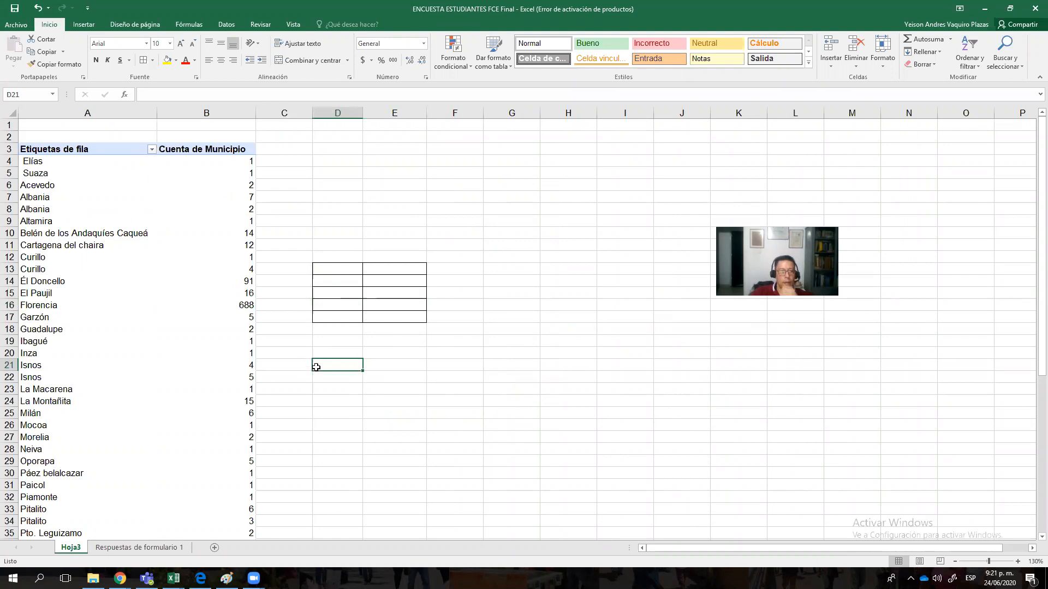
Step: Remove all cell borders from the emptied range D13:E17
scroll(305, 365, down, 3)
scroll(314, 367, up, 3)
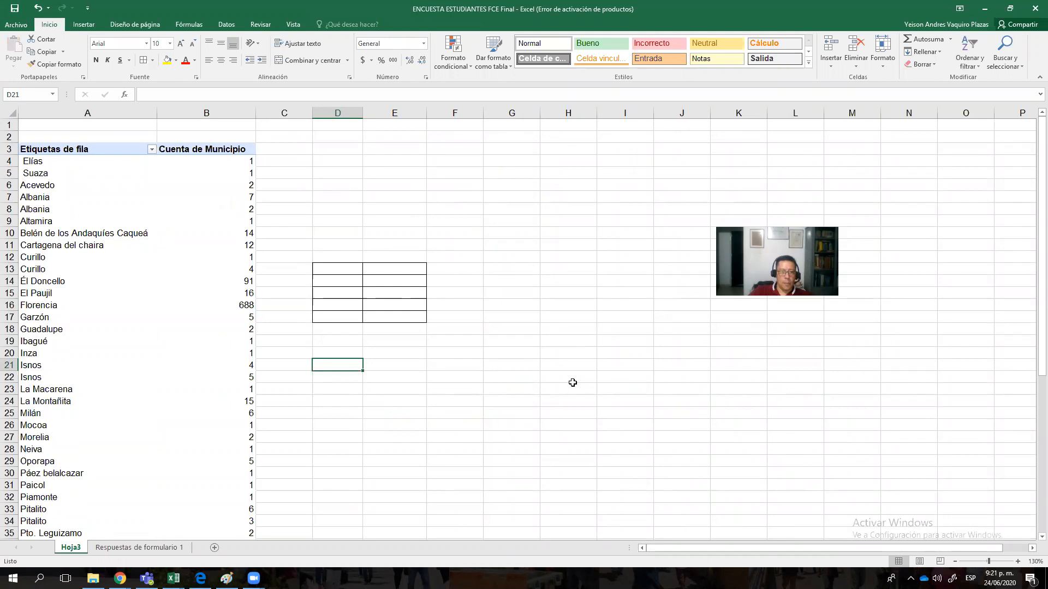
scroll(194, 299, down, 8)
scroll(193, 298, up, 8)
drag(327, 269, 386, 315)
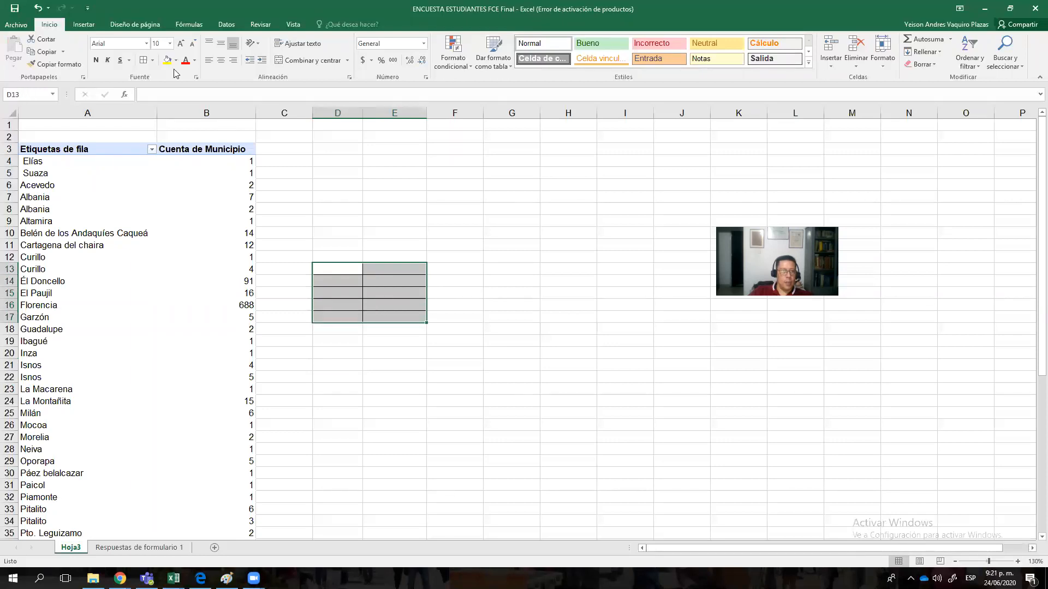
click(156, 62)
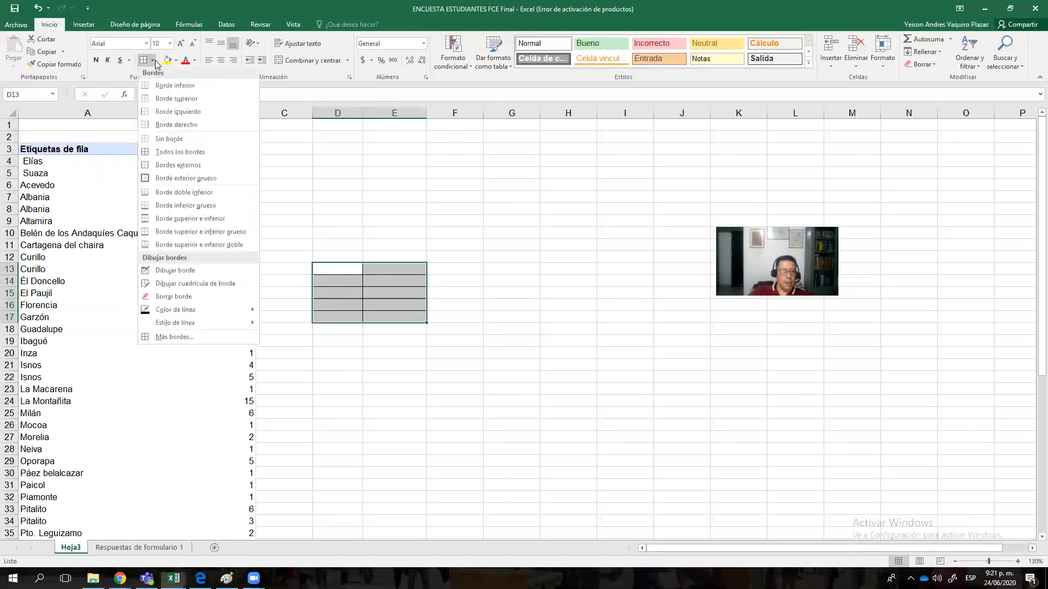
click(168, 139)
click(430, 224)
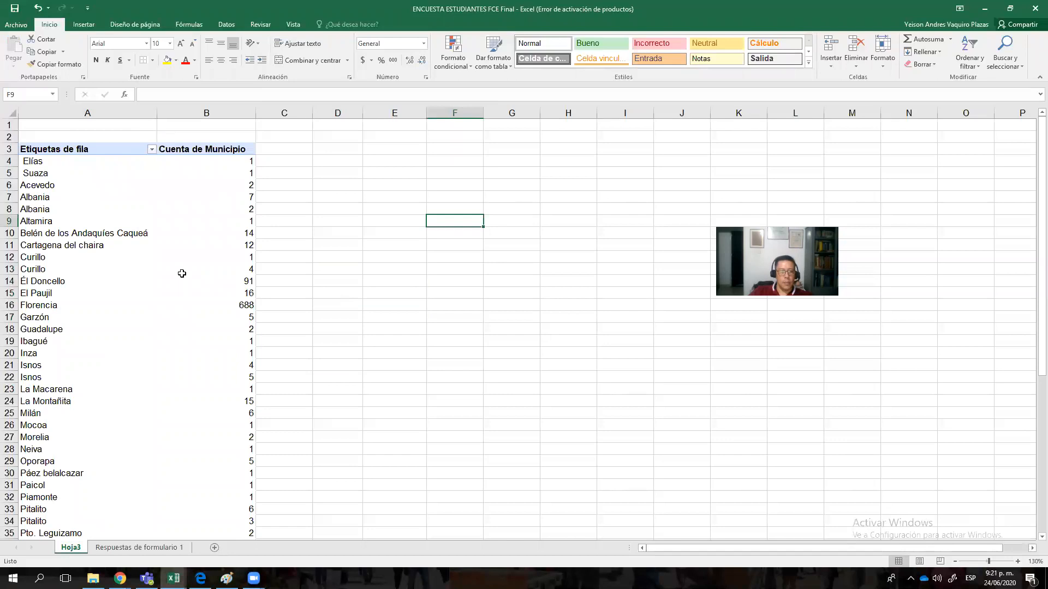
Step: Zoom the sheet out to 85% and color the Florencia row of the Municipio pivot table red
scroll(182, 273, down, 3)
scroll(181, 270, up, 2)
scroll(182, 267, down, 1)
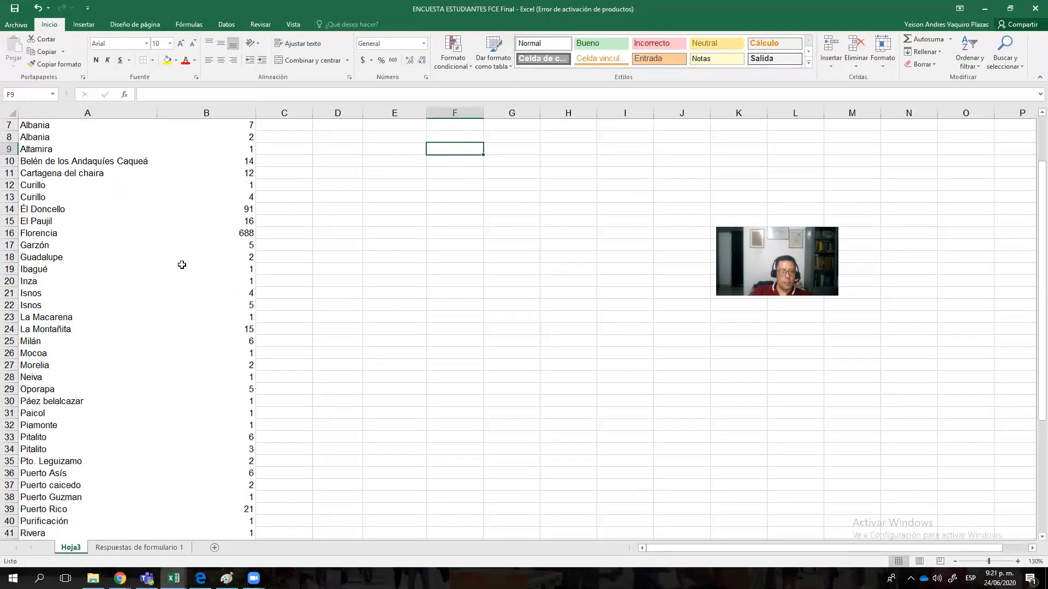
scroll(182, 264, down, 3)
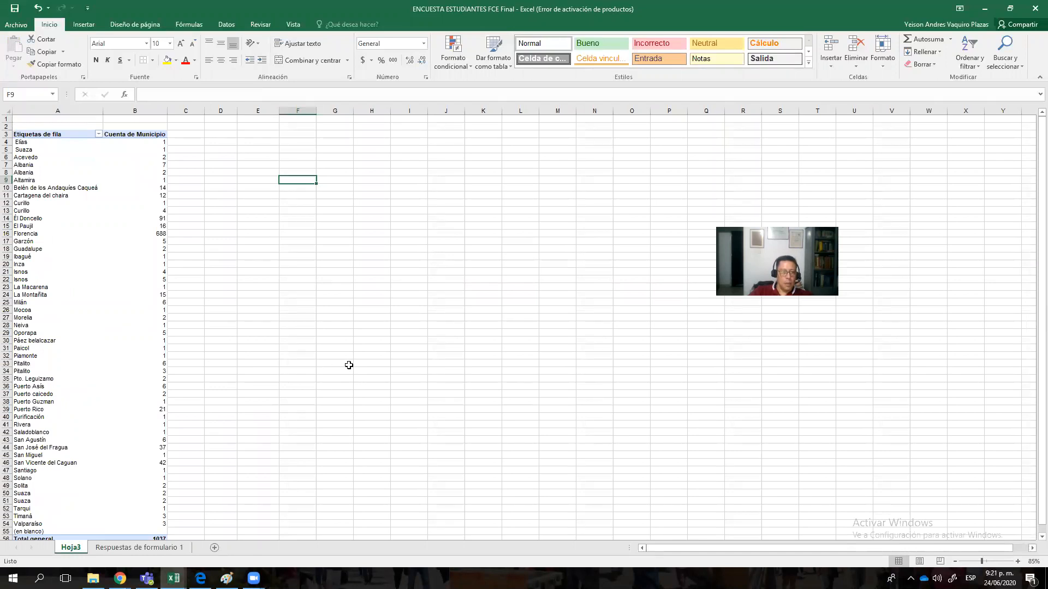
drag(38, 234, 132, 235)
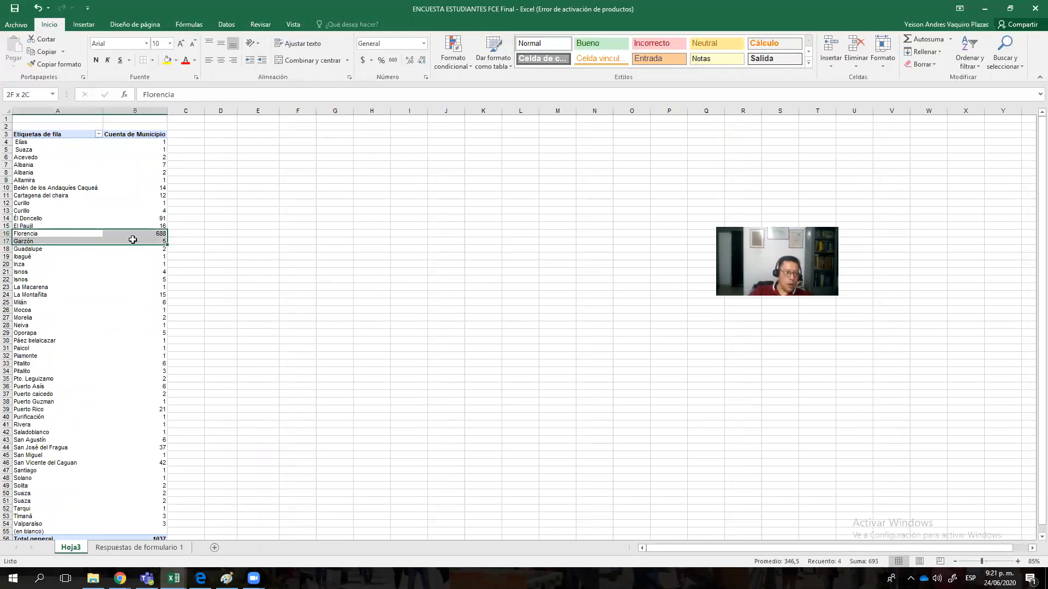
click(184, 61)
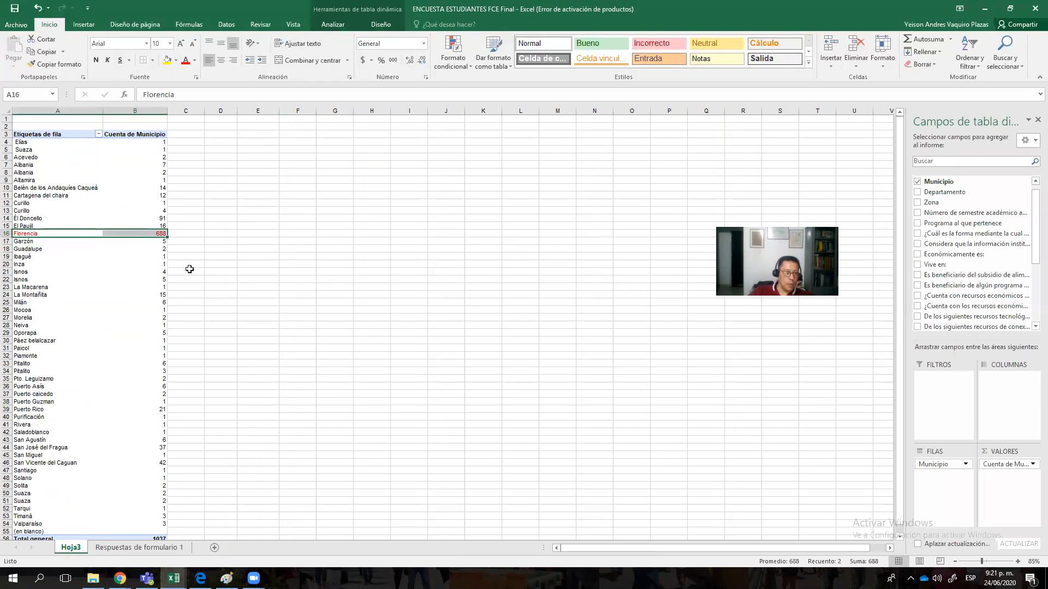
scroll(175, 460, down, 1)
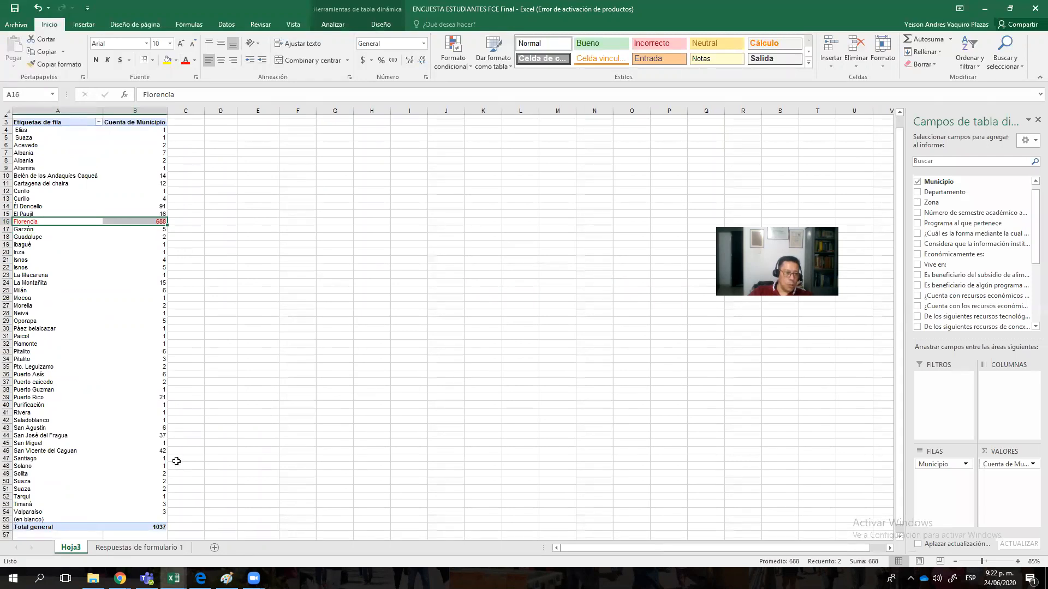
scroll(173, 461, up, 1)
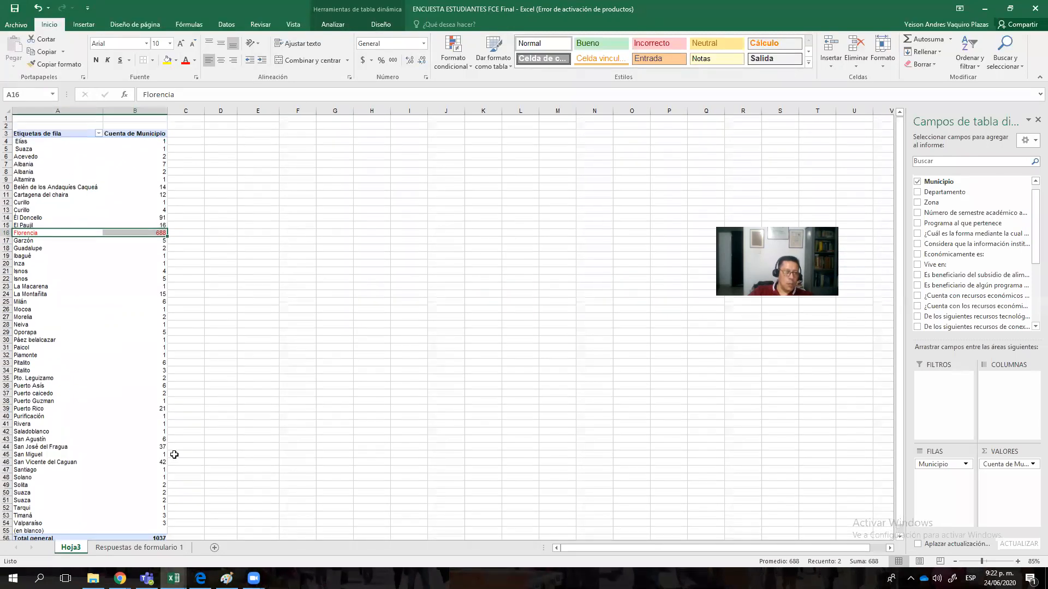
Step: Color the Él Doncello and San Vicente del Caguan rows of the pivot table red
click(27, 216)
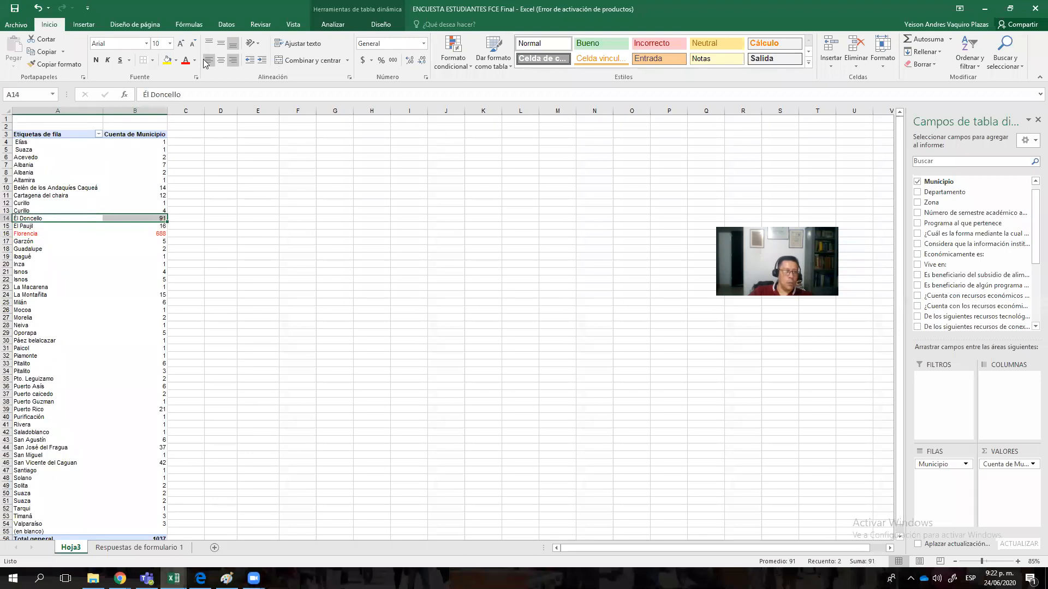
click(184, 61)
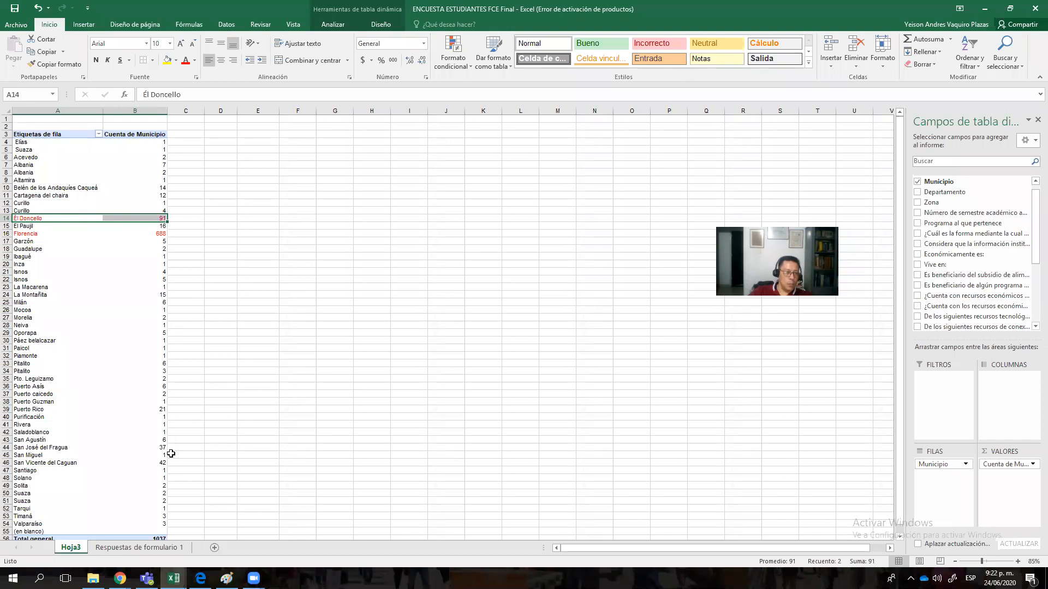
click(103, 459)
click(123, 460)
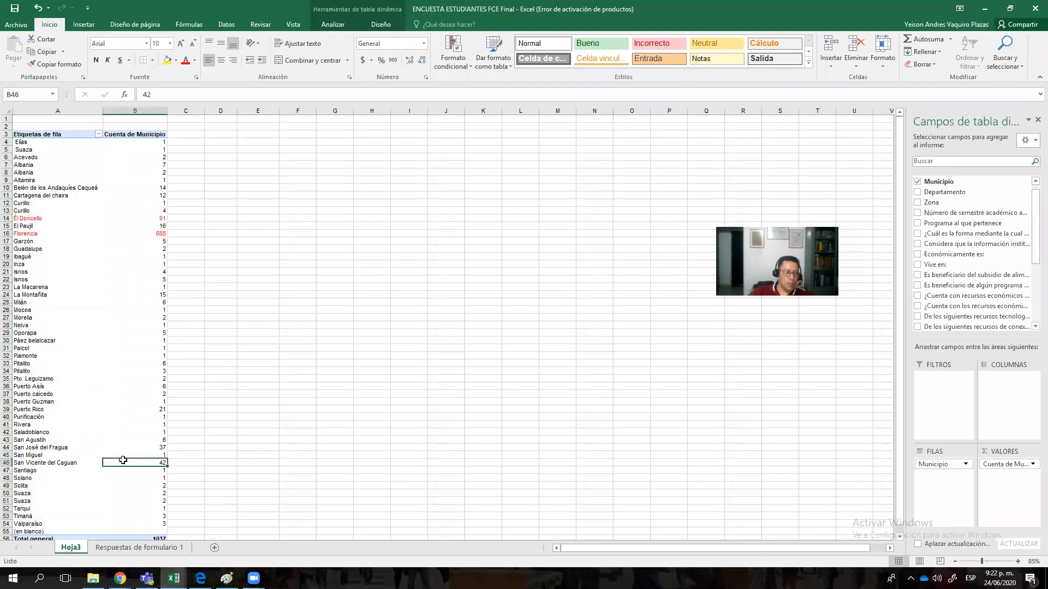
drag(110, 457, 82, 462)
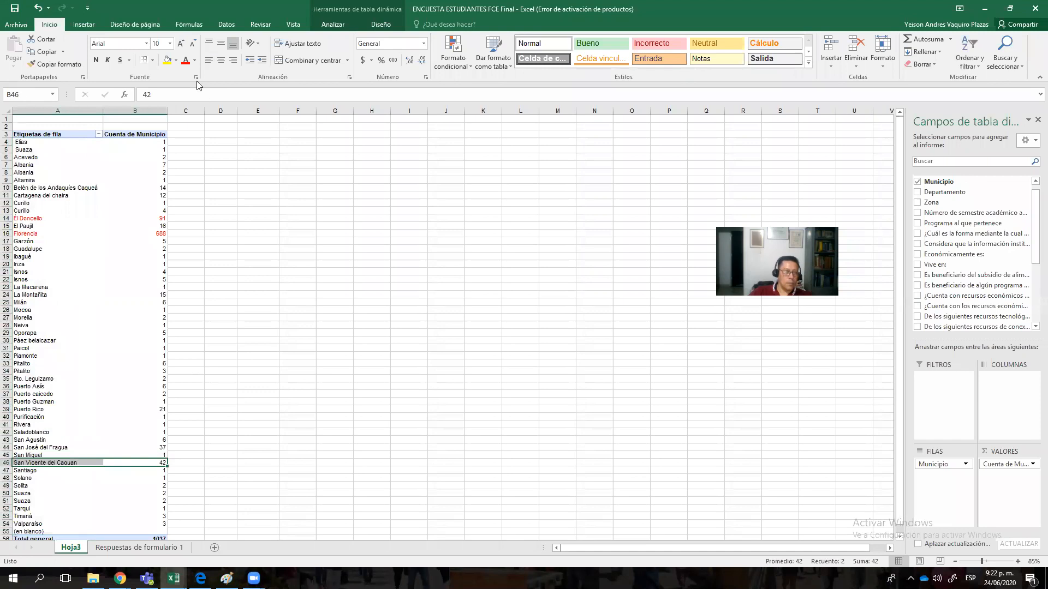
click(183, 63)
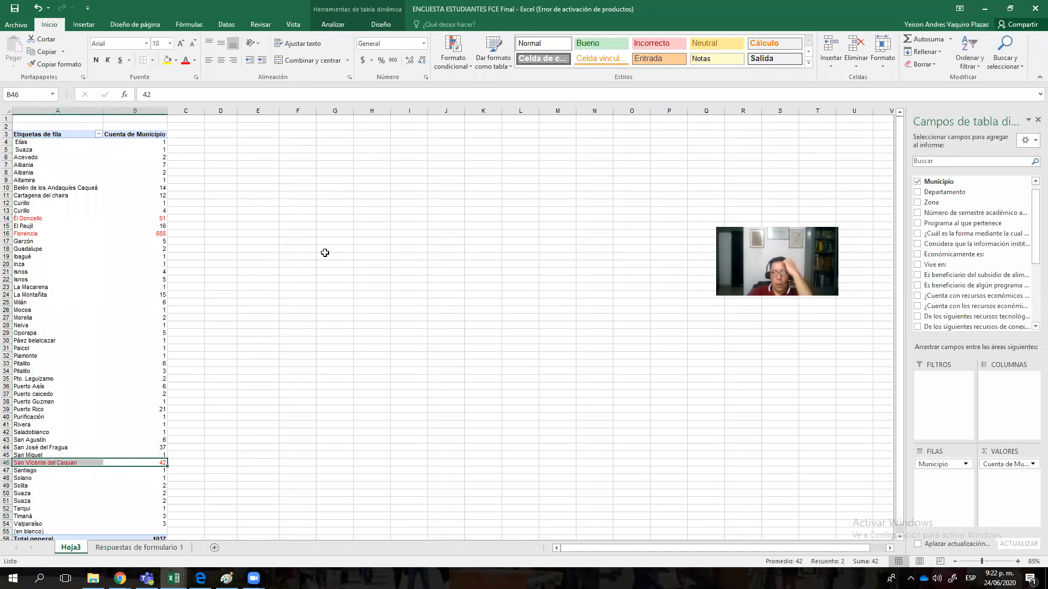
Step: Copy the Municipio pivot table A3:B56, paste it as plain values at E3, and fit column F to its contents
mouse_move(143, 193)
scroll(150, 199, down, 2)
scroll(161, 222, up, 2)
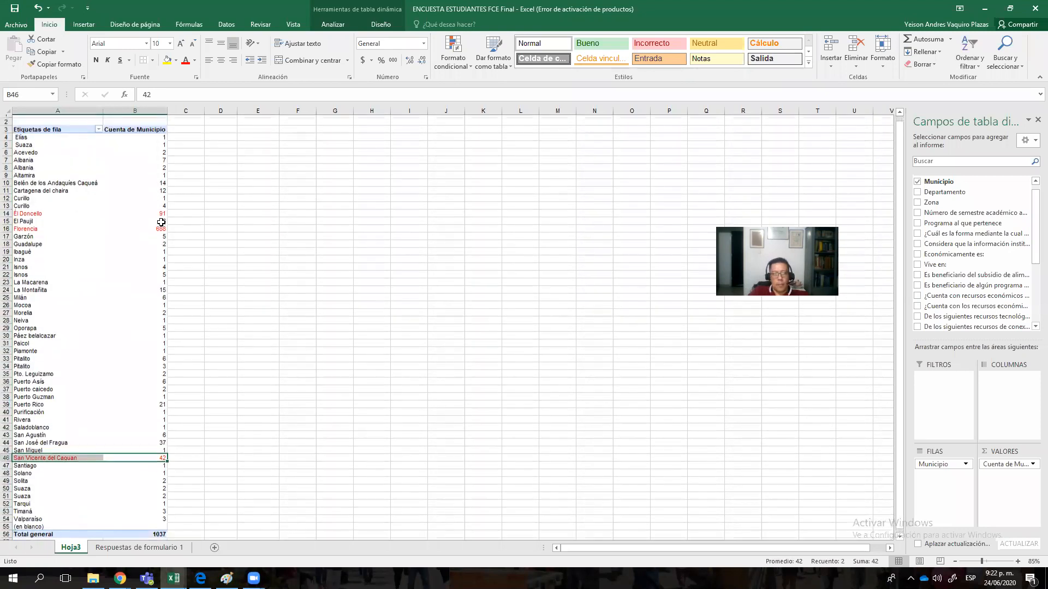
mouse_move(113, 180)
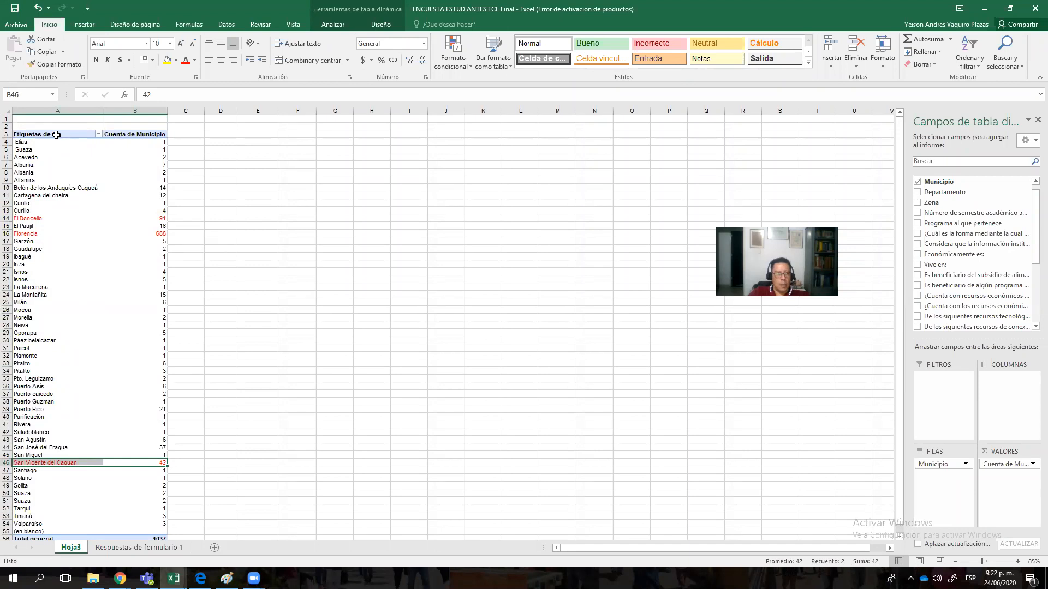
drag(54, 134, 149, 542)
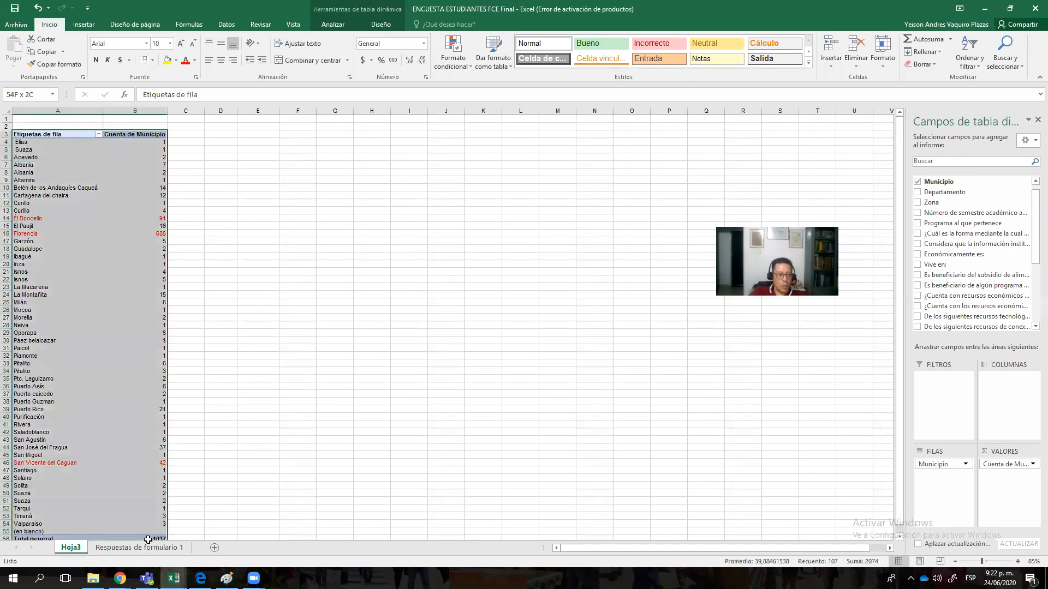
click(45, 52)
click(270, 135)
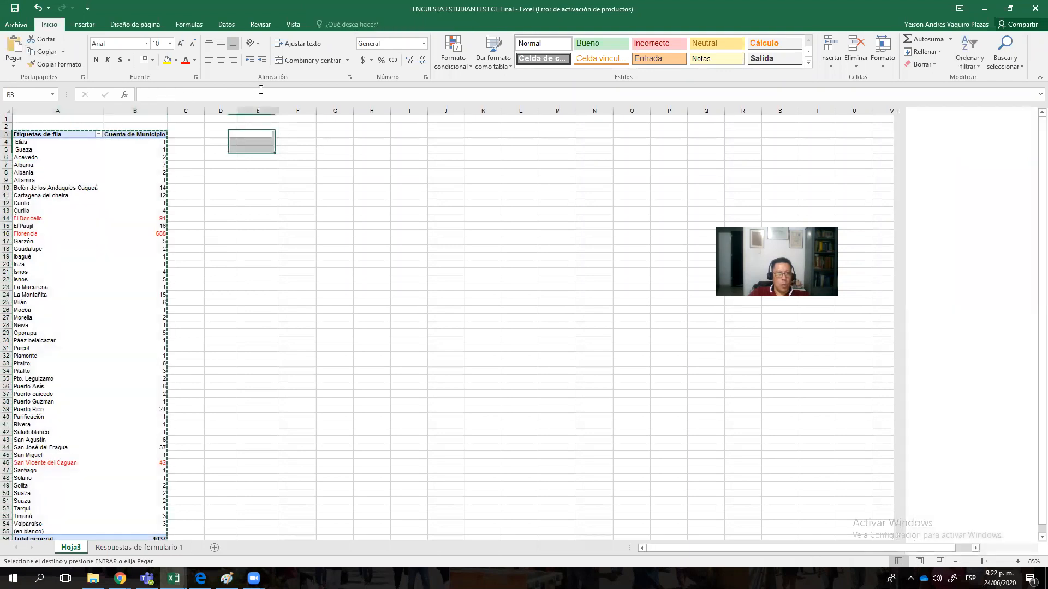
click(13, 62)
click(13, 137)
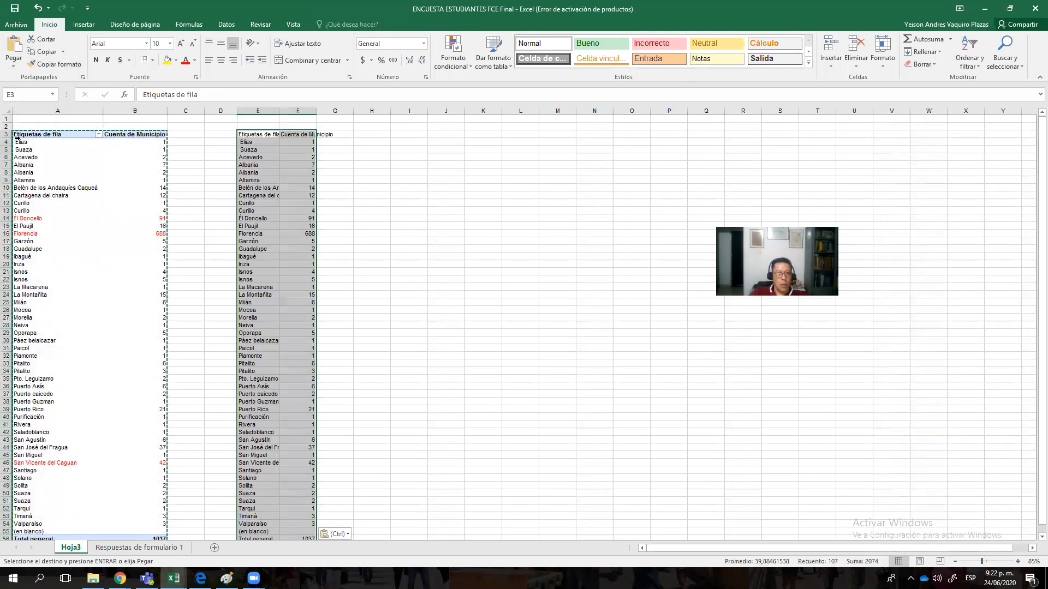
double_click(312, 111)
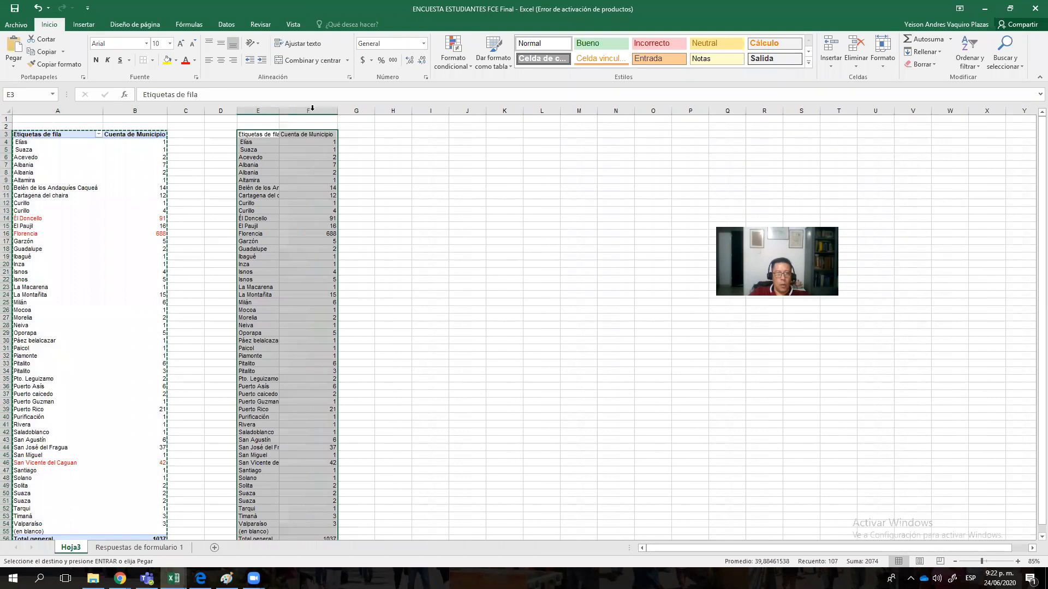
click(457, 248)
Step: Insert a 2-D clustered bar chart from the pasted municipality names and counts in E4:F54, excluding the blank and total rows
drag(253, 136, 313, 403)
click(417, 372)
drag(257, 144, 322, 408)
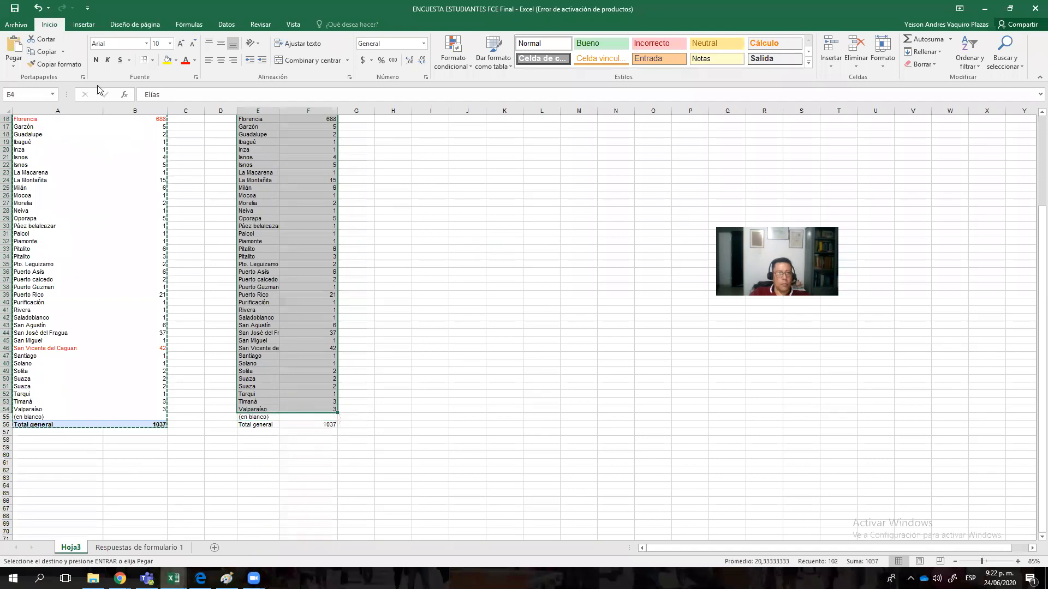
click(85, 24)
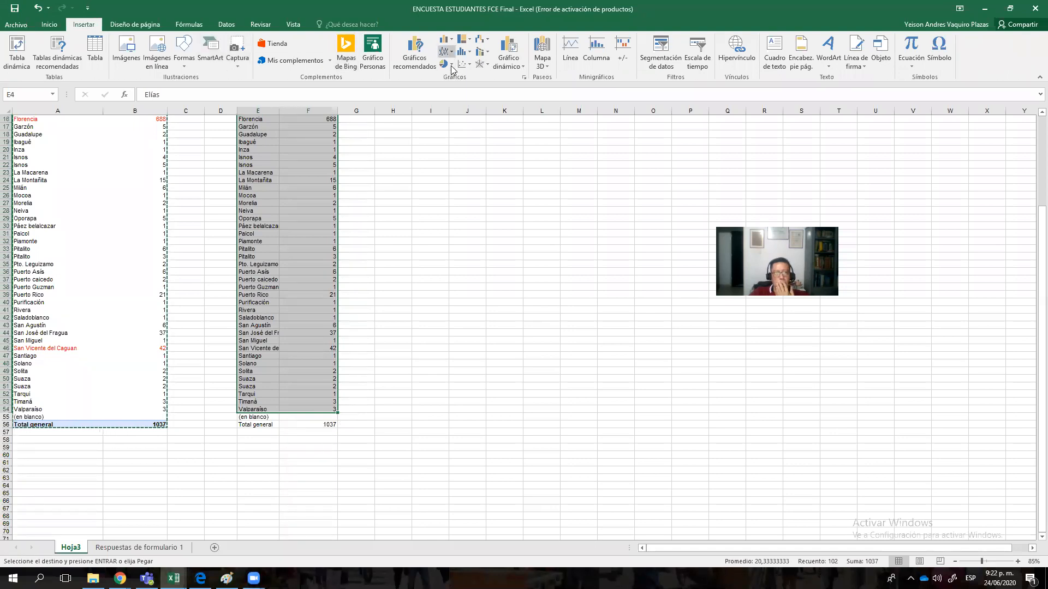
click(445, 40)
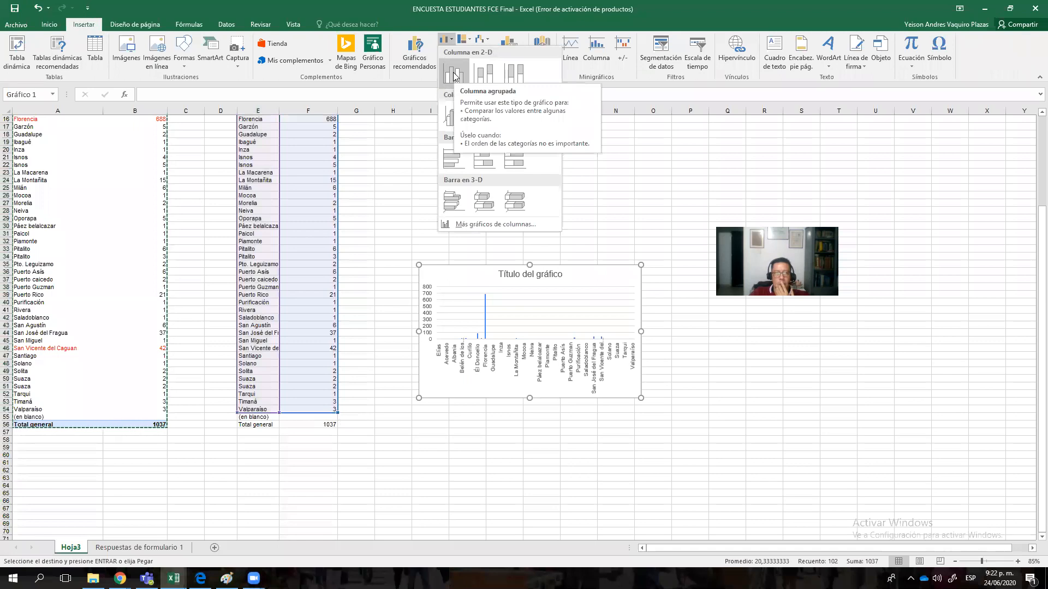
click(451, 159)
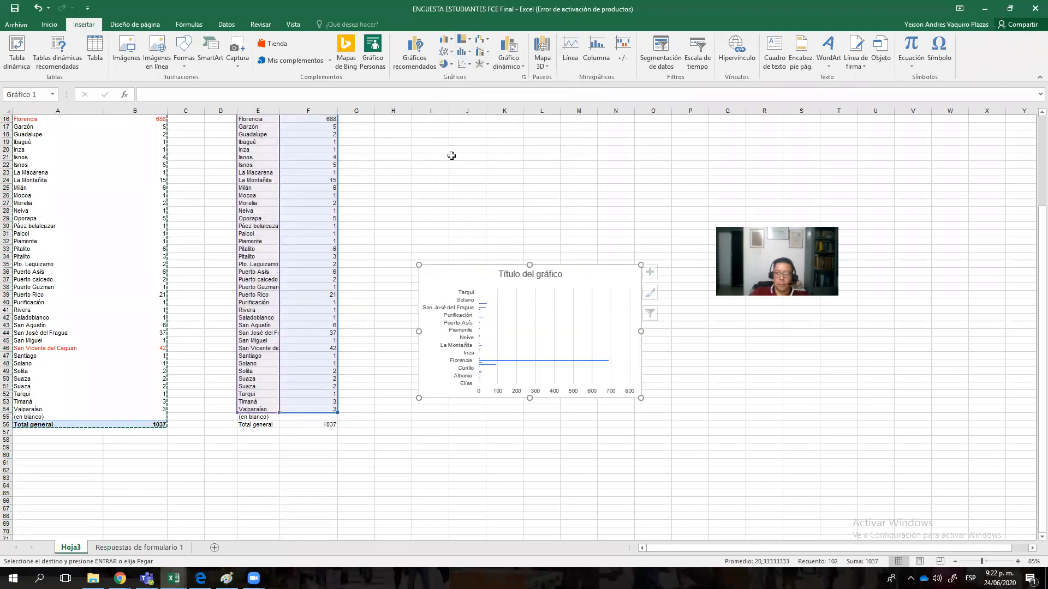
Step: Move the municipality bar chart beside the data and enlarge it until every municipality name is labelled on its axis
drag(640, 264, 835, 149)
drag(420, 397, 377, 475)
drag(678, 167, 674, 152)
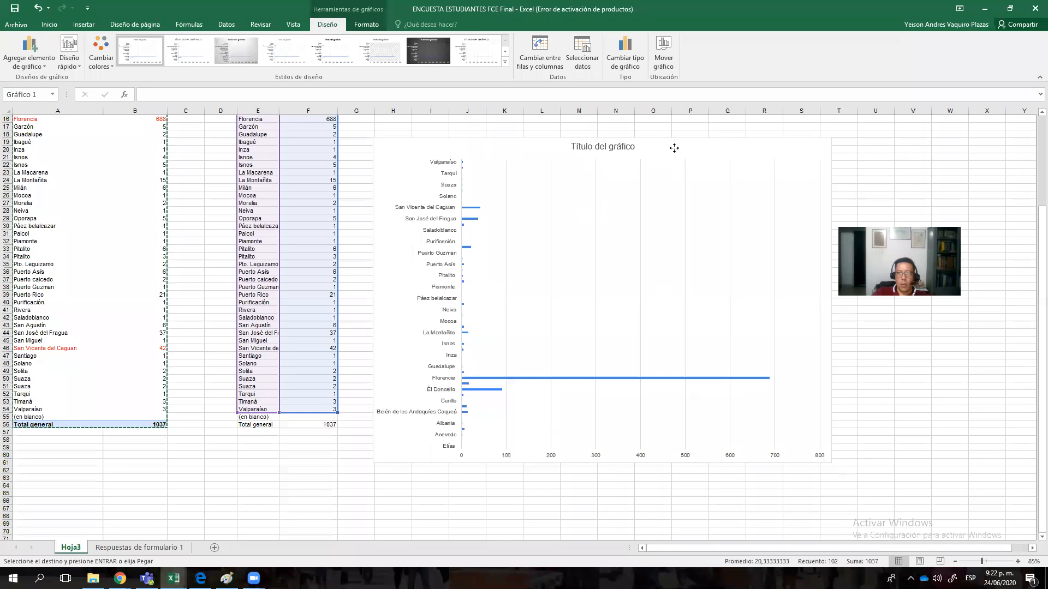
drag(830, 459, 912, 491)
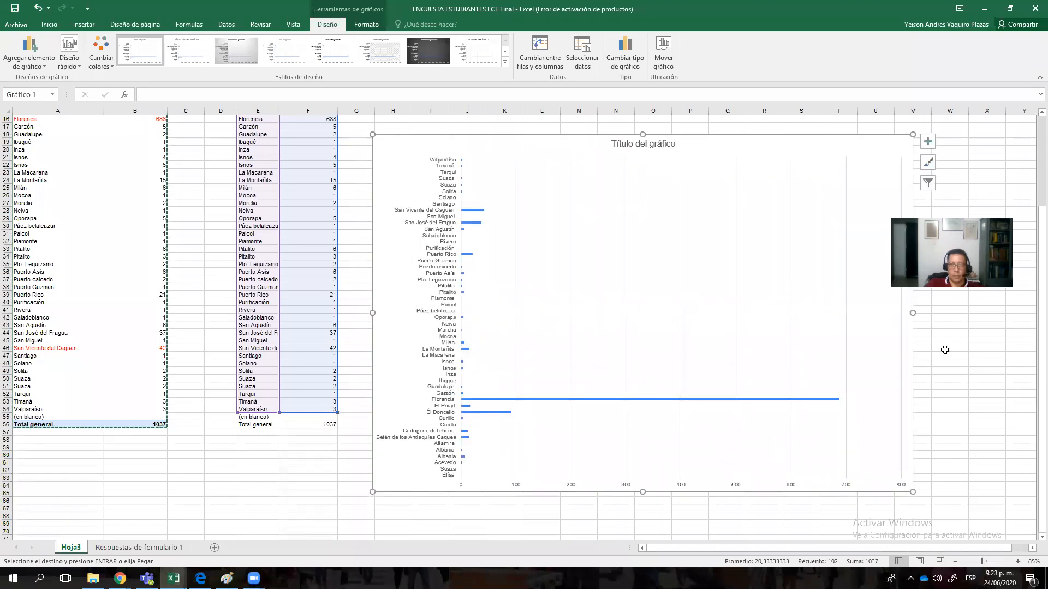
drag(371, 136, 360, 129)
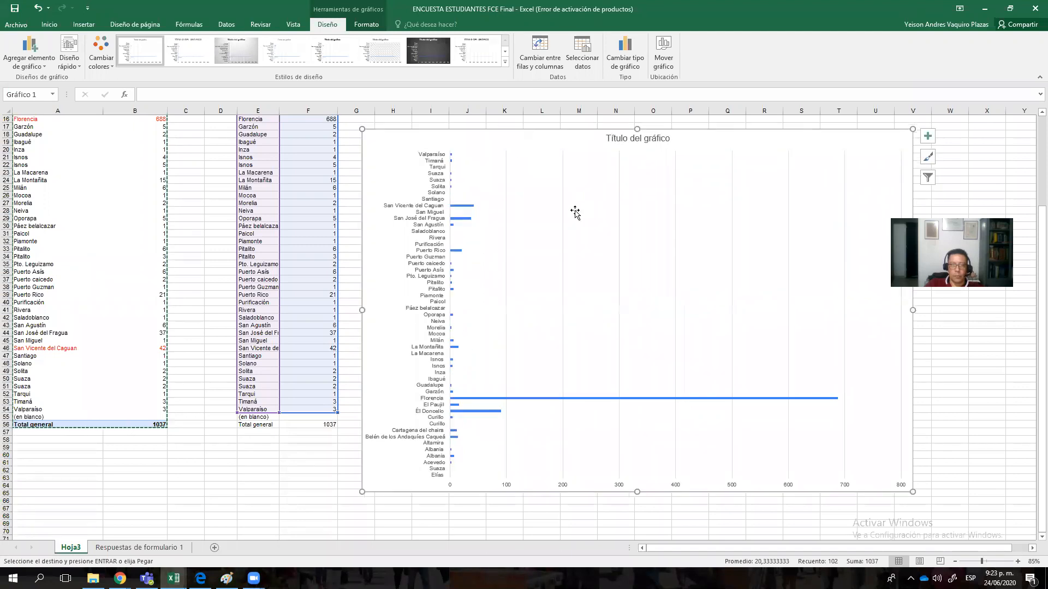
Step: Move the bar chart up beside the pasted table's first rows and enlarge it slightly to span about rows 4 to 54
scroll(574, 207, up, 2)
drag(576, 201, 563, 145)
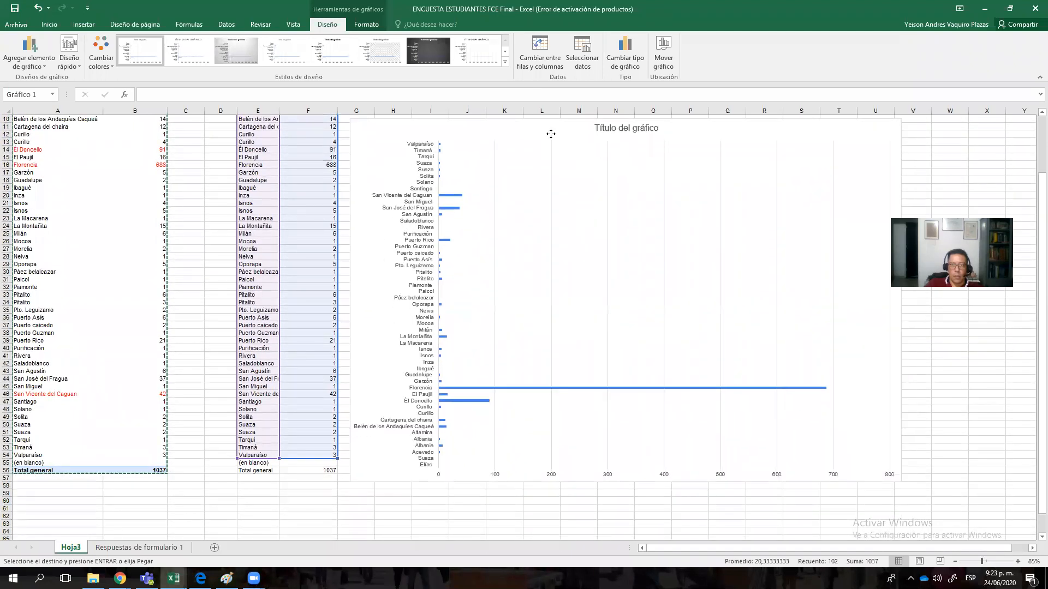
scroll(551, 232, up, 2)
scroll(551, 223, up, 1)
drag(537, 196, 529, 150)
drag(907, 509, 925, 523)
scroll(937, 490, down, 1)
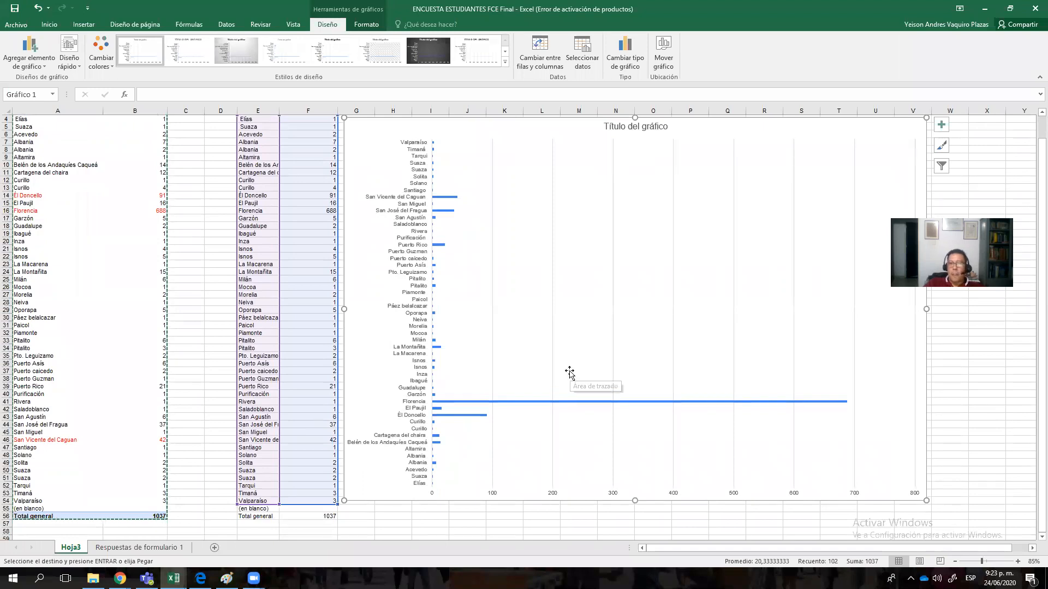
Step: Add data labels to the bars of the municipality chart
scroll(569, 372, up, 1)
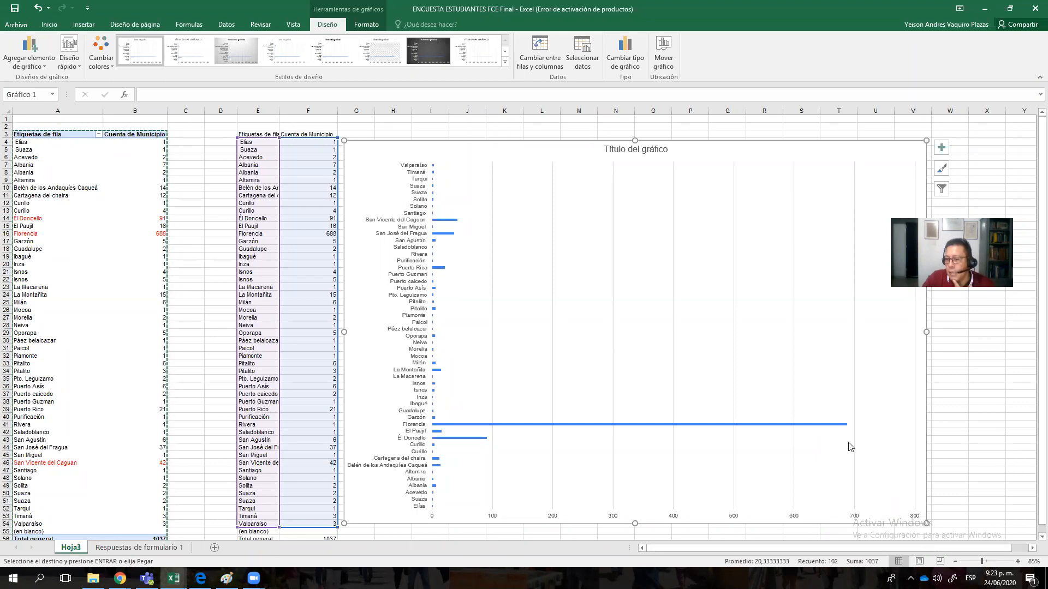
click(845, 425)
right_click(843, 424)
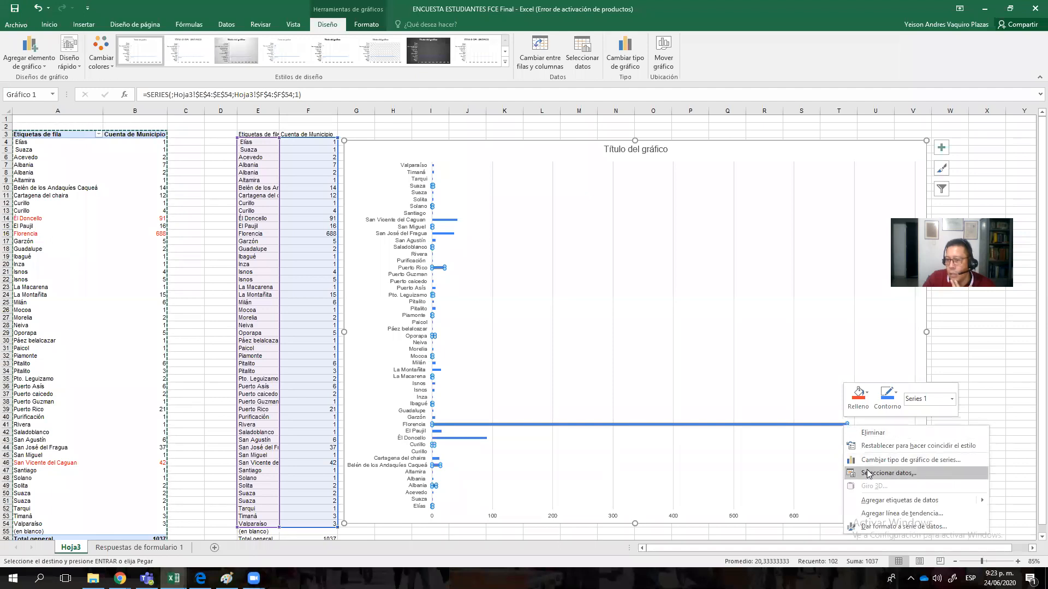
click(874, 500)
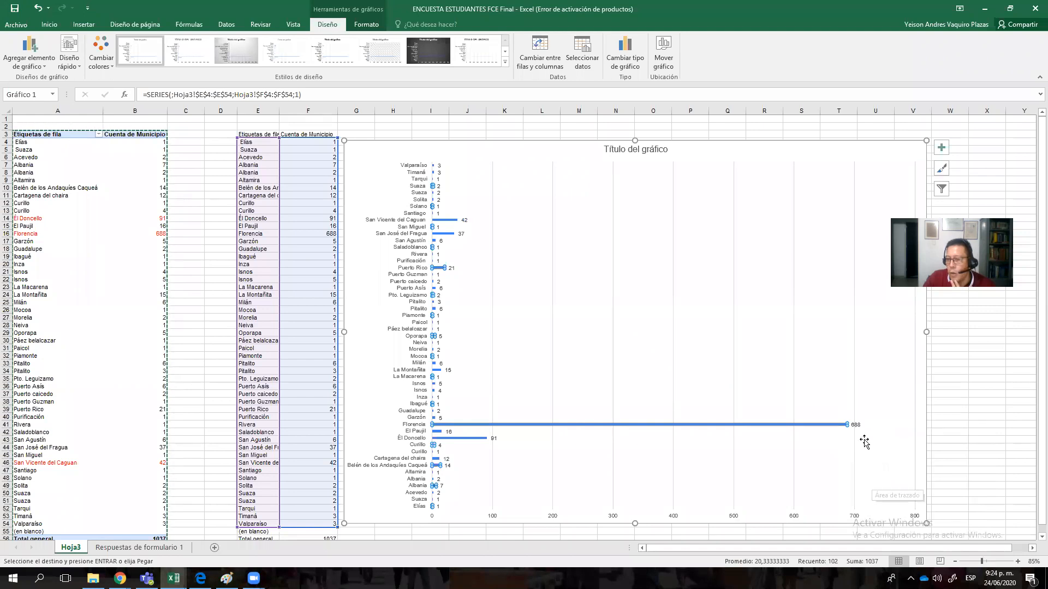
click(863, 443)
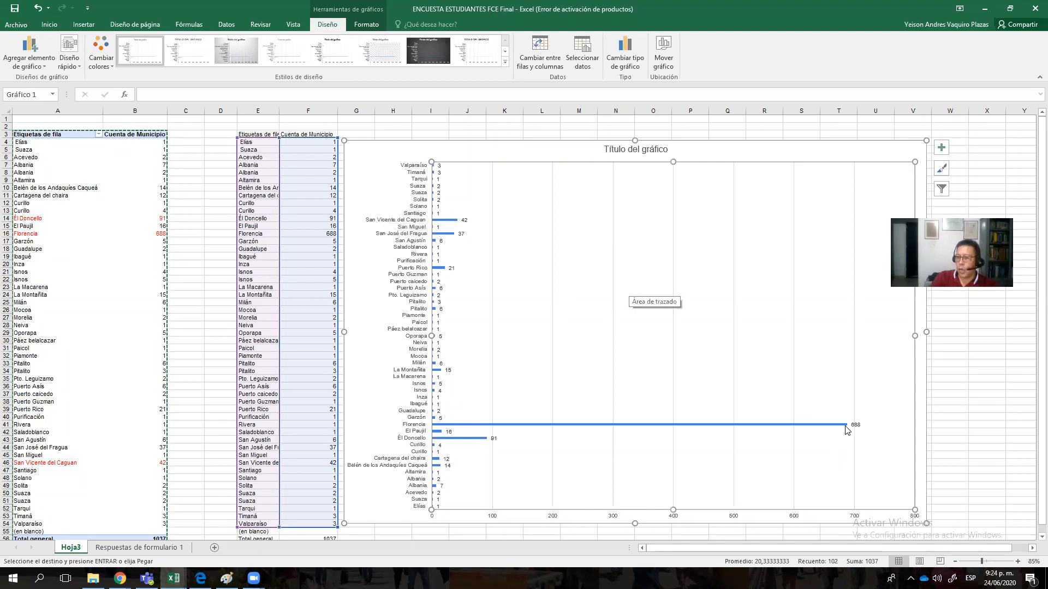
mouse_move(849, 427)
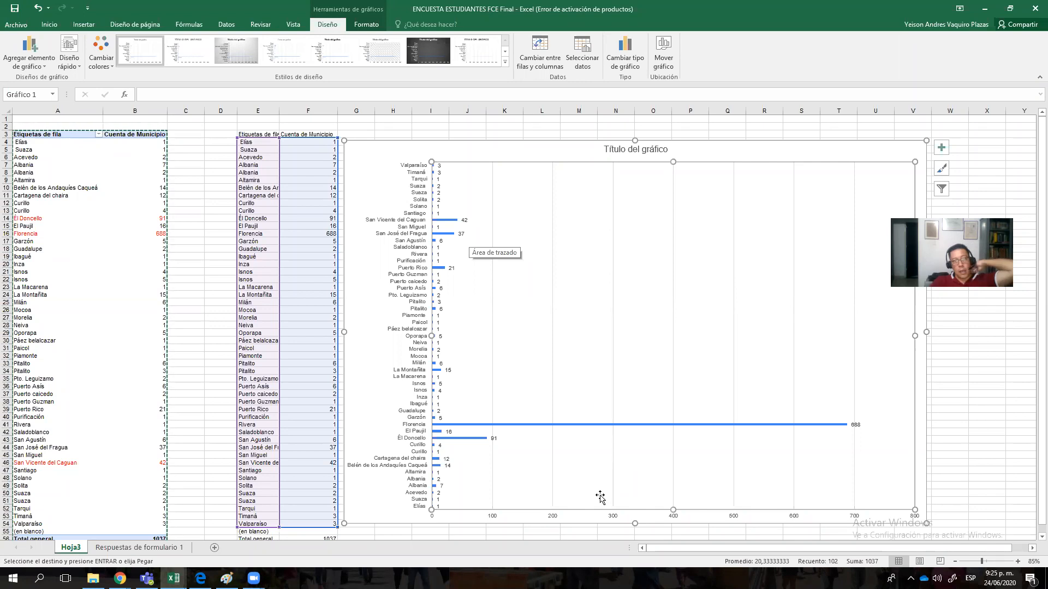
Step: Turn on filtering for column F, the copied Cuenta de Municipio counts
click(295, 309)
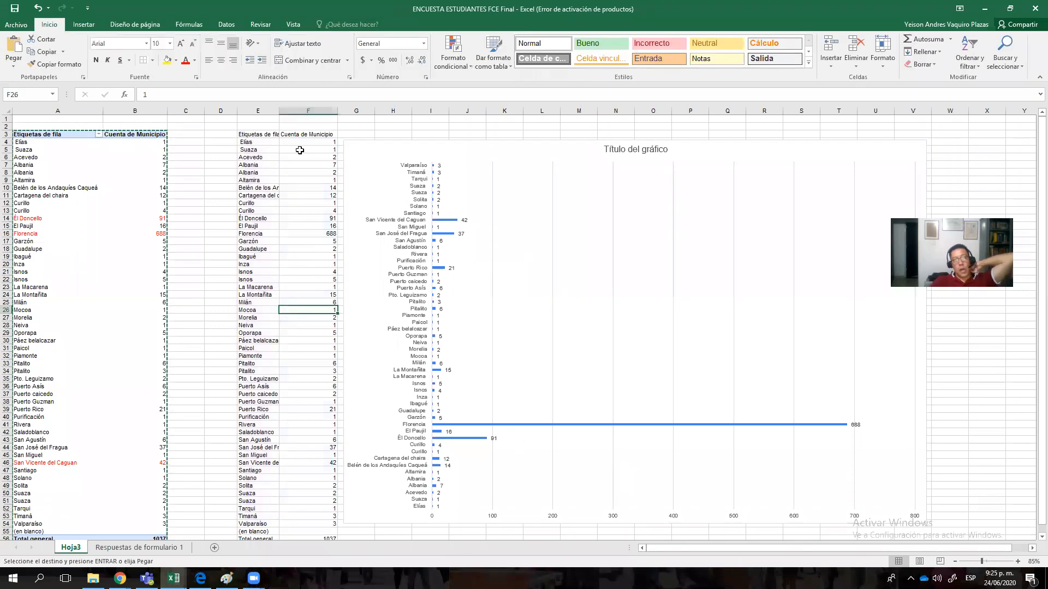
click(302, 110)
right_click(301, 111)
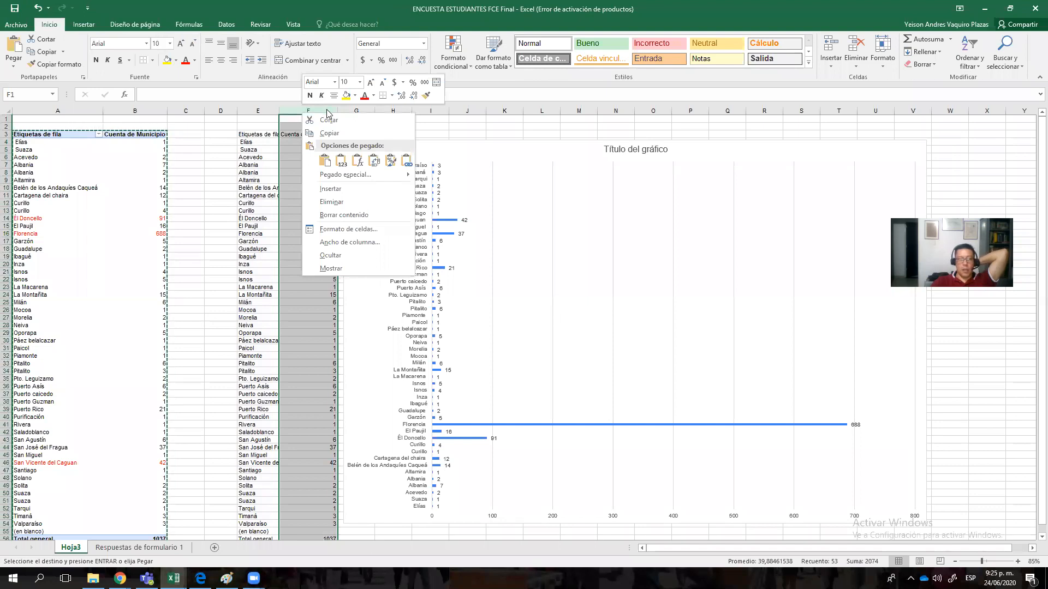
right_click(298, 112)
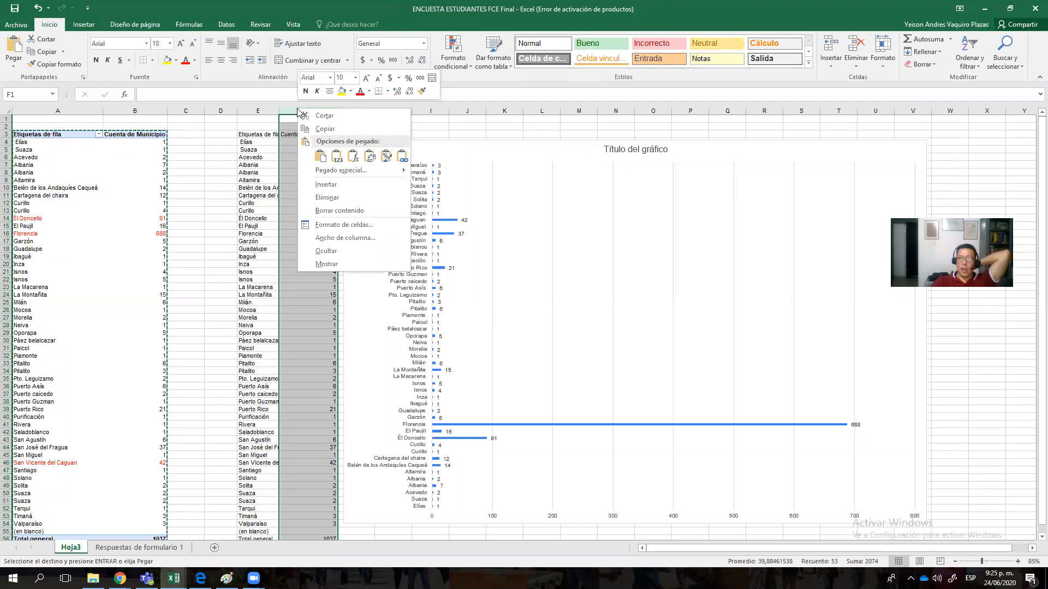
click(977, 65)
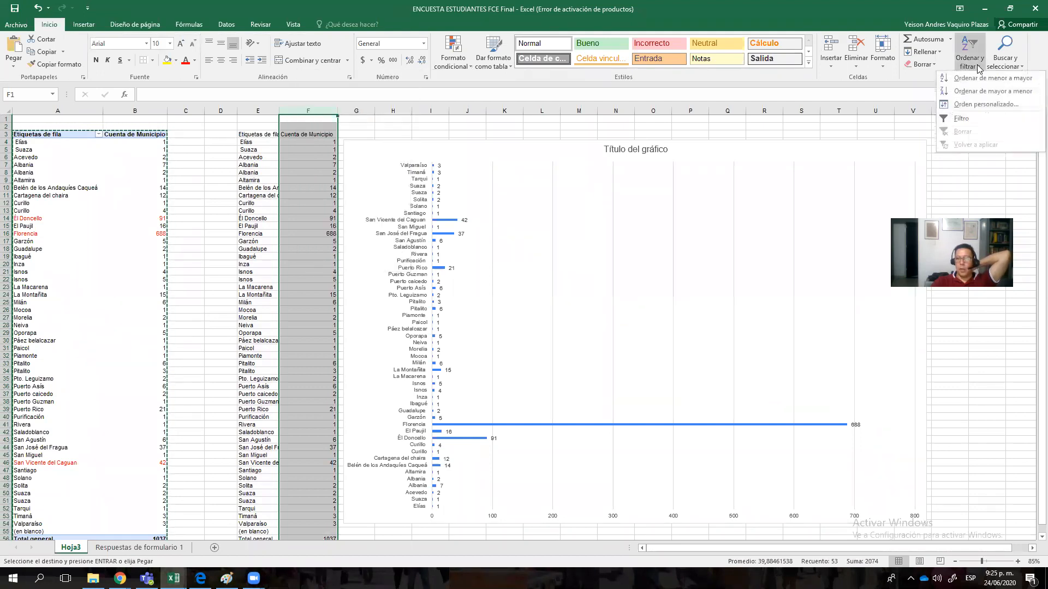
click(960, 118)
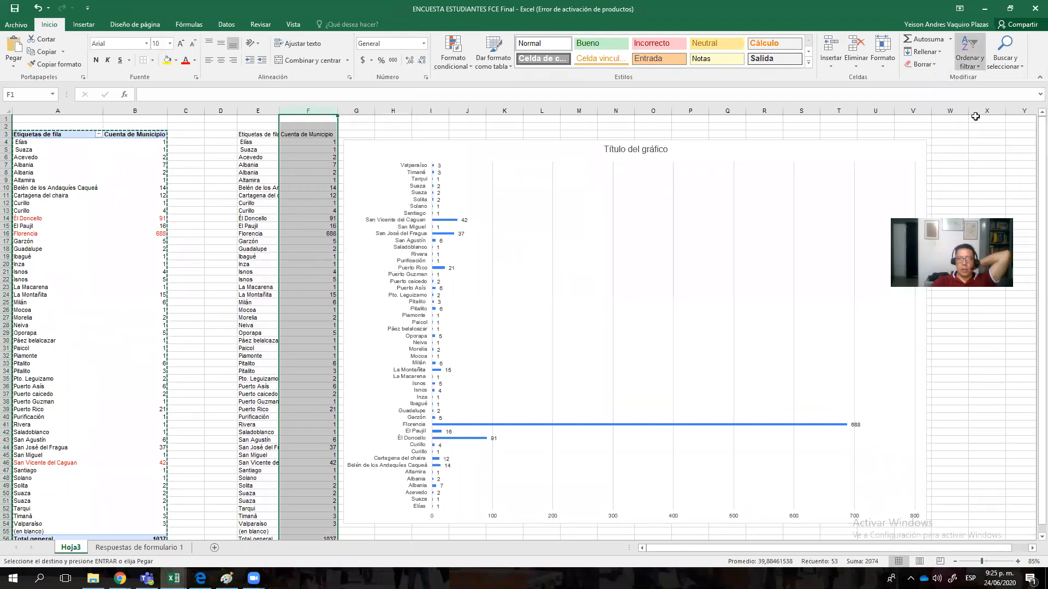
Step: Sort the copied Cuenta de Municipio column from largest to smallest, expanding the selection to the adjacent labels
click(333, 135)
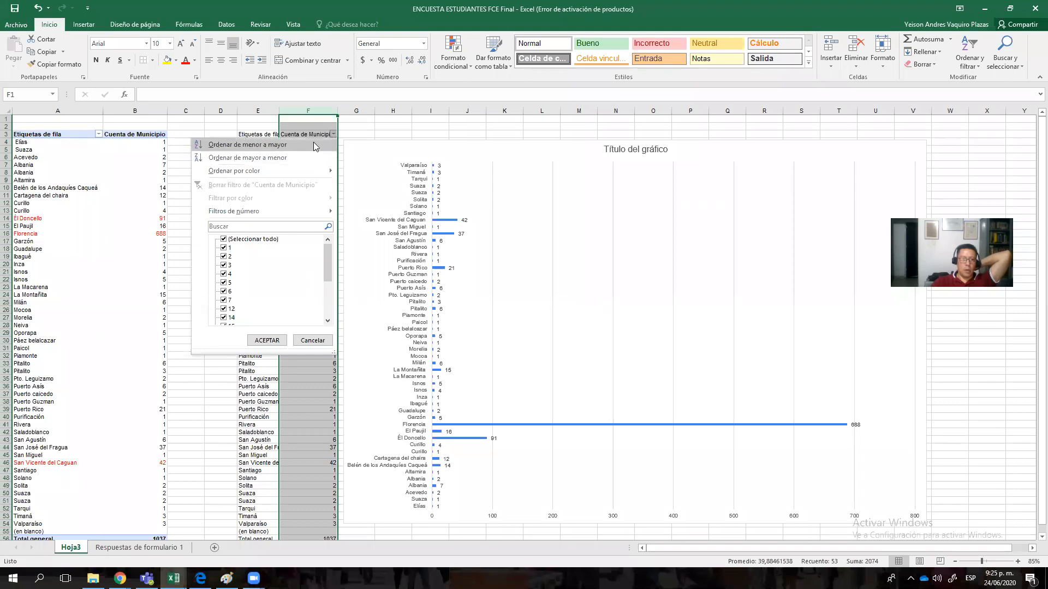
click(315, 158)
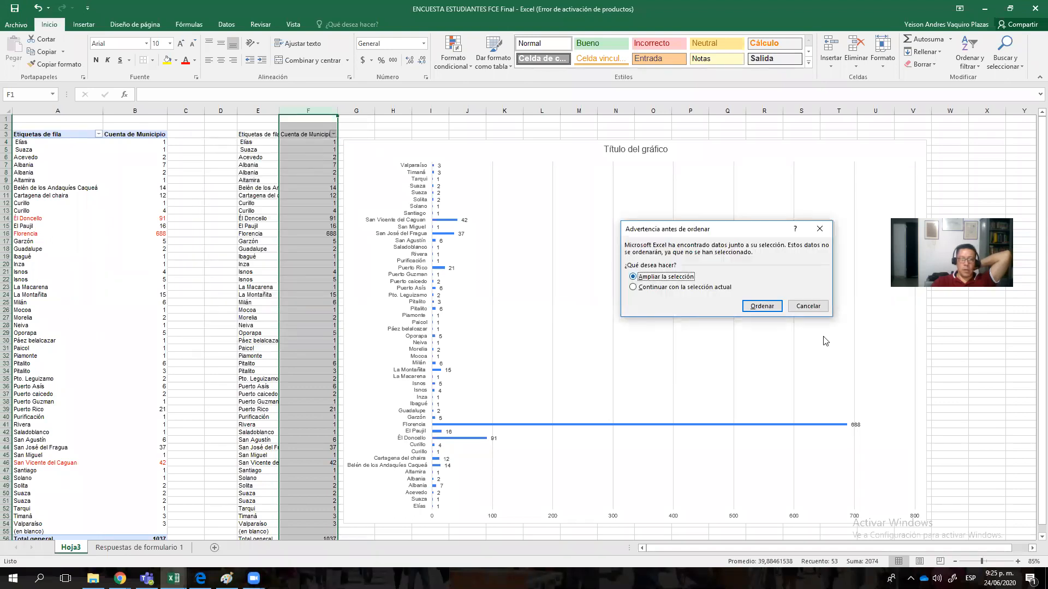
click(756, 306)
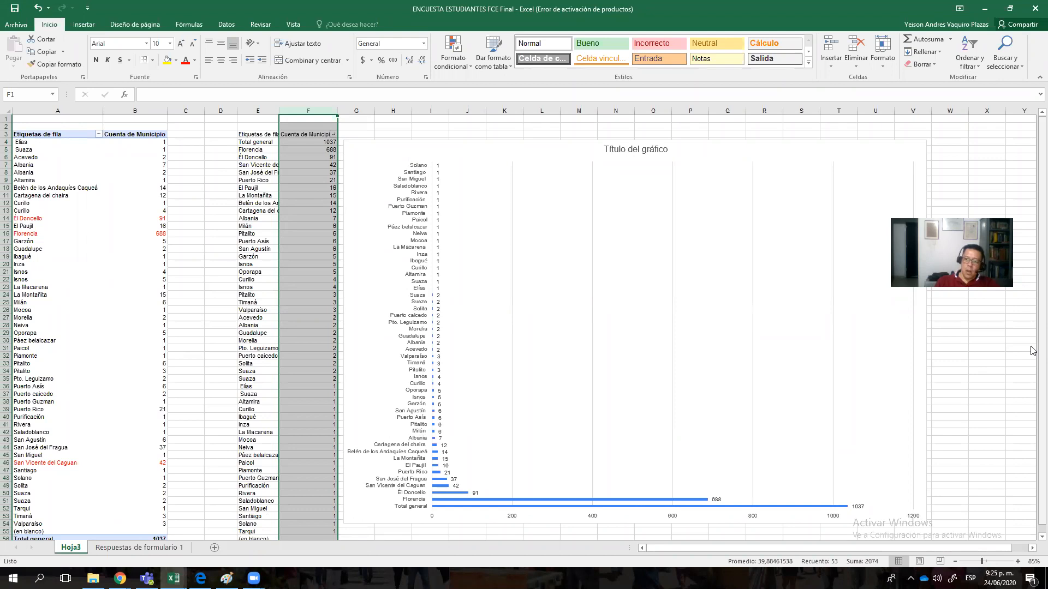
scroll(470, 348, down, 3)
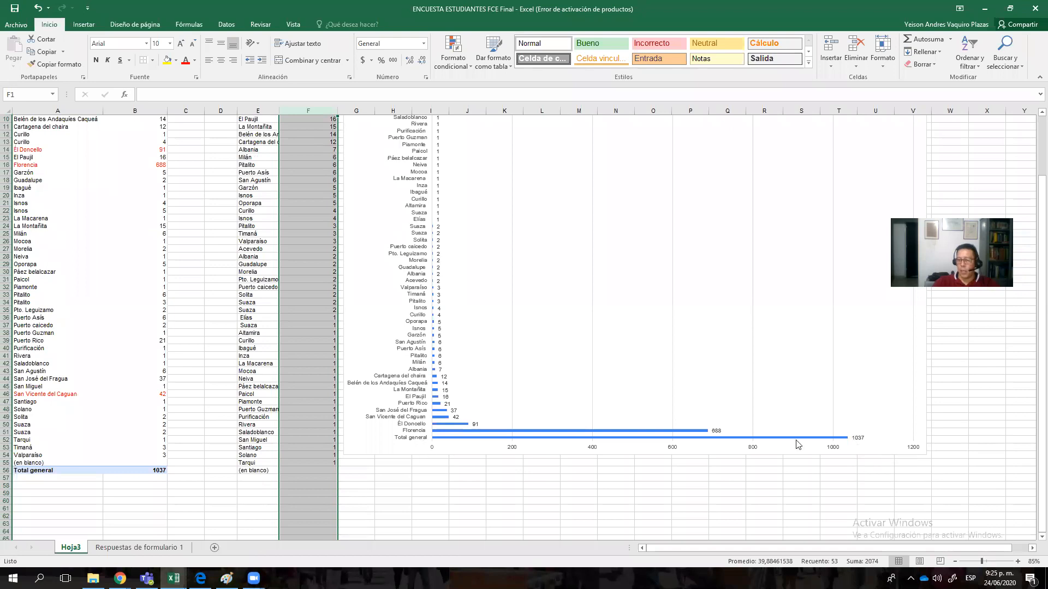
mouse_move(843, 439)
scroll(869, 442, up, 3)
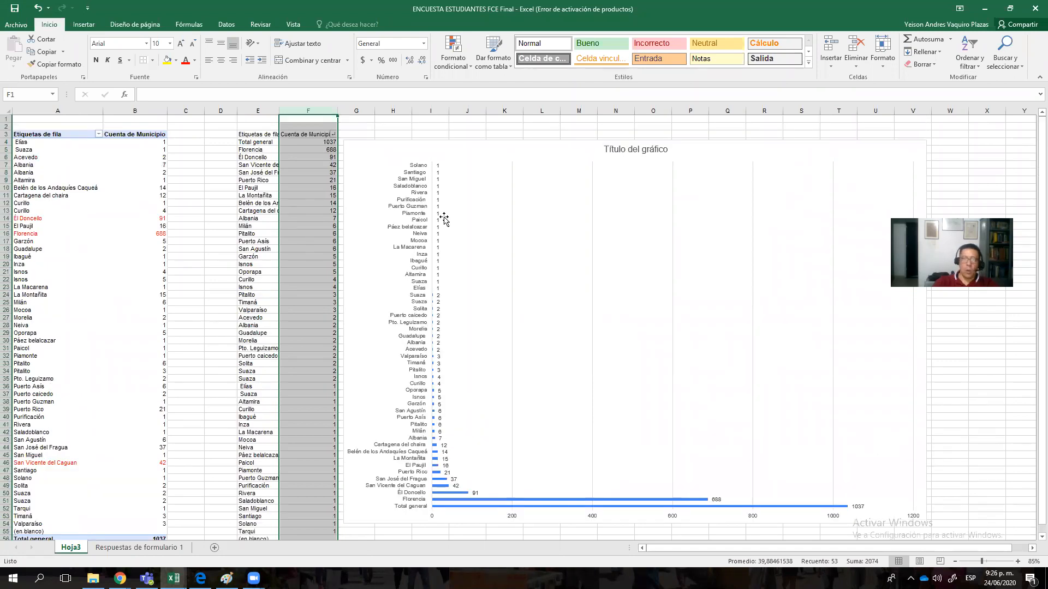
Step: Re-sort the copied Cuenta de Municipio column from smallest to largest, expanding the selection to the labels
click(333, 135)
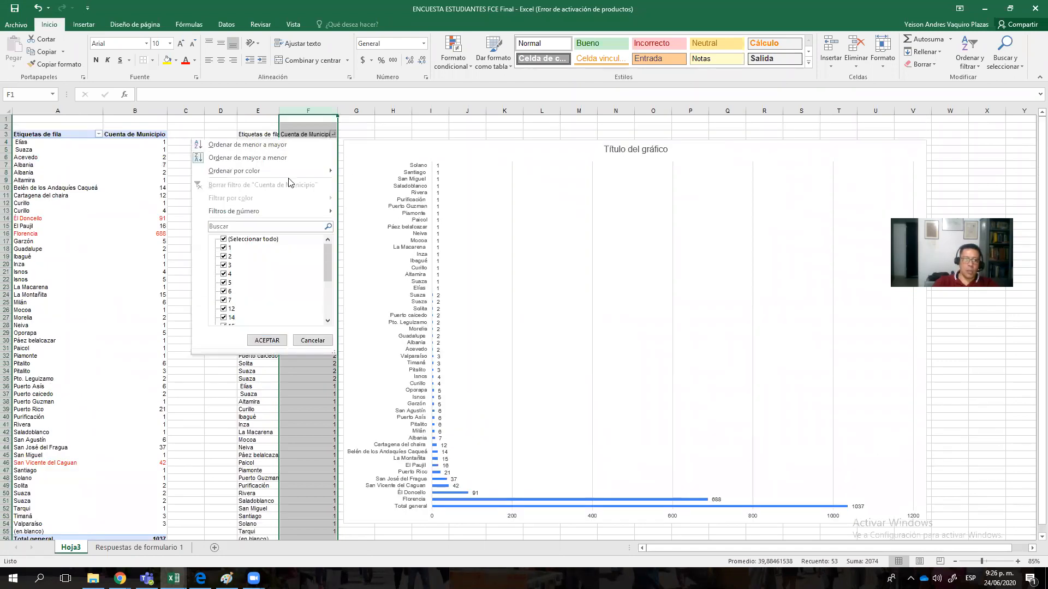
click(287, 147)
click(761, 306)
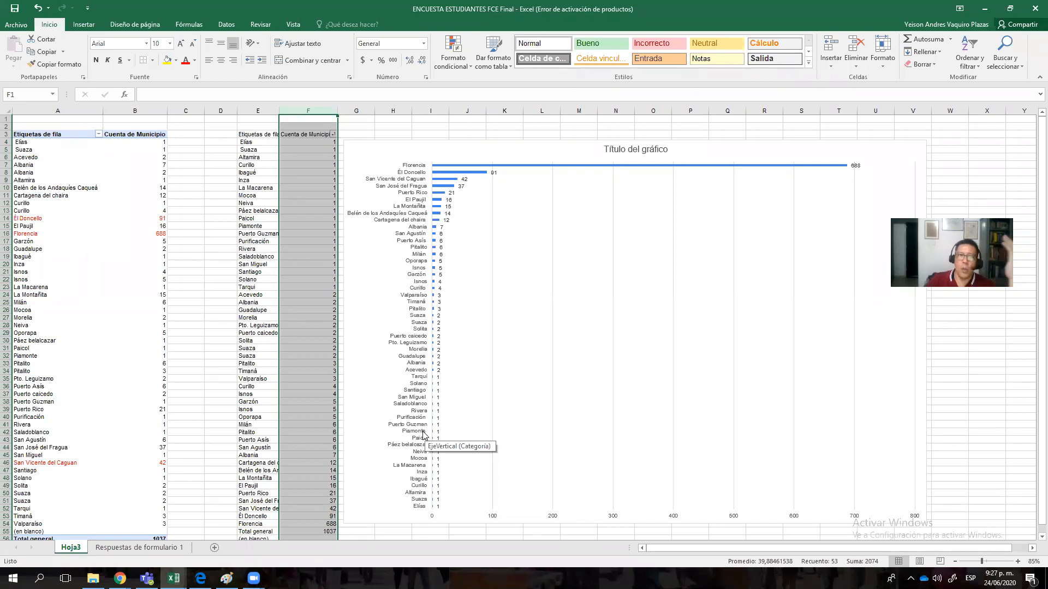
Step: Delete the municipality bar chart and clear the copied municipality table in columns E and F, including its last (en blanco) cell
click(576, 151)
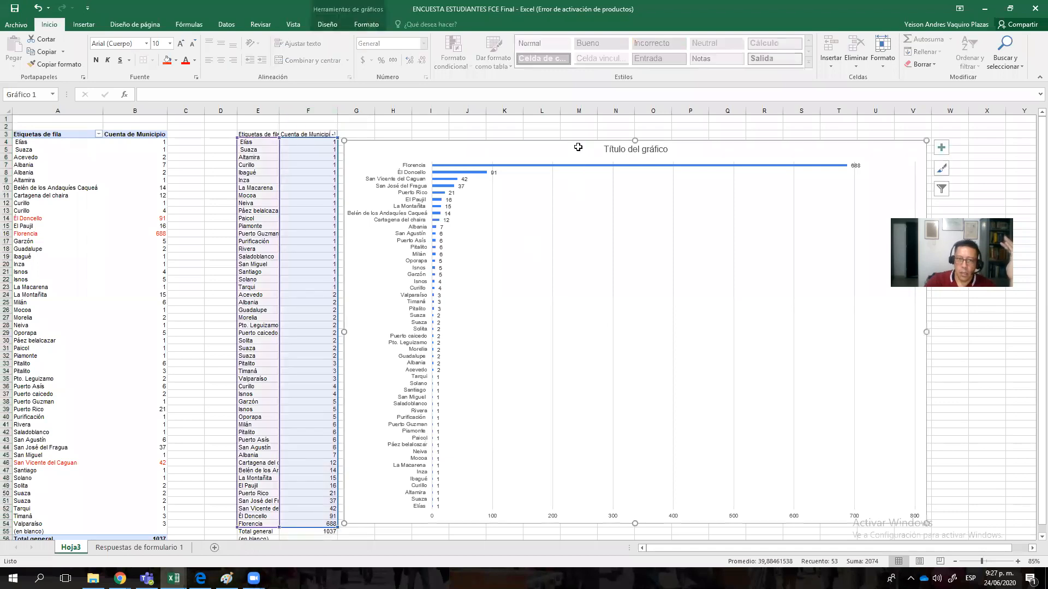
key(Delete)
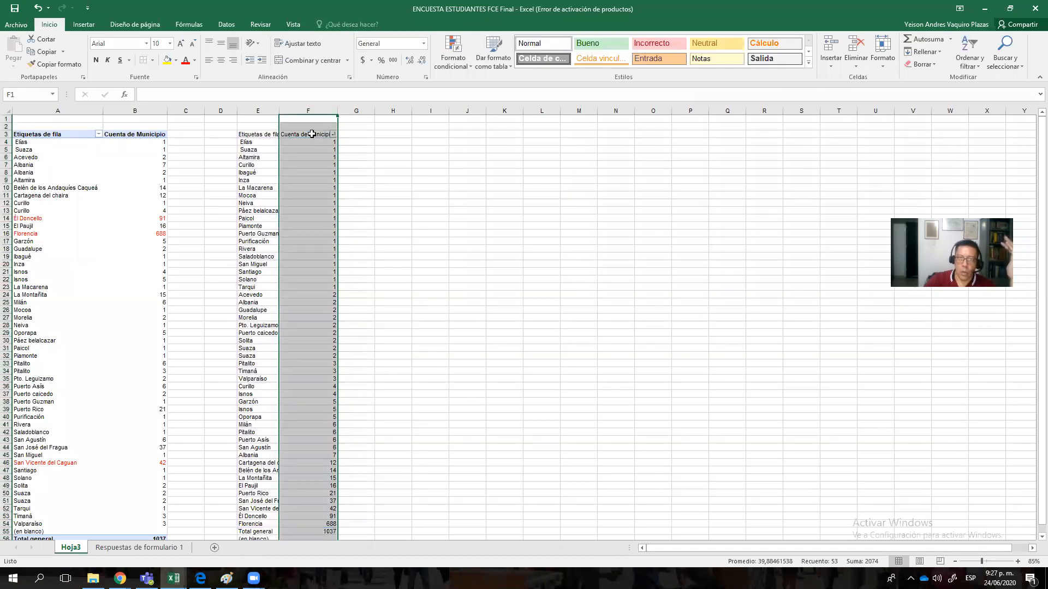
drag(268, 133, 342, 535)
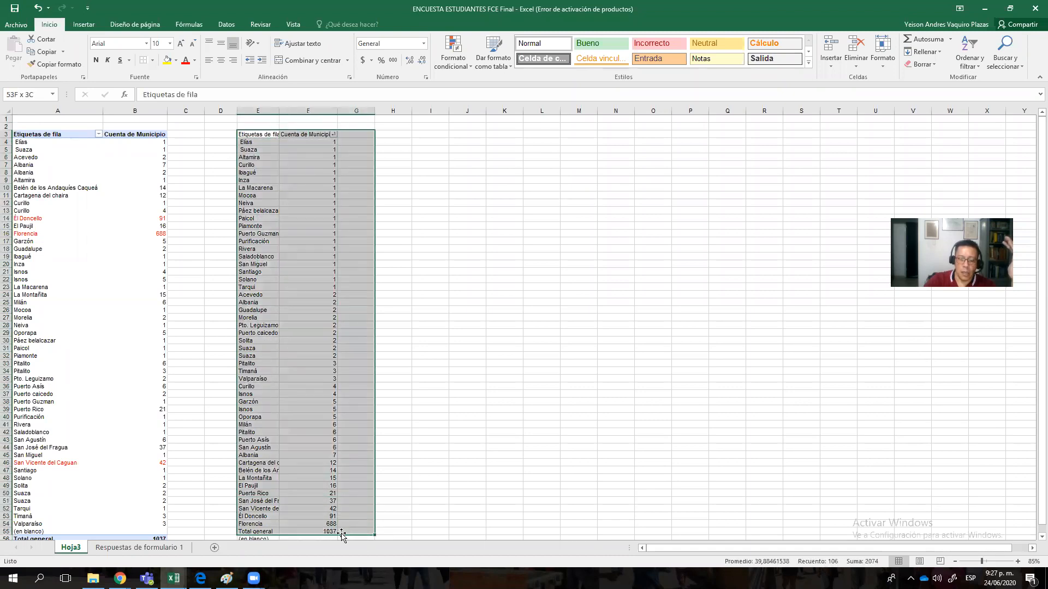
key(Delete)
scroll(331, 537, down, 2)
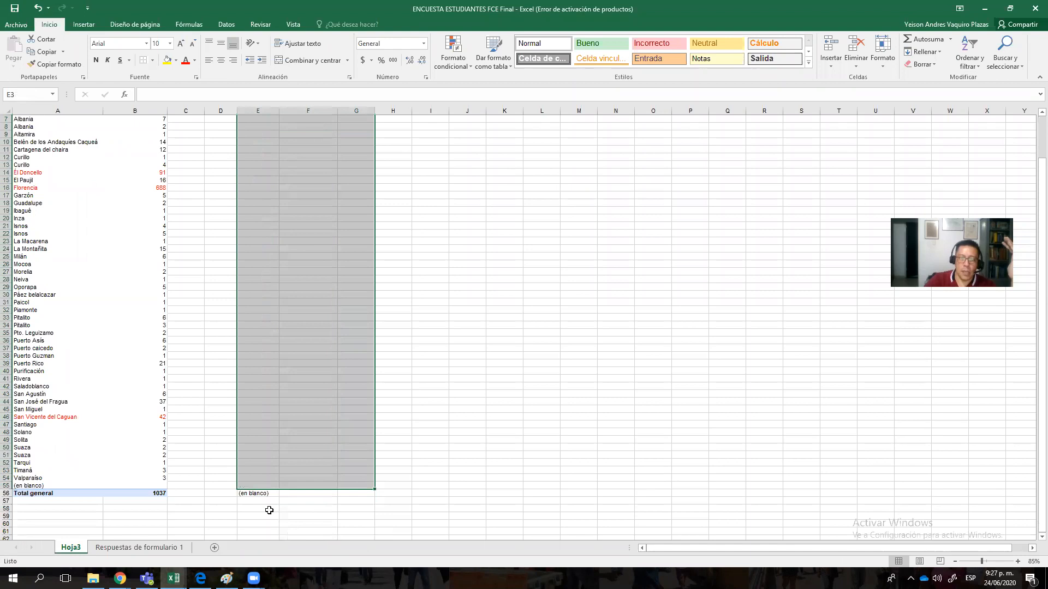
click(269, 493)
key(Delete)
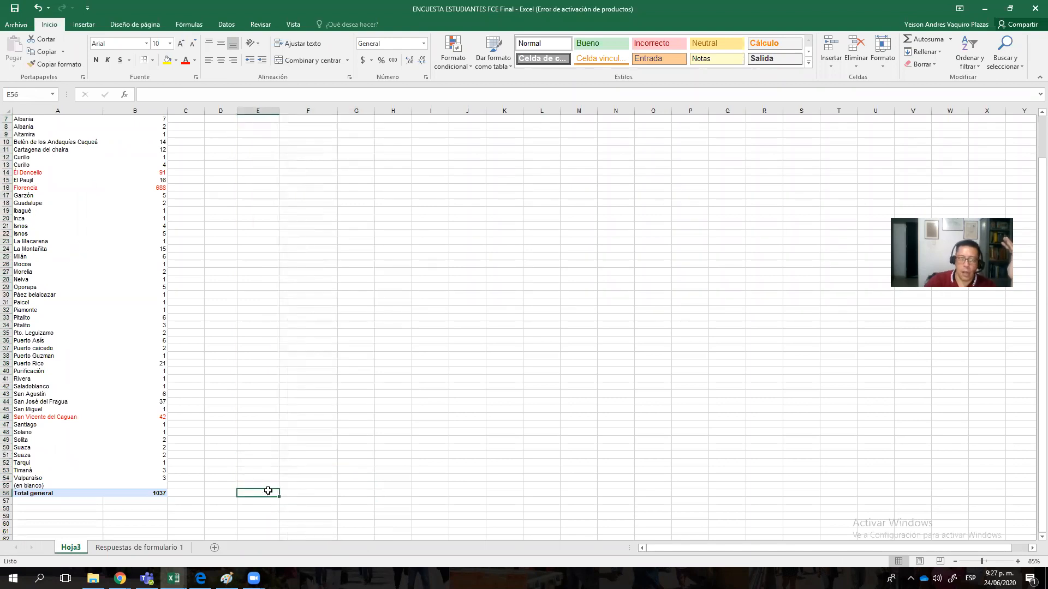
Step: Remove the Municipio field from the pivot table's rows and its count from the values
click(76, 258)
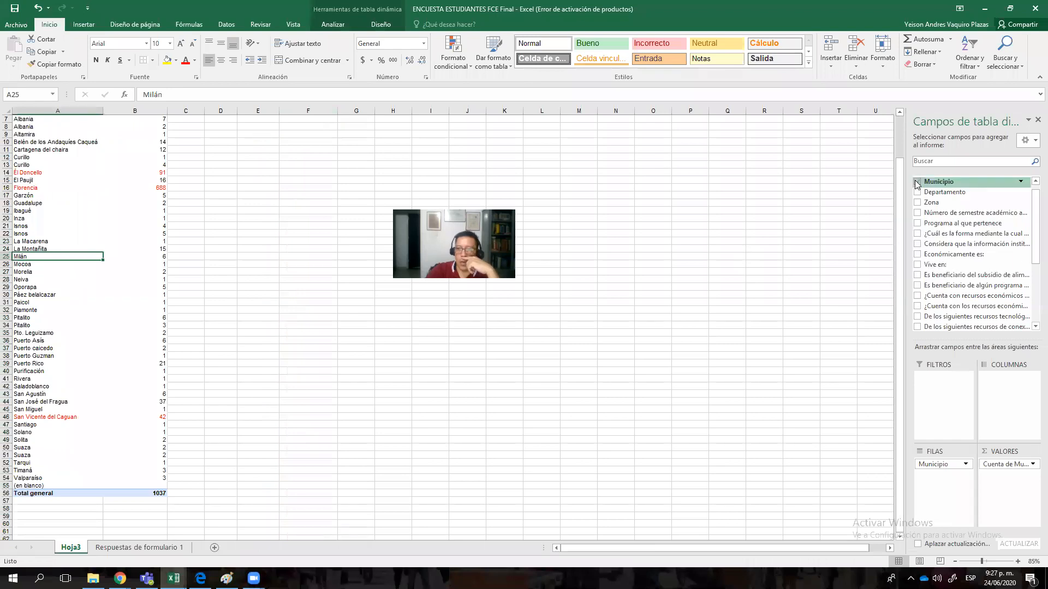
double_click(933, 466)
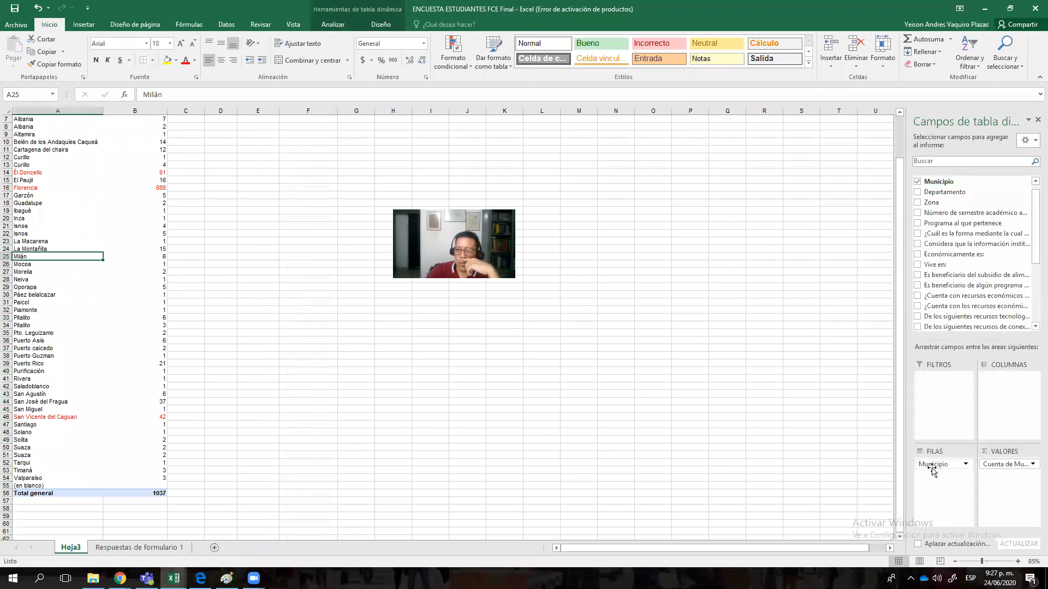
double_click(933, 465)
click(933, 464)
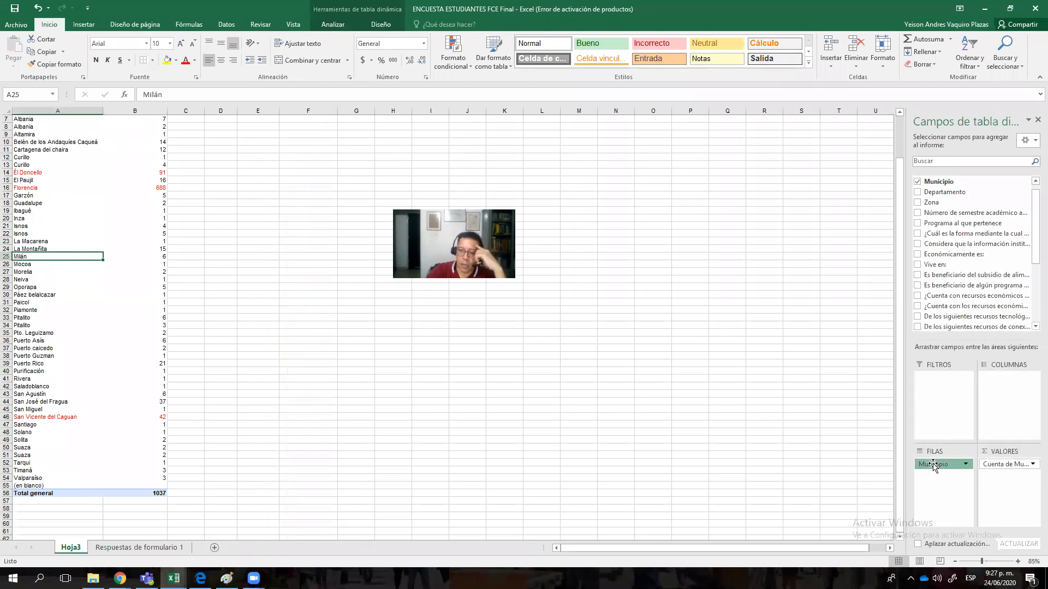
click(939, 439)
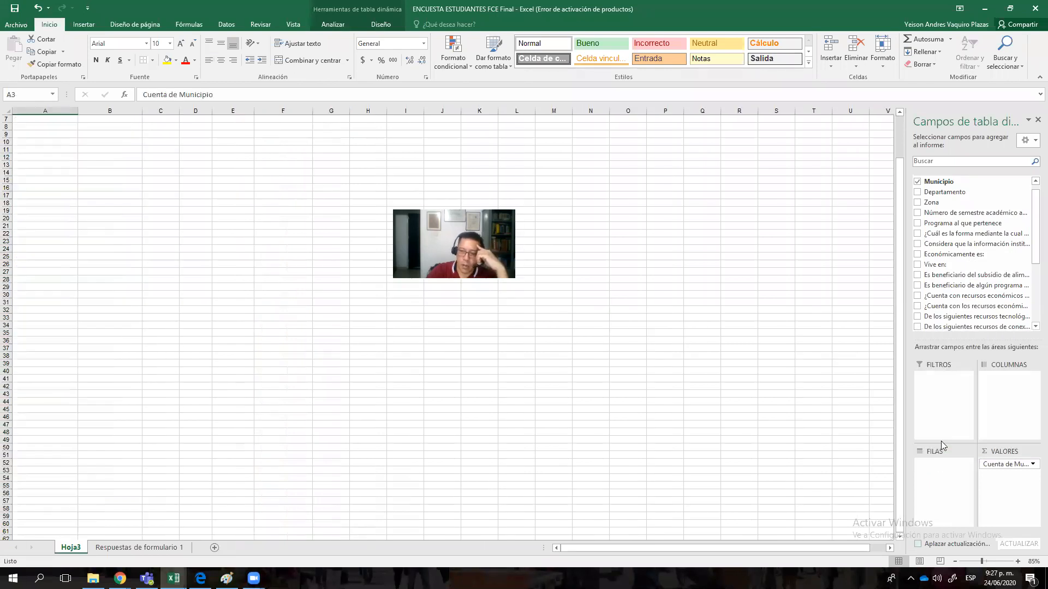
click(1009, 466)
click(1010, 467)
click(1008, 466)
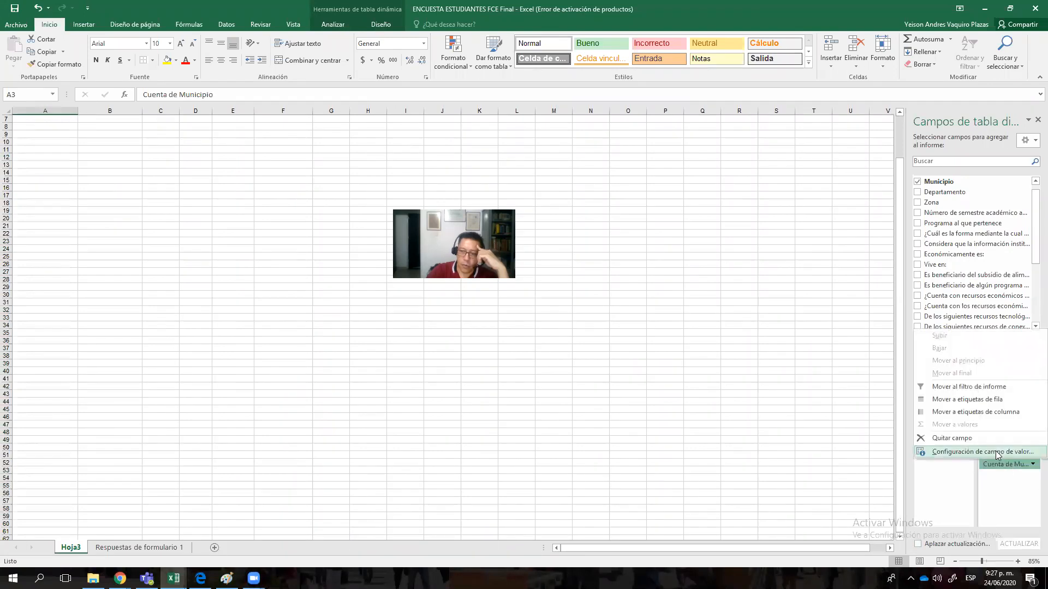
click(949, 438)
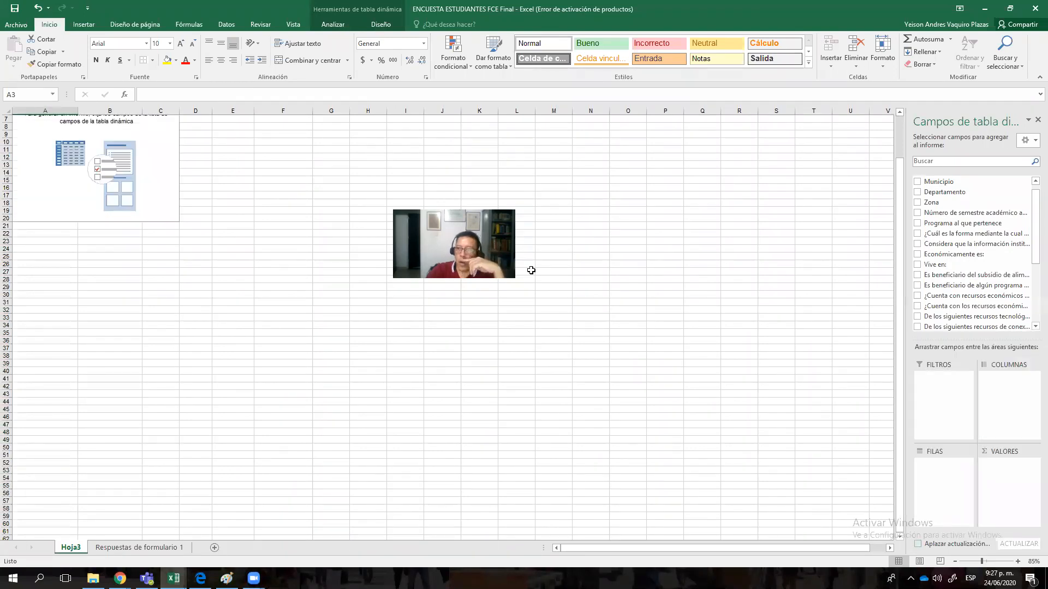
Step: Add the Zona field to the pivot table as row labels and as a count in the values
click(917, 203)
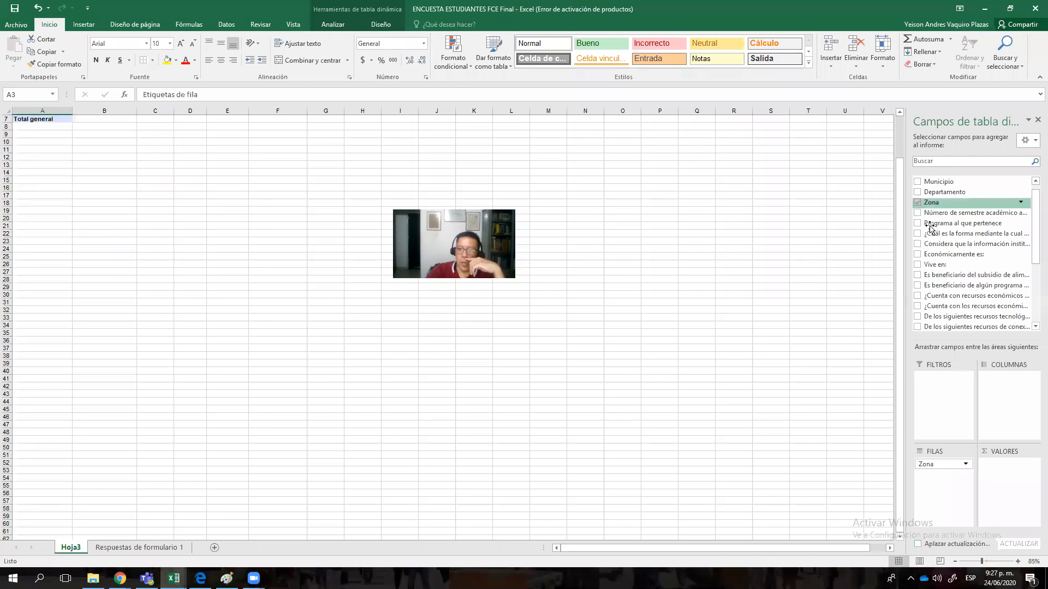
drag(938, 207, 1013, 476)
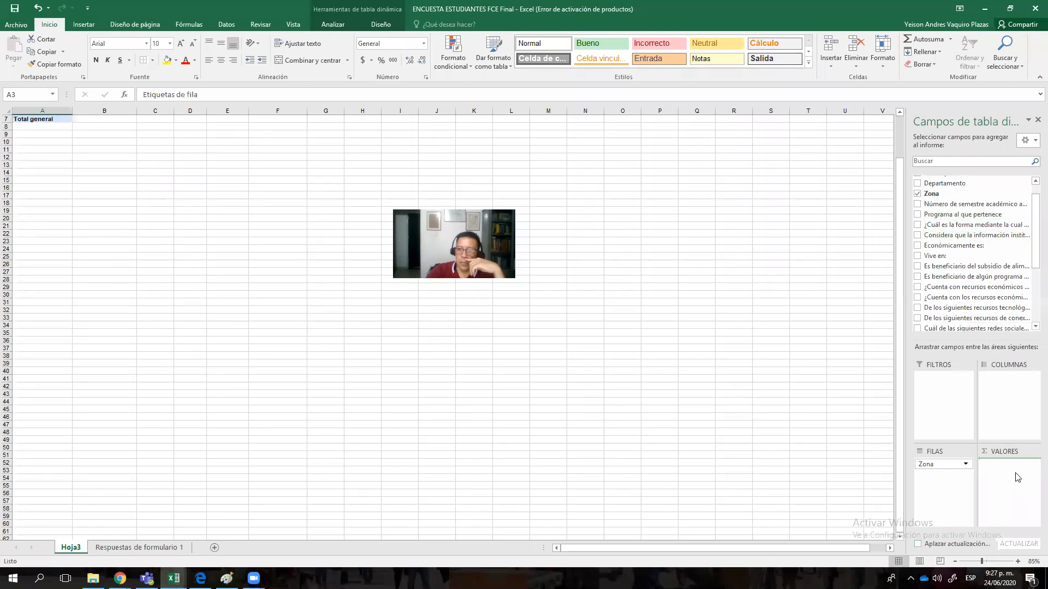
drag(899, 211, 894, 104)
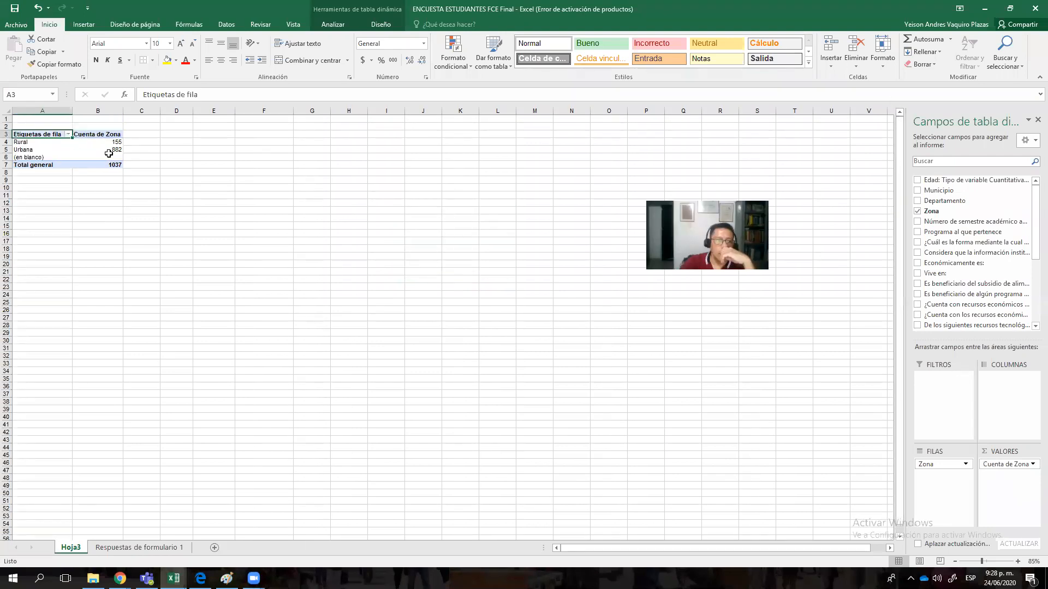
Step: Copy the Zona pivot table in A3:B7 and paste it as values only starting at cell A16
drag(46, 134, 115, 165)
key(ctrl+c)
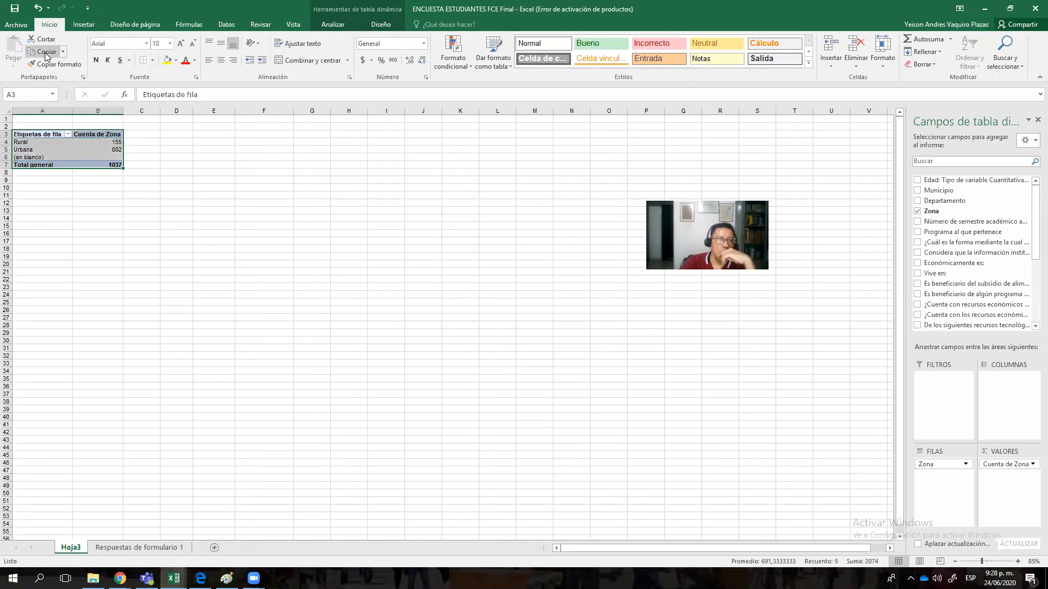
click(53, 234)
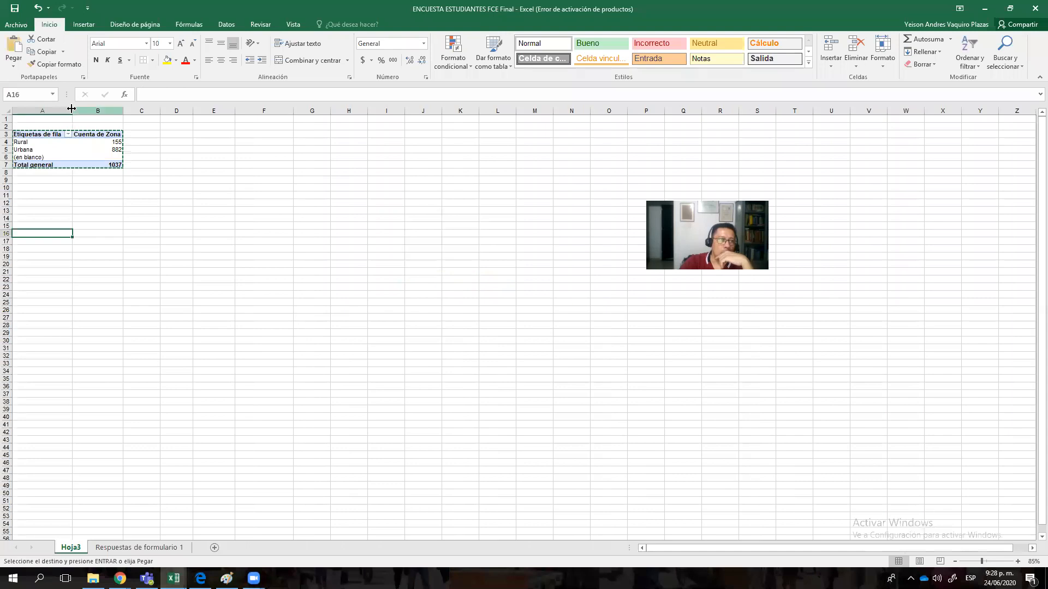
click(13, 67)
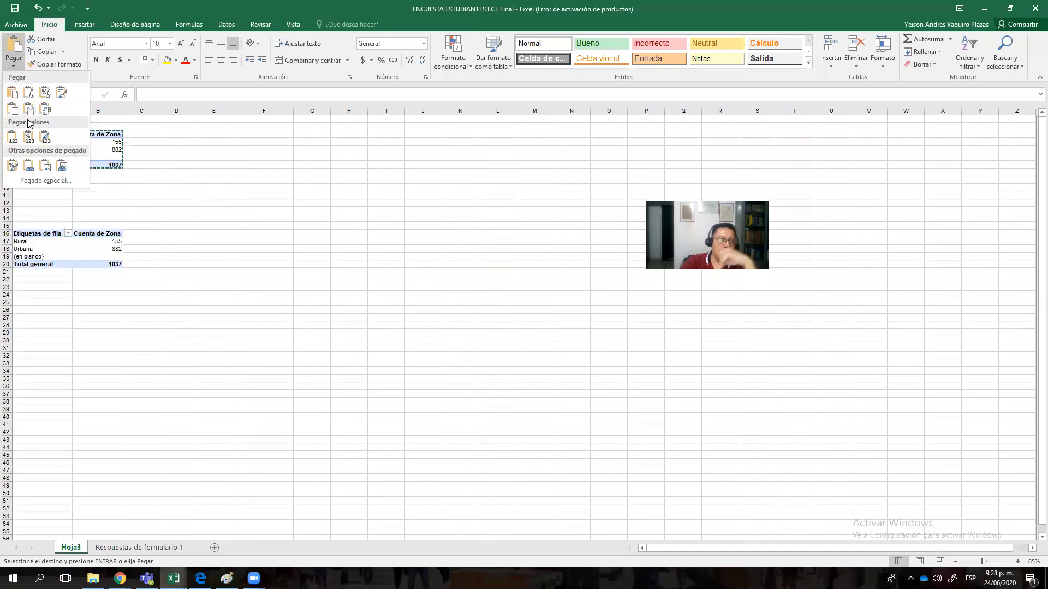
click(12, 136)
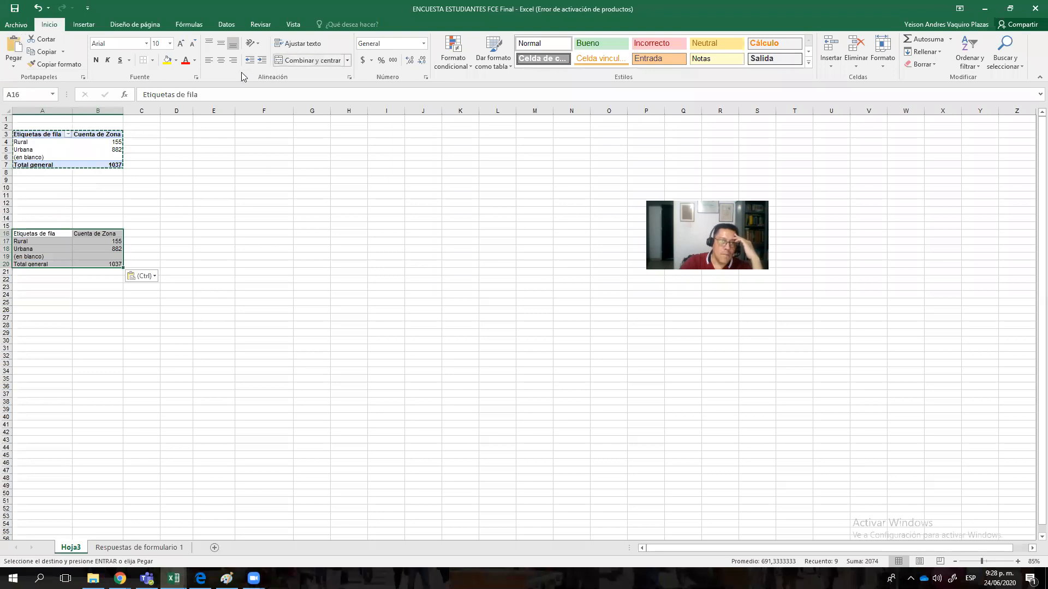
Step: Apply all borders to the pasted Zona table in A16:B20
click(153, 60)
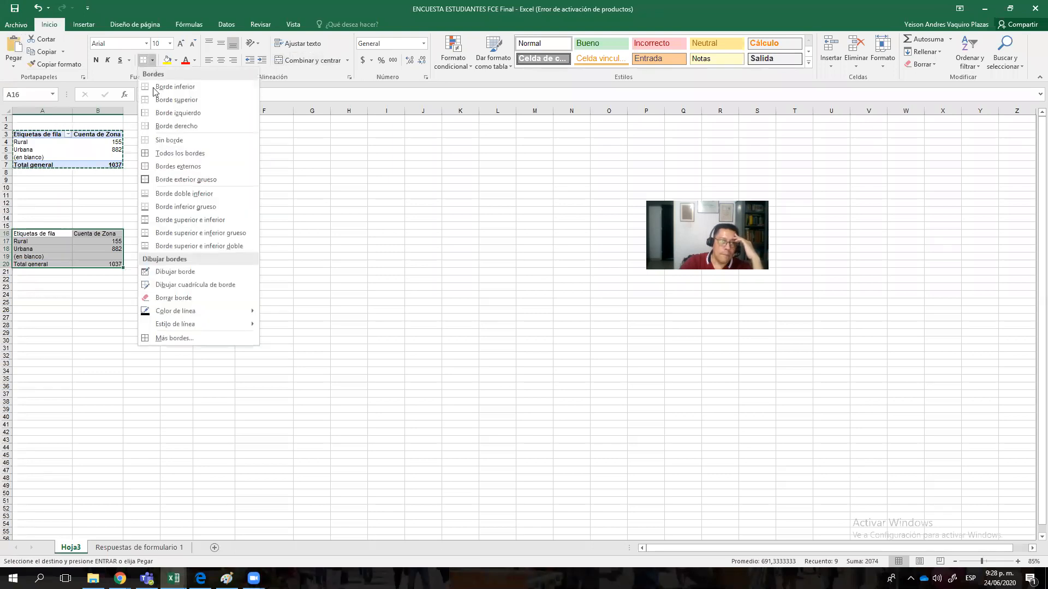
click(159, 151)
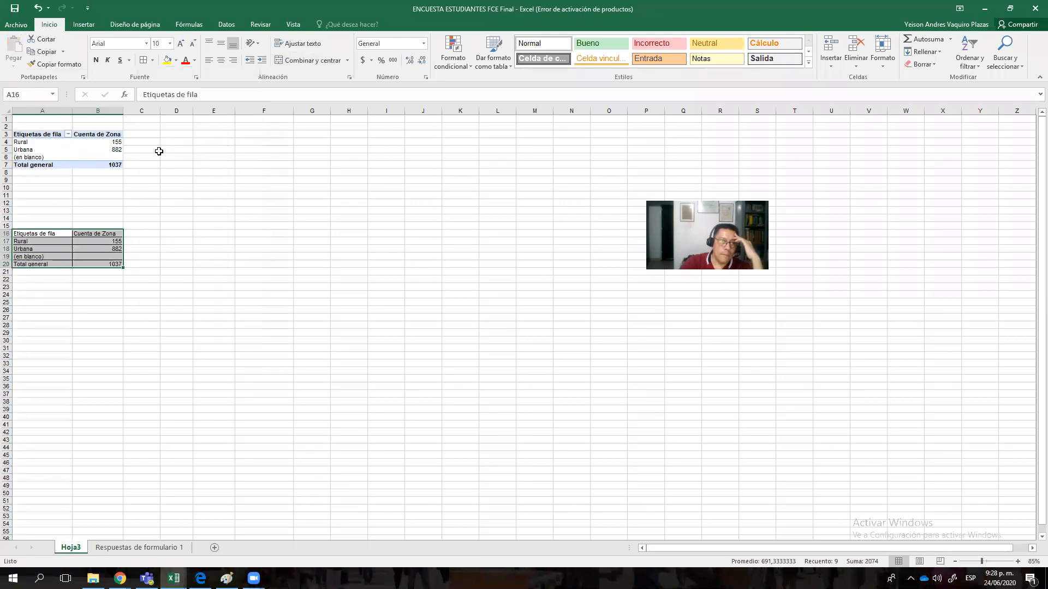
Step: Examine the Zona pivot table and its bordered copy below at 160% zoom
click(1031, 548)
click(1032, 548)
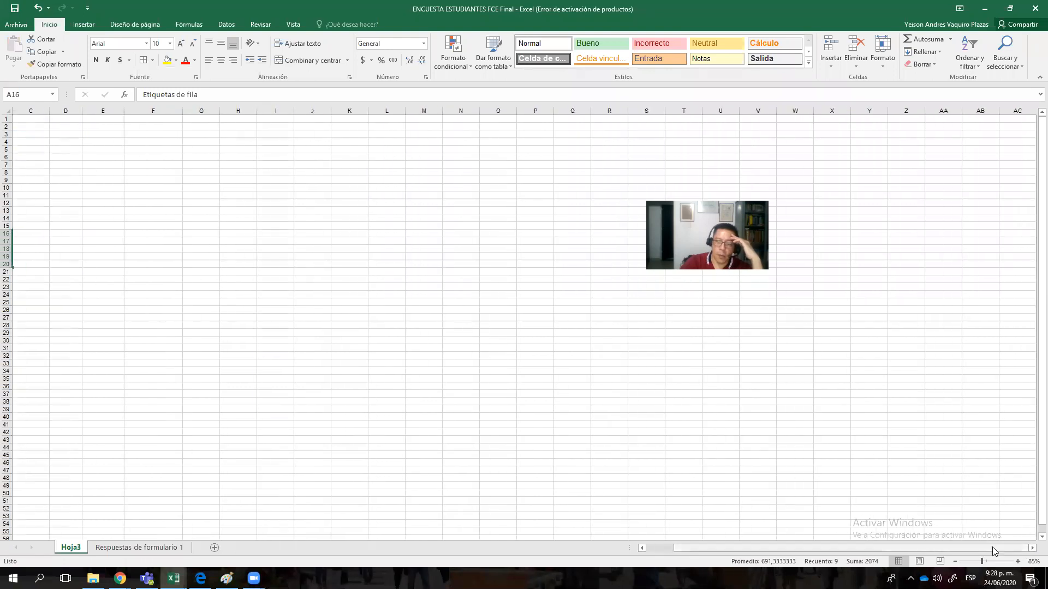
drag(993, 548, 921, 548)
click(1017, 562)
click(1018, 561)
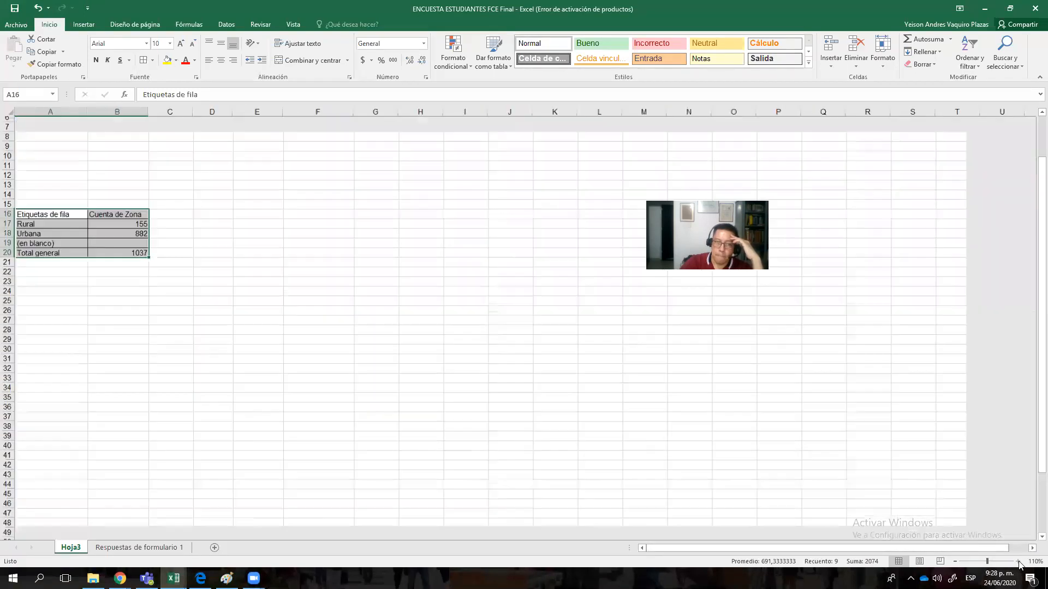
click(1017, 562)
click(1018, 561)
click(1018, 562)
click(1017, 562)
click(1018, 562)
click(1018, 562)
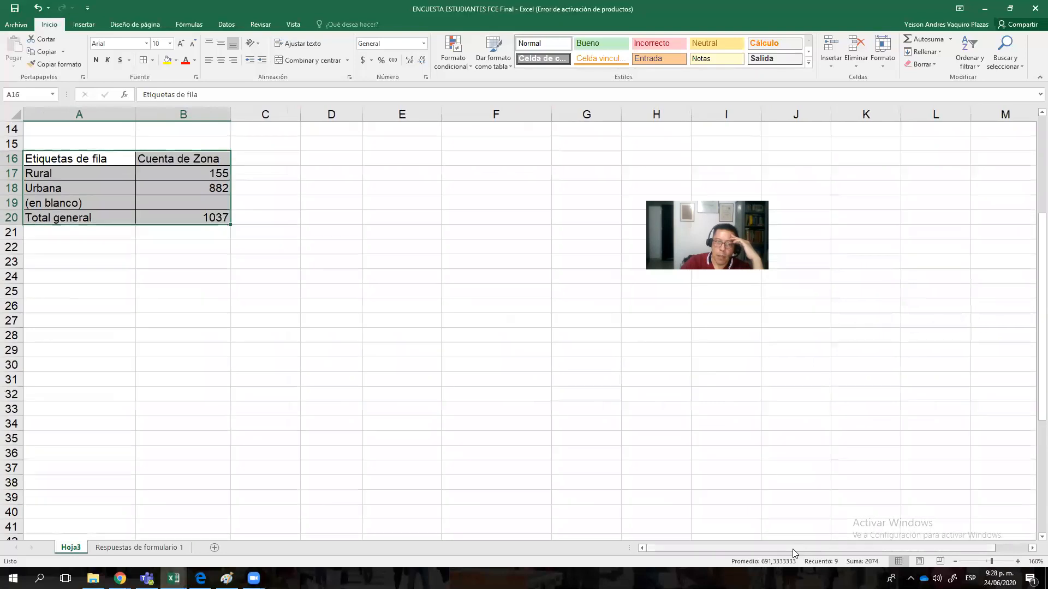
scroll(549, 393, up, 5)
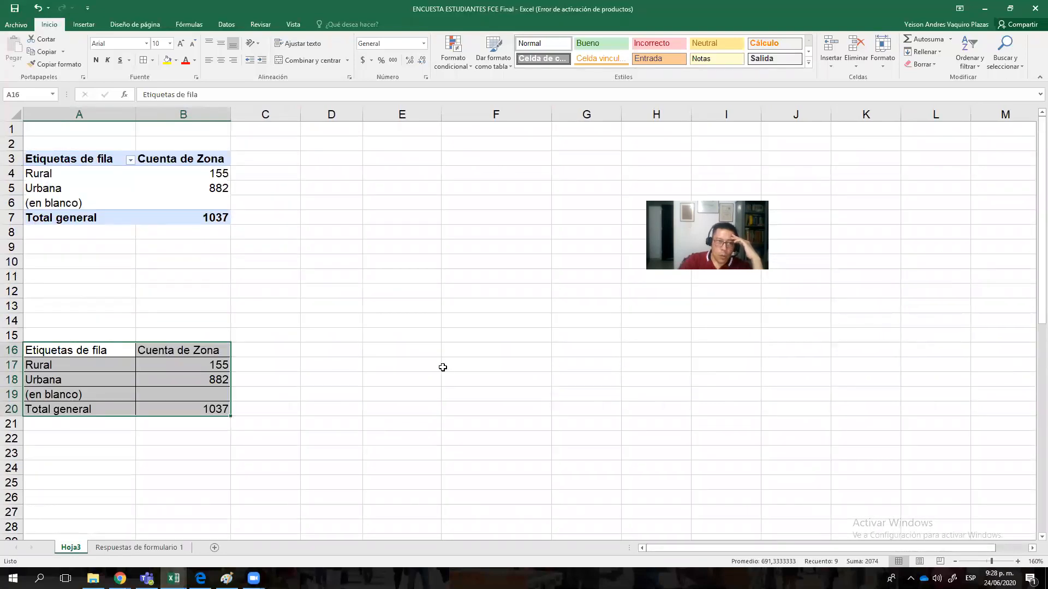
Step: Remove the Zona field from the pivot table's rows and its count from the values, accepting replacement of the existing cells
click(90, 184)
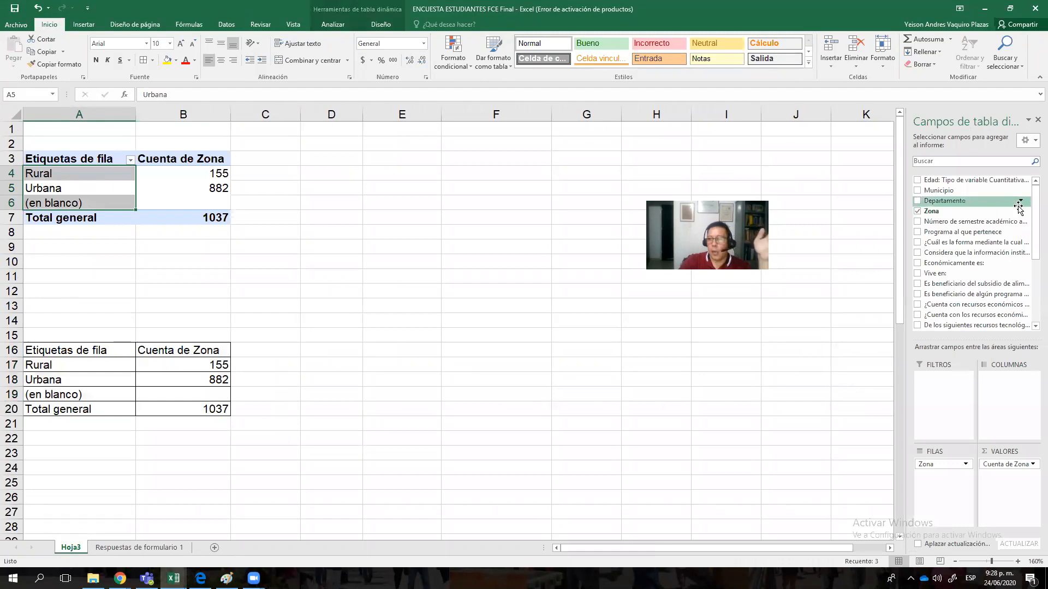
click(947, 464)
click(950, 440)
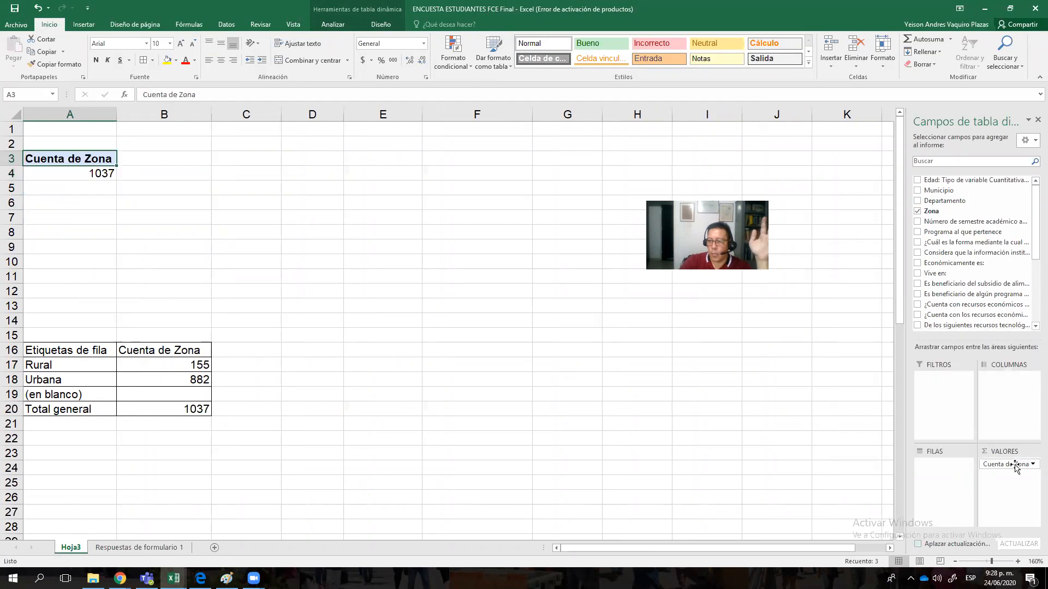
click(1014, 464)
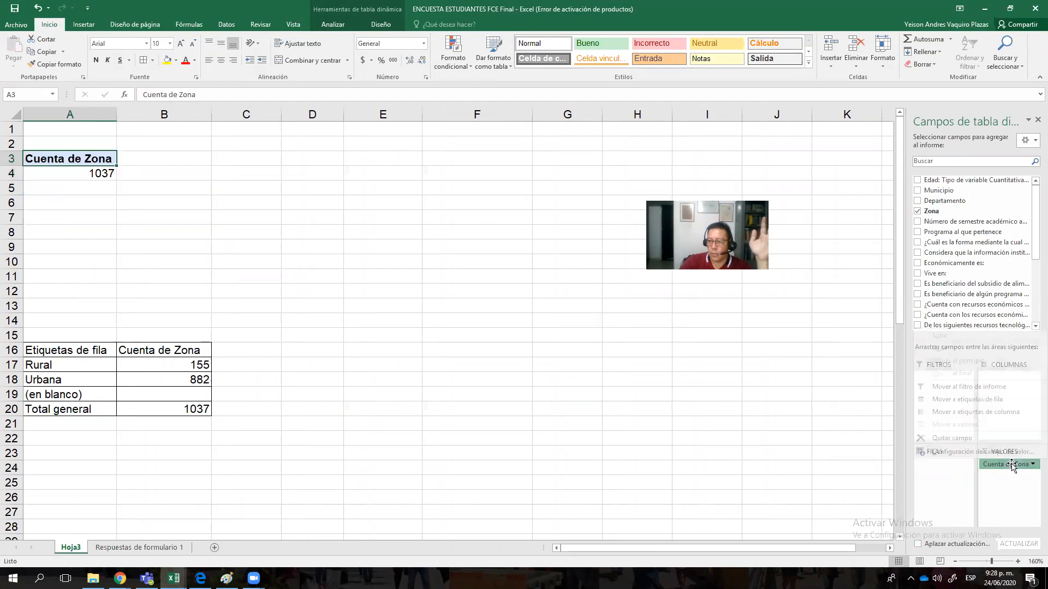
click(1001, 442)
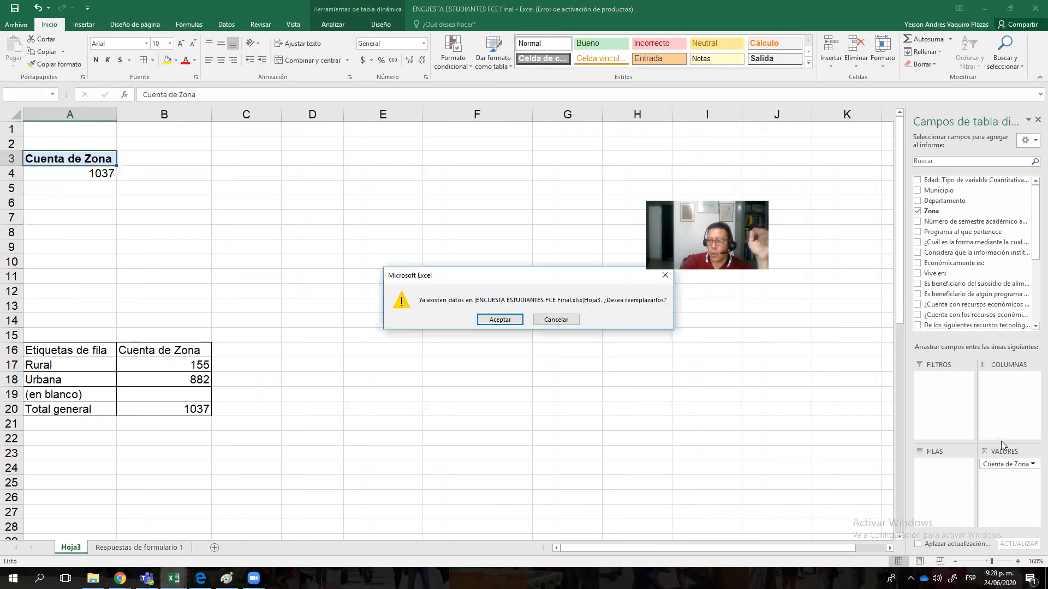
click(500, 319)
click(189, 273)
click(180, 206)
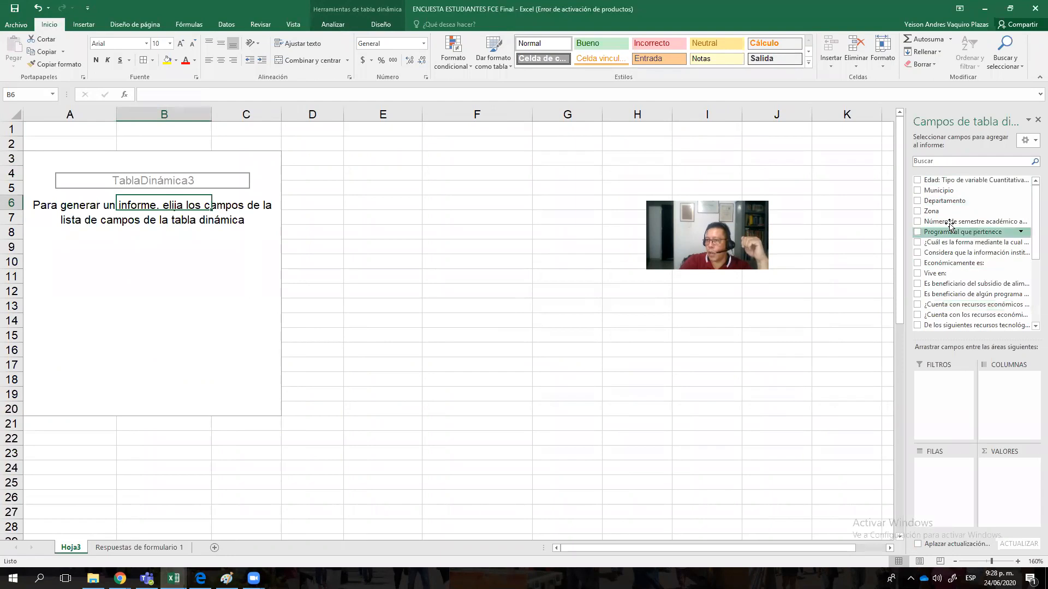
Step: Try the Edad and Municipio fields as row labels in the empty pivot table, and take both out again
click(918, 180)
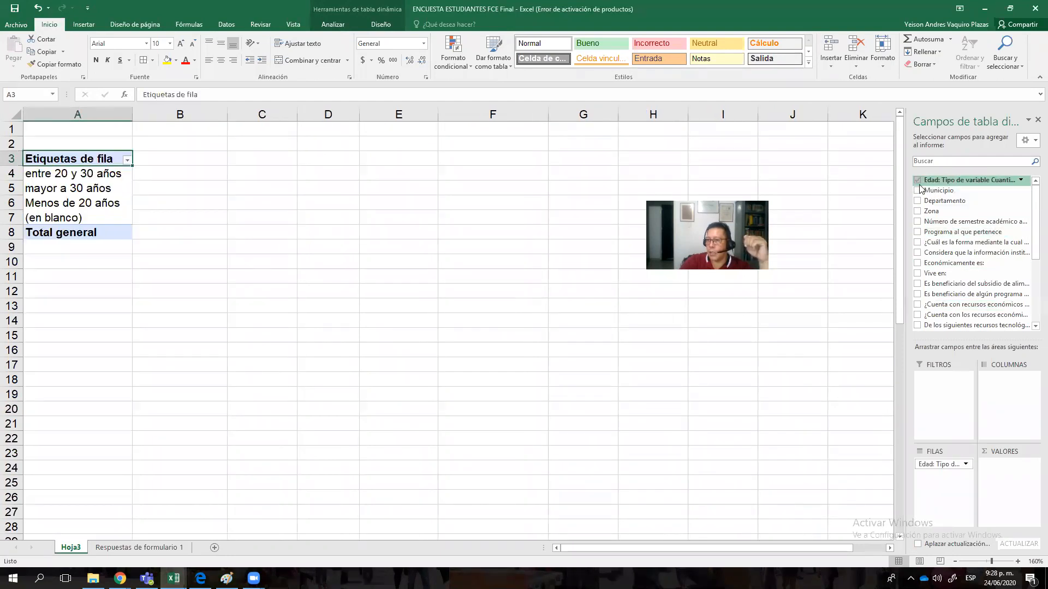
click(919, 190)
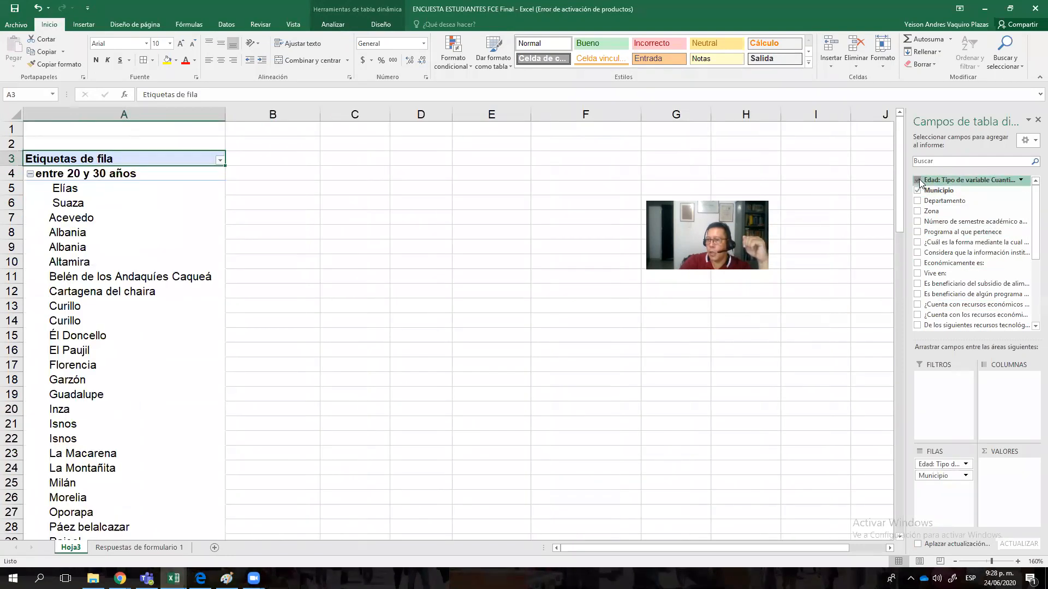
click(919, 181)
click(918, 190)
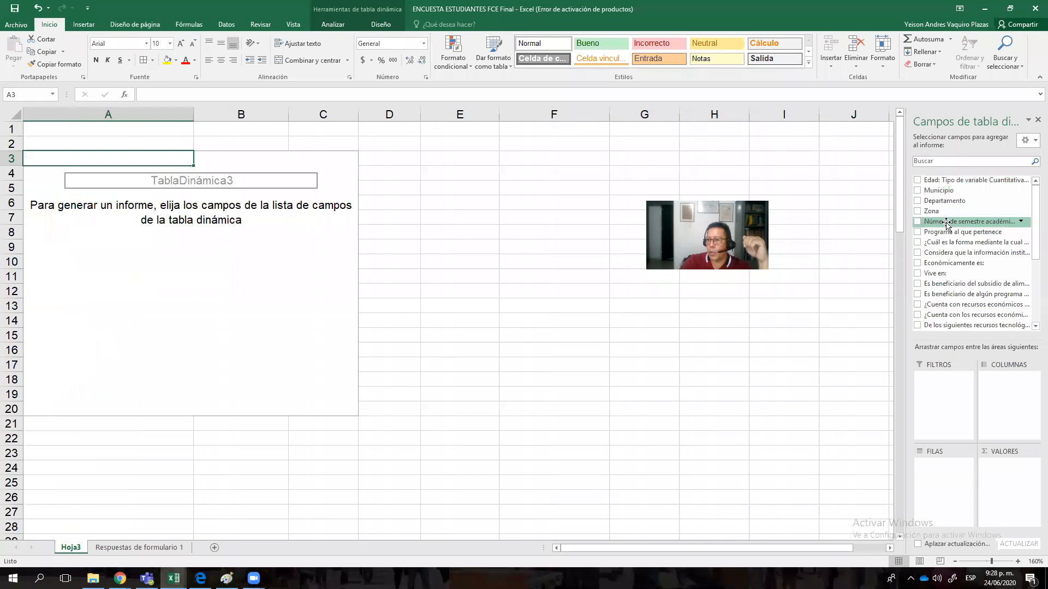
Step: Place the Zona field in the pivot table's rows and as a count in the values, and review the Rural and Urbana counts
click(918, 211)
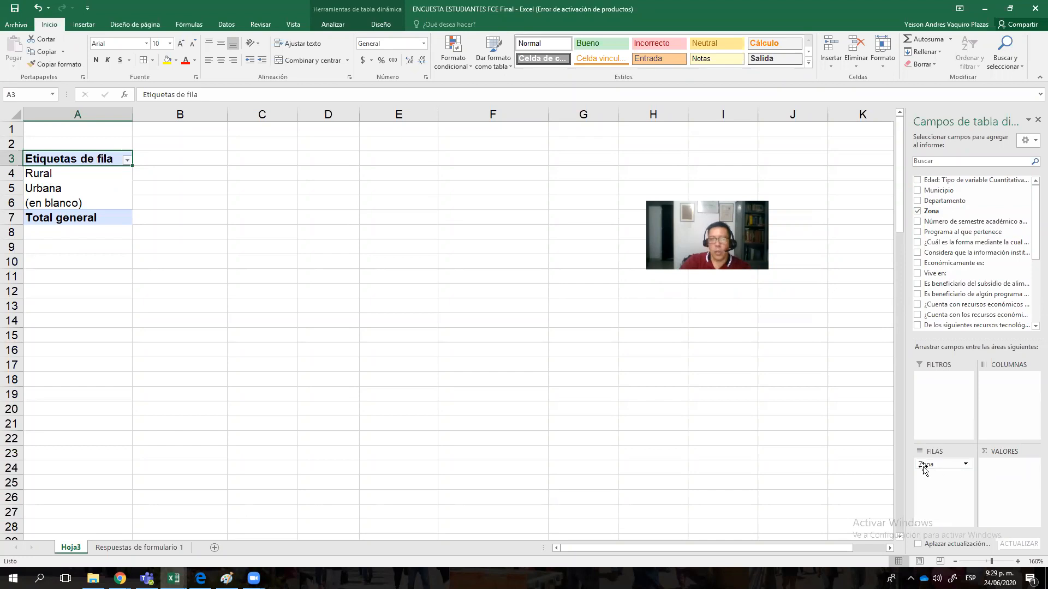
drag(922, 466, 1010, 472)
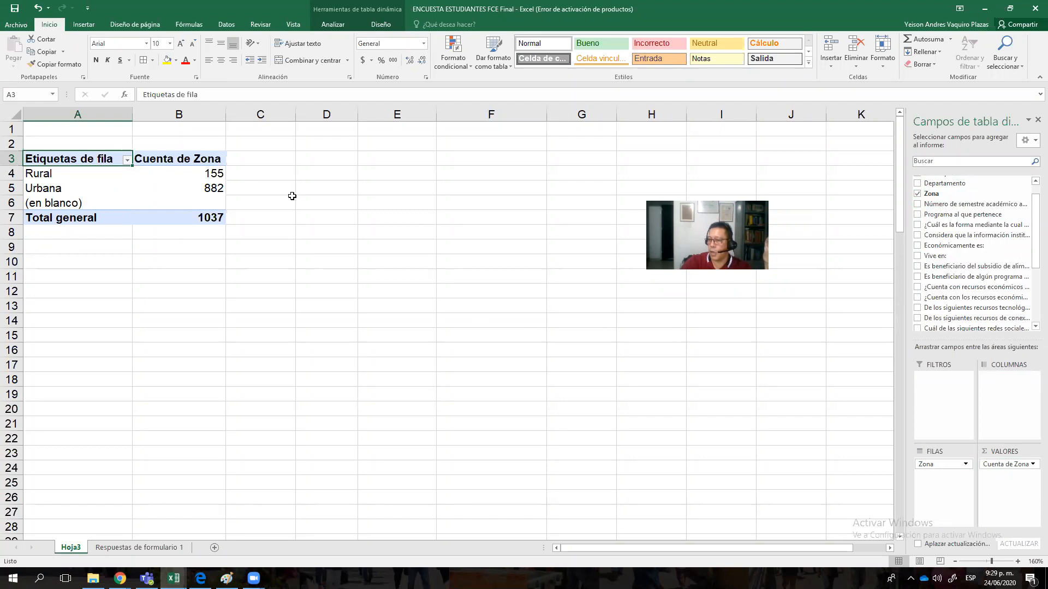
click(55, 174)
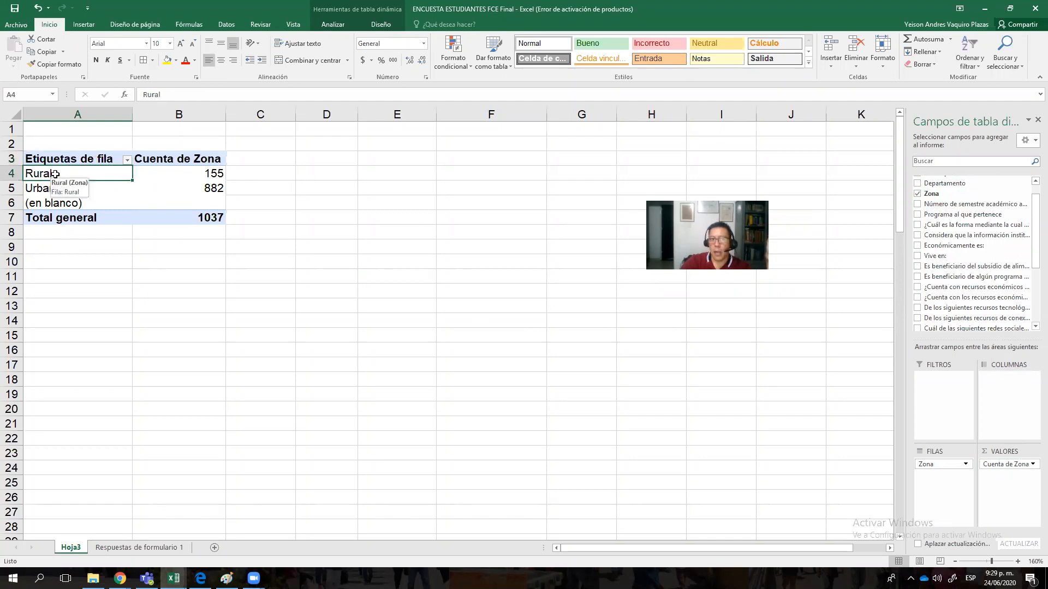
click(208, 176)
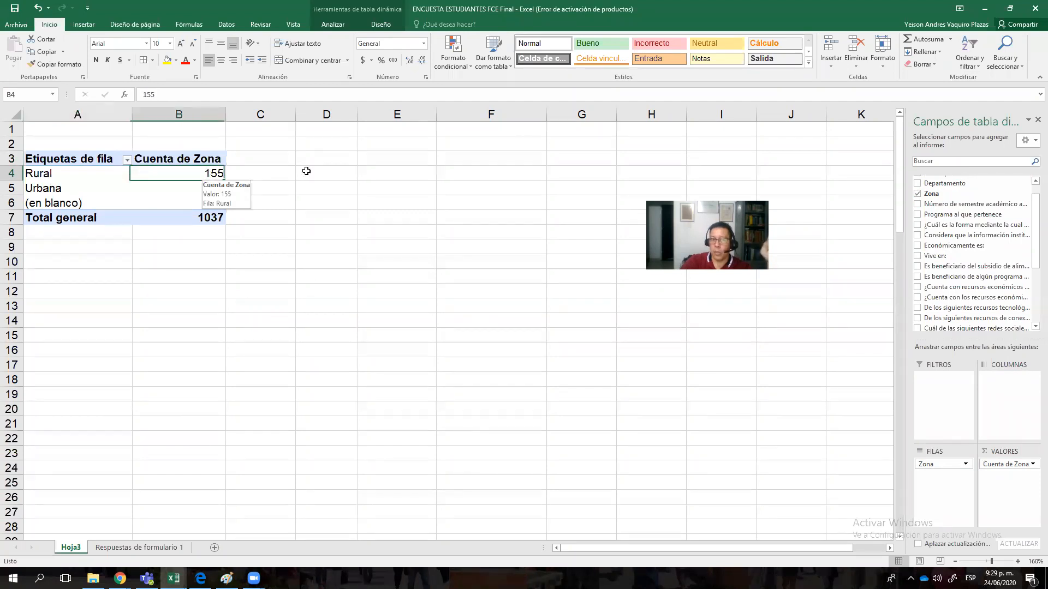
click(184, 191)
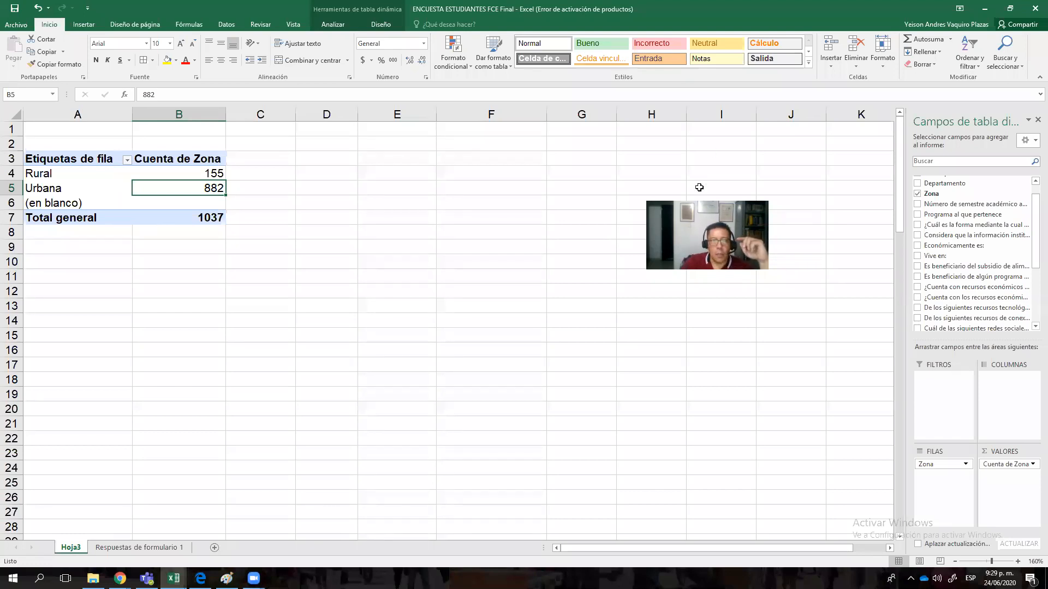
click(326, 202)
Step: Copy the Zona pivot table in A3:B7 and paste it as values only starting at cell A11
drag(110, 158, 173, 216)
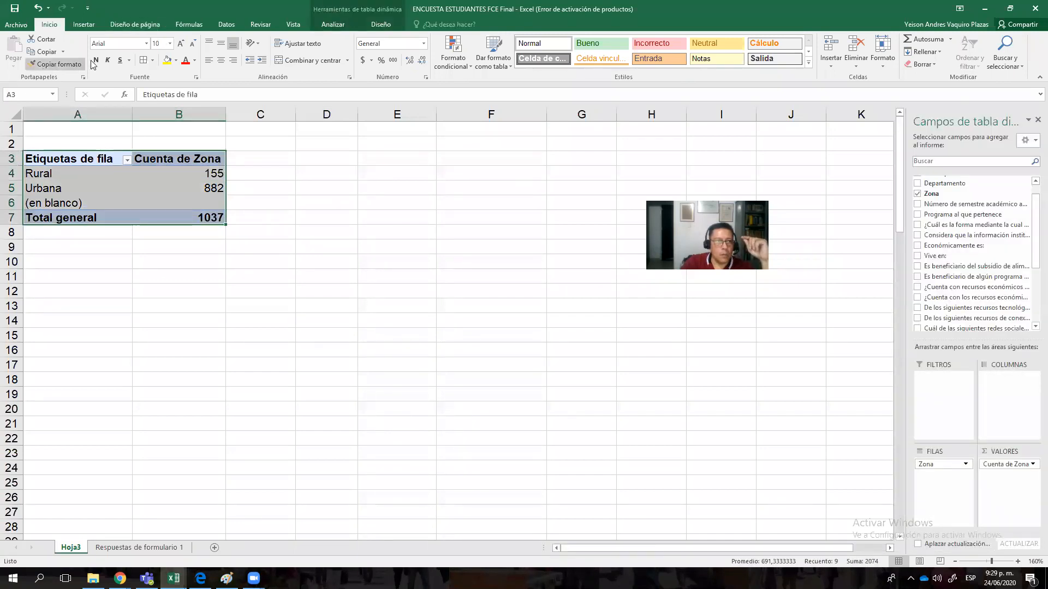
click(49, 56)
click(82, 275)
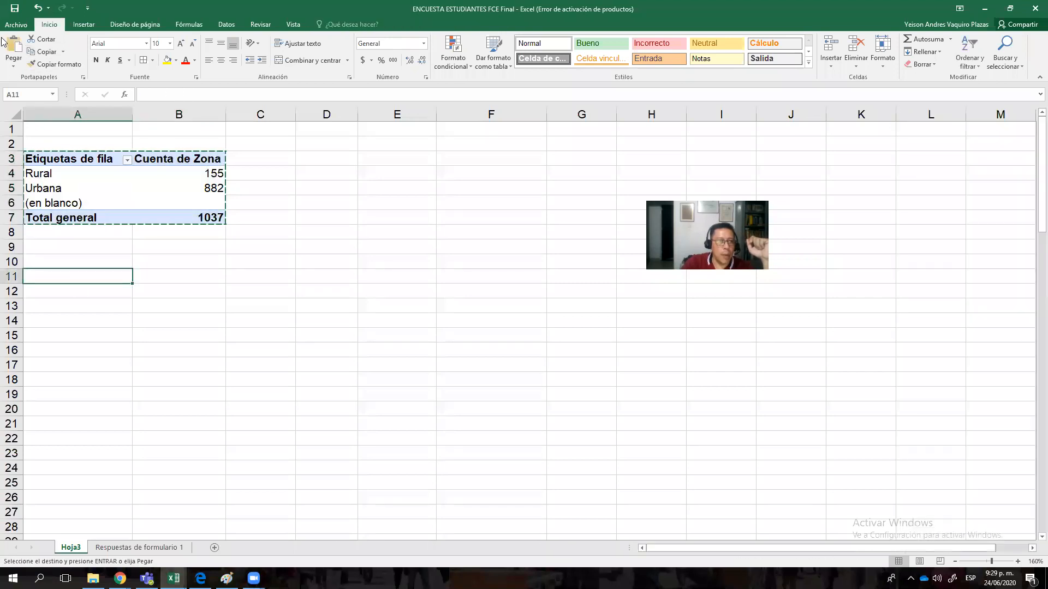
click(13, 66)
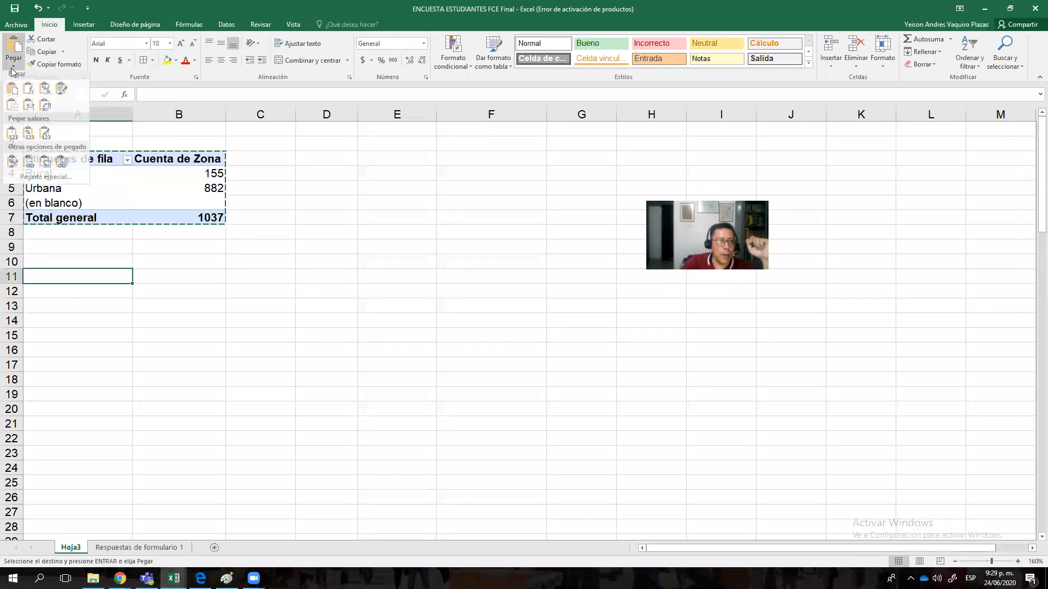
click(11, 138)
click(277, 310)
Step: Insert a 3-D pie chart from the Rural and Urbana rows in A12:B13
click(79, 289)
drag(80, 289, 211, 303)
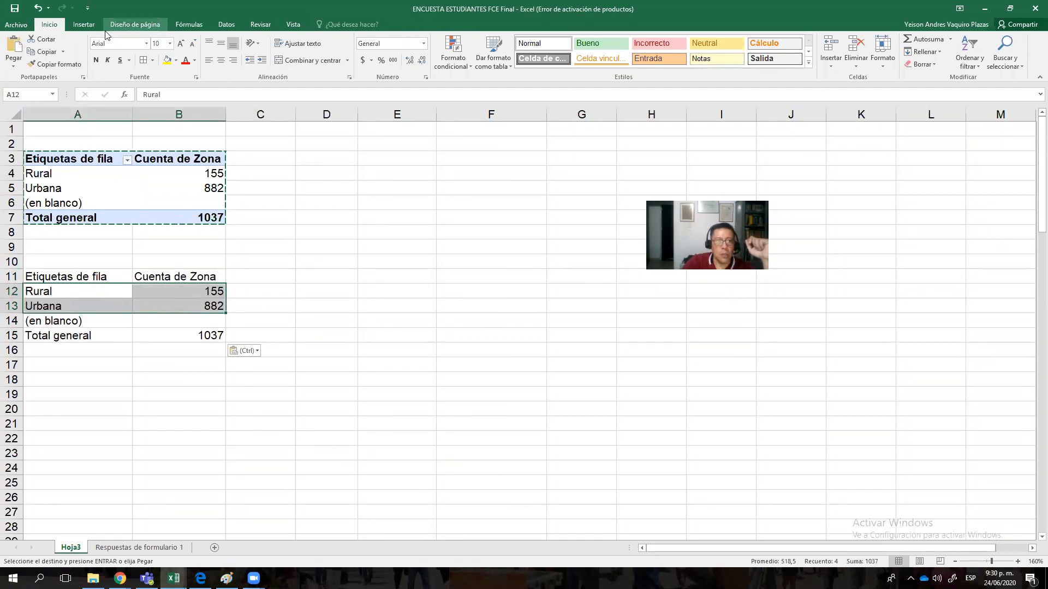
click(89, 25)
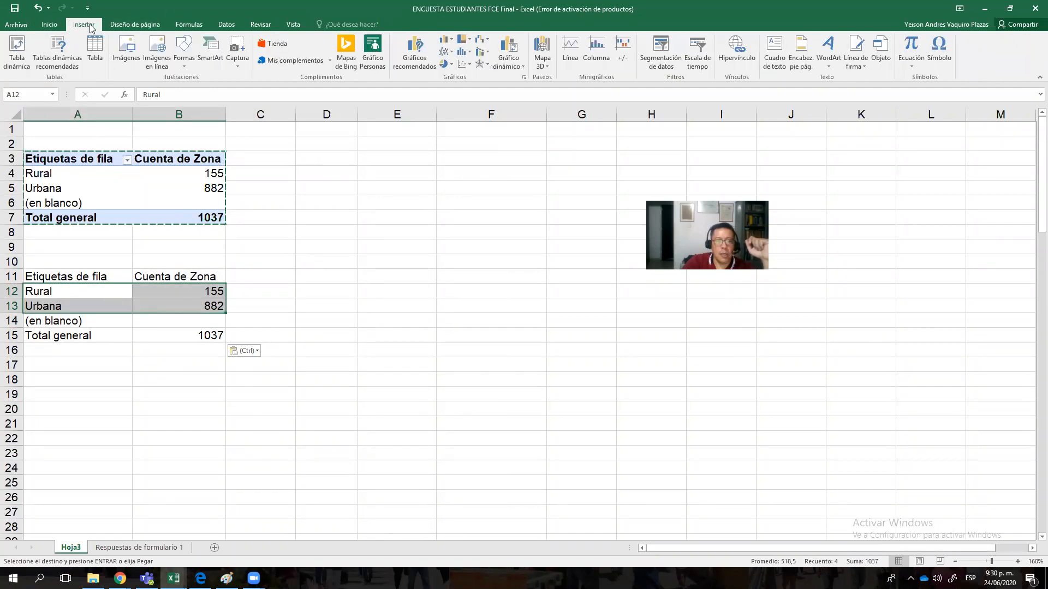
click(445, 67)
click(454, 142)
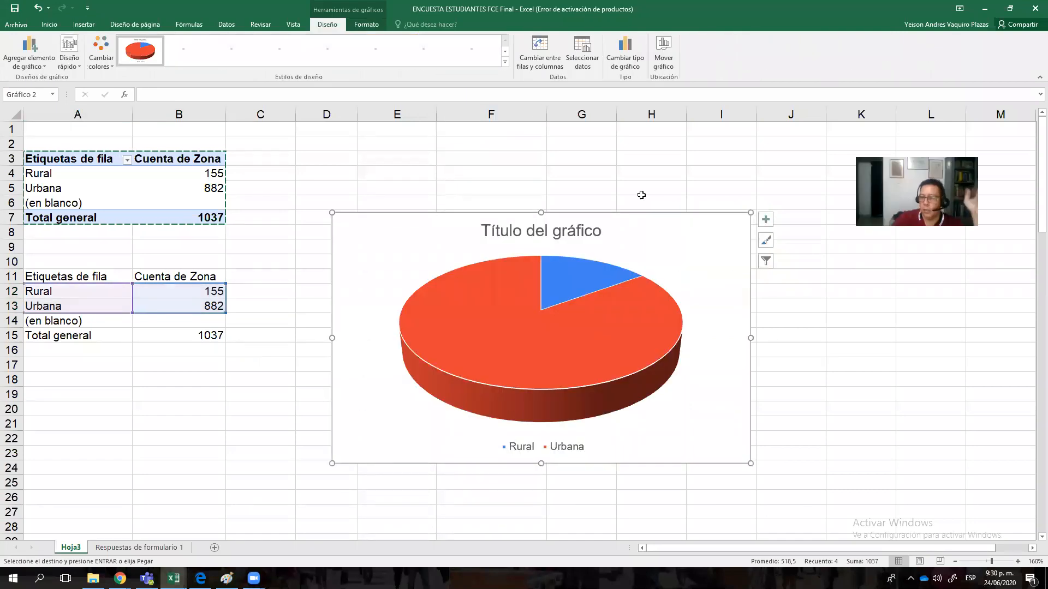
Step: Add data labels to the pie chart and compare it with its source values in A12:B13
right_click(615, 327)
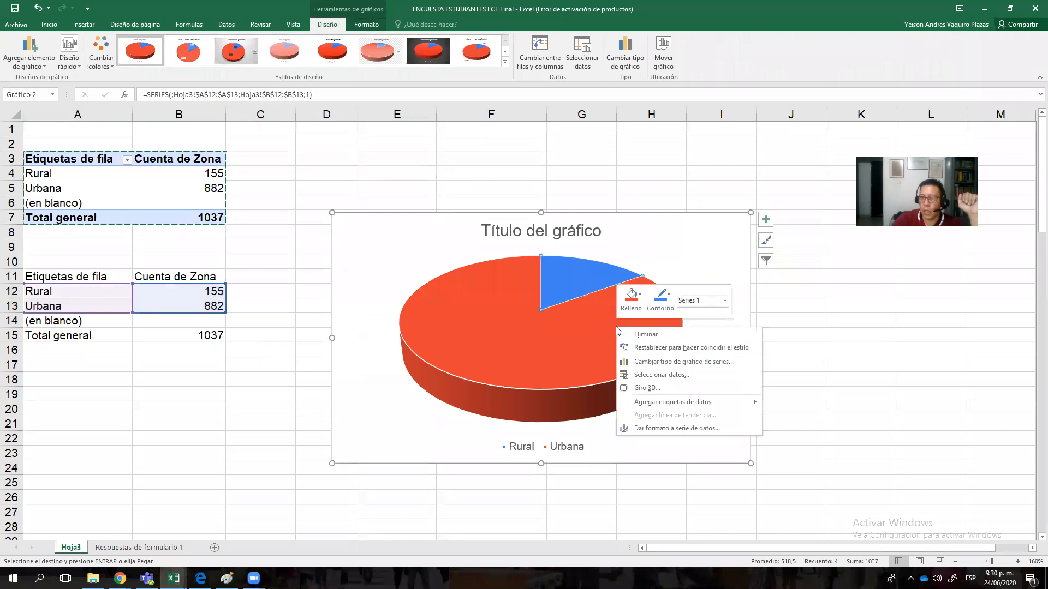
mouse_move(674, 405)
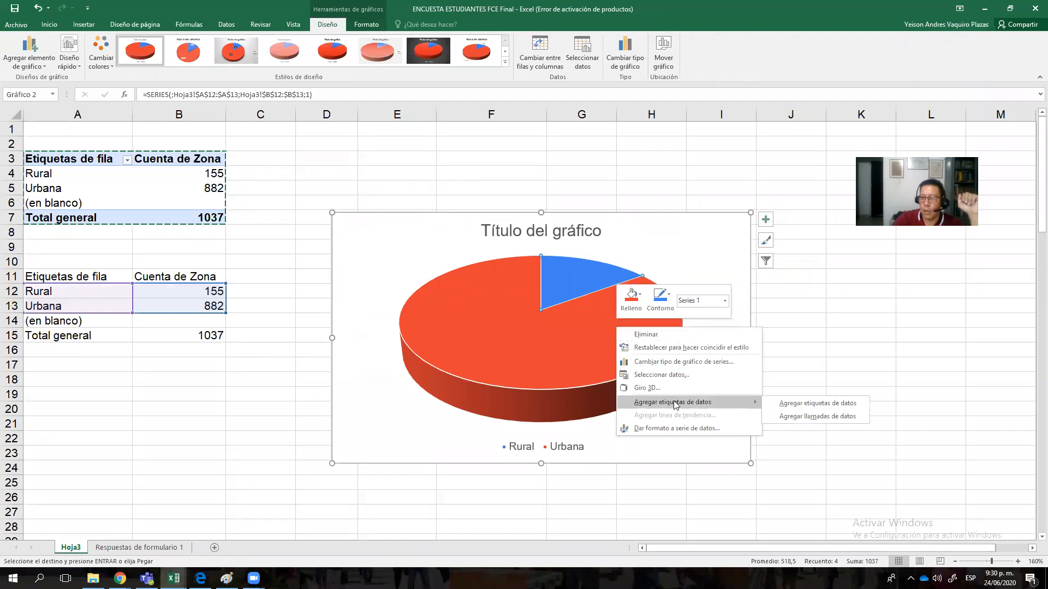
click(691, 404)
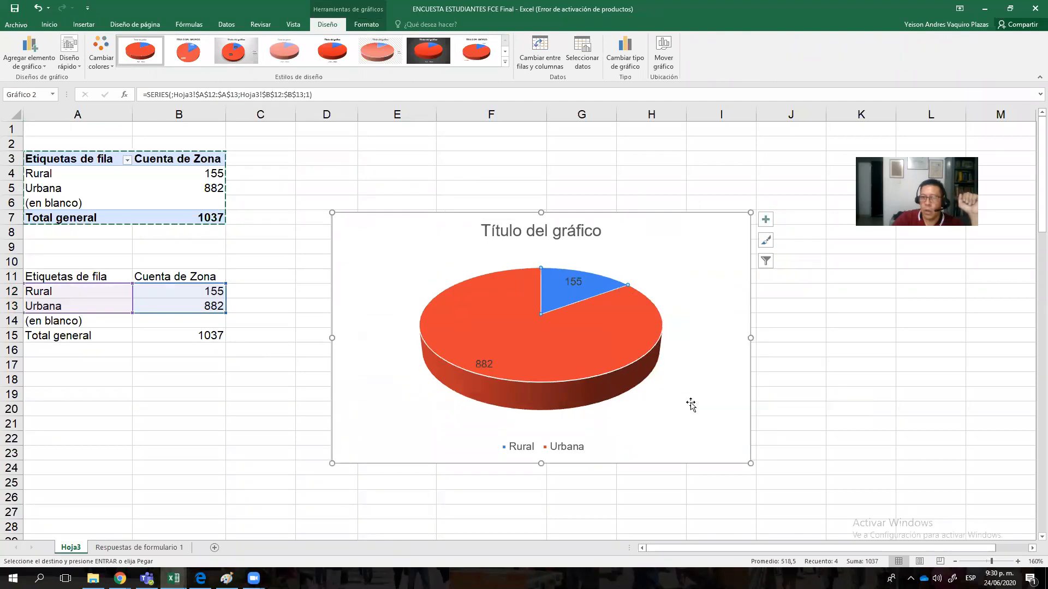
click(864, 334)
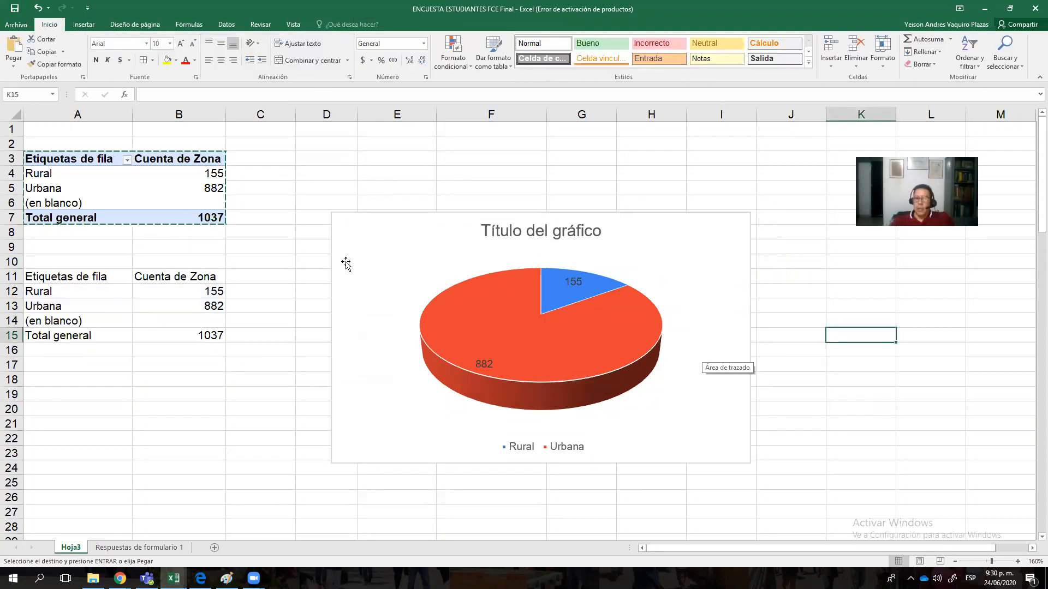
click(257, 271)
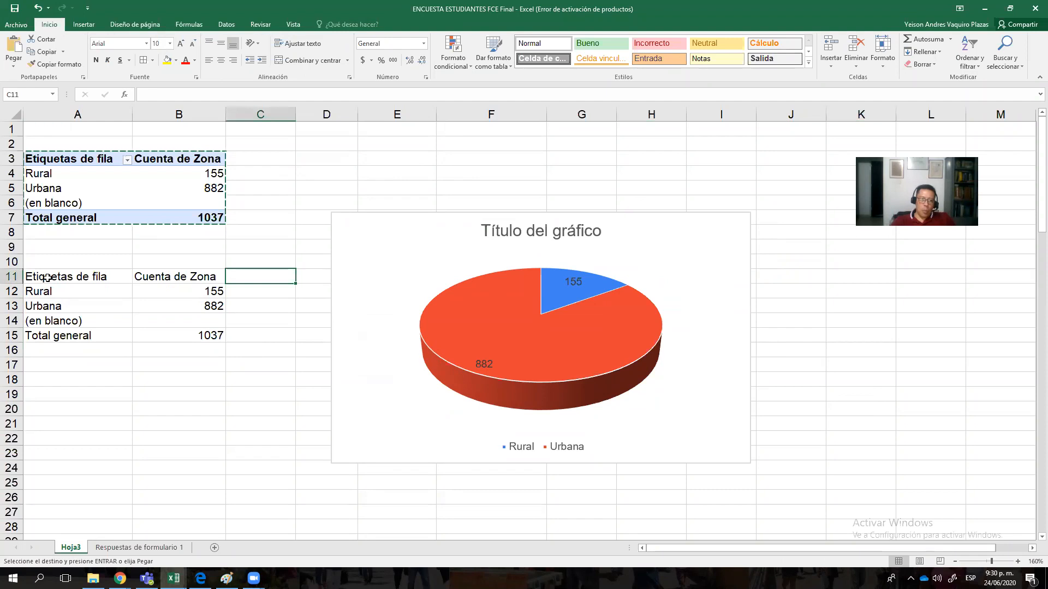
drag(82, 290, 84, 305)
drag(172, 310, 173, 310)
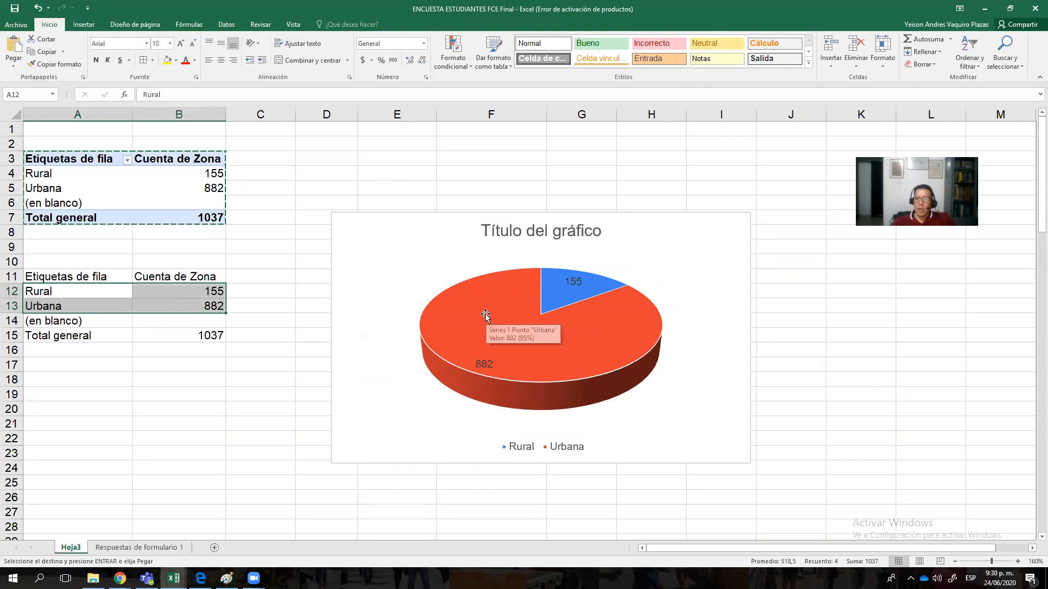
Step: Replace the pie chart's placeholder title with "Zona"
click(511, 230)
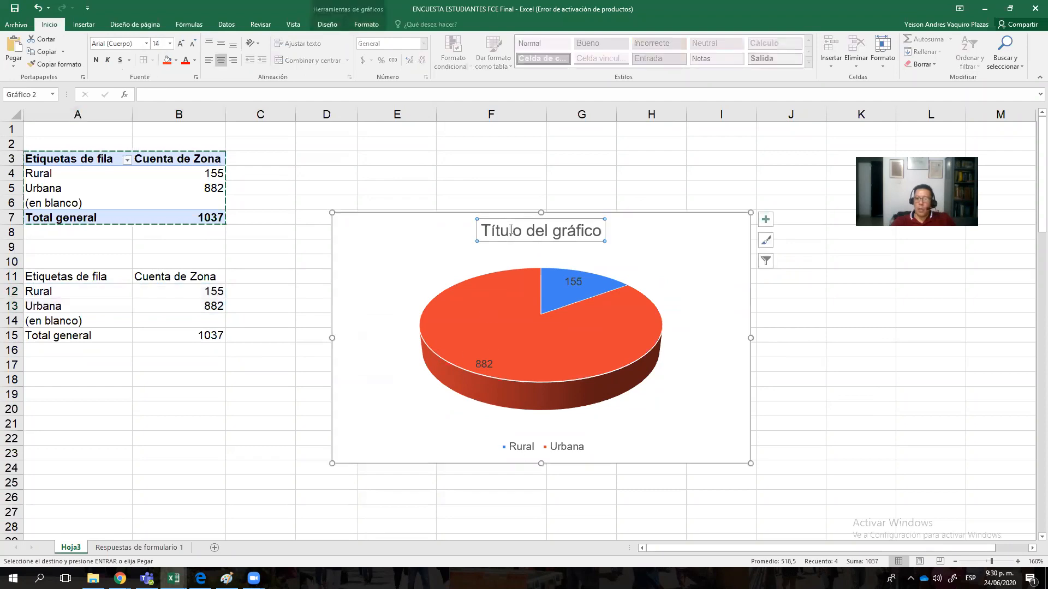
double_click(601, 229)
key(BackSpace)
key(BackSpace)
key(BackSpace)
key(BackSpace)
key(BackSpace)
key(BackSpace)
key(BackSpace)
key(BackSpace)
key(BackSpace)
key(BackSpace)
key(BackSpace)
key(BackSpace)
key(BackSpace)
key(BackSpace)
key(BackSpace)
key(BackSpace)
key(BackSpace)
key(BackSpace)
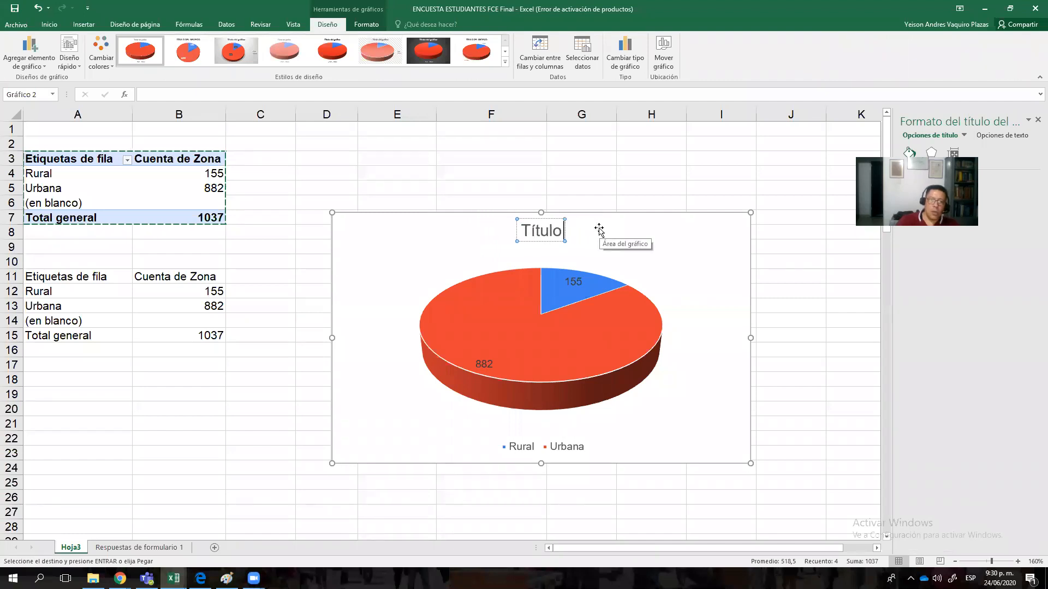
text(Zona)
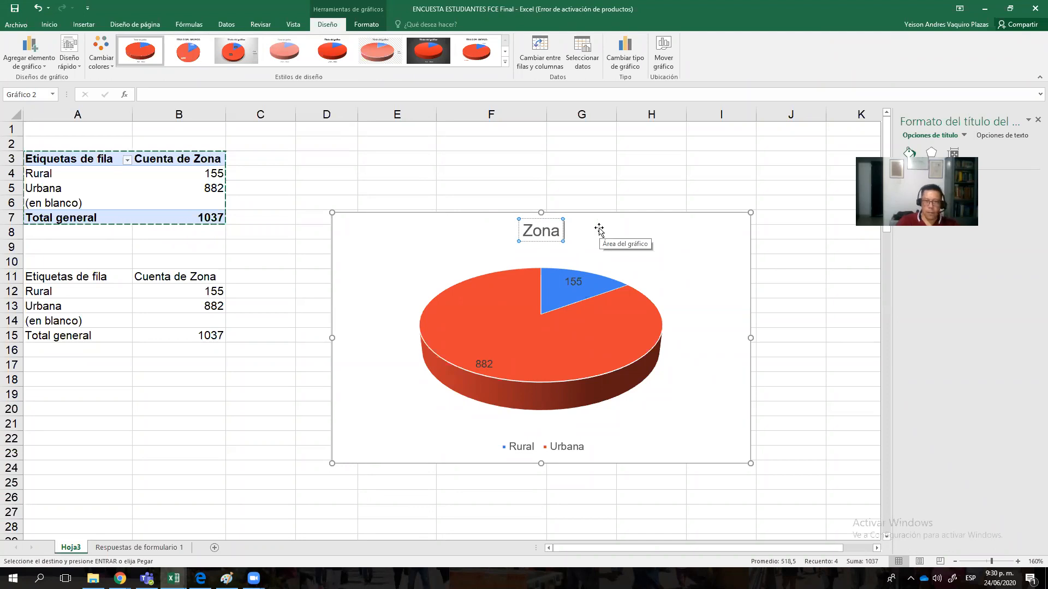
click(811, 274)
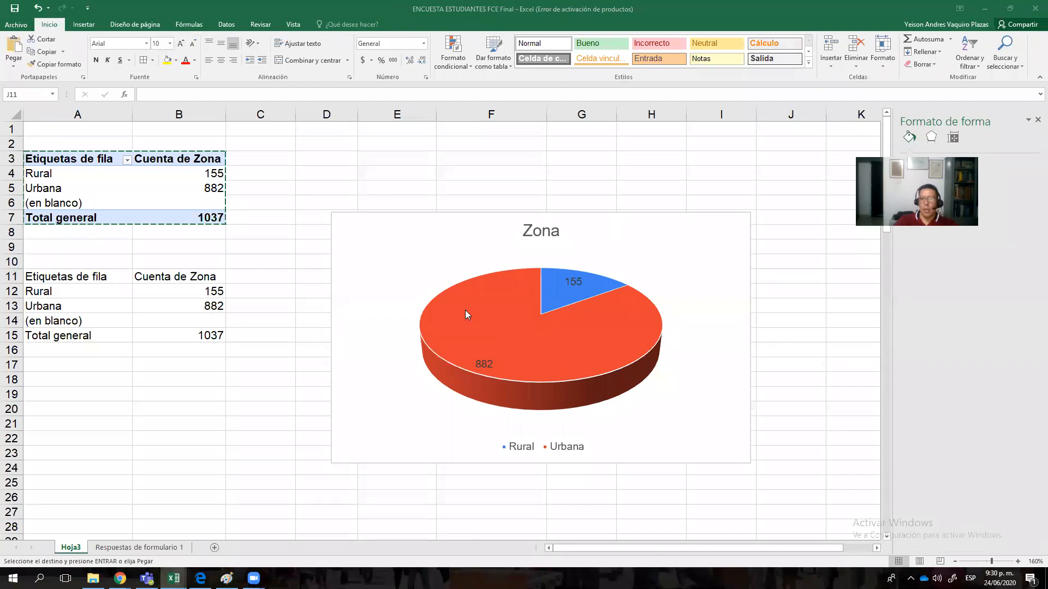
mouse_move(512, 388)
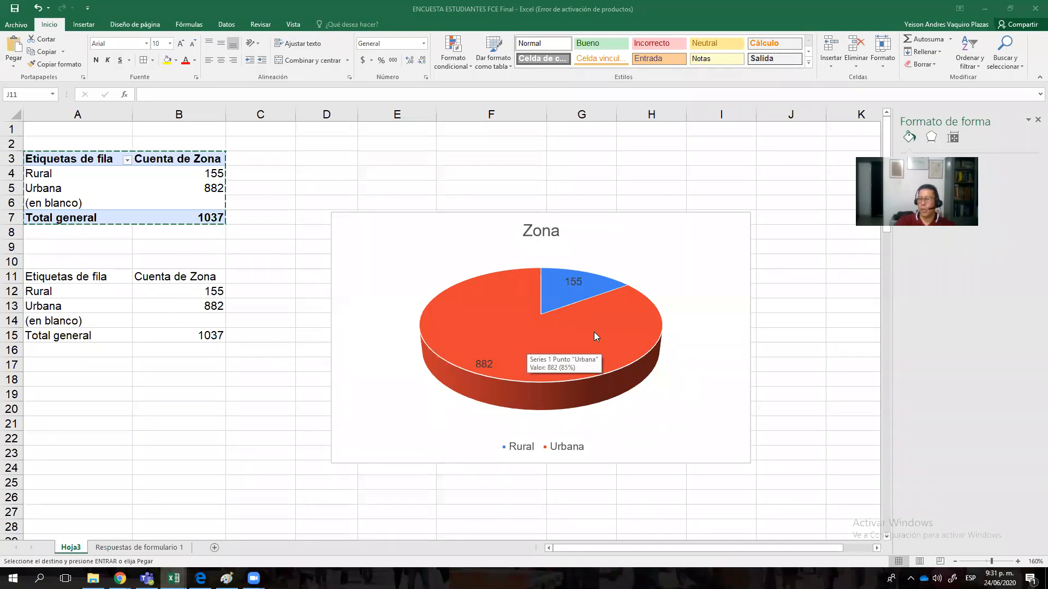
click(675, 244)
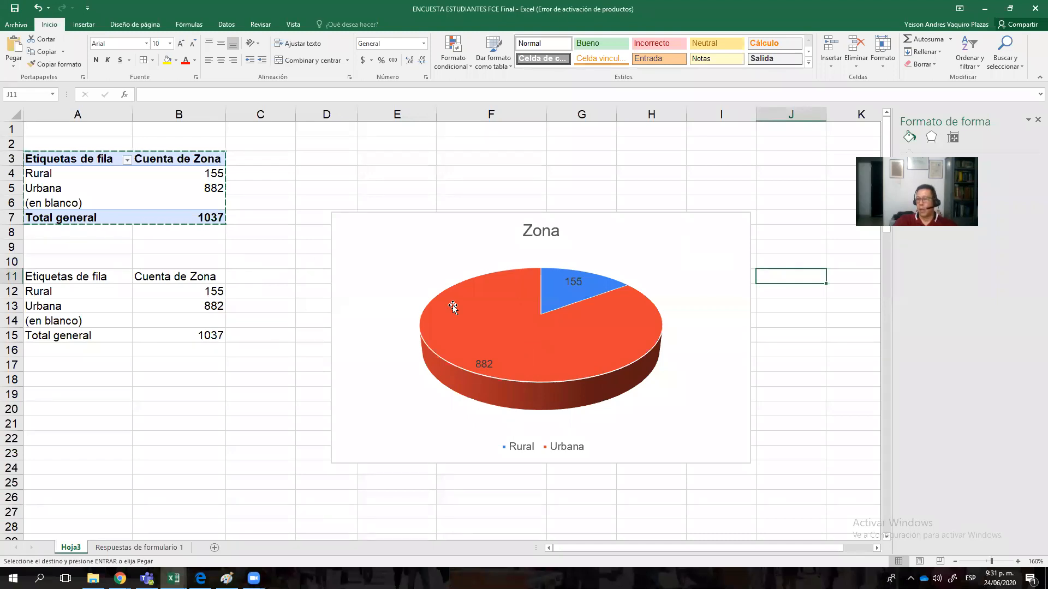
mouse_move(453, 306)
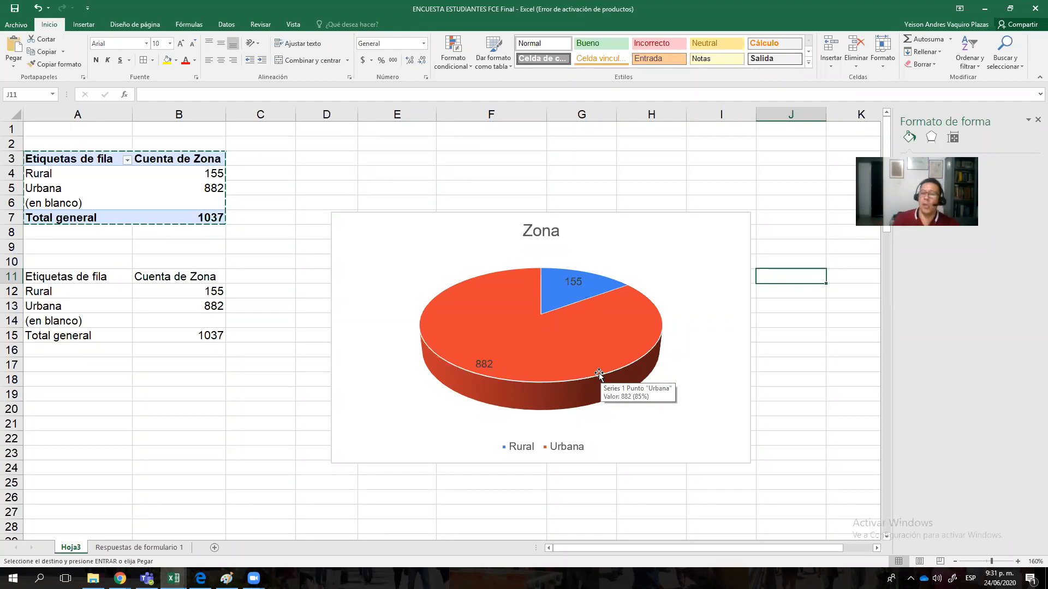
mouse_move(599, 375)
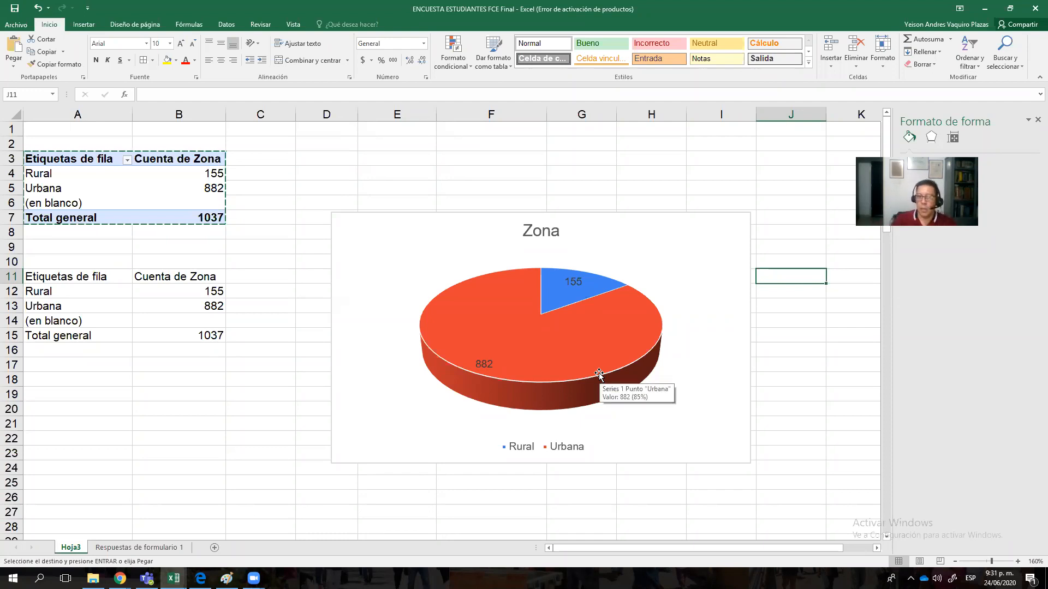
Step: Delete the Zona pie chart and clear the pasted Zona values in A11:B15
click(381, 250)
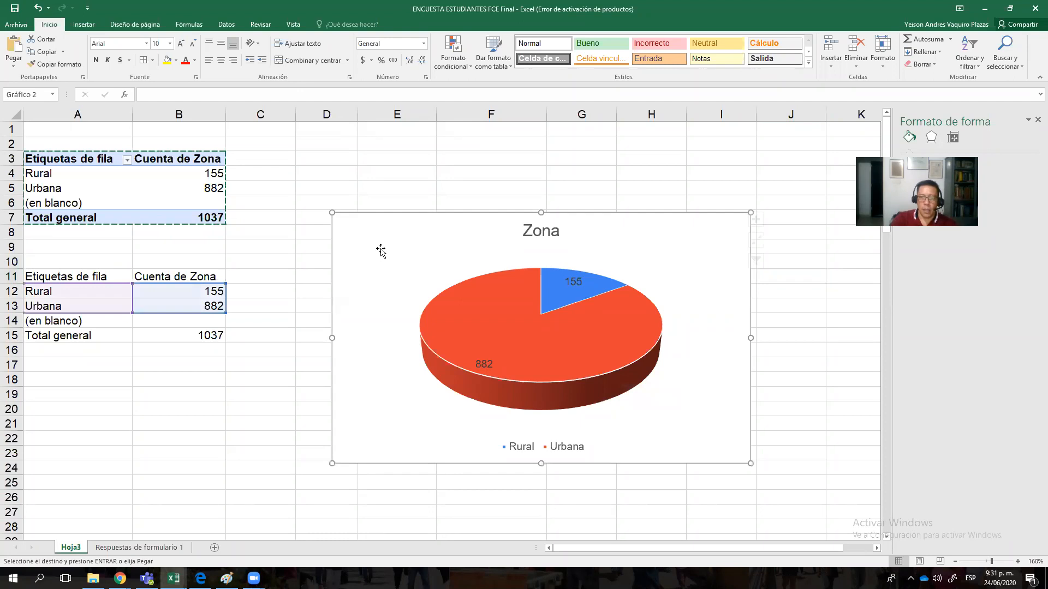
key(Delete)
drag(63, 283, 211, 333)
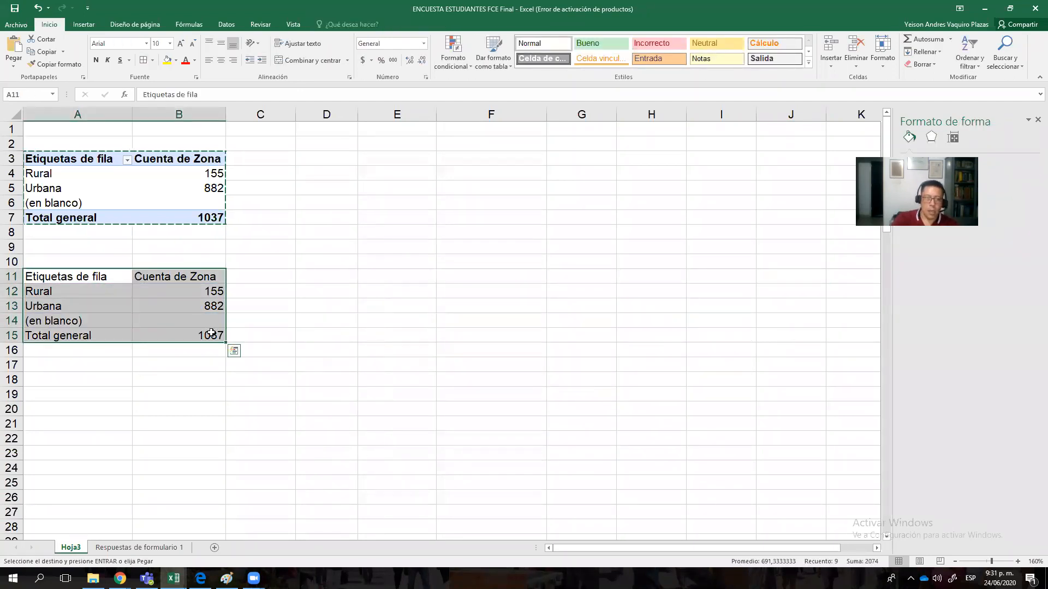
key(Delete)
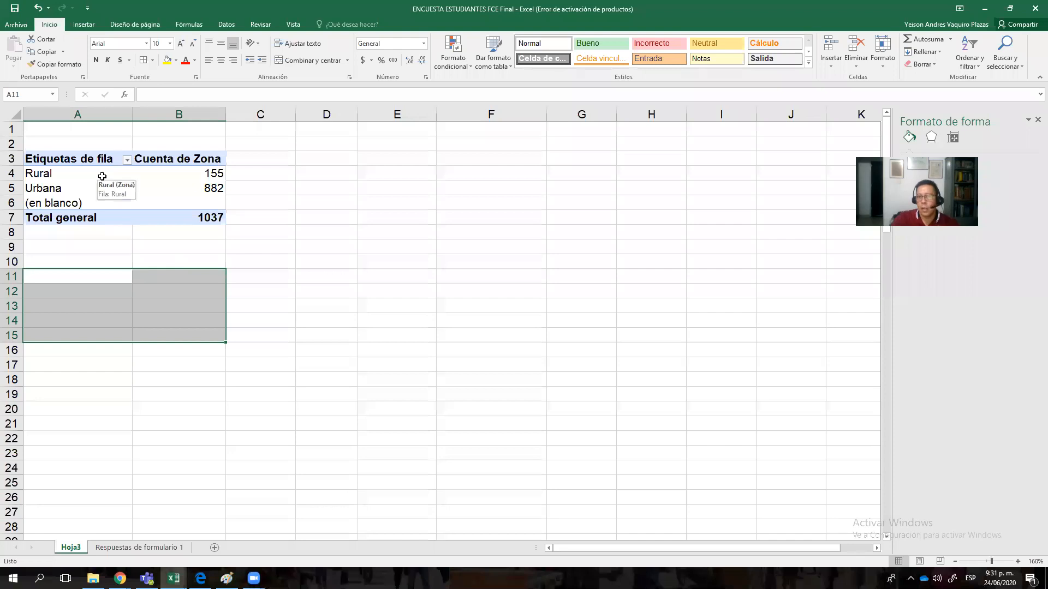
Step: Remove the Zona field from the pivot table at A3, leaving its layout empty
click(93, 157)
drag(93, 157, 185, 214)
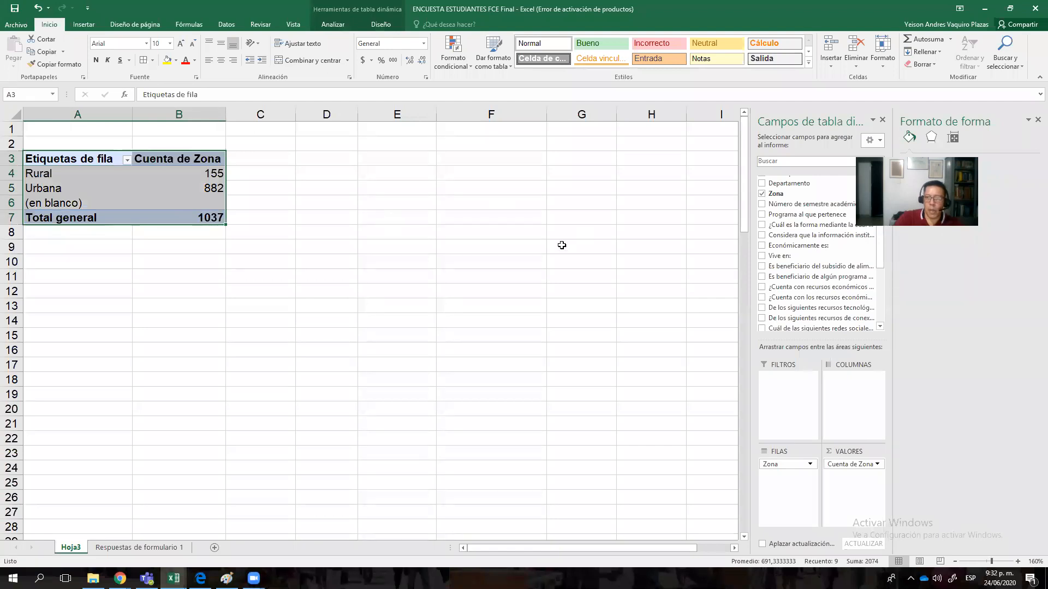
click(762, 194)
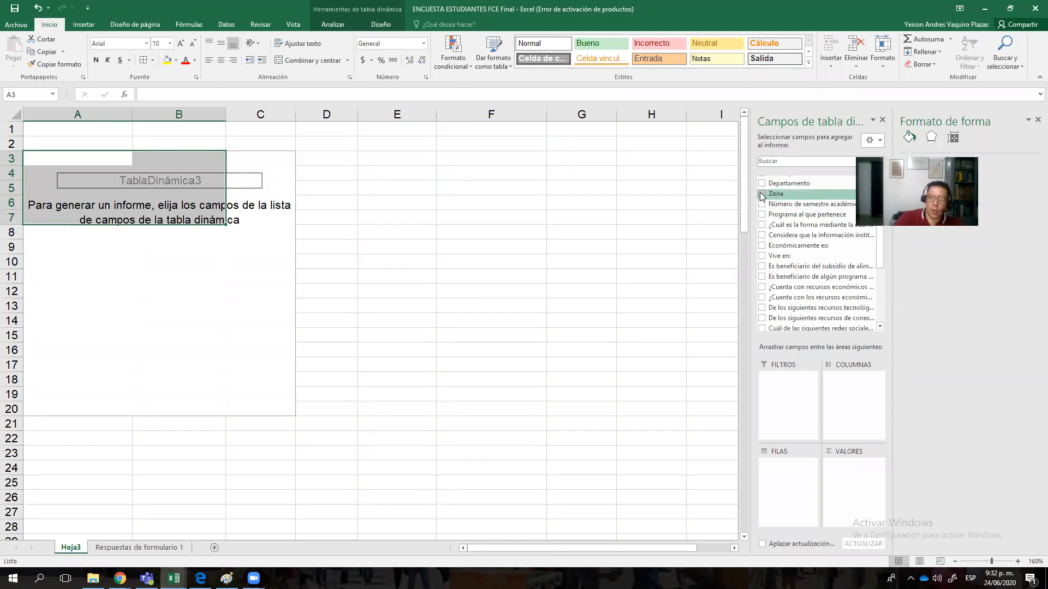
scroll(763, 207, down, 5)
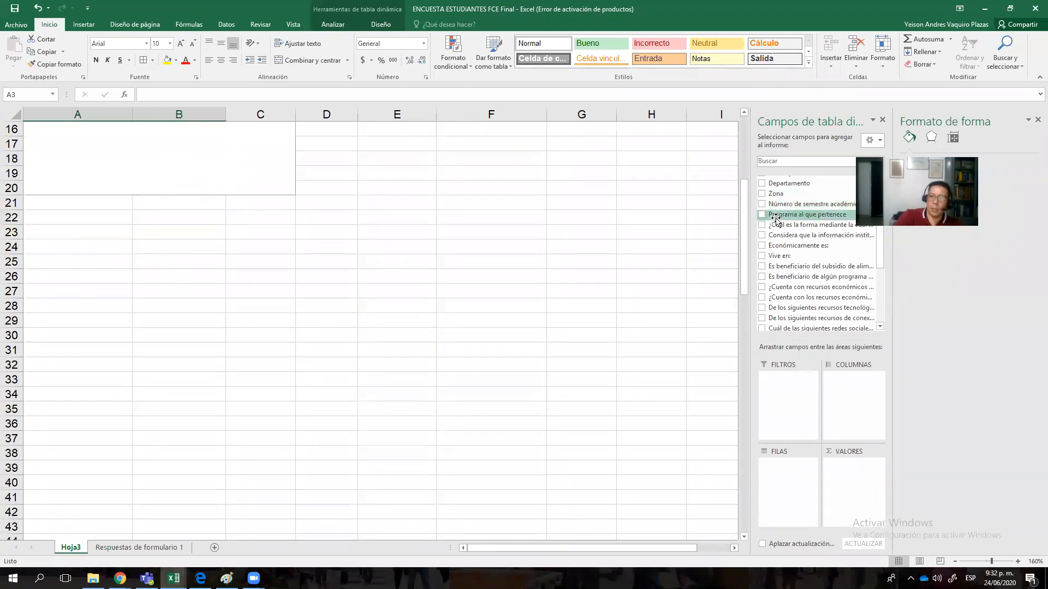
scroll(775, 218, up, 4)
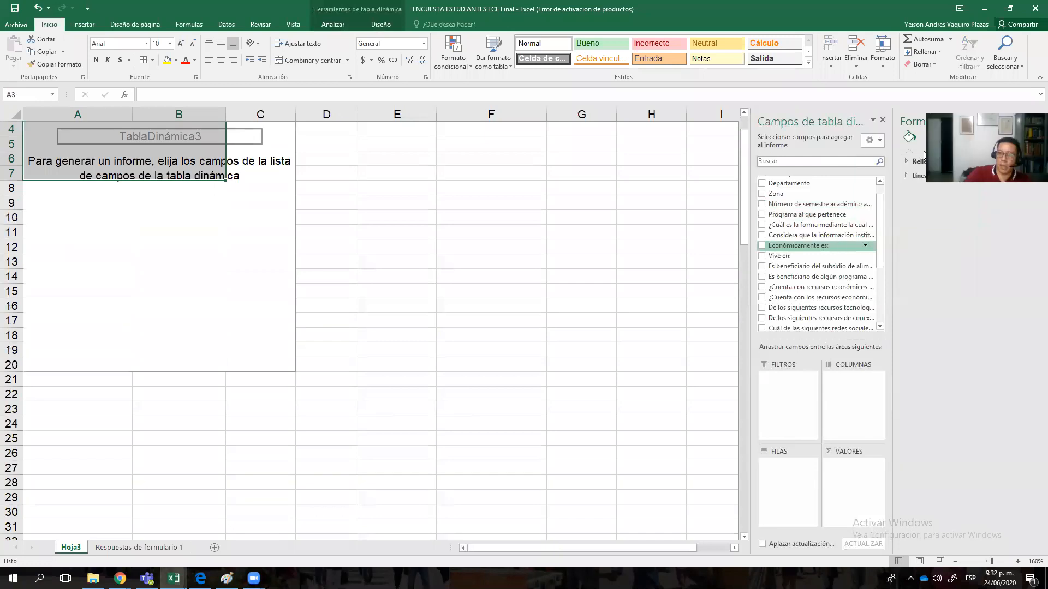
drag(879, 209, 879, 183)
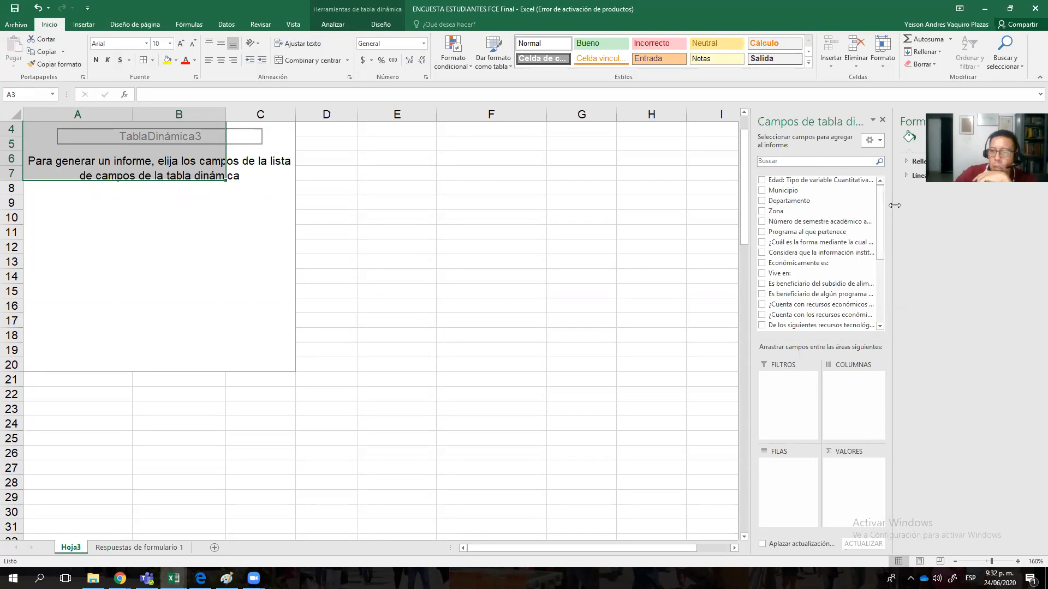
click(762, 201)
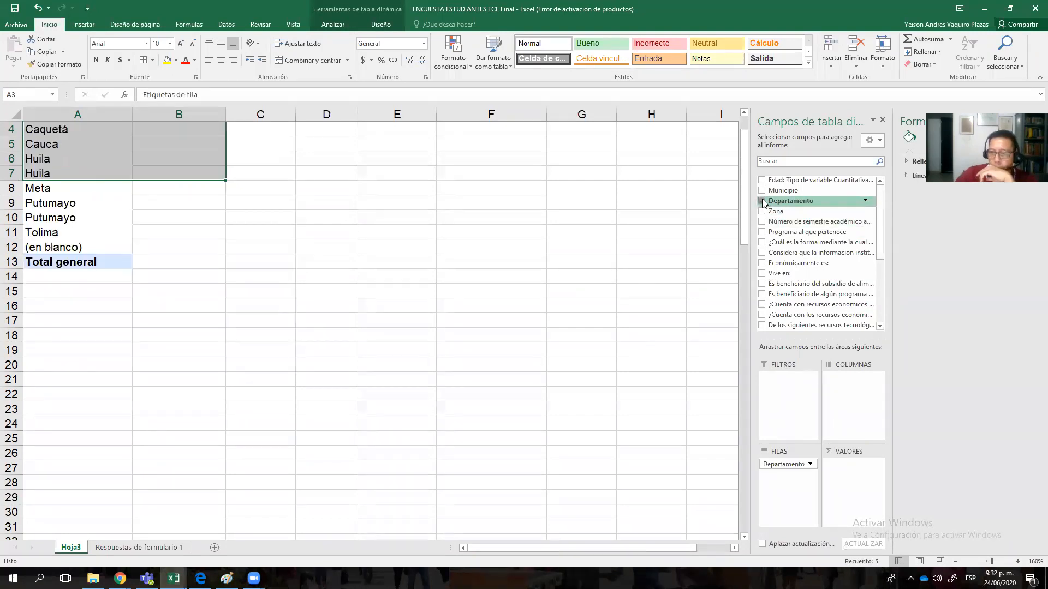
click(762, 201)
click(181, 216)
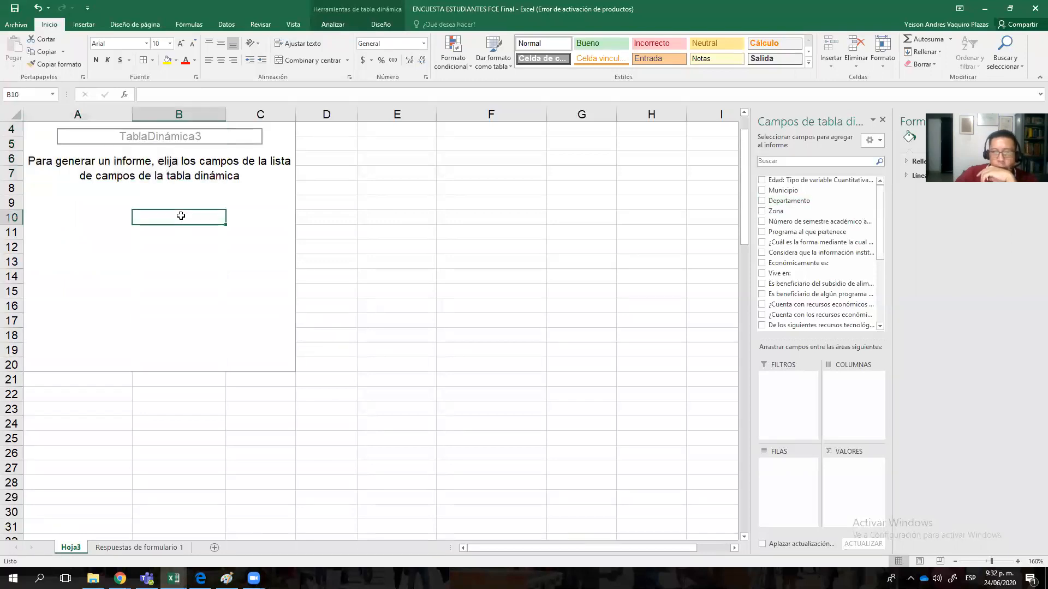
Step: Add Departamento to the pivot table both as row labels and as a count in the values area
click(762, 201)
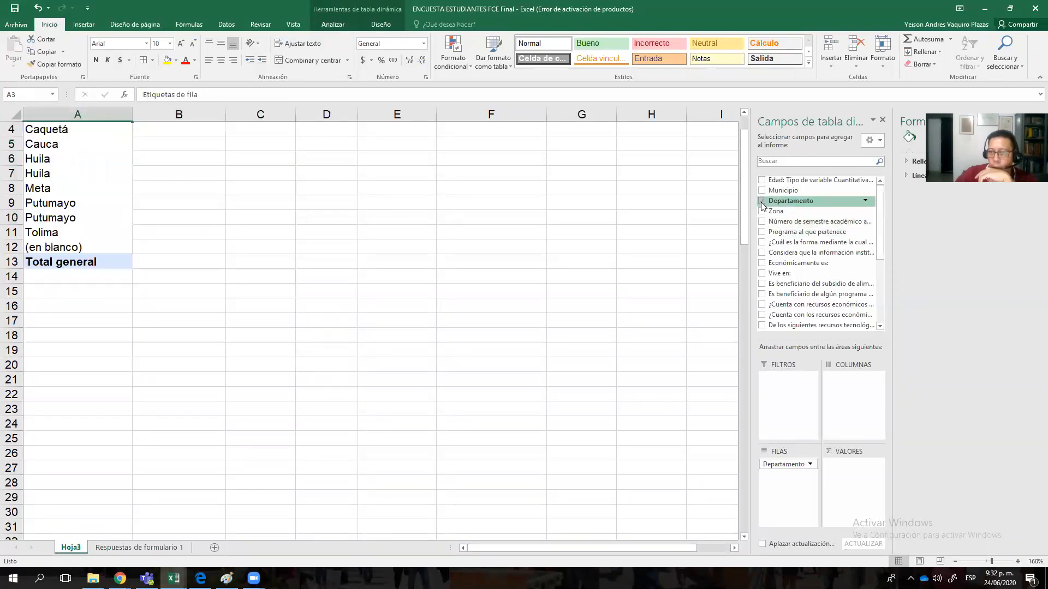
drag(796, 201, 862, 468)
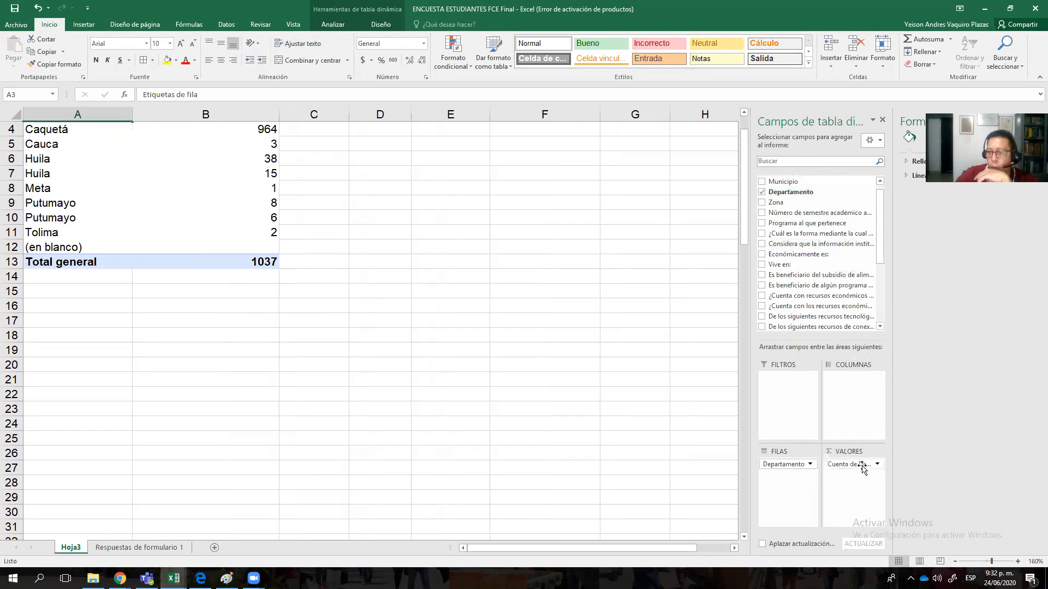
scroll(538, 197, up, 1)
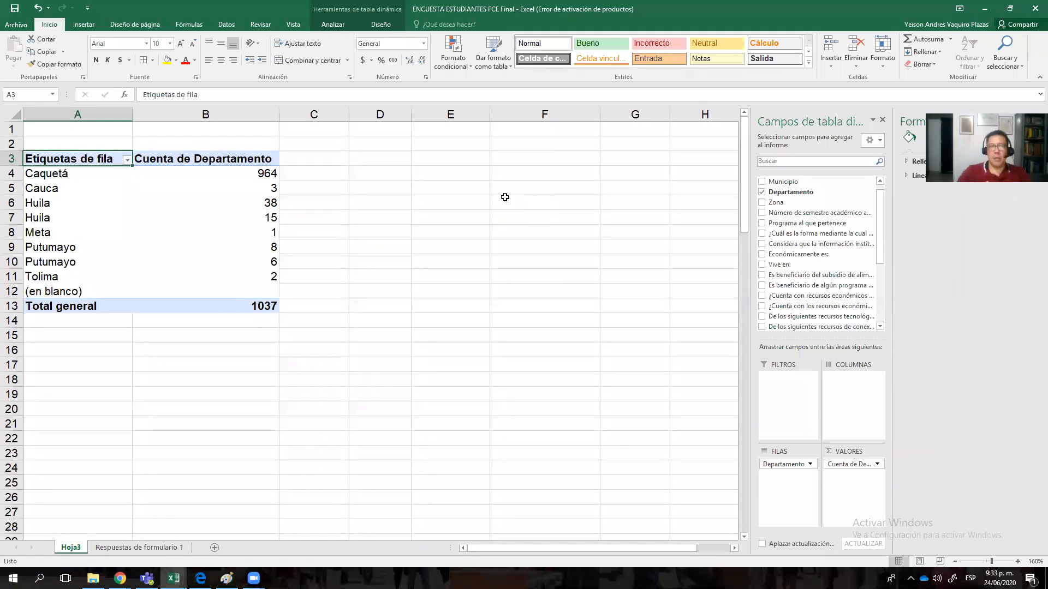
click(80, 176)
click(243, 174)
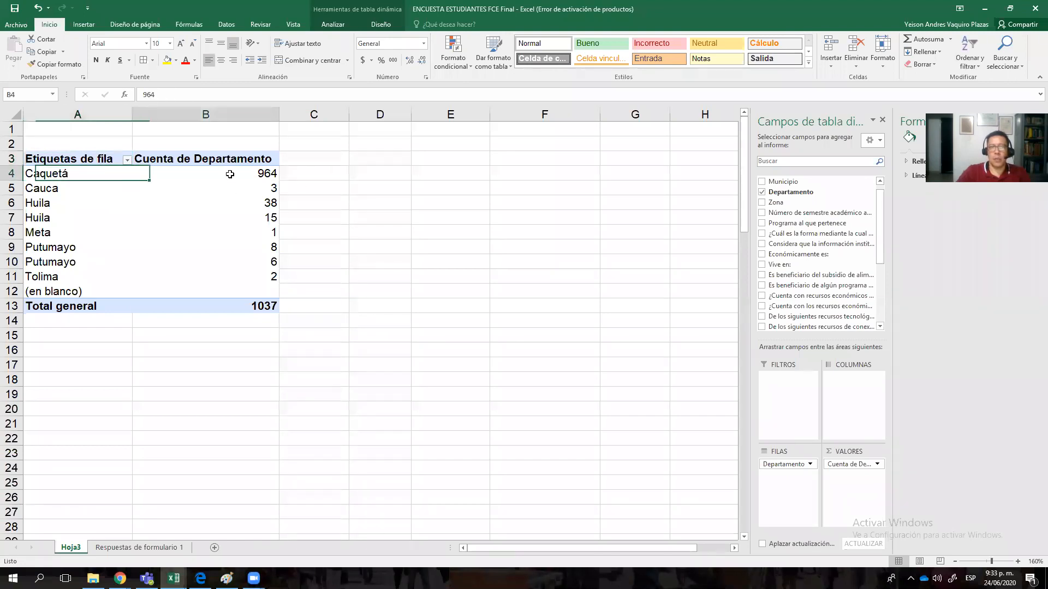
Step: Copy the Departamento pivot table in A3:B13 and paste it as values only starting at cell A16
drag(56, 161, 254, 306)
click(44, 52)
click(61, 347)
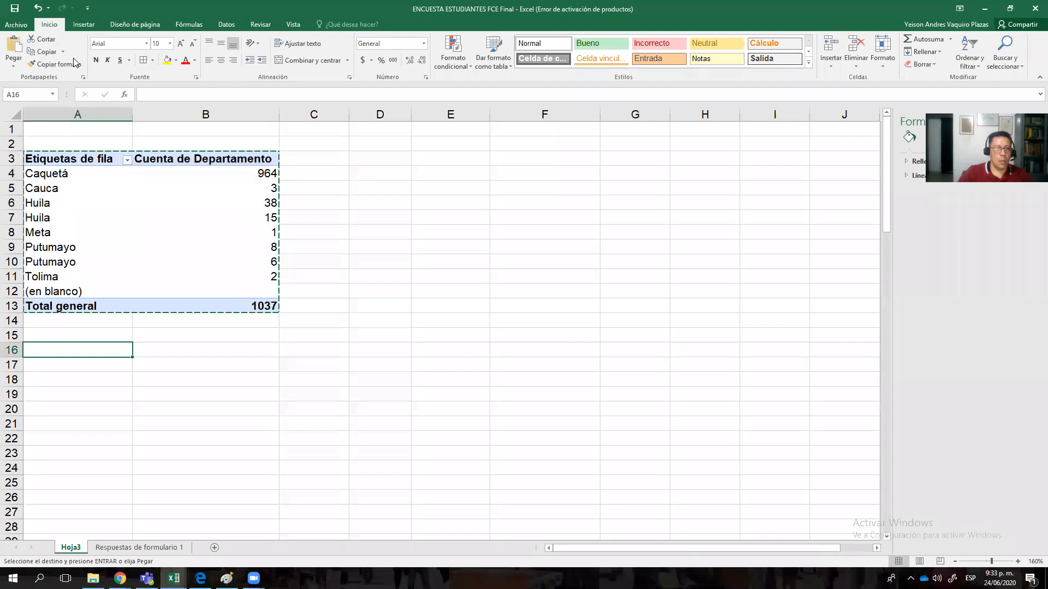
click(13, 65)
click(17, 141)
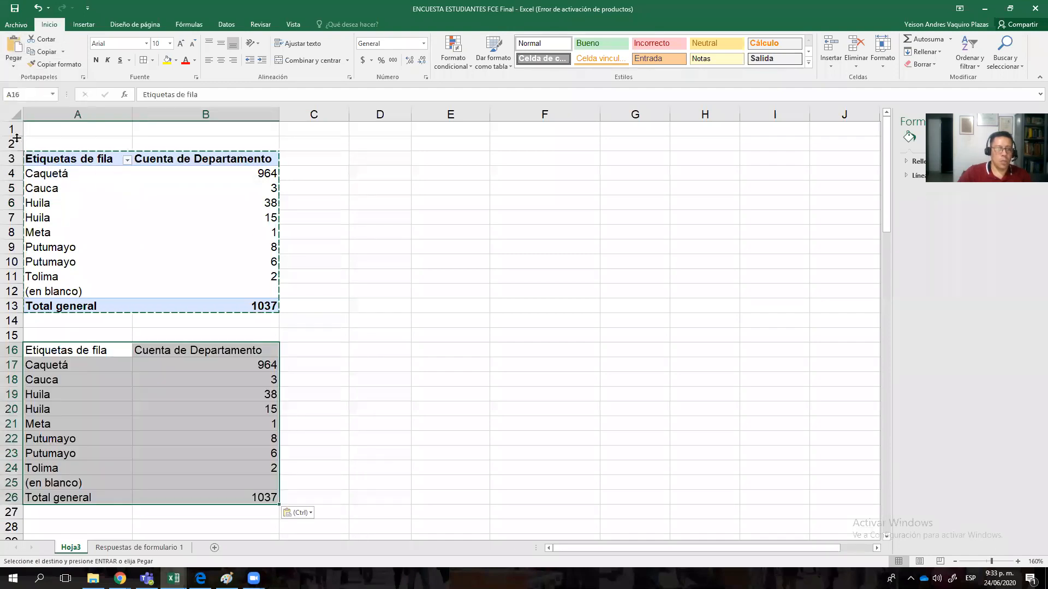
click(440, 380)
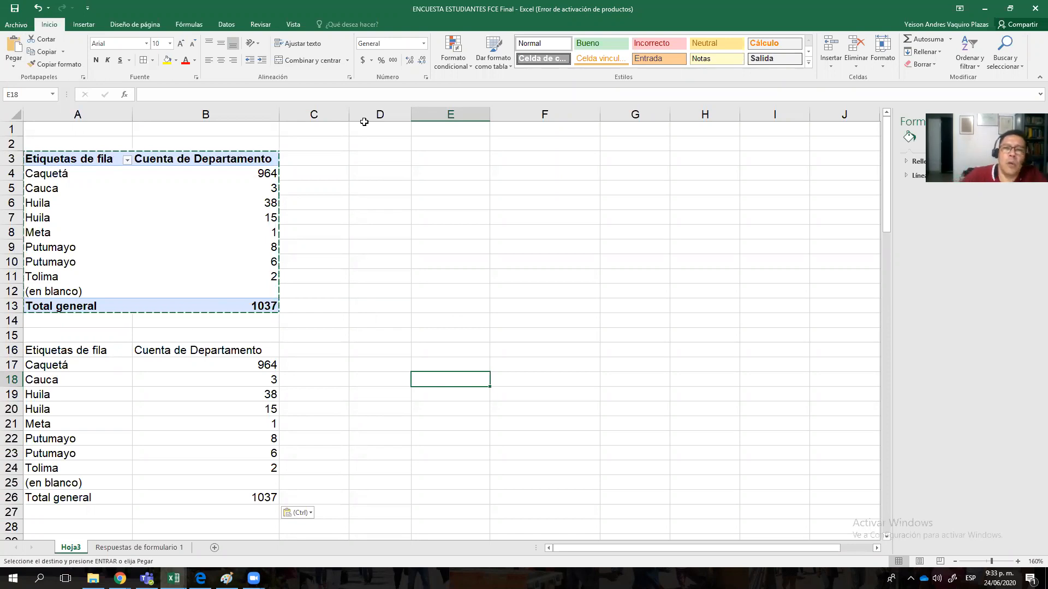
click(584, 101)
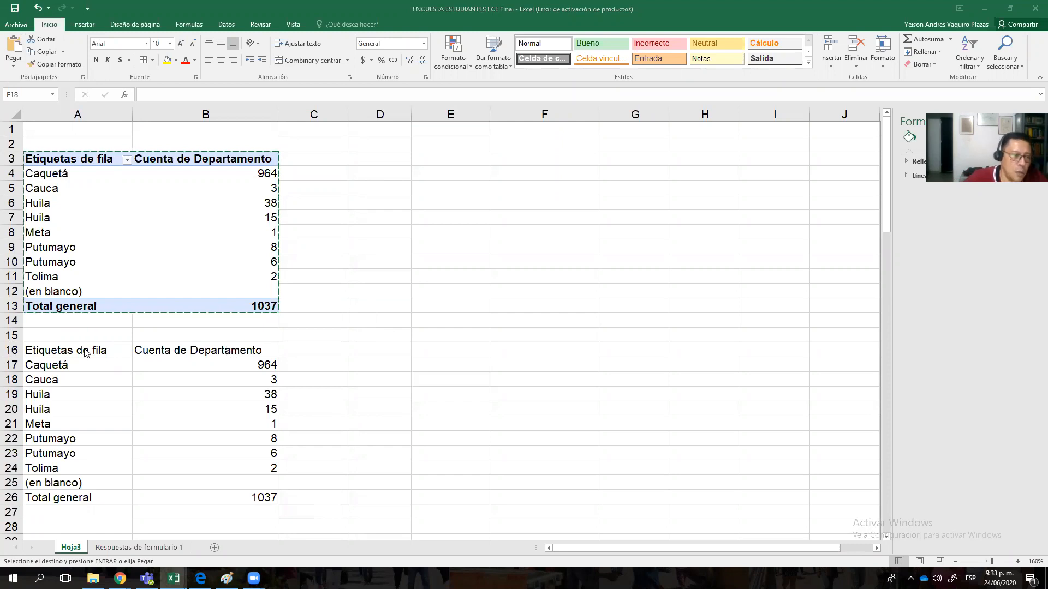
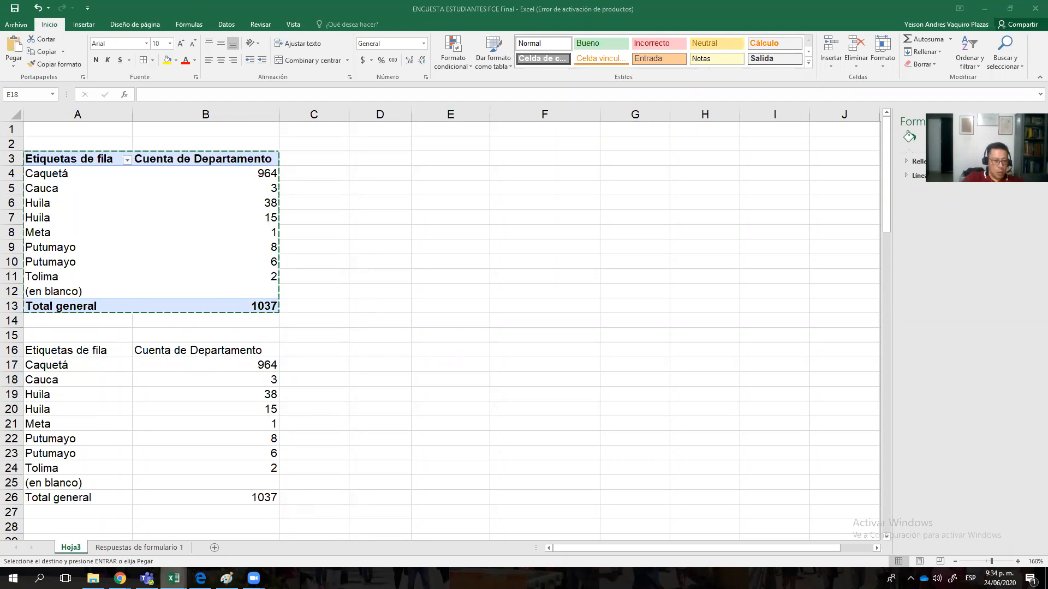
Step: Filter the Departamento column on the Respuestas de formulario 1 sheet to show only Putumayo
click(150, 549)
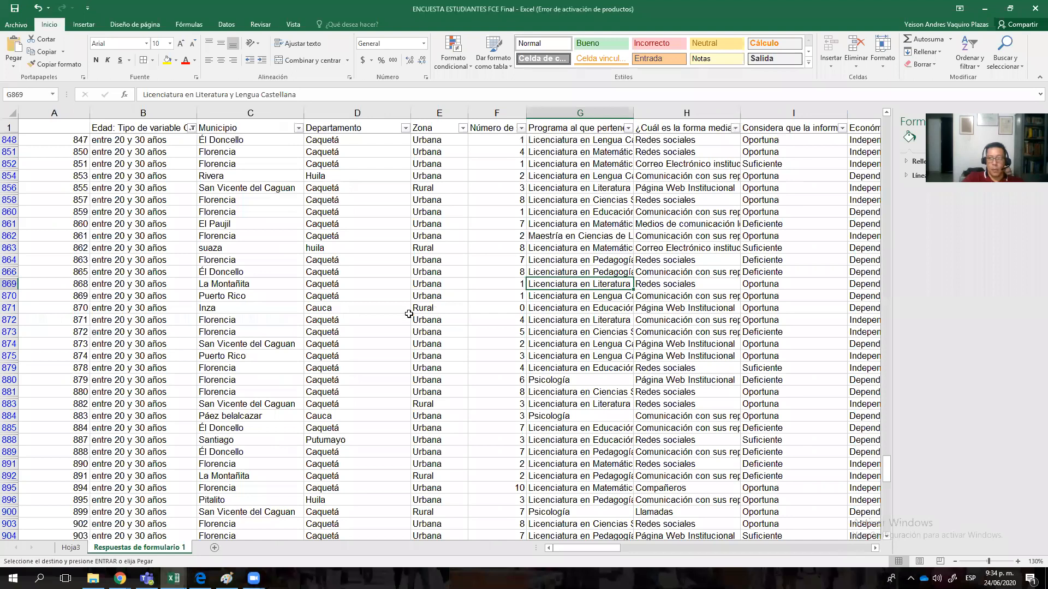
drag(886, 468, 660, 96)
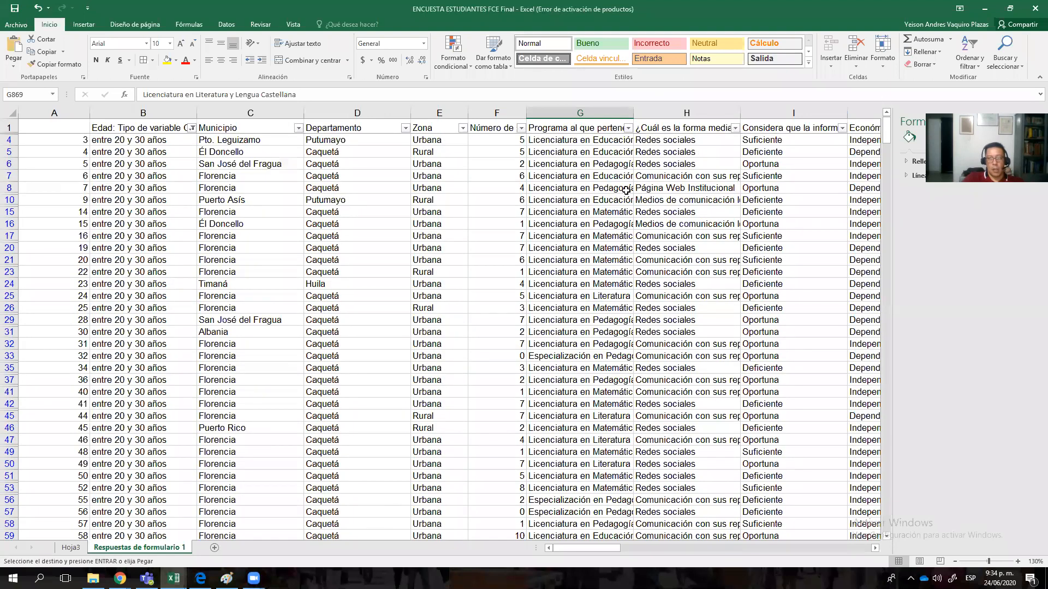
drag(617, 550, 654, 550)
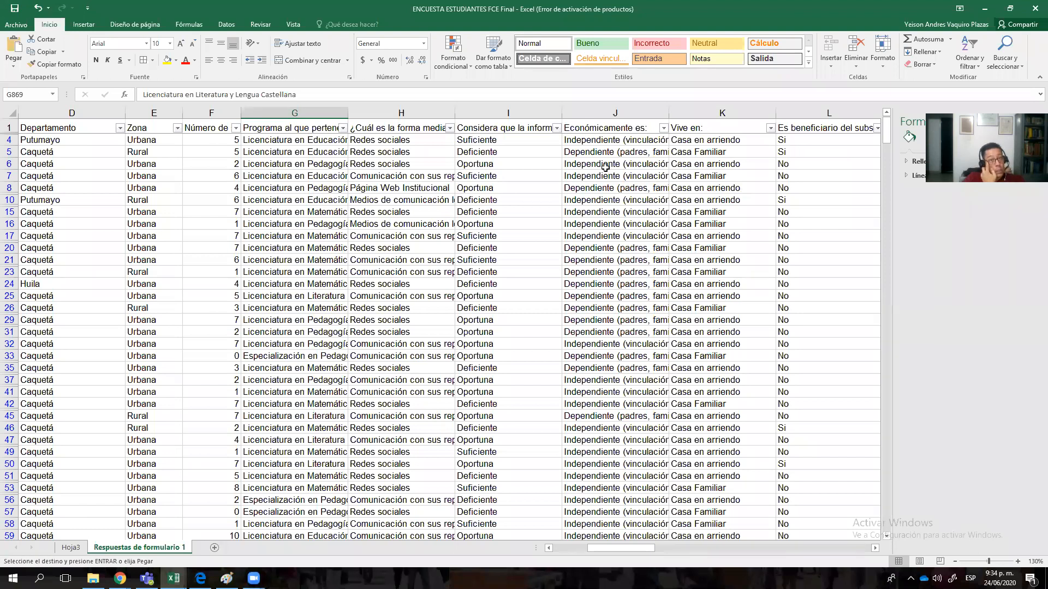
drag(641, 549, 591, 548)
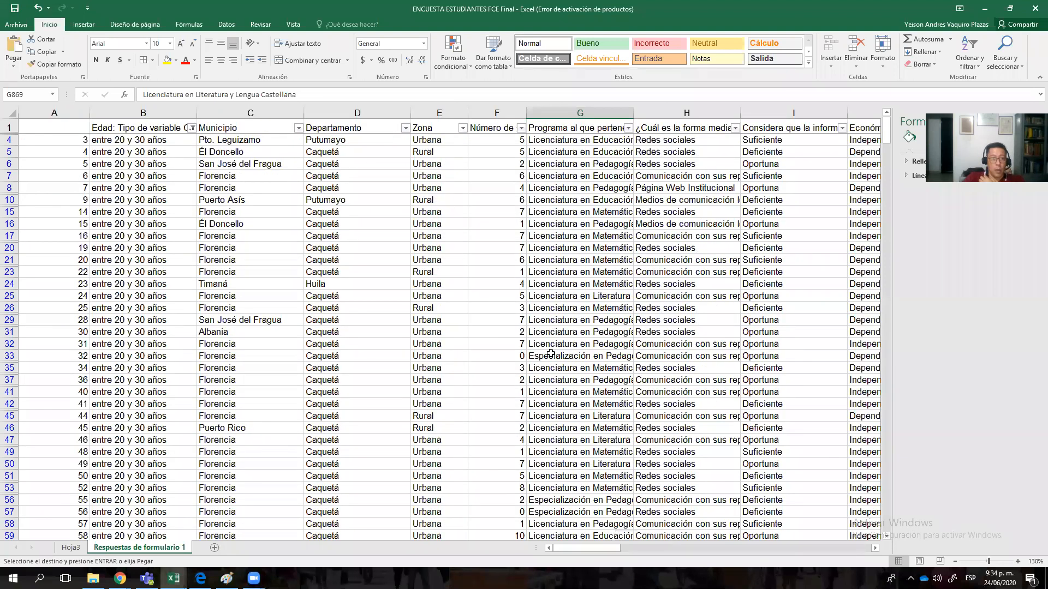
click(404, 128)
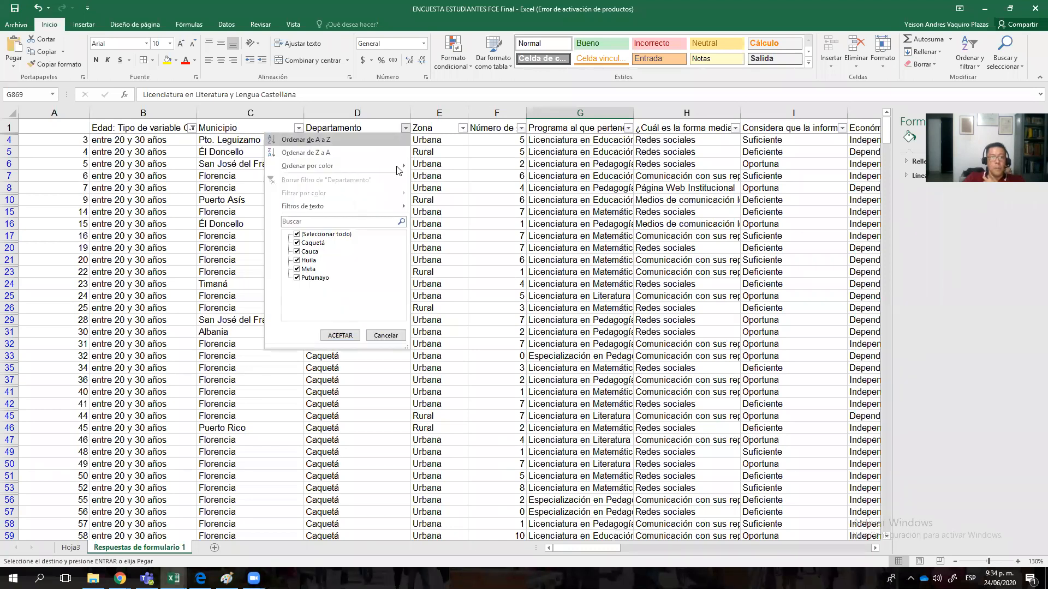
click(298, 234)
click(297, 277)
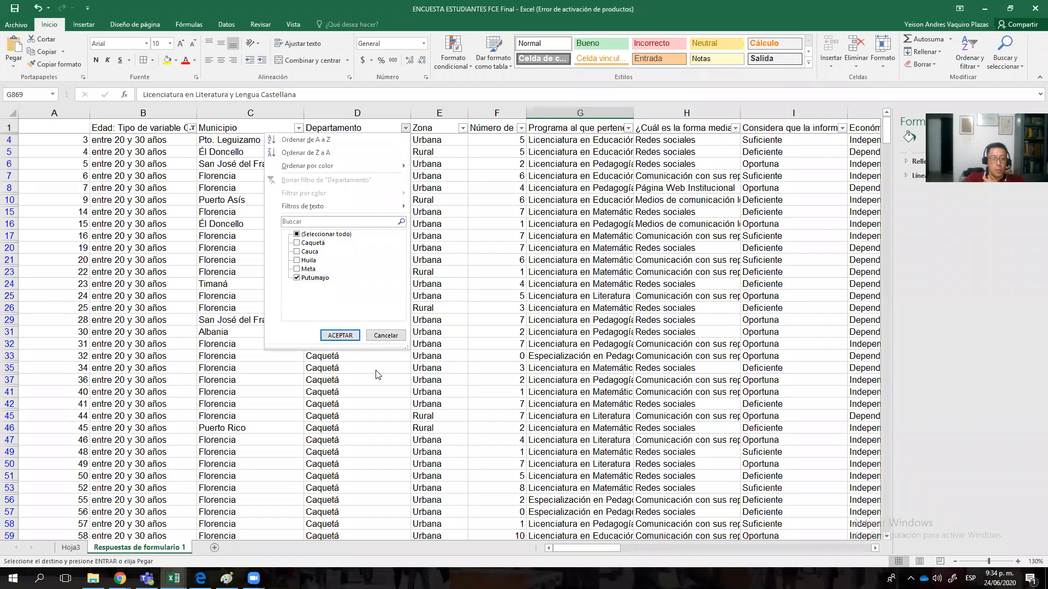
click(354, 341)
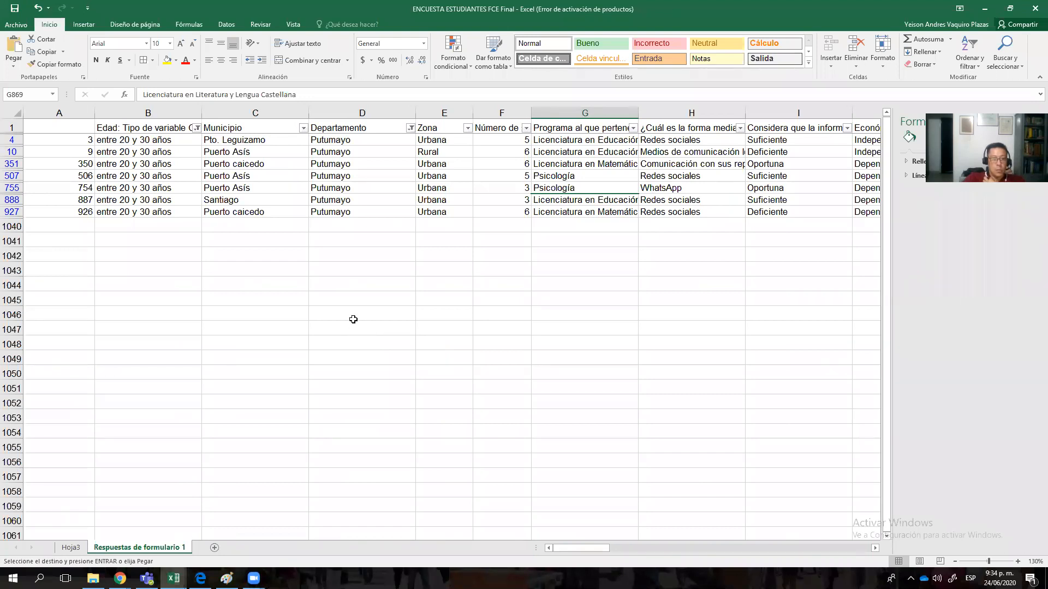
Step: Select the filtered Putumayo cells in the Departamento column and compare them with the duplicated Putumayo rows on Hoja3
click(363, 200)
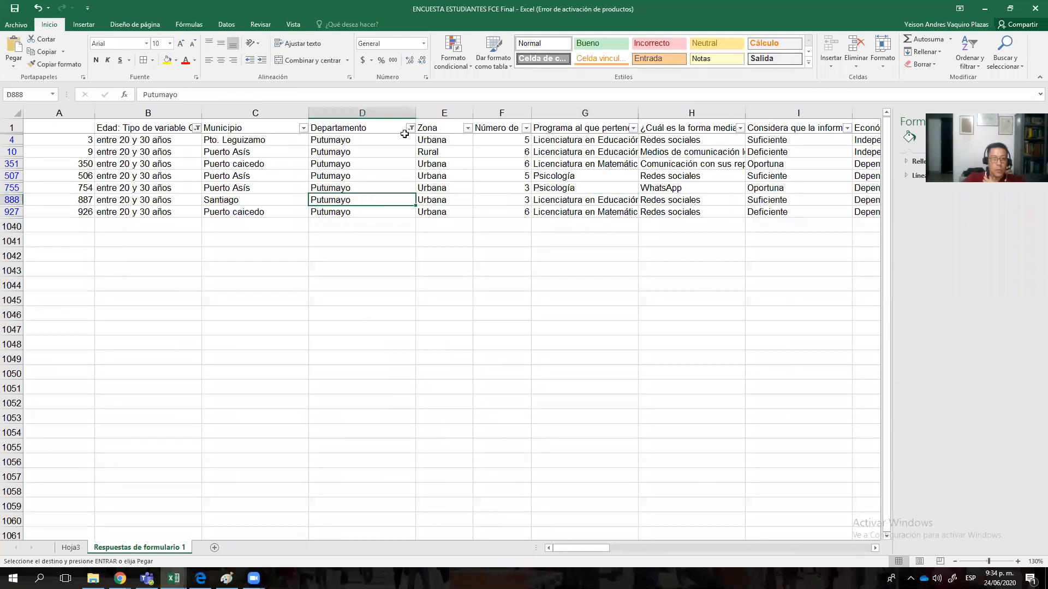
drag(391, 138, 388, 212)
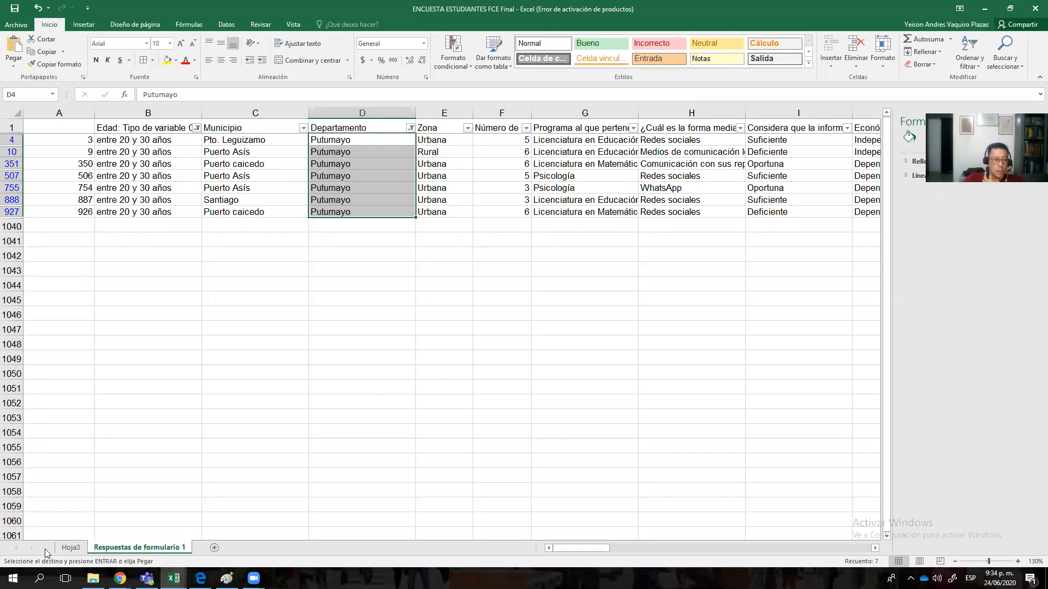
click(65, 547)
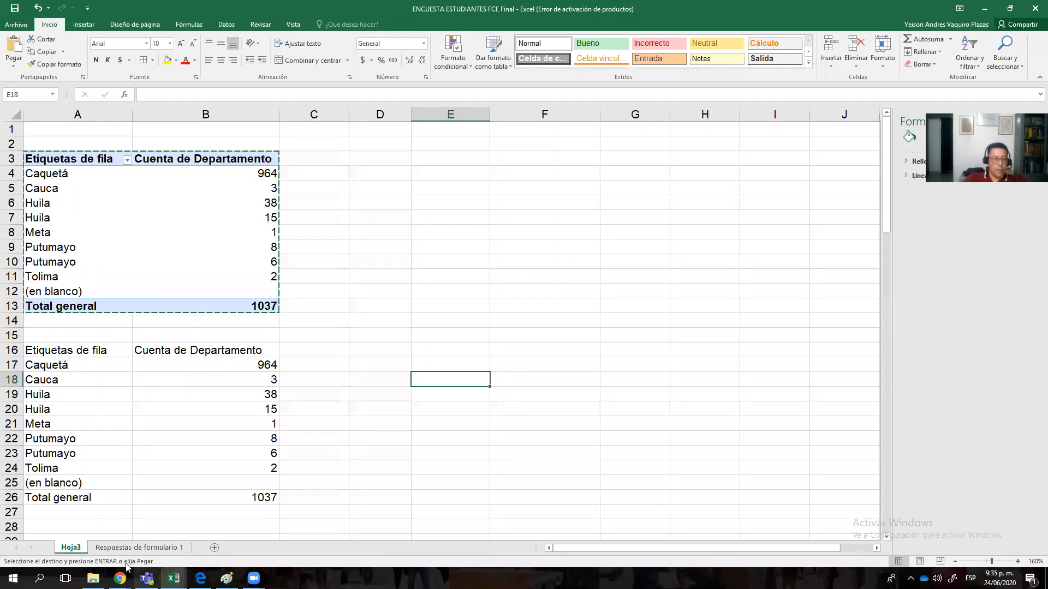
click(139, 547)
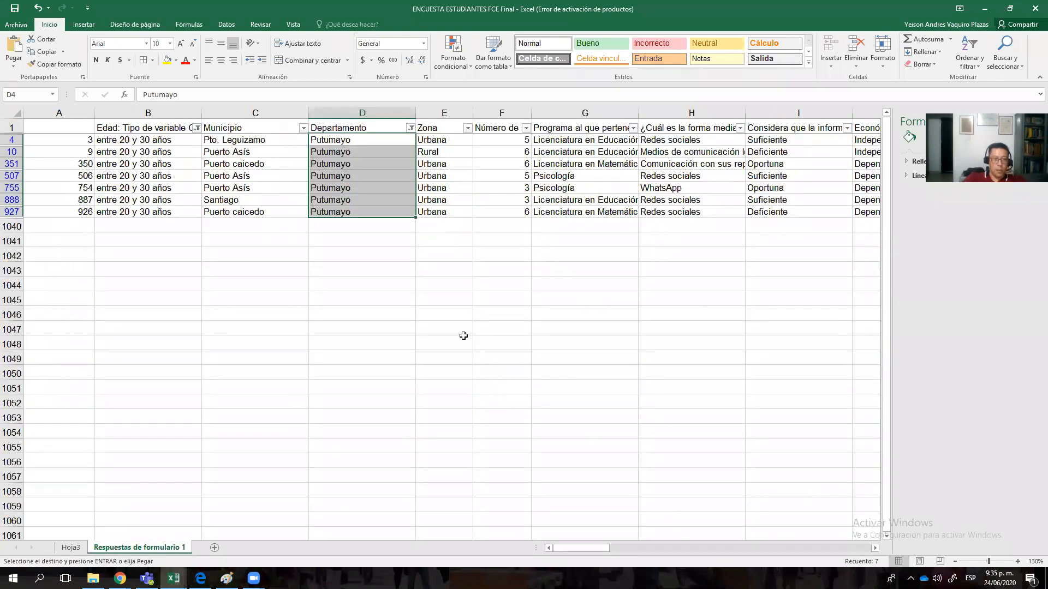
click(77, 548)
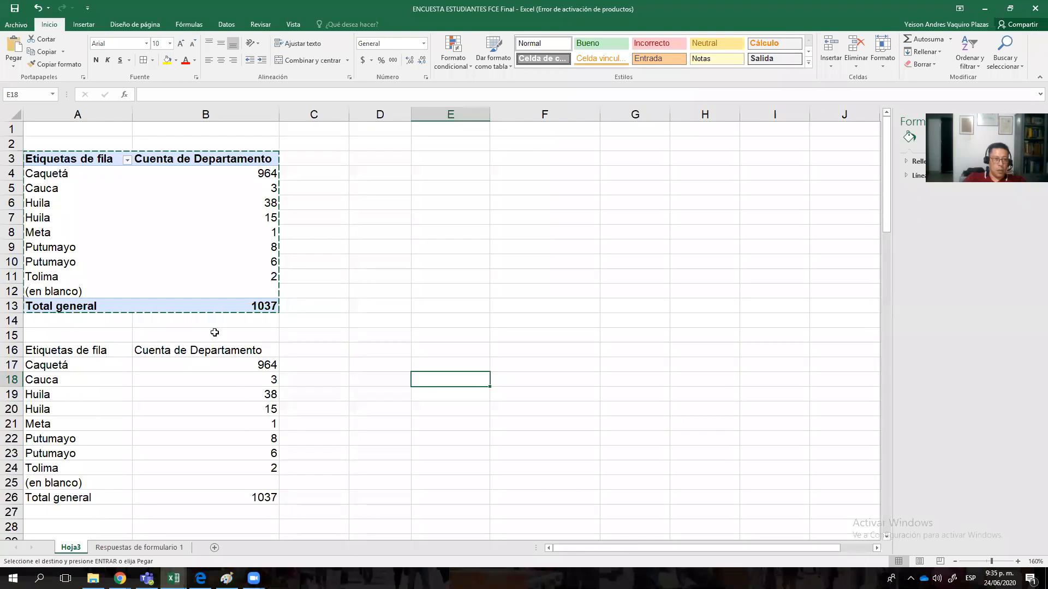
Step: Cancel the pending copy and remove the Departamento field from the pivot table on Hoja3
mouse_move(278, 293)
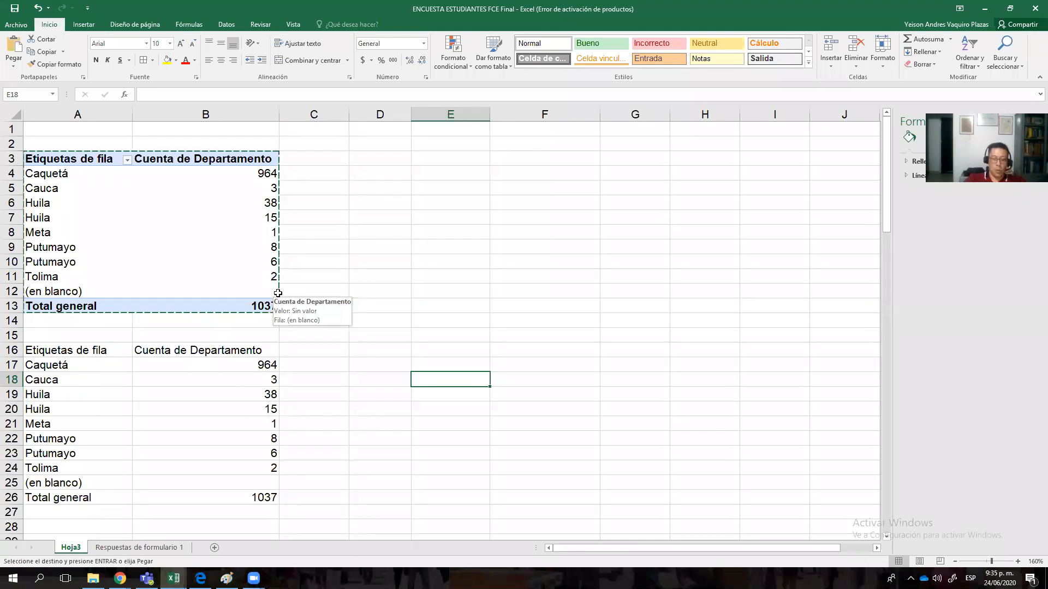
key(Escape)
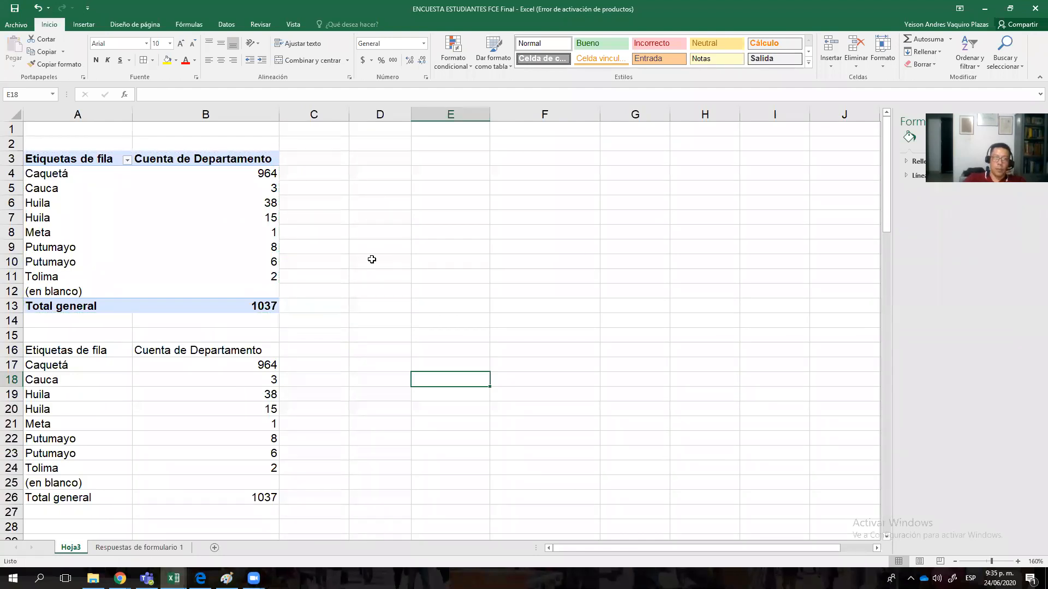
click(211, 229)
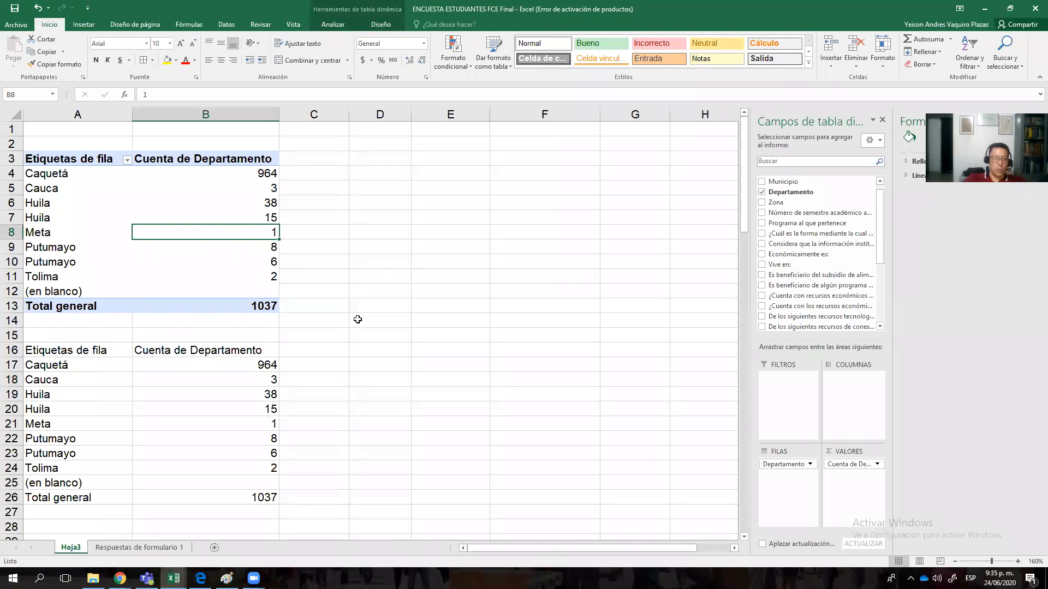
click(54, 153)
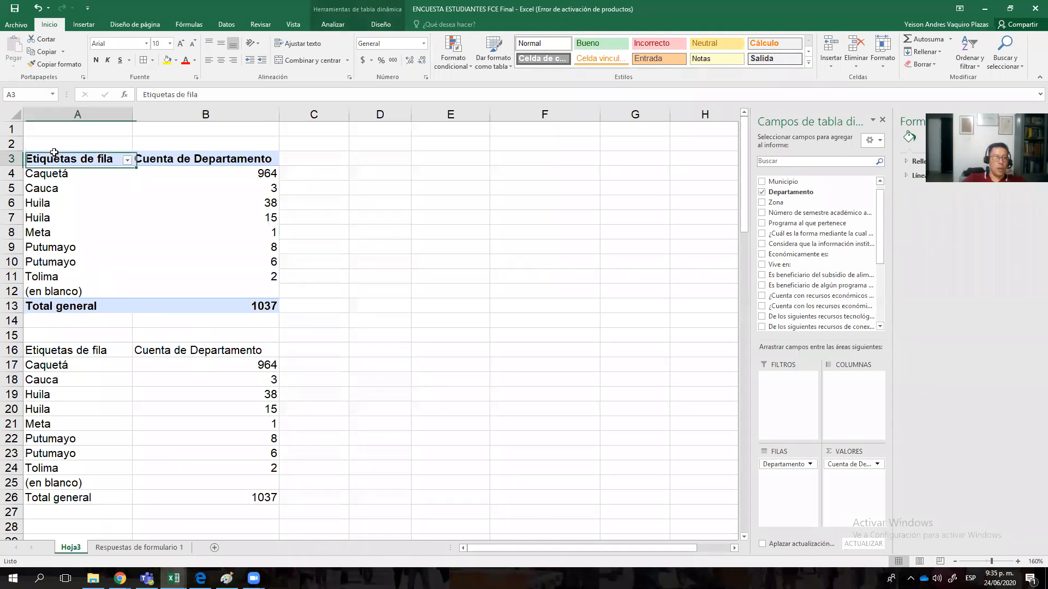
click(763, 195)
click(497, 321)
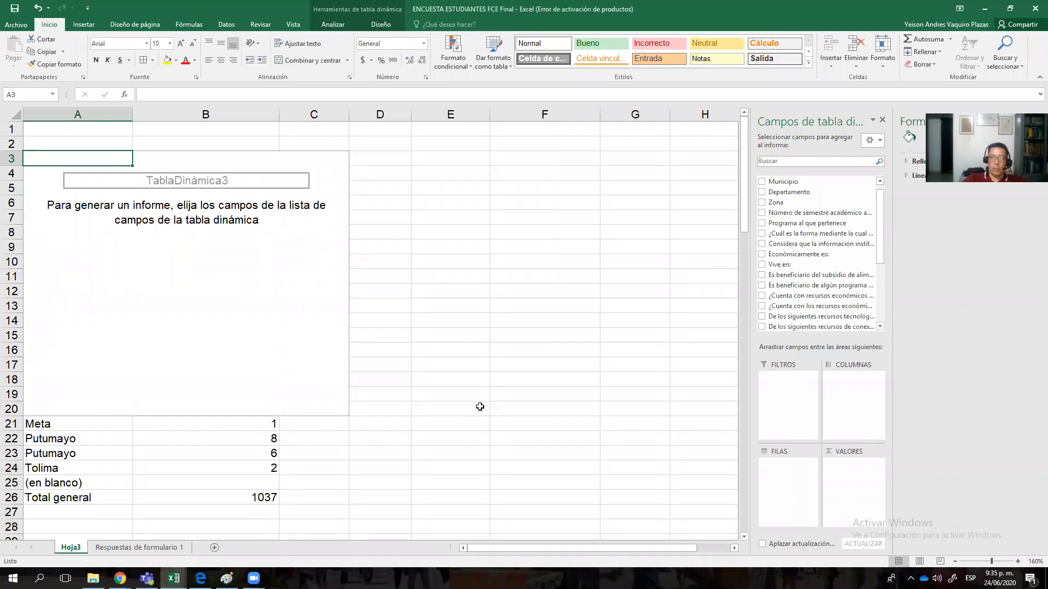
Step: Delete the Hoja3 sheet with the emptied pivot table and the pasted values
click(180, 274)
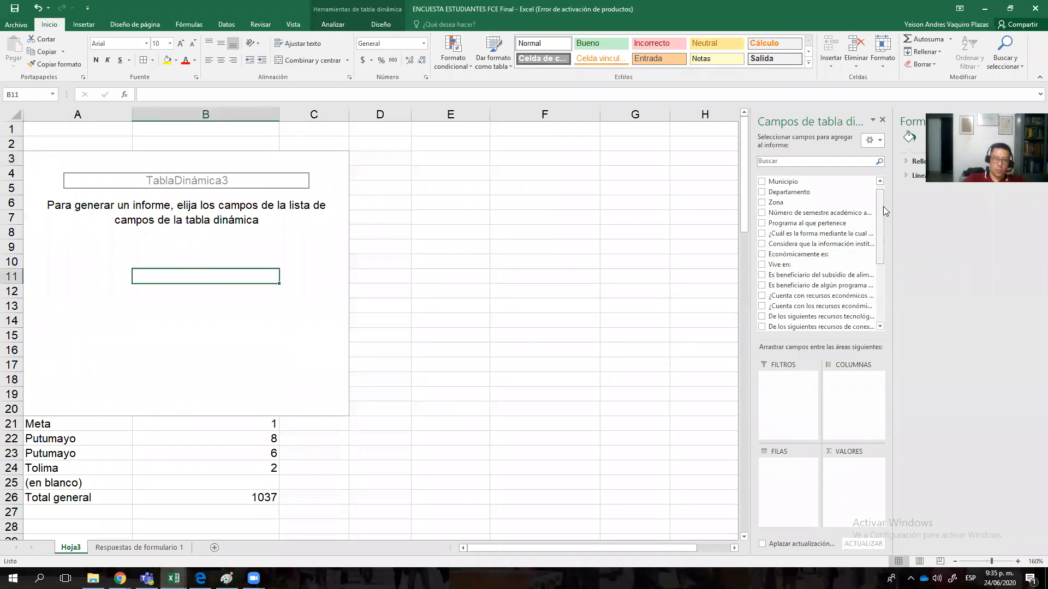
scroll(879, 191, up, 1)
click(187, 161)
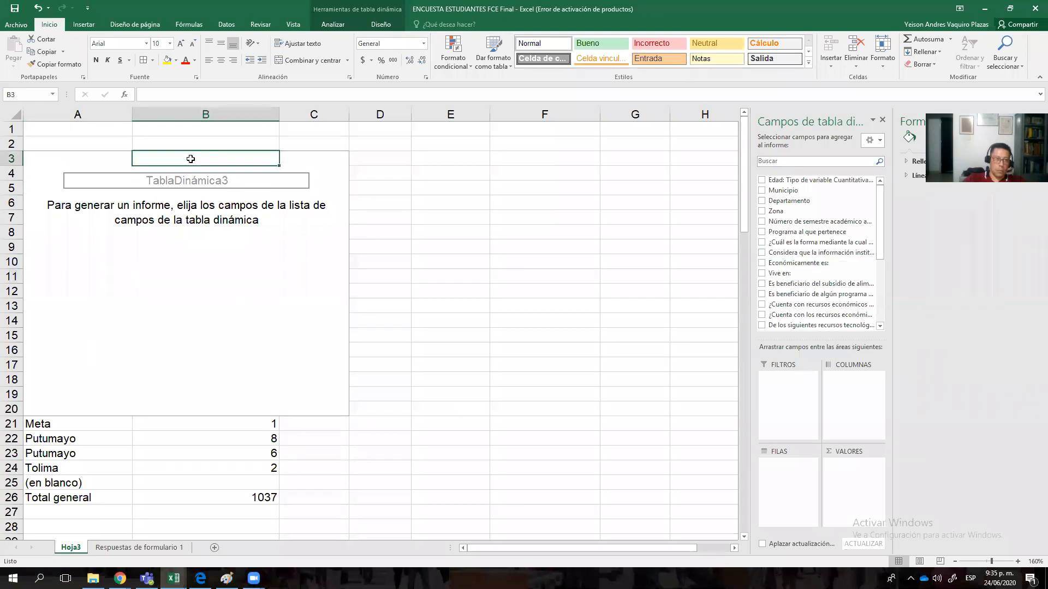
drag(51, 162, 58, 301)
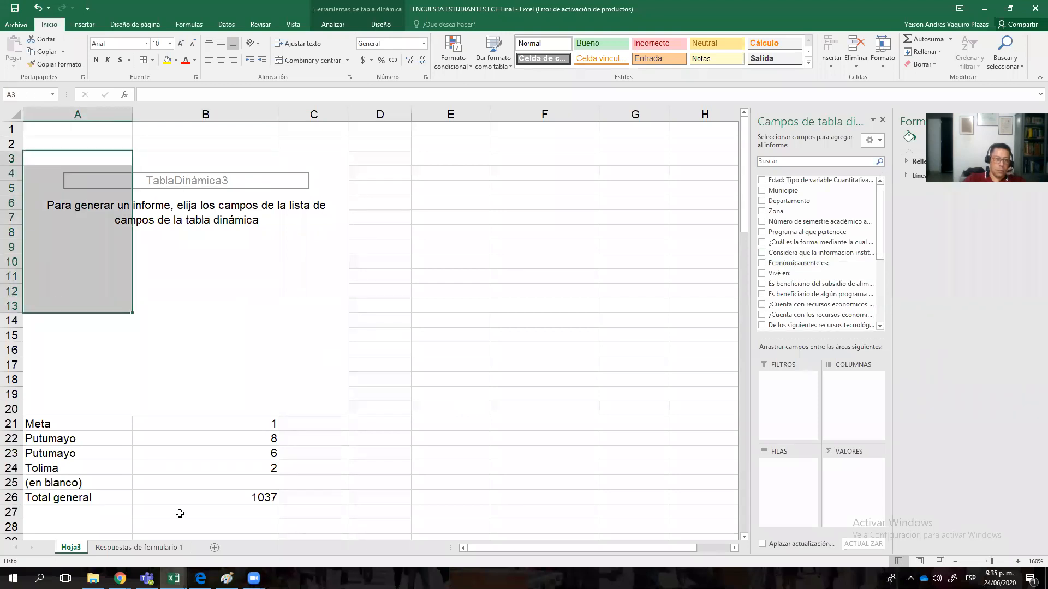
right_click(83, 549)
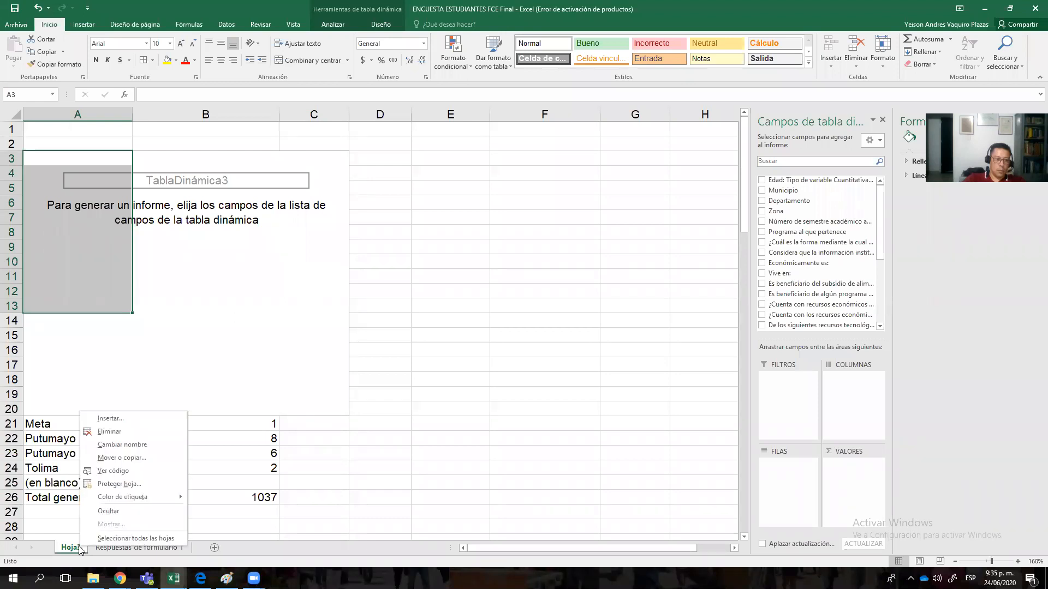
click(109, 431)
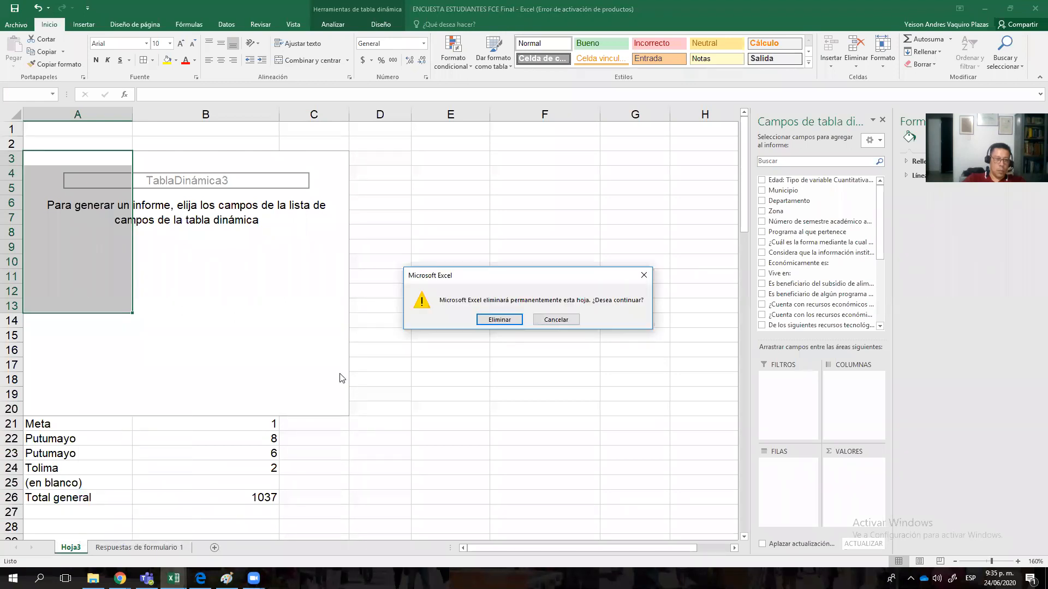
click(500, 320)
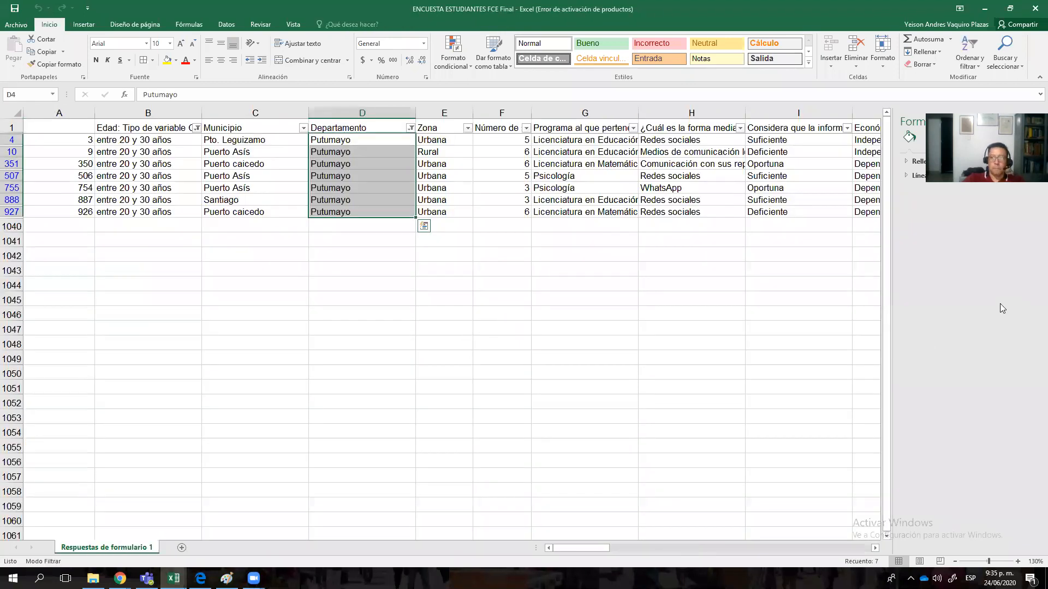
Step: Reset the Departamento filter to all values and remove the filters from header row 1 of Respuestas de formulario 1
click(410, 126)
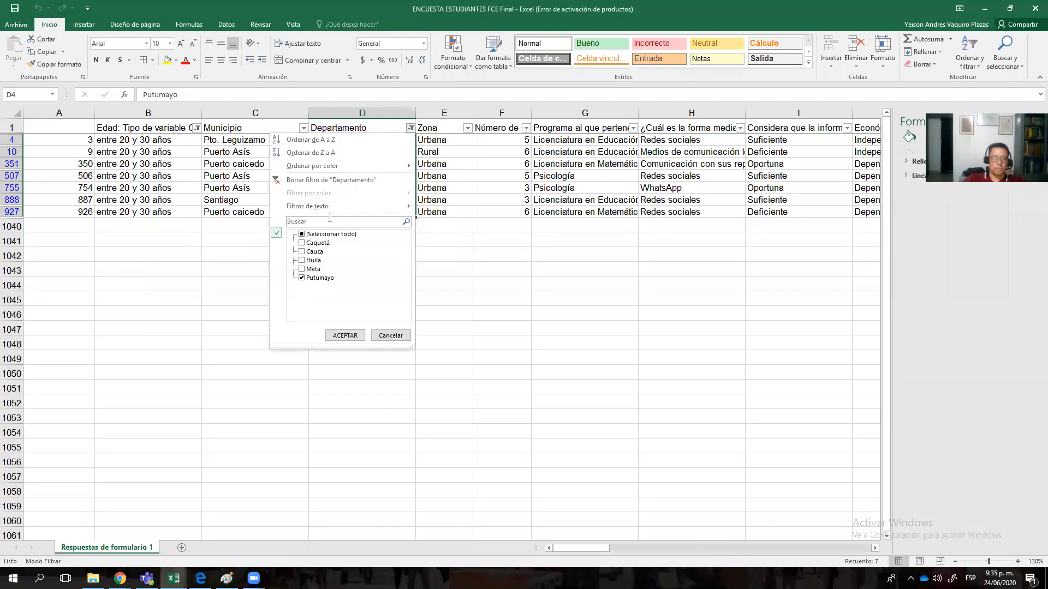
click(302, 234)
click(345, 335)
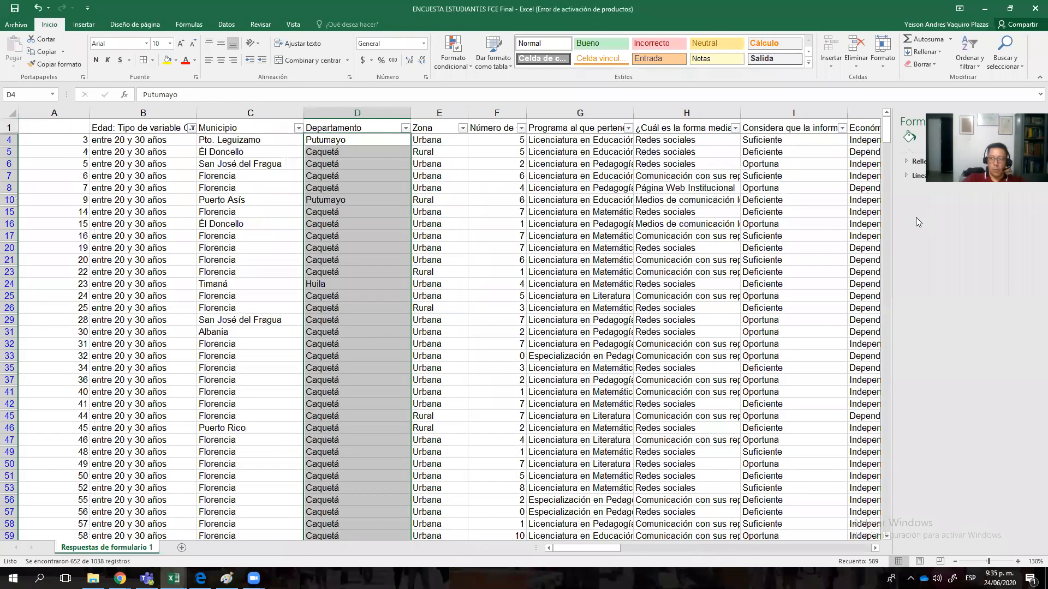
drag(569, 550, 537, 547)
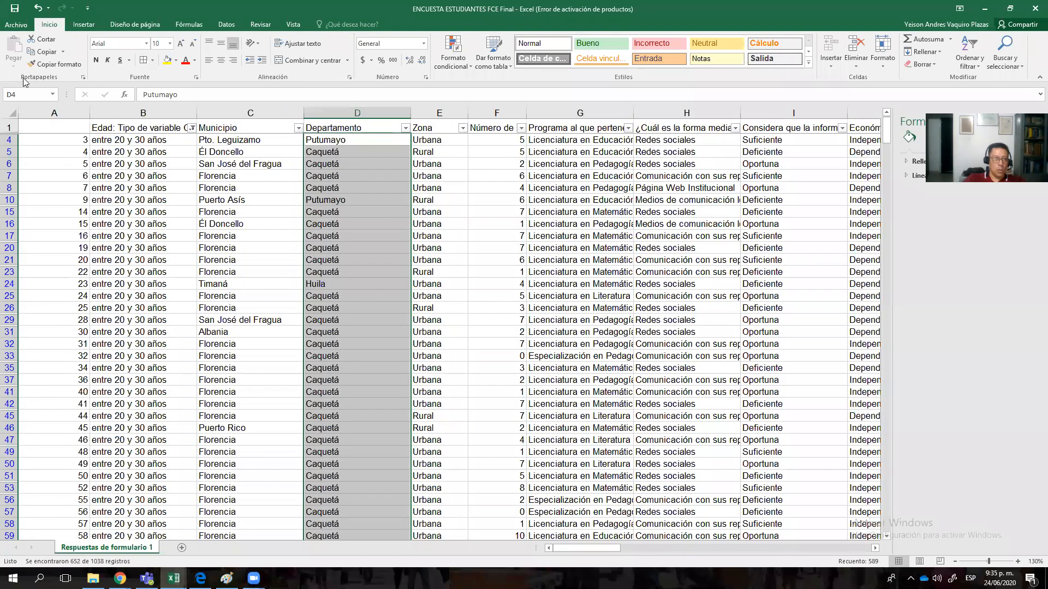
click(9, 126)
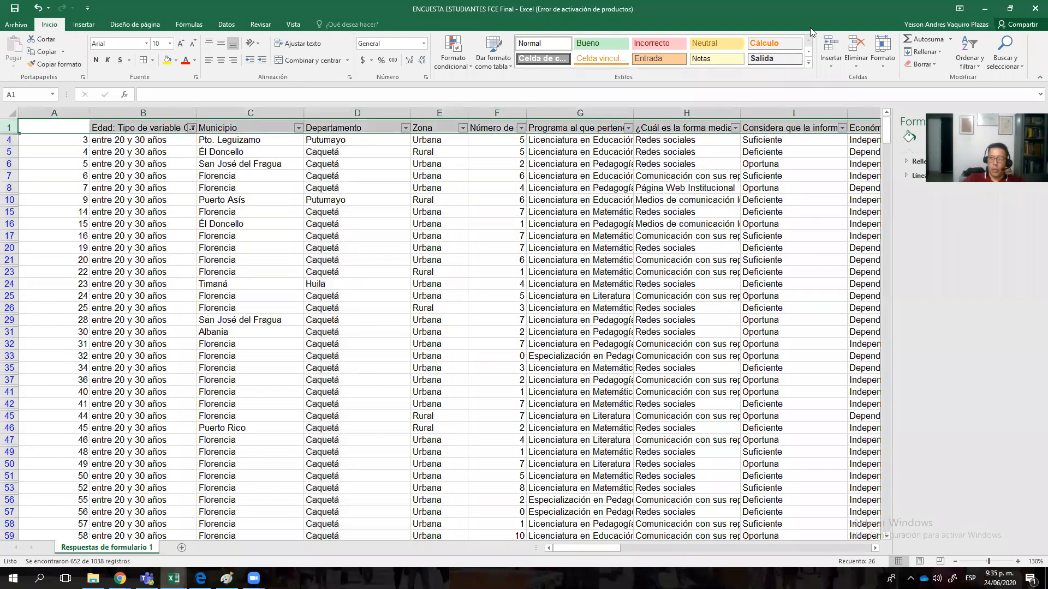
click(980, 66)
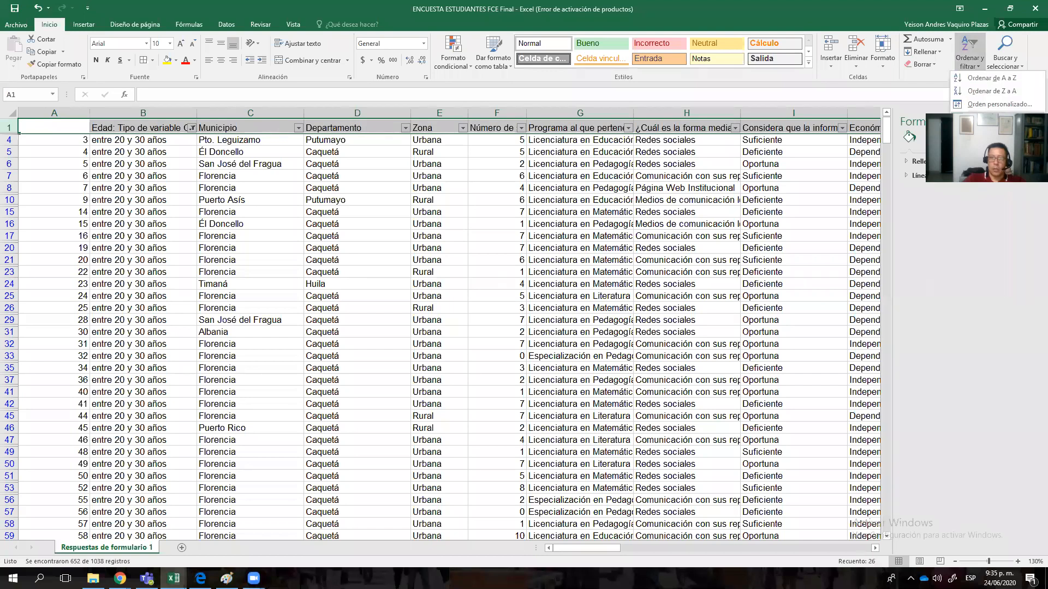
click(981, 119)
click(564, 320)
click(573, 188)
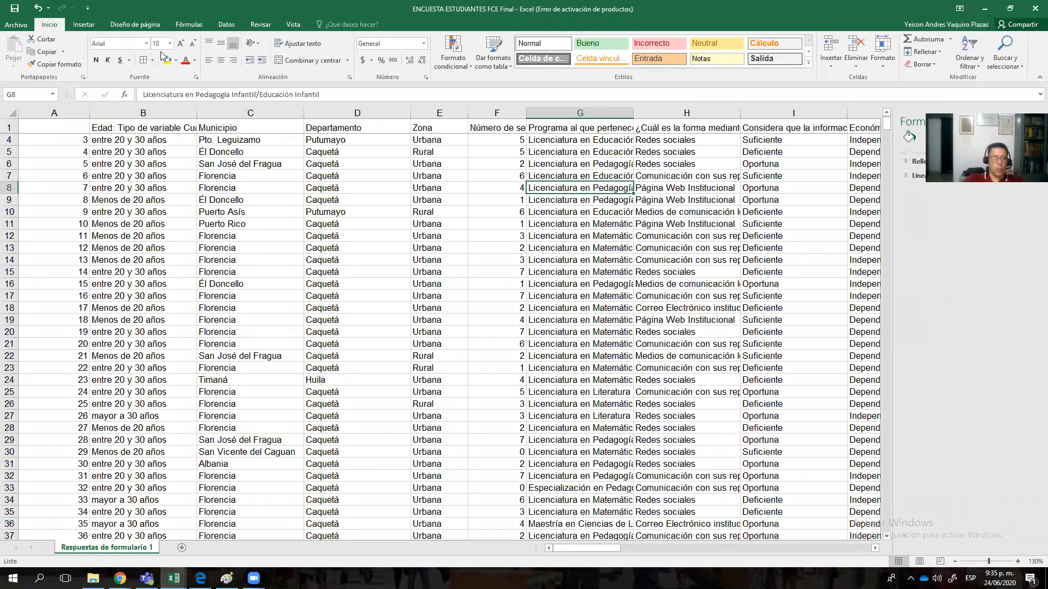
Step: Create a pivot table from the full survey data on a new worksheet and add Departamento as row labels
click(83, 25)
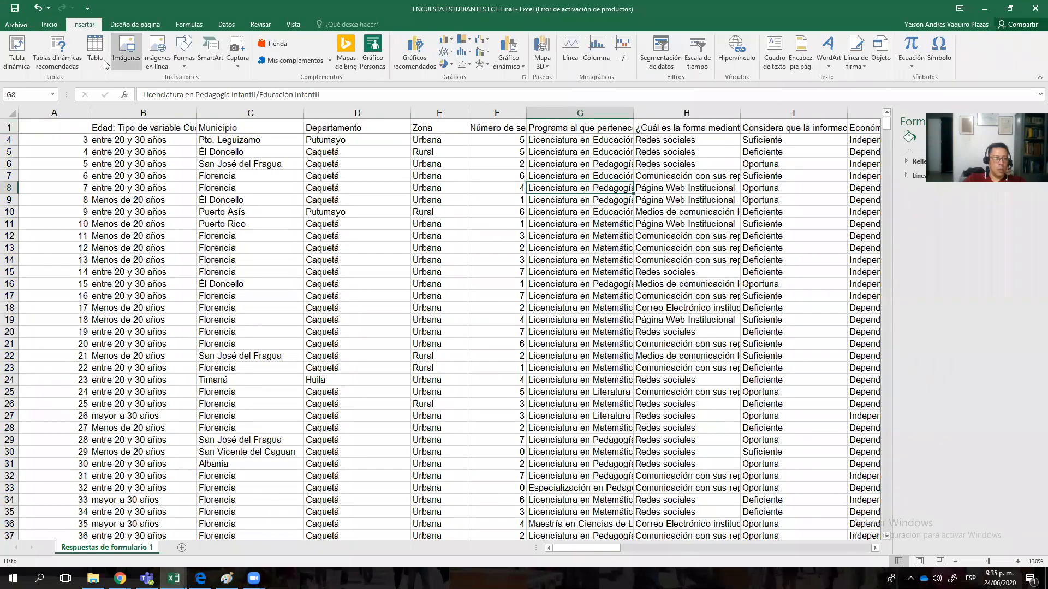
click(17, 52)
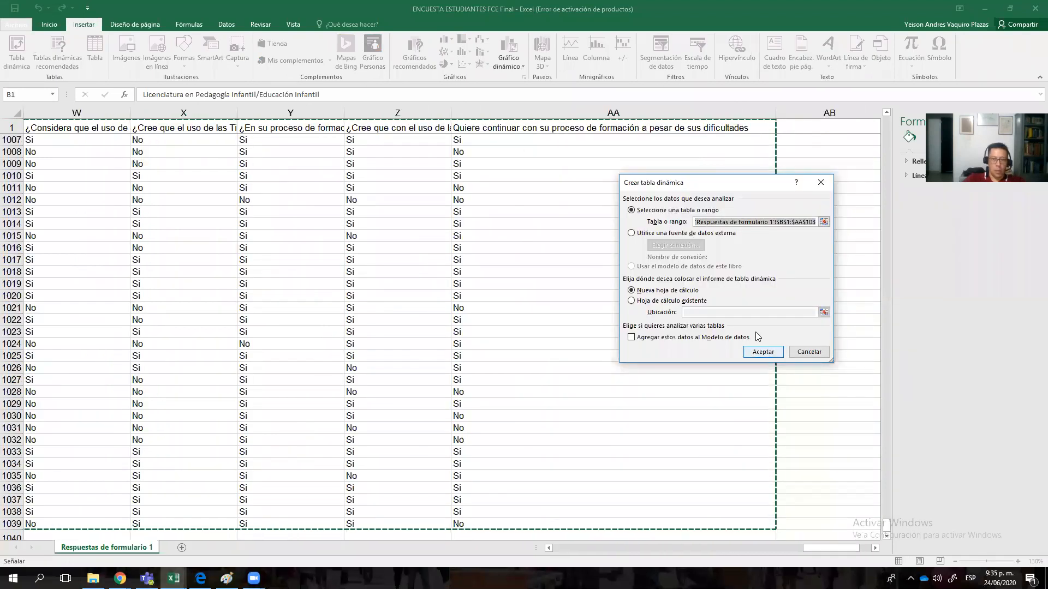
click(764, 353)
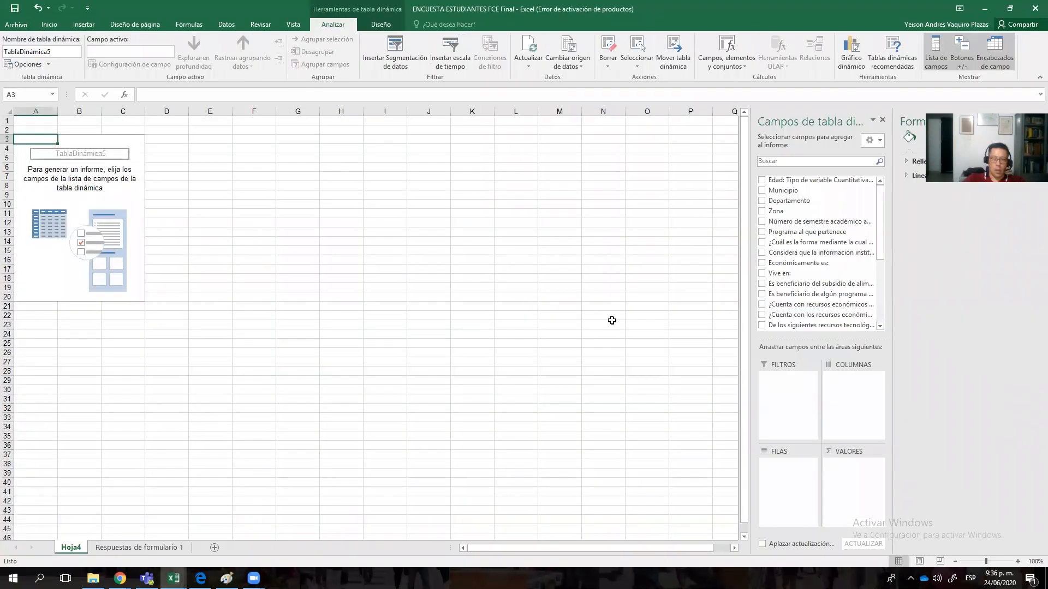
click(79, 205)
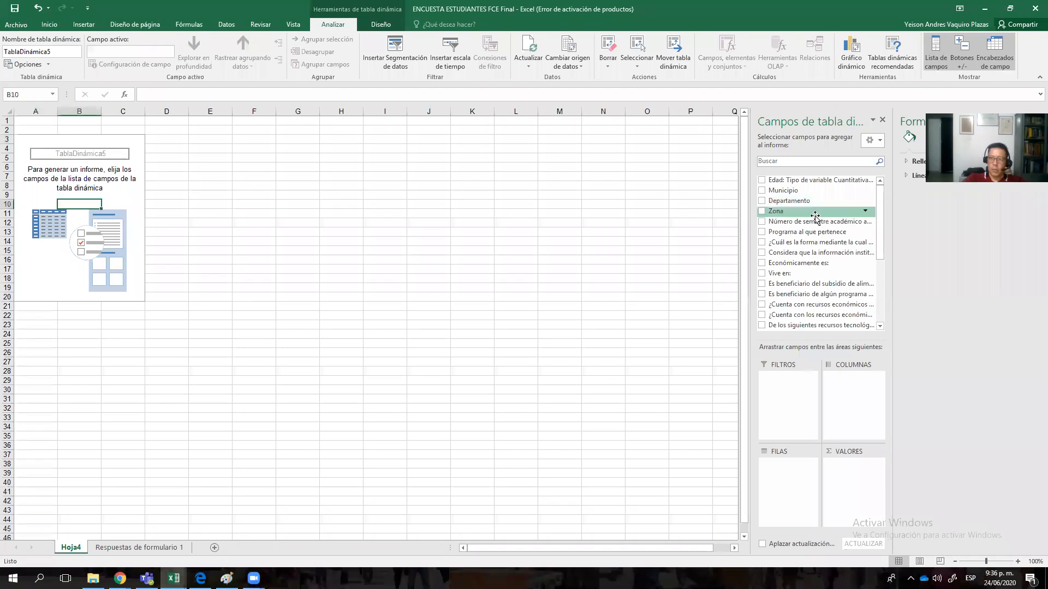
click(762, 200)
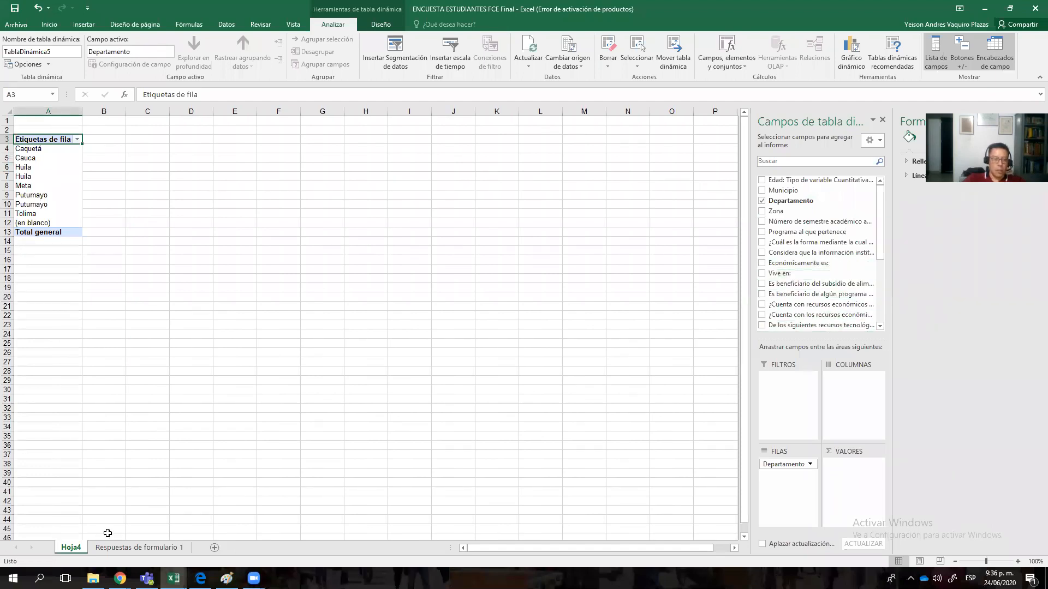
Step: Turn on filters for header row 1 of the Respuestas de formulario 1 sheet
click(144, 547)
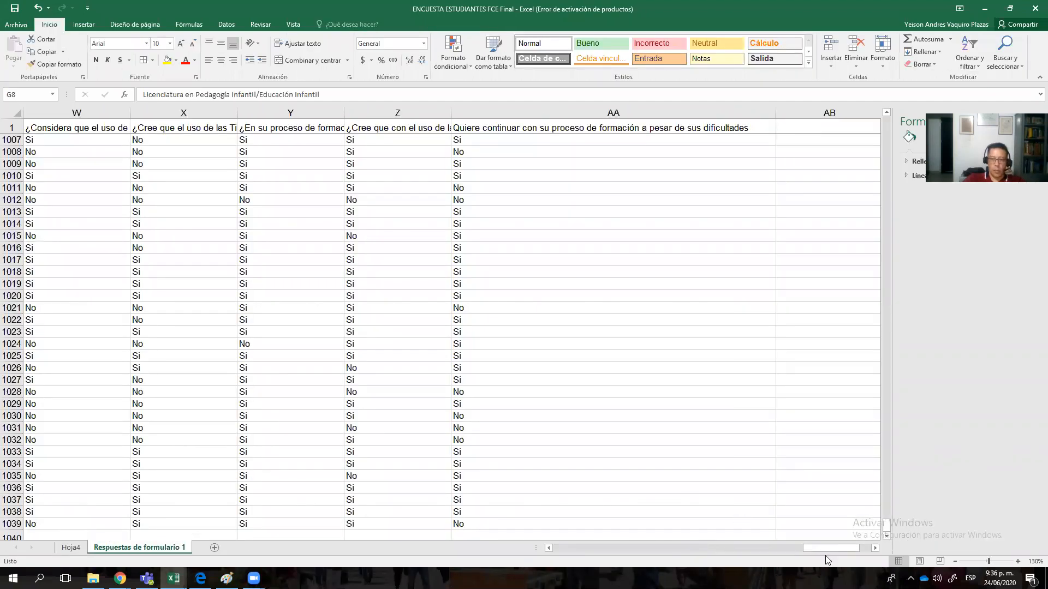
drag(827, 549, 576, 548)
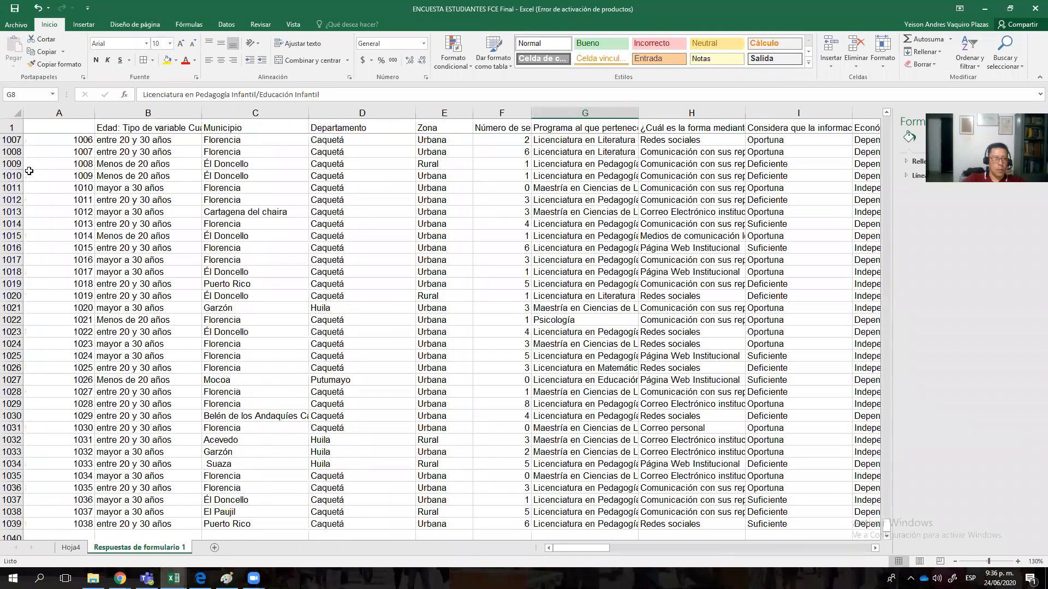
click(13, 127)
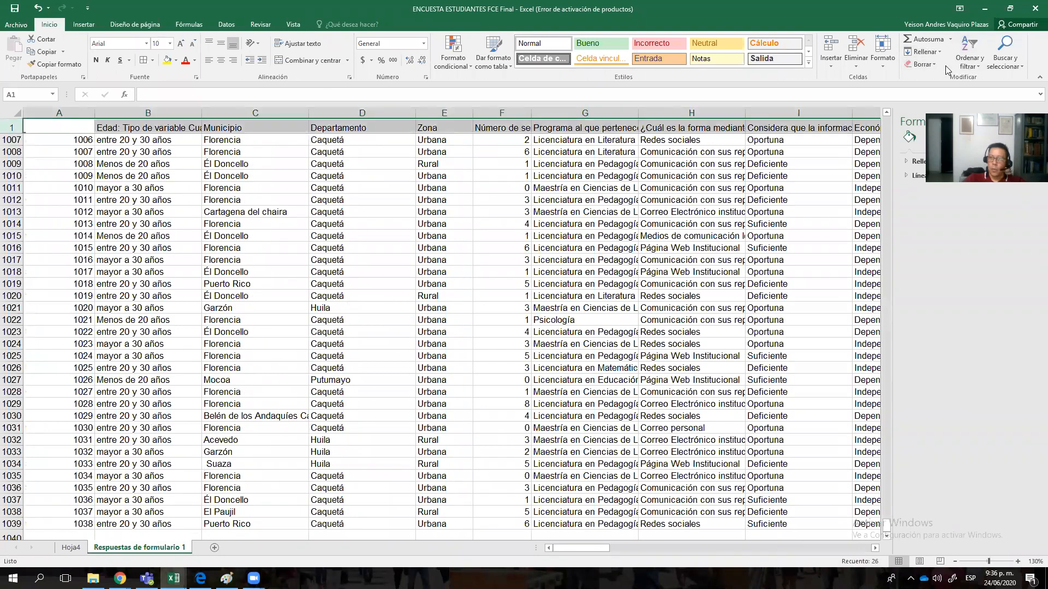
click(966, 73)
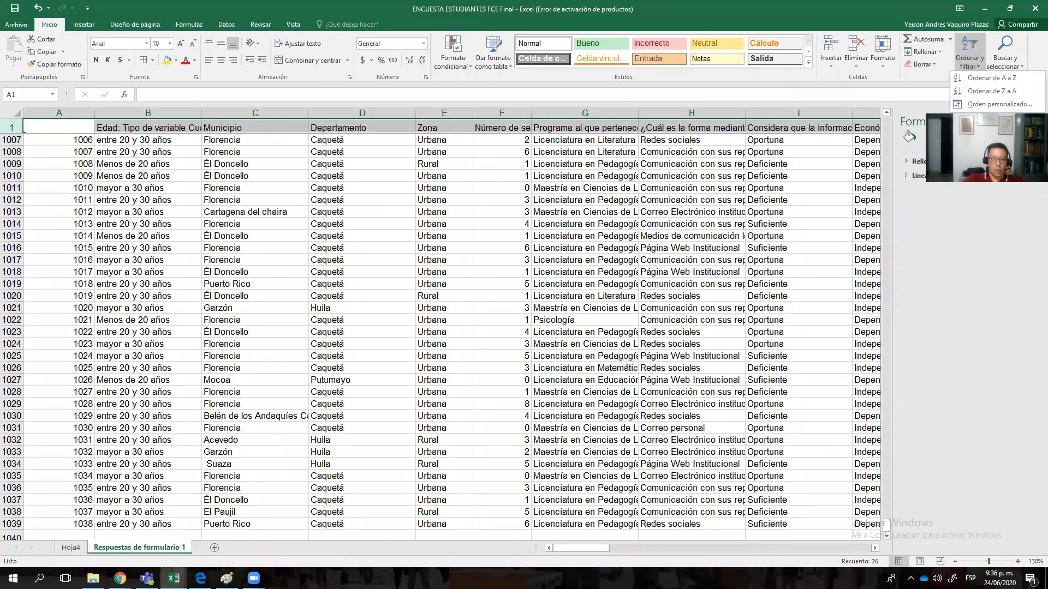
click(978, 119)
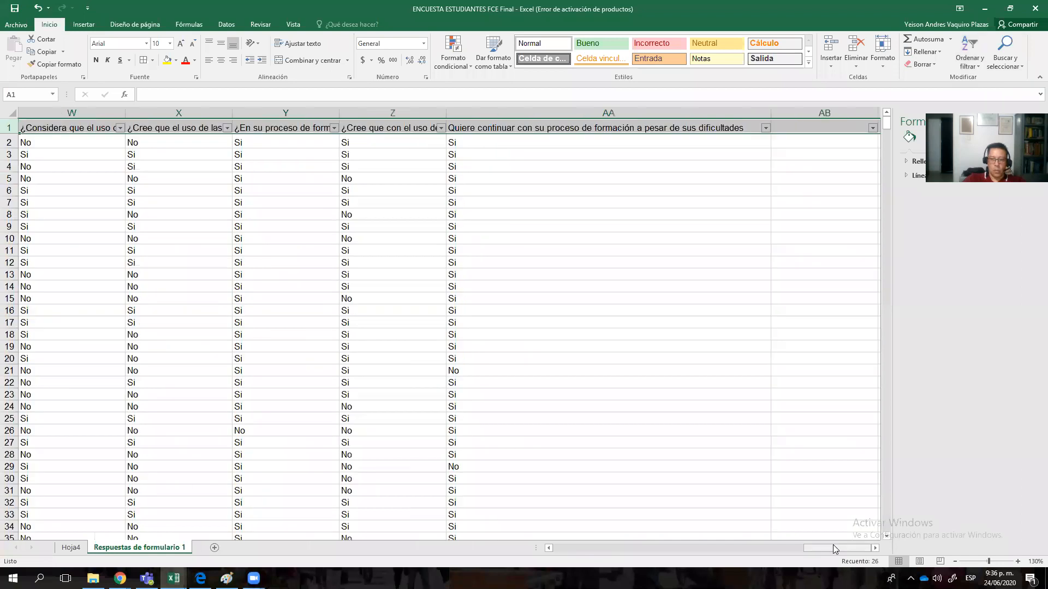
drag(834, 548, 300, 537)
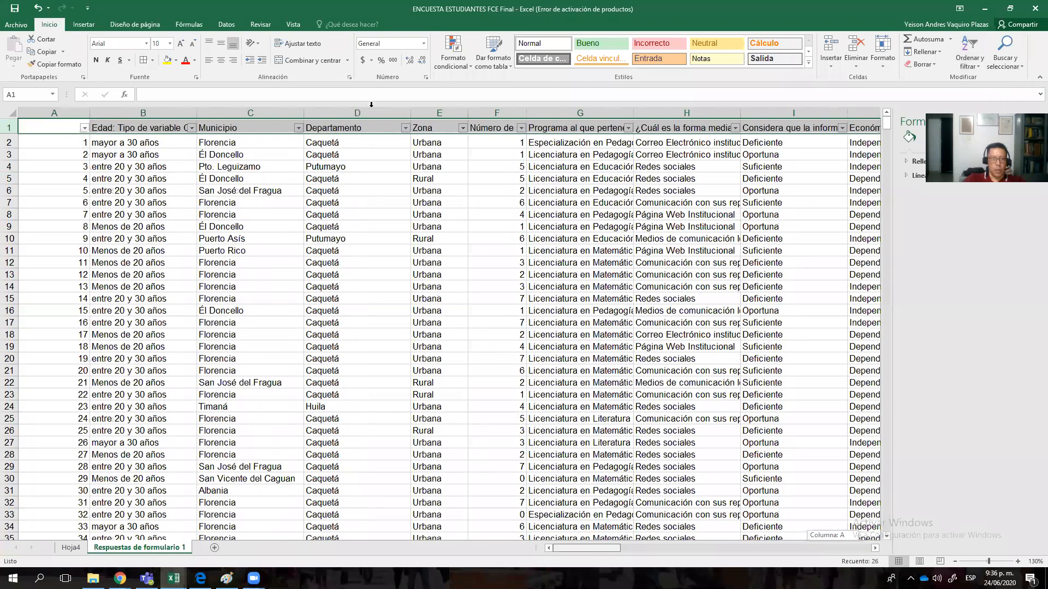
Step: Filter the Departamento column to show only Putumayo and select the filtered Departamento cells
click(404, 128)
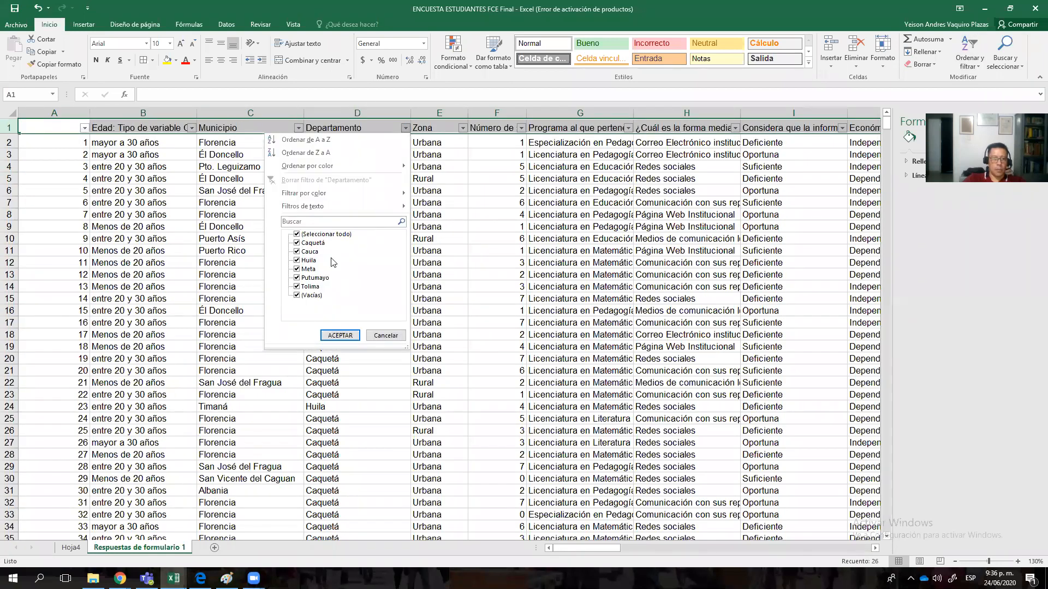
click(305, 234)
click(303, 244)
click(307, 244)
click(309, 279)
click(339, 335)
drag(387, 139, 386, 297)
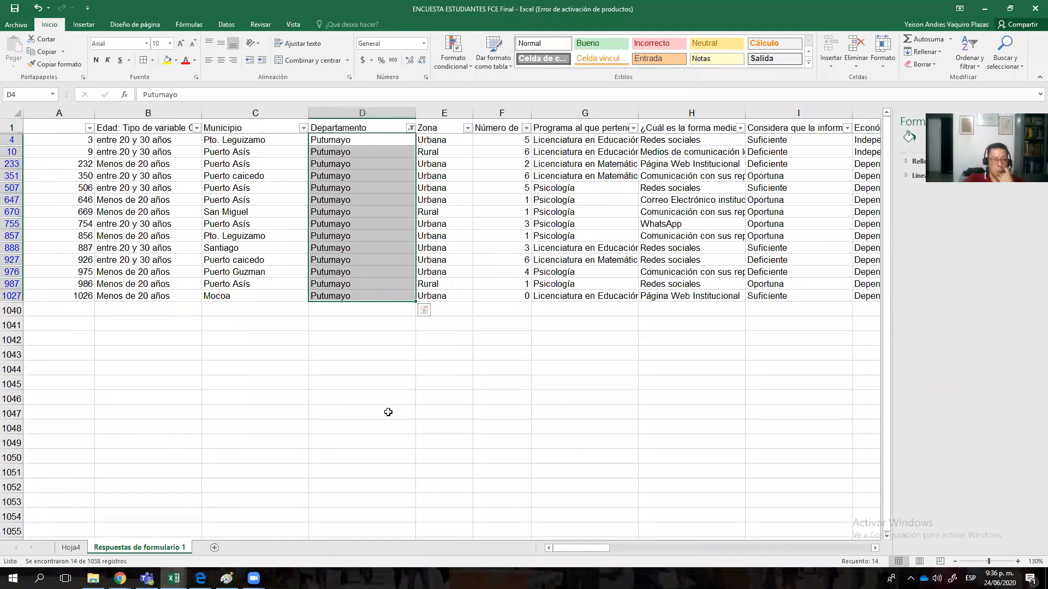
Step: Add Departamento as a count to the Hoja4 pivot table values and compare both Putumayo rows with the filtered source data
click(71, 547)
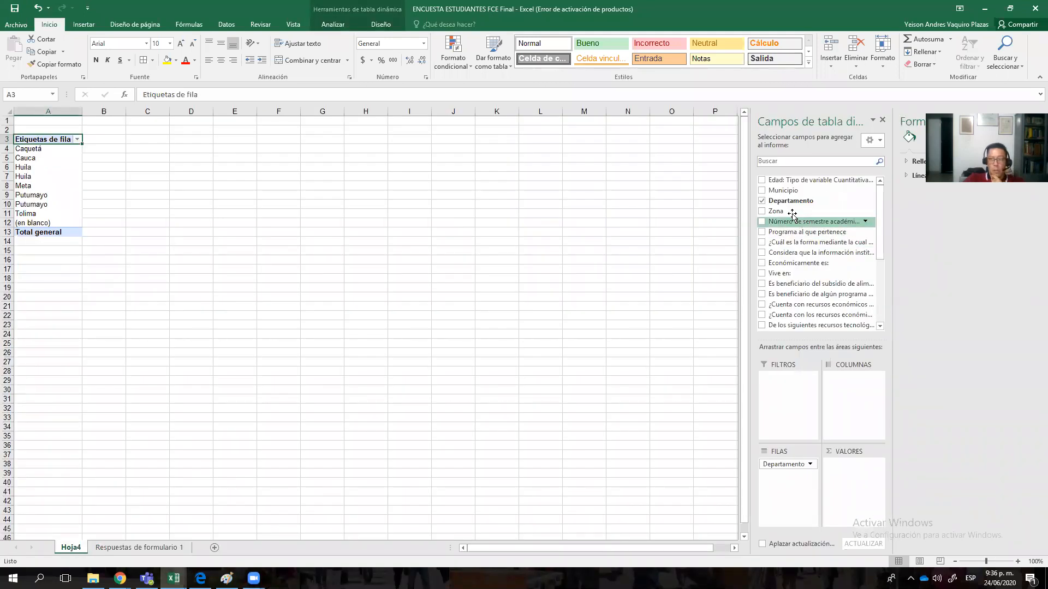
drag(791, 201, 856, 466)
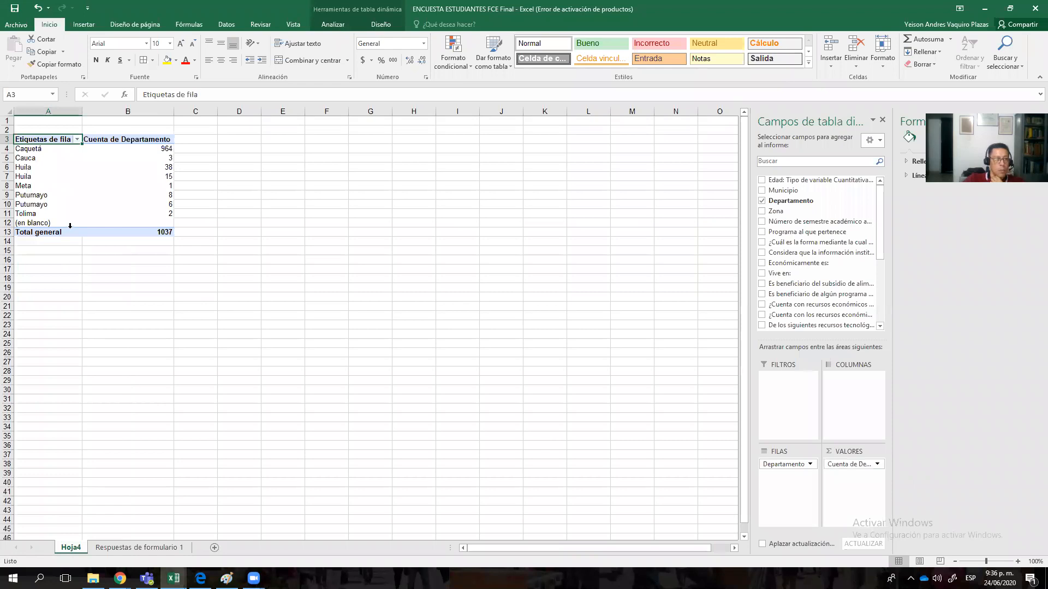
click(93, 194)
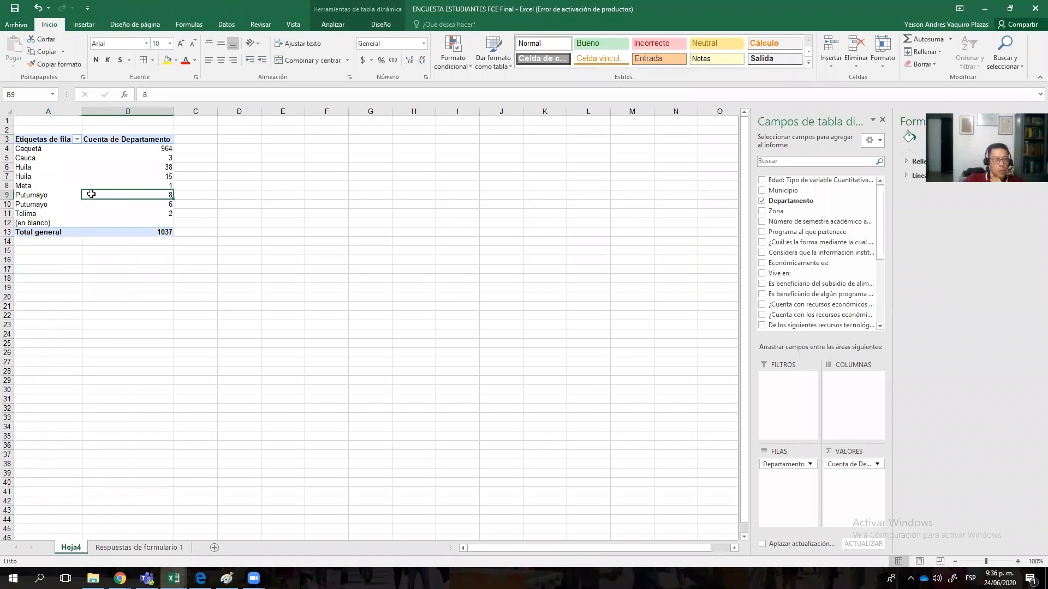
click(162, 204)
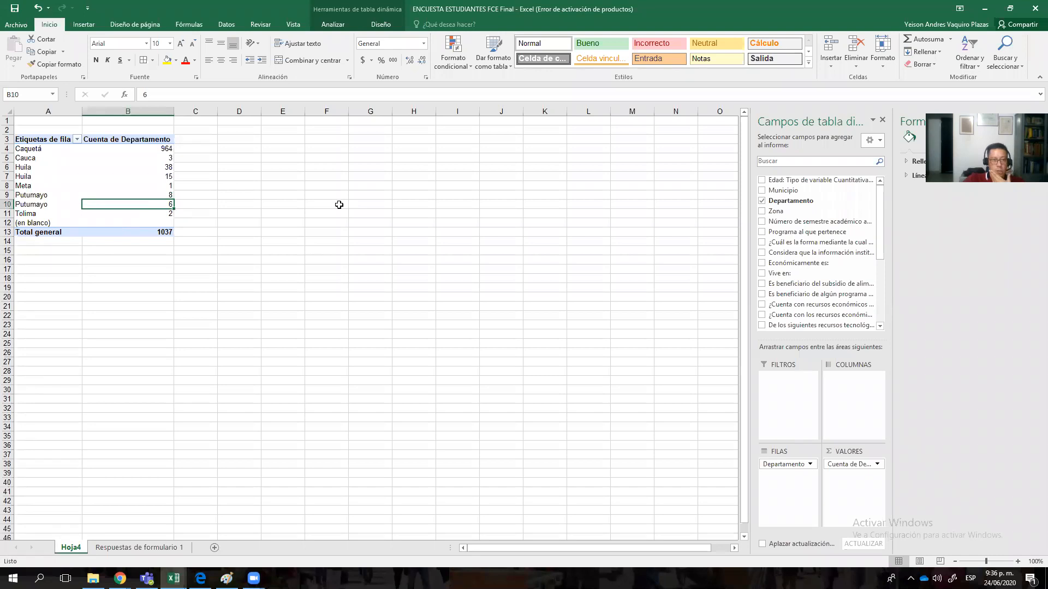
click(137, 548)
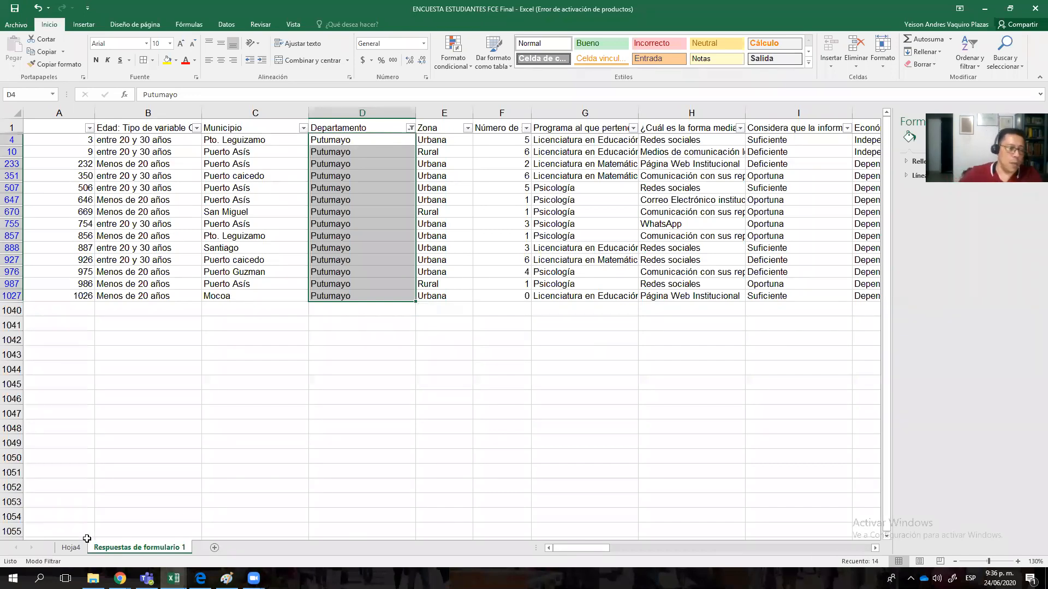
Step: Compare the two Putumayo counts in the Hoja4 pivot table with the filtered Putumayo rows in Respuestas de formulario 1
click(71, 547)
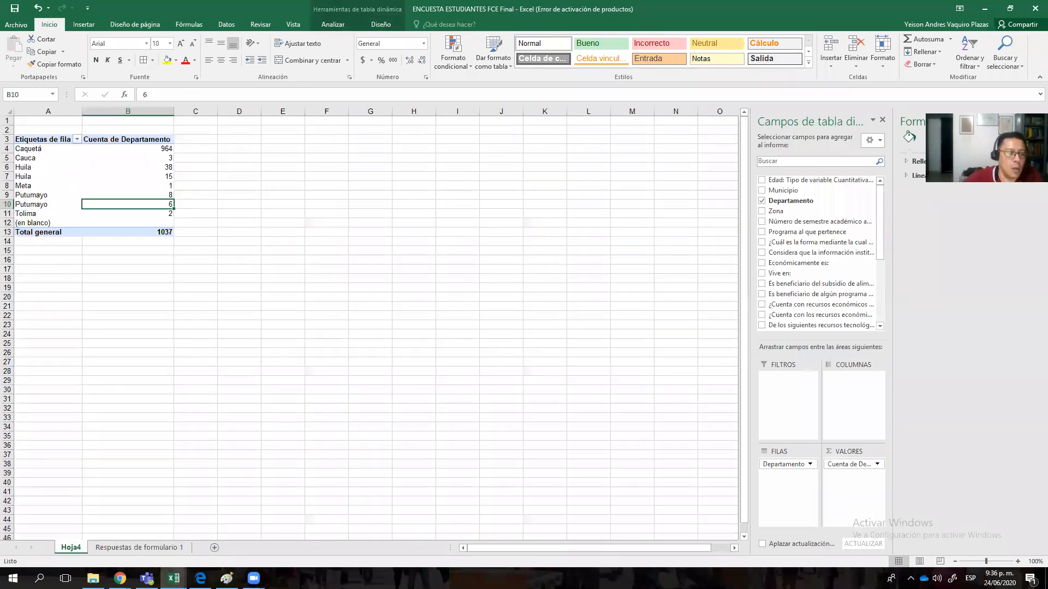
click(136, 548)
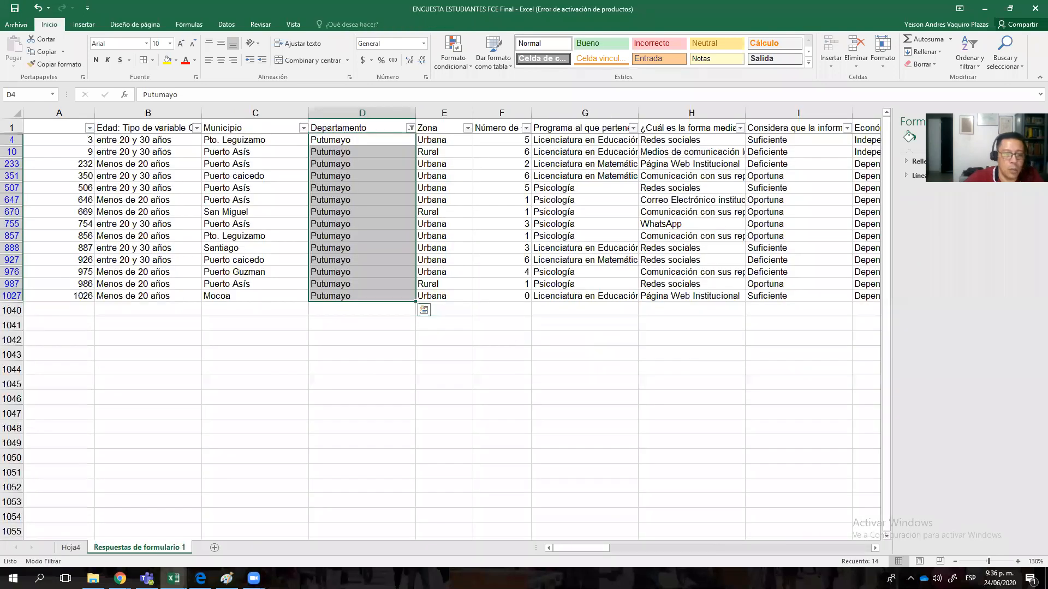
click(71, 549)
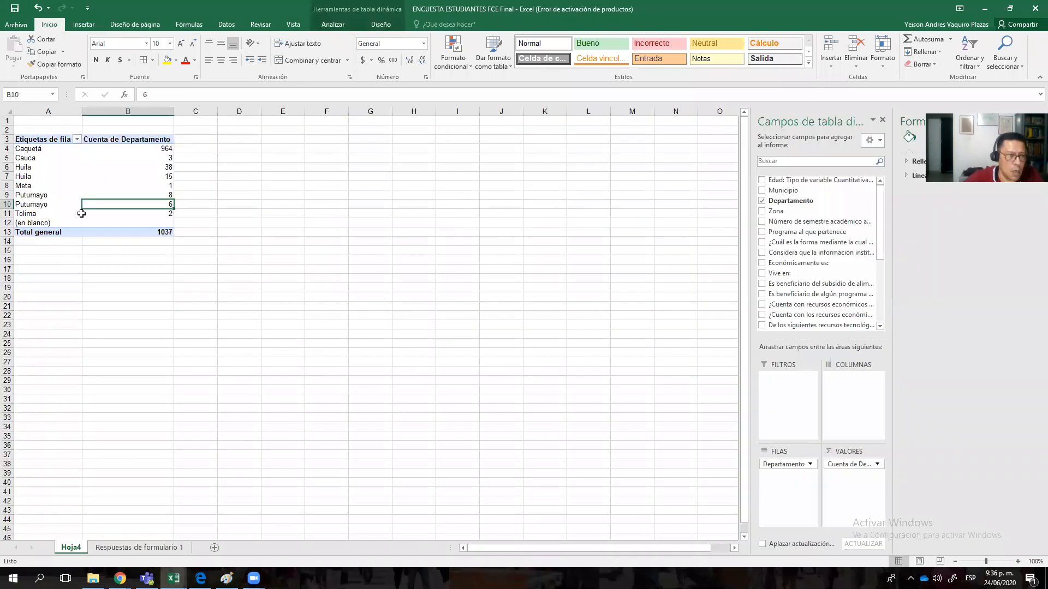
click(113, 548)
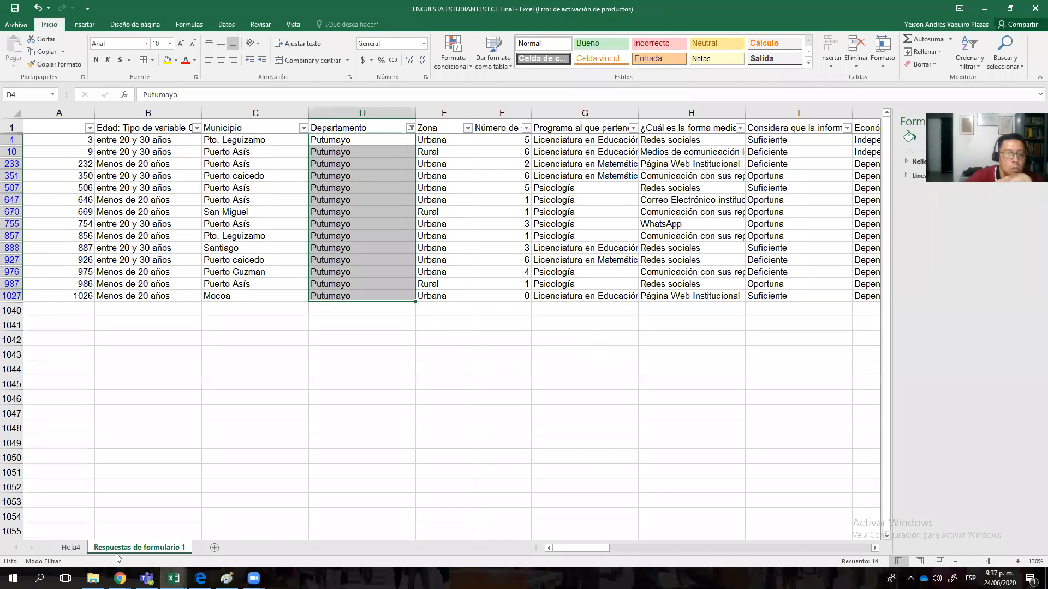
click(71, 548)
click(267, 276)
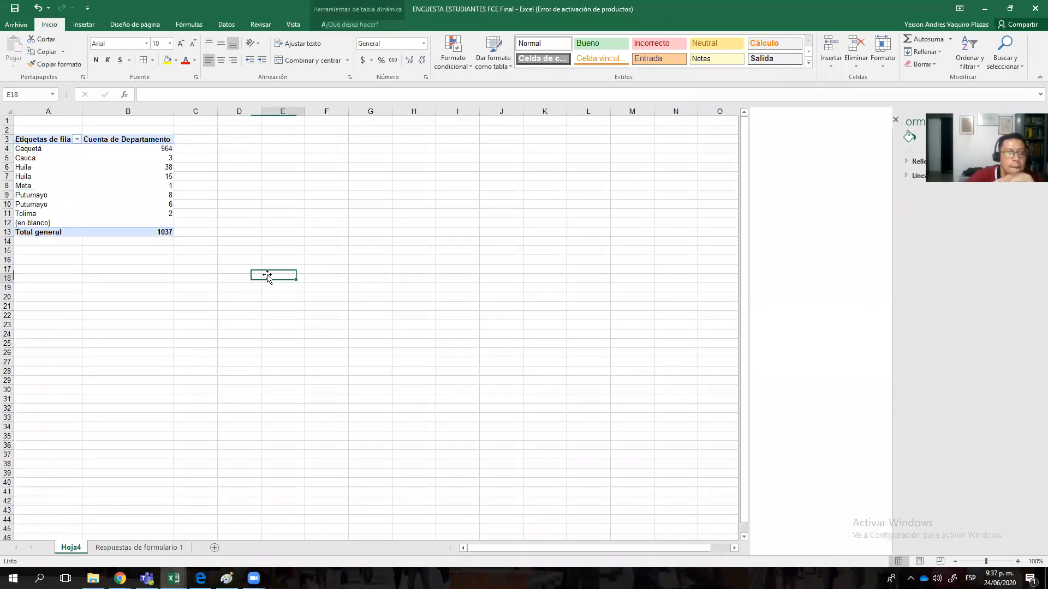
click(134, 231)
click(93, 198)
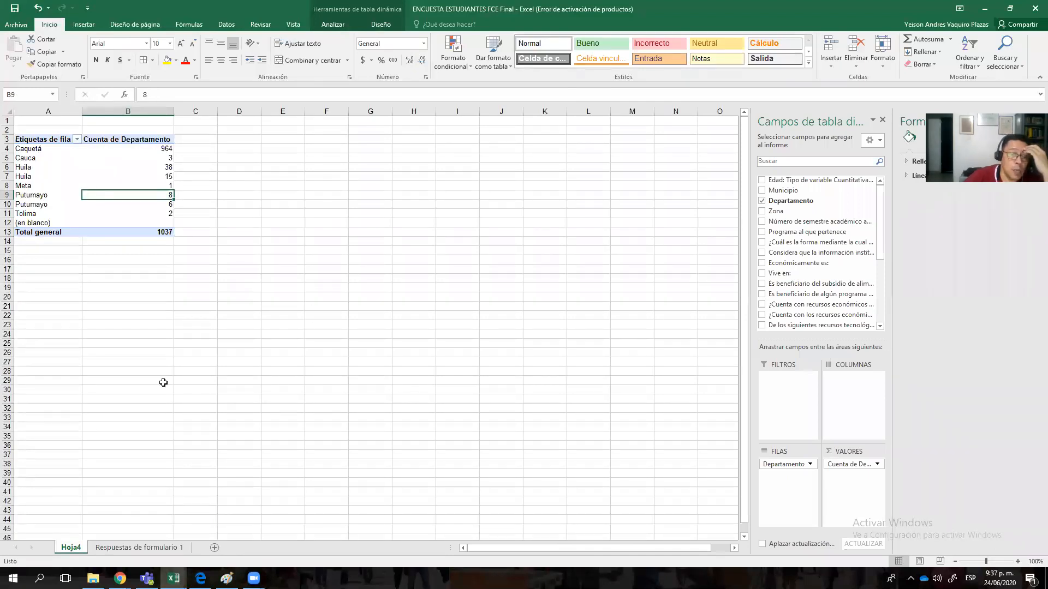
click(139, 547)
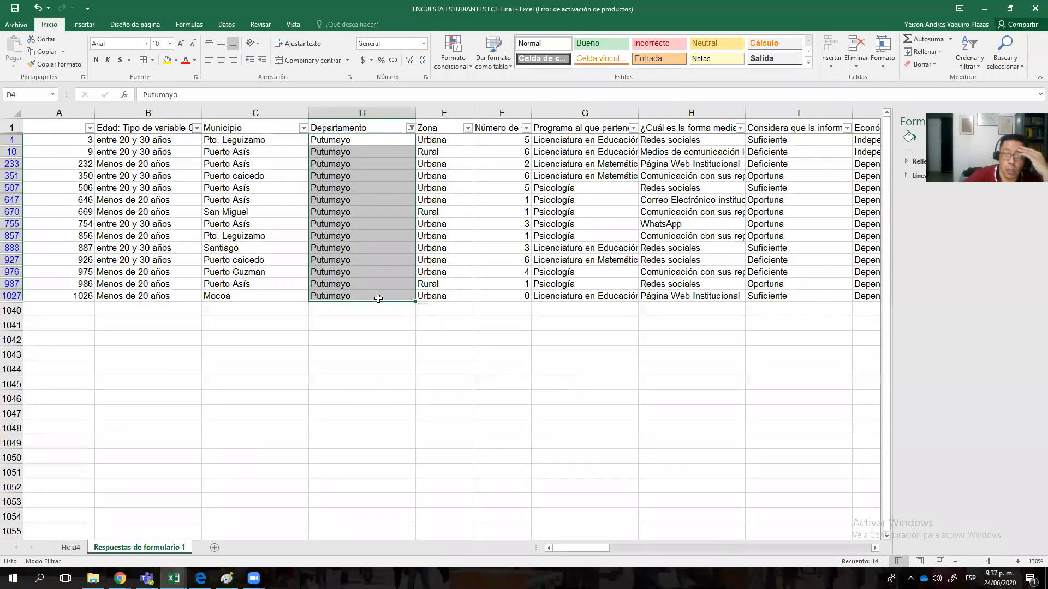
click(75, 550)
click(290, 342)
Step: Copy the whole Departamento pivot table on Hoja4, from its header to the Total general row, and add a new worksheet
click(47, 139)
drag(47, 140, 154, 214)
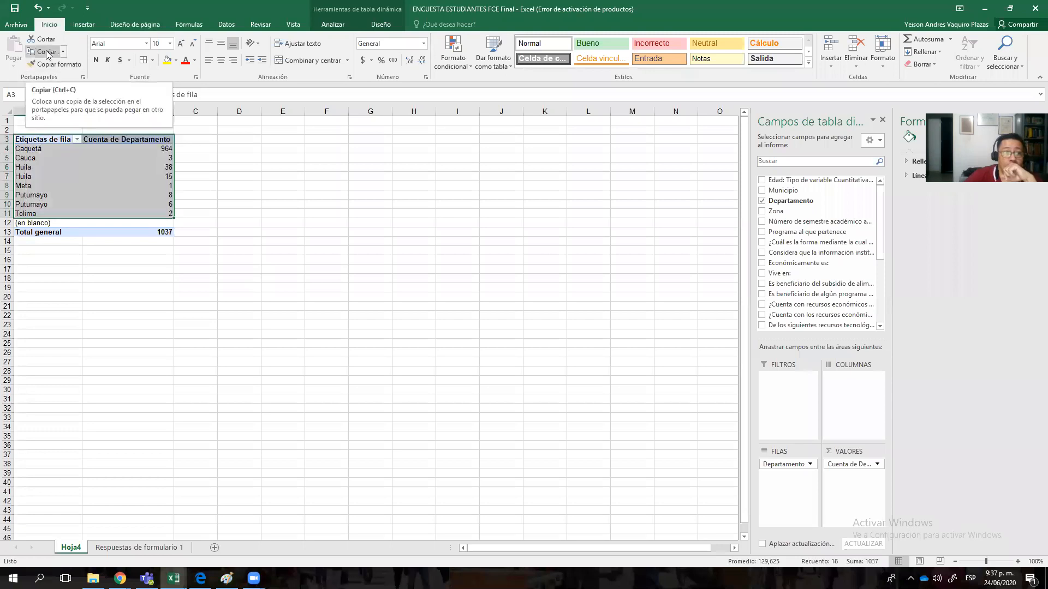
click(398, 259)
drag(49, 140, 157, 231)
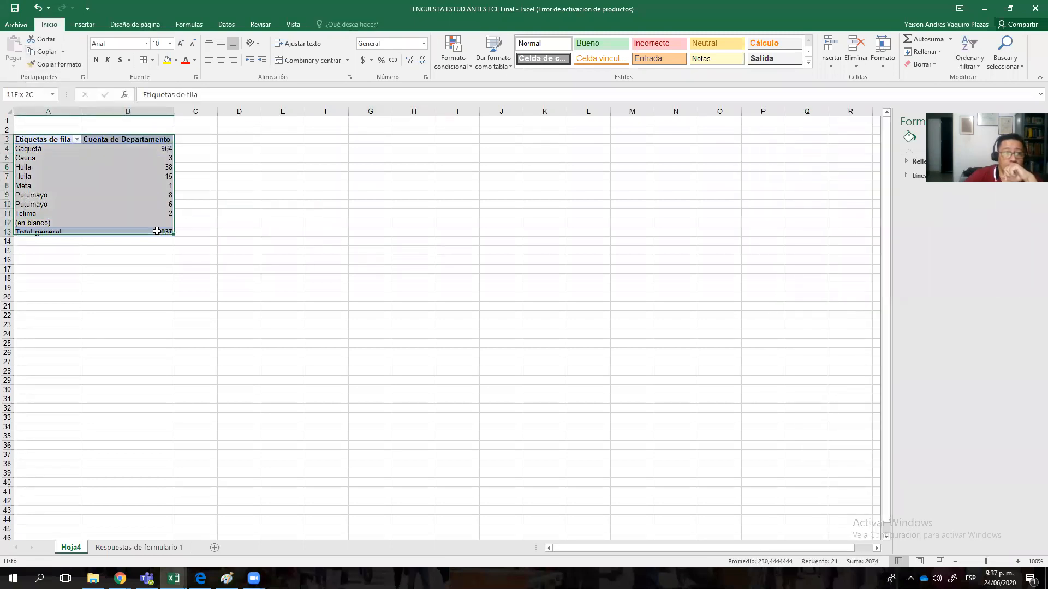
click(44, 52)
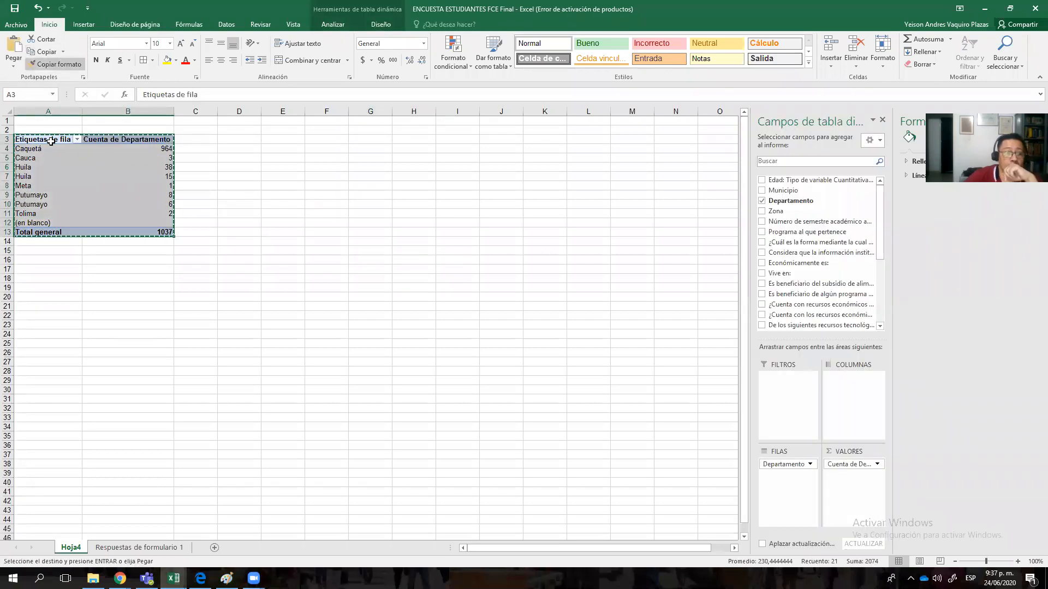
click(213, 548)
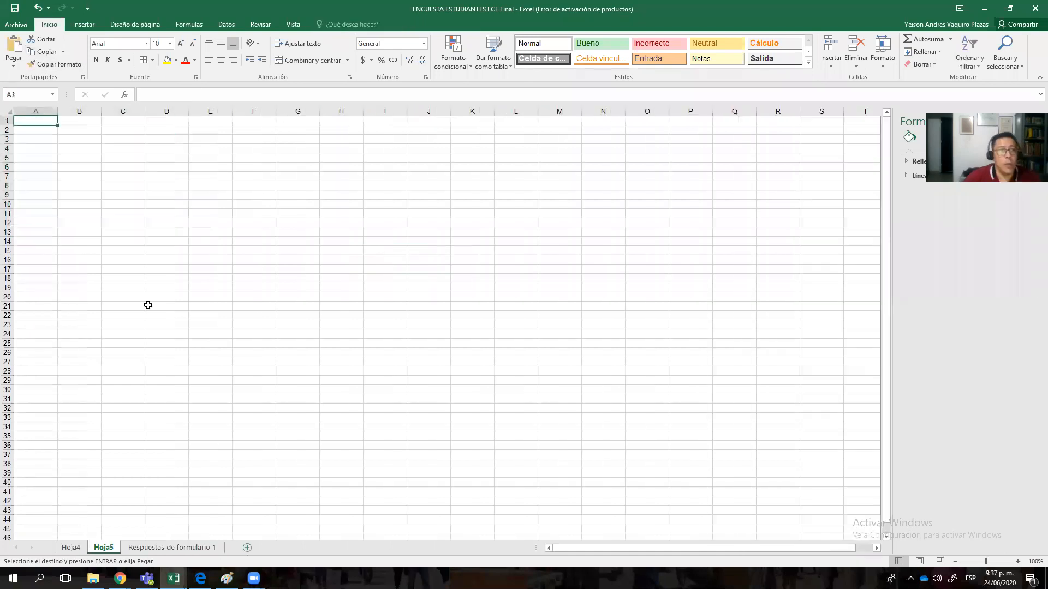
Step: Paste the copied table as plain values starting at A5 of Hoja5 and fit column B's width to its contents
click(41, 160)
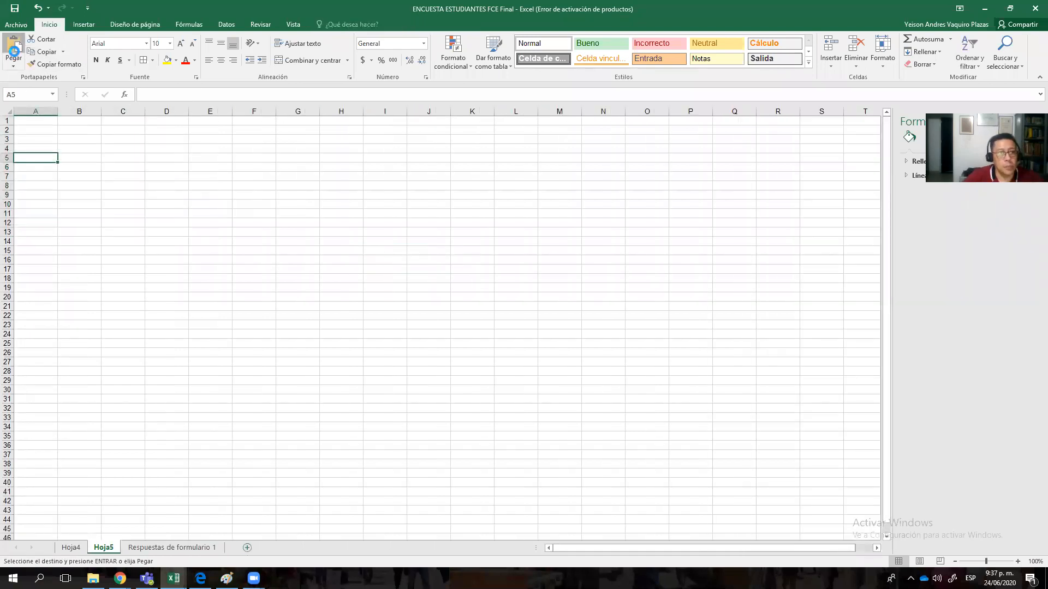
click(13, 51)
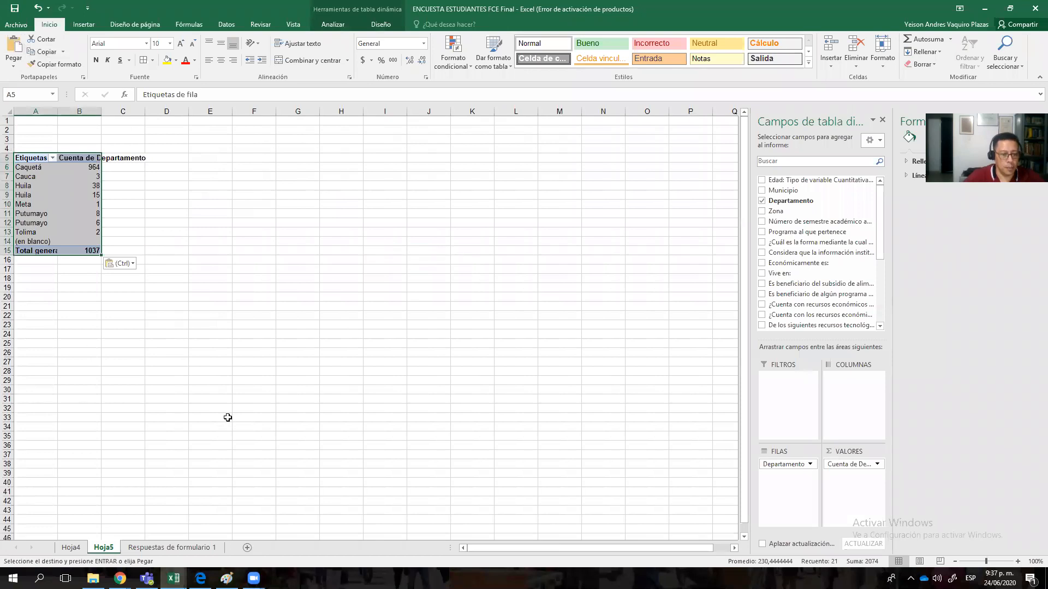
click(14, 65)
click(12, 136)
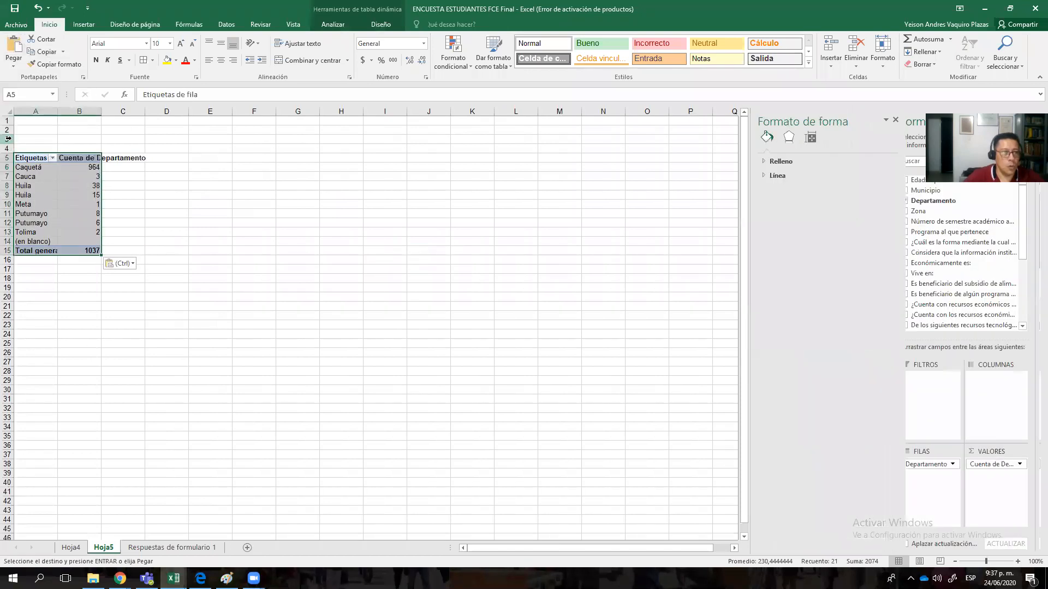
double_click(101, 110)
click(220, 230)
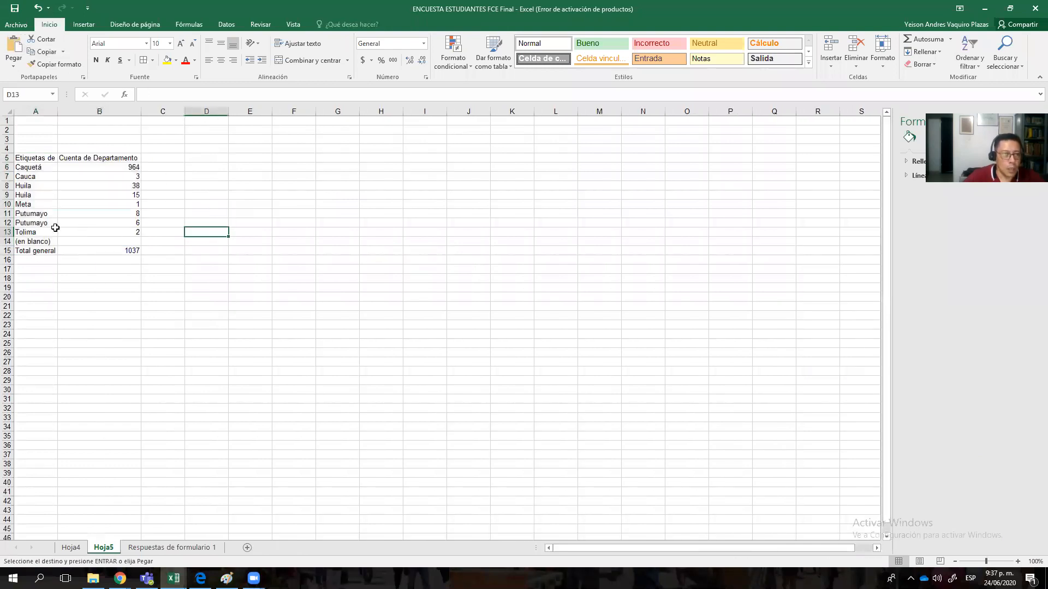
Step: Merge the duplicate Putumayo categories by setting the first one's count to 14 and deleting the second Putumayo row
click(97, 213)
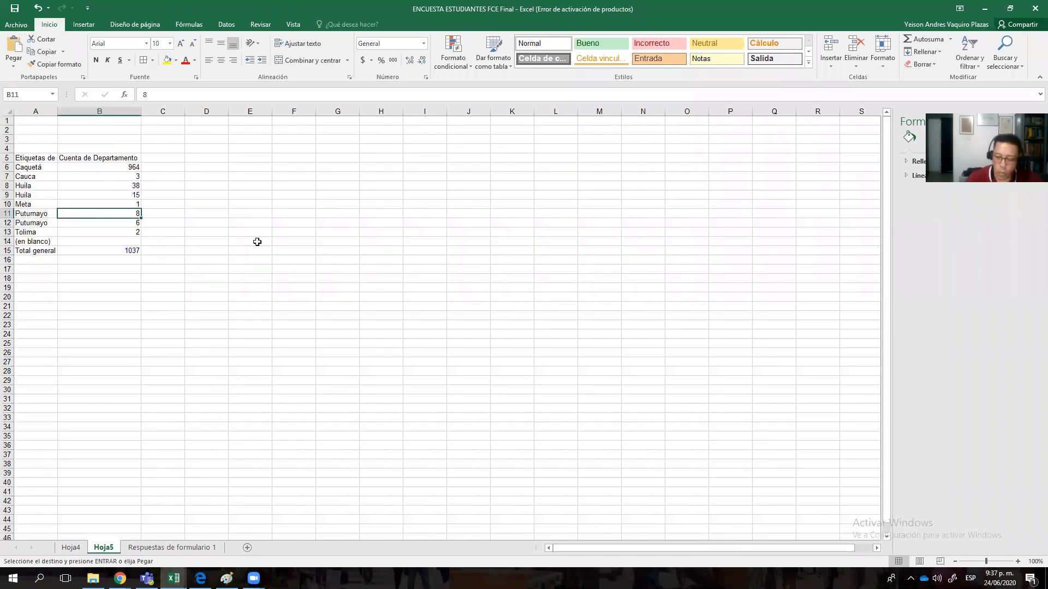
text(14)
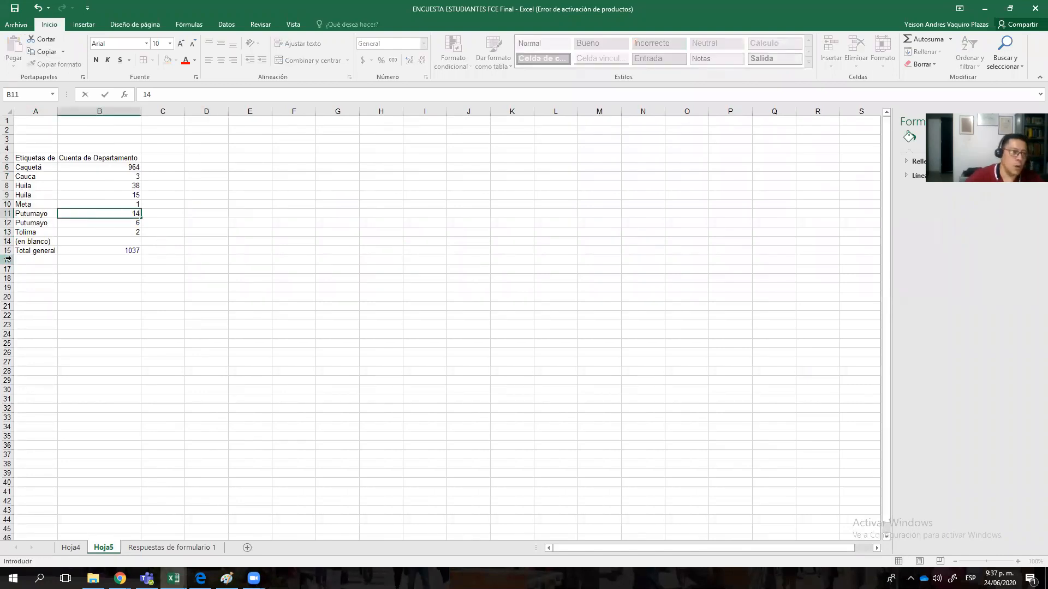
drag(46, 224, 87, 223)
click(264, 229)
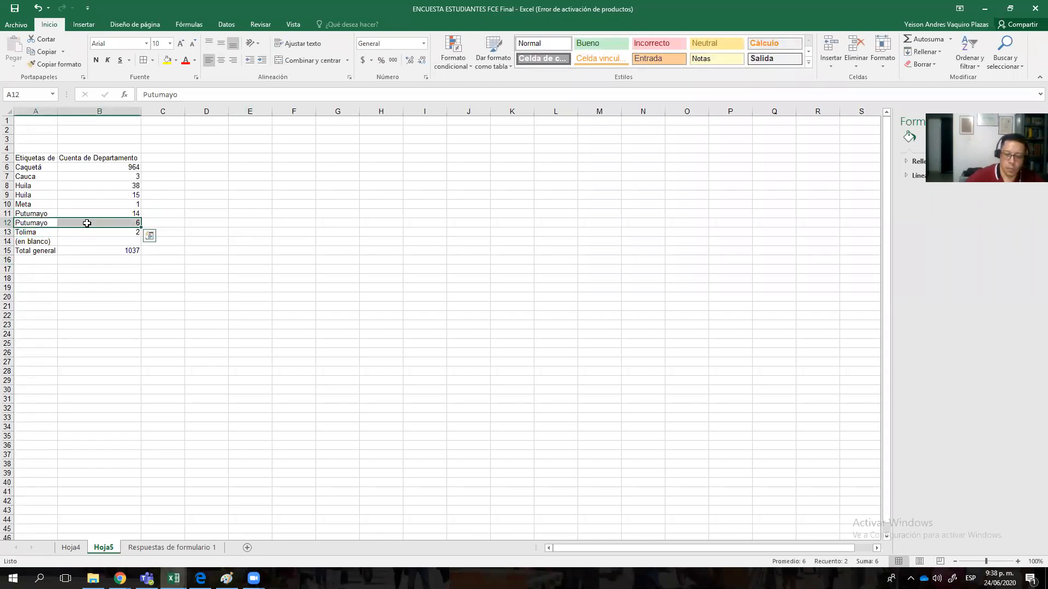
click(8, 222)
right_click(9, 222)
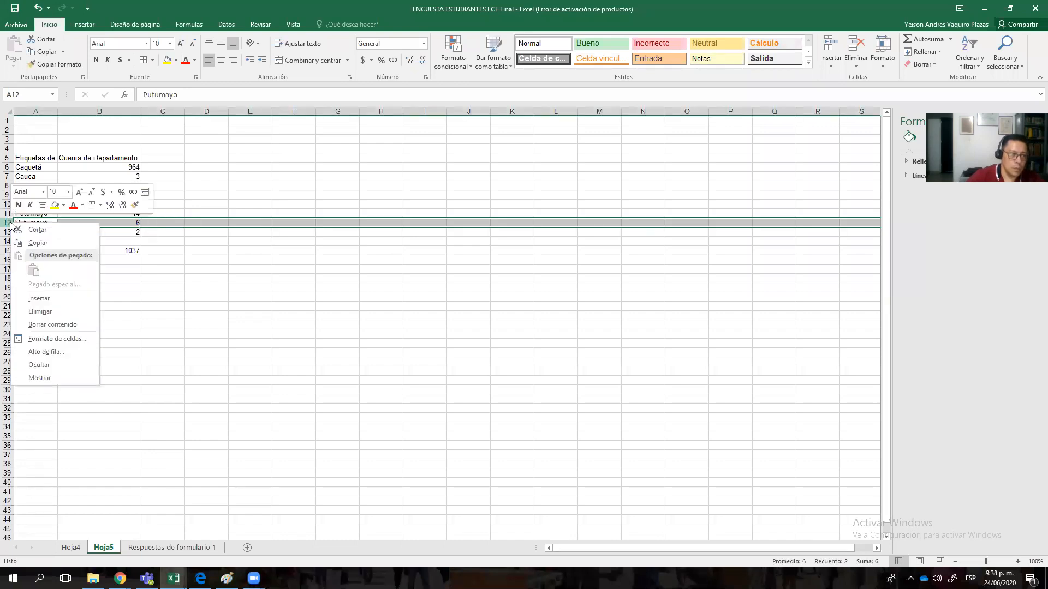
click(52, 310)
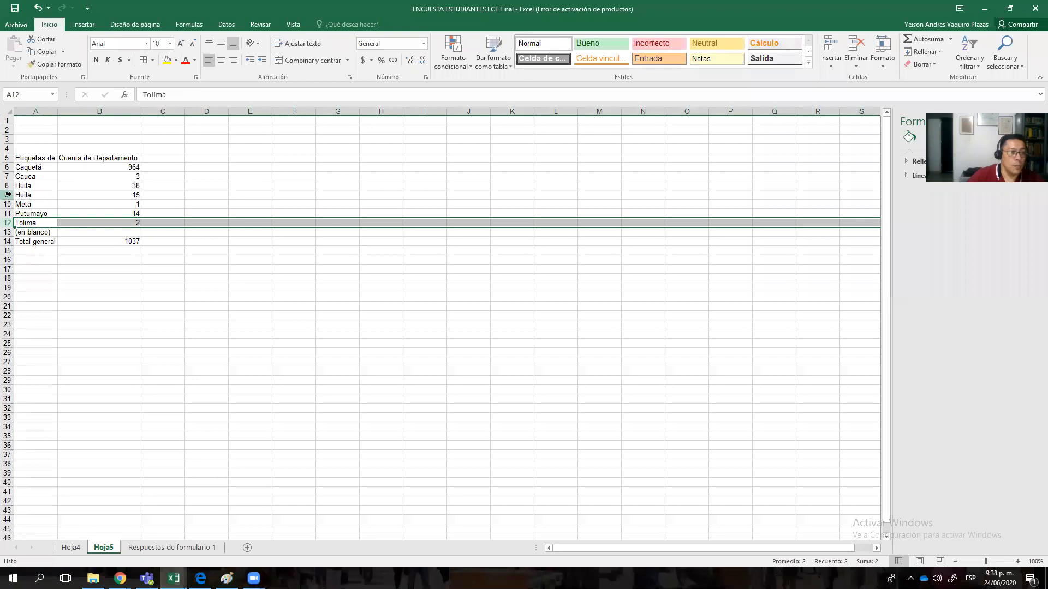
Step: Merge the duplicate Huila categories by setting the first one's count to 53 and deleting the second Huila row
click(106, 186)
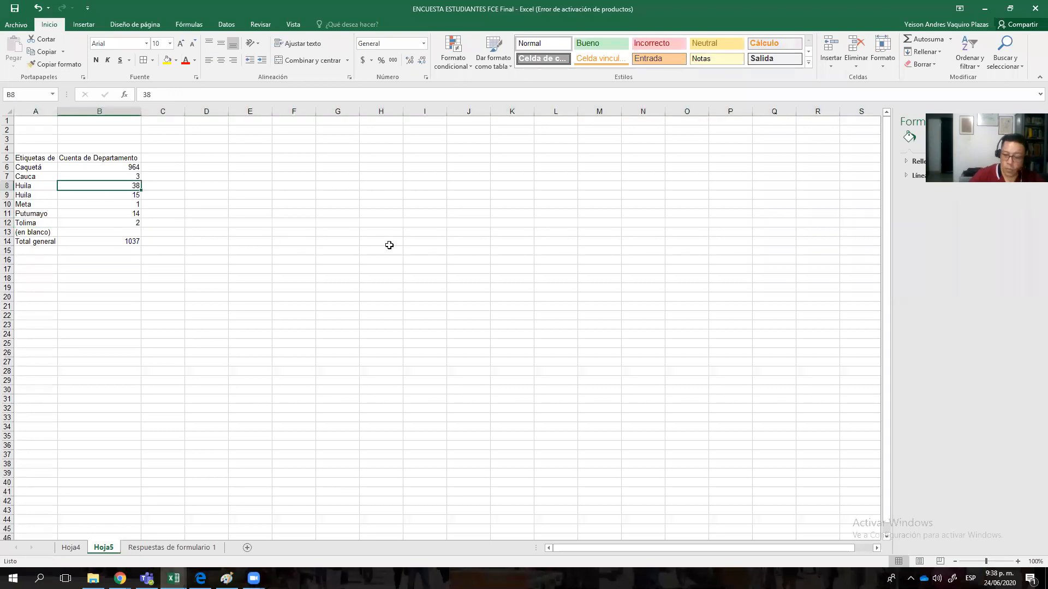
text(53)
click(374, 332)
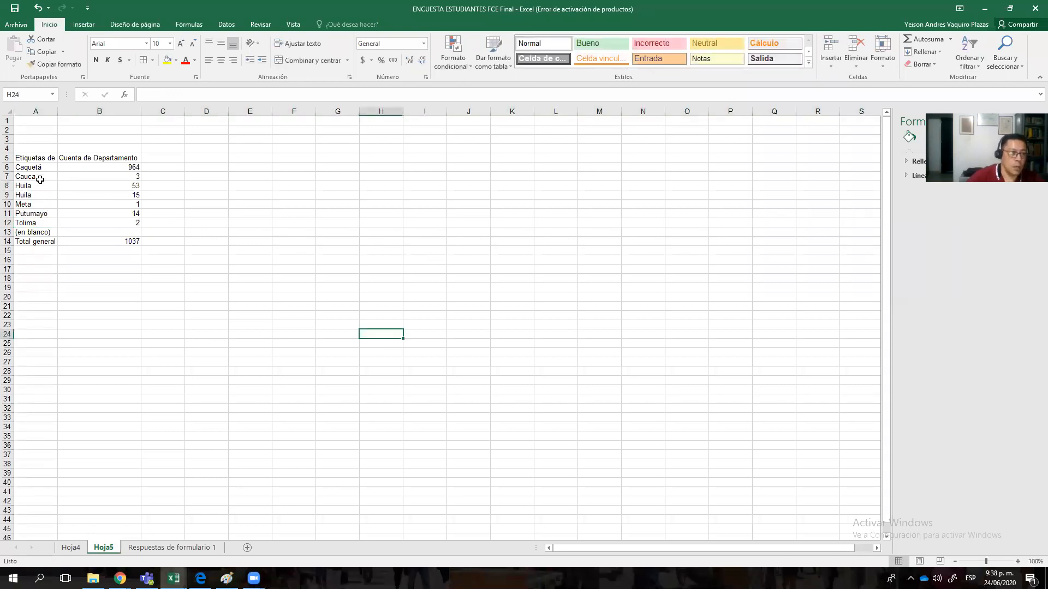
click(7, 195)
right_click(8, 195)
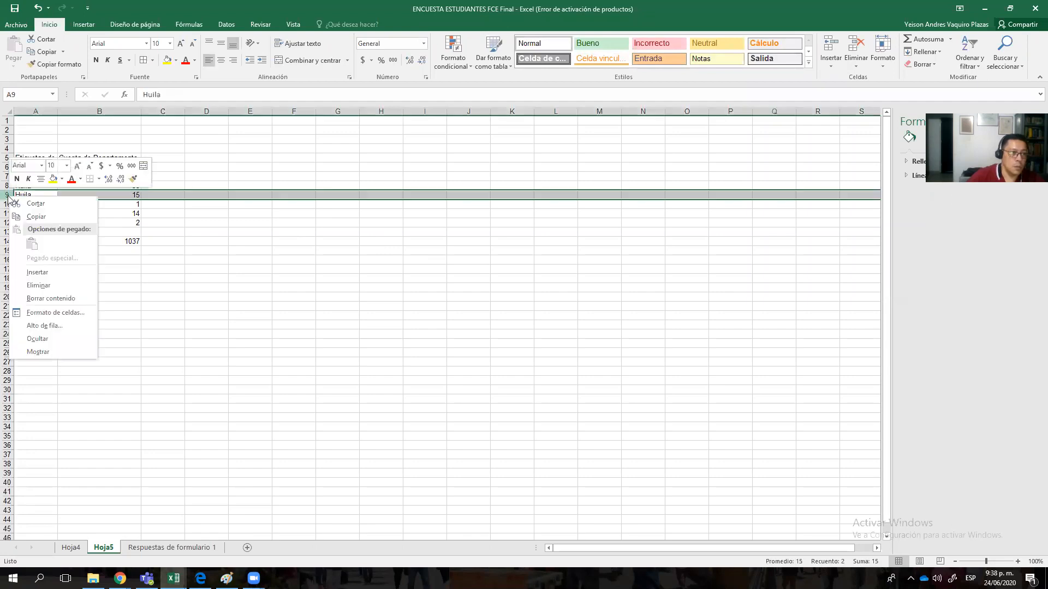
click(39, 285)
click(294, 259)
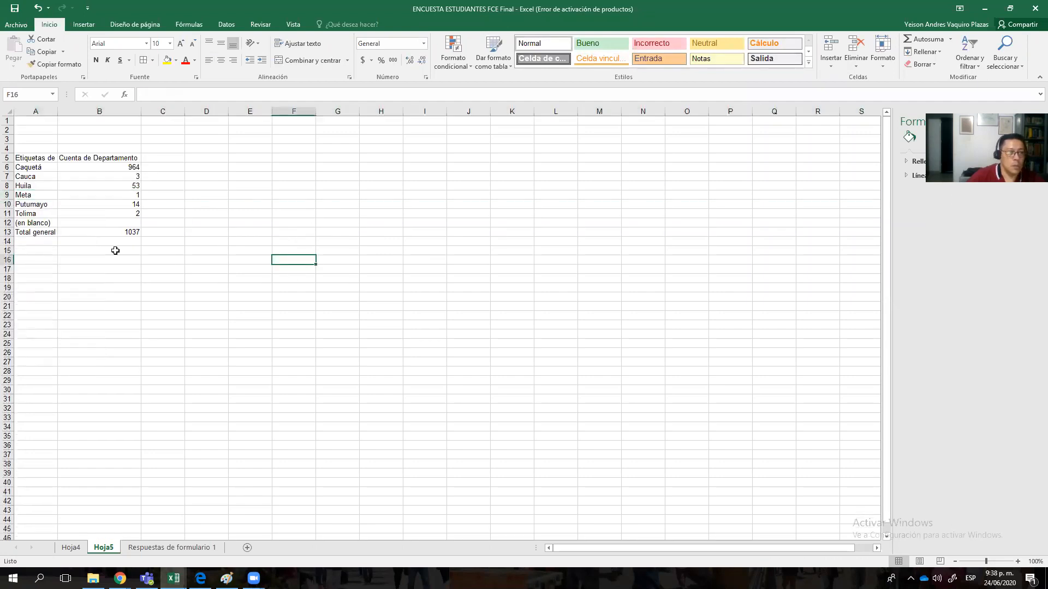
Step: Delete the (en blanco) row from the department table on Hoja5
click(9, 222)
right_click(8, 222)
click(37, 310)
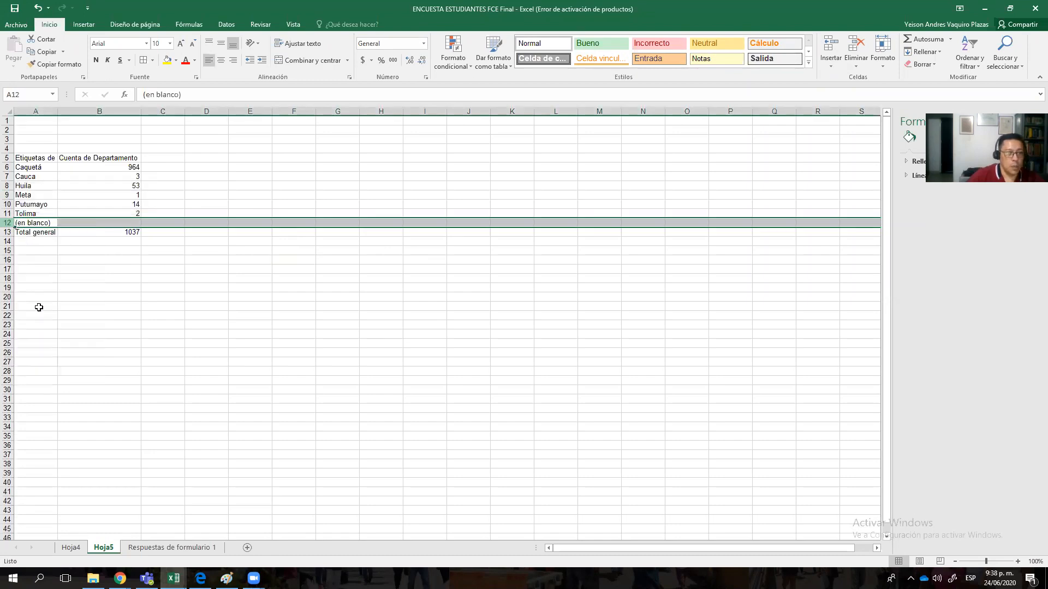
click(255, 295)
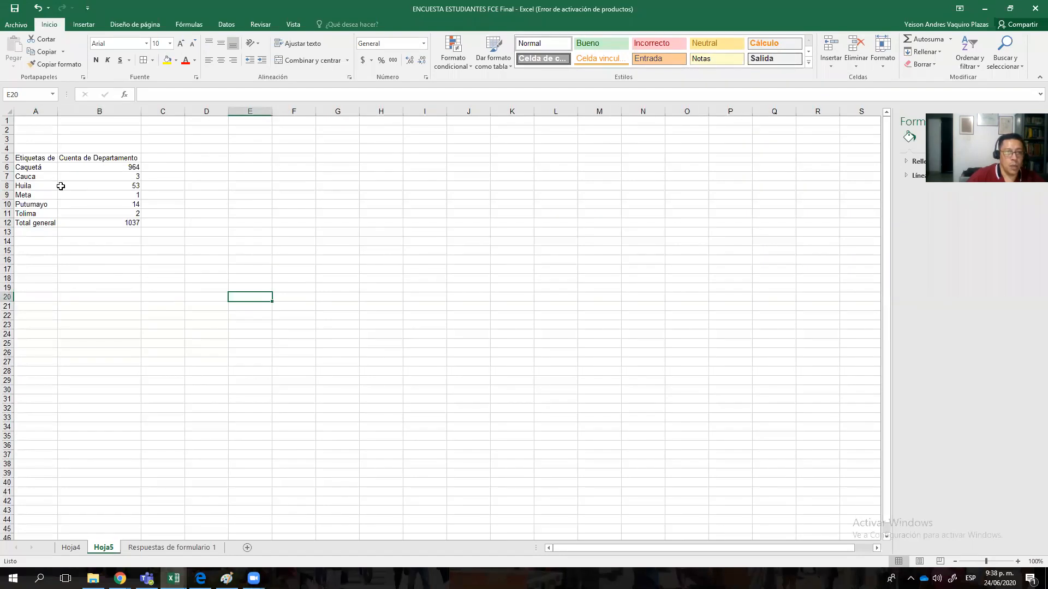
Step: Calculate Caquetá's share of the total in C6 with the formula =B6/B12
drag(30, 168, 124, 214)
click(160, 166)
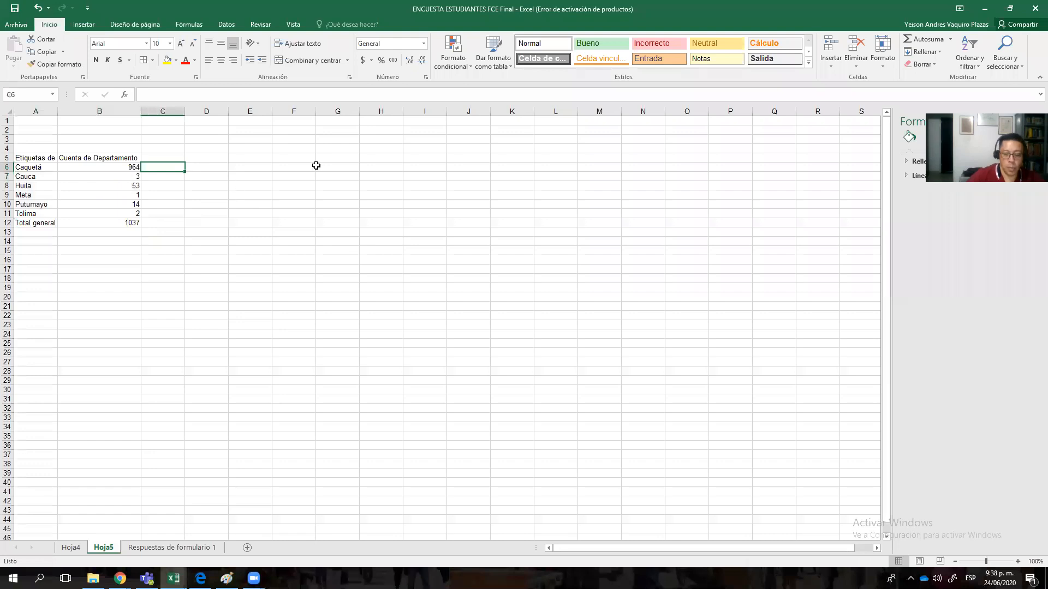
text(=)
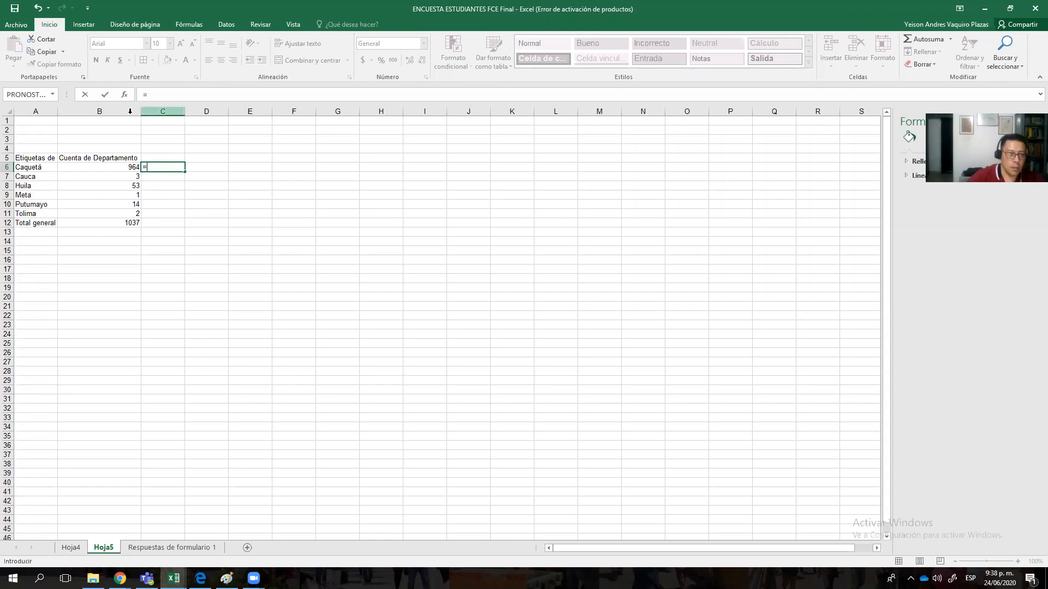
click(120, 166)
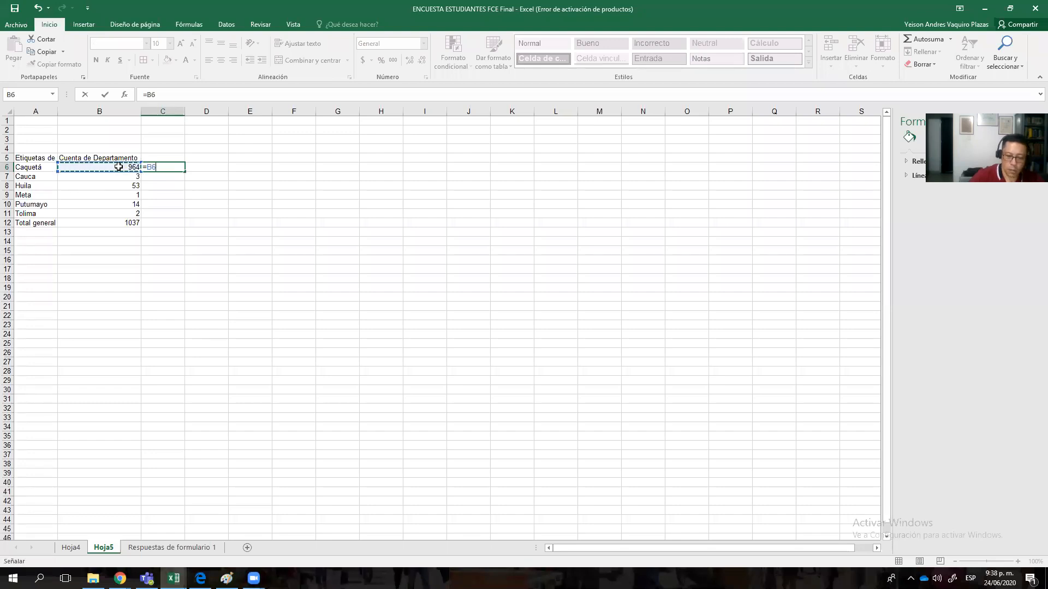
text(/)
click(112, 214)
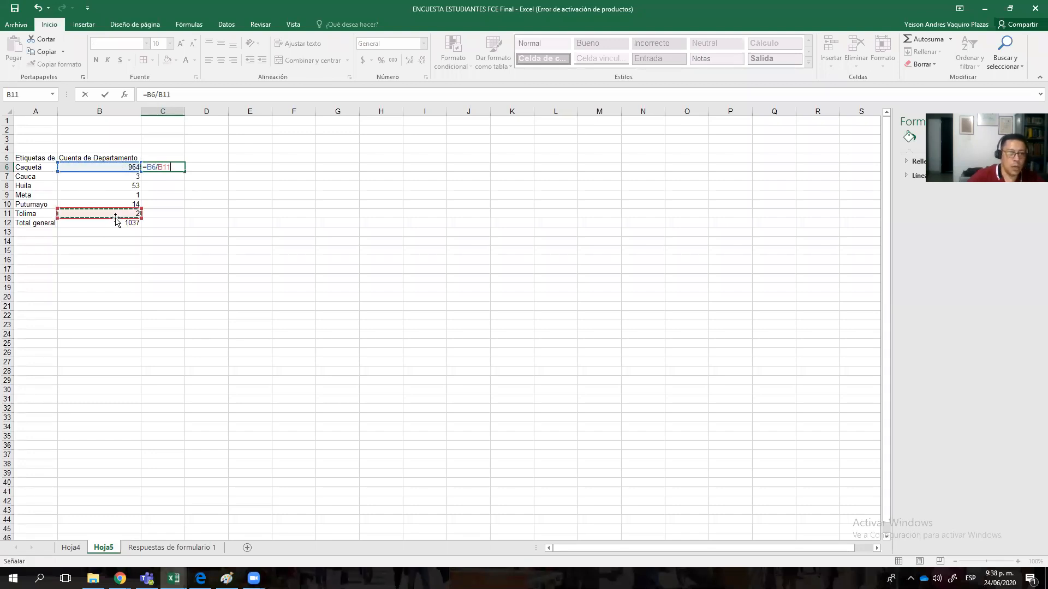
click(112, 223)
key(Return)
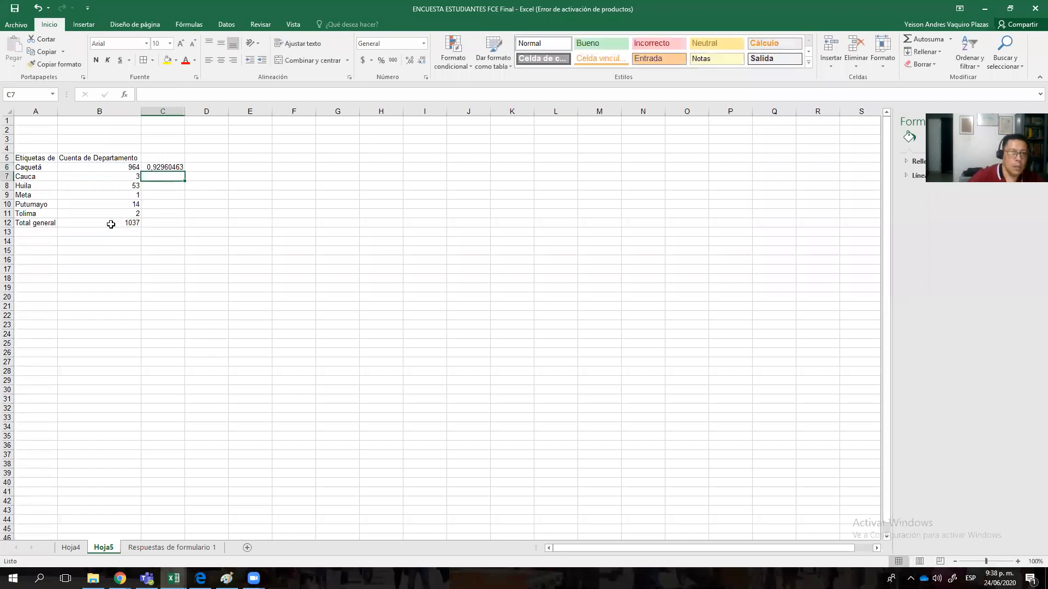
Step: Lock the total's row in the C6 formula so that it reads =B6/B$12
double_click(159, 168)
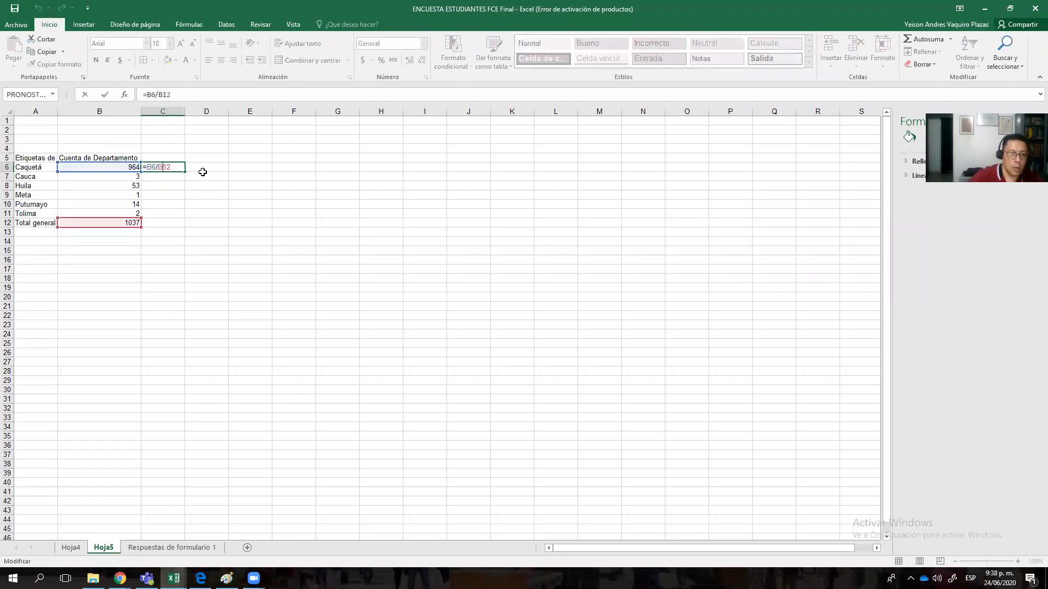
text($/B$)
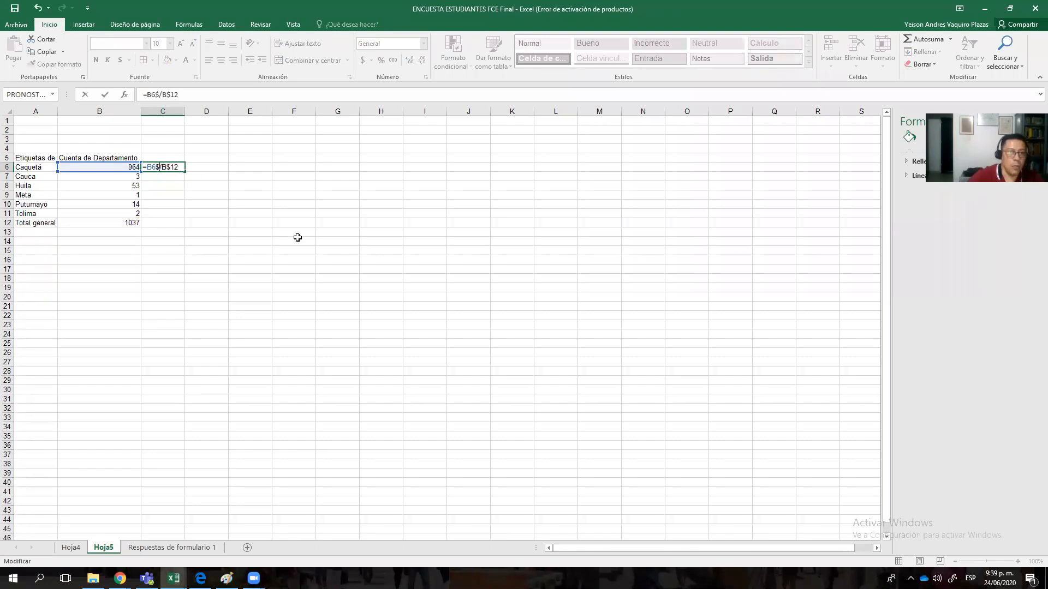
key(BackSpace)
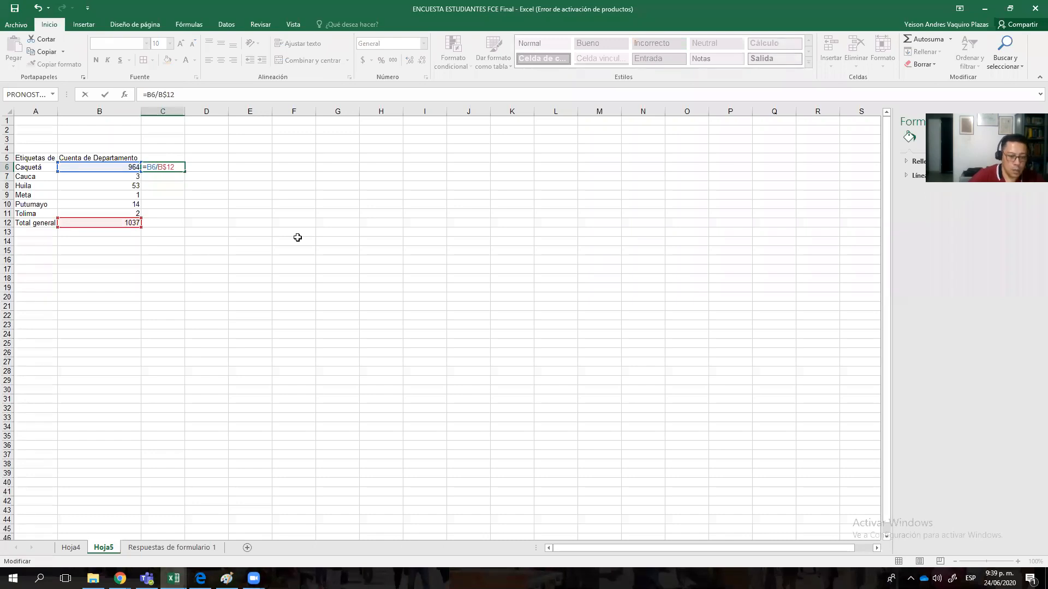
key(Return)
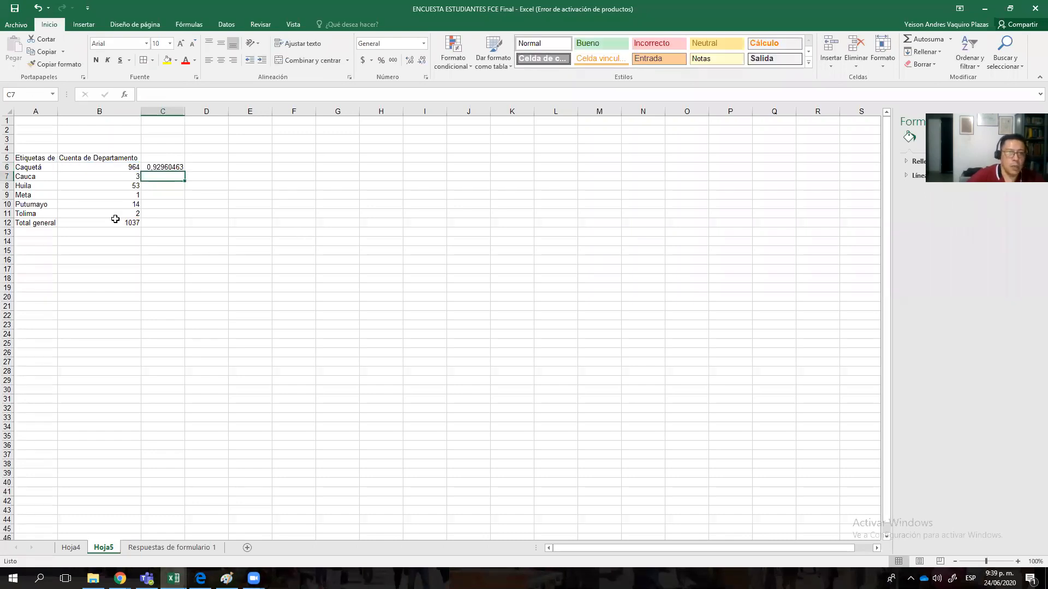
Step: Fill the share formula from C6 down to C11 and sum the shares in the Total general row at C12
click(158, 167)
drag(184, 172, 183, 216)
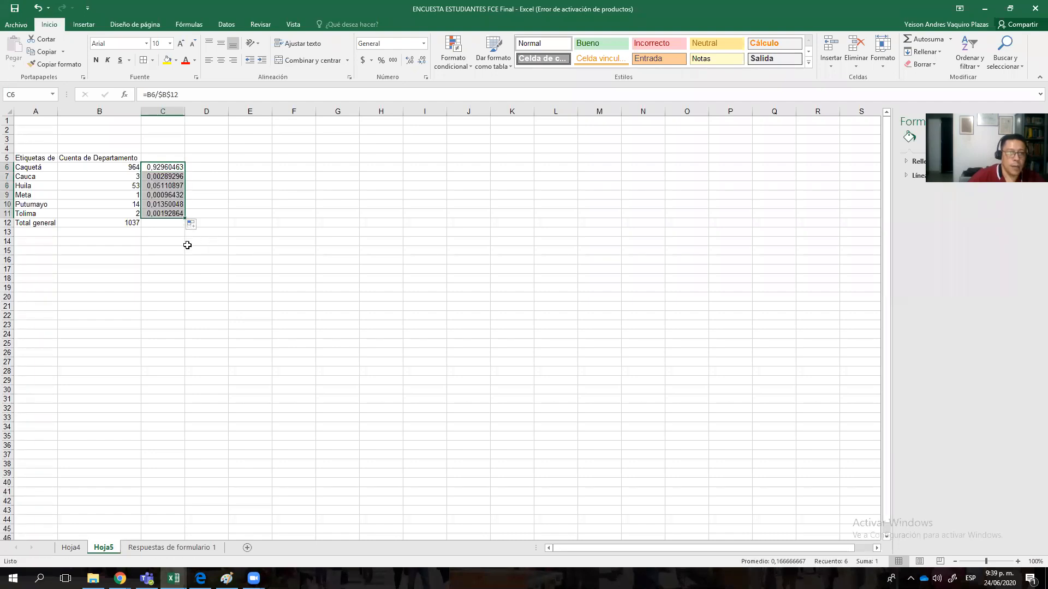
click(167, 221)
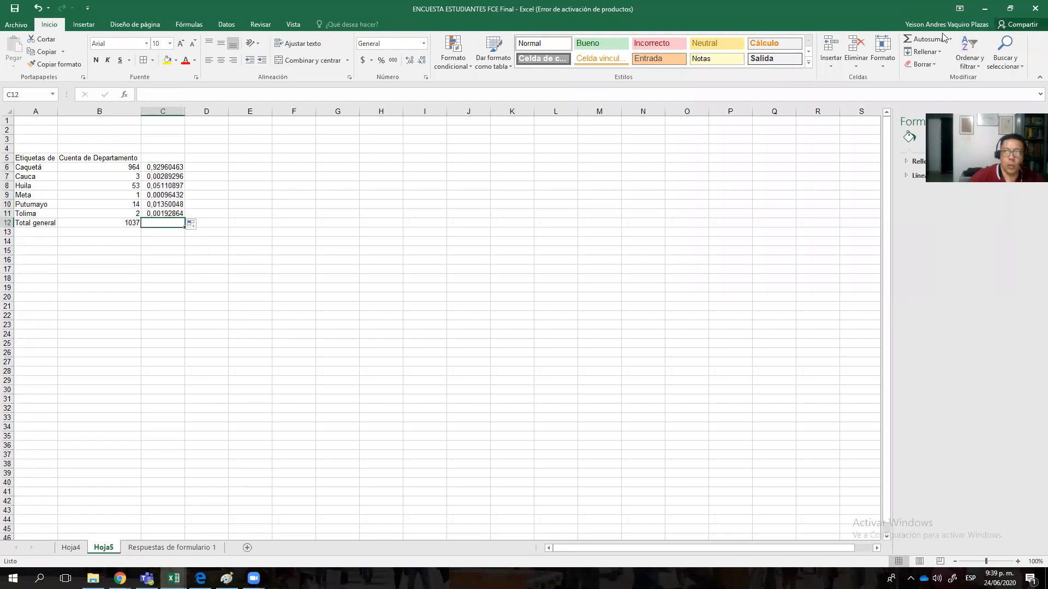
click(921, 41)
key(Return)
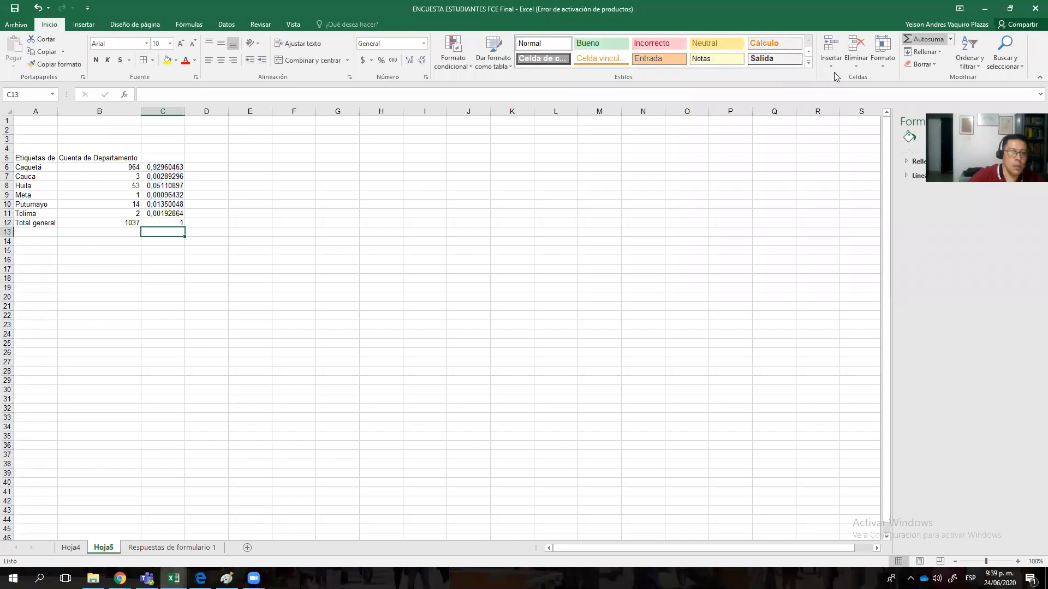
Step: Format the department shares in C6:C11 as percentages with two decimal places
drag(175, 167, 178, 221)
drag(177, 220, 178, 216)
click(202, 174)
drag(166, 167, 173, 215)
right_click(169, 177)
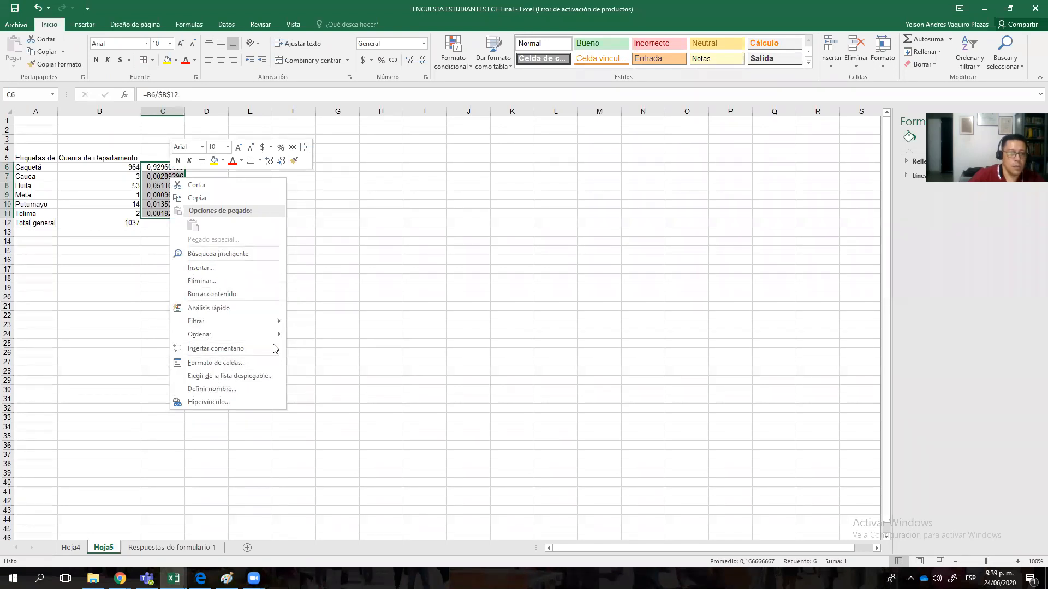
click(240, 363)
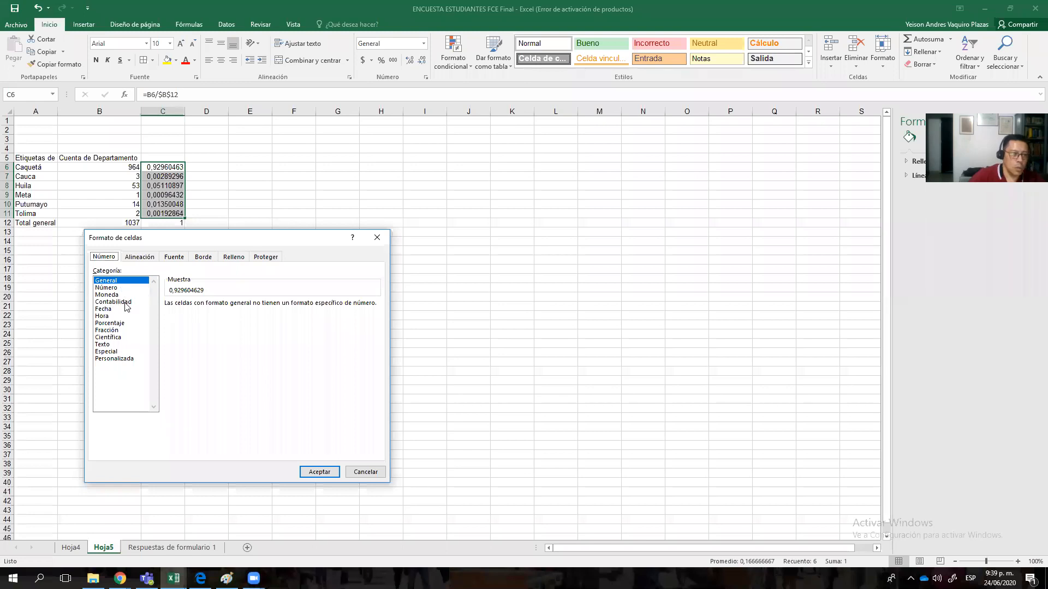
click(112, 324)
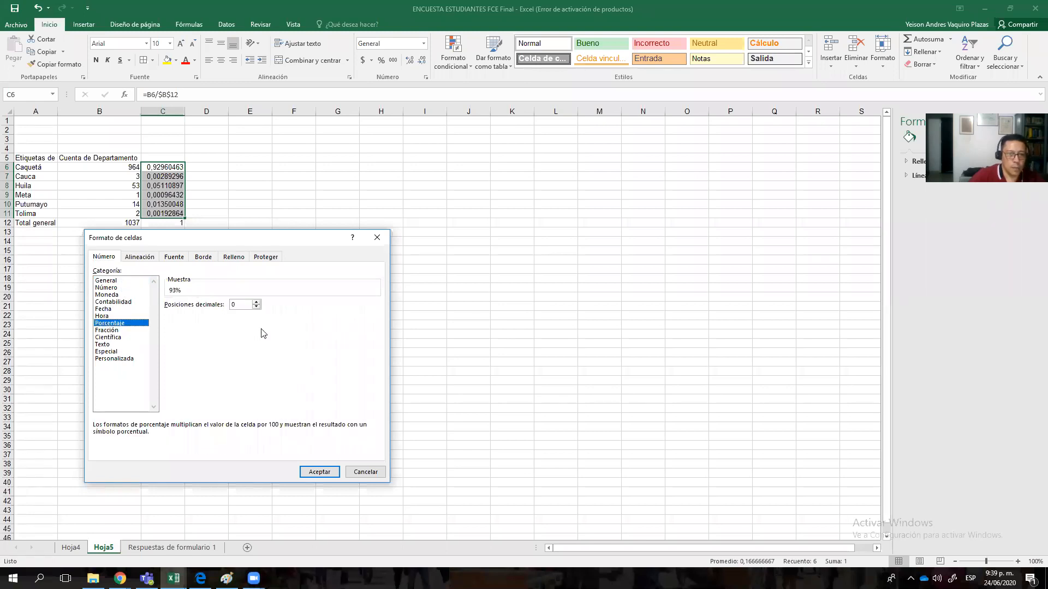
click(256, 302)
click(320, 472)
click(332, 346)
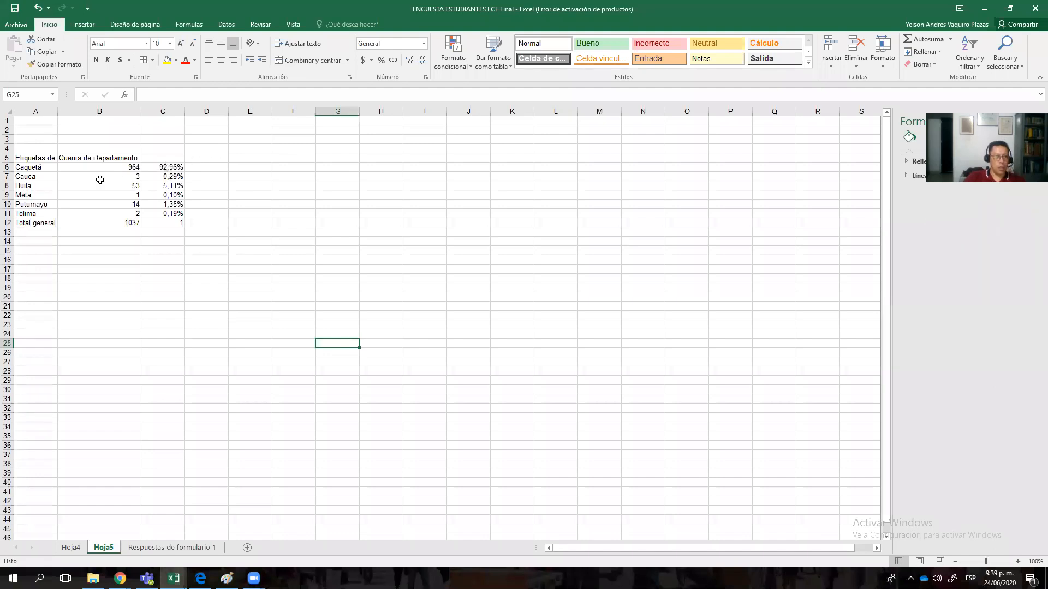
Step: Copy the department names from A6:A11, without the total, into the cells starting at A17
drag(22, 168, 31, 210)
key(ctrl+c)
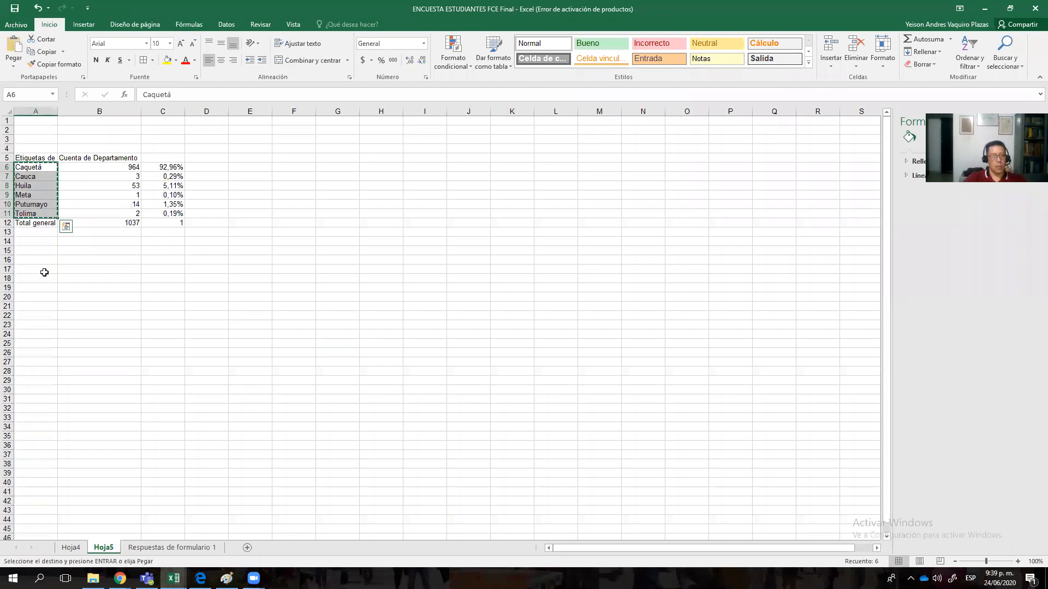
click(44, 272)
key(ctrl+v)
Step: Copy the percentages in C6:C11 to C17:C22 as values only, undoing any paste that brings the formulas along
drag(173, 167, 175, 213)
key(ctrl+c)
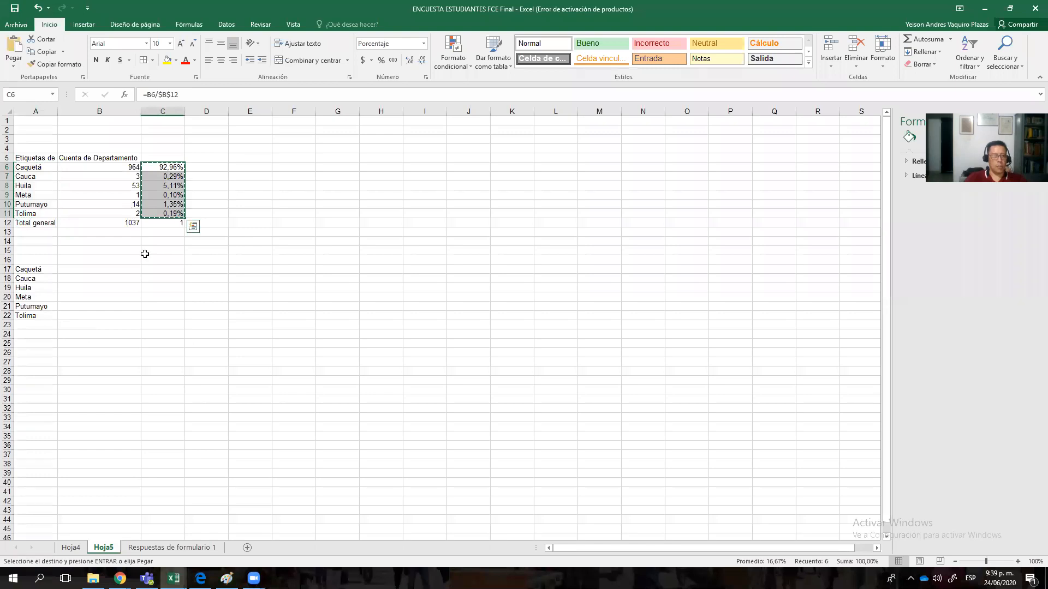
click(155, 269)
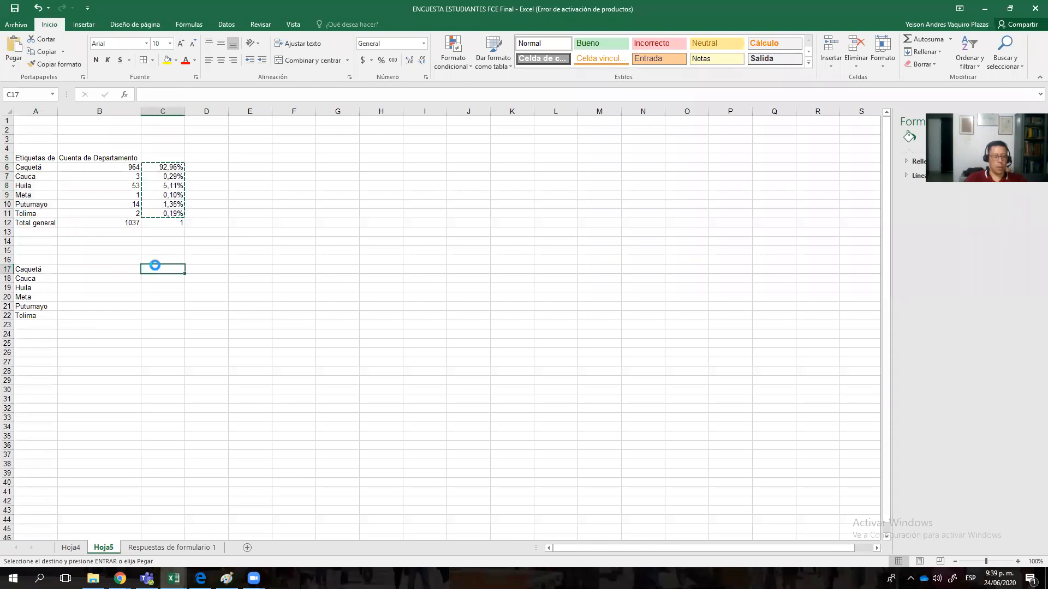
key(ctrl+v)
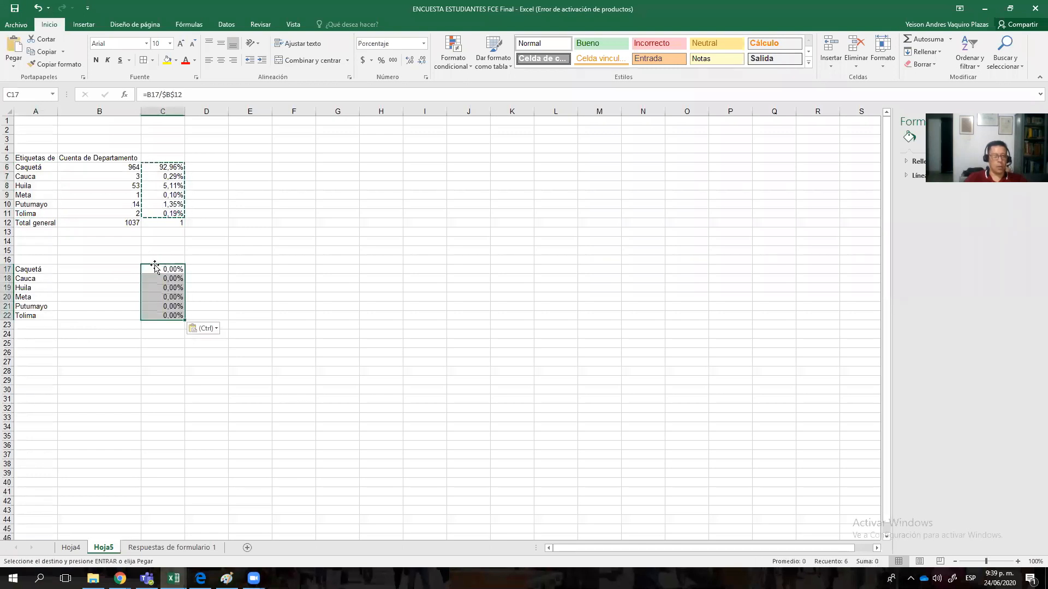
click(38, 8)
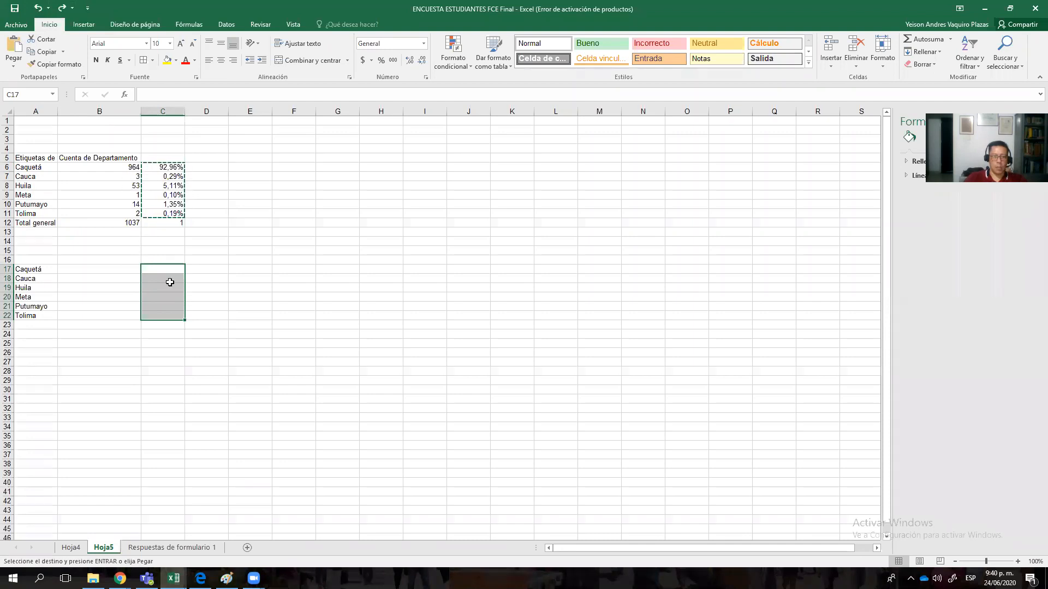
click(14, 66)
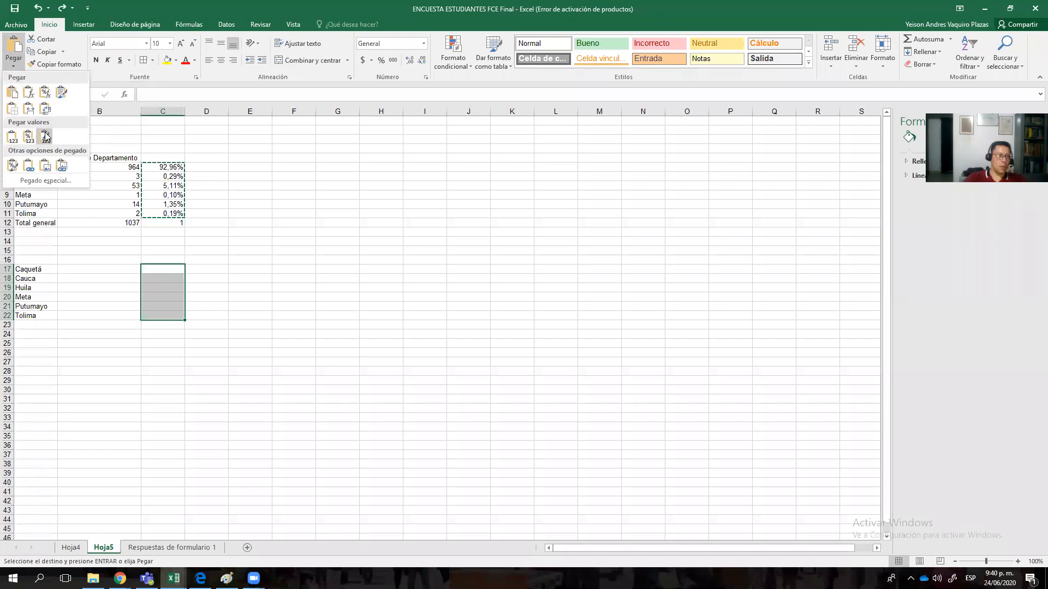
click(11, 138)
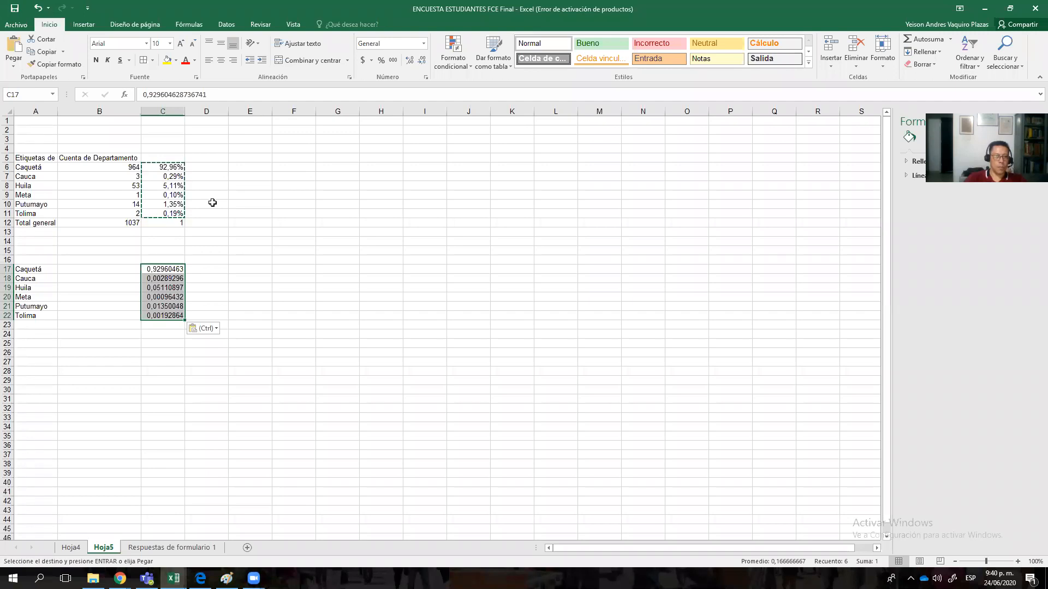
Step: Format the pasted shares in C17:C22 as percentages with two decimal places
drag(179, 270, 179, 316)
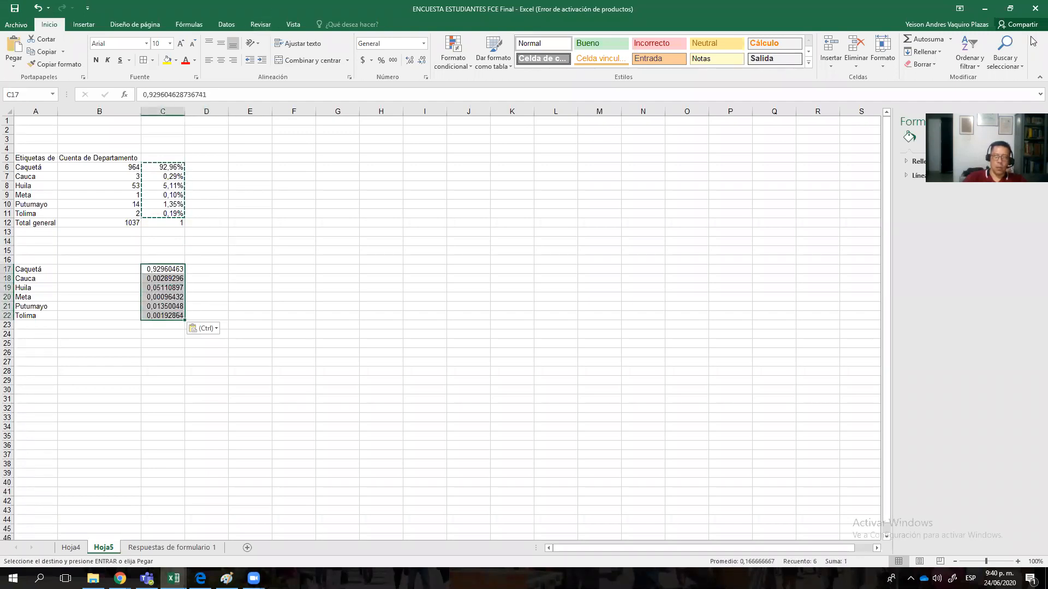
right_click(158, 285)
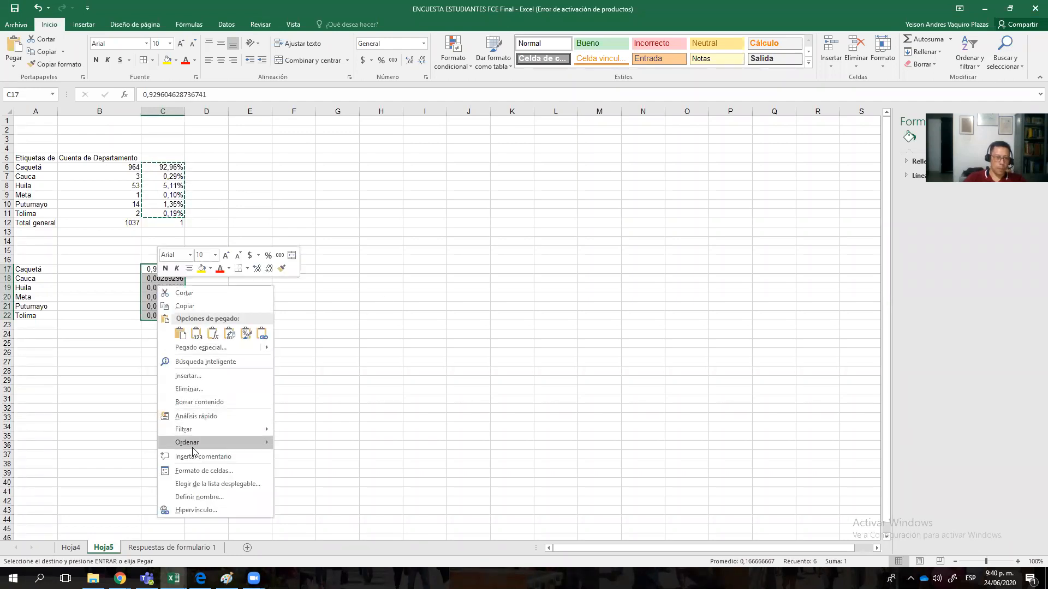
click(199, 470)
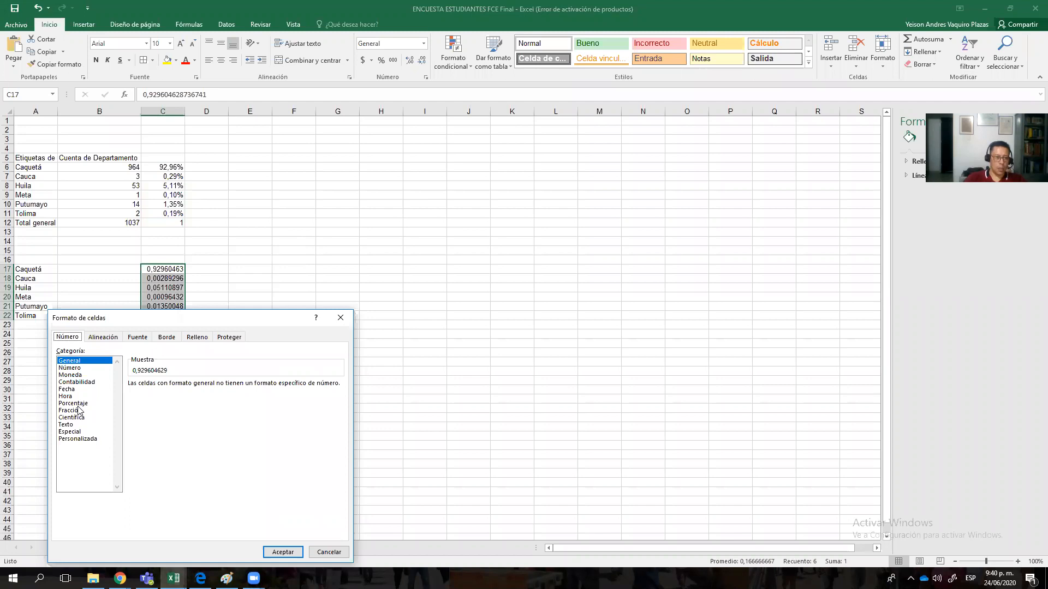
click(76, 403)
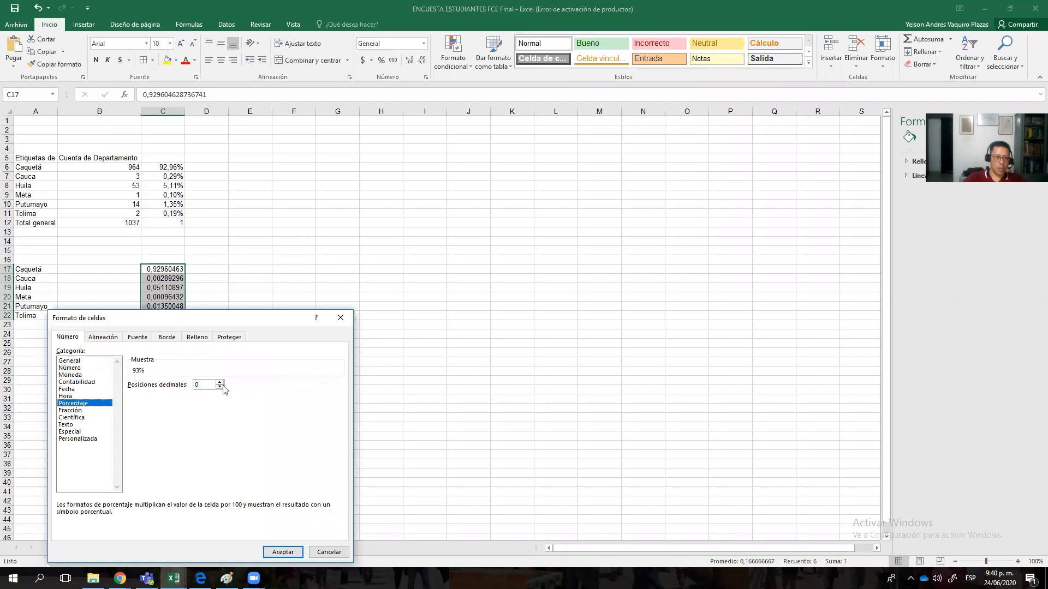
click(278, 552)
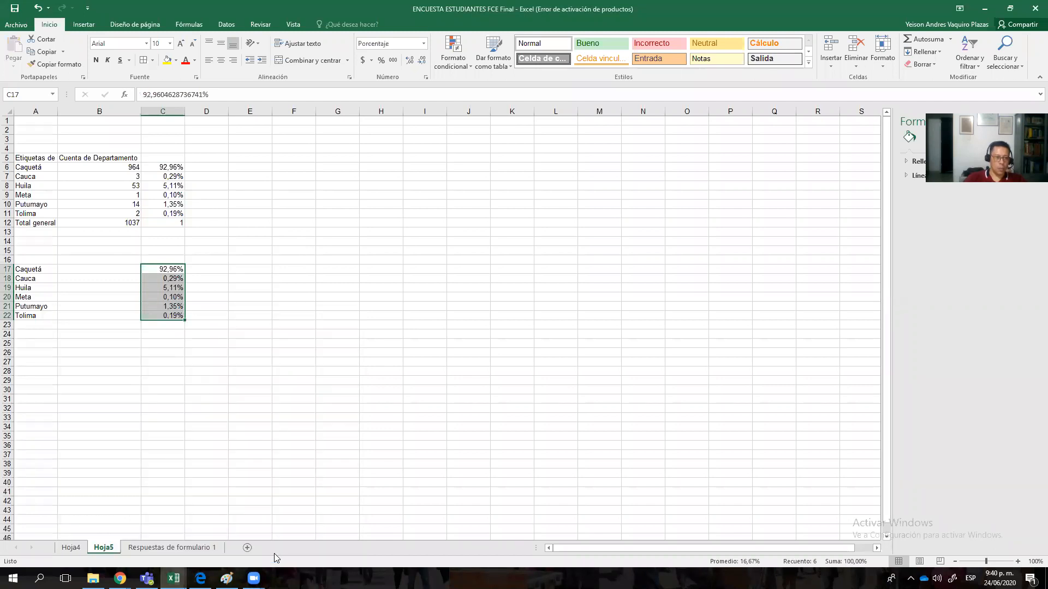
click(268, 389)
Step: Move the department names from A17:A22 to B17:B22 so they sit directly beside the percentages
drag(39, 269, 41, 312)
key(ctrl+c)
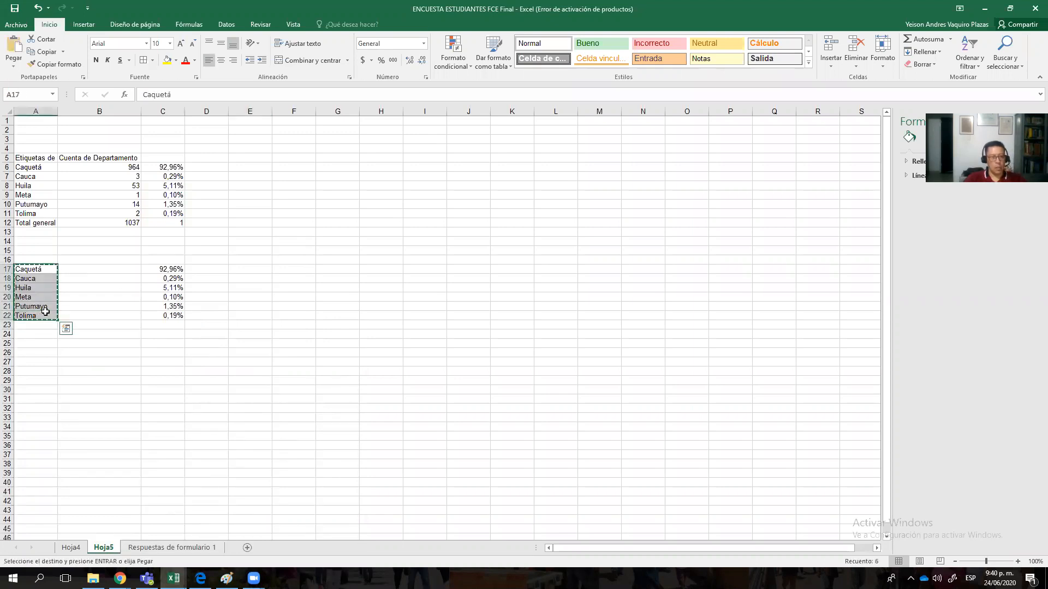
click(114, 270)
key(ctrl+v)
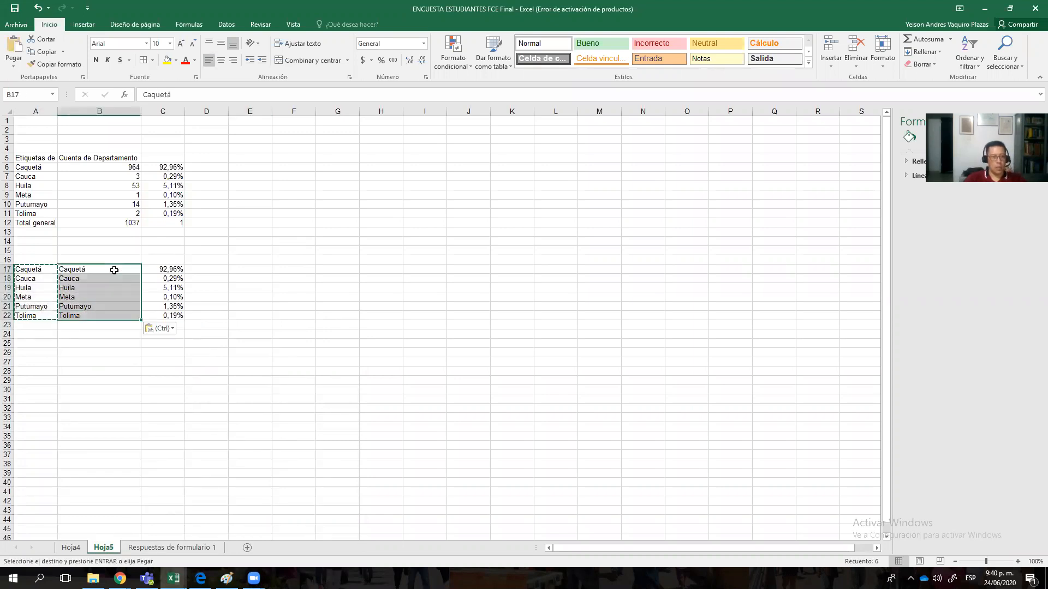
key(Escape)
drag(43, 270, 41, 321)
key(Delete)
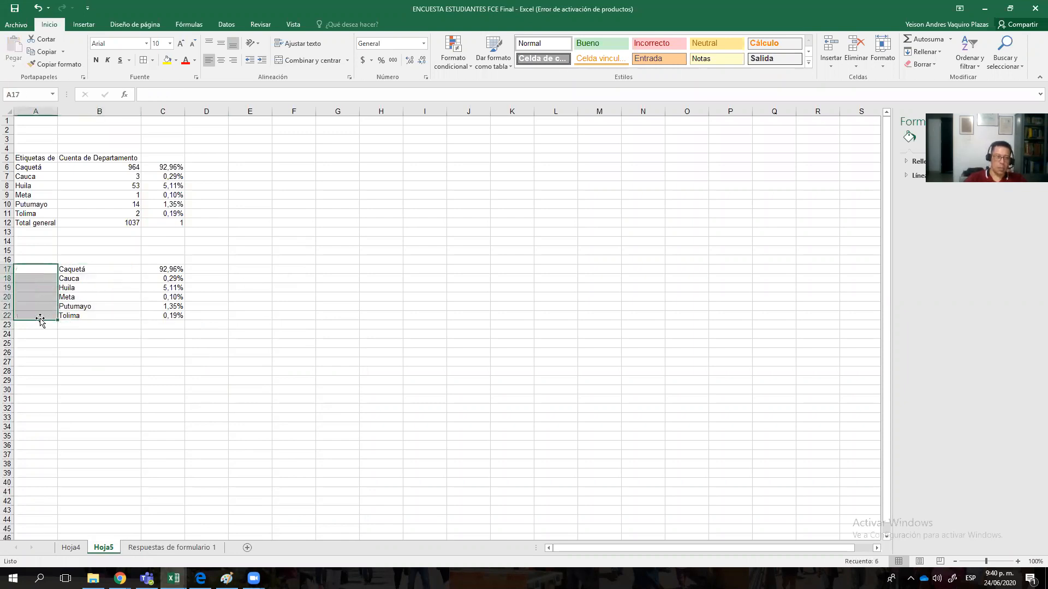
Step: Insert a 3D pie chart from the department names and percentages in B17:C22
click(81, 269)
drag(153, 286, 172, 316)
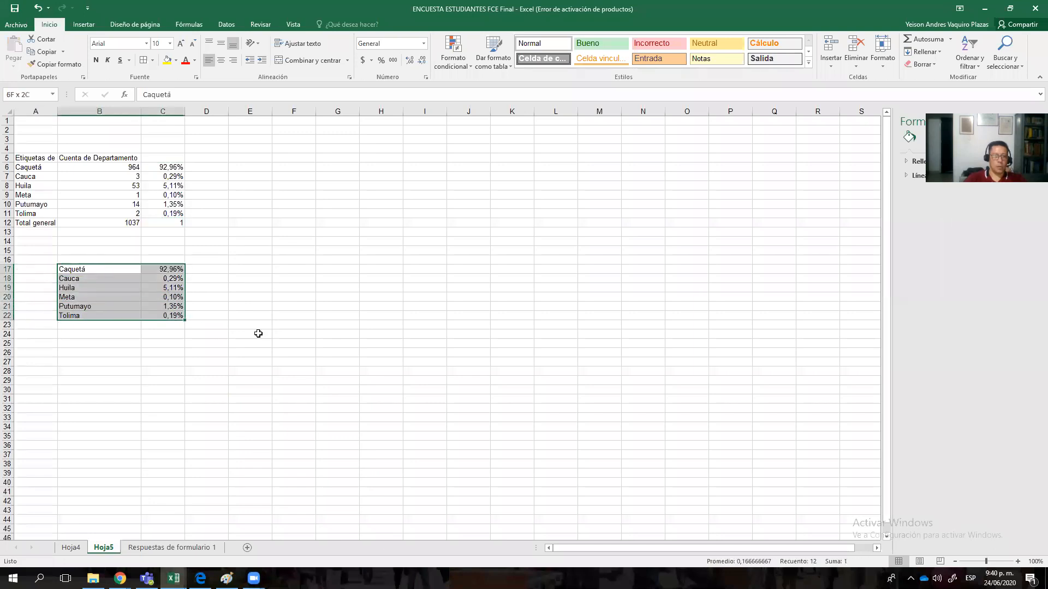
click(83, 24)
click(451, 66)
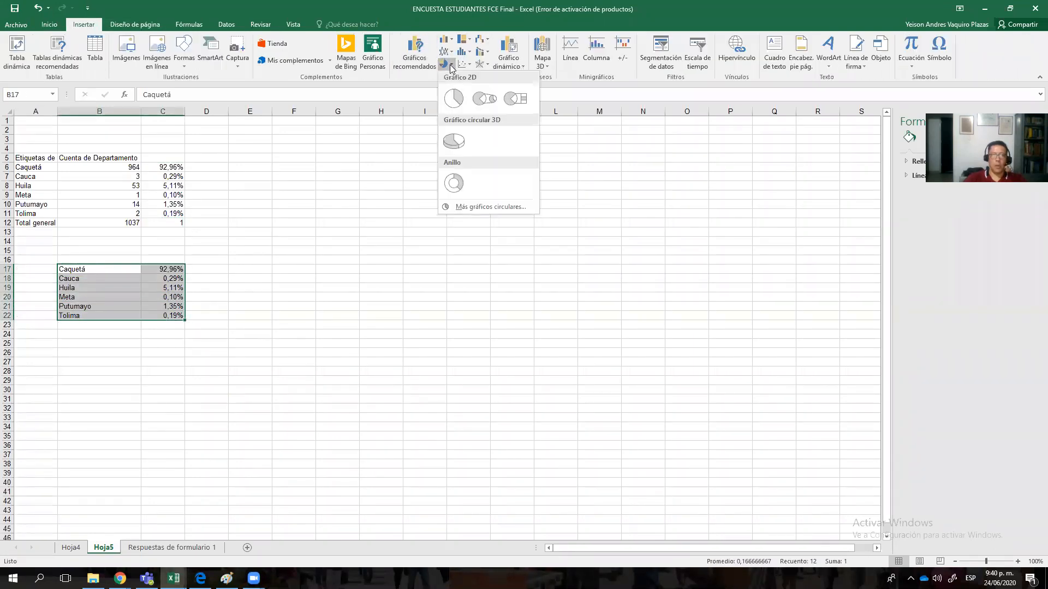
click(465, 145)
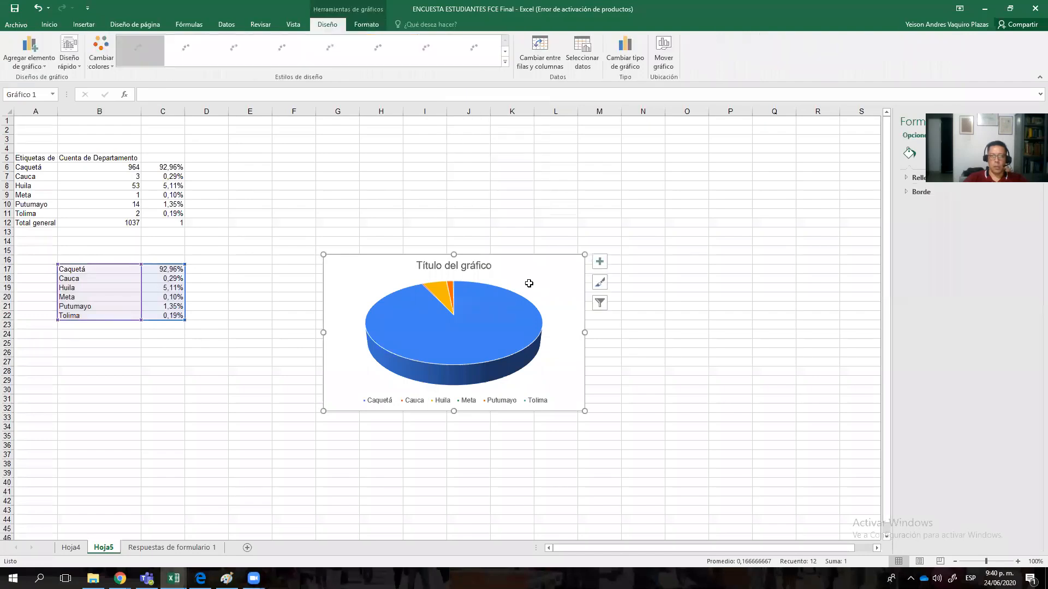
Step: Add data labels to the slices of the department pie chart
right_click(519, 322)
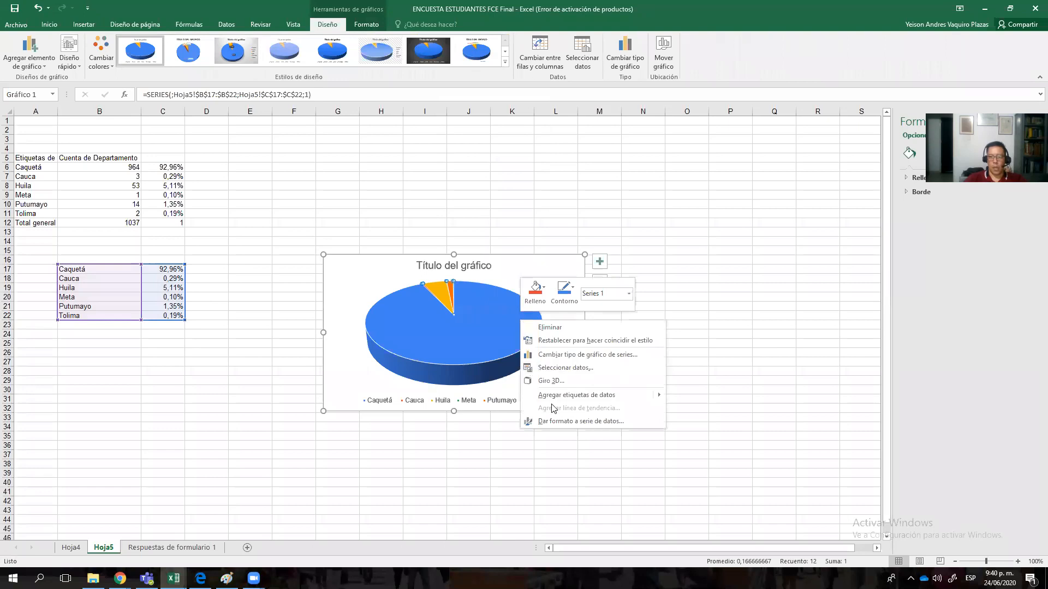
mouse_move(557, 401)
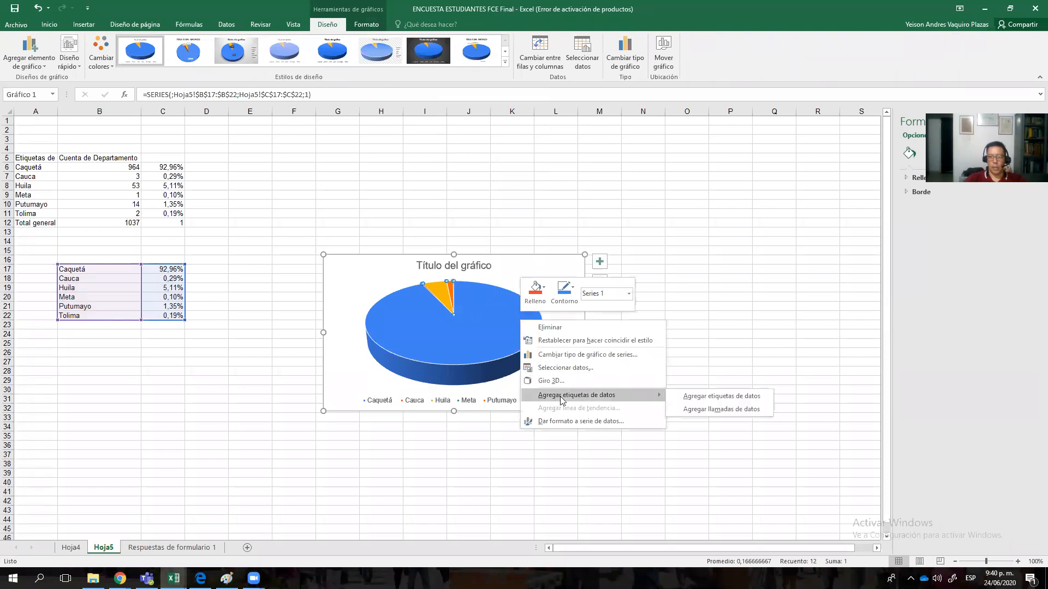
click(687, 397)
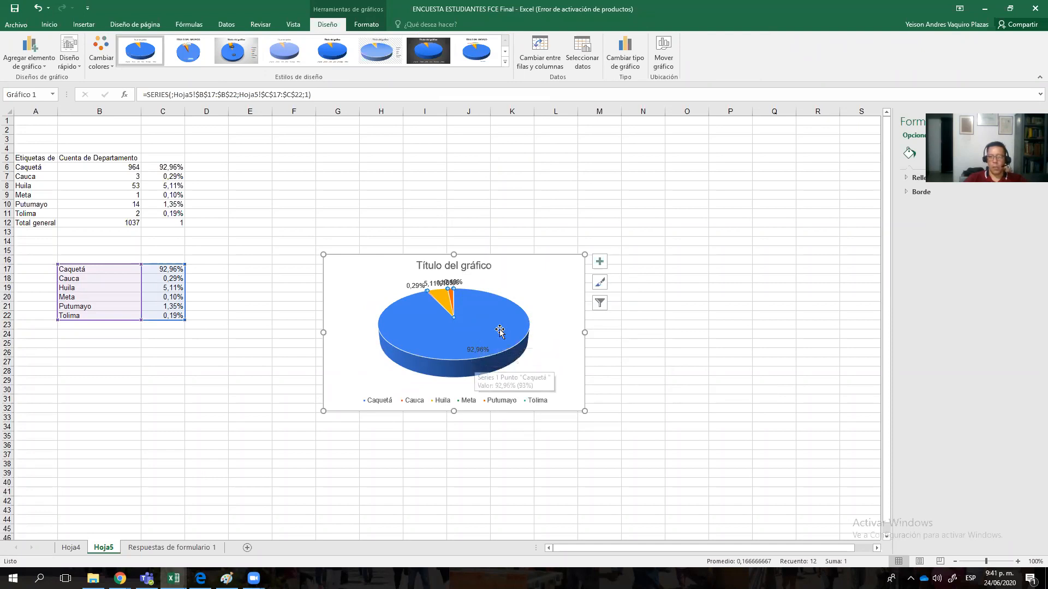
Step: Remove the pie chart's data labels by turning off Valor in the label format options
right_click(519, 323)
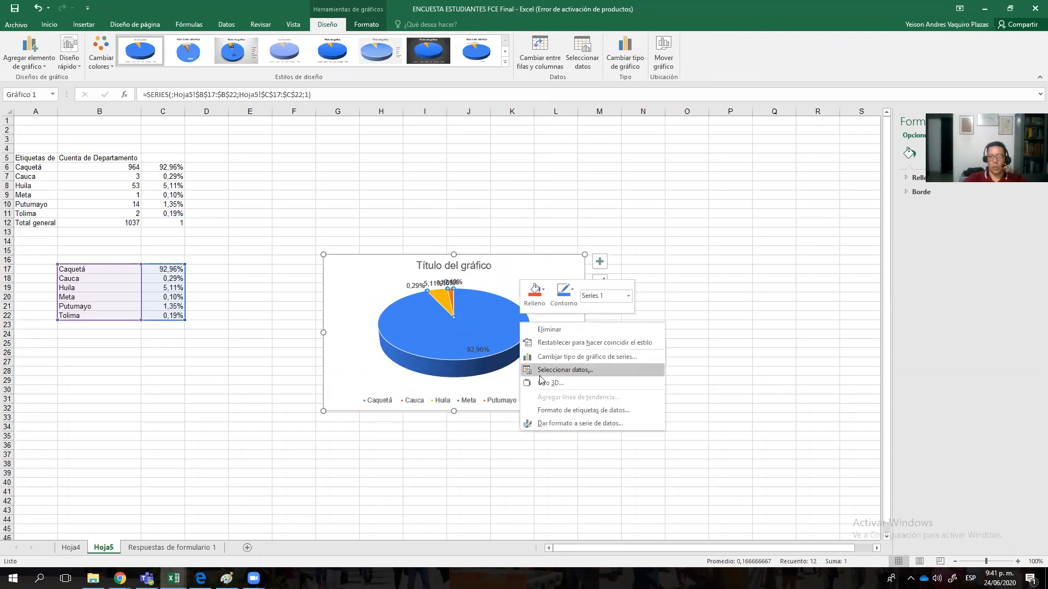
click(549, 412)
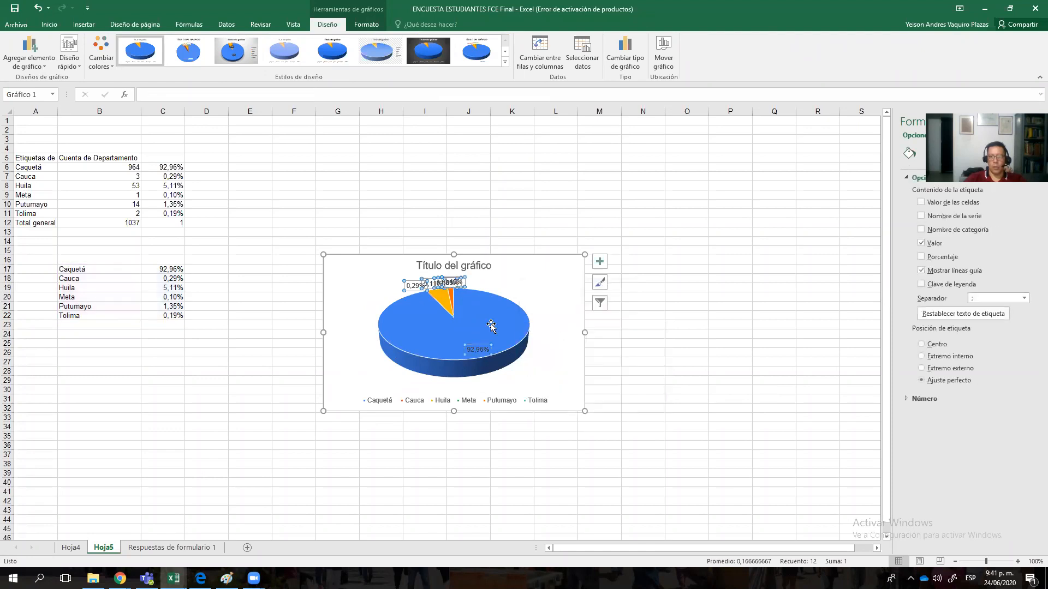
click(922, 244)
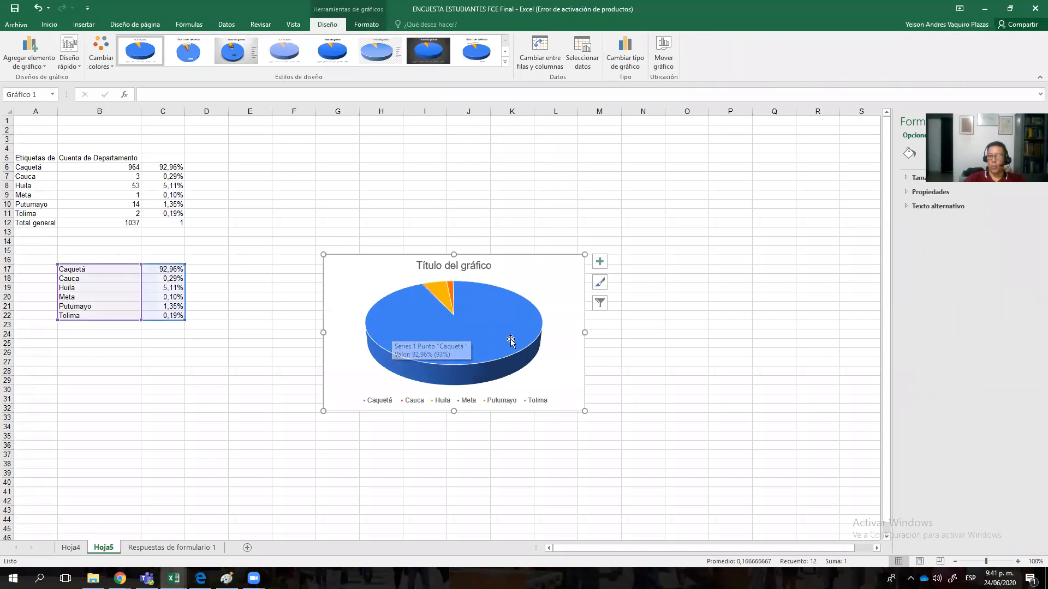
click(709, 343)
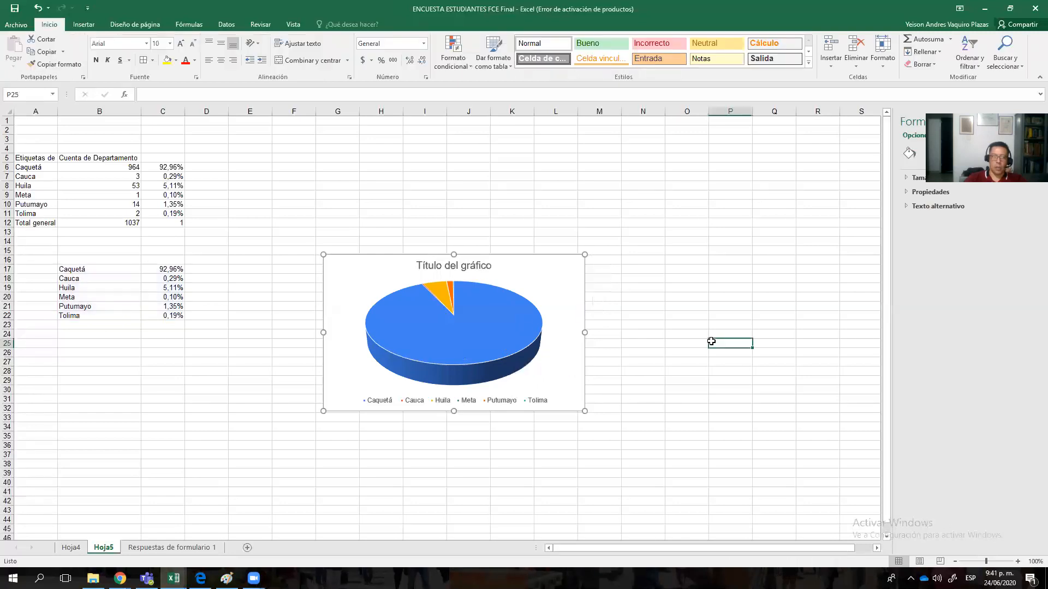
click(94, 270)
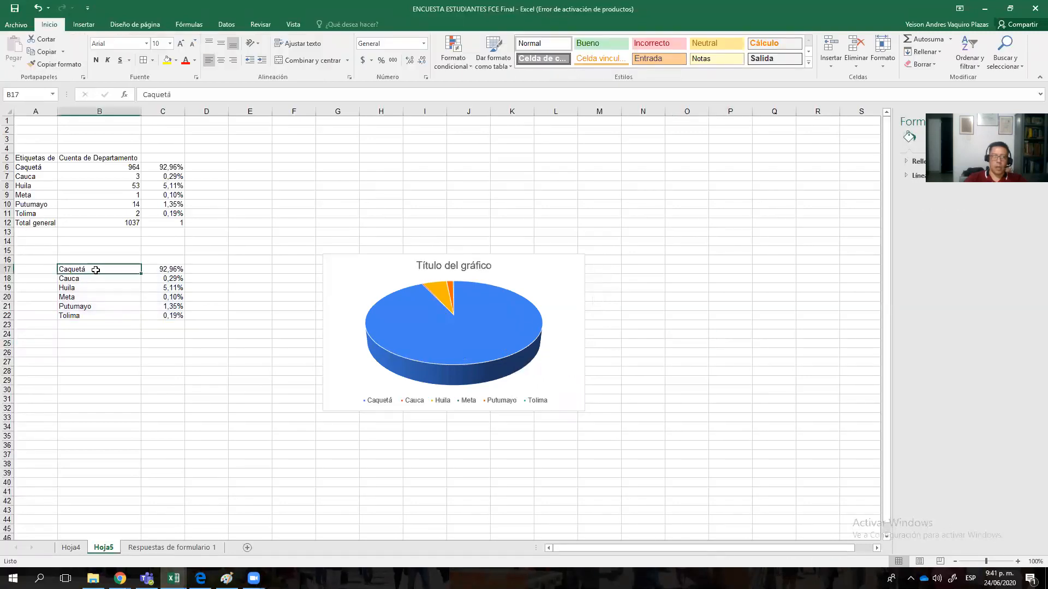
click(102, 167)
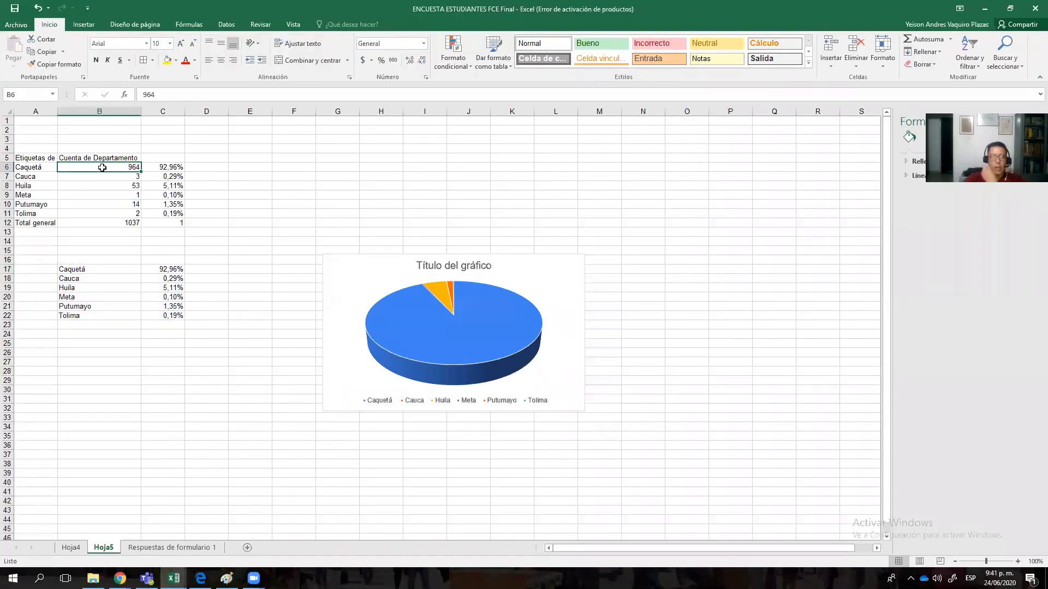
drag(178, 166, 176, 209)
drag(123, 166, 123, 214)
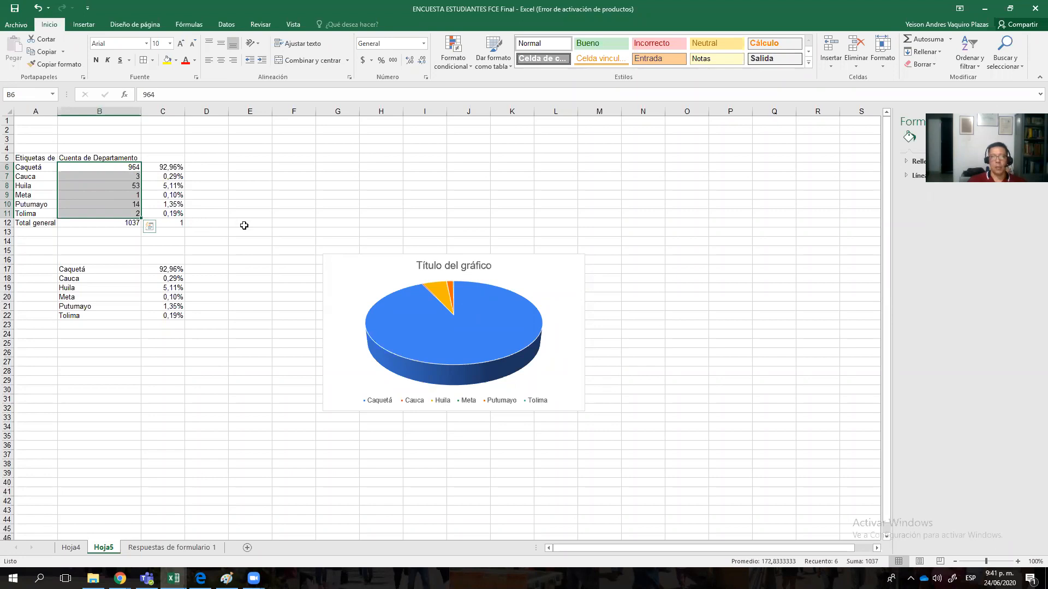
Step: Examine the department counts for Huila, Putumayo, Tolima and Cauca in the table above the pie chart's source data
click(244, 250)
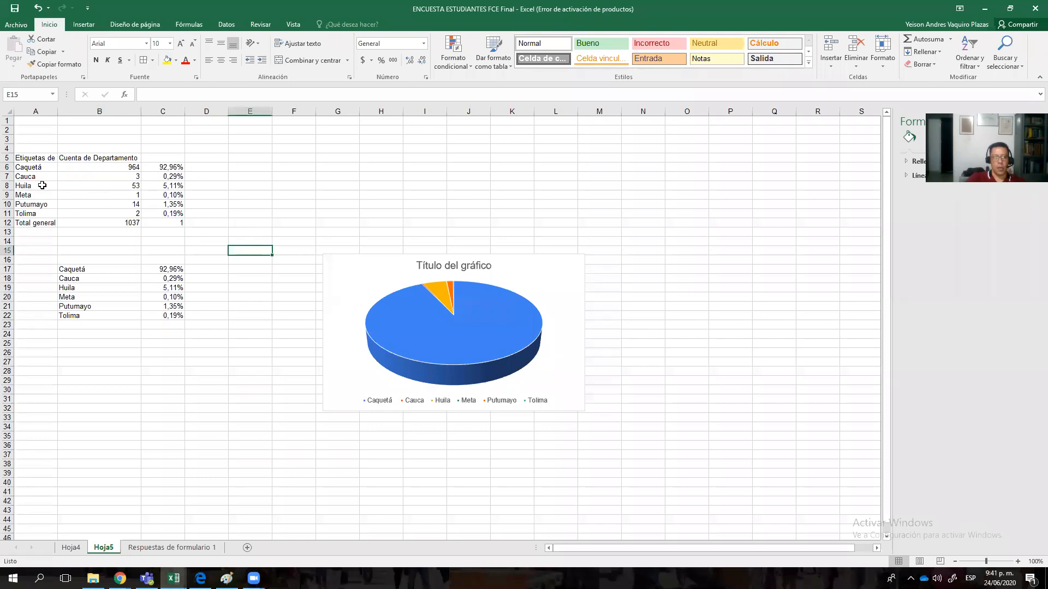
drag(42, 185, 133, 186)
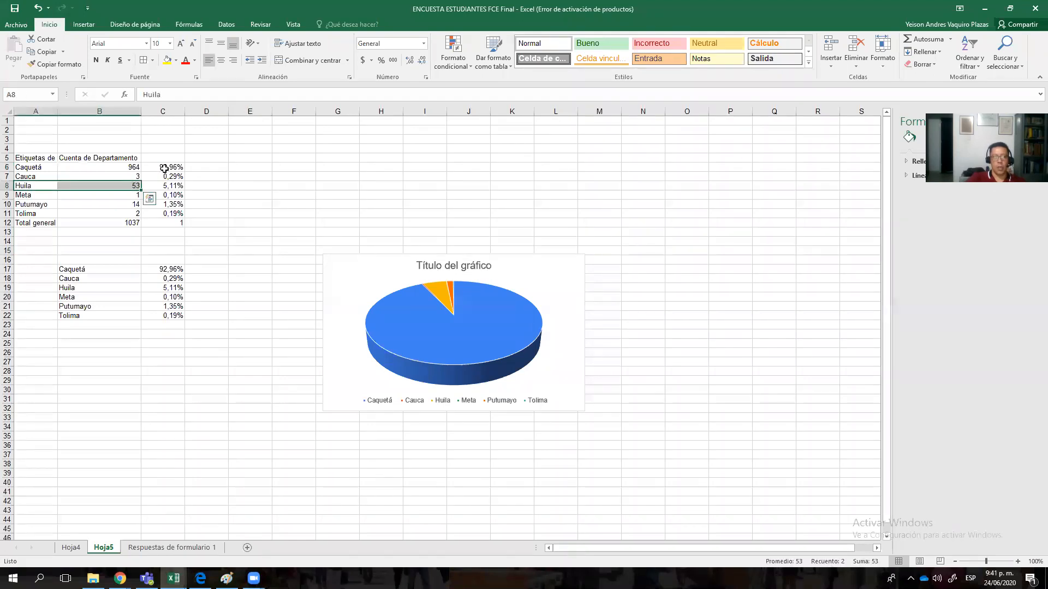
drag(56, 207, 121, 205)
drag(41, 213, 102, 214)
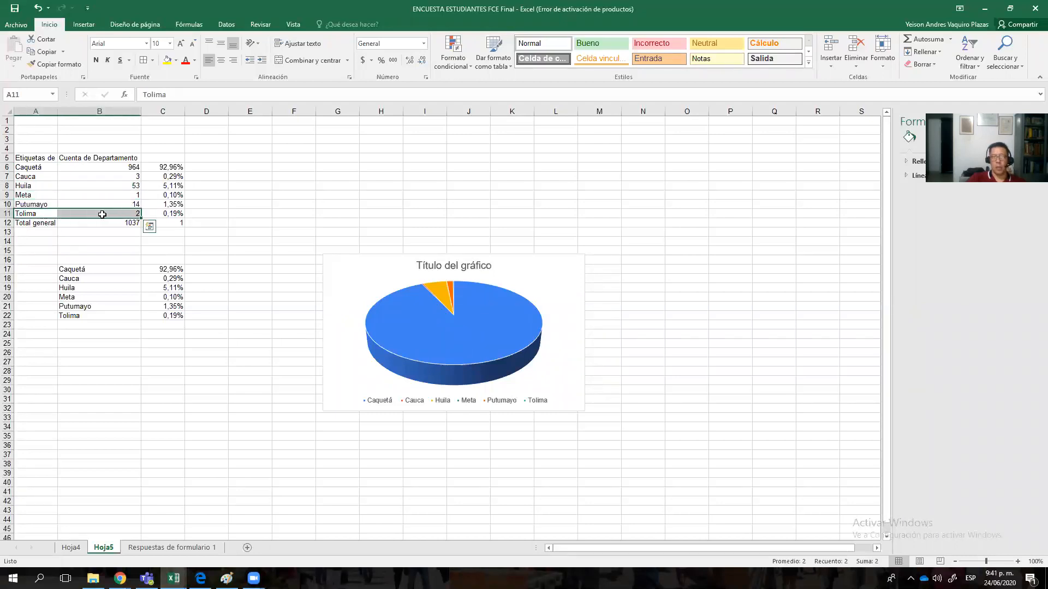
click(53, 176)
drag(66, 176, 124, 176)
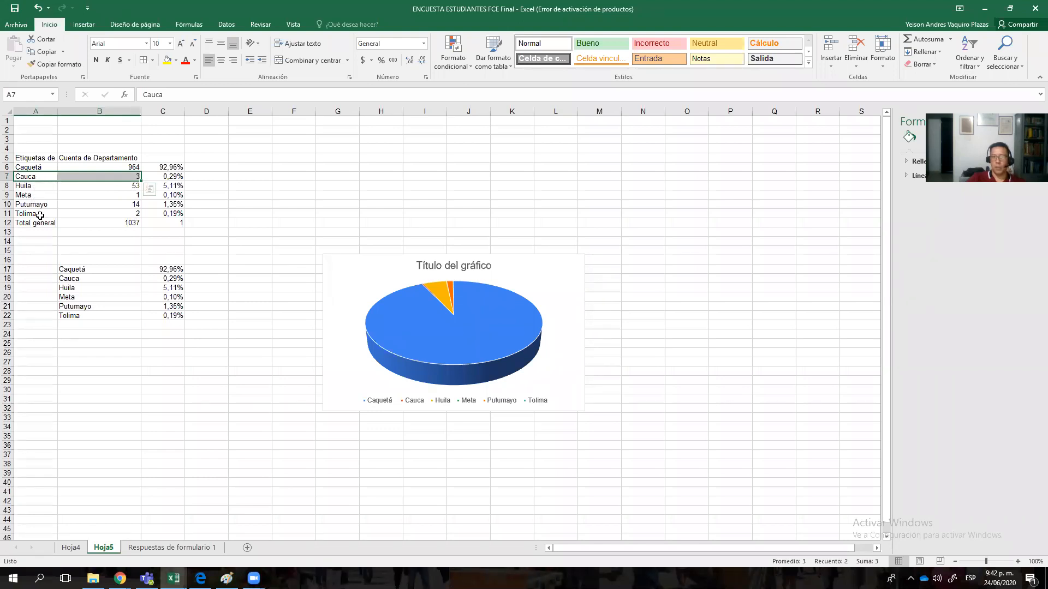
click(134, 214)
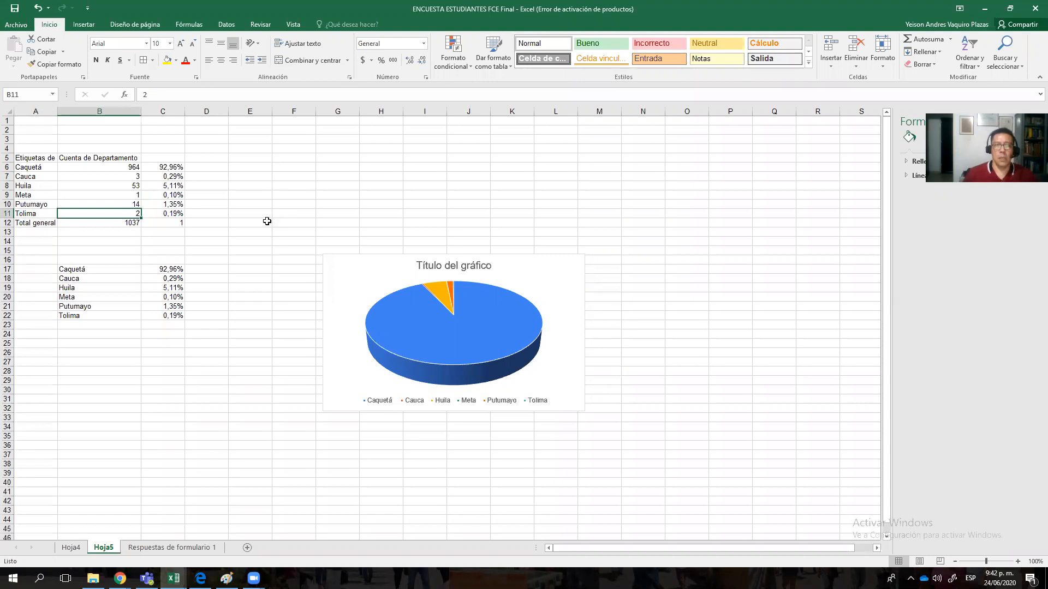
click(40, 214)
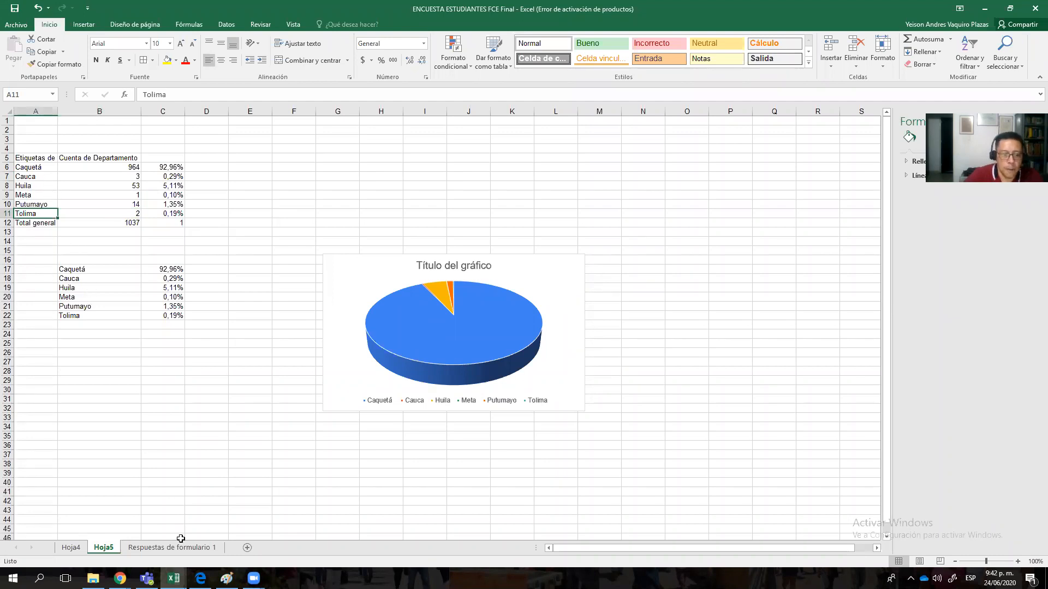
Step: On Hoja4, replace Departamento in the pivot table with the question "¿Cuál es la forma mediante la cual se entera...", as rows and count values
click(71, 547)
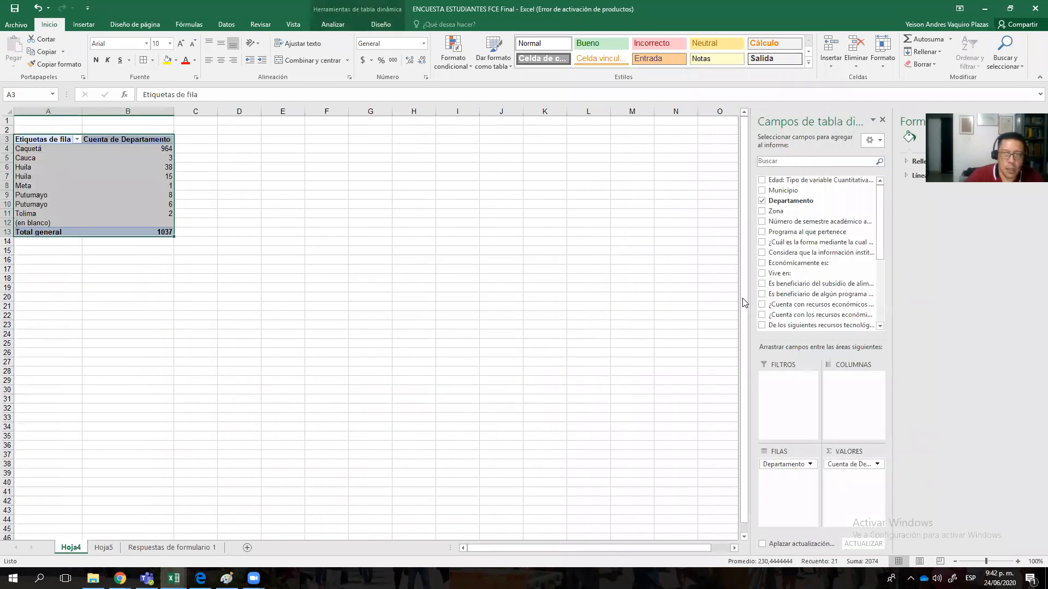
click(761, 200)
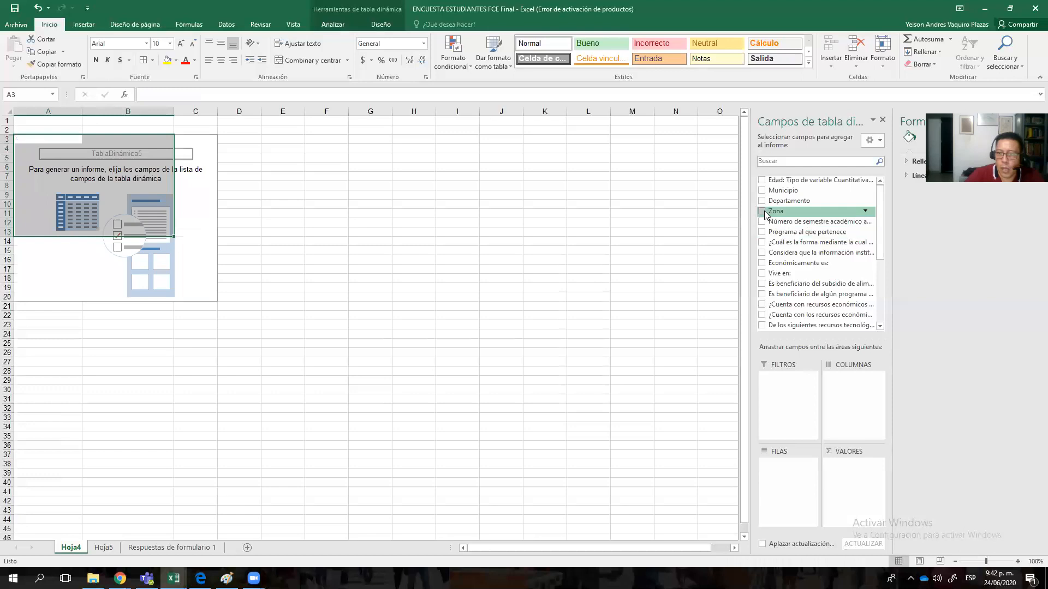
click(768, 243)
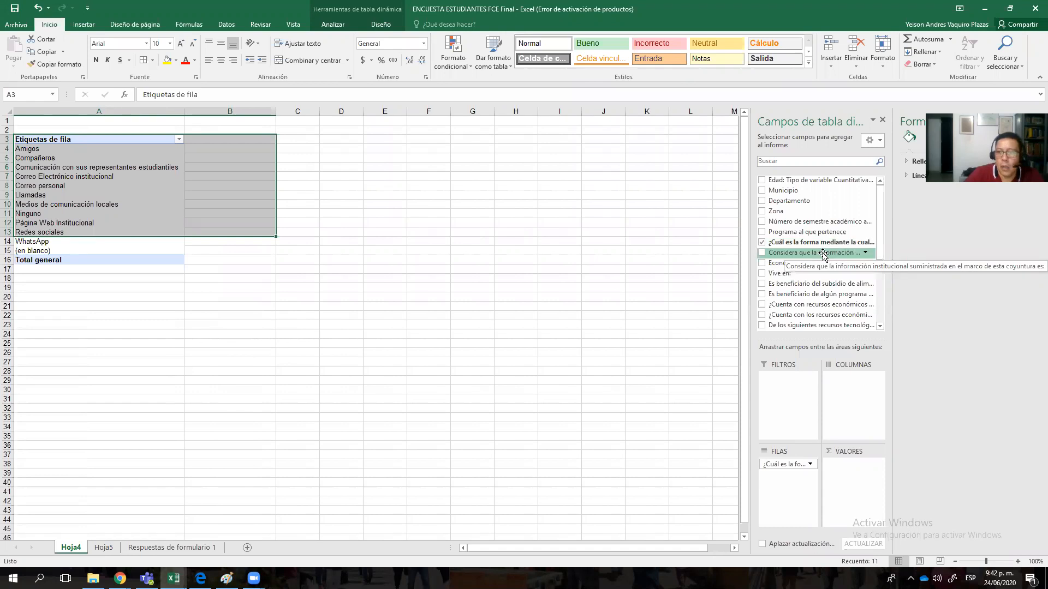
drag(791, 242, 858, 494)
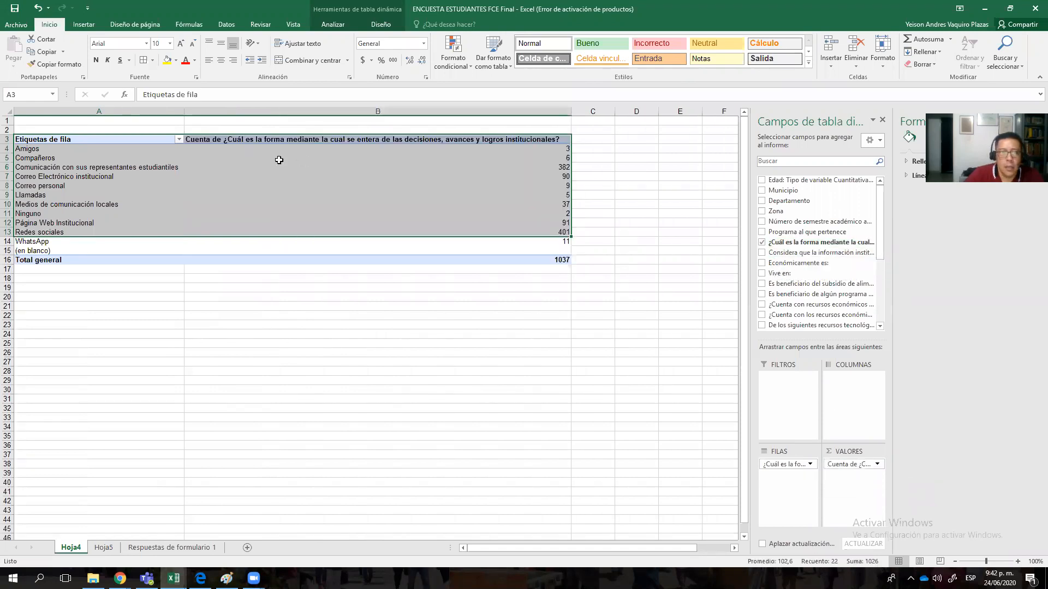
Step: Enlarge the sheet to 150% and read the pivot table's full question, response labels and counts
click(307, 143)
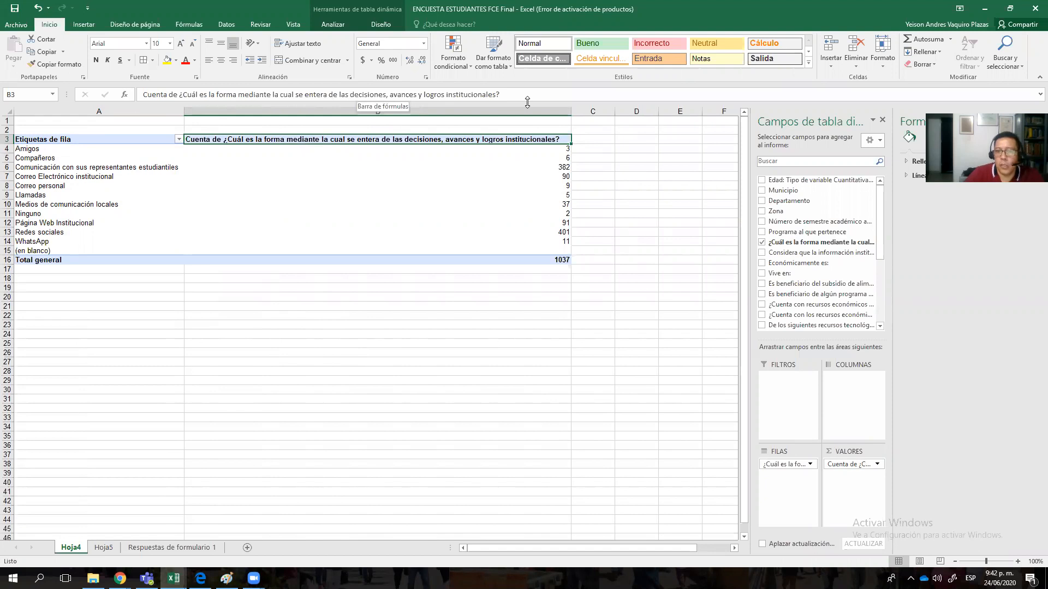
click(513, 251)
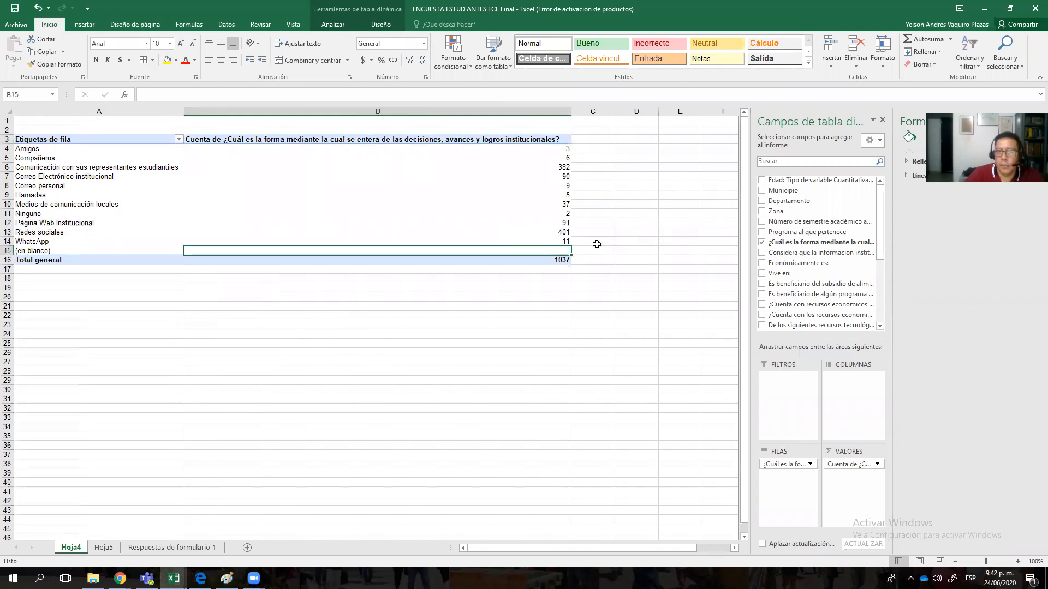
click(573, 380)
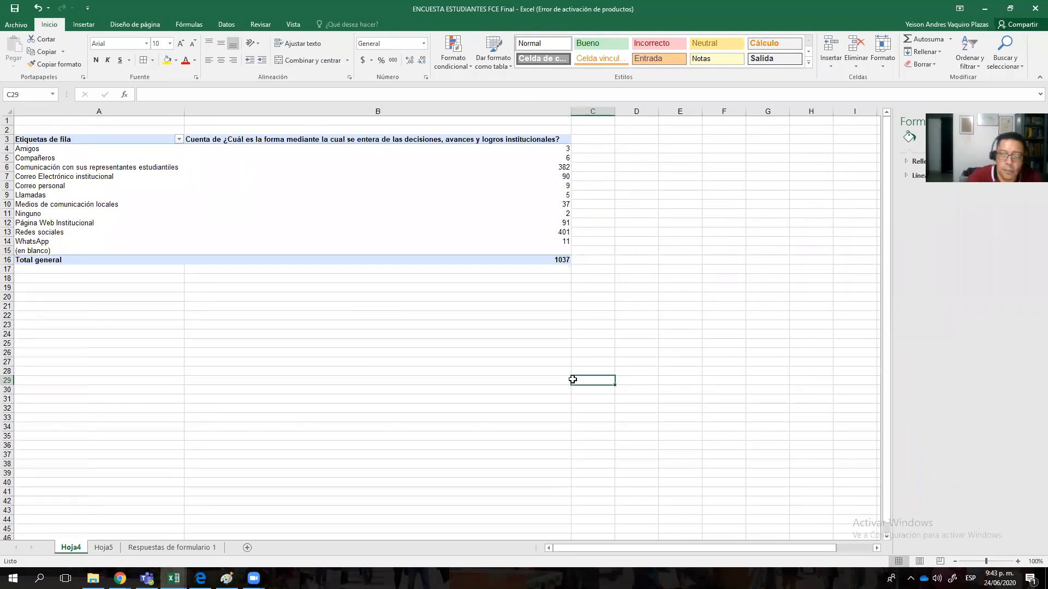
click(1017, 562)
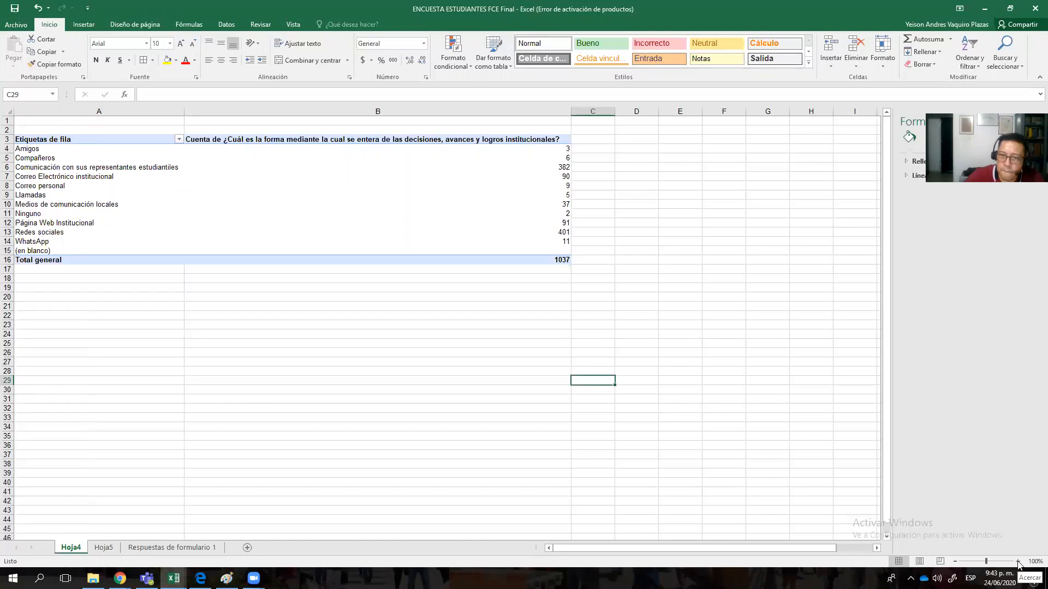
click(1017, 562)
click(1017, 562)
click(1017, 562)
click(1017, 561)
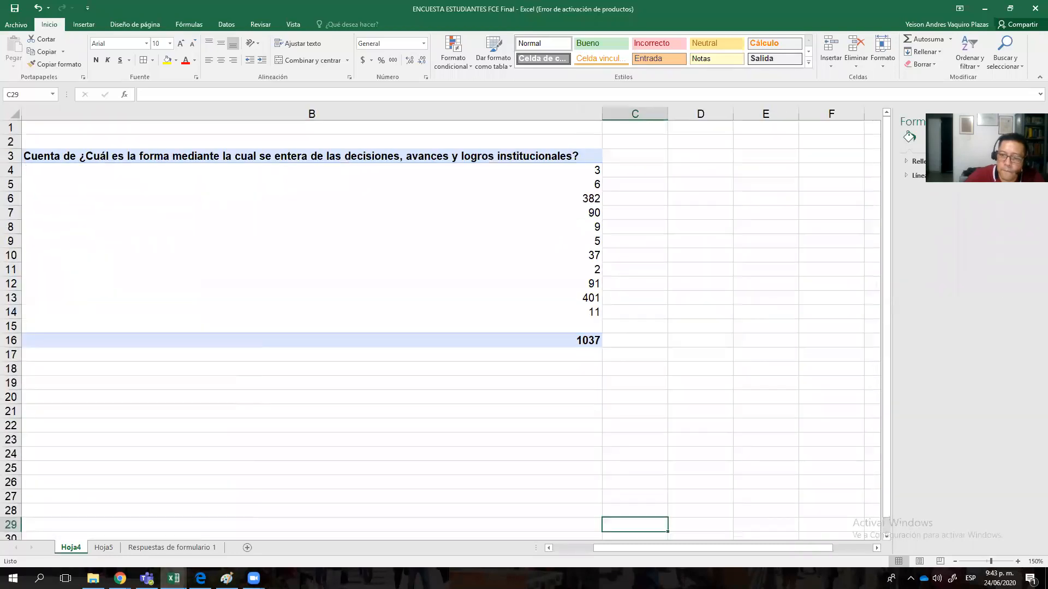
drag(820, 550, 775, 550)
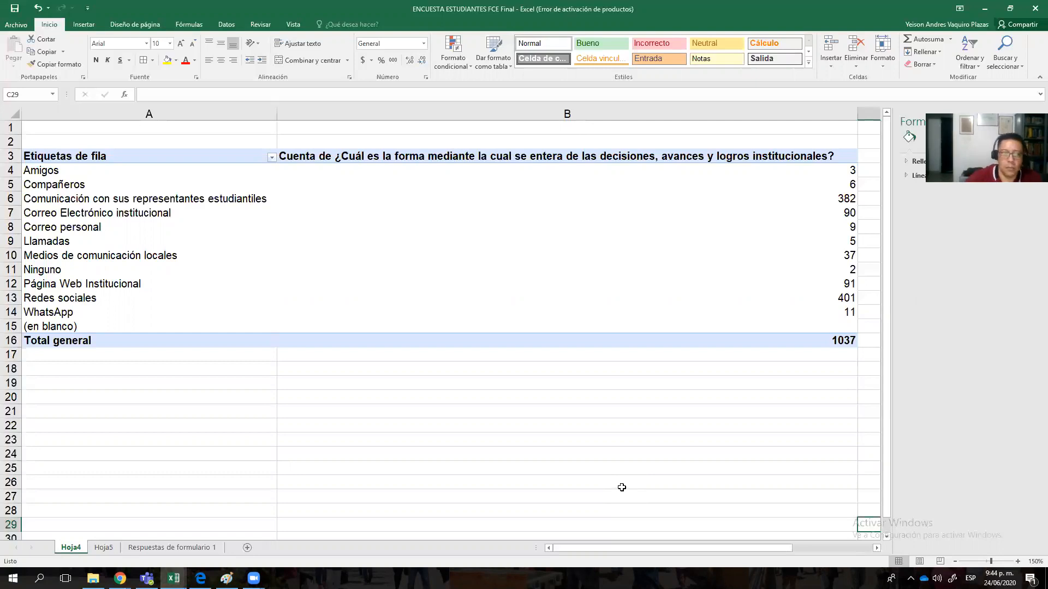
Step: Examine the pivot table's entries for WhatsApp, Redes sociales, Página Web Institucional and Correo Electrónico institucional
click(61, 311)
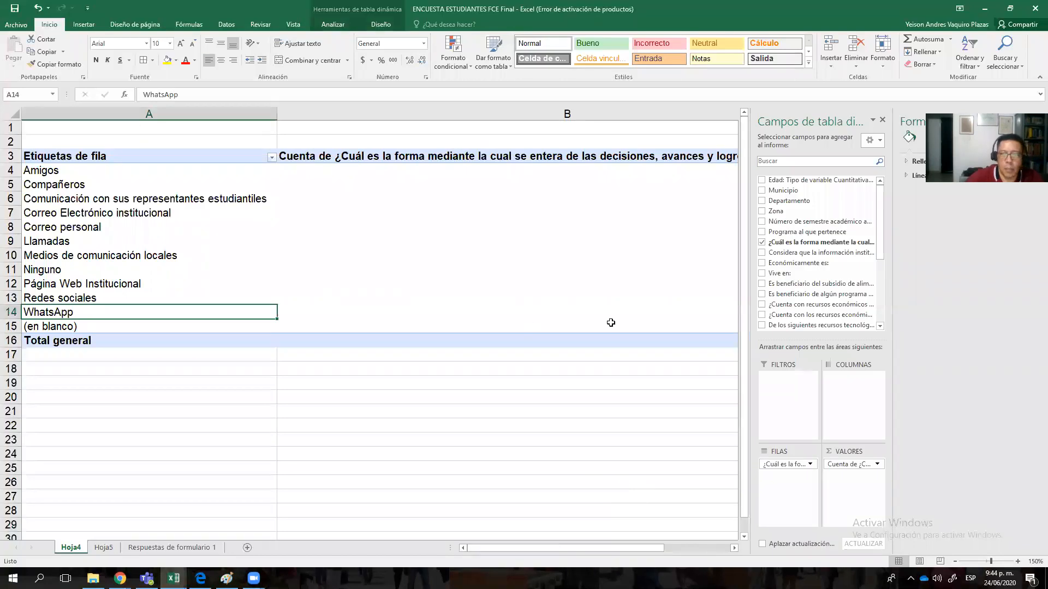
click(154, 299)
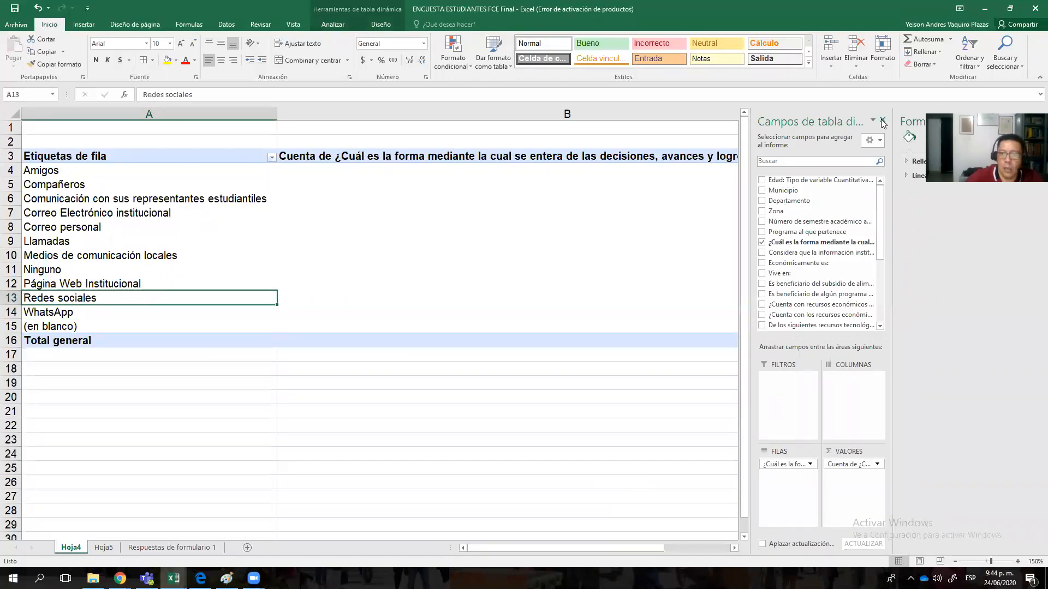
click(390, 386)
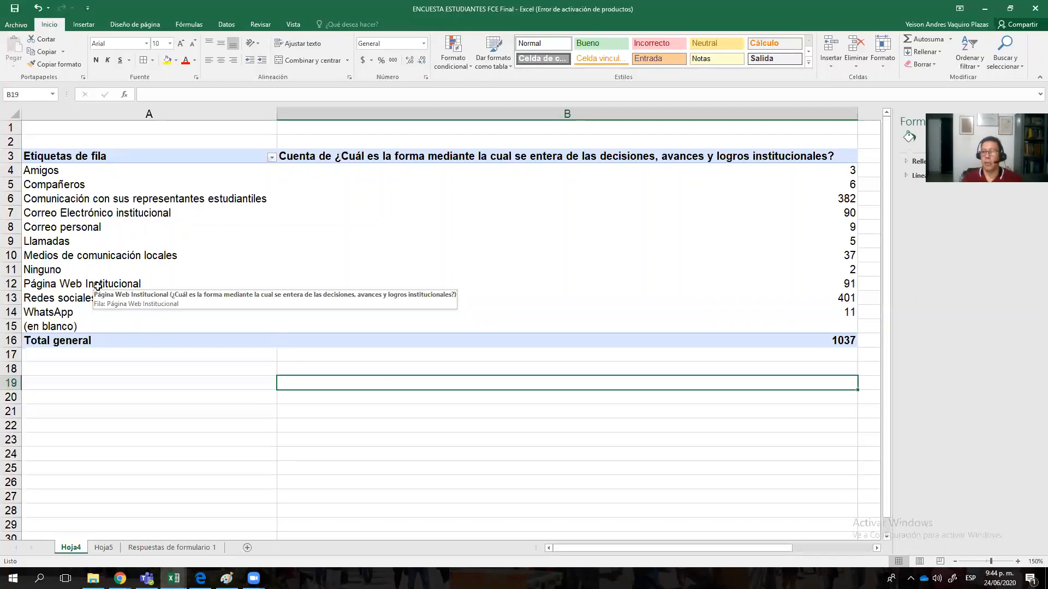
click(133, 284)
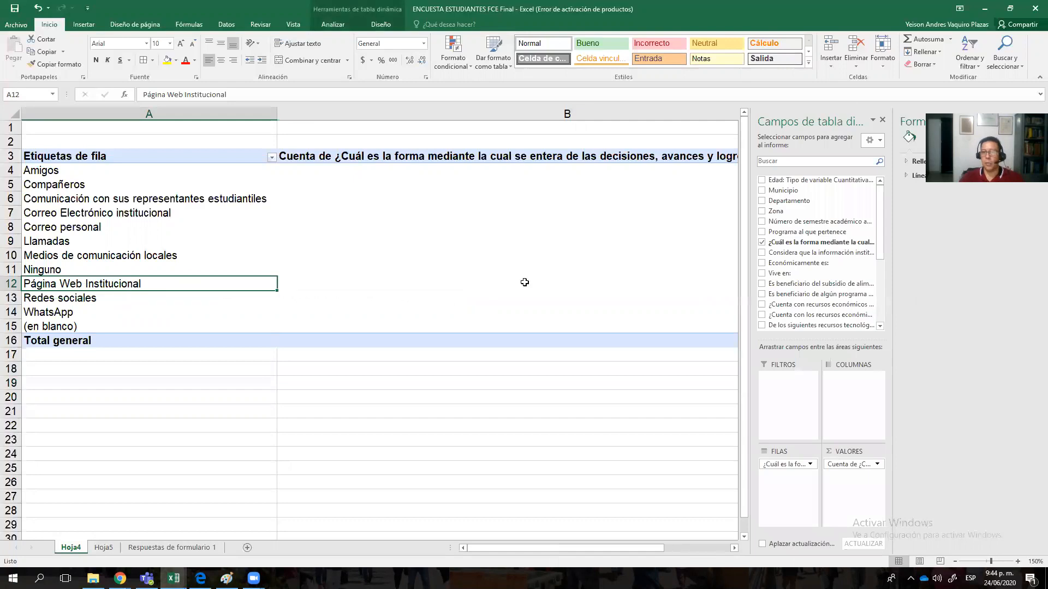
click(595, 397)
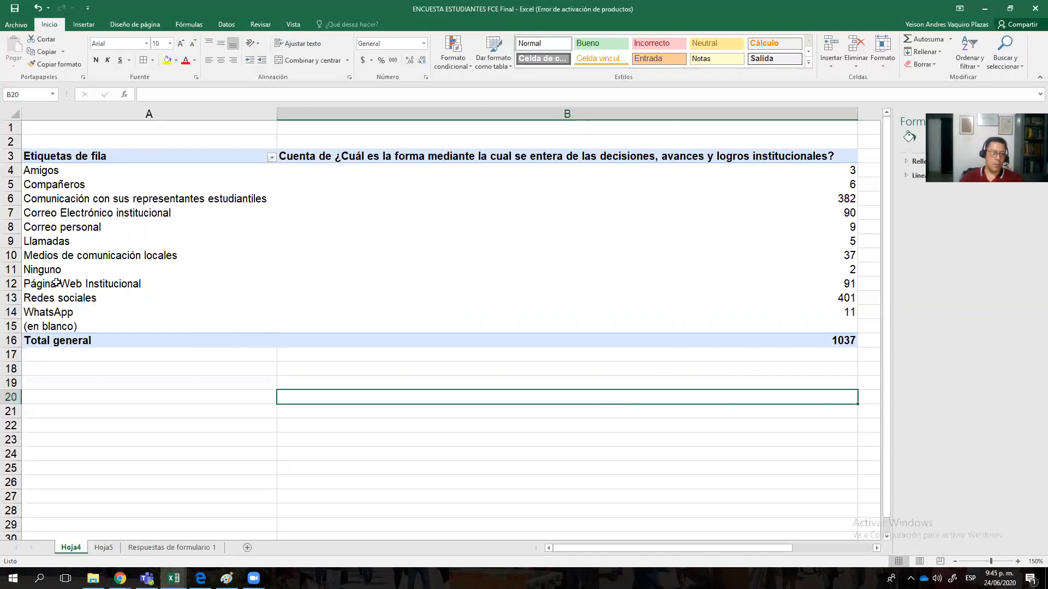
click(62, 216)
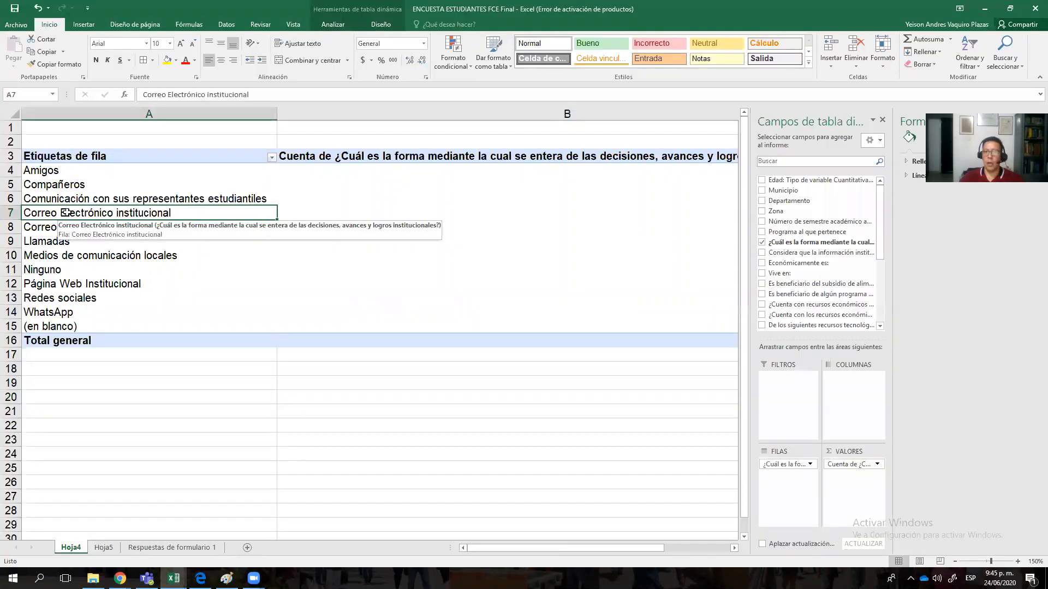
click(230, 432)
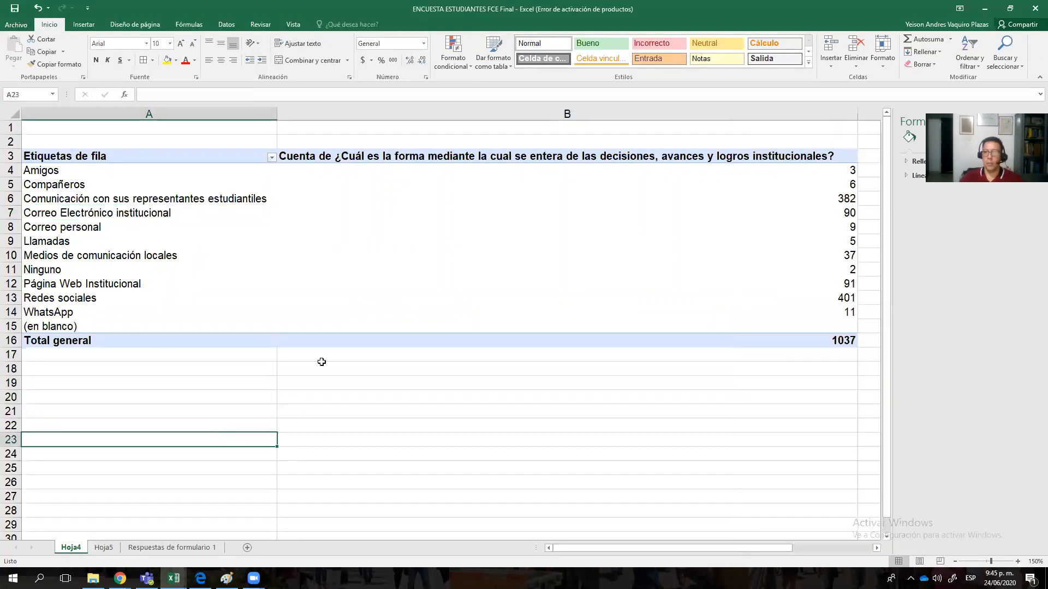
click(849, 213)
click(504, 476)
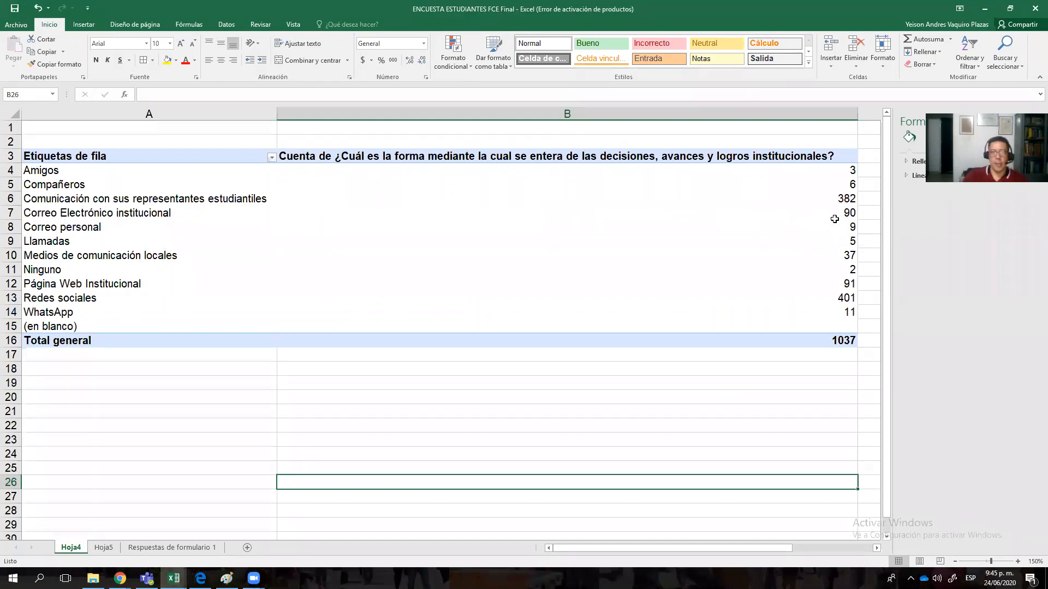
Step: Compare the counts for Redes sociales, Comunicación con sus representantes estudiantiles and Página Web Institucional in the pivot table
click(75, 299)
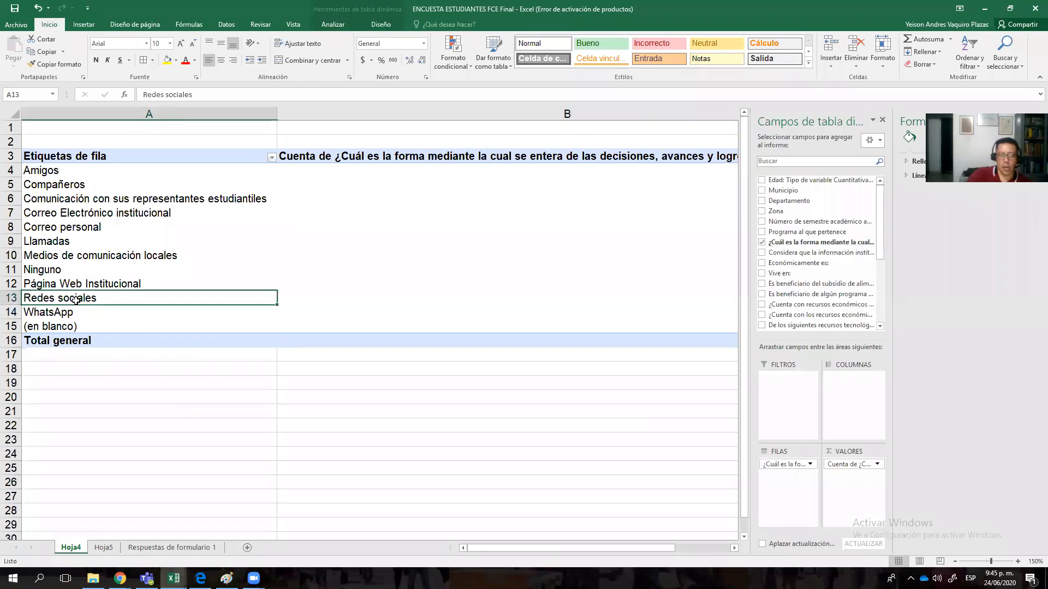
click(206, 399)
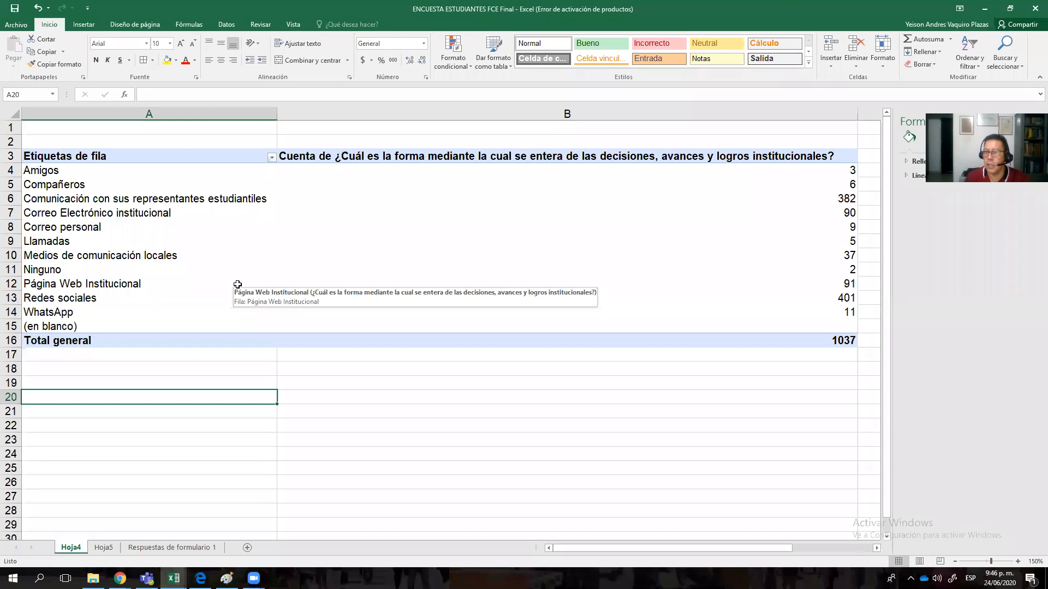
click(213, 198)
click(328, 386)
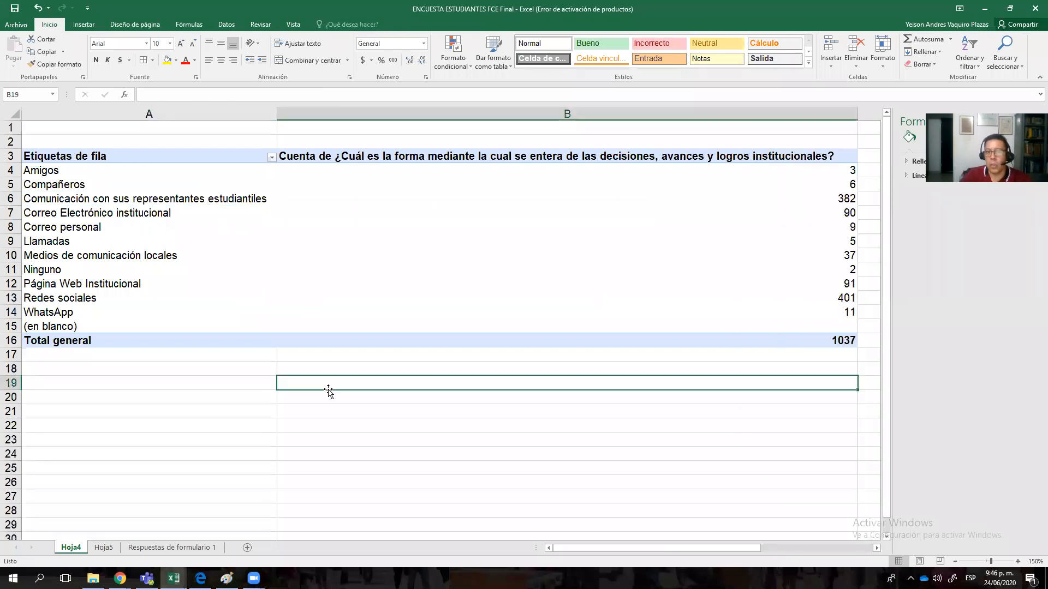
mouse_move(835, 201)
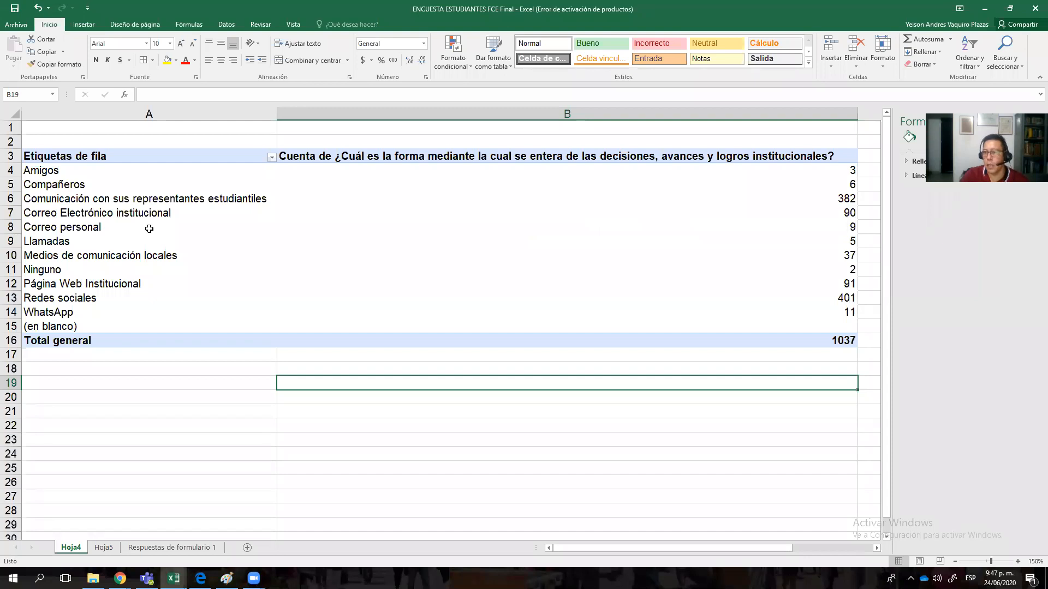
mouse_move(838, 201)
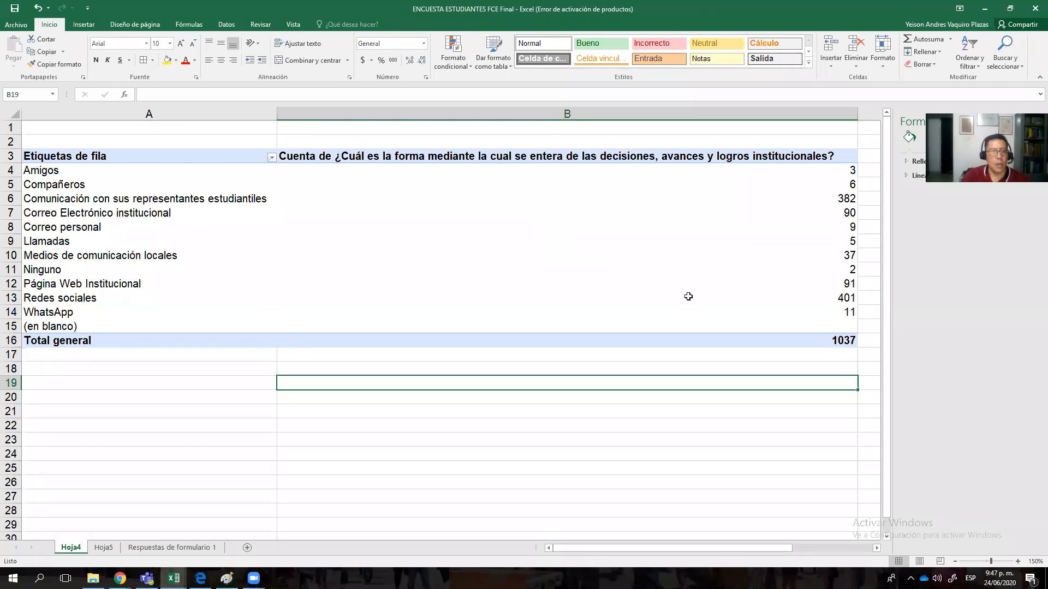
mouse_move(844, 285)
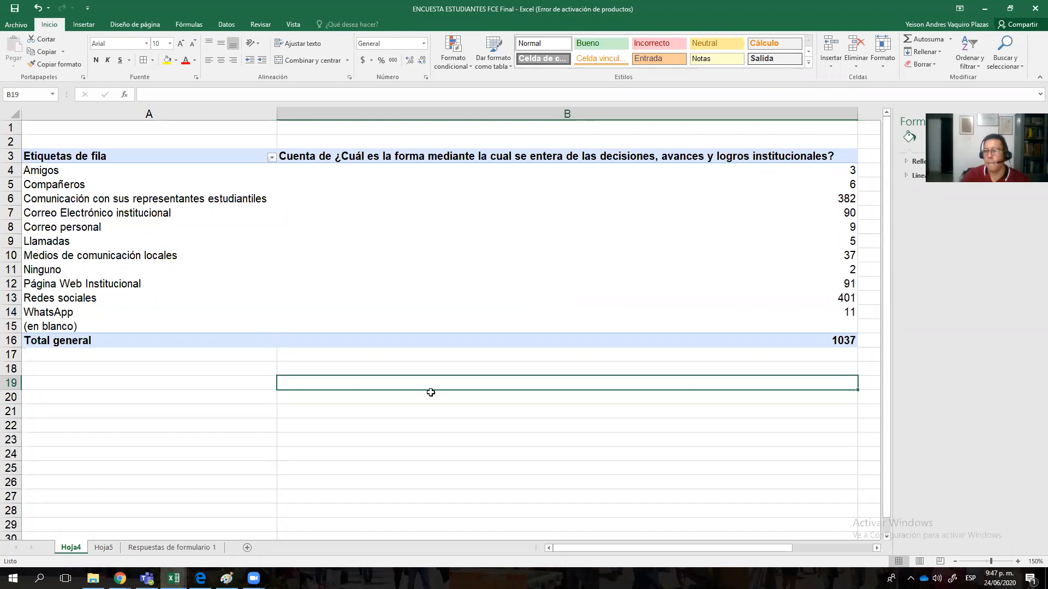
click(699, 446)
click(723, 394)
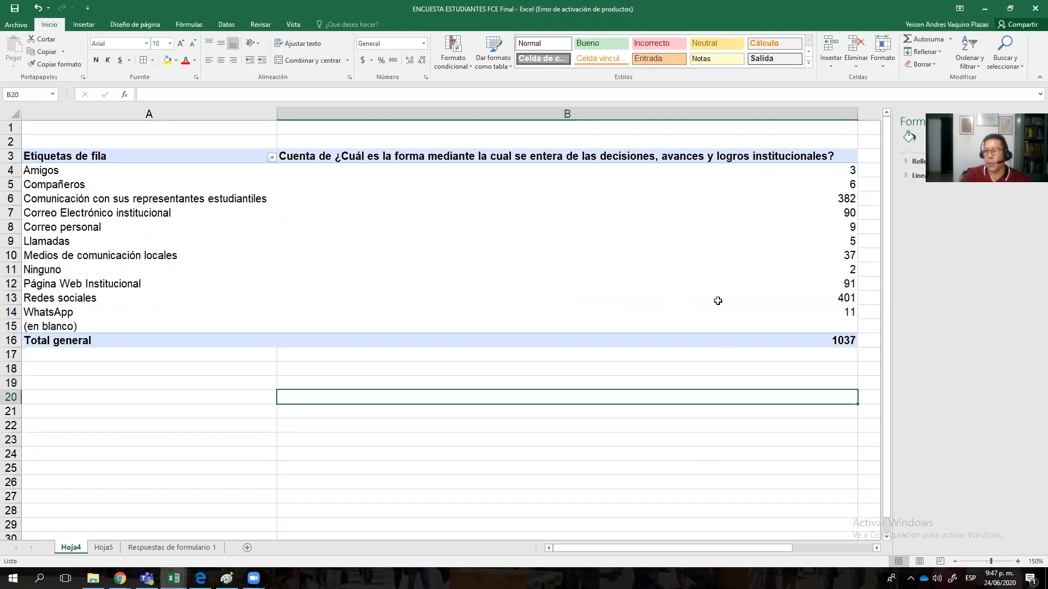
Step: Remove the "¿Cuál es la forma mediante la cual se entera..." question from both the rows and the values of the pivot table
click(715, 296)
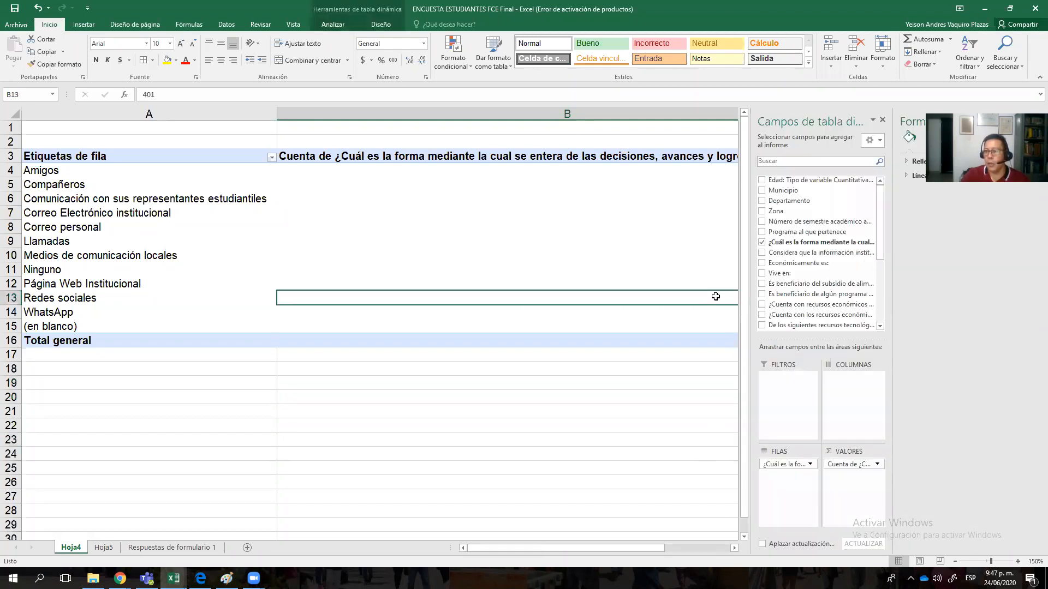
click(807, 465)
click(807, 464)
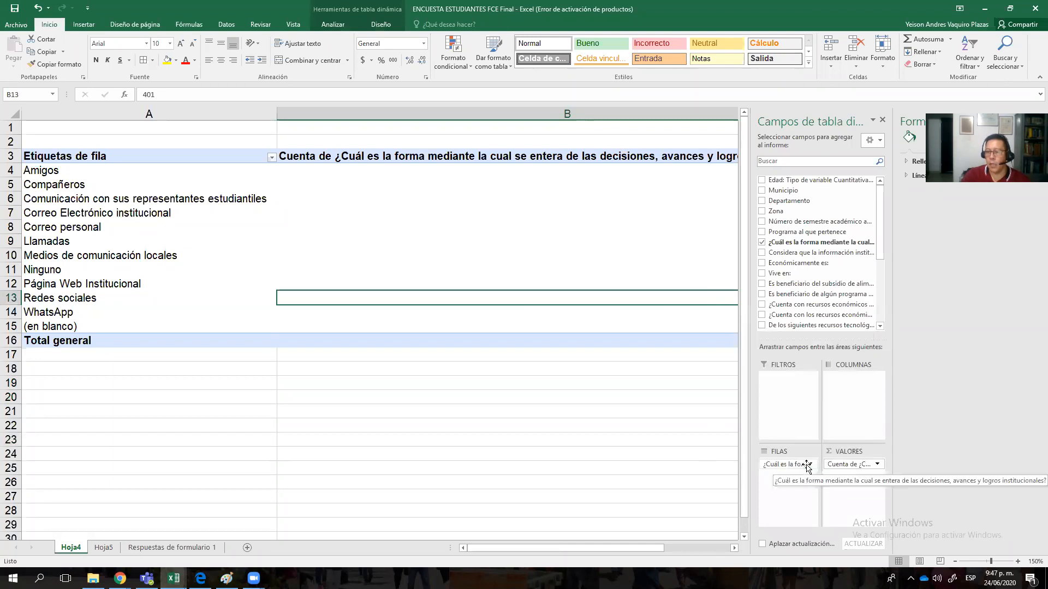
click(807, 465)
click(807, 438)
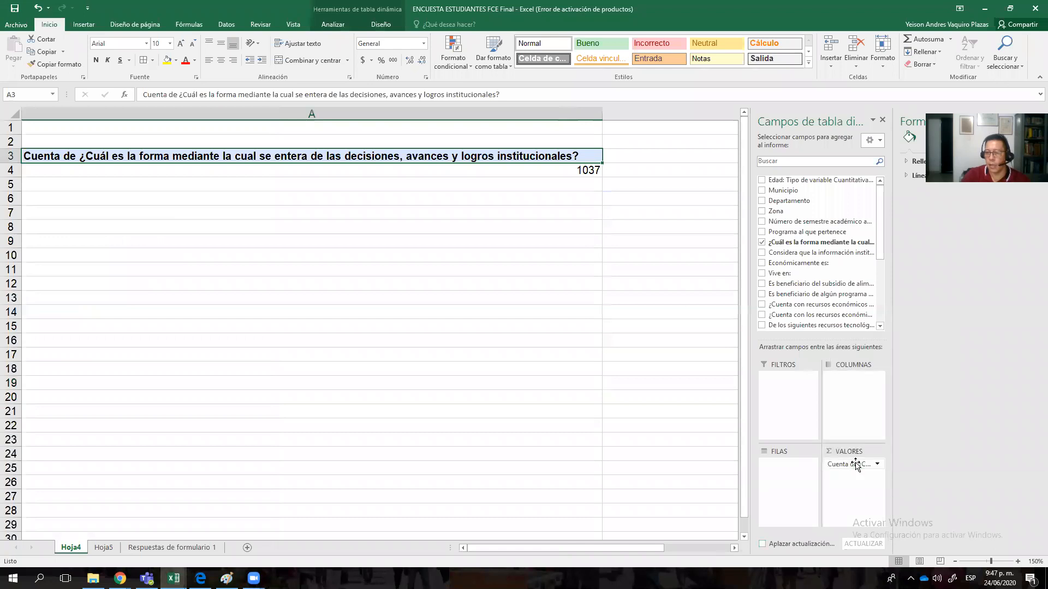
click(856, 465)
click(860, 437)
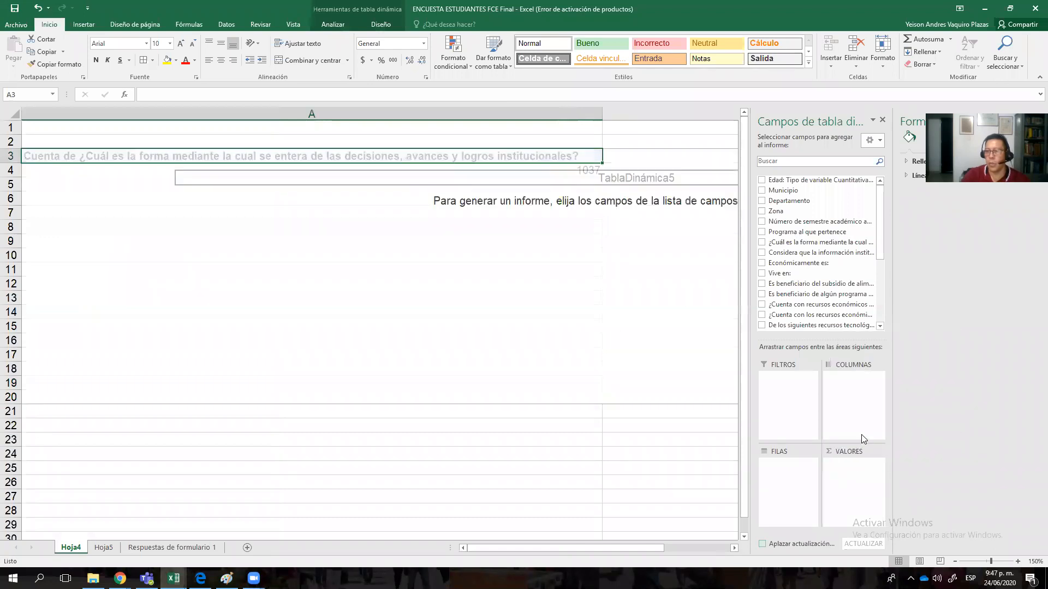
Step: Summarize "Económicamente es:" in the pivot table, using it as row labels and as a count in the values
scroll(882, 245, down, 2)
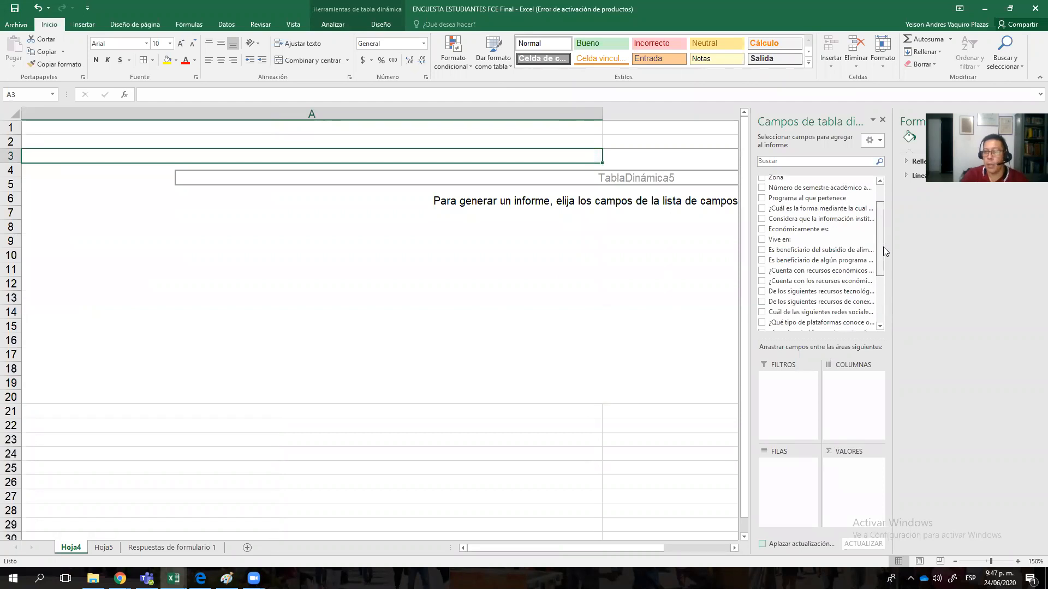
click(775, 229)
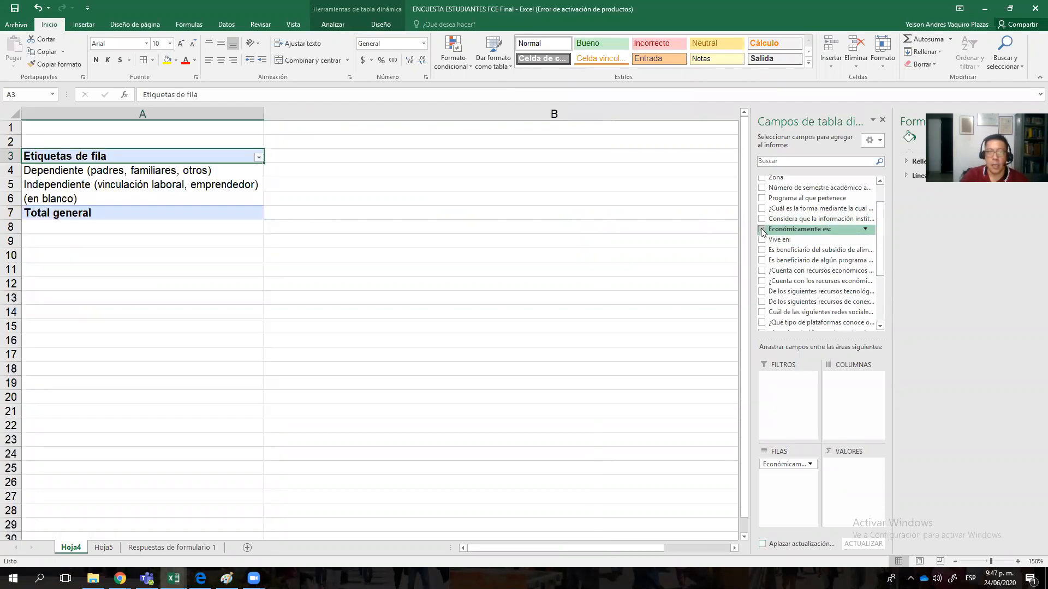
drag(775, 229, 859, 471)
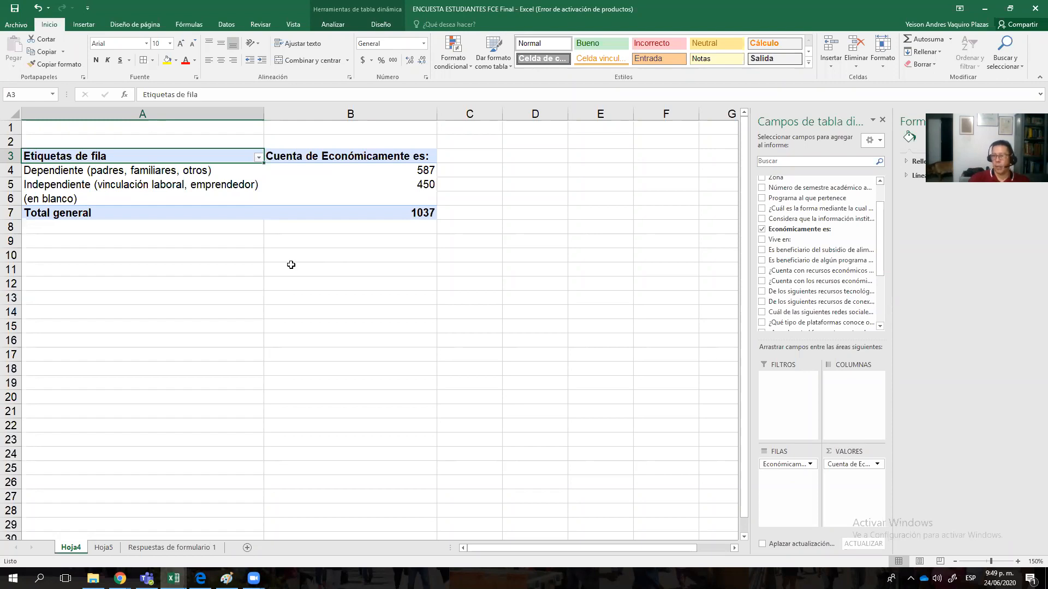
Step: Replace "Económicamente es:" with "Es beneficiario del subsidio de alimentación" as the pivot table's rows and count, and check the No and Si counts
click(763, 229)
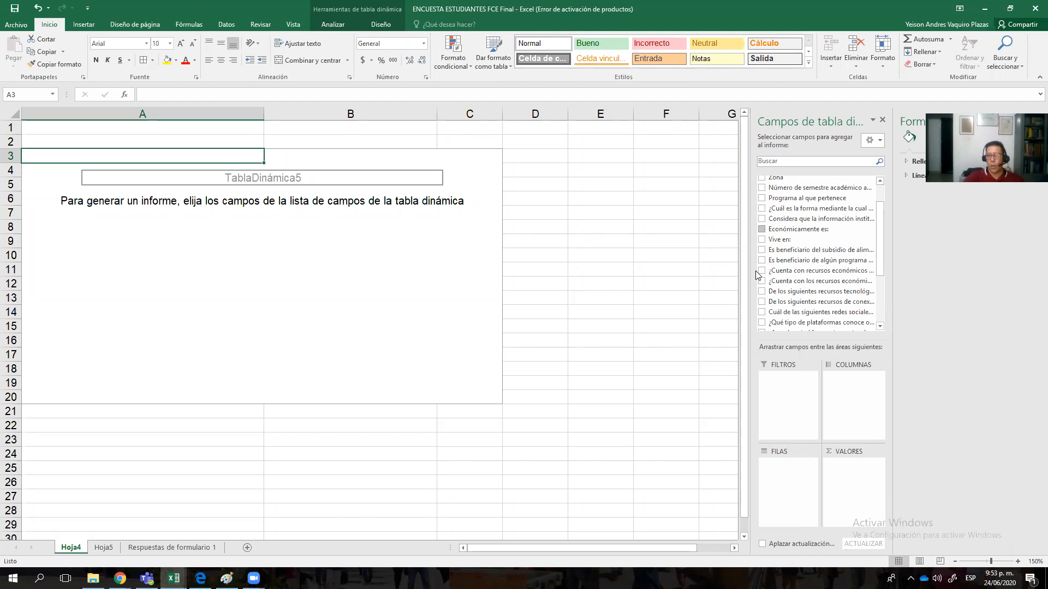
click(762, 251)
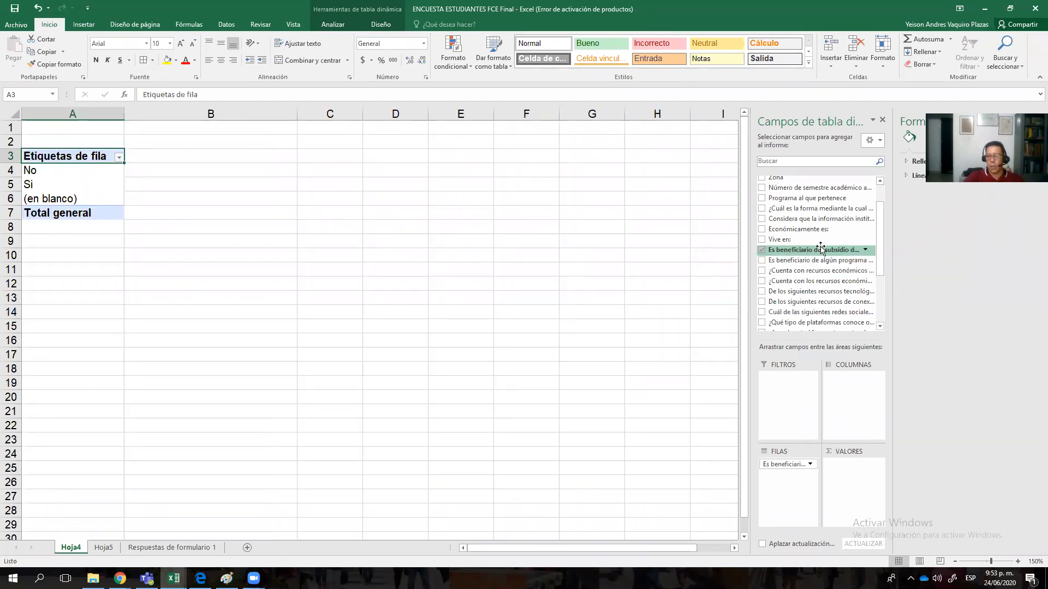
drag(823, 251, 865, 476)
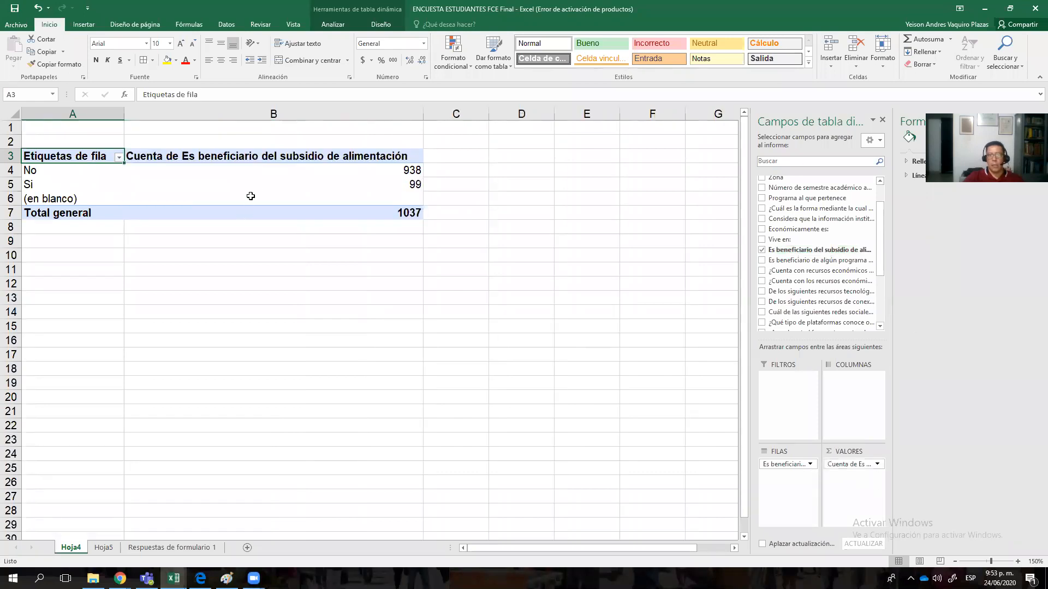
mouse_move(257, 187)
click(417, 168)
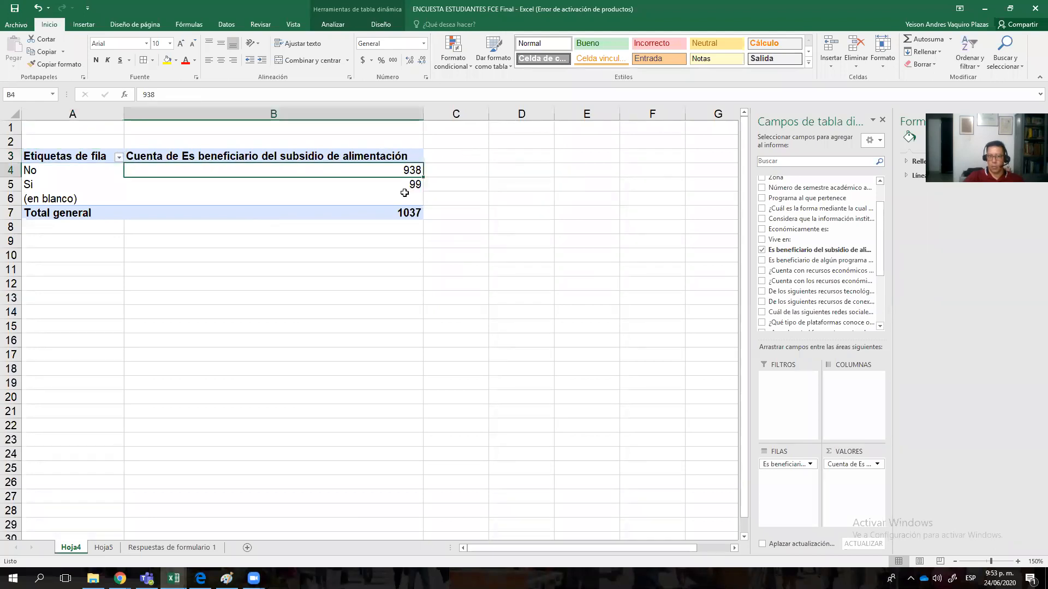
click(405, 185)
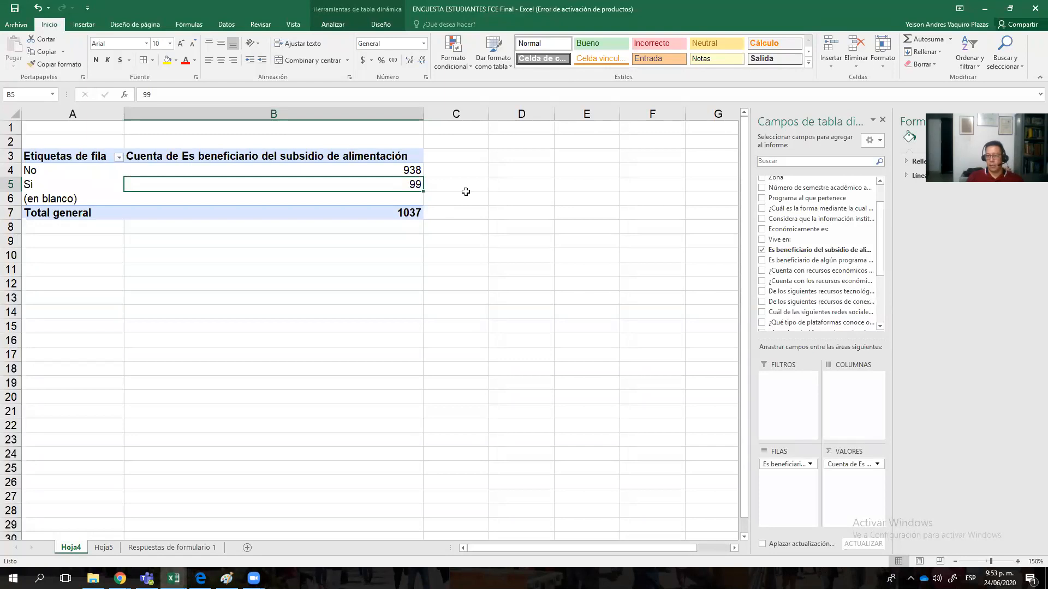
Step: Replace the food subsidy field with "Es beneficiario de algún programa gubernamental" as the pivot table's rows and count
click(761, 250)
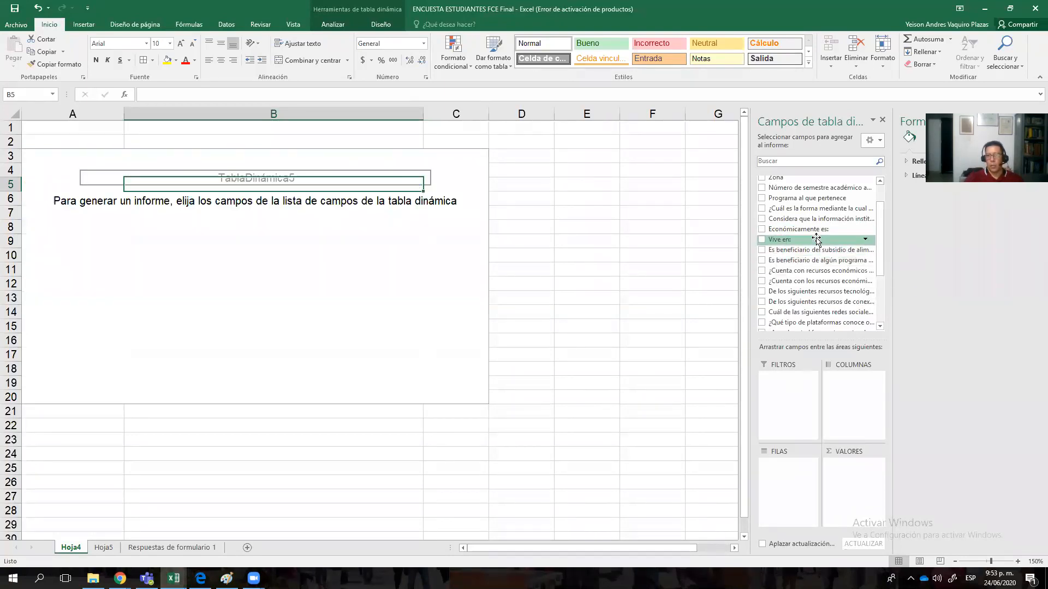
click(762, 260)
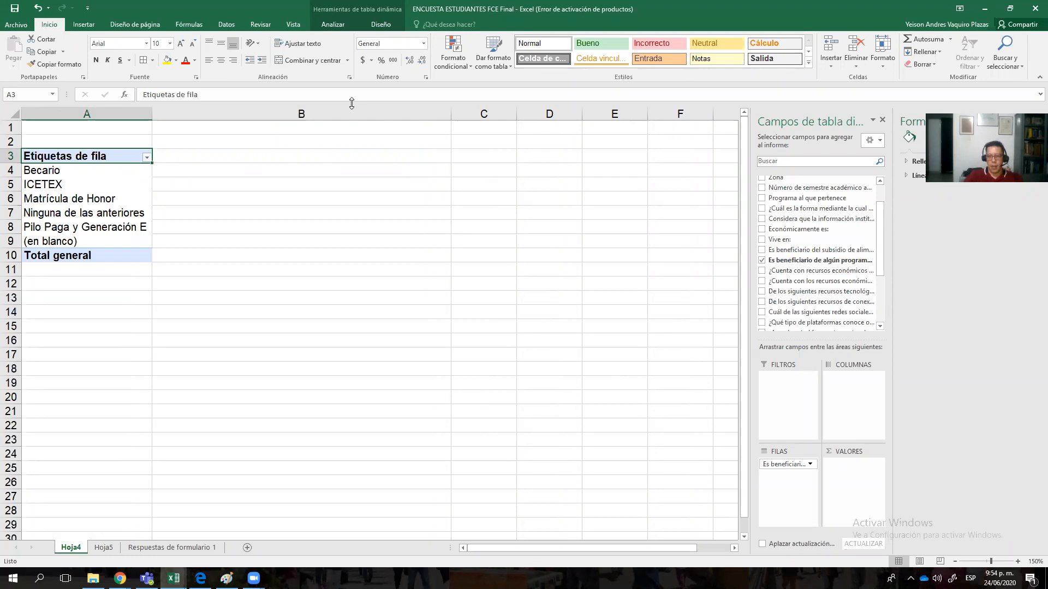
drag(824, 260, 872, 479)
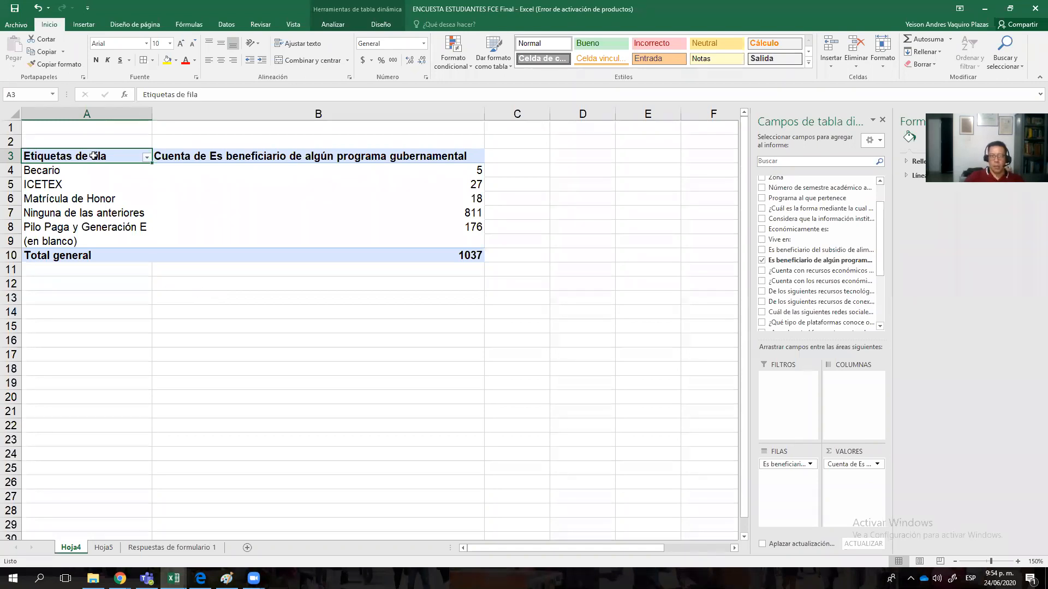
Step: Examine the pivot table's counts for ICETEX and Matrícula de Honor
click(62, 183)
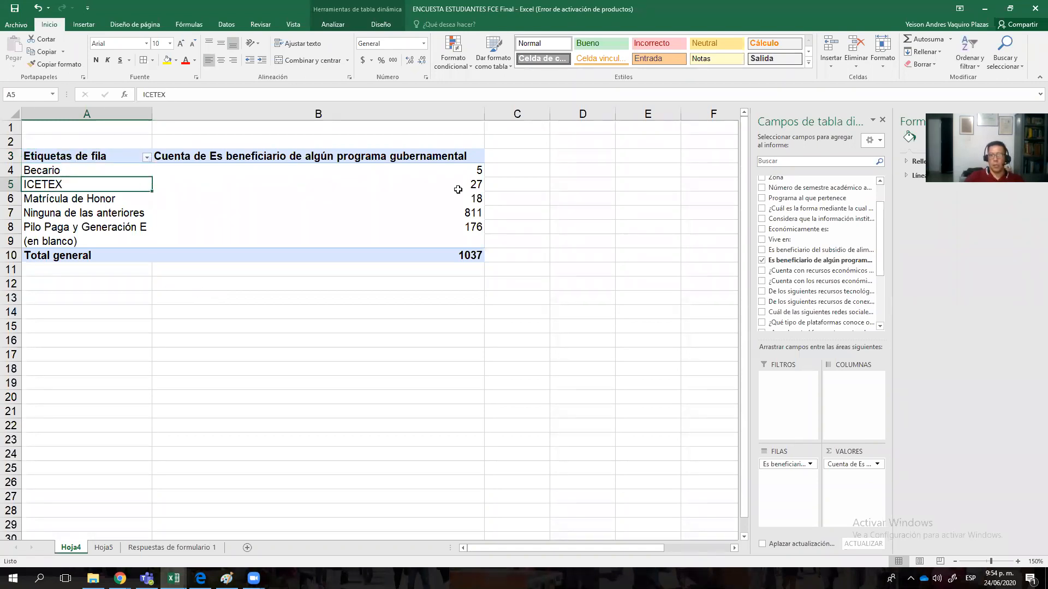
click(458, 188)
click(129, 183)
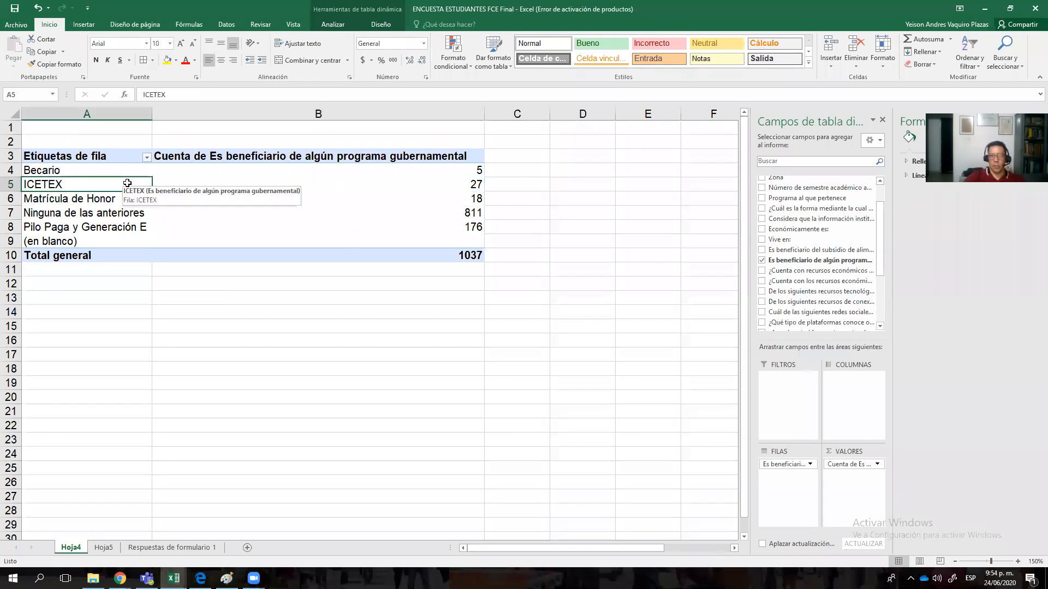
click(472, 187)
click(461, 201)
click(94, 200)
click(435, 199)
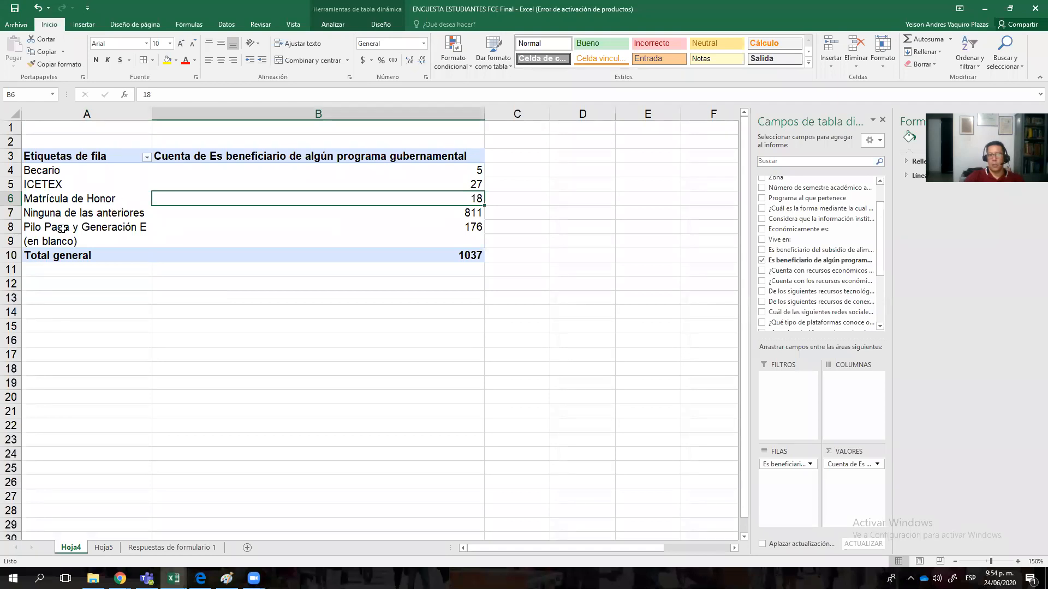
Step: Compare the counts for Pilo Paga y Generación E and Ninguna de las anteriores, and review all programs from Becario to Pilo Paga
click(419, 220)
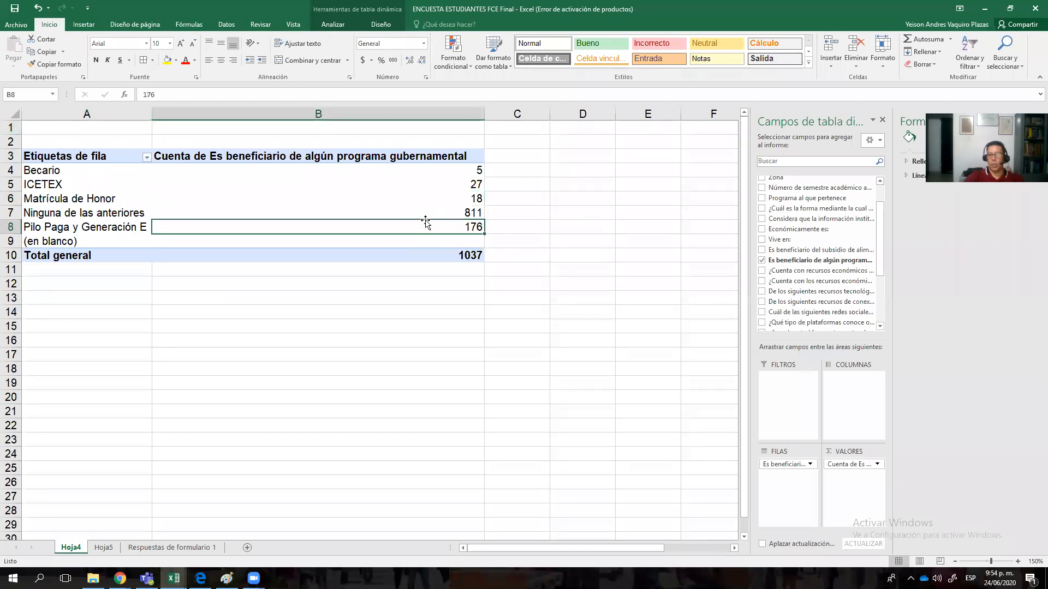
click(456, 212)
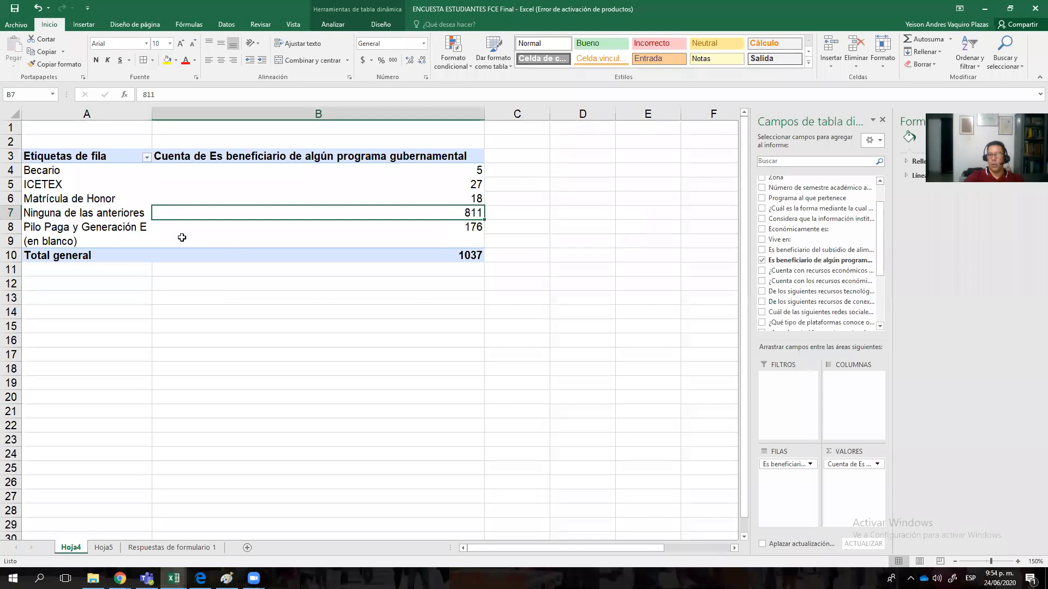
click(195, 233)
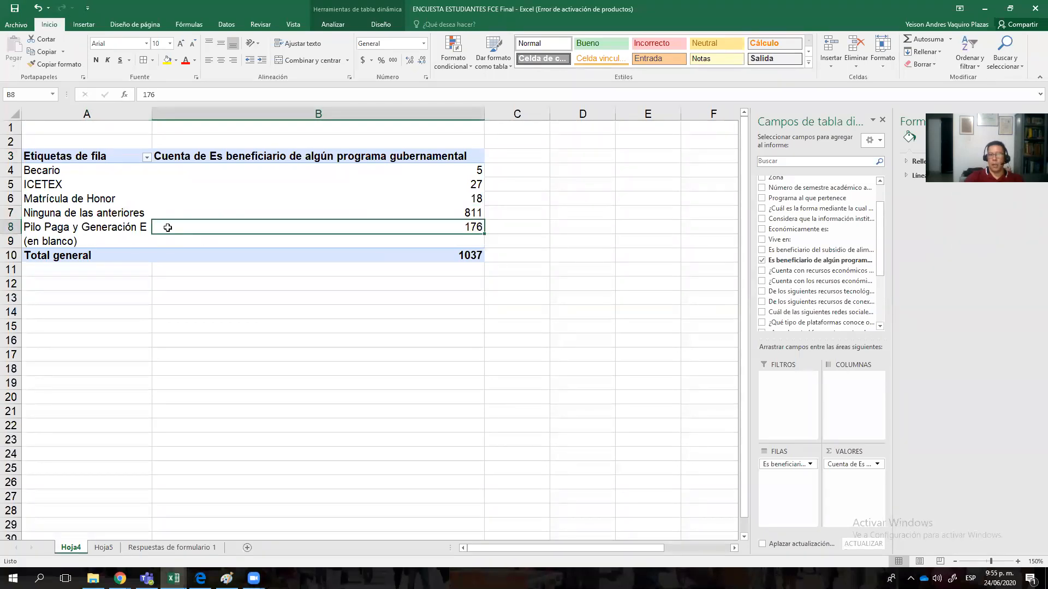
mouse_move(168, 227)
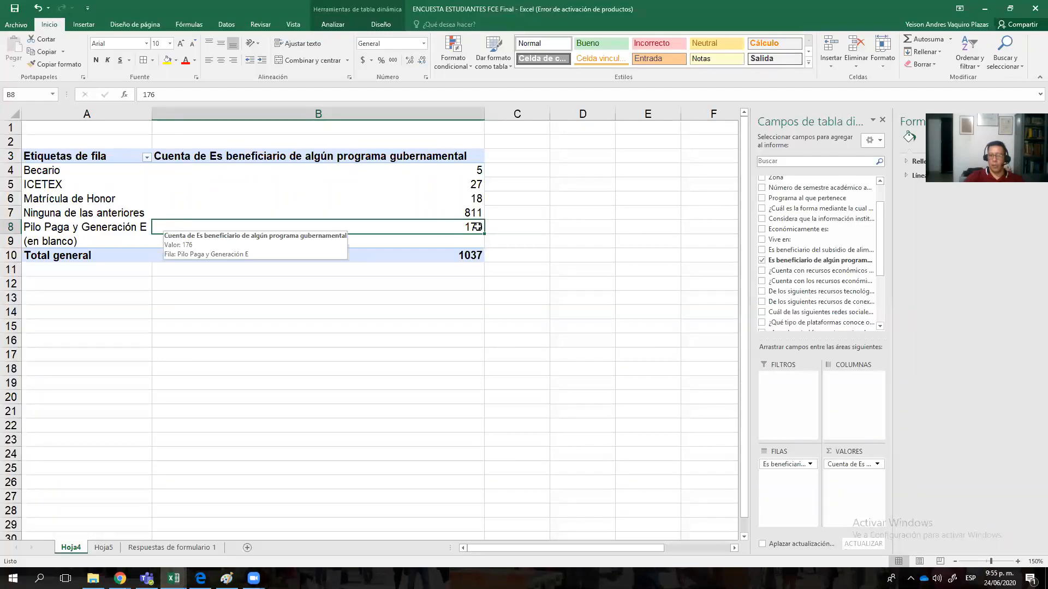
click(216, 212)
mouse_move(273, 215)
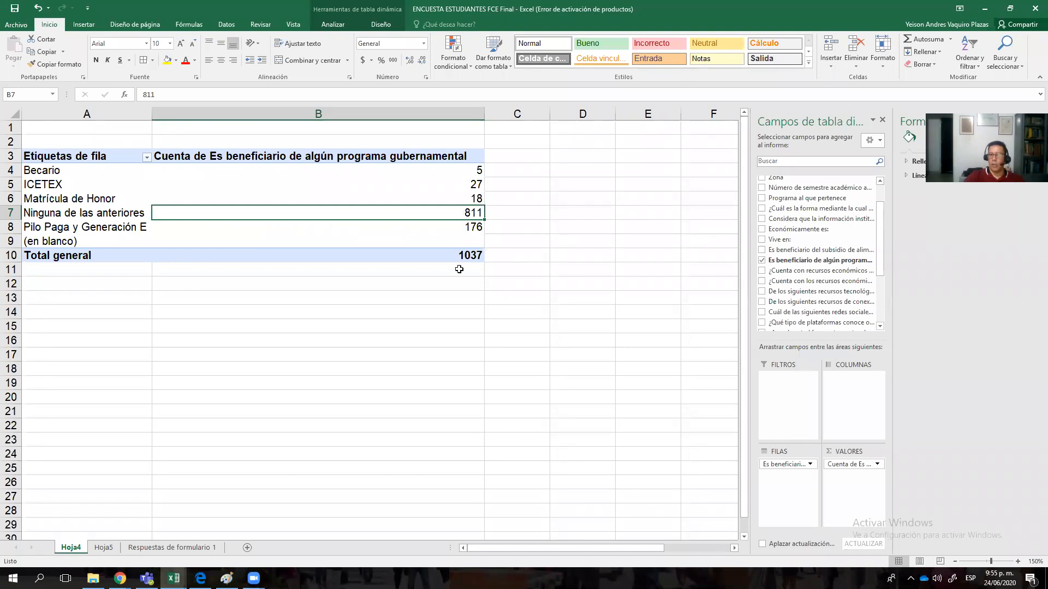
mouse_move(440, 212)
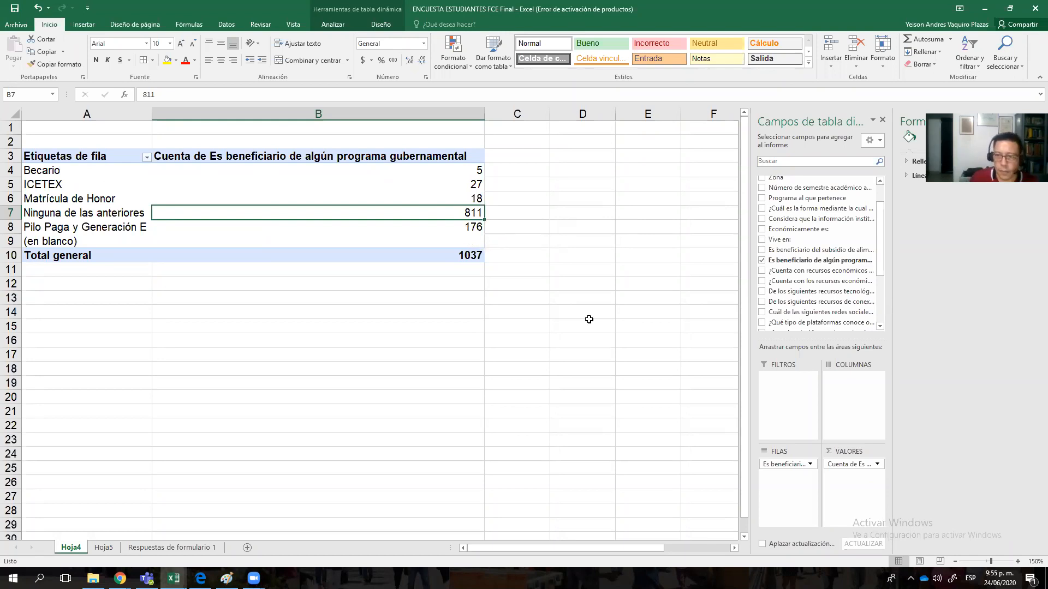
click(301, 173)
drag(136, 175, 381, 221)
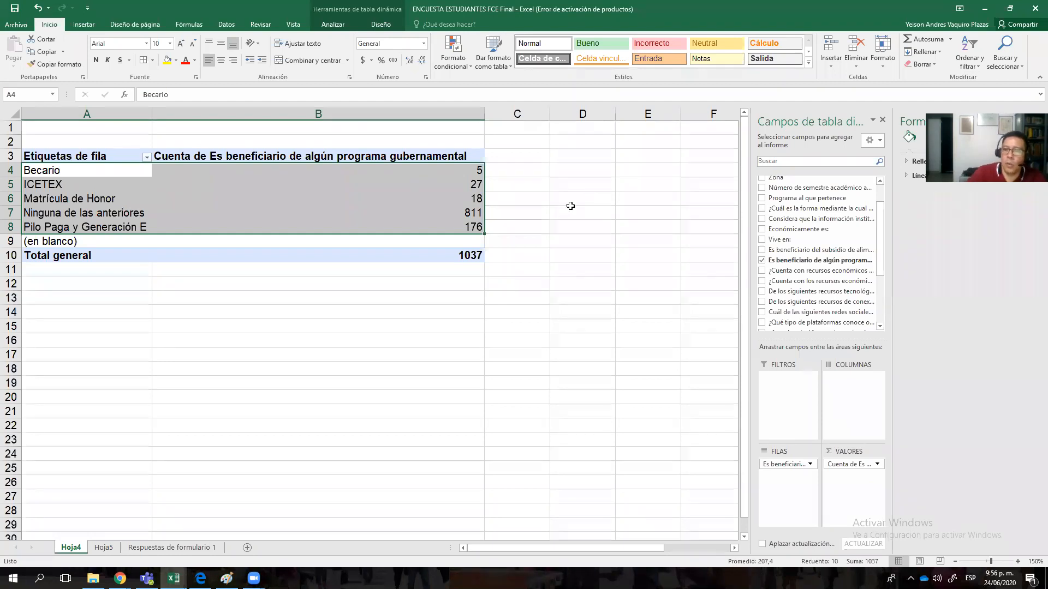
Step: Remove "Es beneficiario de algún programa gubernamental" from the pivot table and look through the remaining fields
click(762, 260)
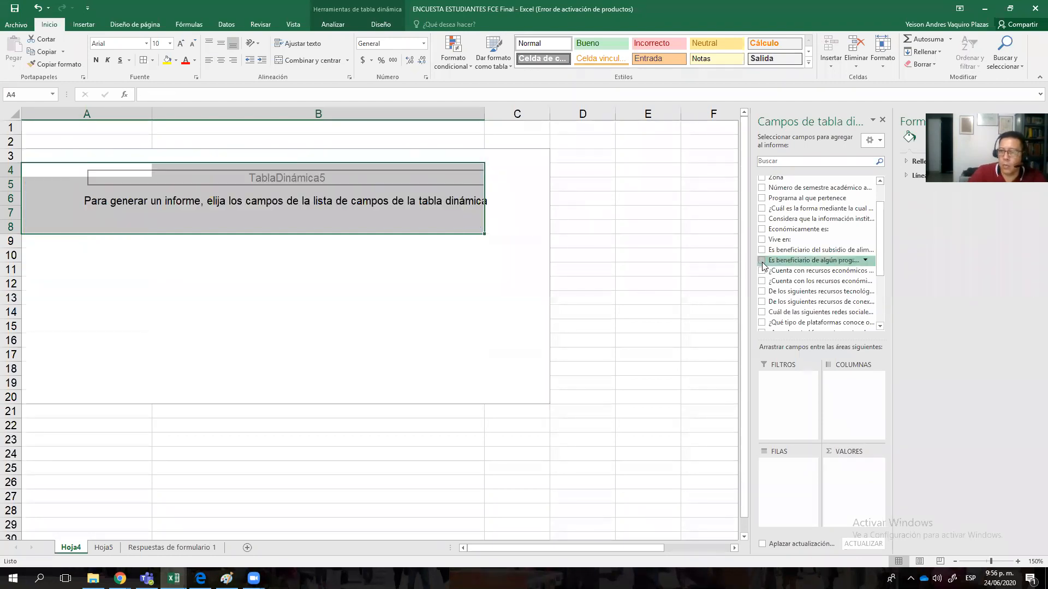
scroll(844, 249, down, 5)
scroll(844, 250, up, 5)
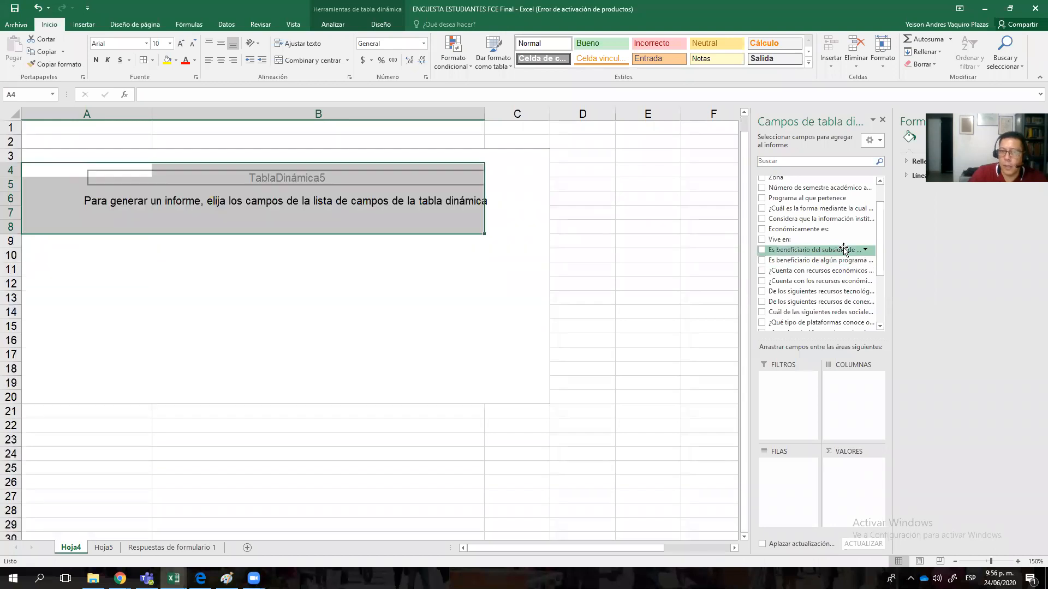
Step: On the Respuestas de formulario 1 sheet, color the "Vive en:" column header text red
click(180, 548)
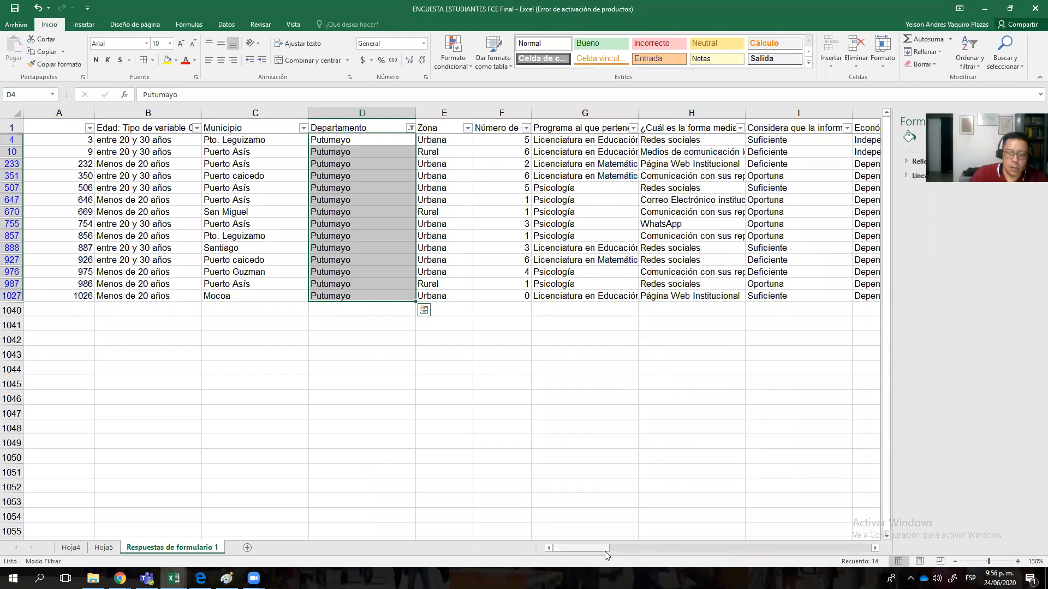
click(138, 129)
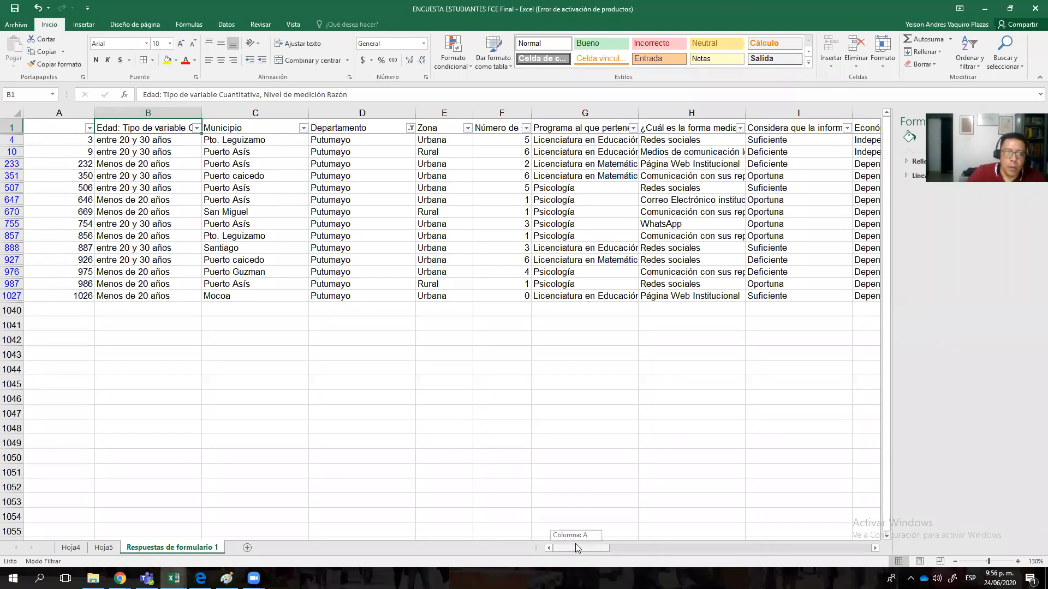
drag(597, 548, 637, 547)
drag(575, 552, 672, 538)
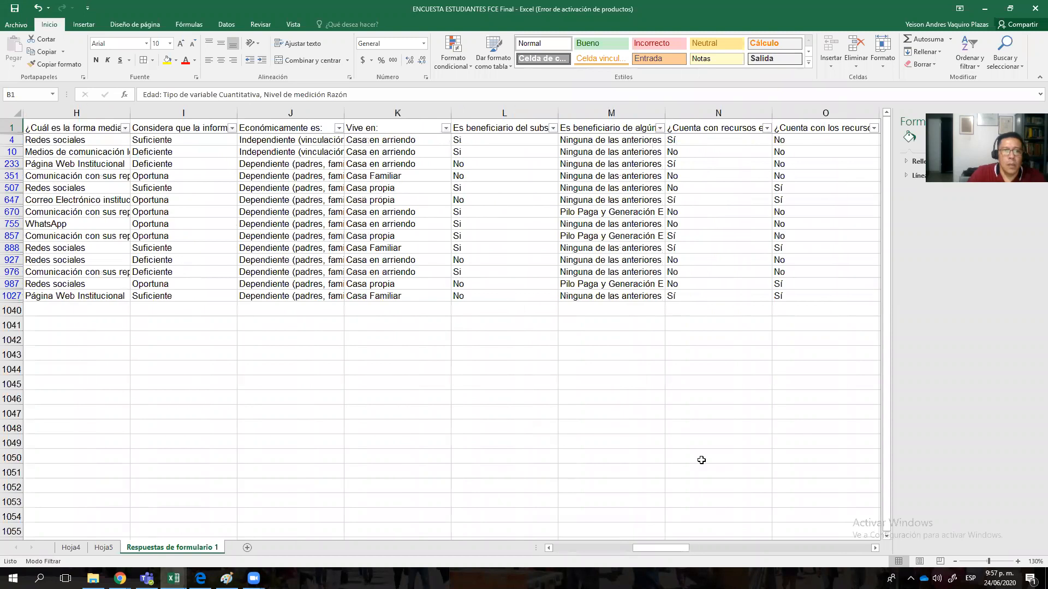
click(420, 365)
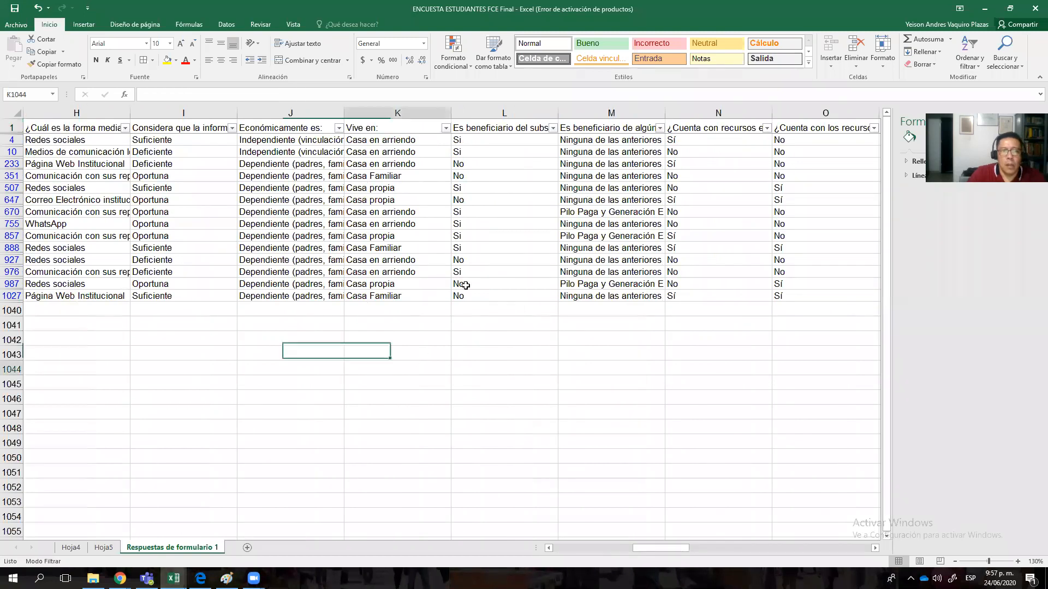
click(408, 127)
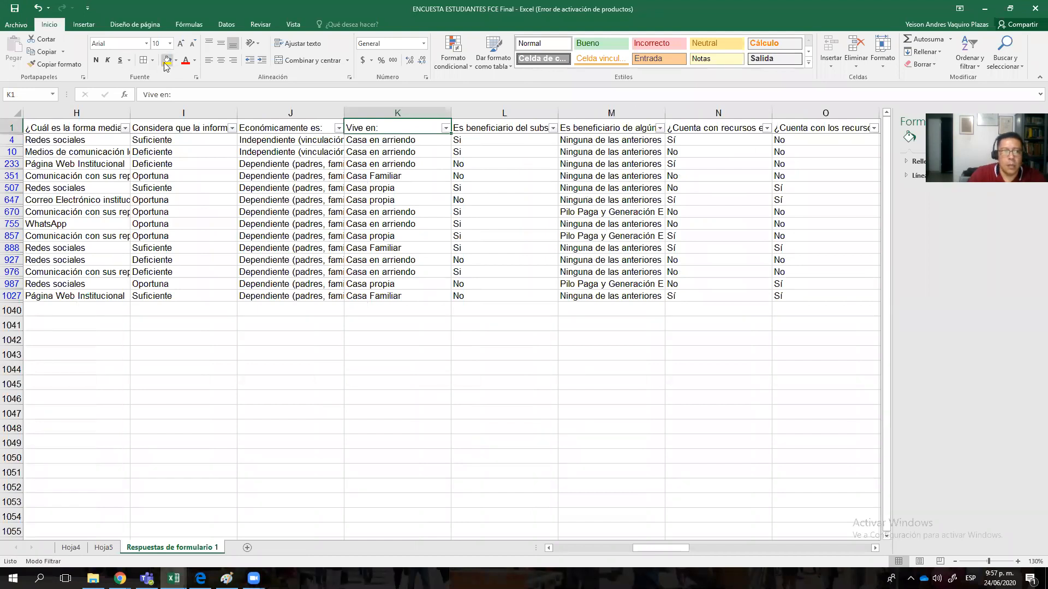
click(185, 61)
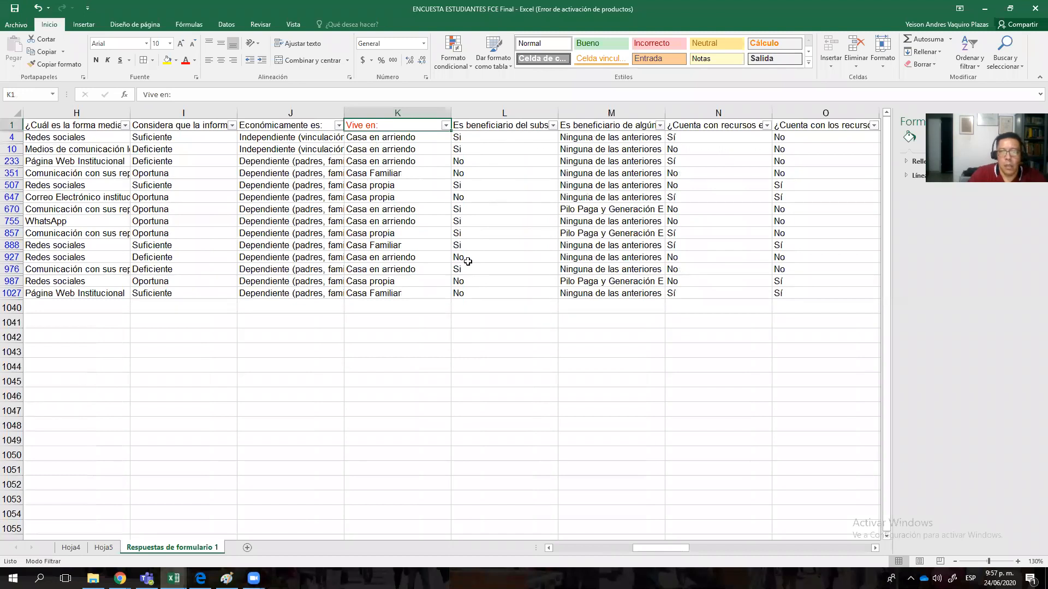
Step: Color the header text of "¿Cuenta con recursos económicos suficientes para su manutención durante el periodo de aislamiento social?" red
drag(659, 547, 688, 548)
click(400, 126)
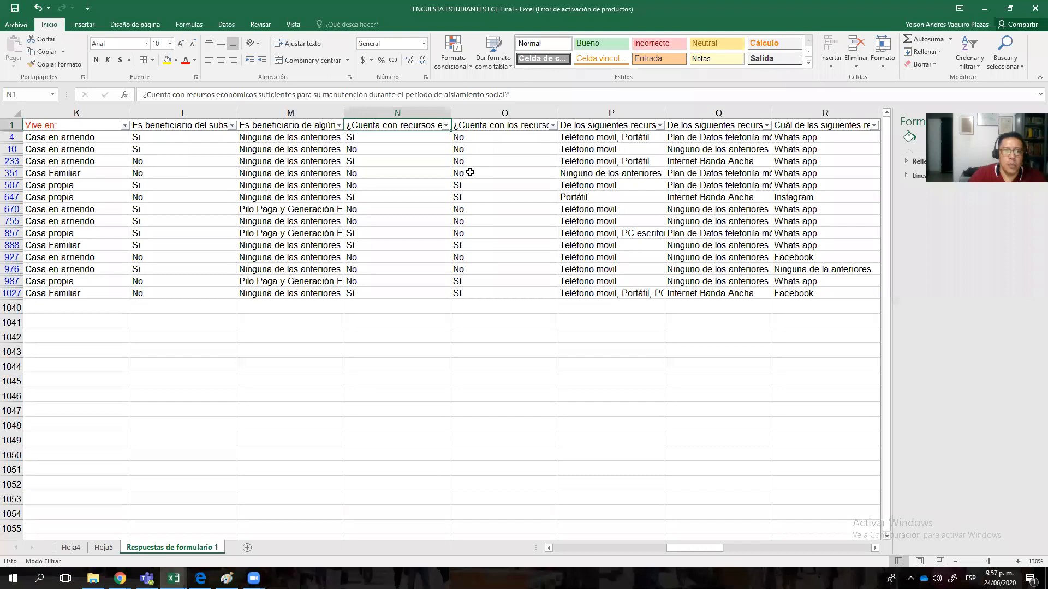
click(185, 59)
Step: Color the header text of "¿Qué tipo de plataformas conoce o ha utilizado?" red
drag(671, 546, 729, 544)
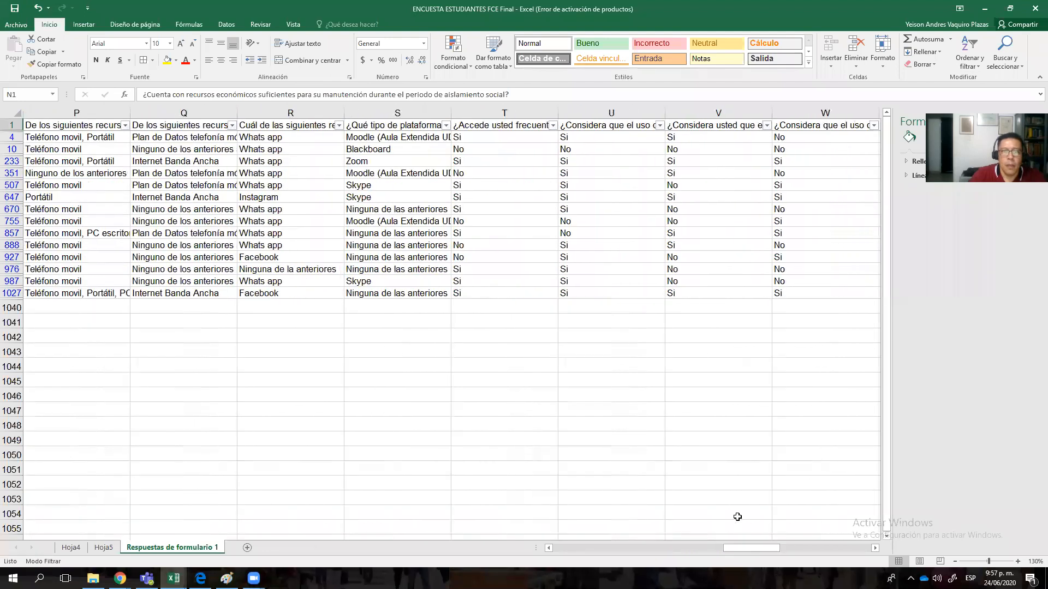
click(415, 126)
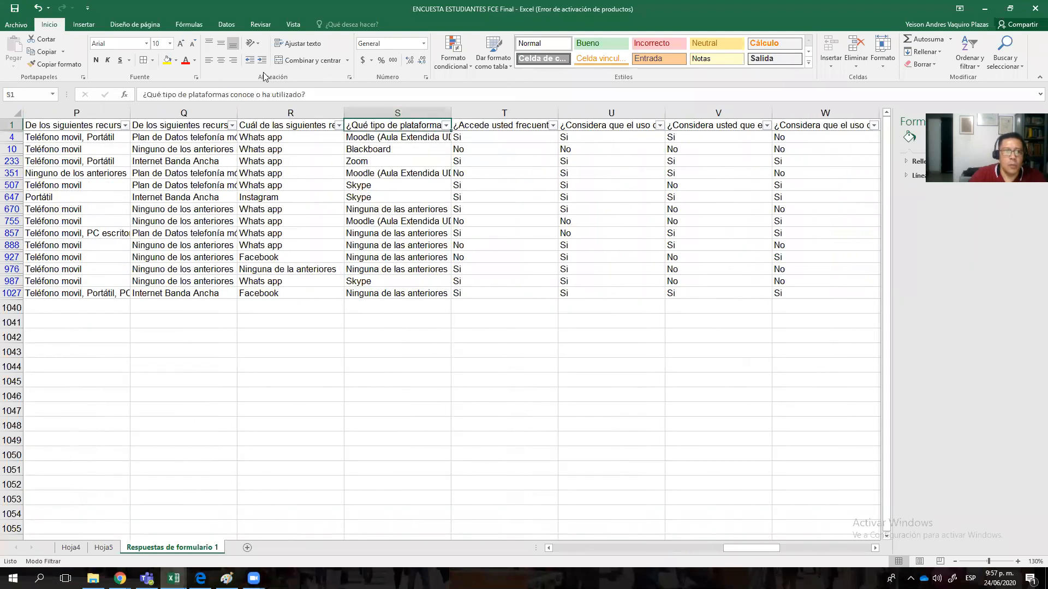
click(184, 63)
Step: Color the header text of "¿Cree que el uso de las Tic le permitiría realizar actividades..." in column X red
drag(735, 549, 778, 547)
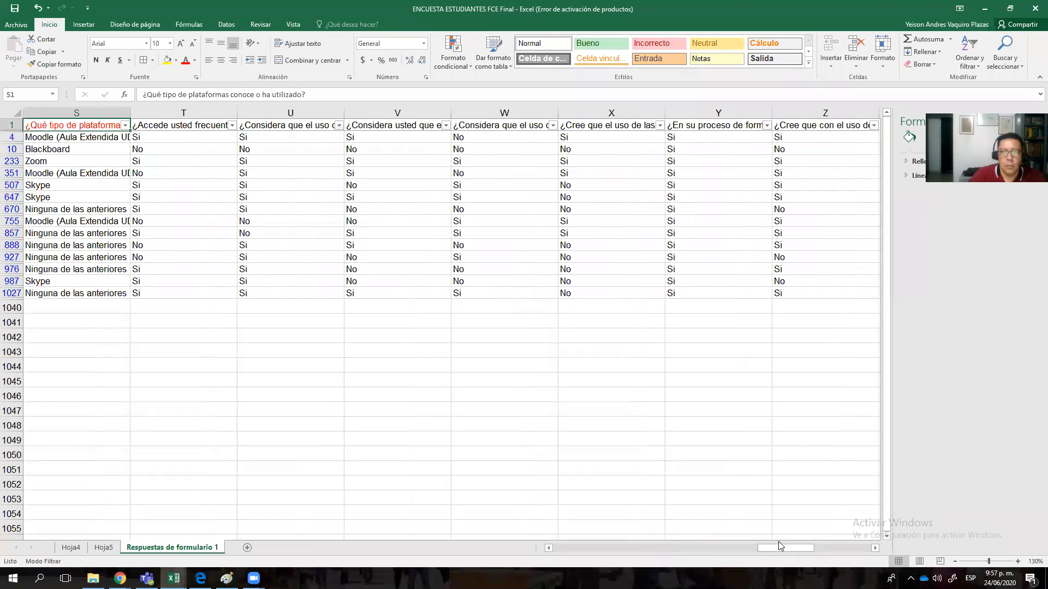
click(606, 126)
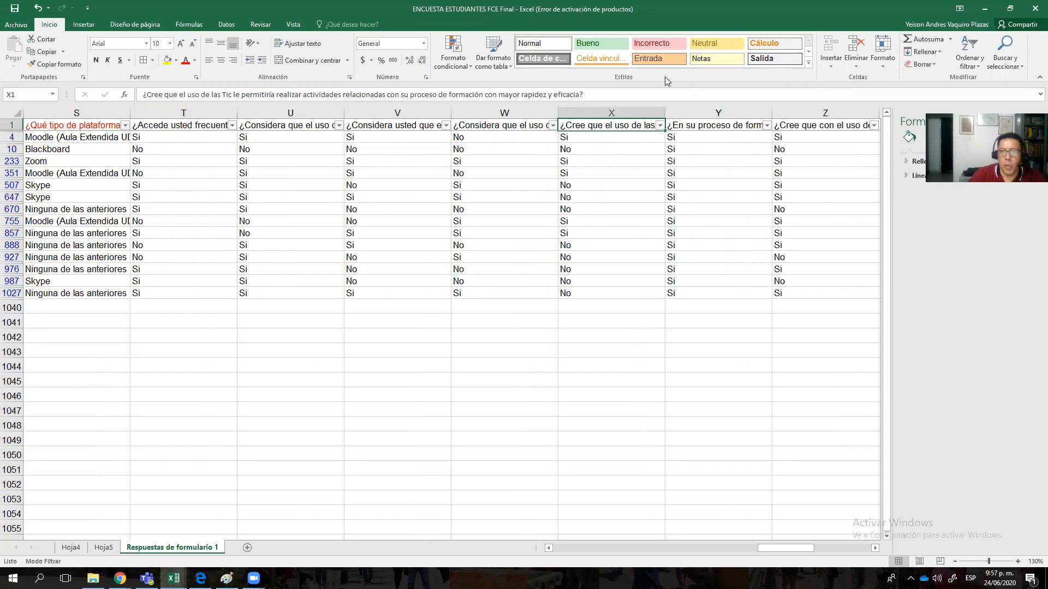
click(186, 60)
drag(786, 551, 862, 548)
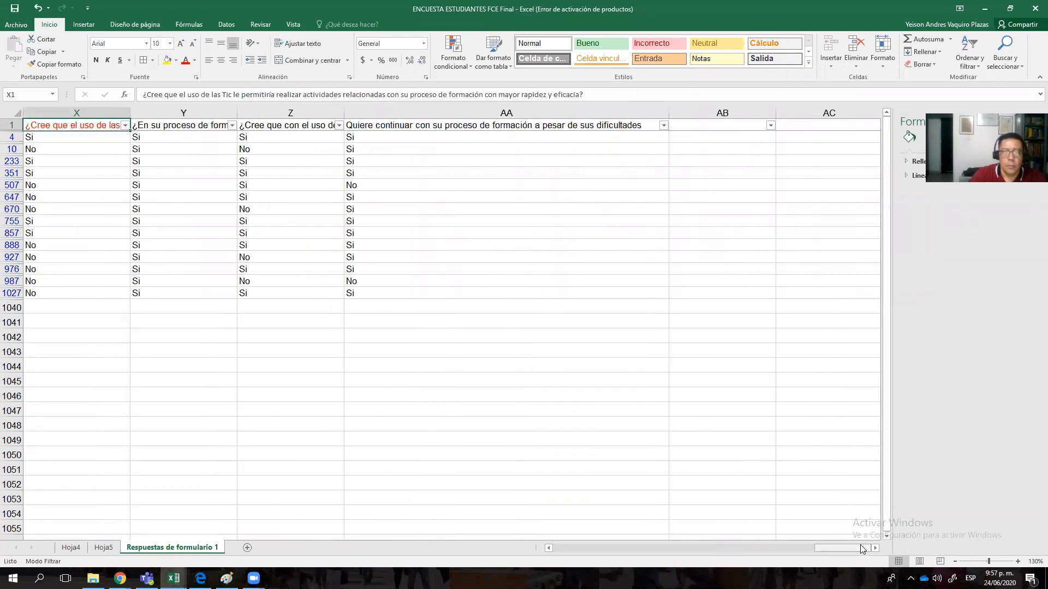
Step: Color the header text of "Quiere continuar con su proceso de formación a pesar de sus dificultades" in column AA red
click(407, 126)
click(186, 60)
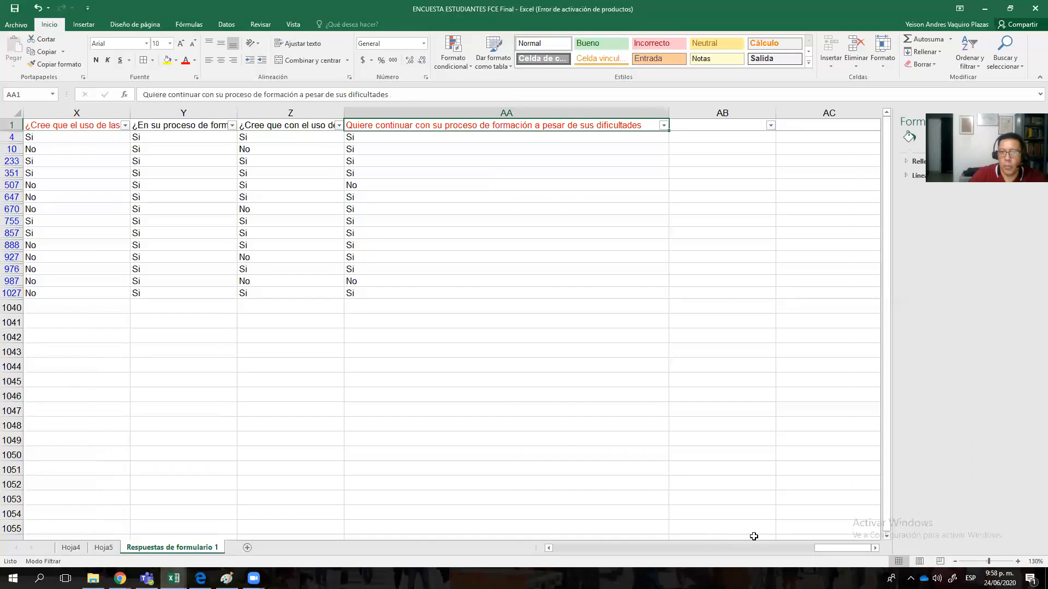
drag(813, 547, 503, 568)
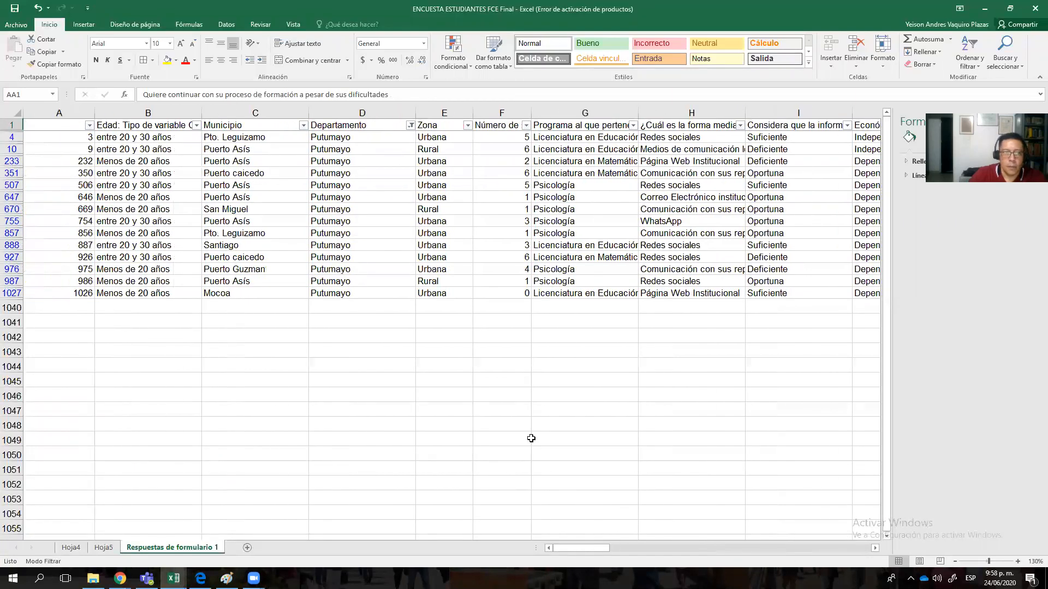
Step: Review the survey questions marked in red across the header row of the responses sheet
drag(583, 551, 662, 550)
click(398, 125)
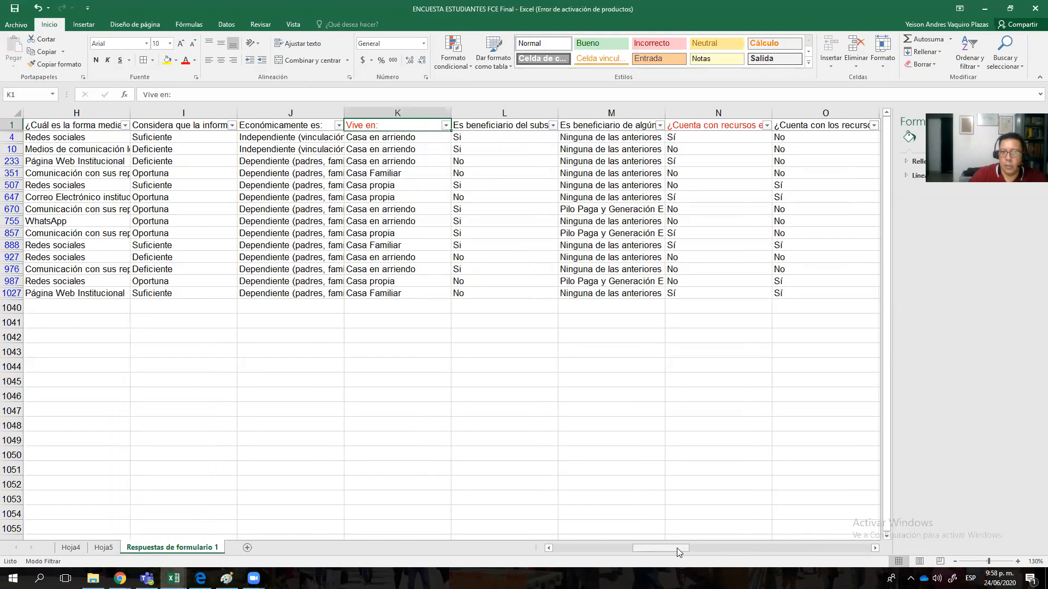
drag(677, 550, 785, 544)
click(521, 131)
click(529, 130)
click(503, 132)
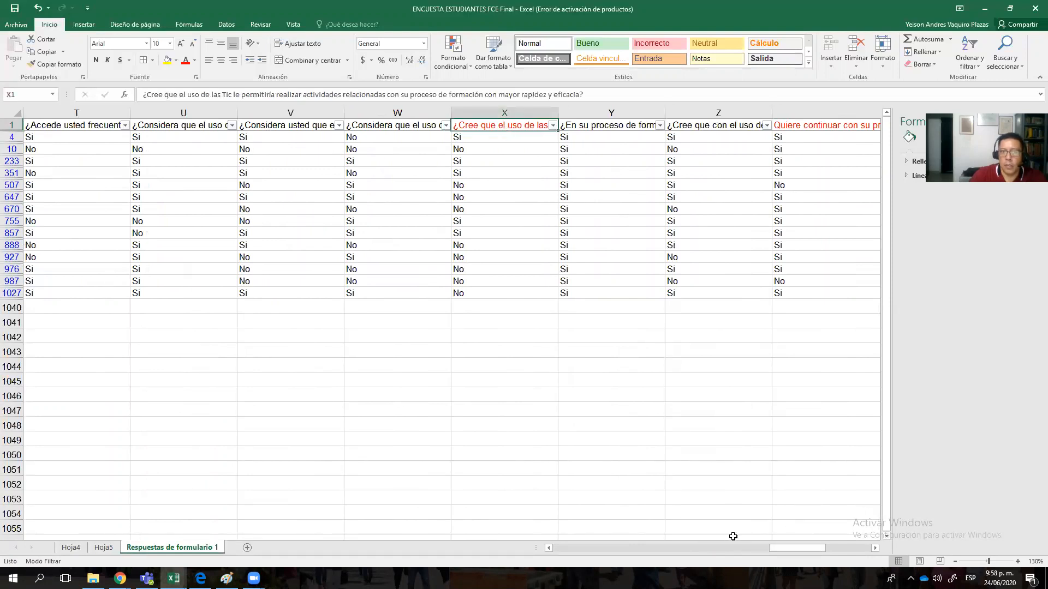
drag(770, 548, 806, 546)
click(587, 126)
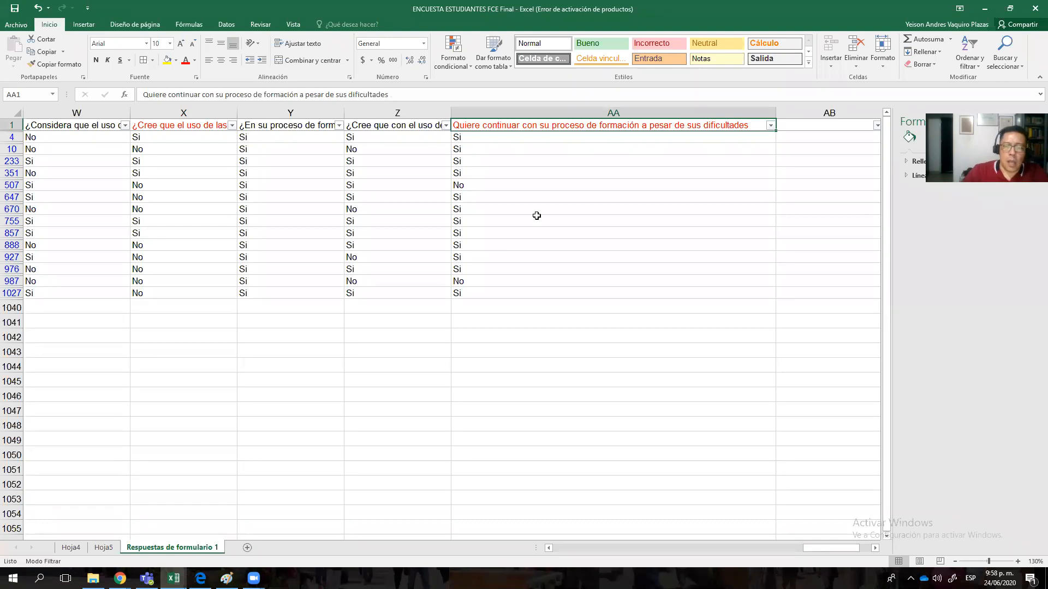
drag(805, 544, 554, 548)
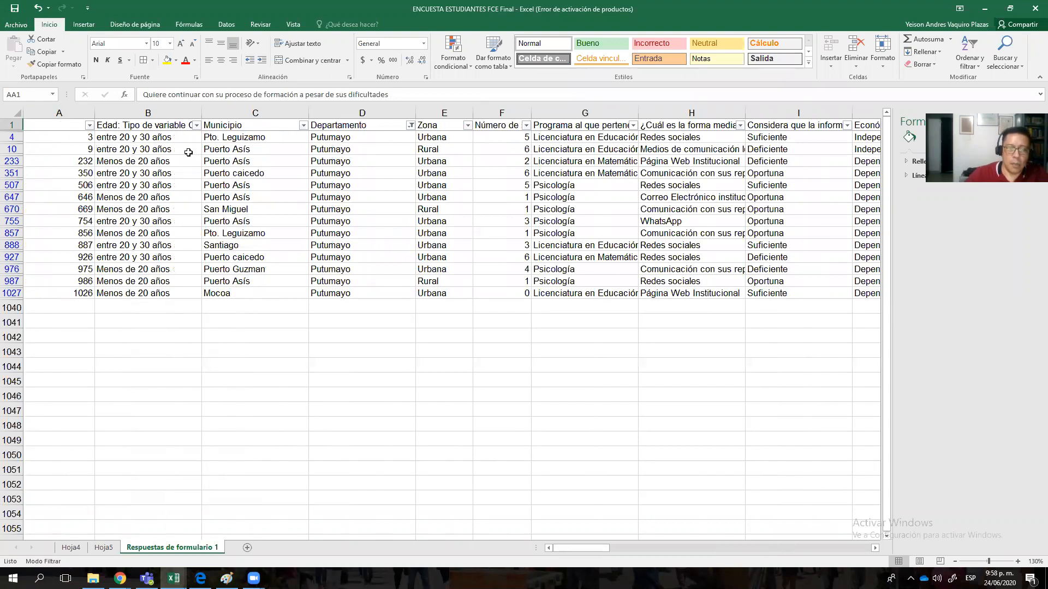
drag(565, 550, 634, 549)
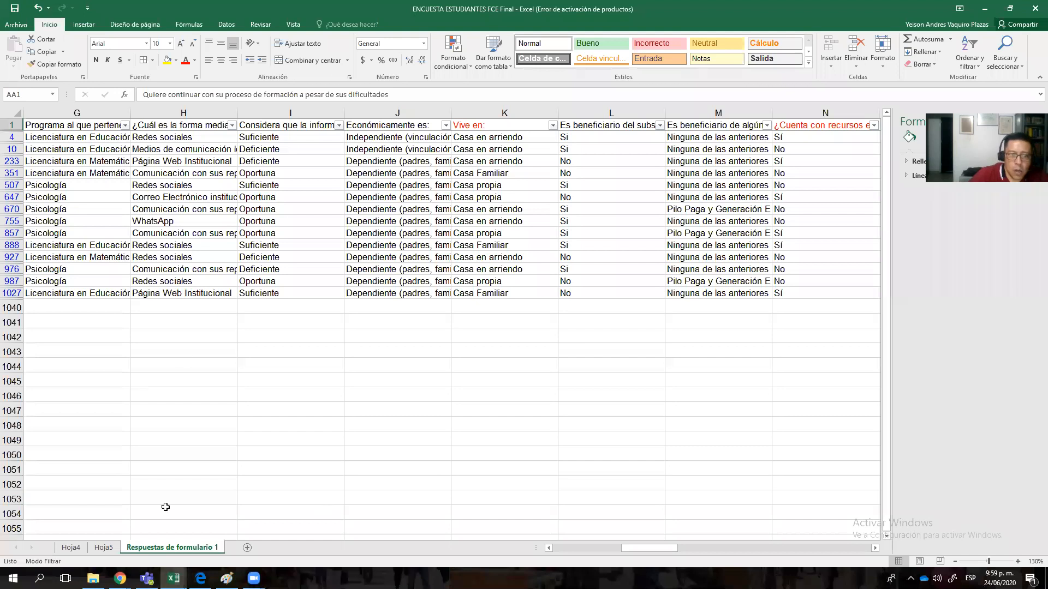
Step: Switch to the Aula Extendida course in Chrome and open "Espacio para la presentación de los trabajos" in the Distribuciones de frecuencia forum
mouse_move(146, 578)
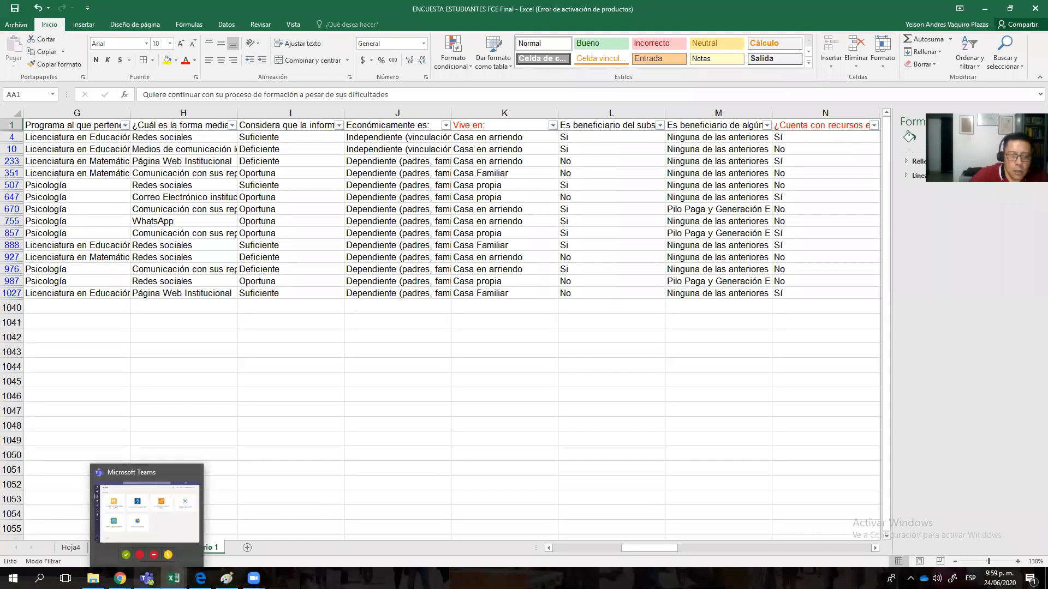
click(112, 537)
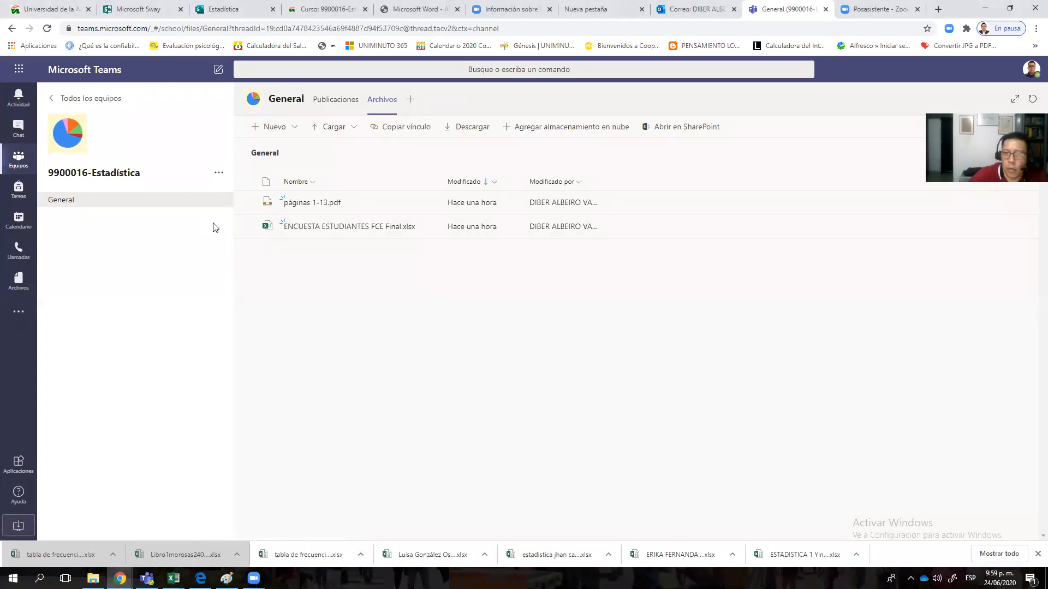
click(342, 9)
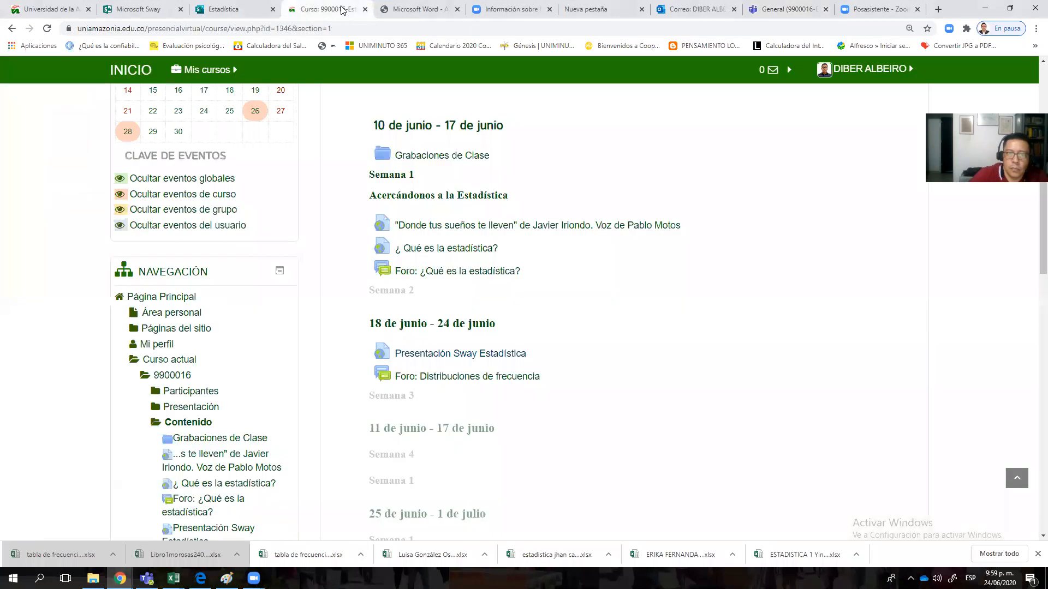
scroll(547, 248, down, 1)
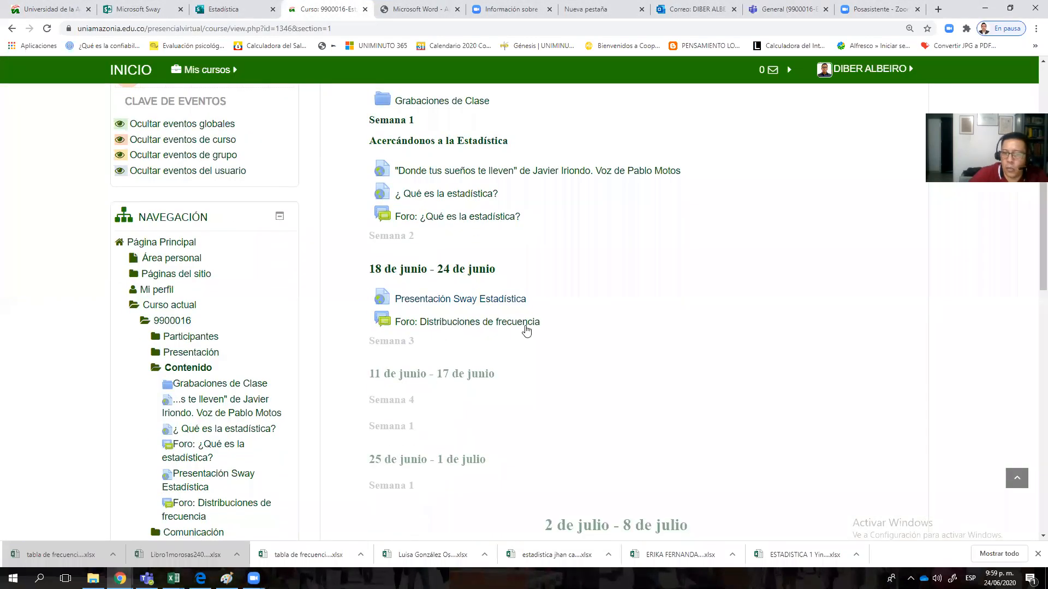
click(509, 329)
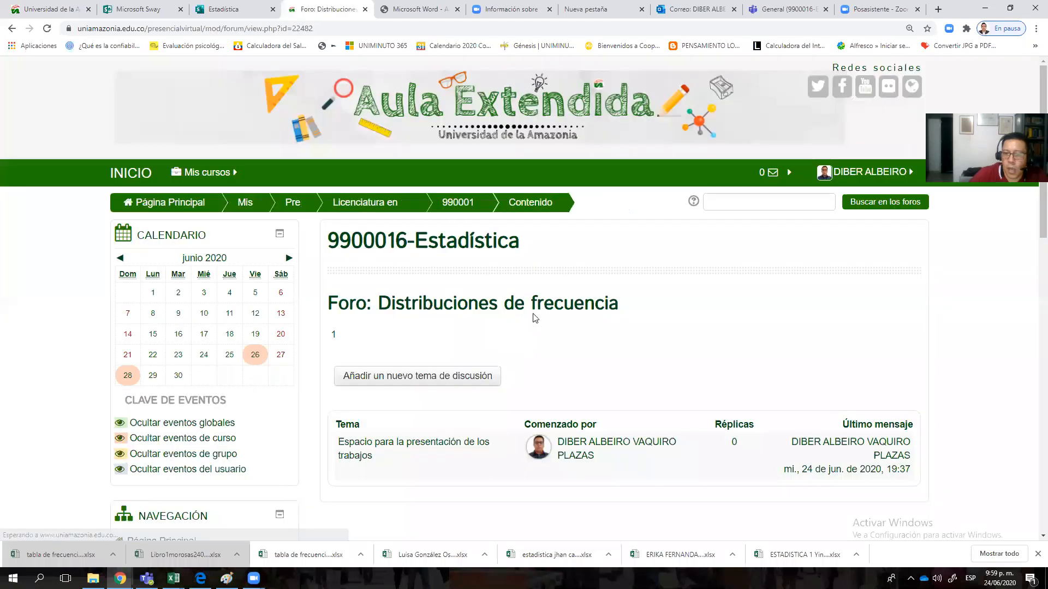
scroll(475, 289, down, 3)
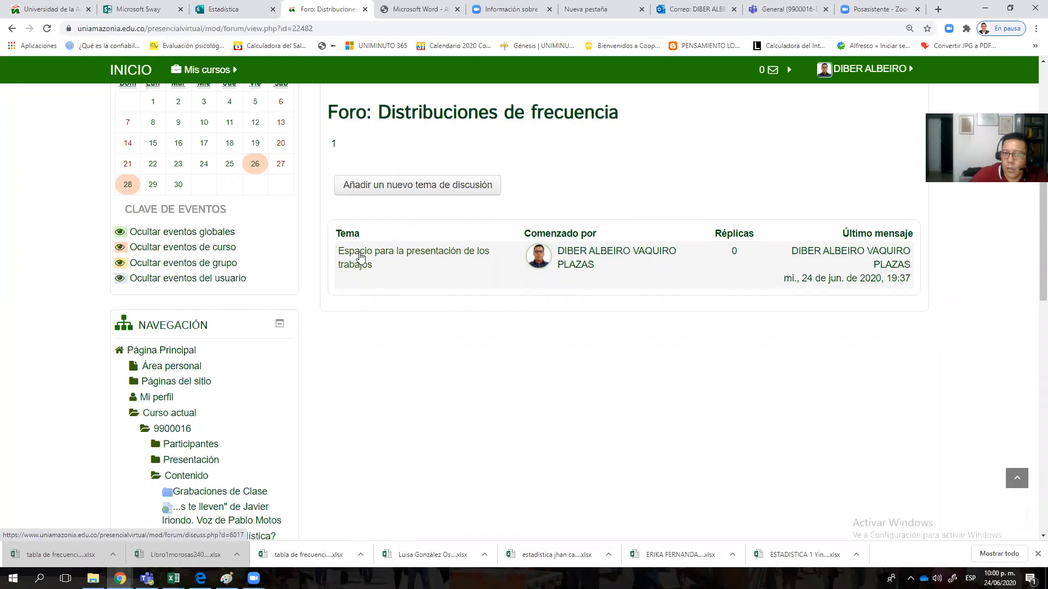
click(368, 257)
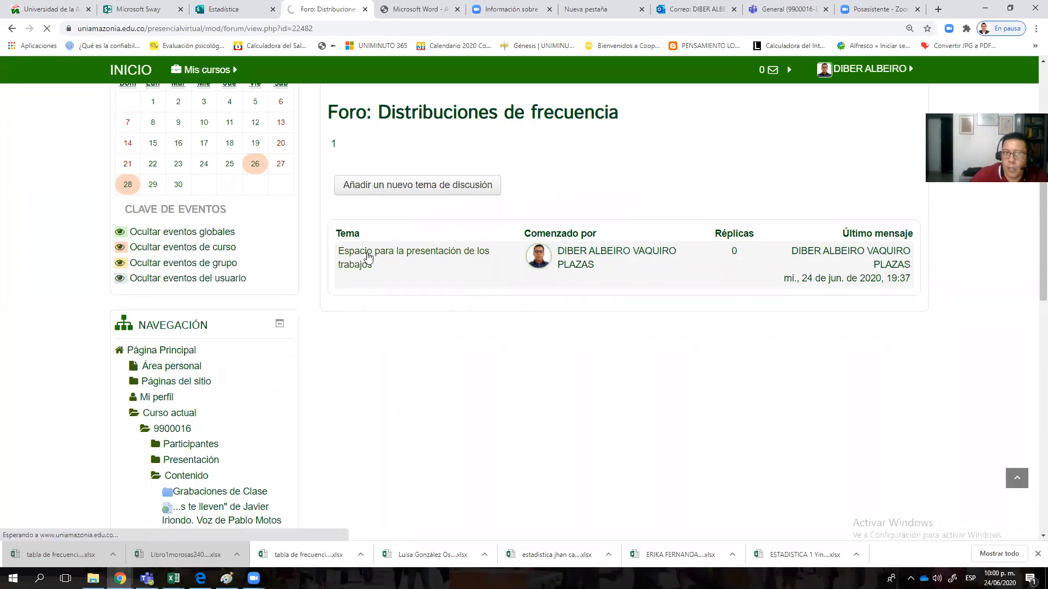
scroll(367, 252, down, 5)
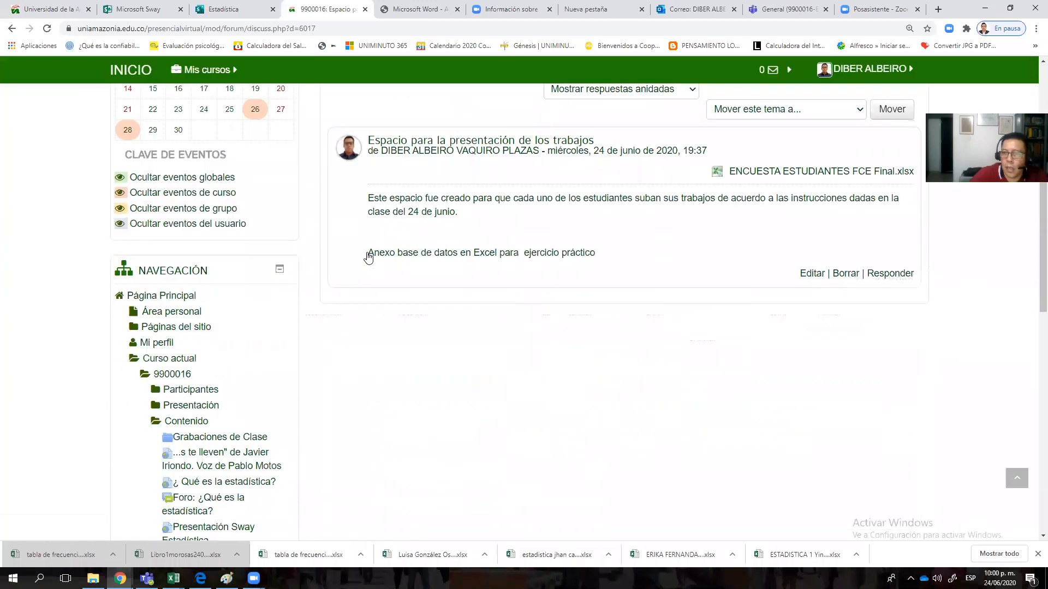
Step: Start a reply to the forum topic and attach the ENCUESTA ESTUDIANTES FCE Final workbook from the 9900016 folder
click(898, 273)
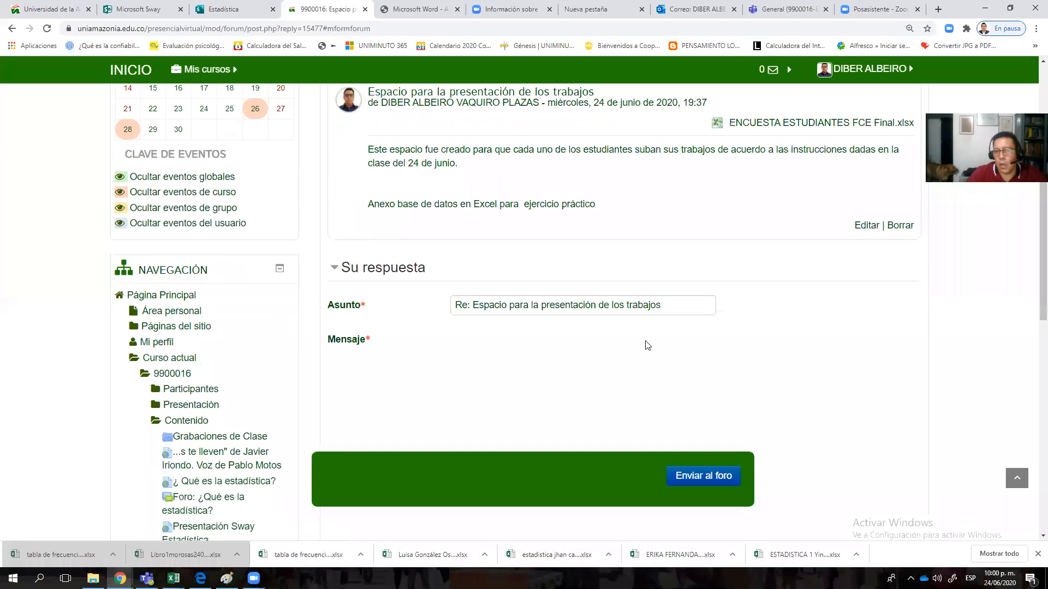
scroll(743, 301, down, 4)
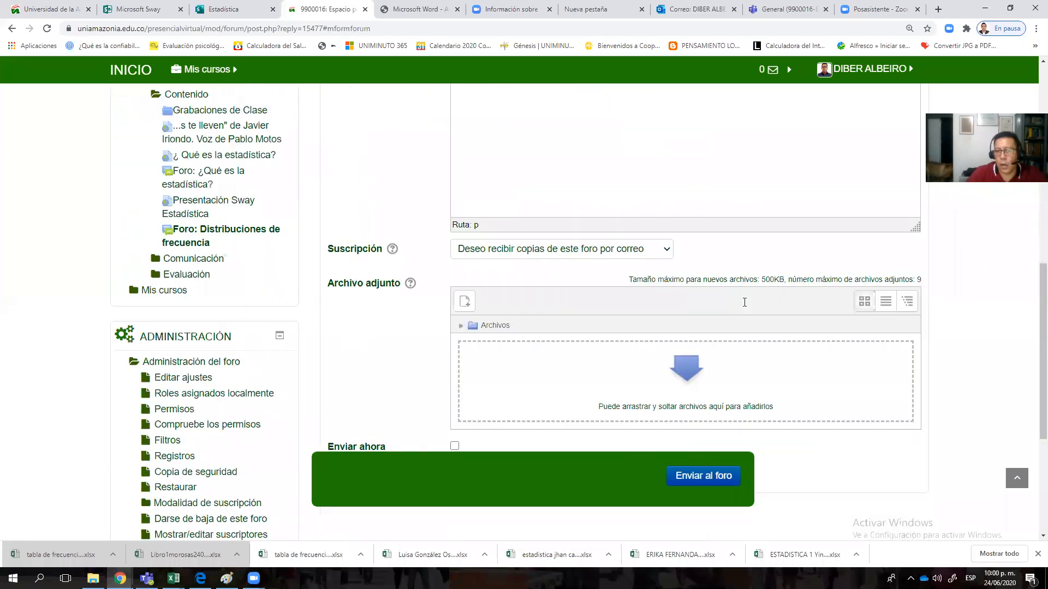
click(466, 304)
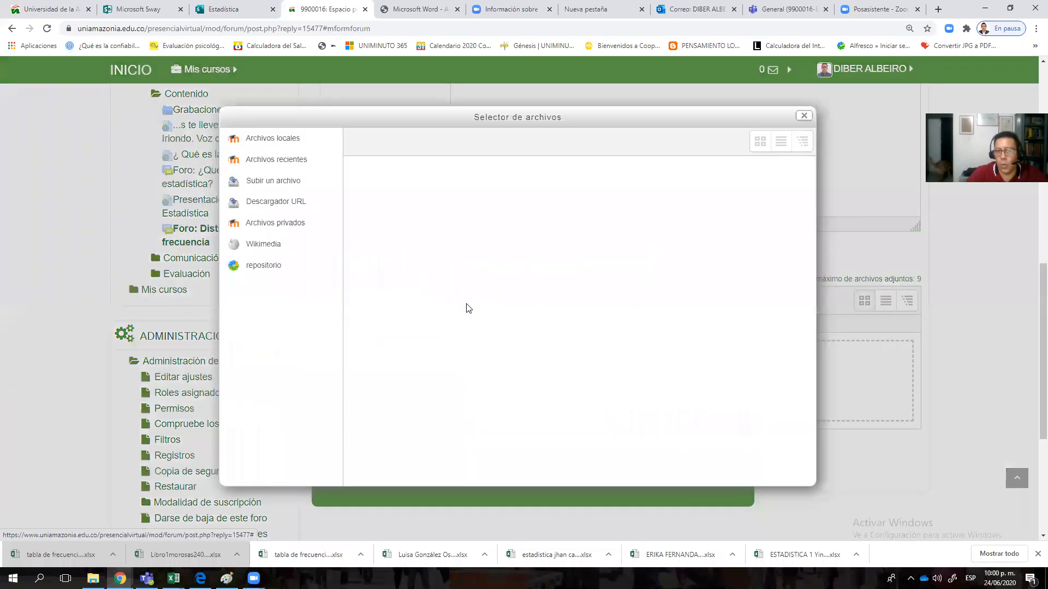
click(531, 229)
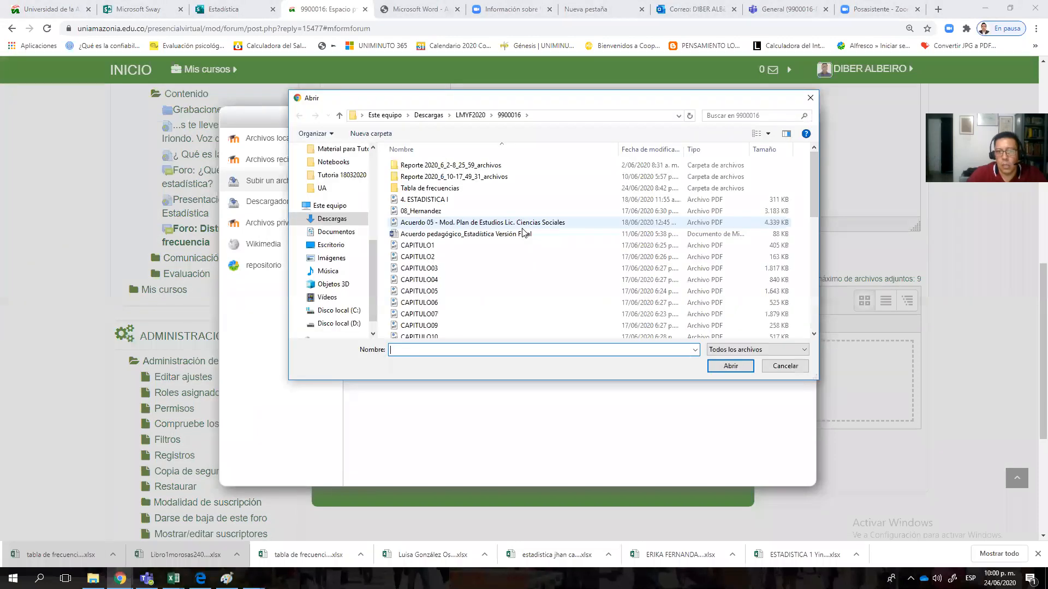
scroll(496, 234, down, 5)
double_click(497, 264)
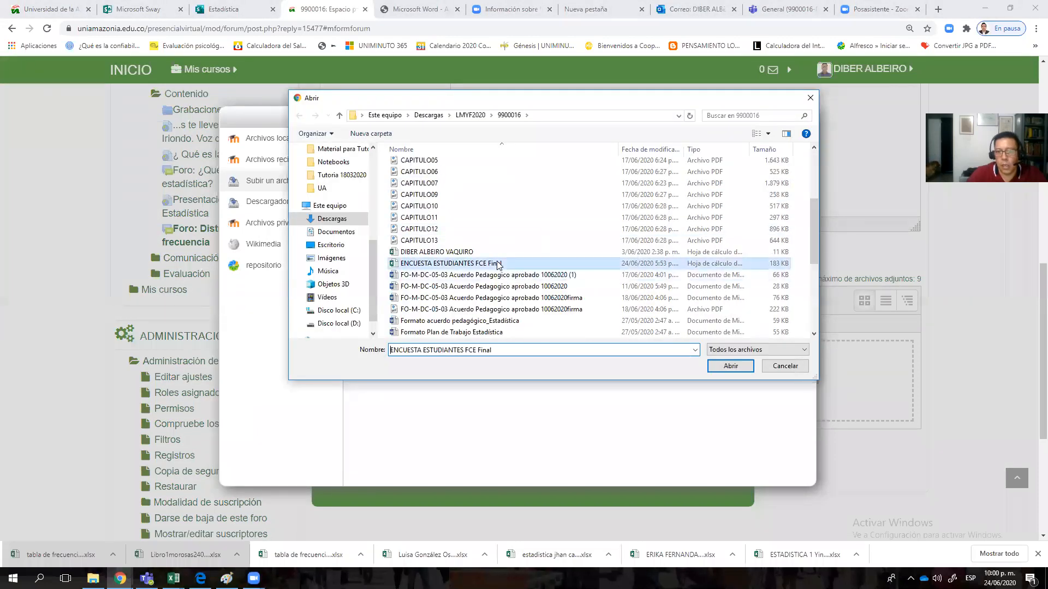
click(601, 365)
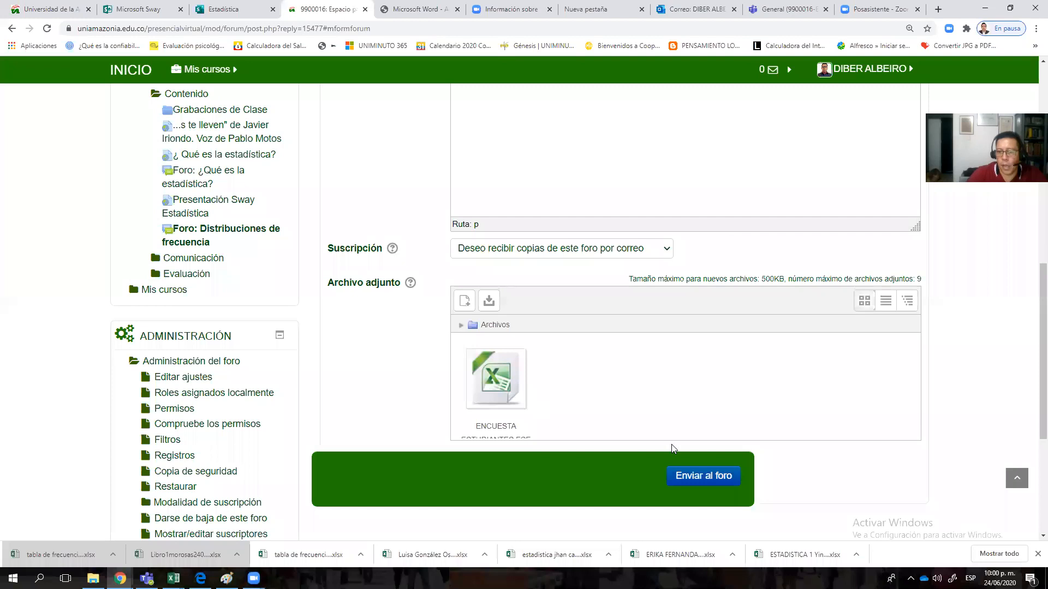
Step: Write "jghjyu" as the reply message and submit it to the forum
click(705, 478)
click(599, 414)
text(jghjyu)
click(711, 478)
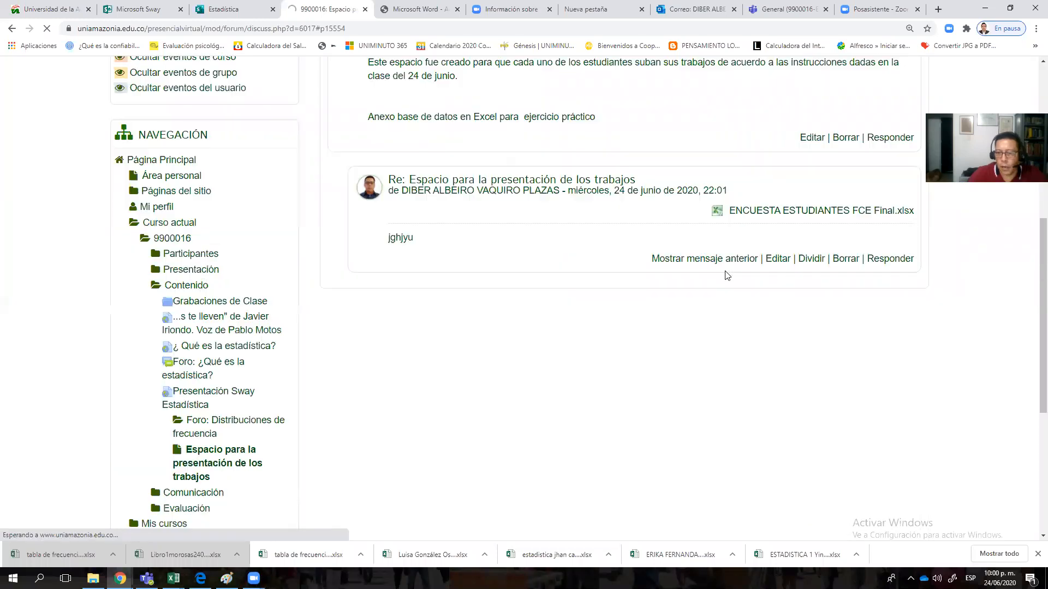
scroll(478, 275, up, 2)
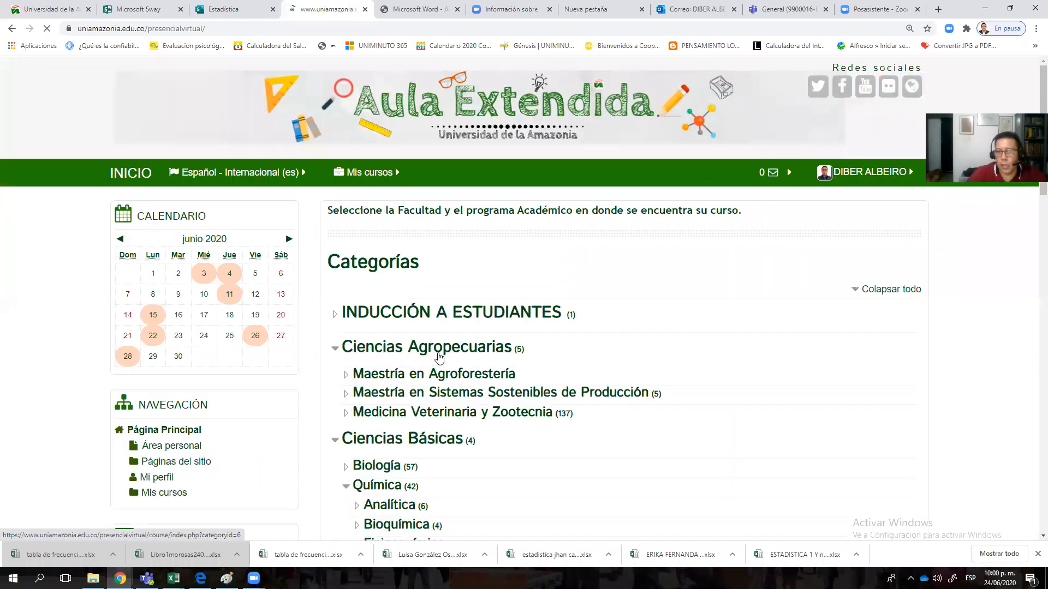
Step: Reopen the 9900016-Estadística course's Distribuciones de frecuencia forum and check the reply posted under "Espacio para la presentación de los trabajos"
click(365, 172)
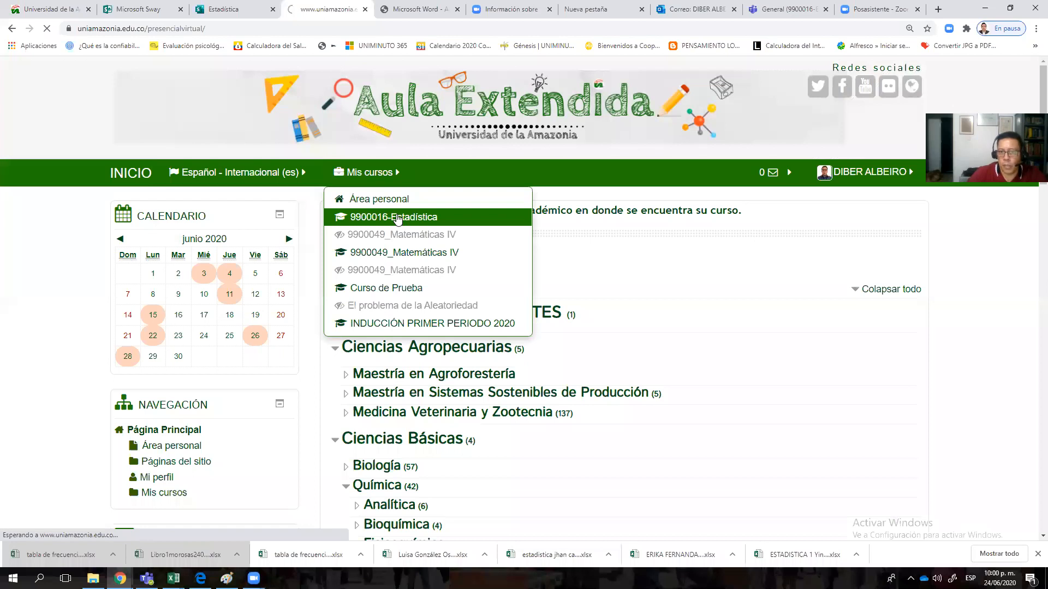
click(397, 217)
scroll(573, 344, down, 5)
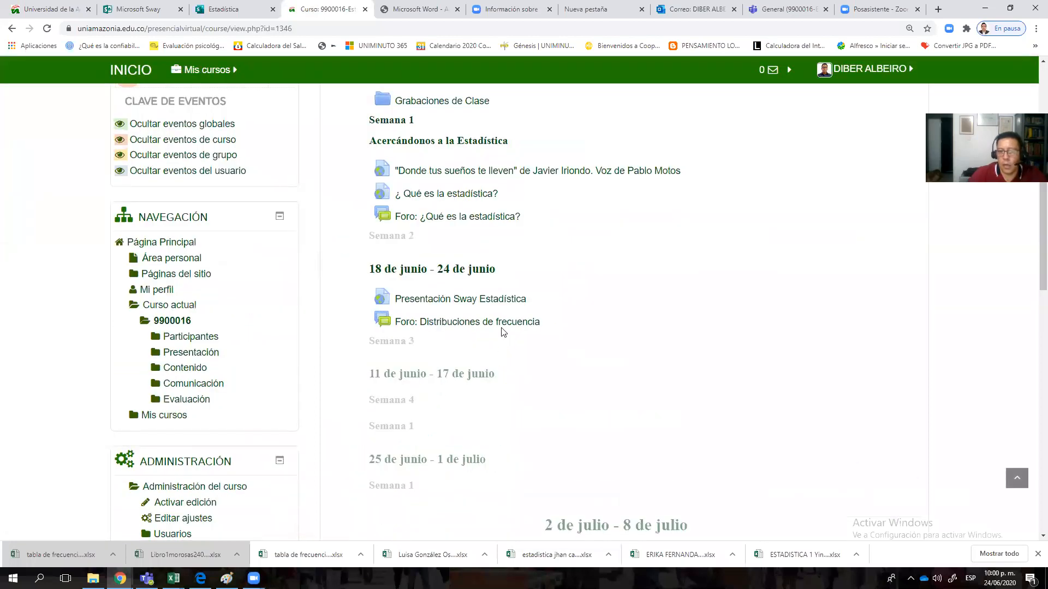
click(501, 324)
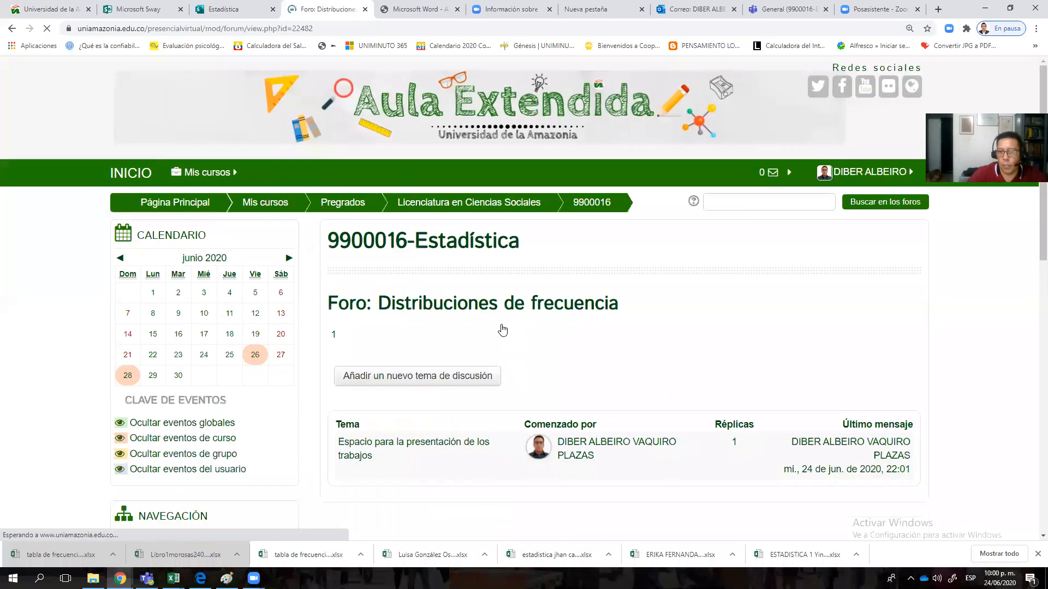
scroll(500, 330, down, 4)
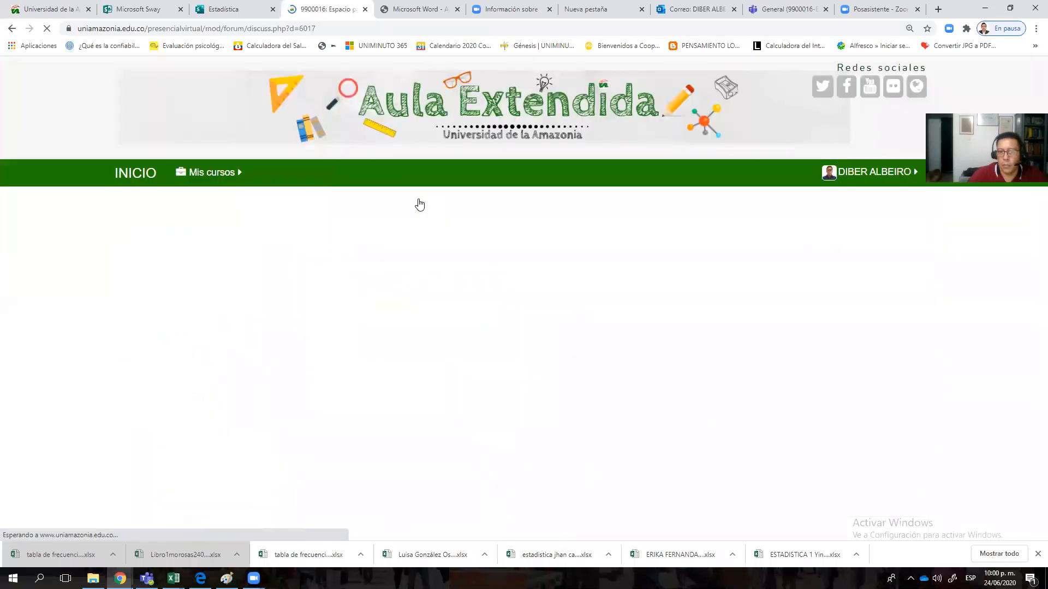
scroll(569, 266, down, 3)
scroll(554, 285, down, 2)
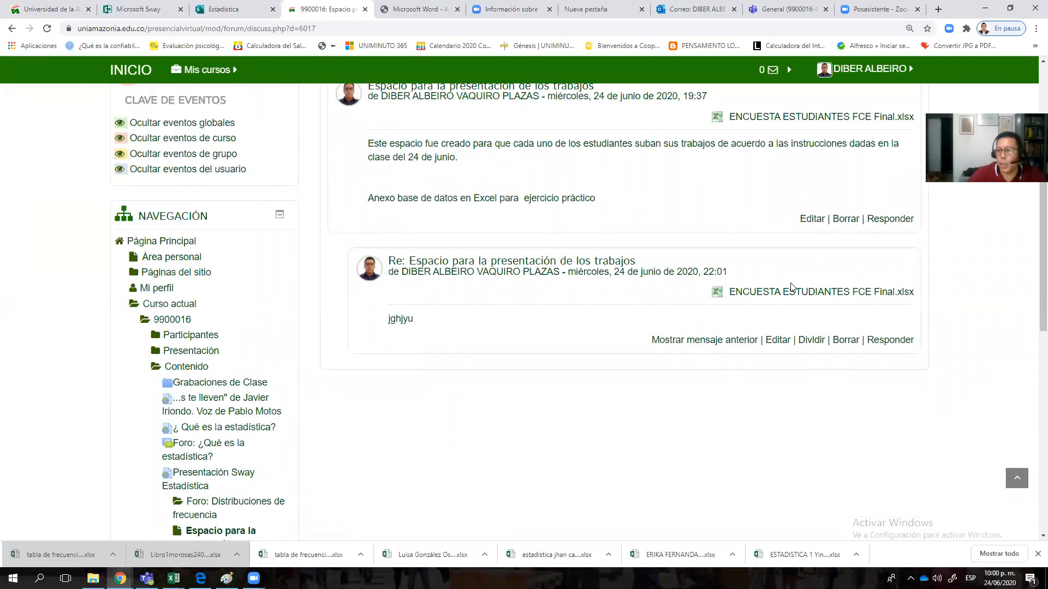
scroll(791, 298, up, 1)
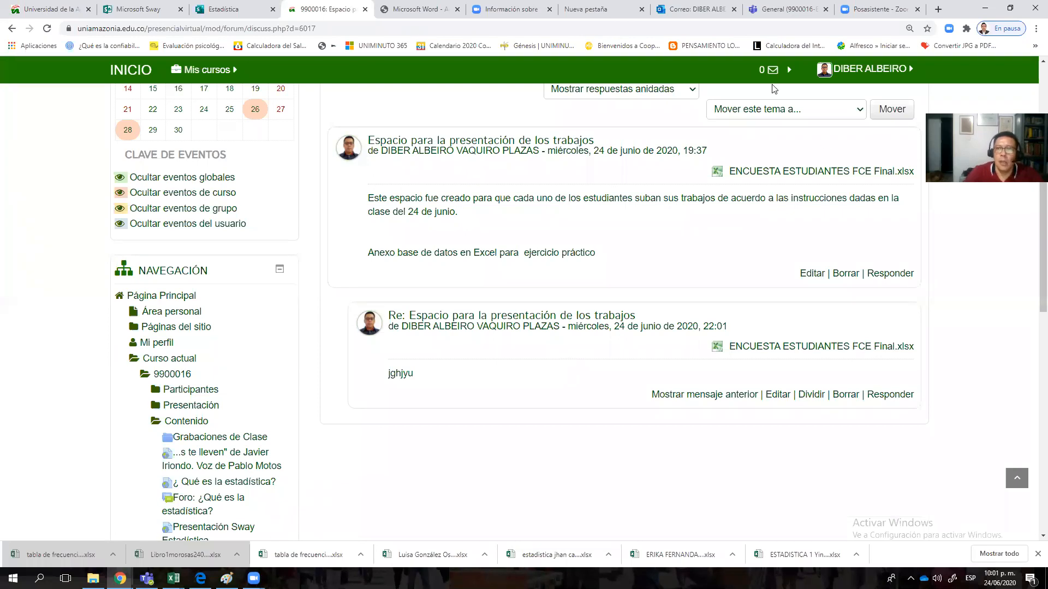
Step: In Microsoft Teams, try to attach ENCUESTA ESTUDIANTES FCE Final from the computer to a new post in the General channel
click(785, 8)
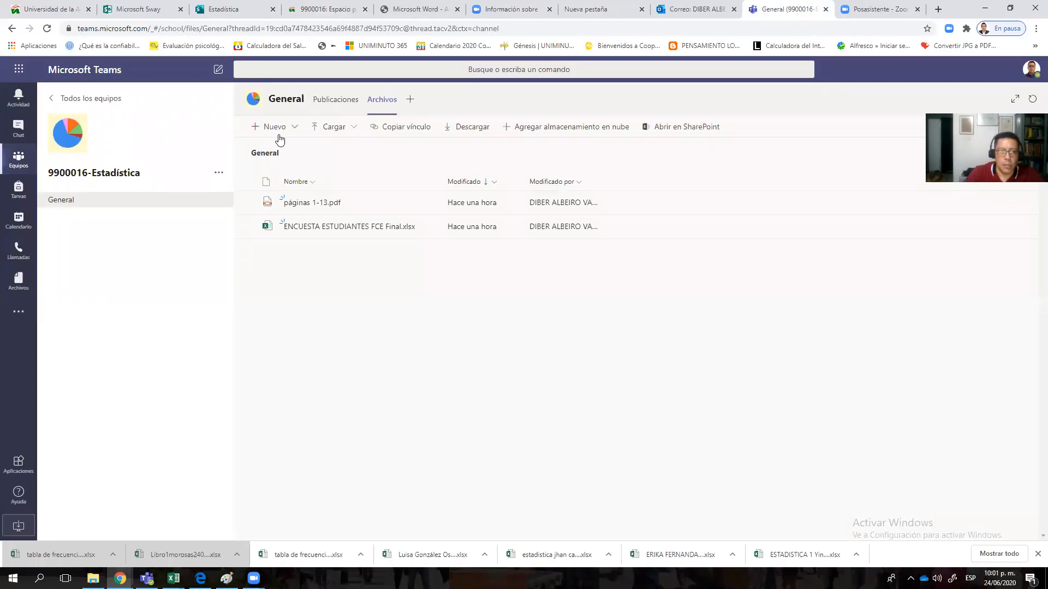
click(323, 99)
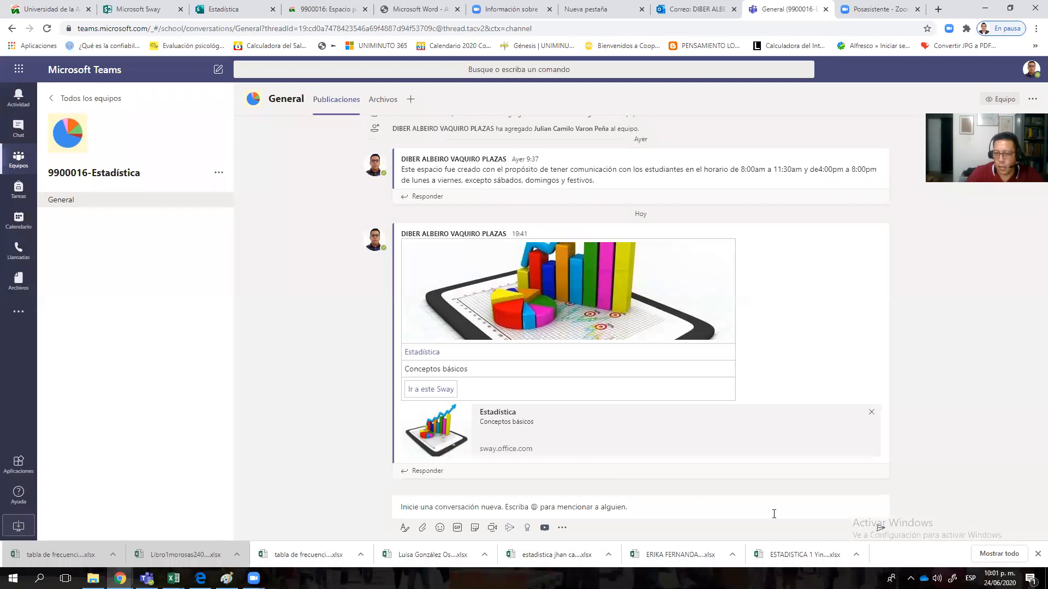
click(680, 513)
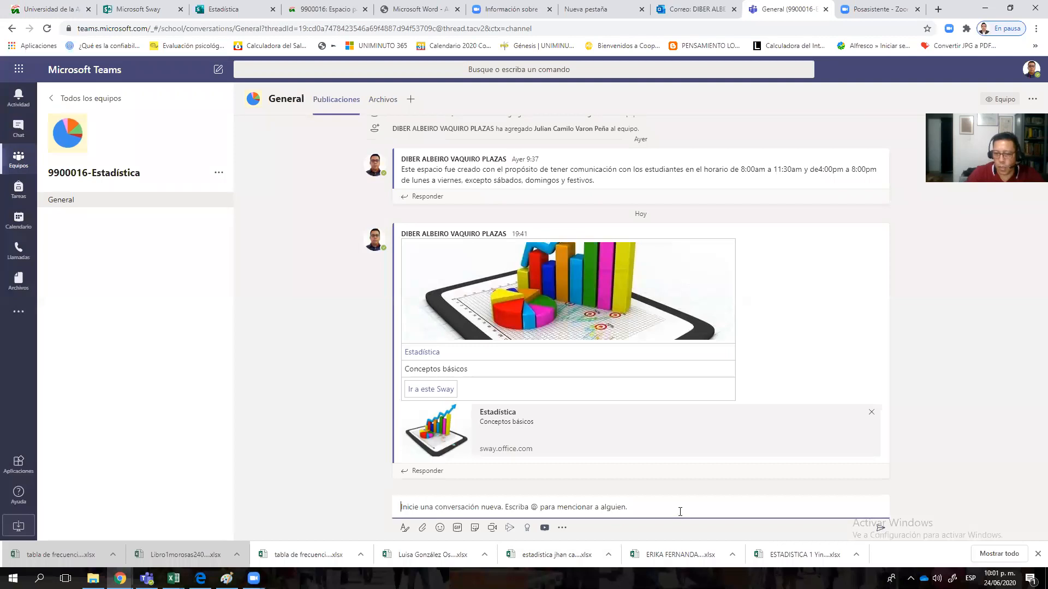
click(422, 530)
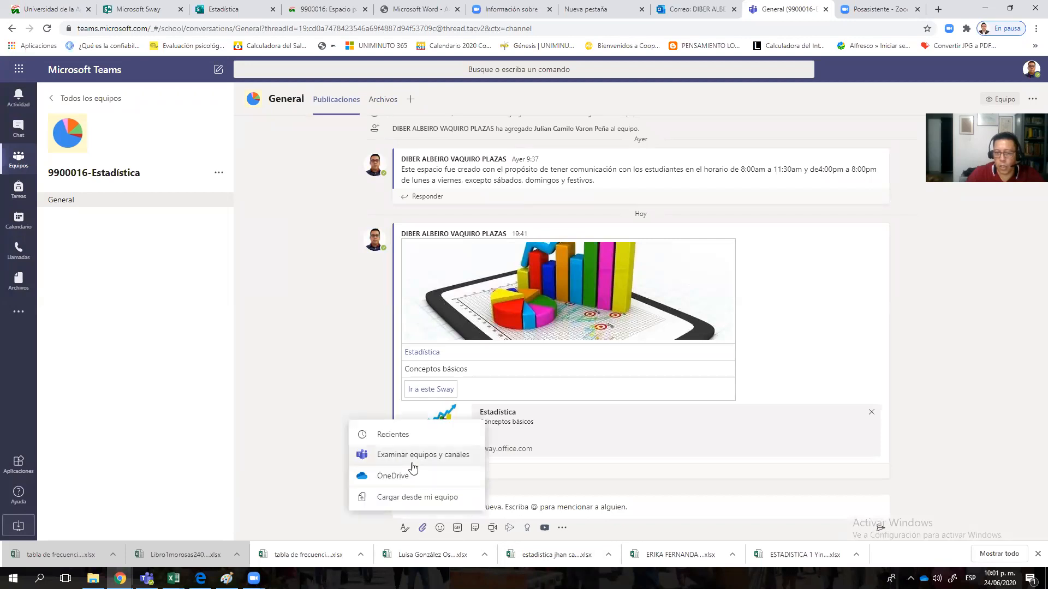
click(451, 499)
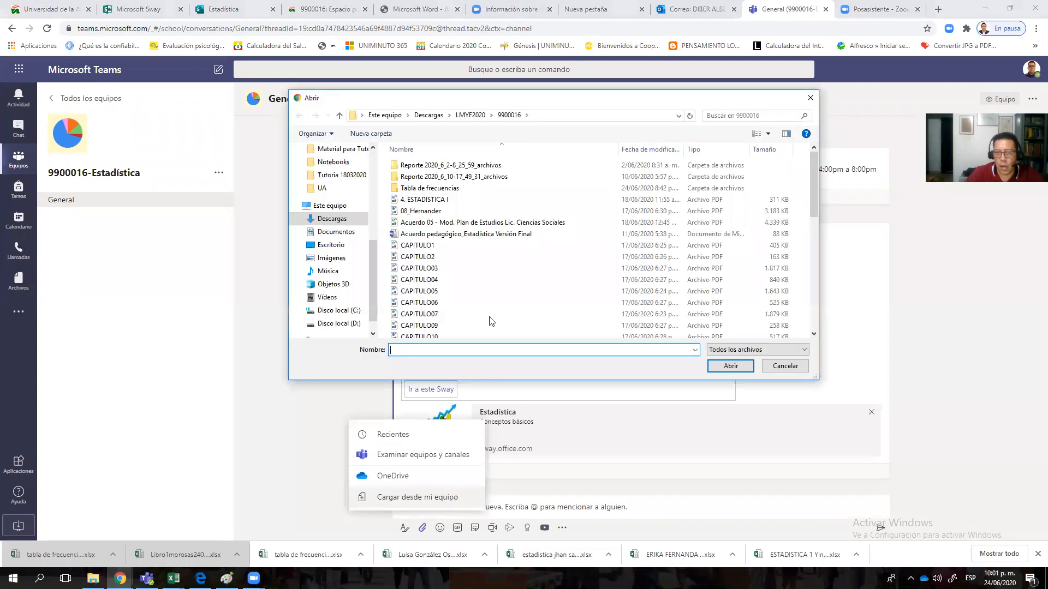
scroll(480, 295, down, 5)
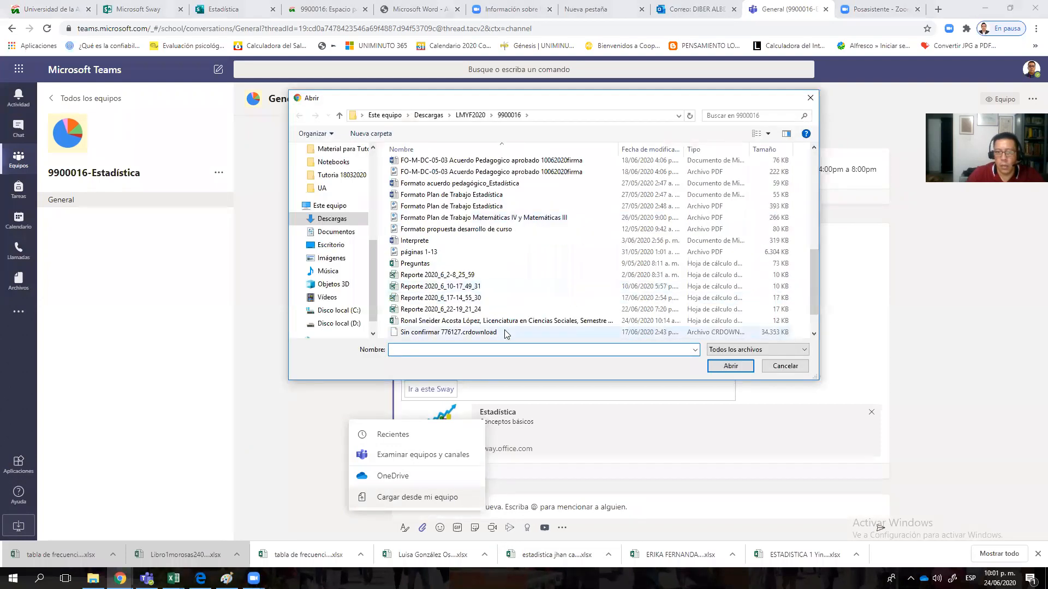
scroll(499, 321, up, 2)
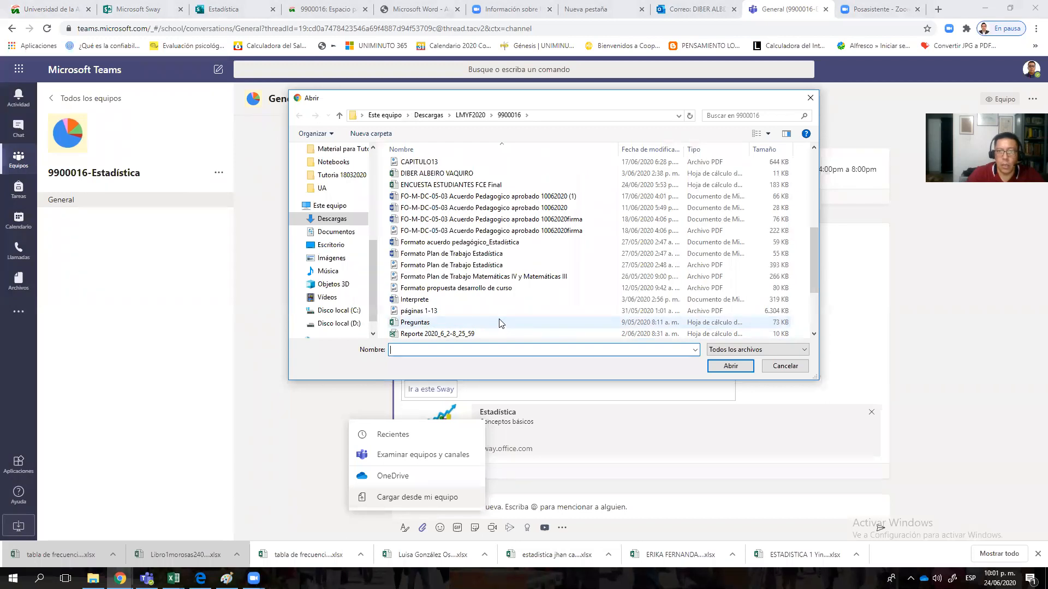
double_click(481, 185)
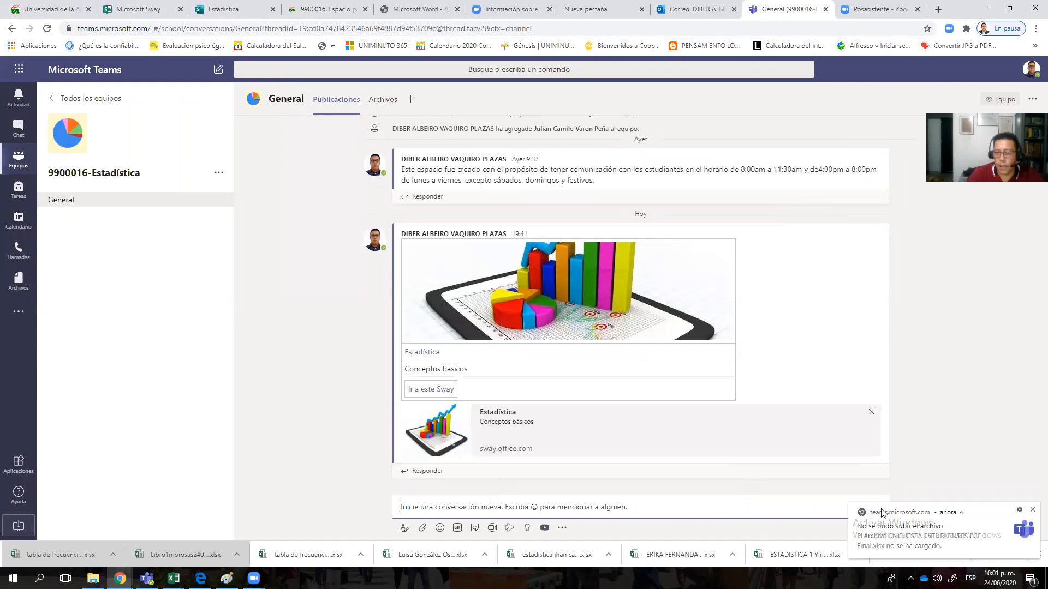
click(1033, 512)
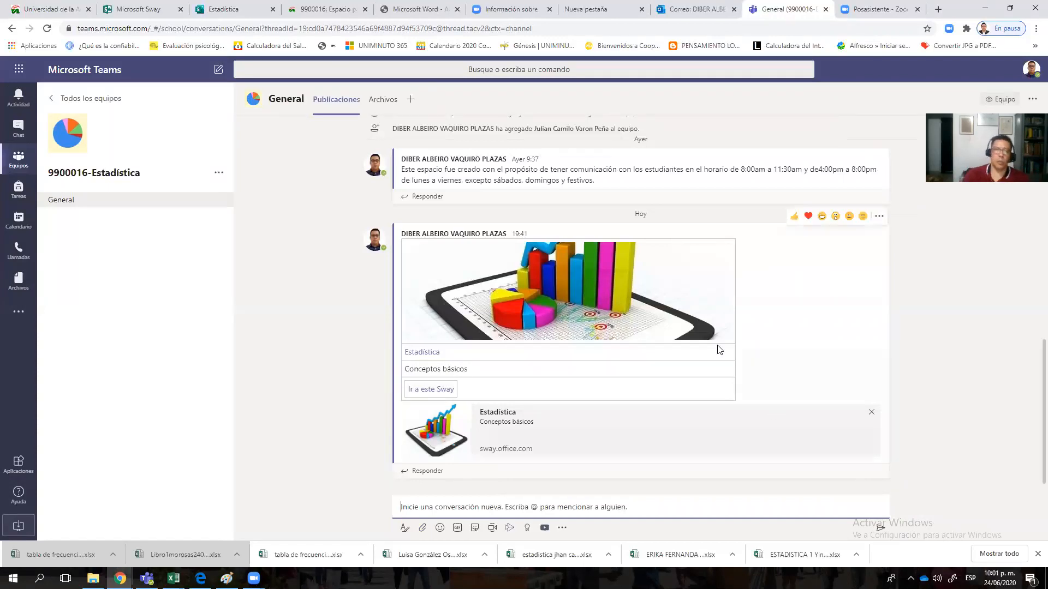
scroll(717, 349, up, 2)
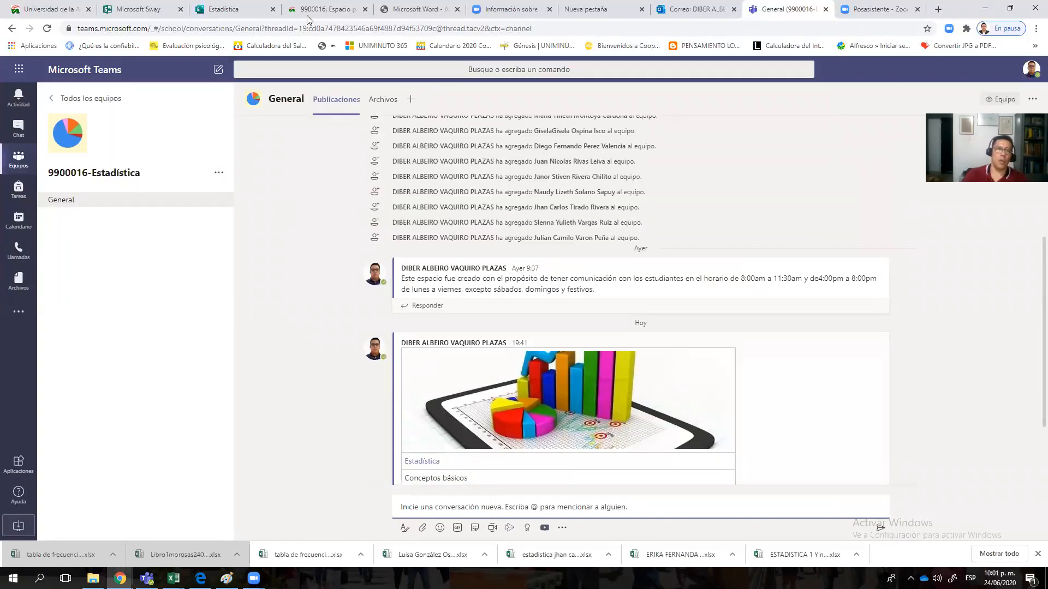